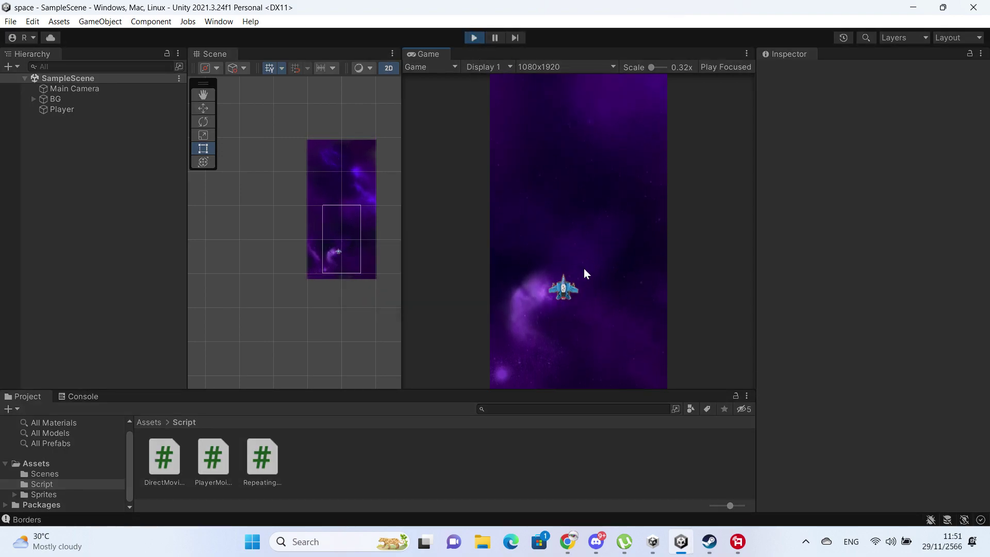
- Stop the running game and create a C# script named PlayerShooting in the Script folder
left_click_drag(548, 199, 539, 310)
left_click(474, 37)
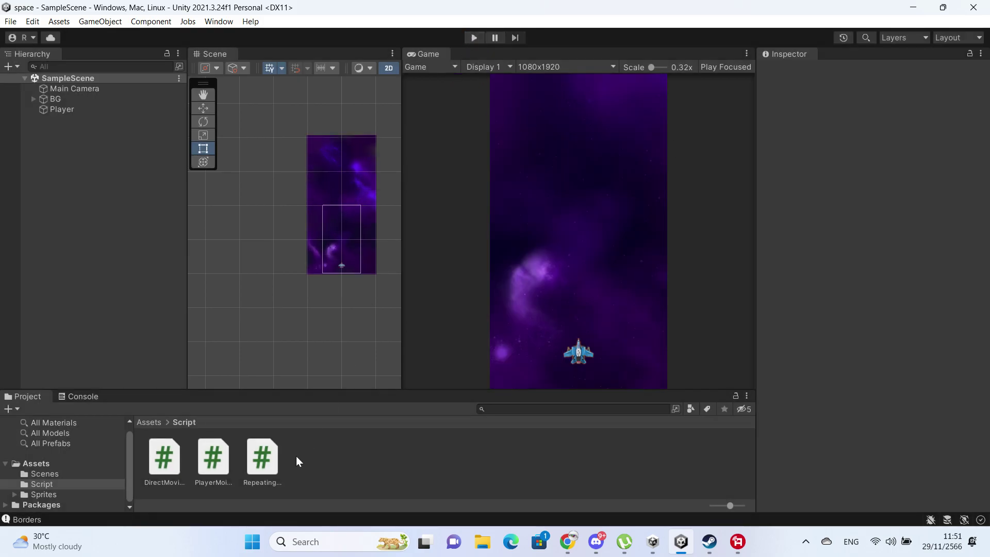
right_click(308, 458)
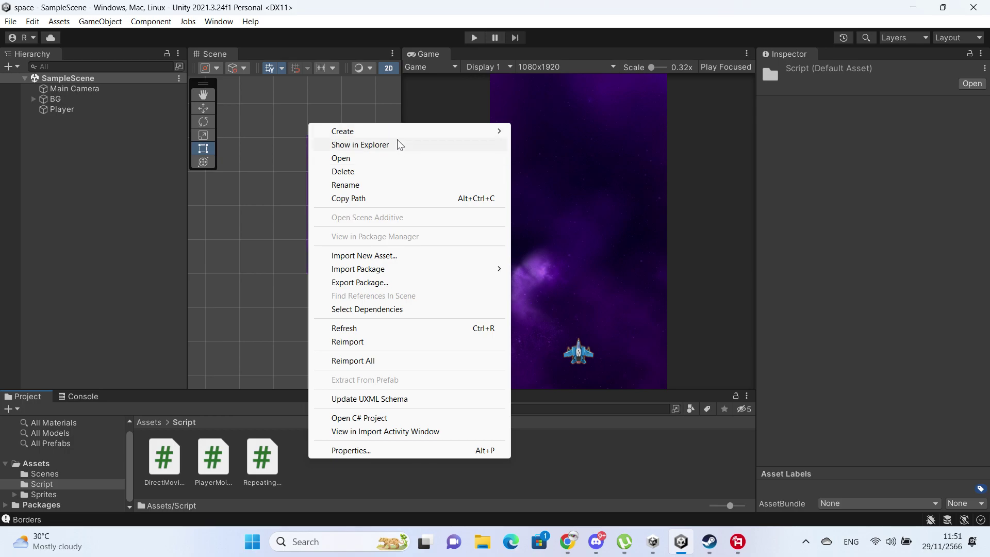
mouse_move(400, 135)
left_click(576, 47)
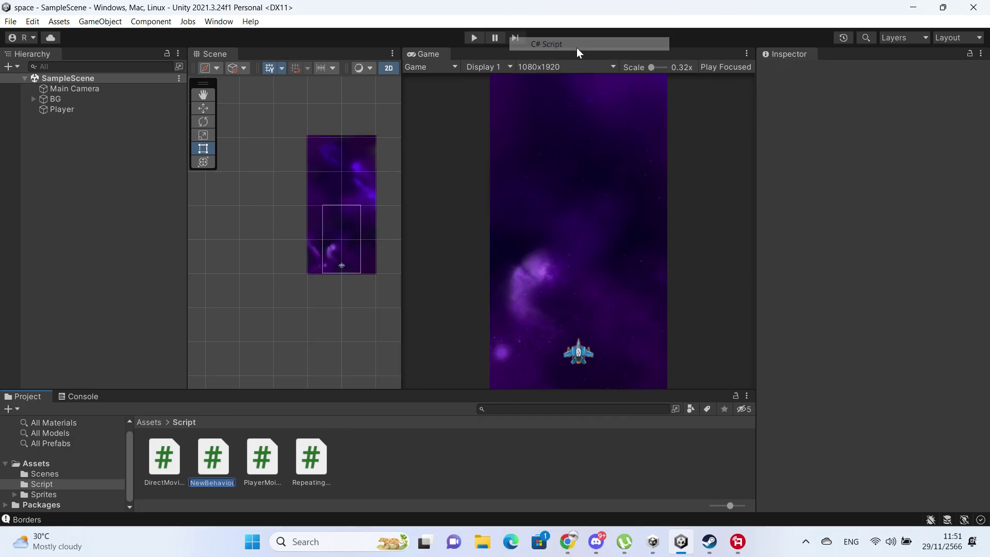
type("Player")
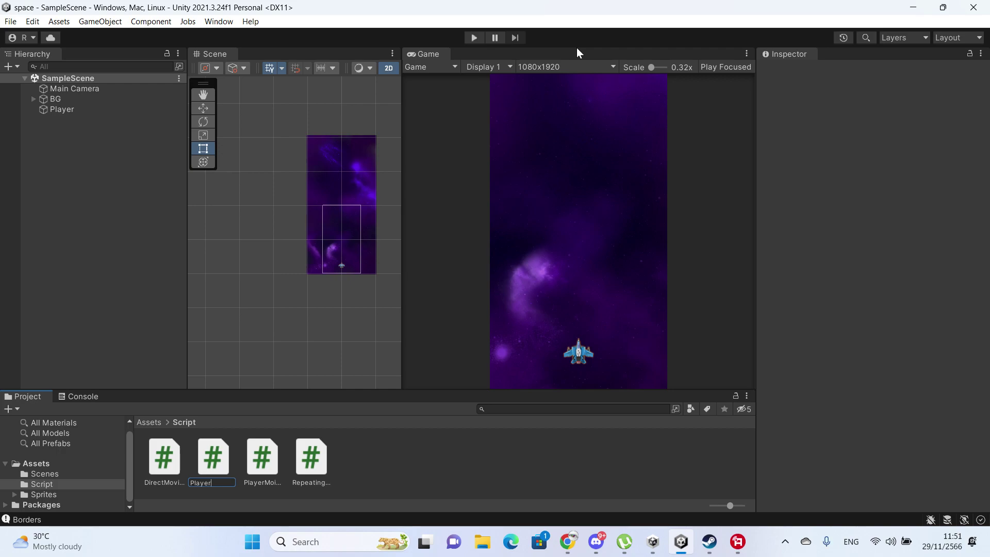
type("hoo")
type("ing")
key("Return")
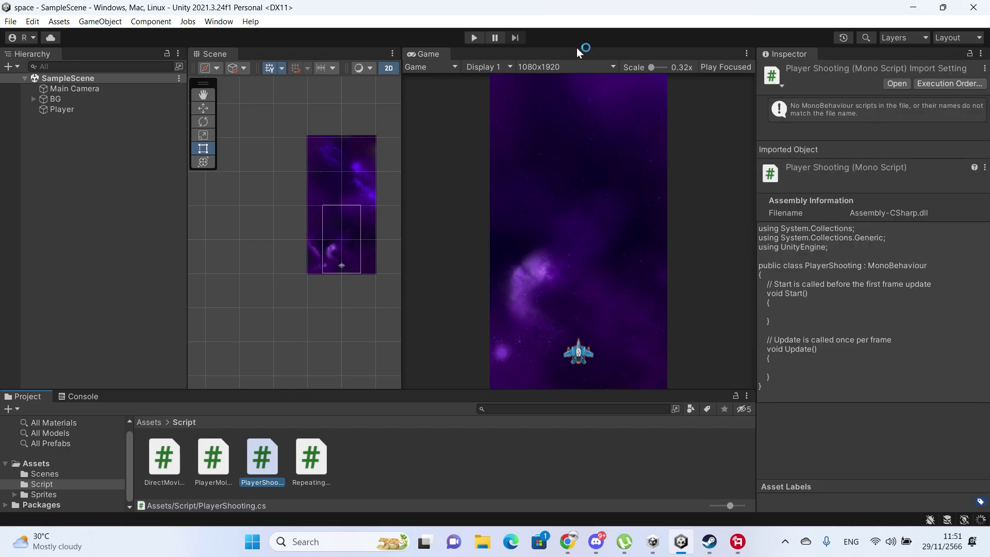
- Open PlayerShooting.cs from the Project panel in Visual Studio
double_click(260, 464)
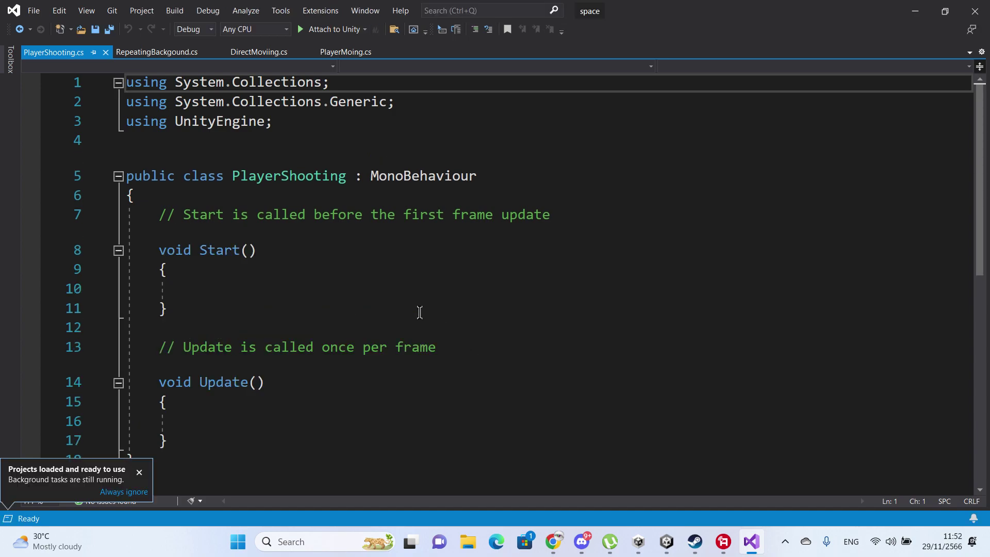
- Add 'public float fireRate;' just after the class's opening brace and save the script
left_click(332, 290)
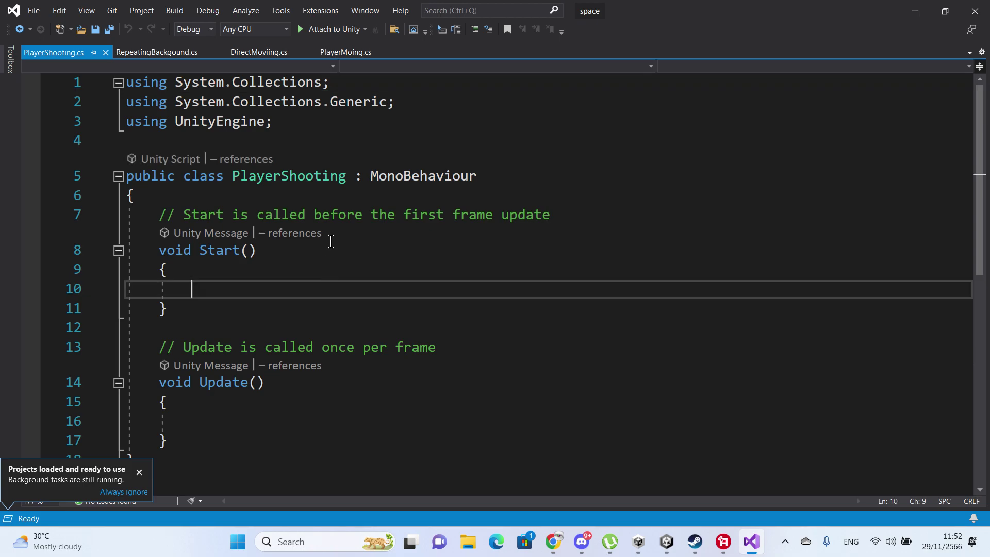
left_click(434, 203)
key("Return")
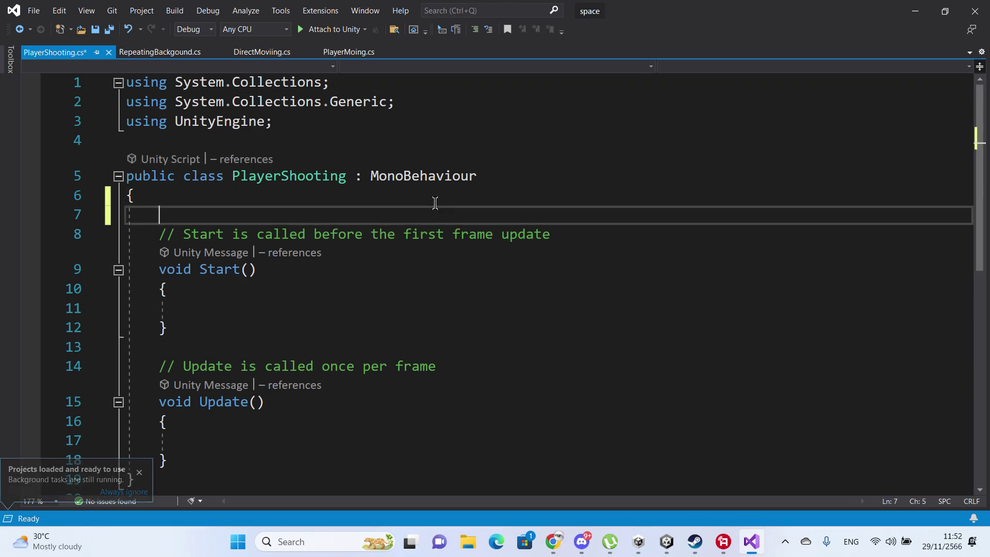
type("pu")
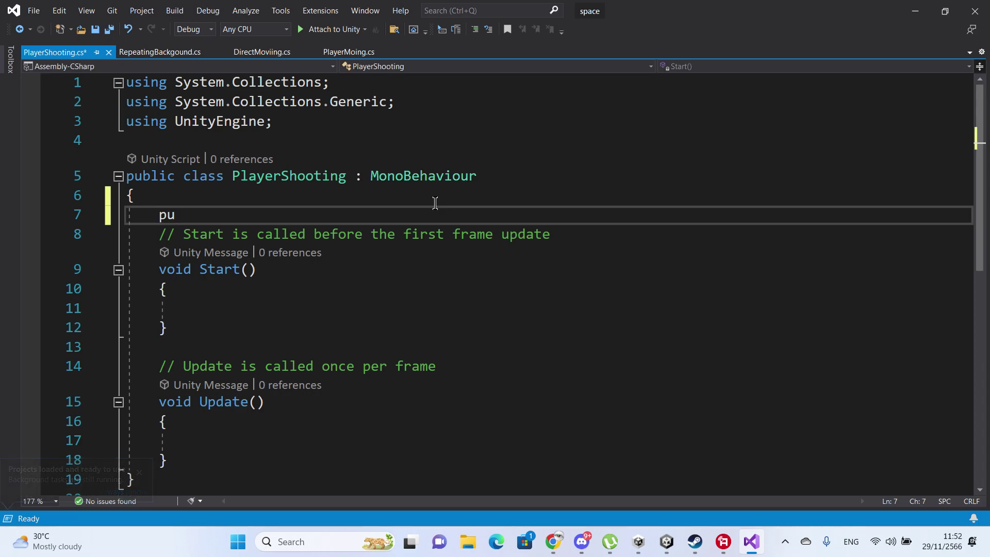
key("Tab")
type("f")
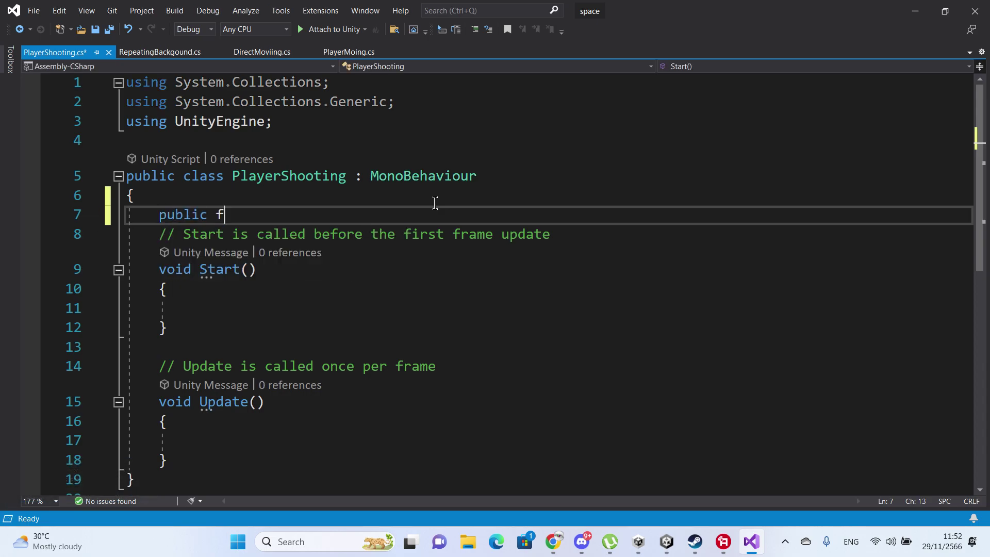
key("Tab")
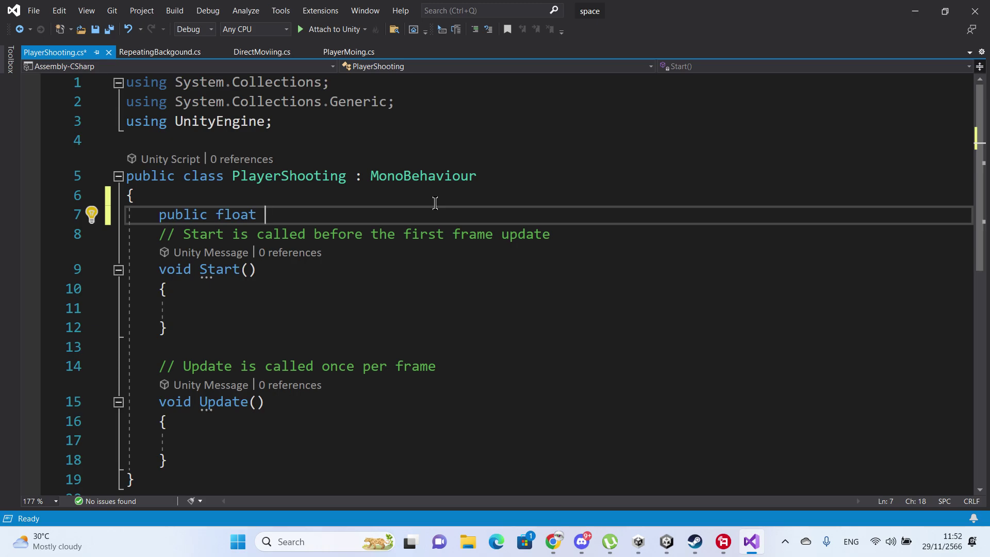
type("fire")
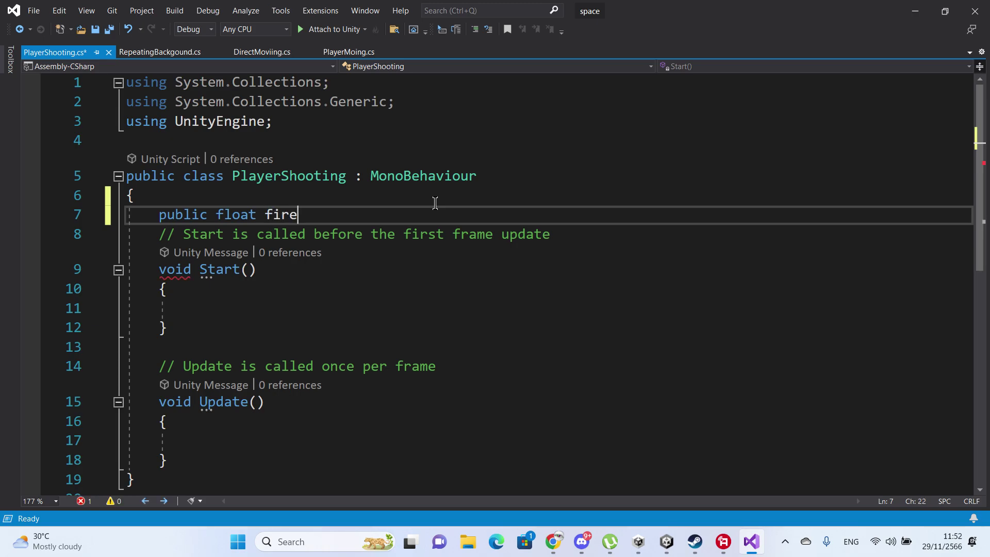
type("Ratel")
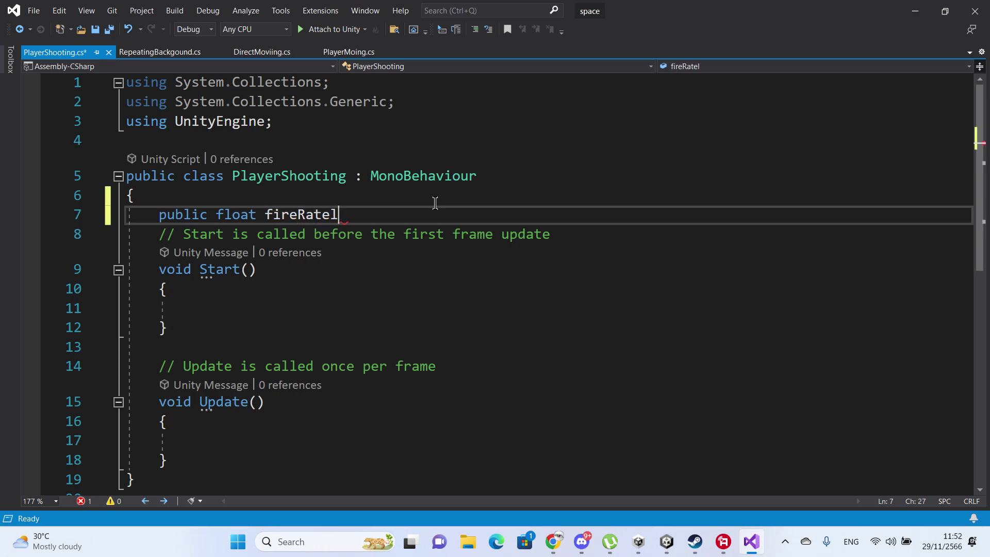
key("BackSpace")
type(";")
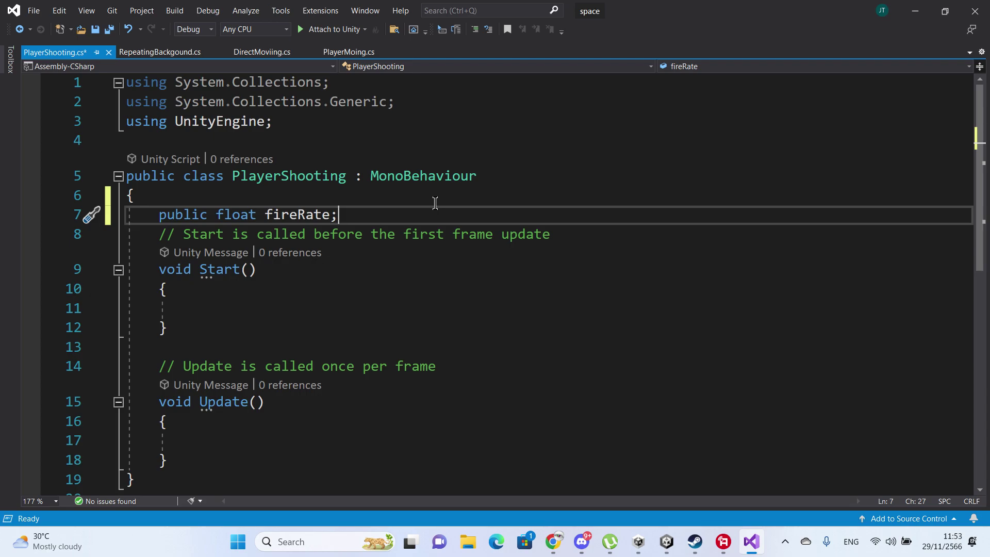
key("ctrl+s")
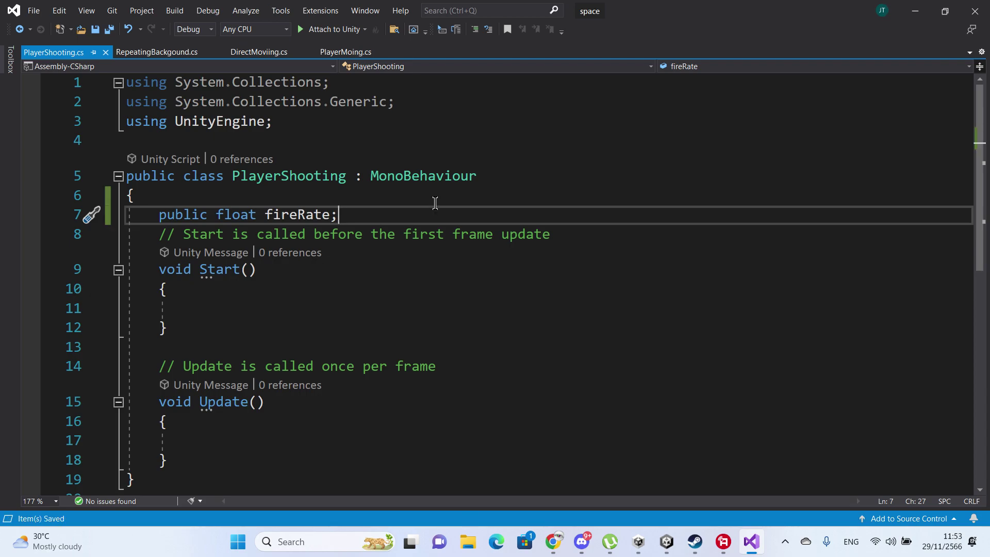
- Declare 'public GameObject ProjectileObject;' on a new line below fireRate
key("Return")
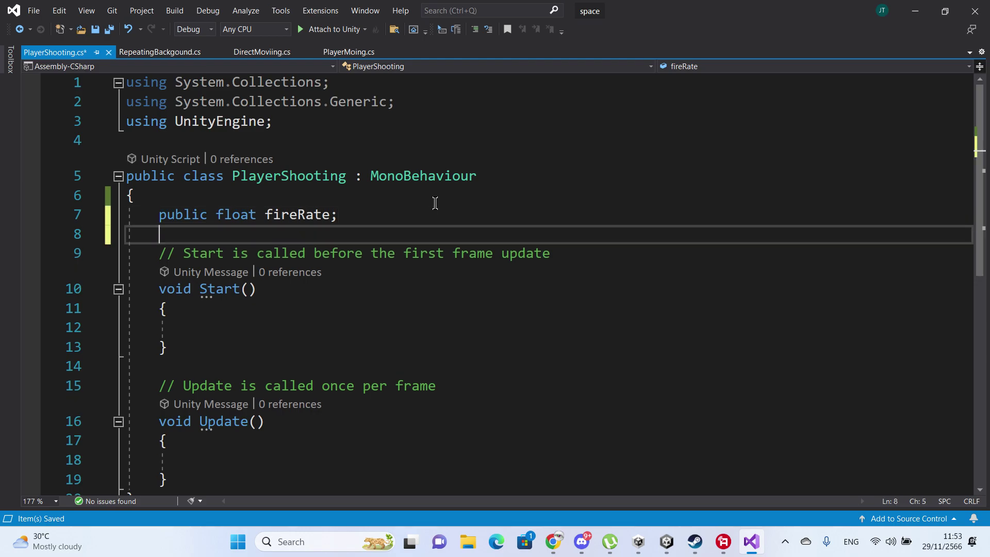
type("p")
key("Tab")
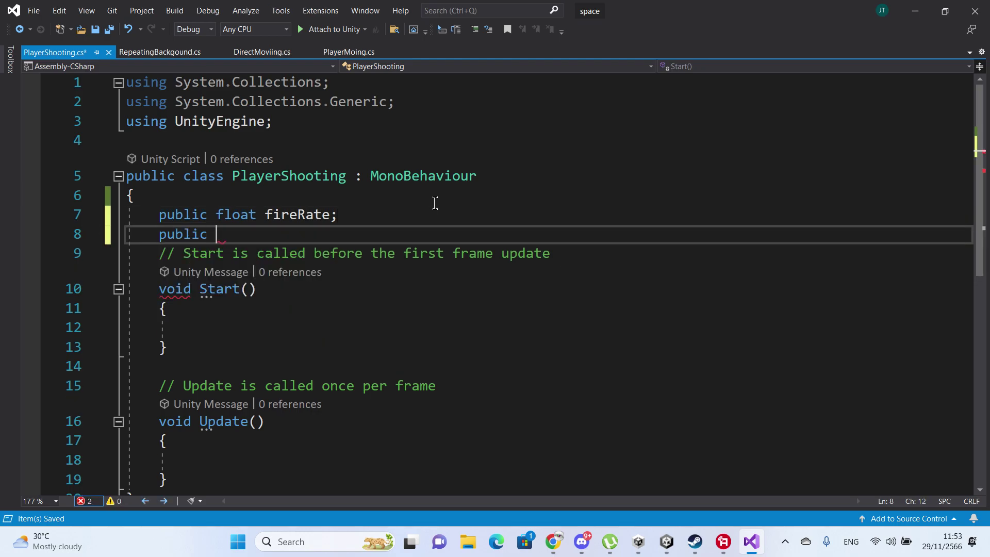
type("G")
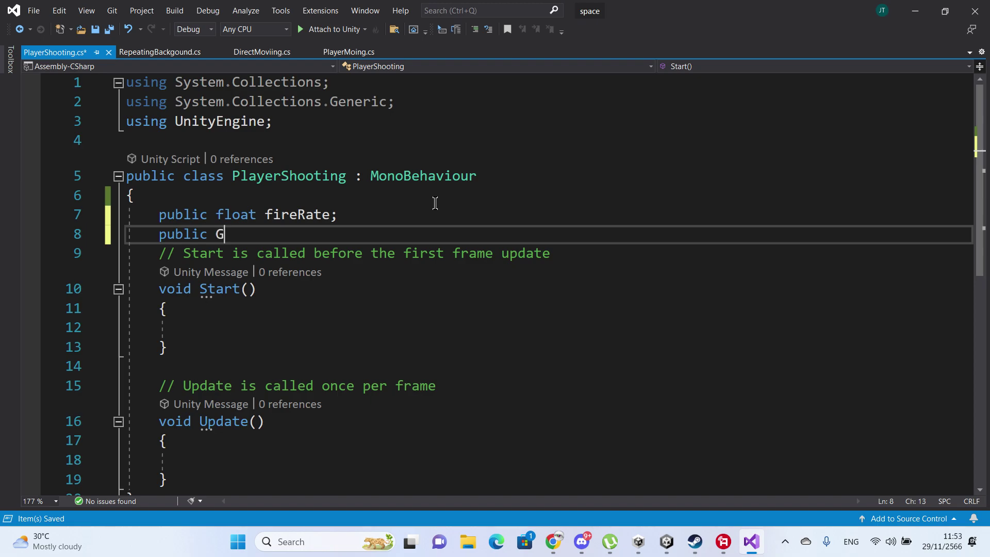
type("a")
key("Tab")
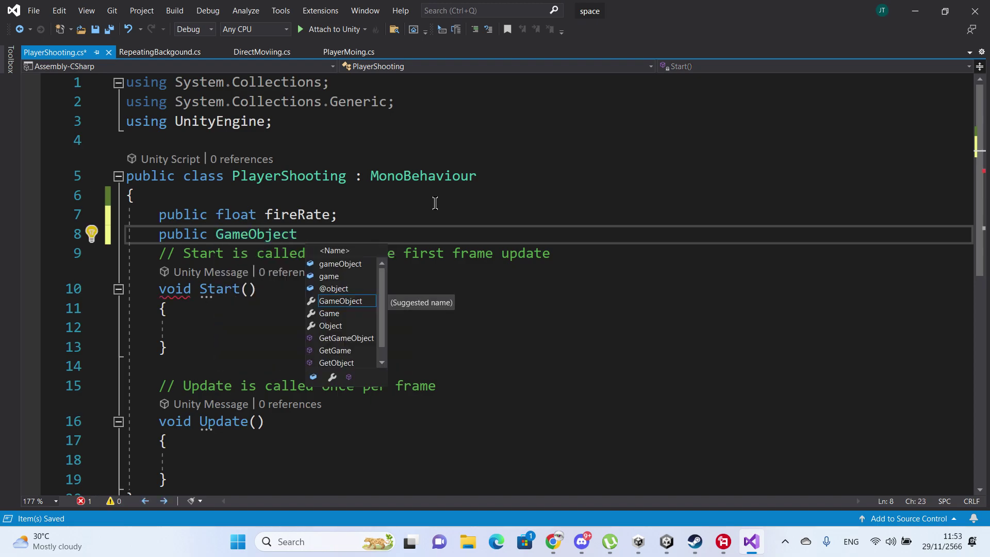
type("Proji")
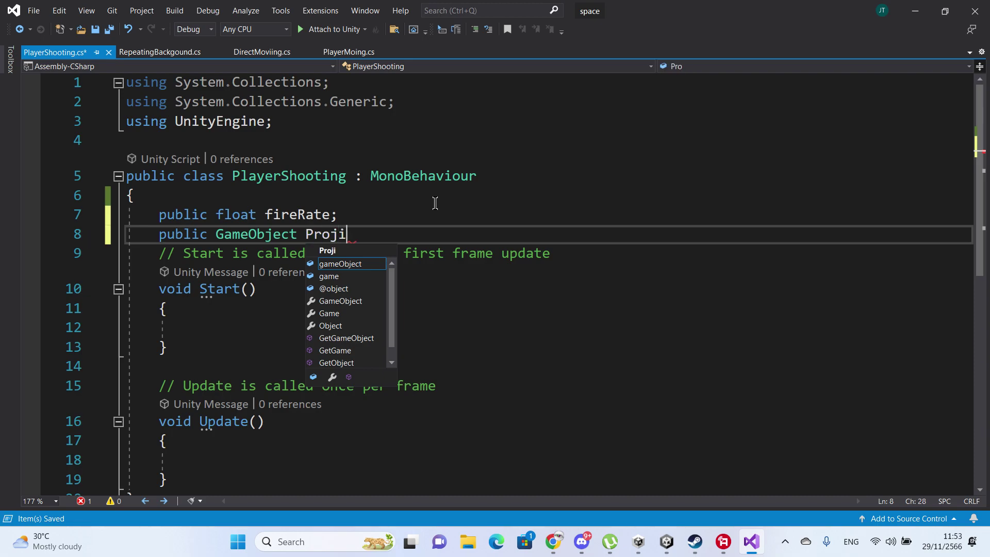
key("BackSpace")
type("ec")
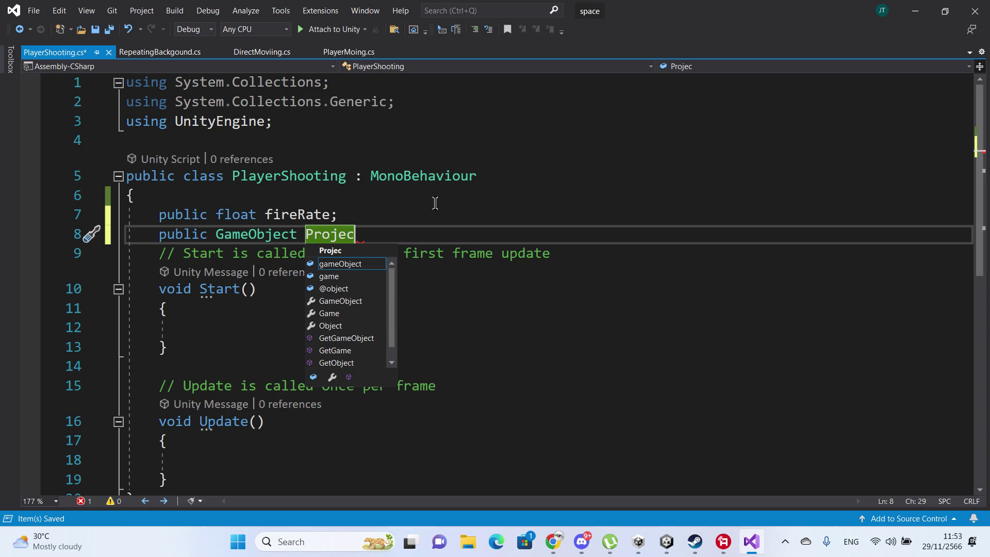
type("til")
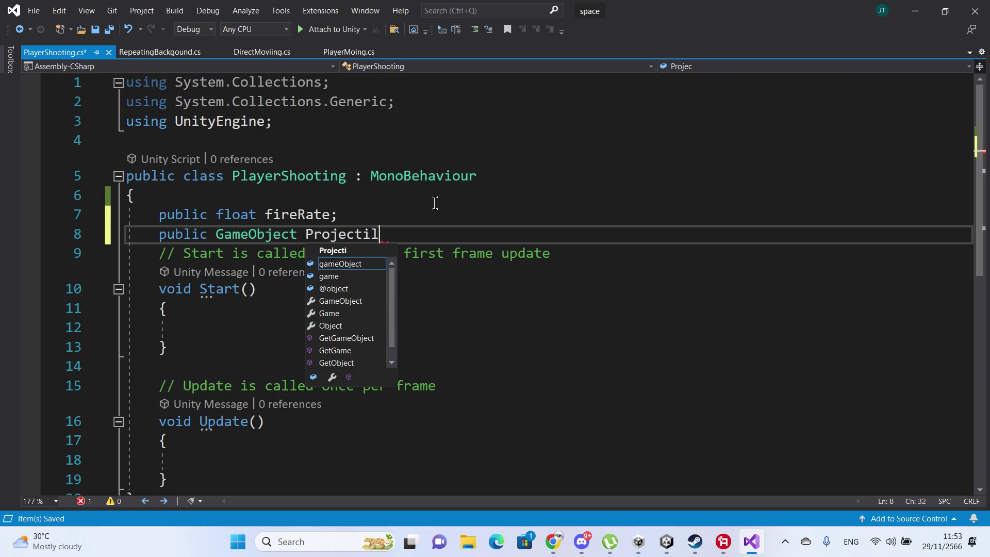
type("eObjec")
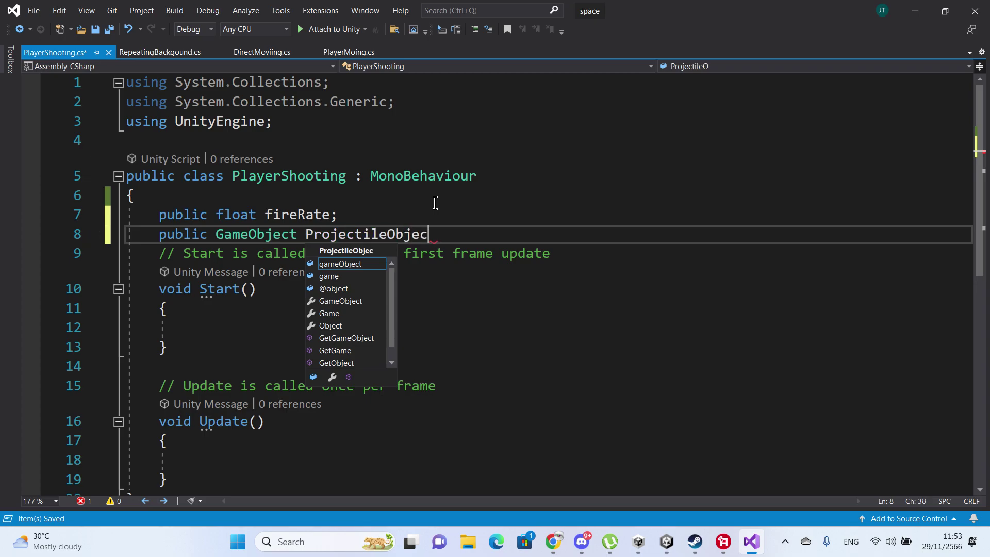
type("t;")
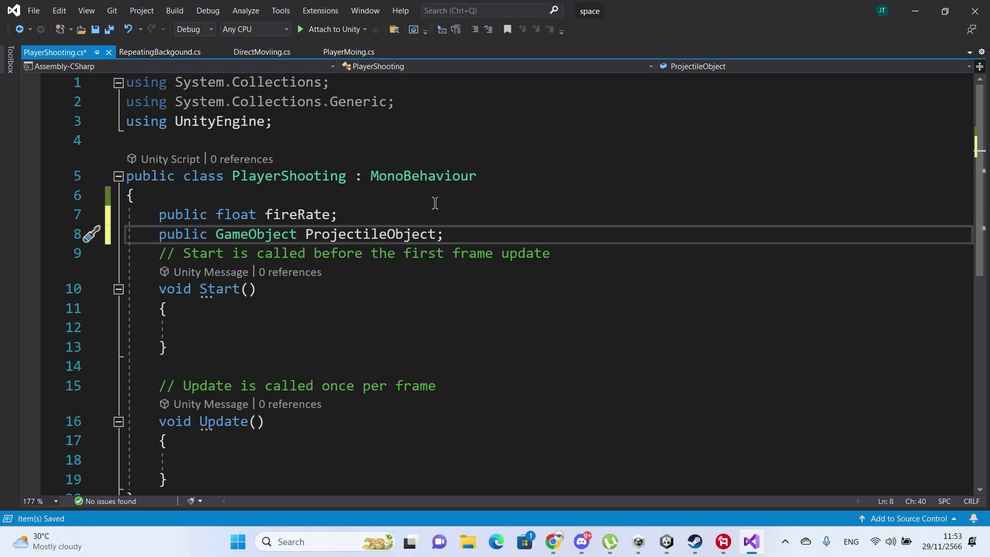
- Declare 'public float nextFire;' below the ProjectileObject field
key("Return")
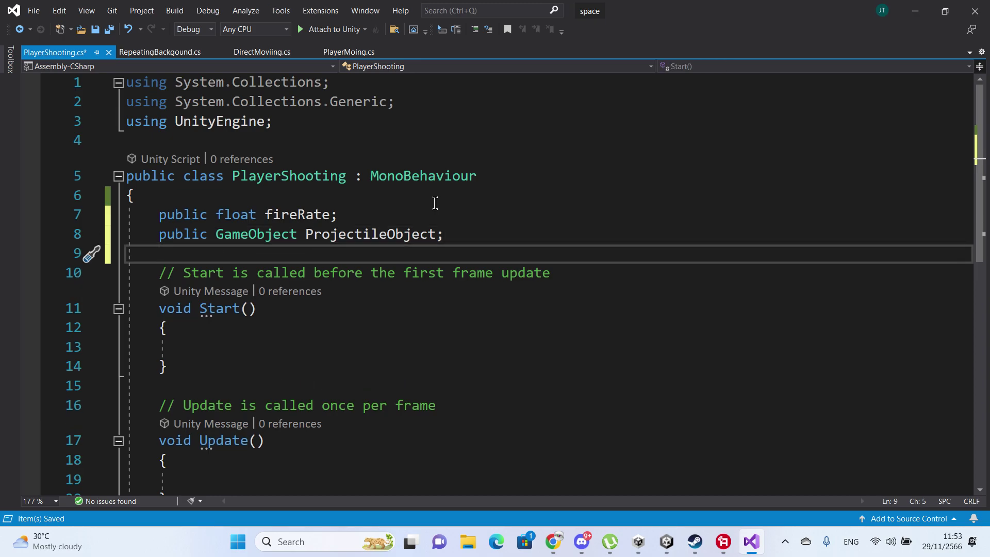
type("p")
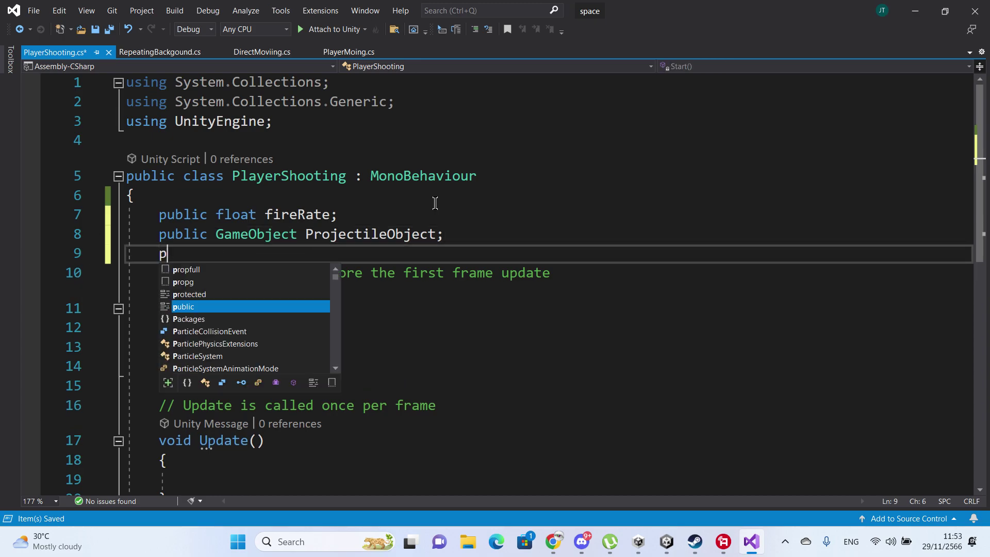
type("ublic f")
key("Tab")
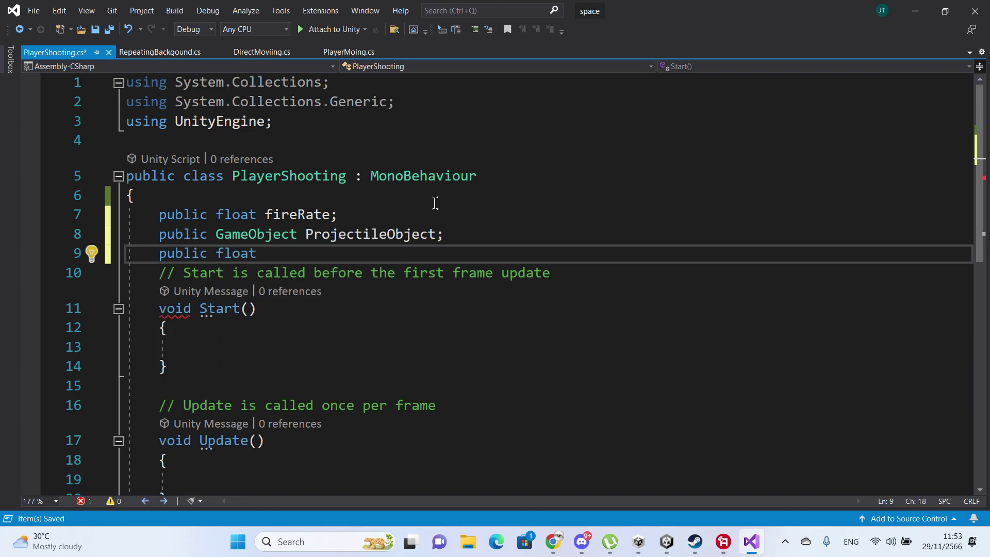
type("Ne")
key("BackSpace")
key("BackSpace")
type("next")
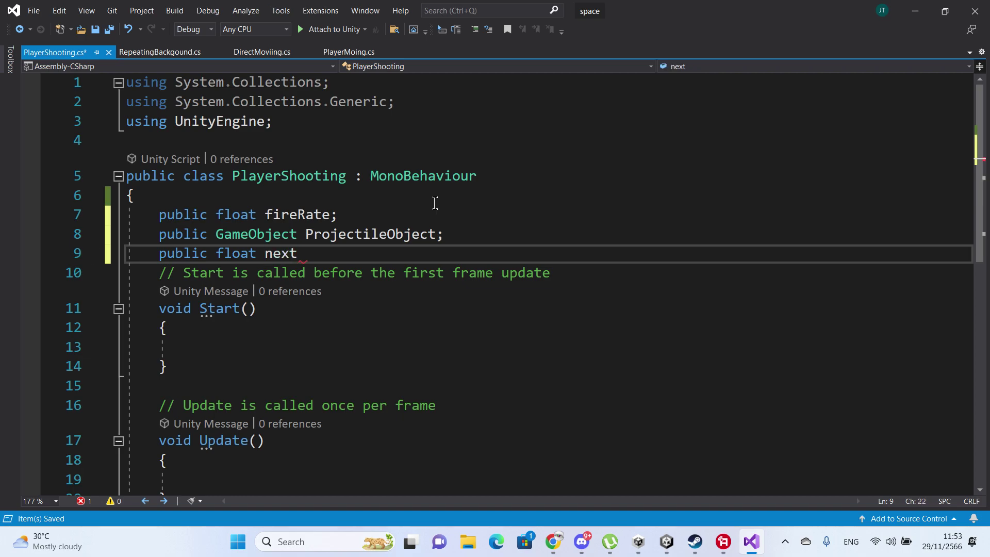
type("F")
type("irel")
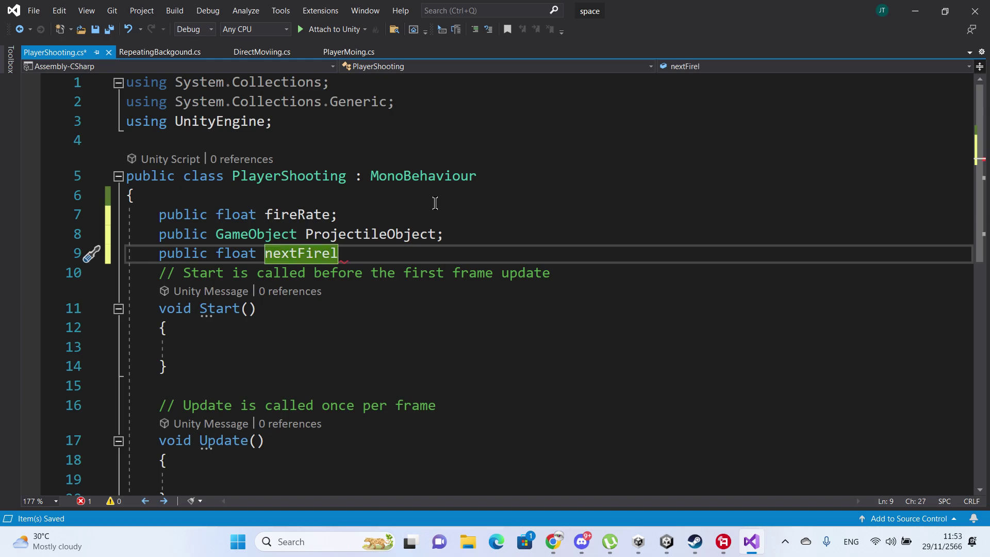
key("BackSpace")
type(";")
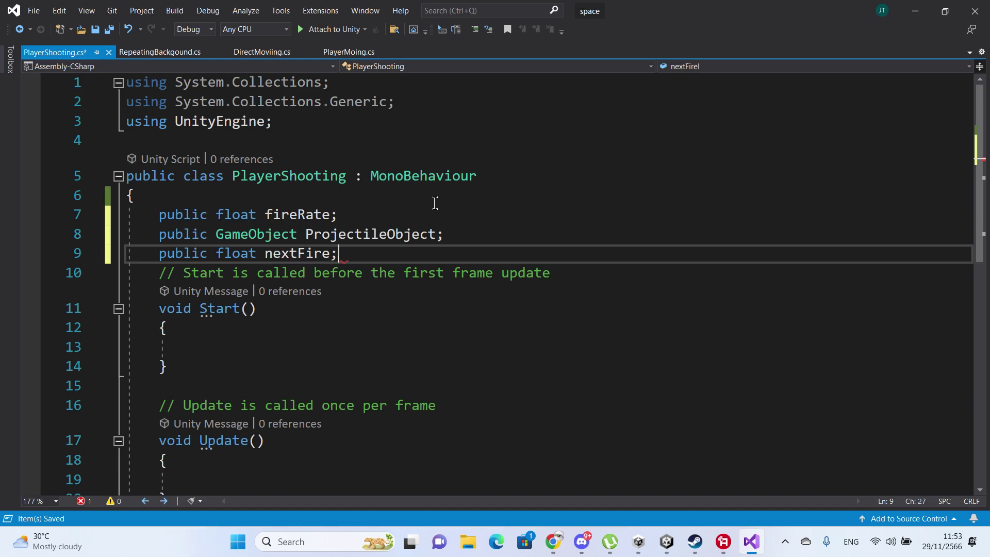
key("Return")
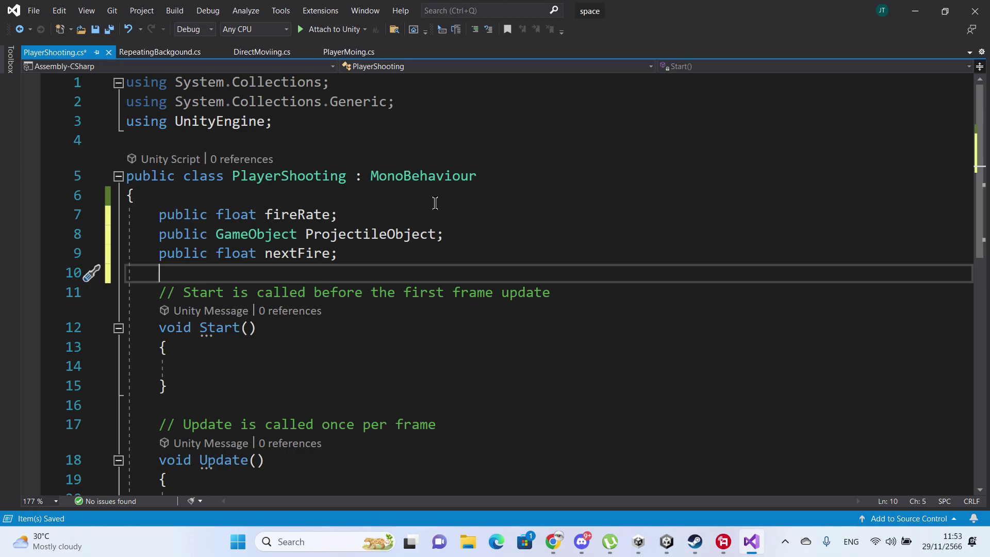
key("ctrl+a")
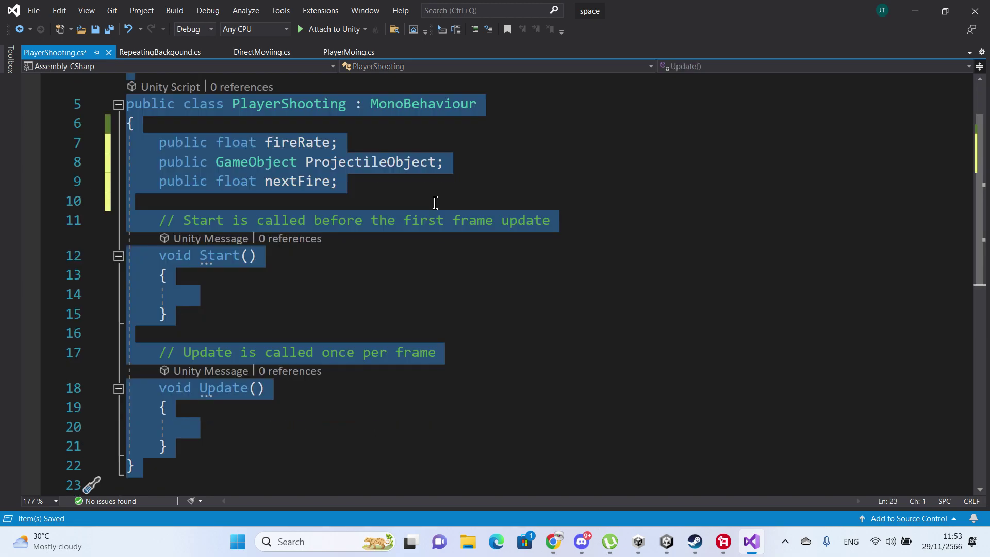
- Save the script and insert another blank line below the nextFire field
key("ctrl+s")
left_click(419, 220)
left_click(366, 198)
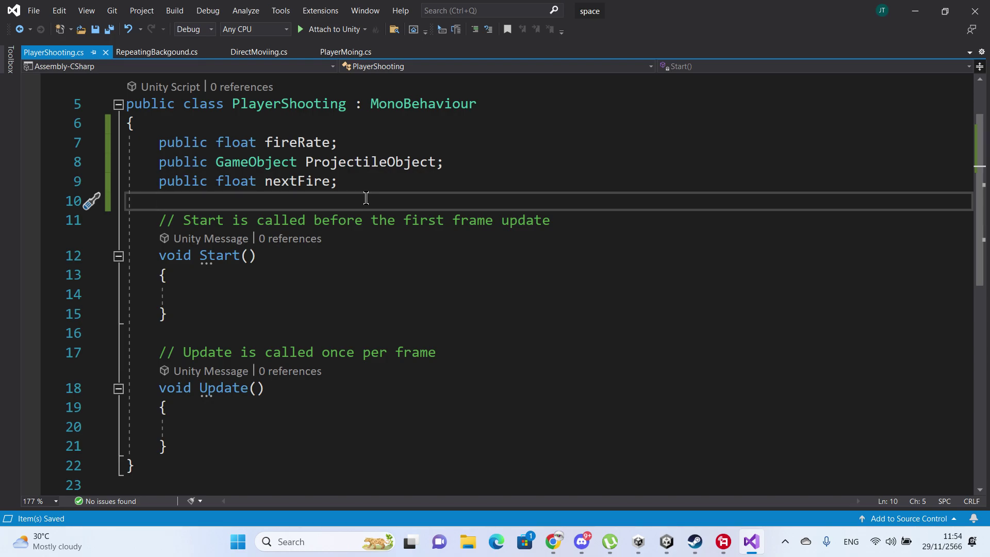
key("Return")
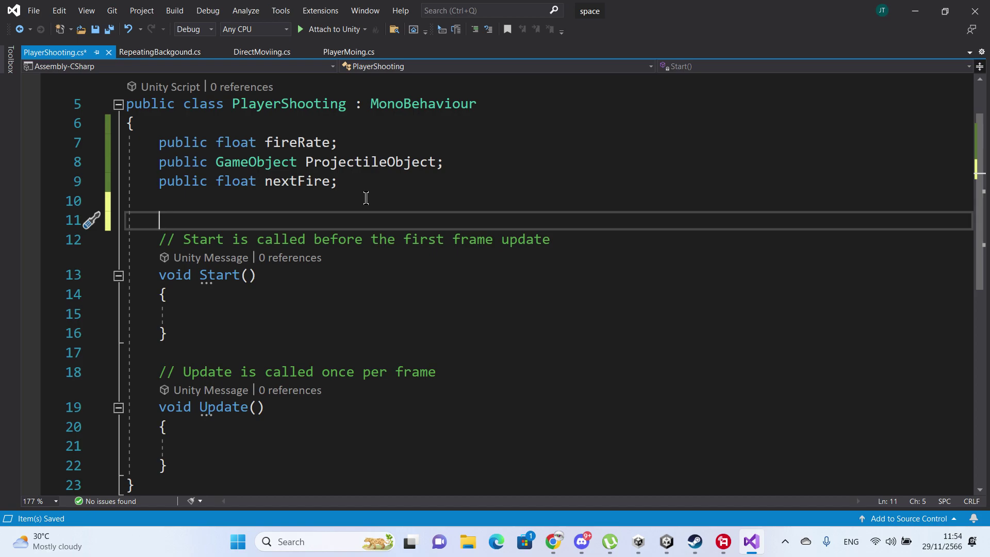
- Declare 'public int weaponPower;' and save the script
type("[")
key("BackSpace")
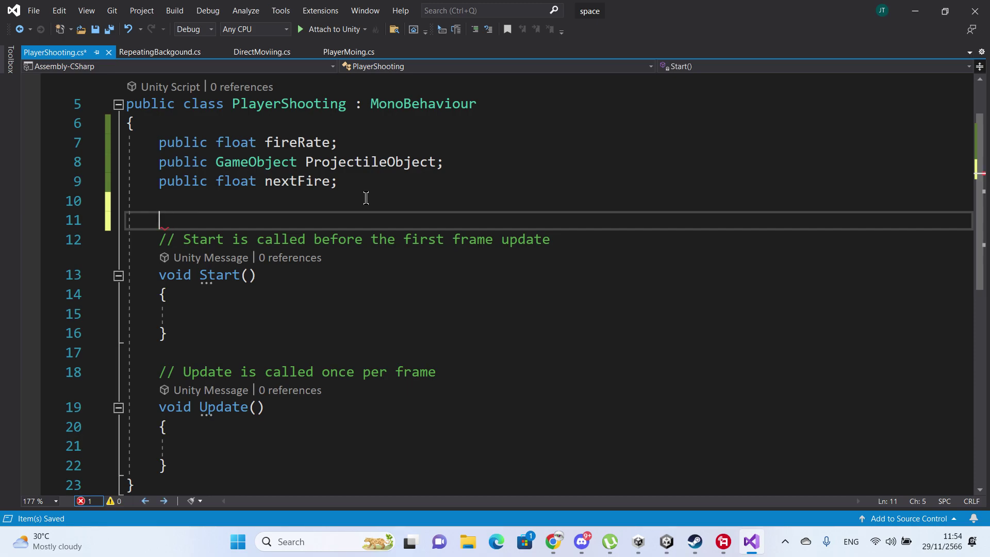
type("pu")
key("Escape")
type("blic ")
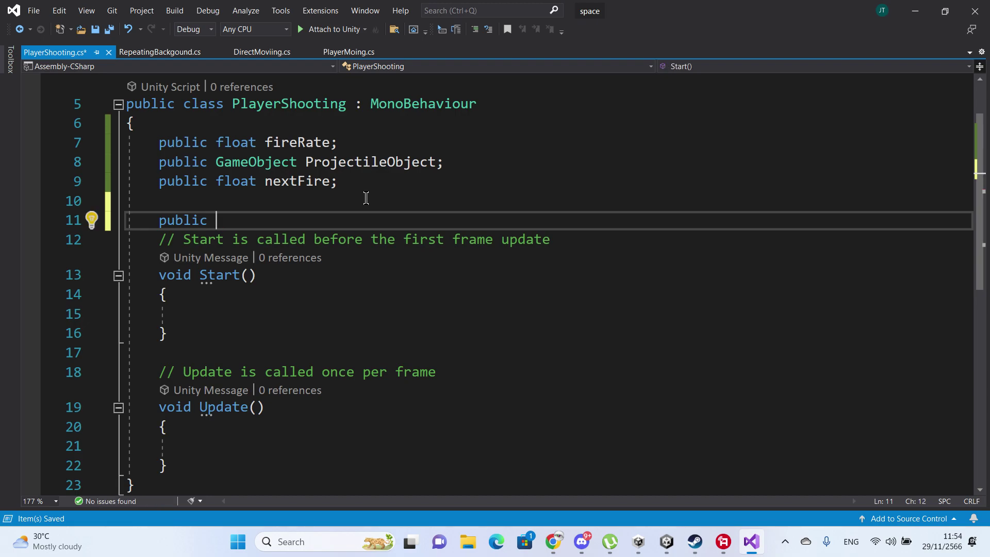
type("int ")
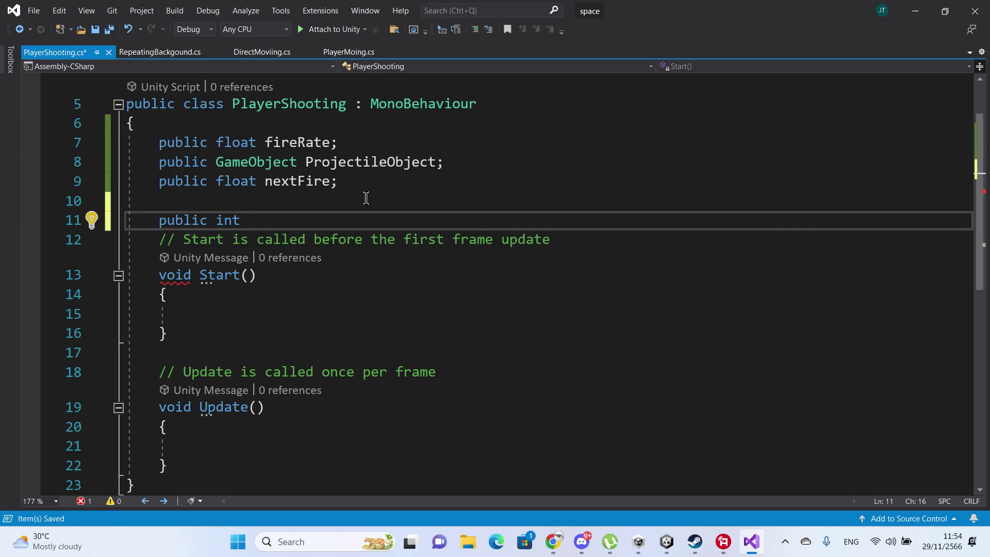
type("weapo")
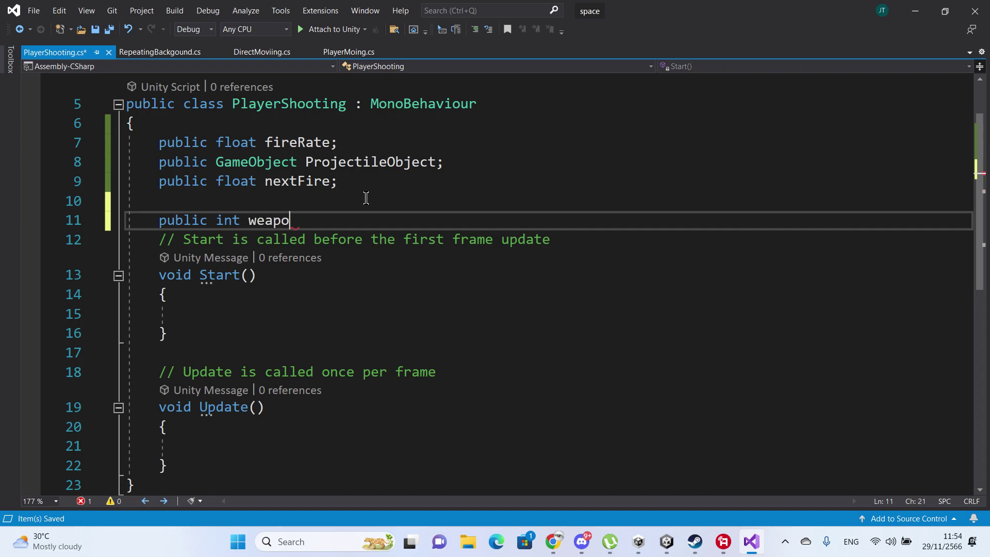
type("nPow")
type("er;")
key("Return")
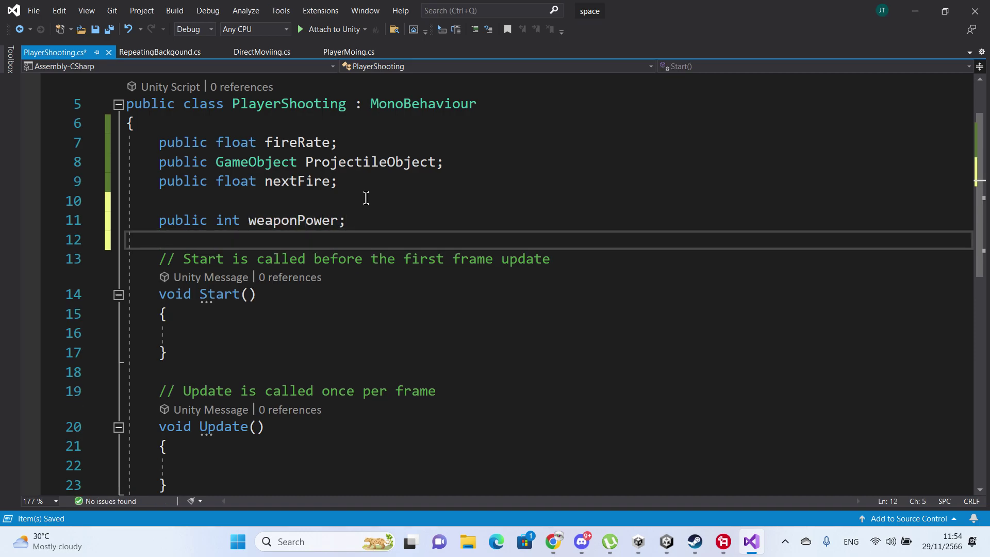
key("ctrl+s")
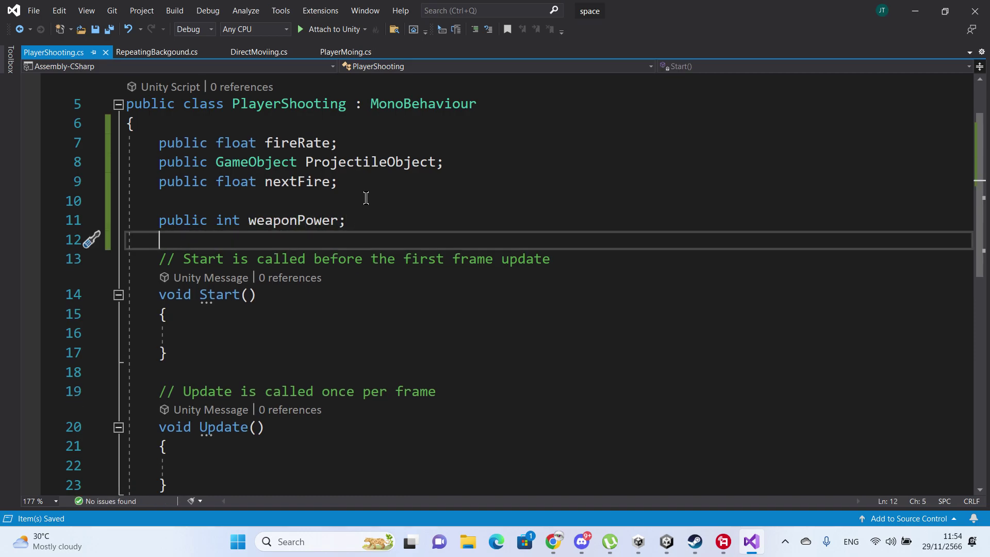
- Declare 'public GameObject gun;' on the next line
type("pu")
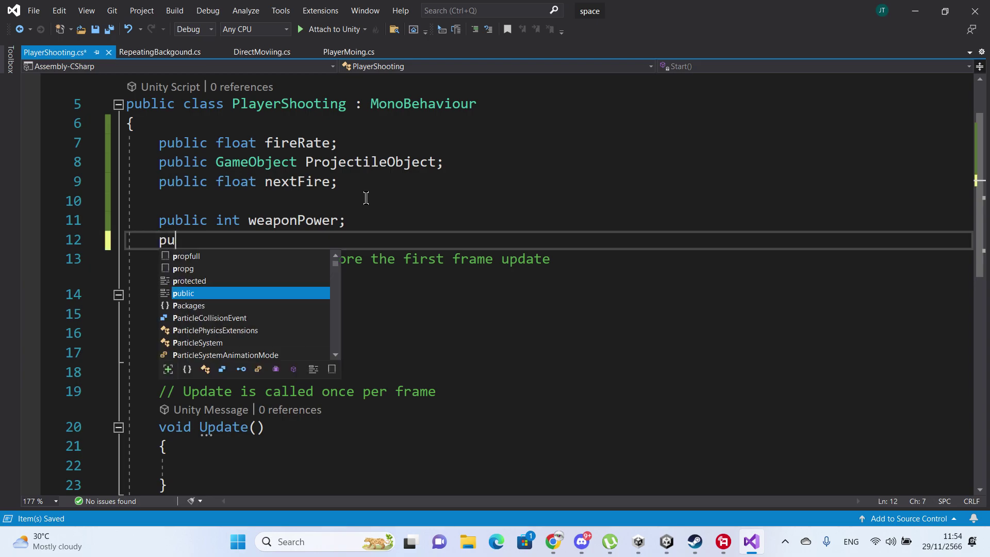
type("blic")
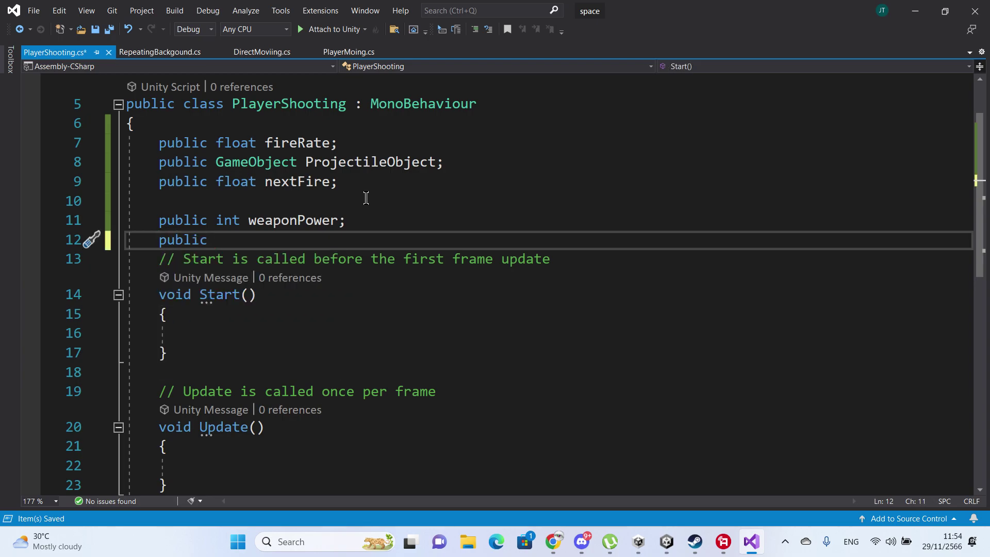
type(" G")
key("Tab")
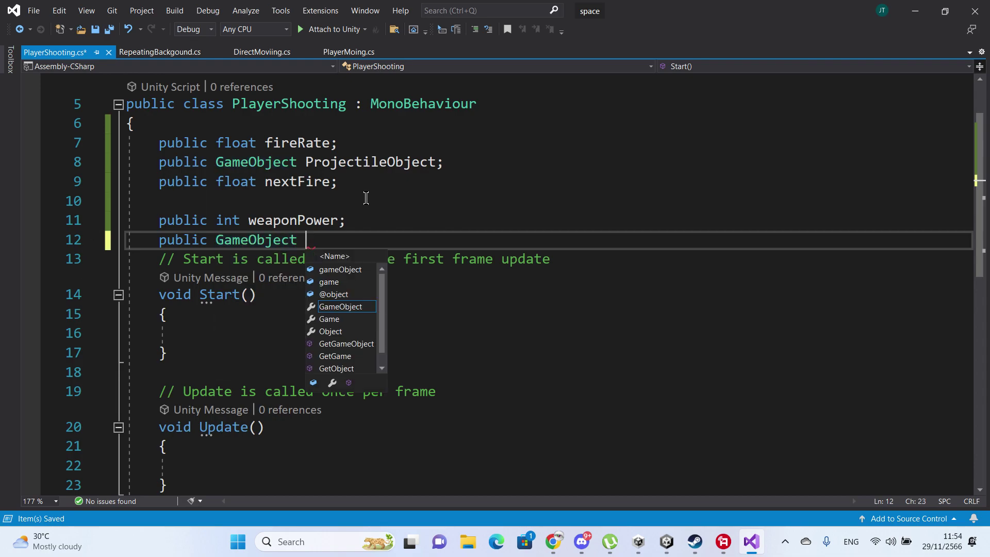
type("gum'")
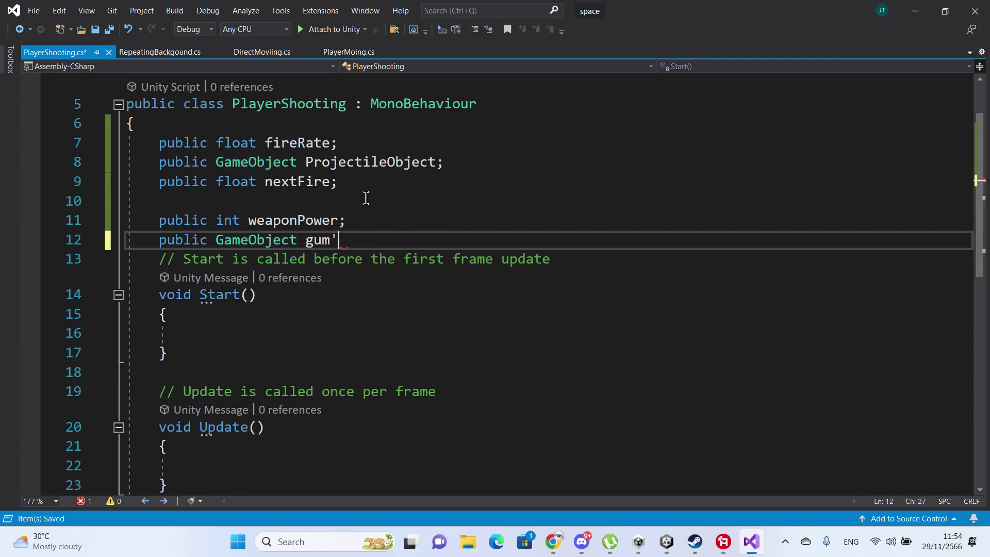
key("BackSpace")
key("BackSpace")
type("n")
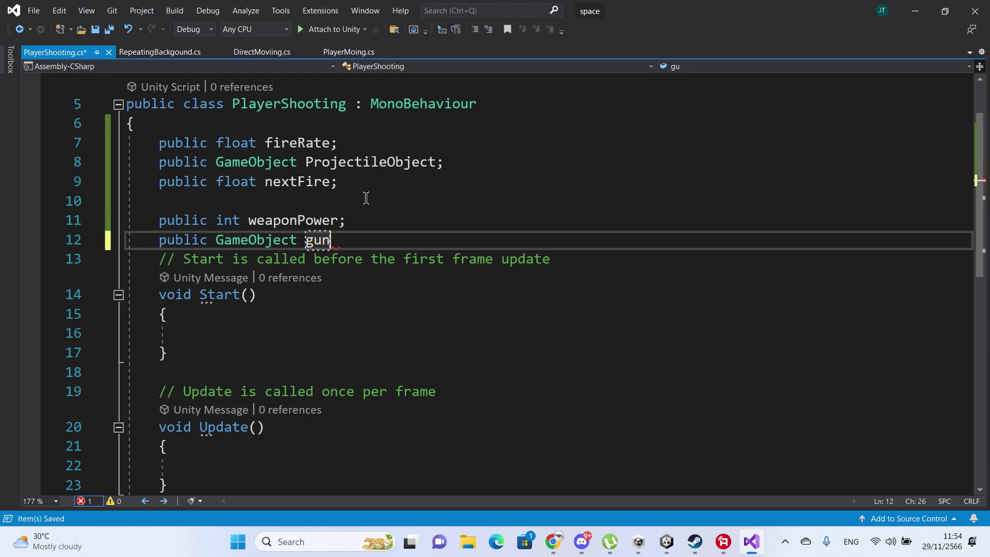
type(";")
key("Return")
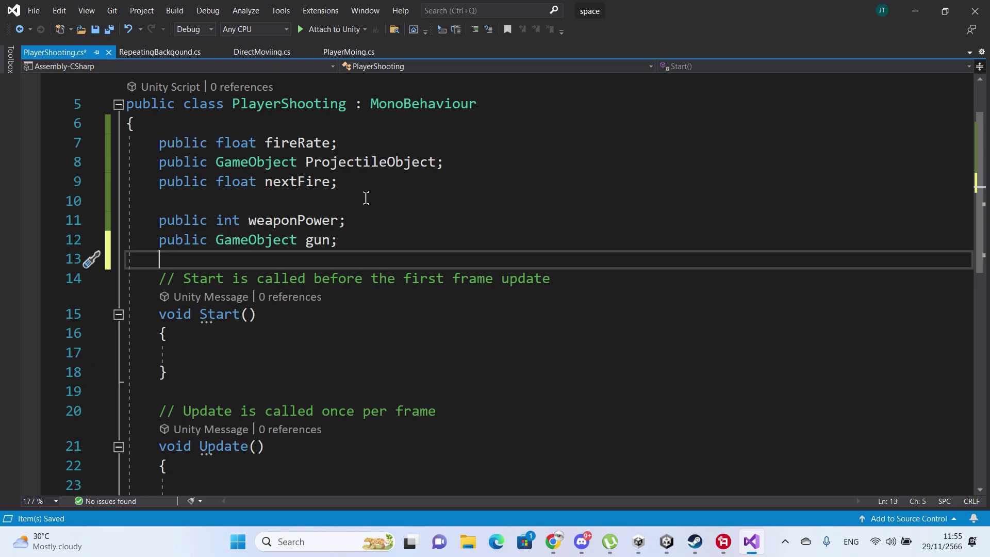
- Declare the field bool shootingIsActive = true; on line 13 and save
type("bool ")
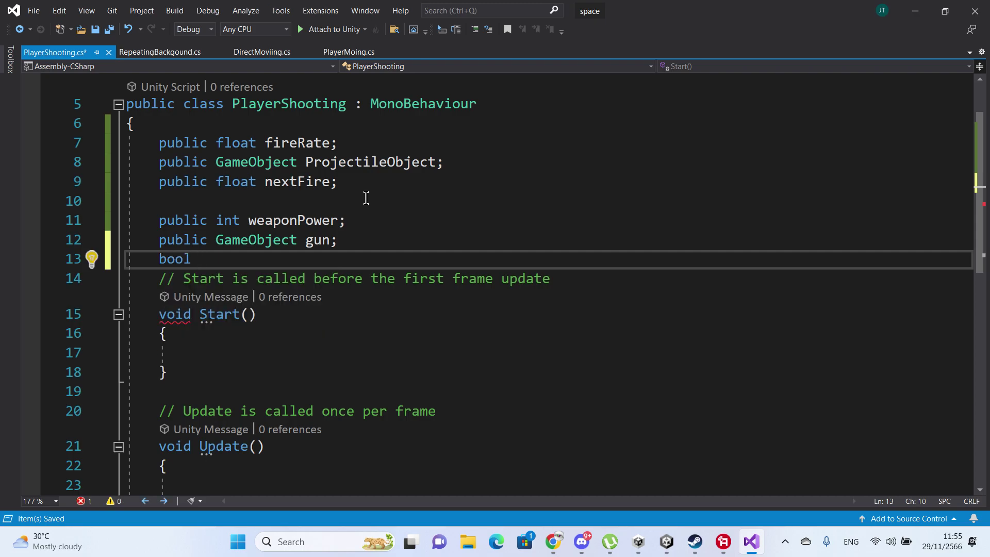
type("sh")
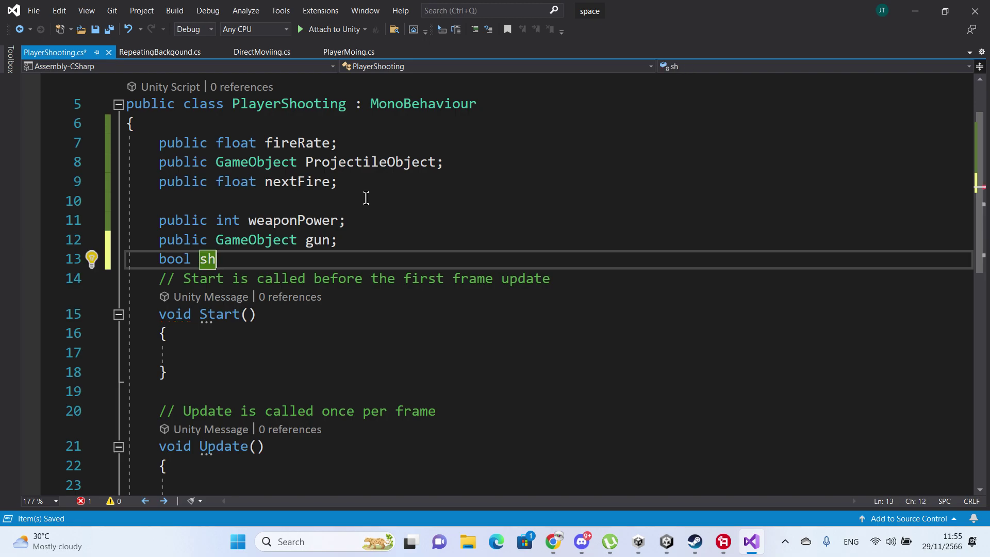
type("ooti")
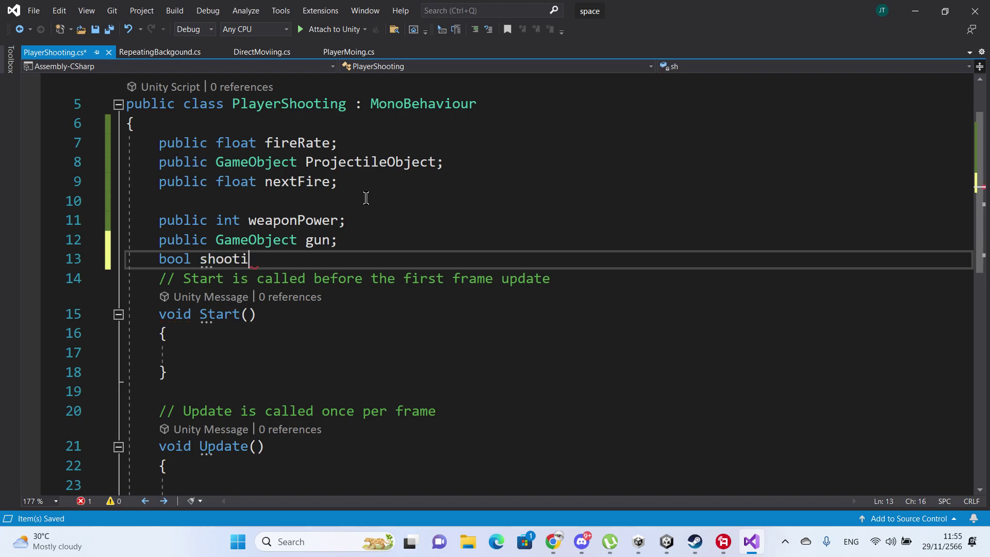
type("ngIsAc")
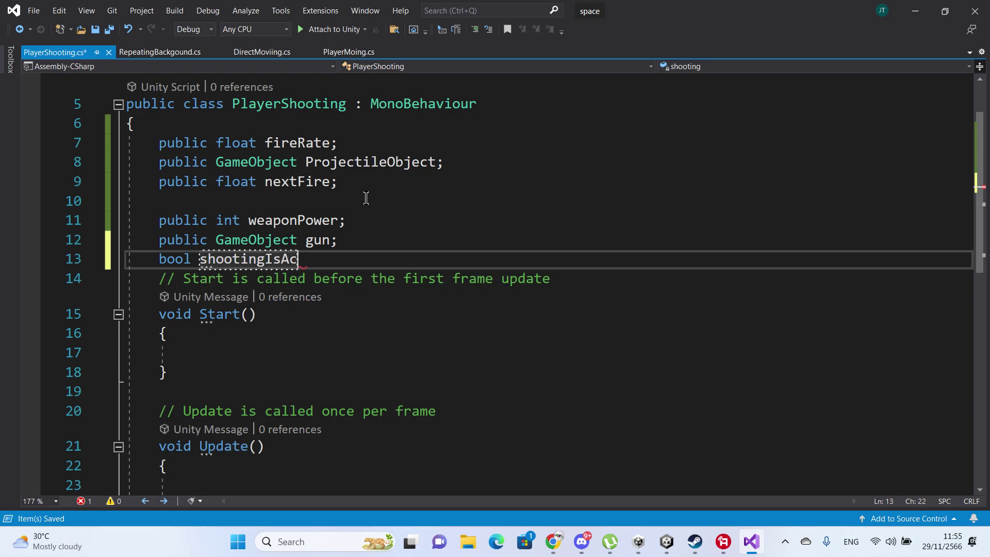
type("tivel")
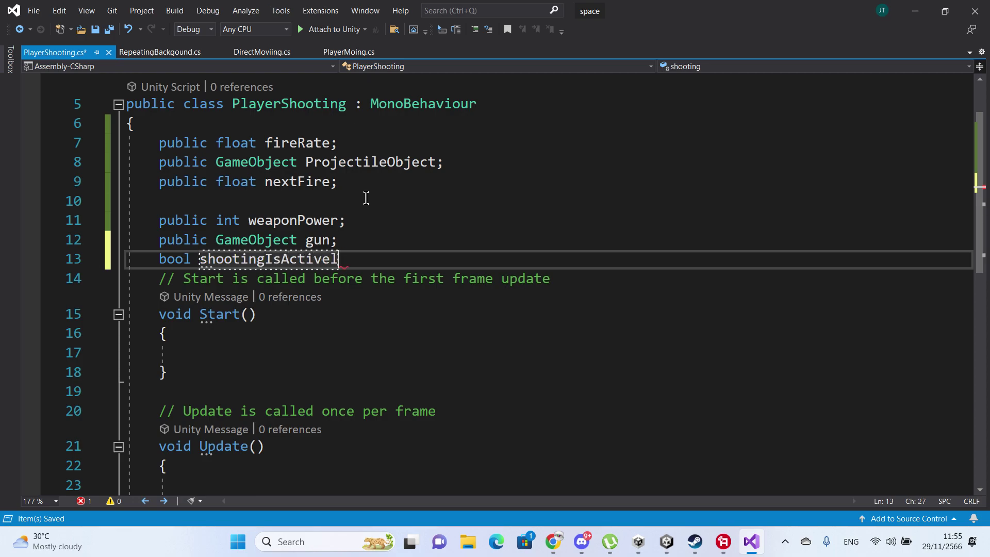
key("BackSpace")
type(";")
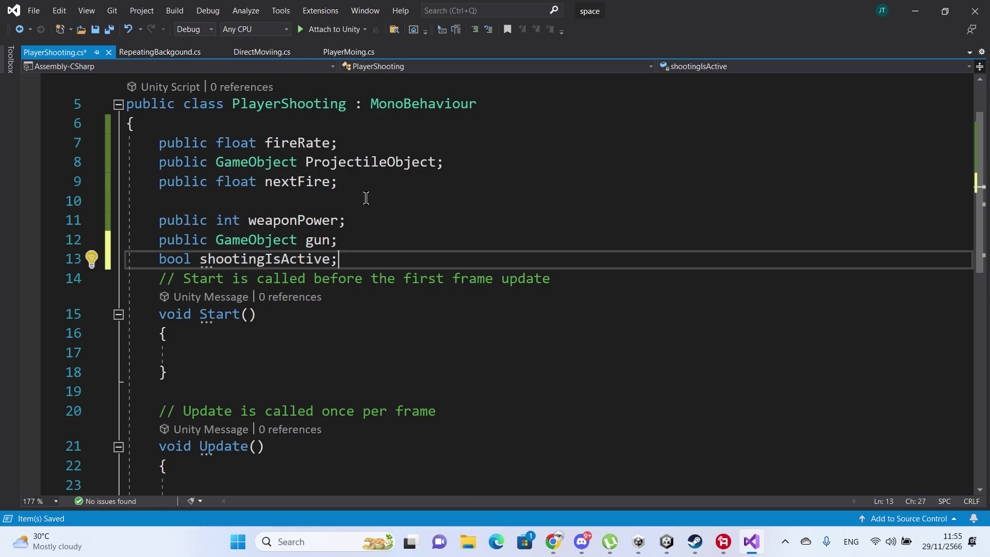
key("Left")
type("tr")
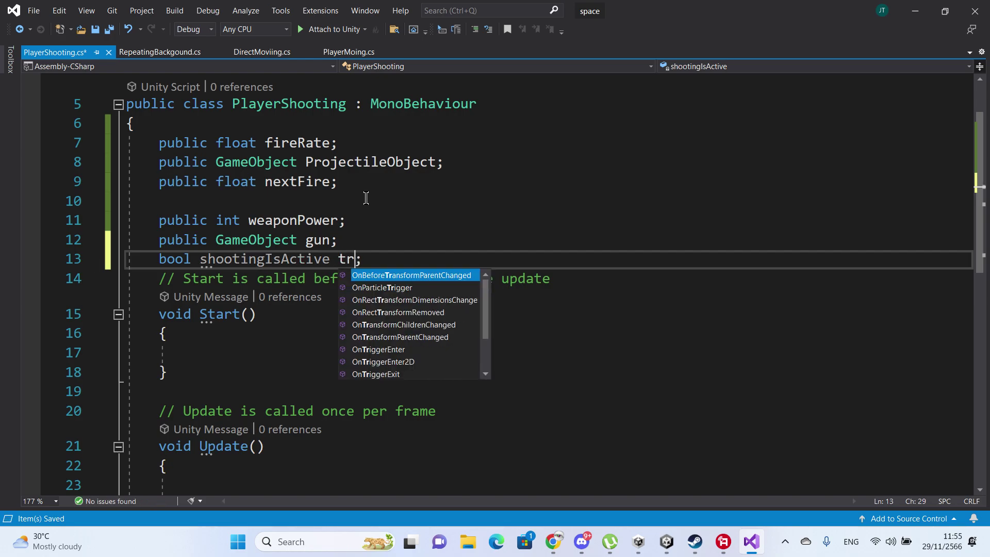
type("u")
key("Return")
key("BackSpace")
type("e")
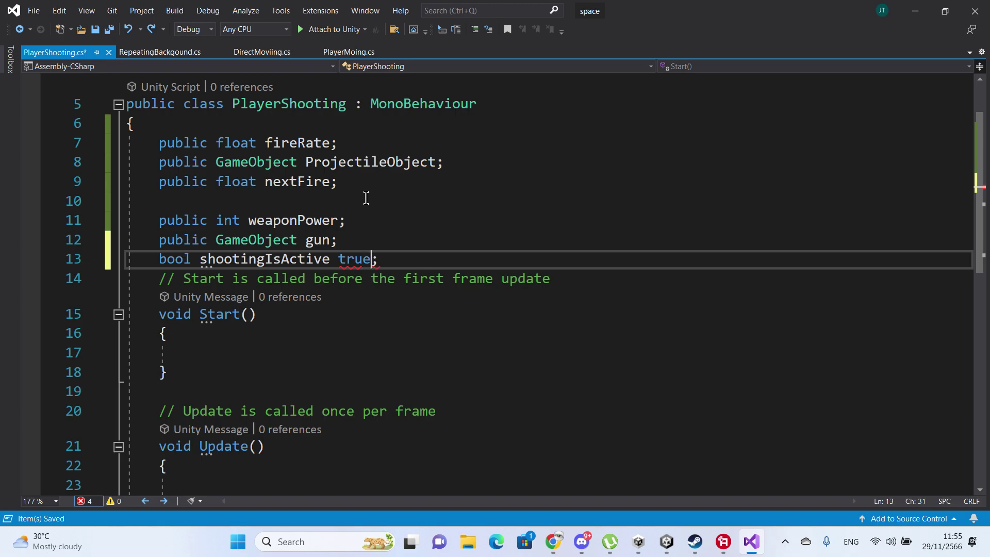
key("ctrl+s")
key("Up")
key("Up")
key("Up")
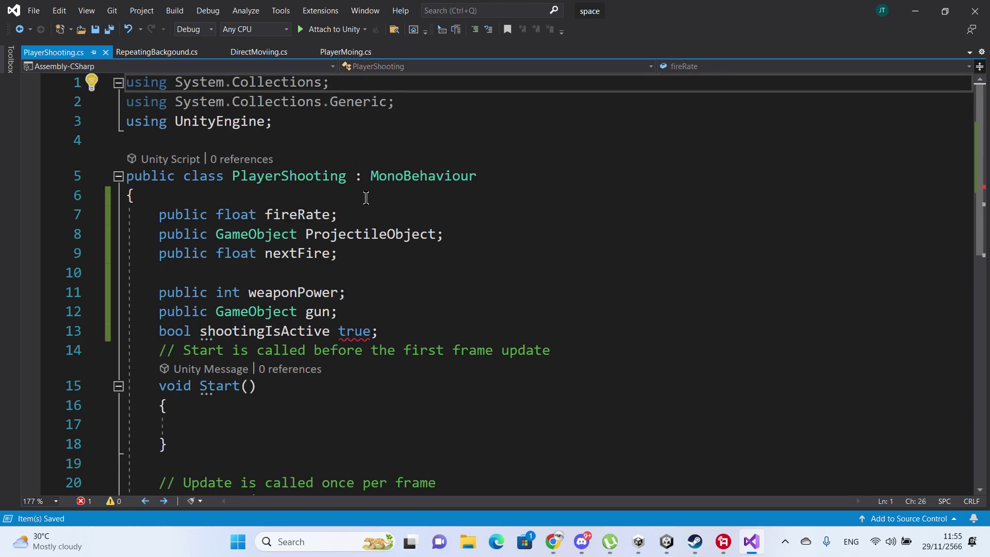
key("Page_Down")
key("Page_Up")
left_click(338, 330)
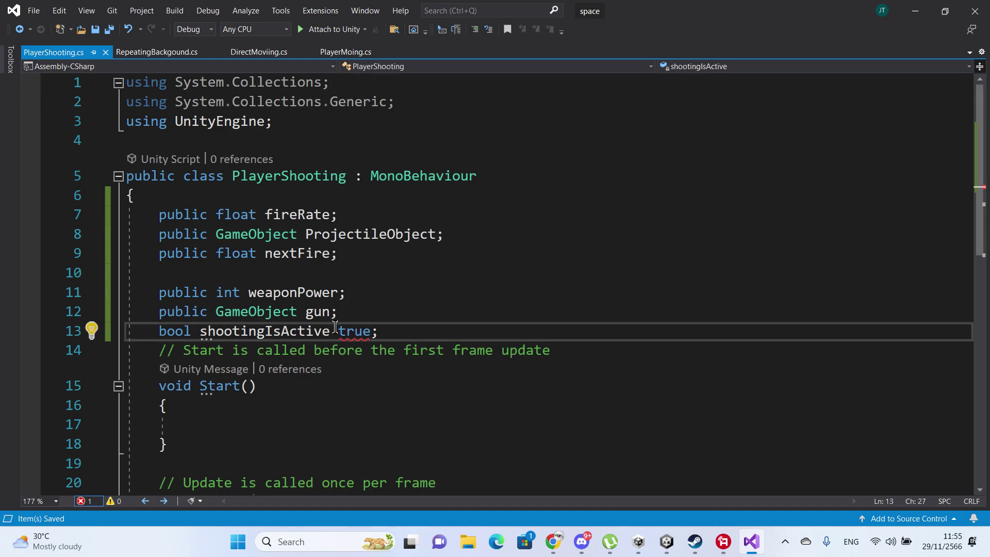
type("=")
key("ctrl+s")
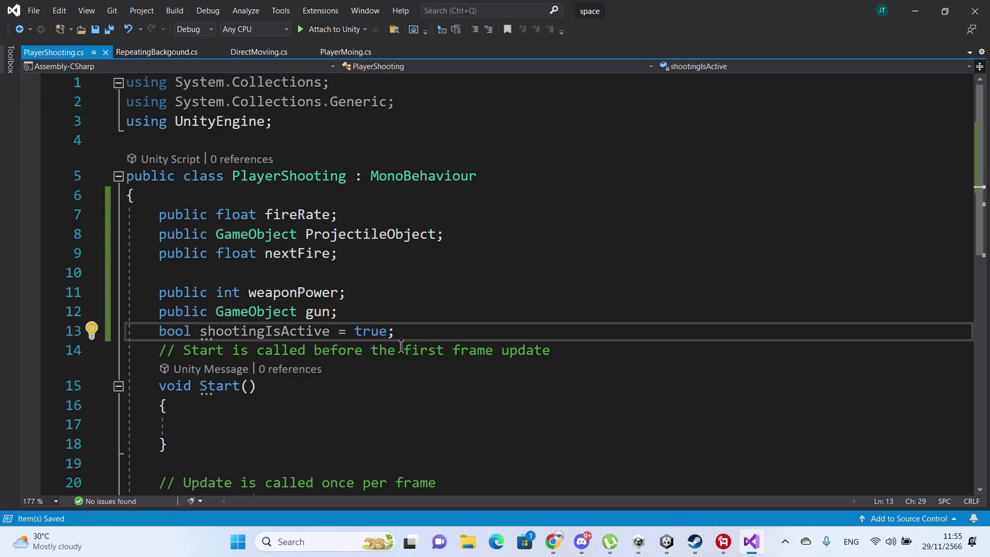
- Delete the comment line above Start, add a blank line after the new field, and save
scroll(403, 325, "down", 1)
triple_click(413, 295)
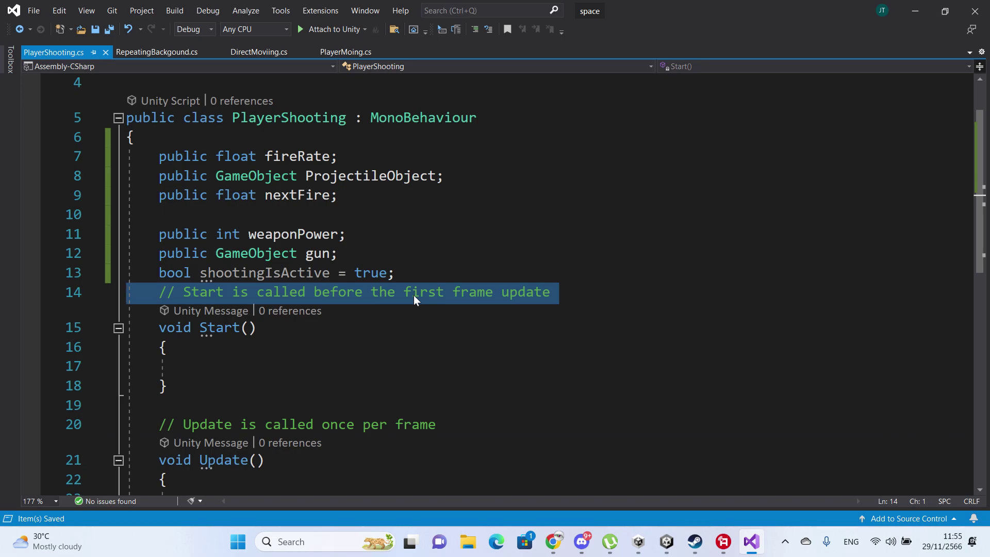
key("Delete")
left_click(417, 282)
key("Return")
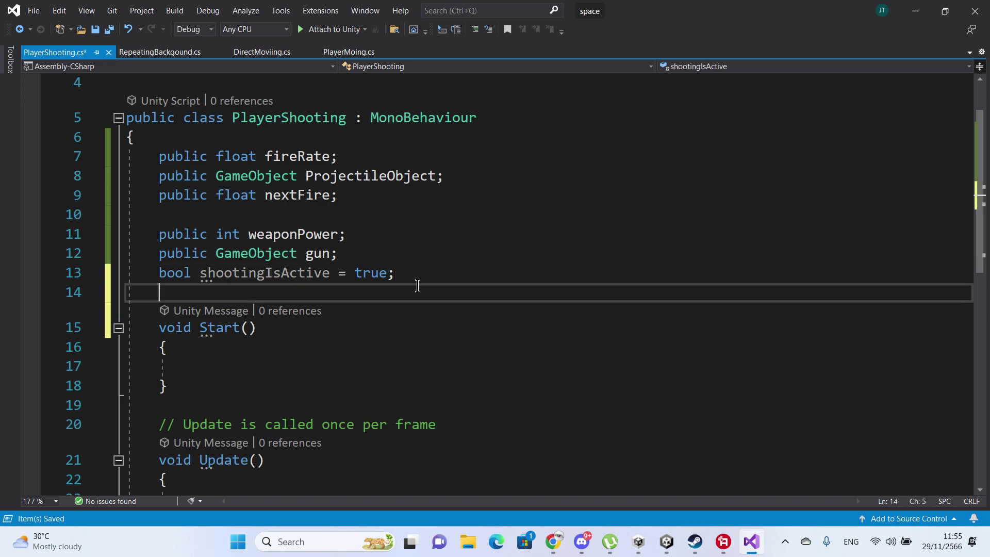
key("ctrl+s")
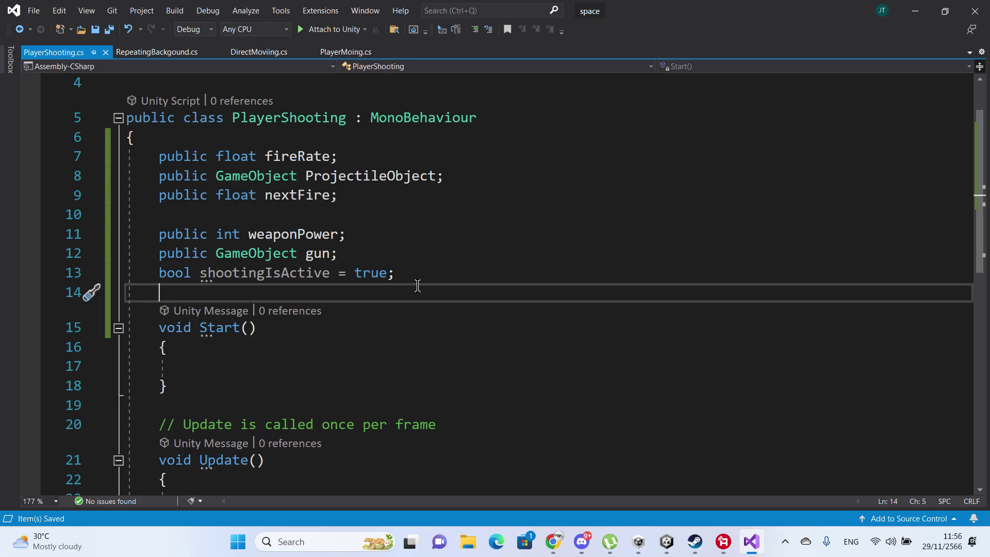
- Declare public static PlayerShooting instance; on a new line and save
key("Return")
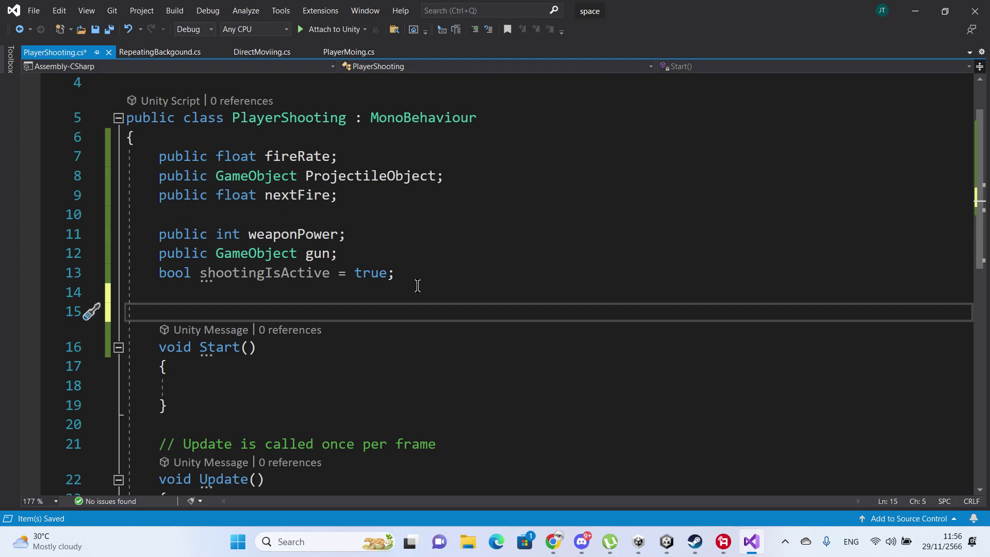
type("public ")
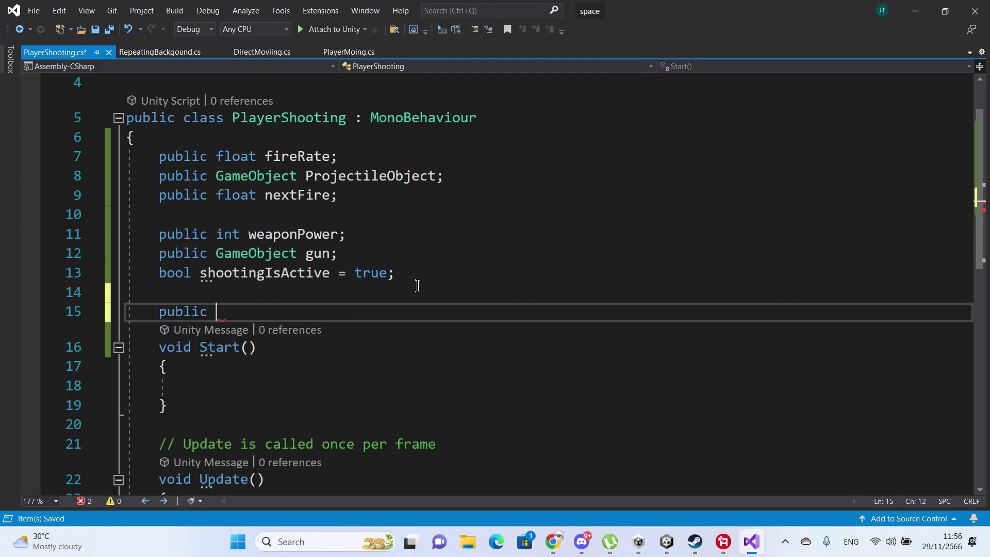
type("i")
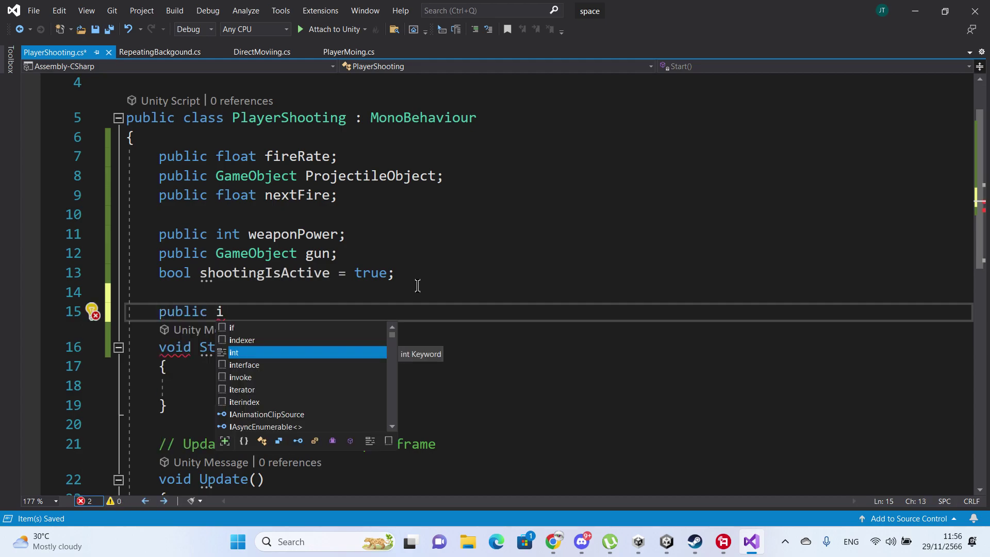
key("BackSpace")
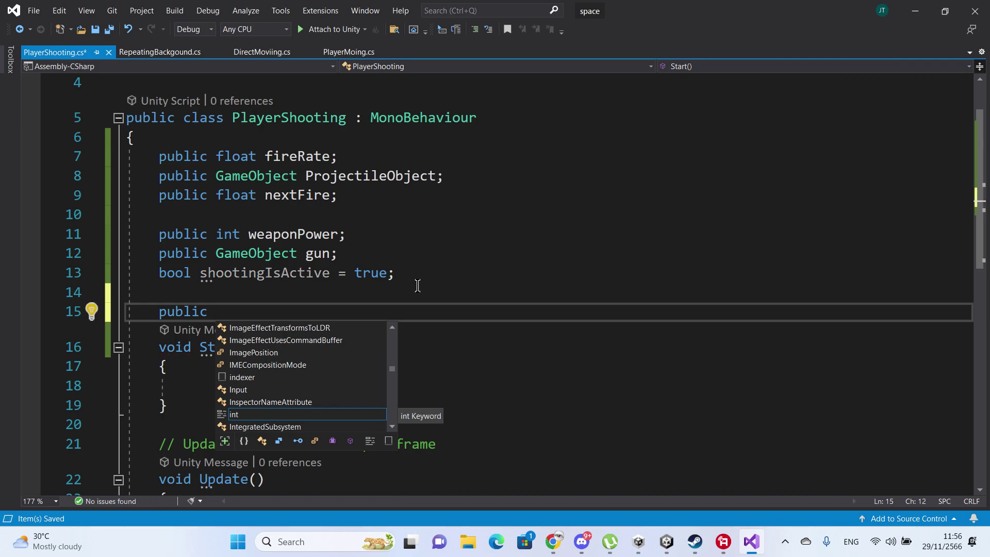
type("sta")
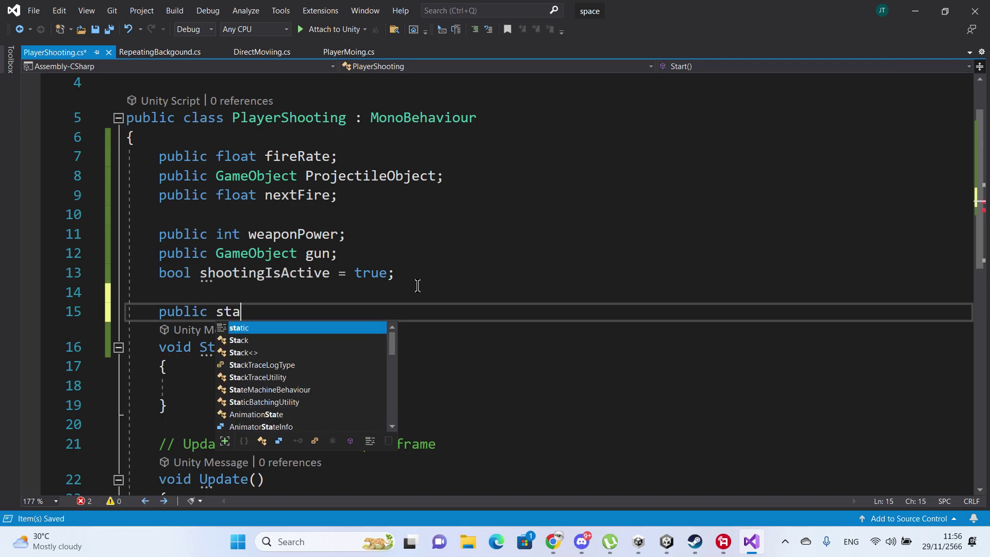
type("tic Pl")
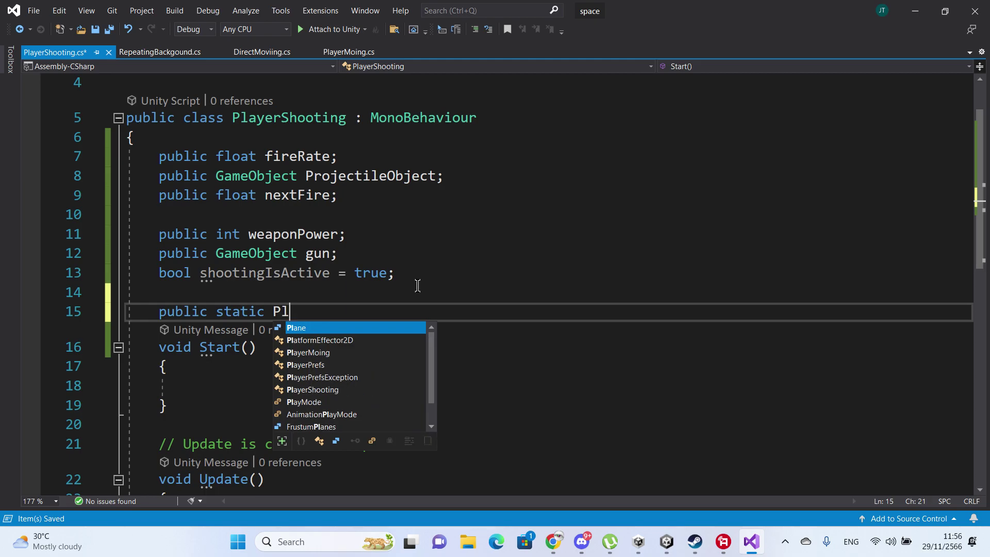
key("Down")
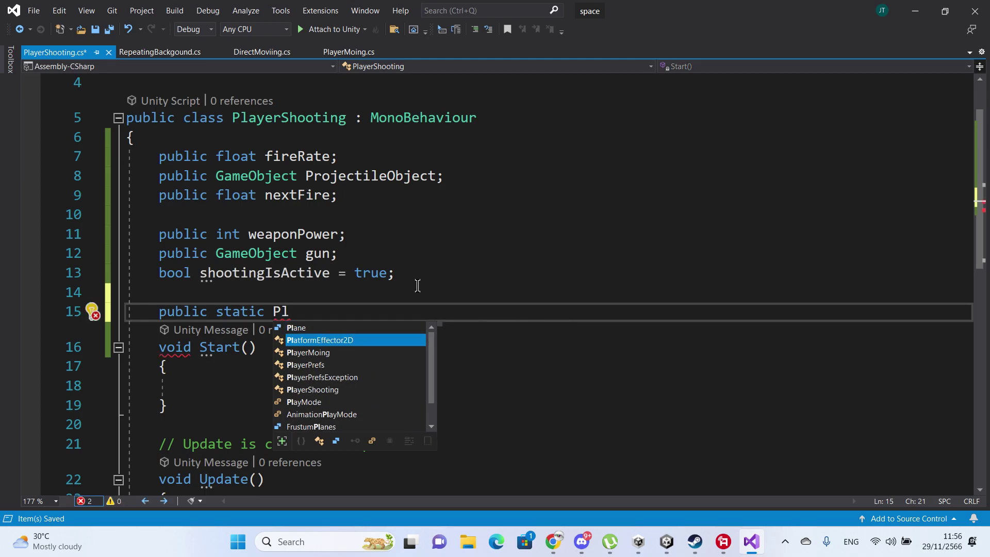
key("Down")
key("Down")
key("Down")
key("Down")
key("Tab")
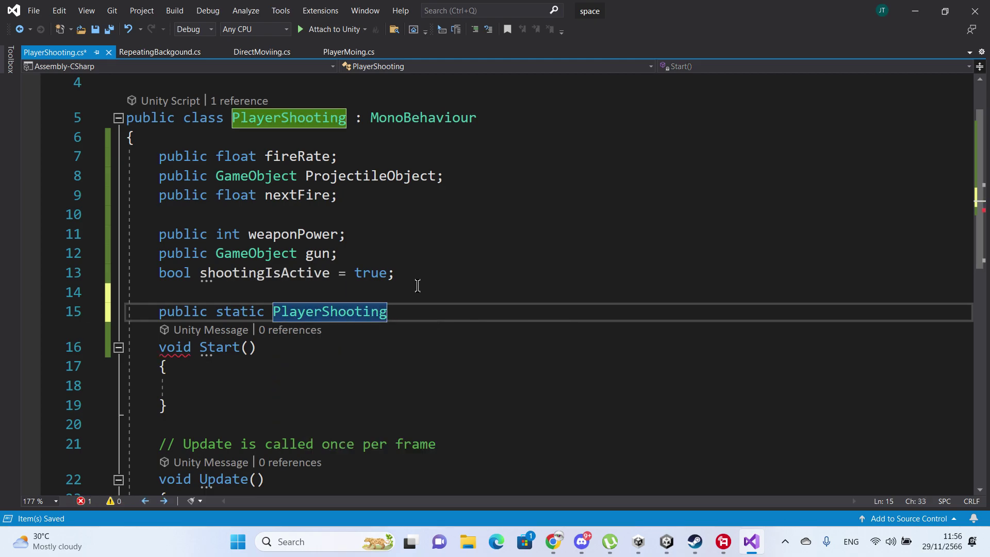
type(" inst")
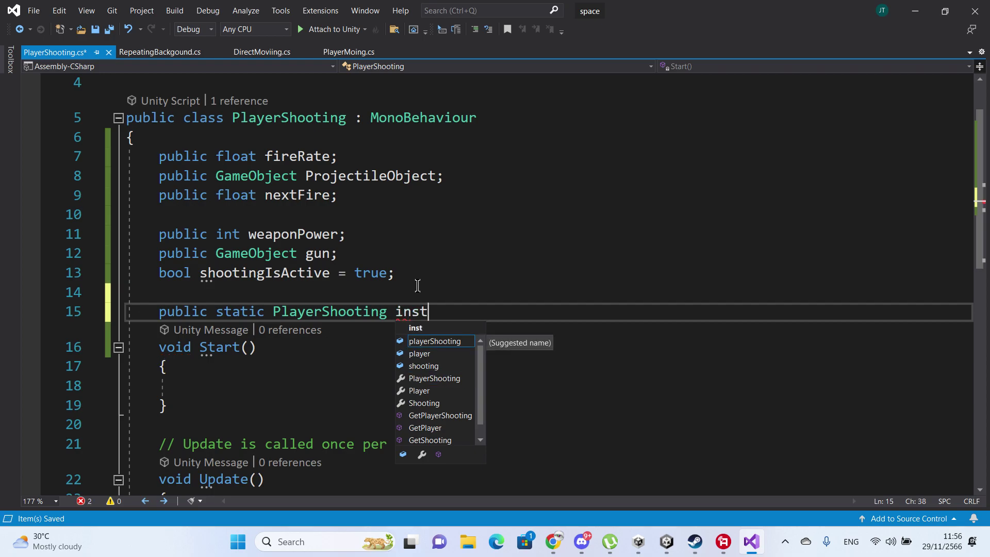
type("a")
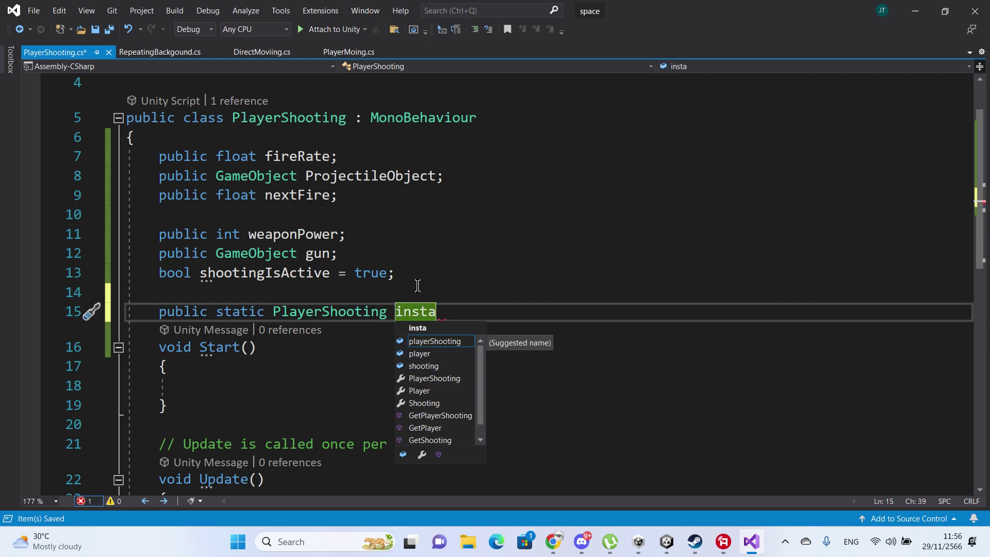
type("nce;")
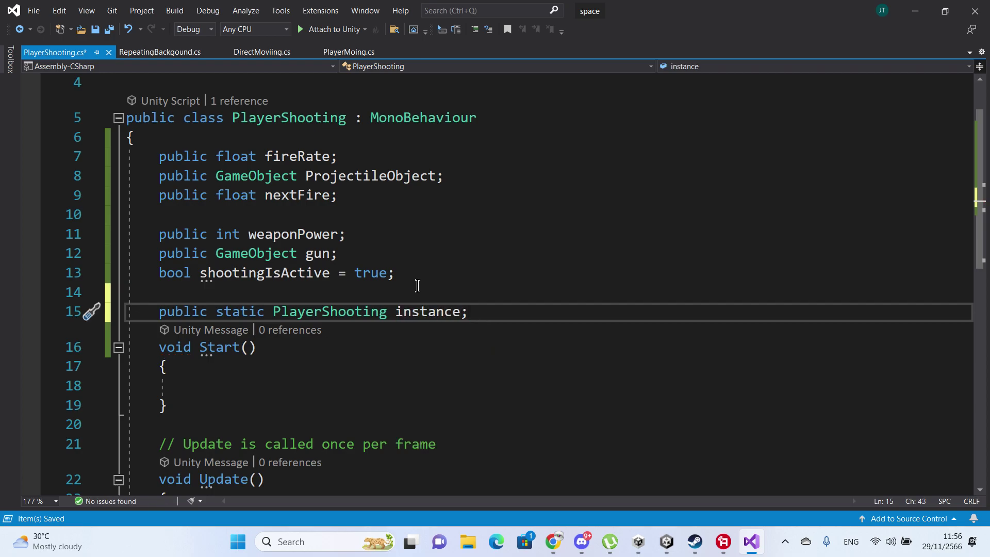
key("ctrl+s")
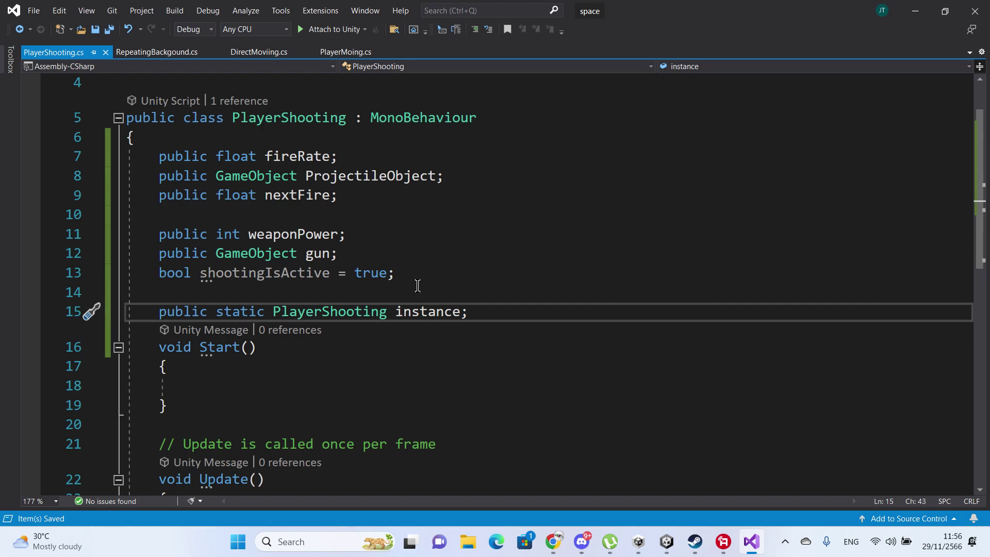
- Rename the Start method to Awake and save
key("Down")
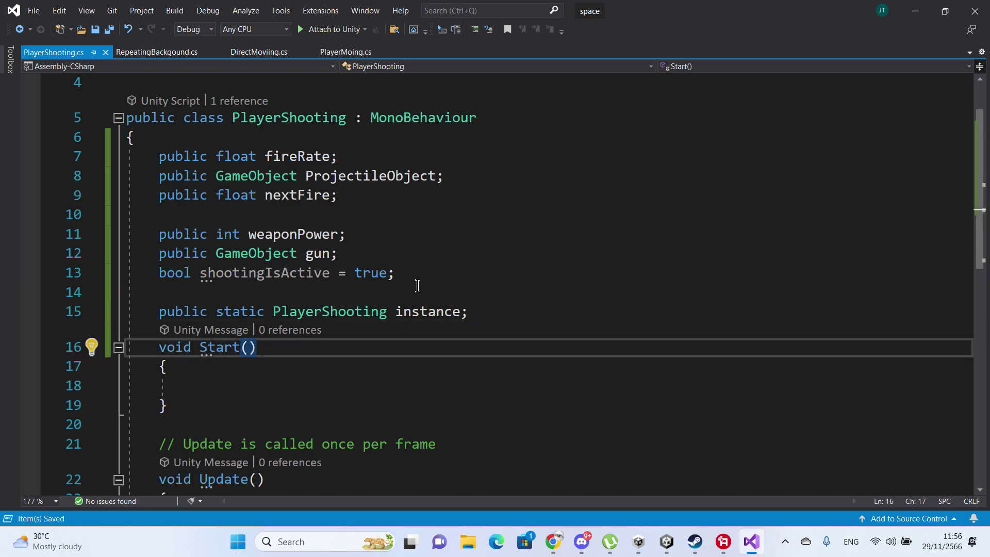
key("Left")
key("Left")
key("ctrl+shift+Left")
type("Awa")
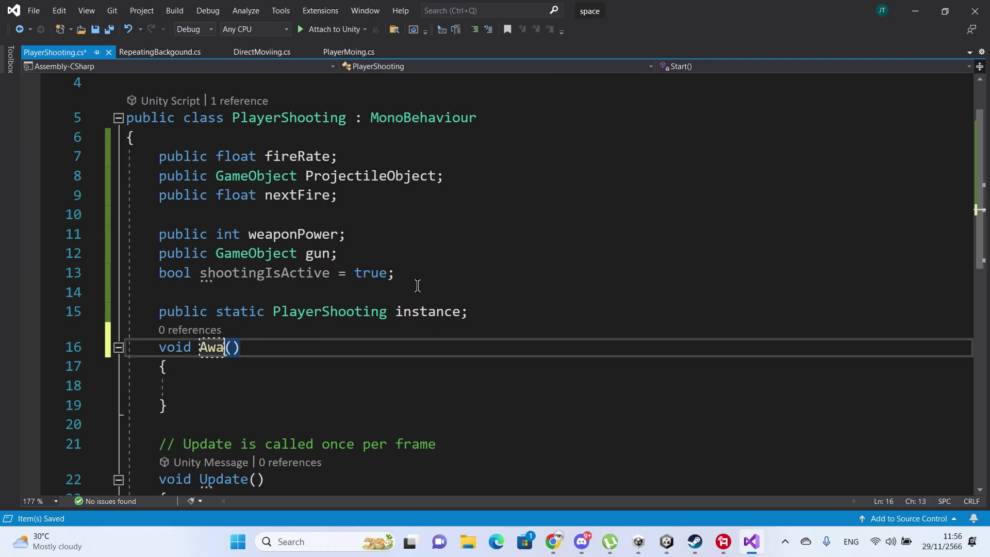
type("kr")
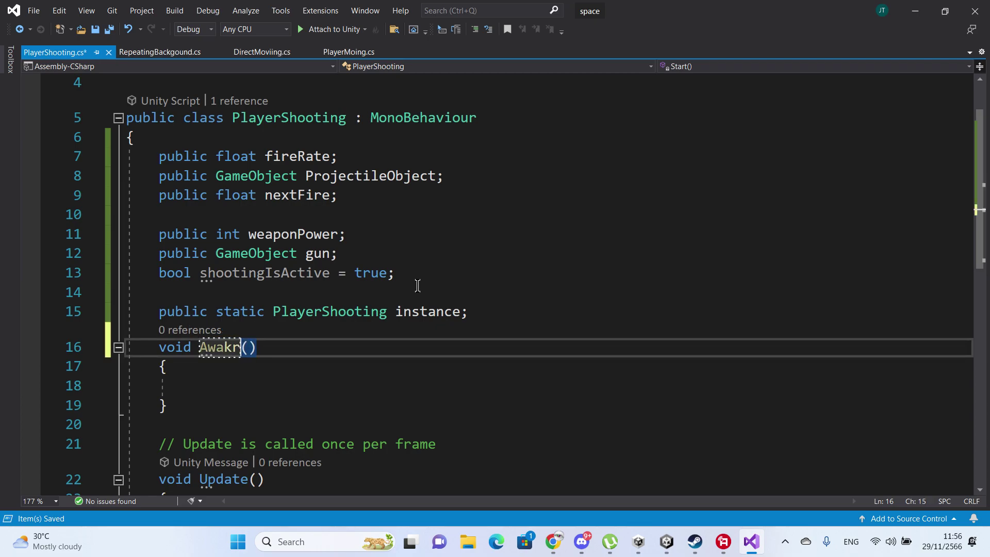
key("BackSpace")
type("e")
key("Down")
key("Down")
key("ctrl+s")
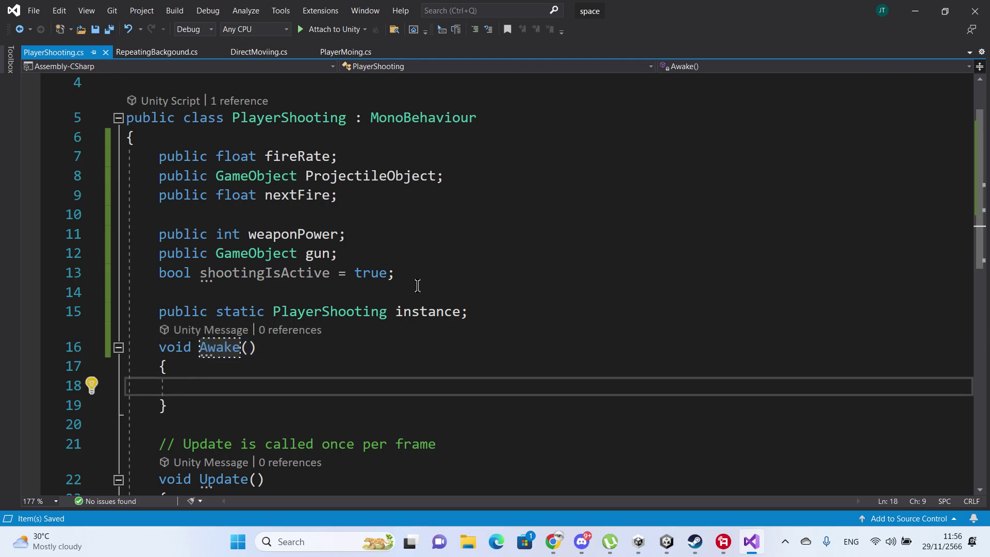
- Inside Awake, add if (instance == null) { instance = this; } and save
type("if()")
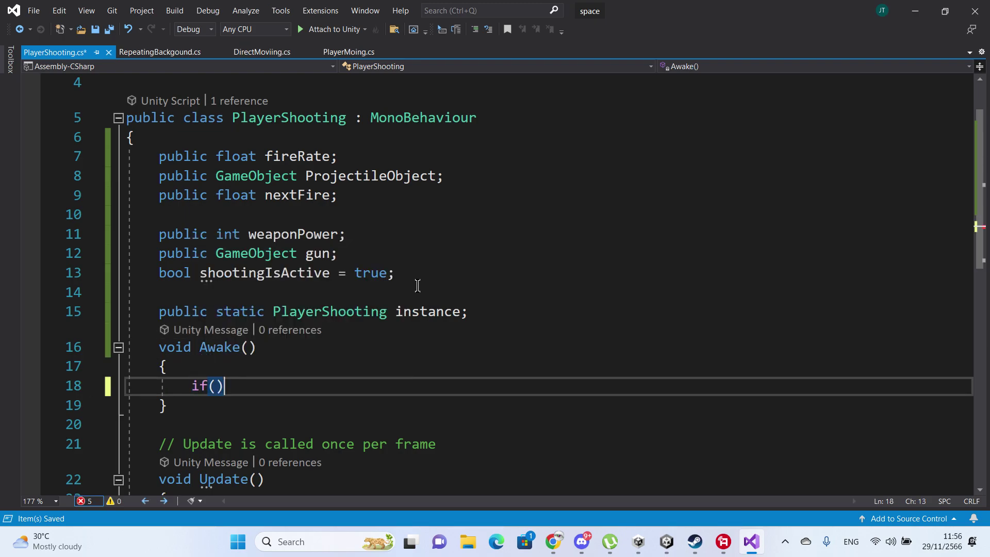
key("Left")
type("ins")
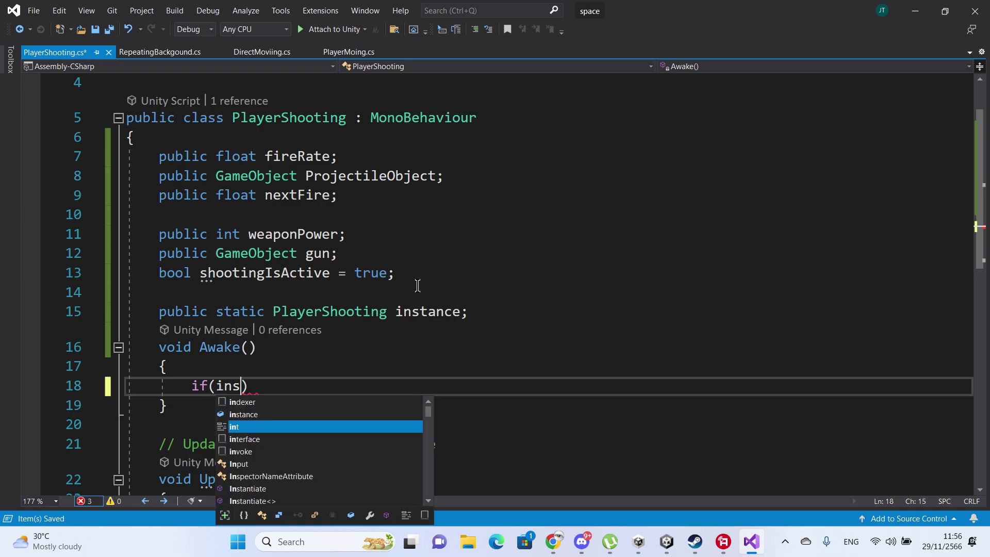
type("t")
key("Tab")
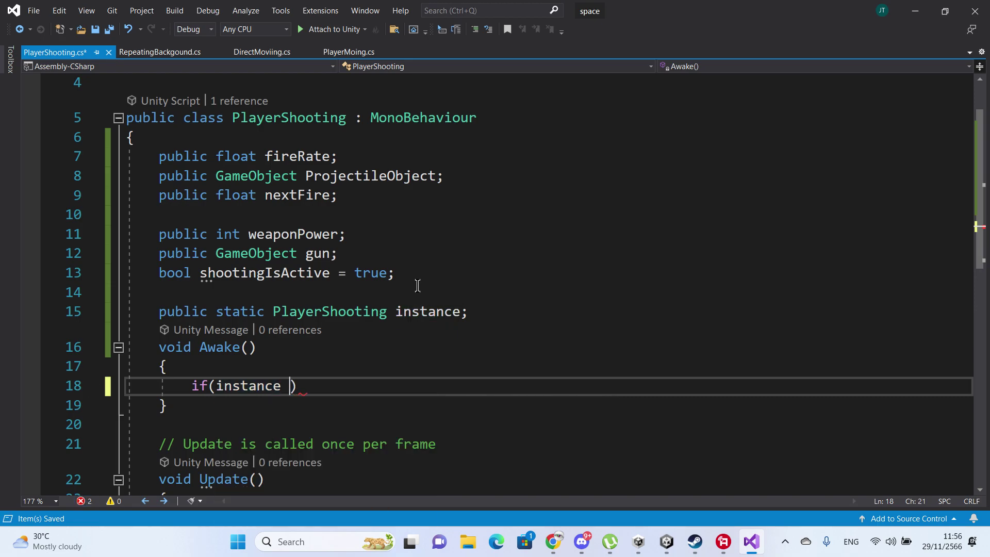
type("== null)")
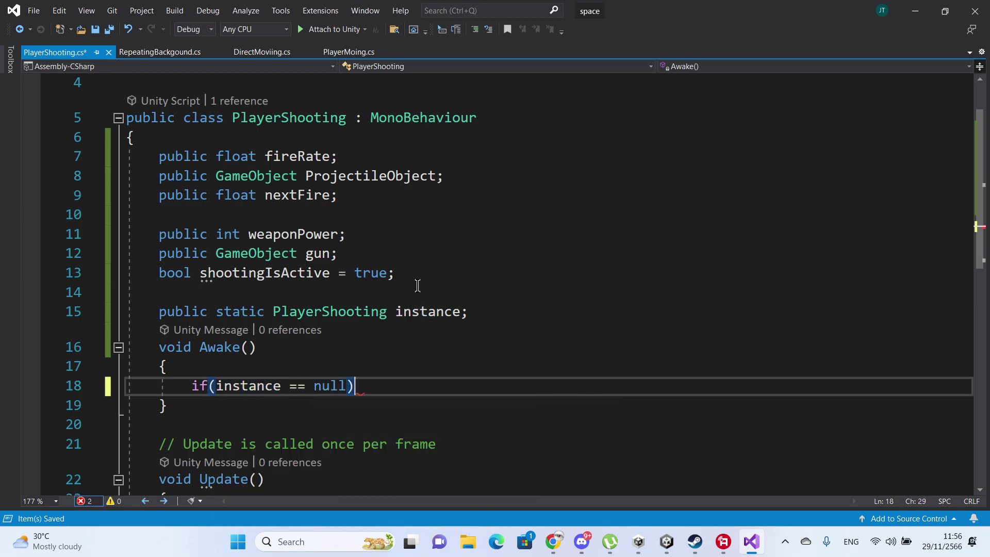
type(" {")
key("Return")
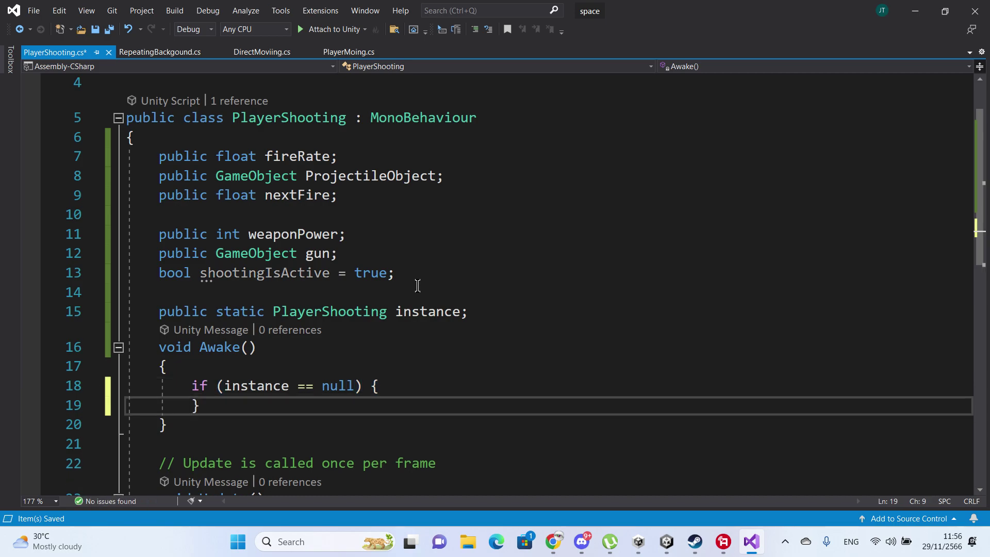
key("Return")
key("Down")
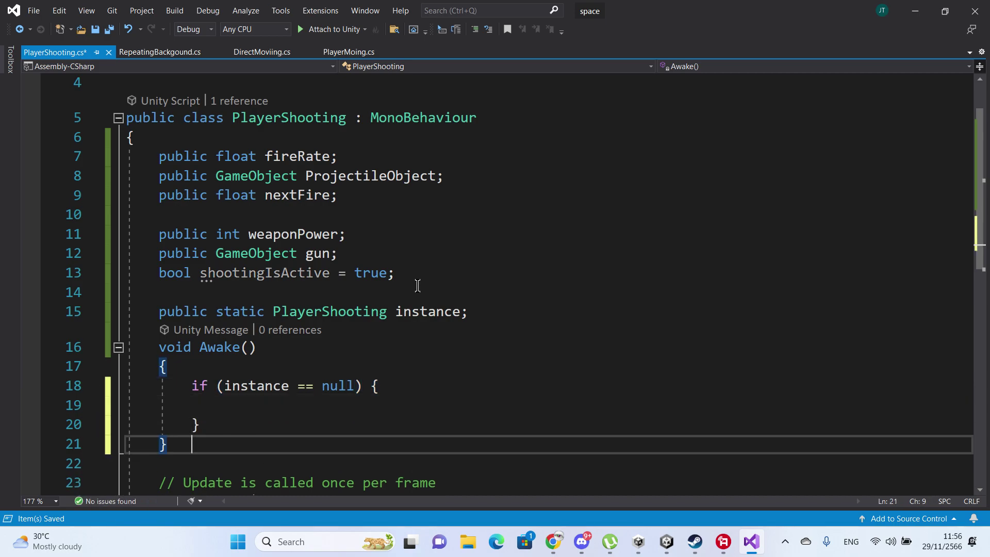
key("Up")
key("Up")
key("Tab")
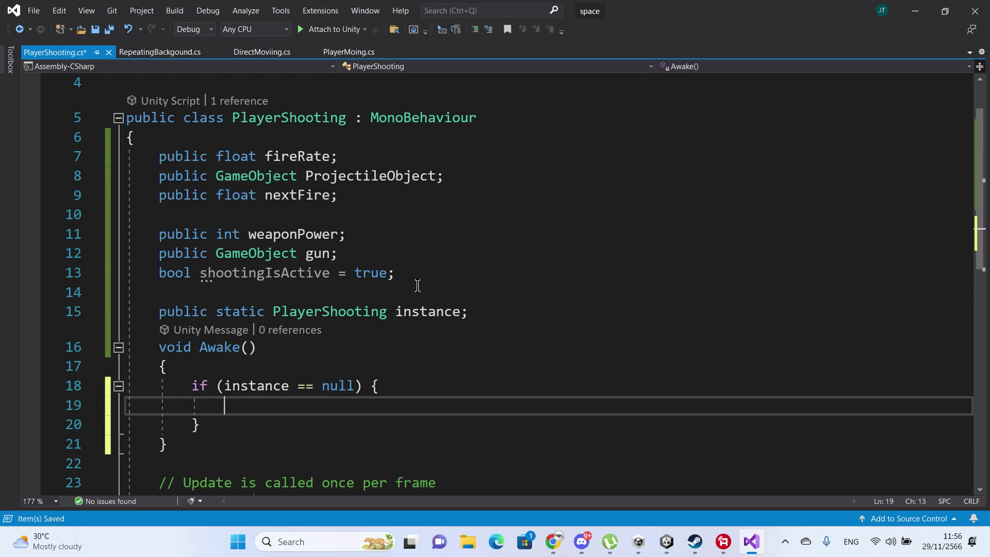
type("instance")
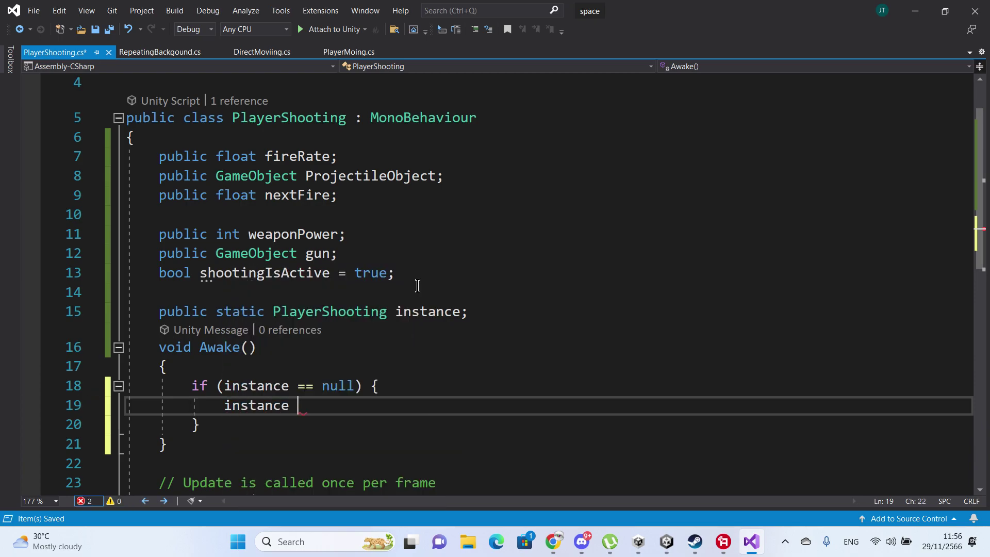
type(" = this'")
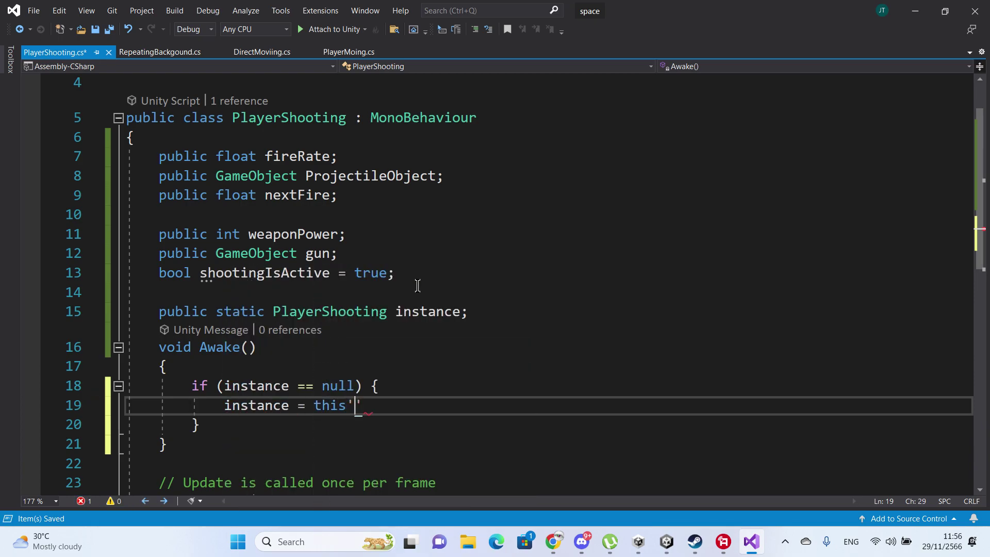
key("BackSpace")
type(";")
key("ctrl+s")
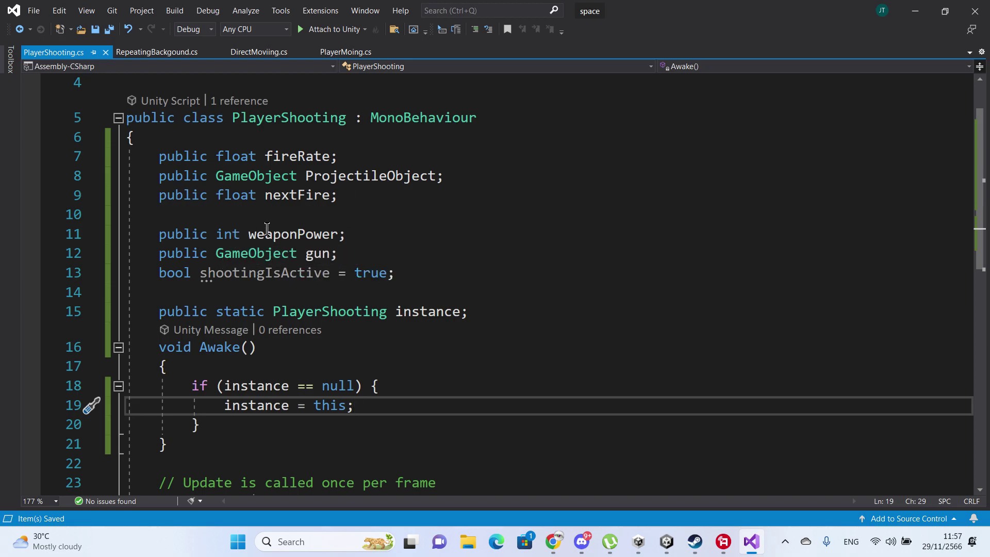
- Duplicate the public int weaponPower declaration onto the next line
left_click(367, 232)
key("ctrl+shift+Left")
key("ctrl+shift+Left")
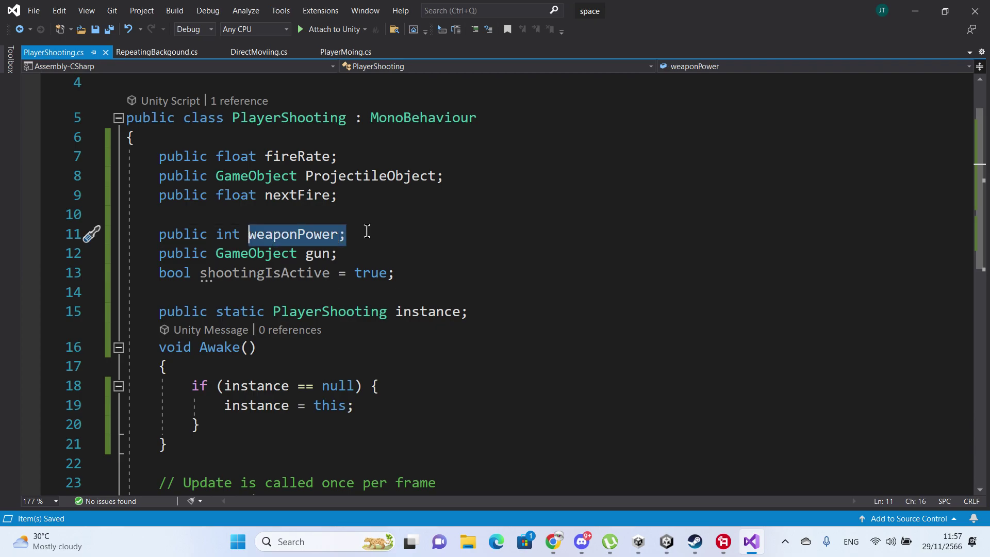
key("ctrl+shift+Left")
key("ctrl+shift+Left")
key("ctrl+c")
key("End")
key("Return")
key("ctrl+v")
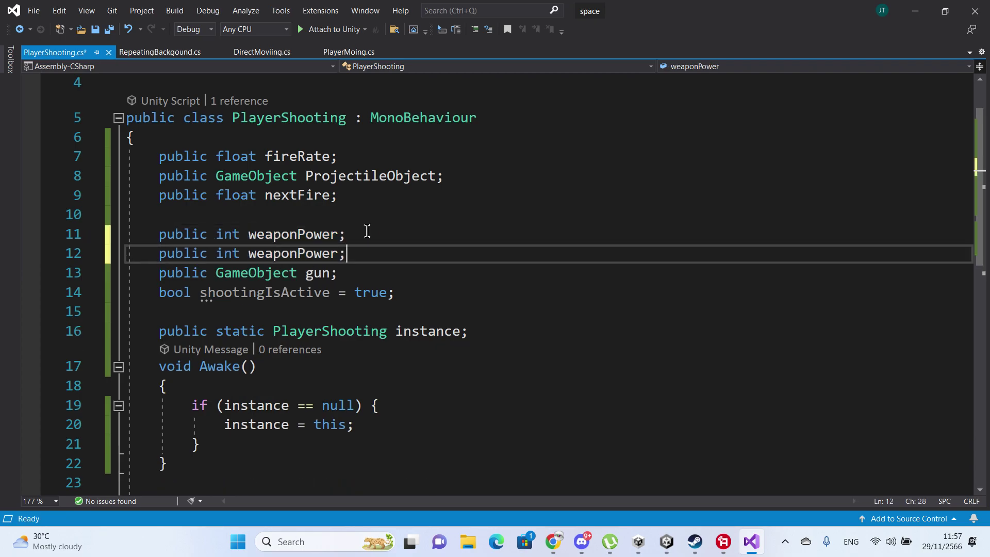
key("Up")
key("Left")
key("ctrl+Left")
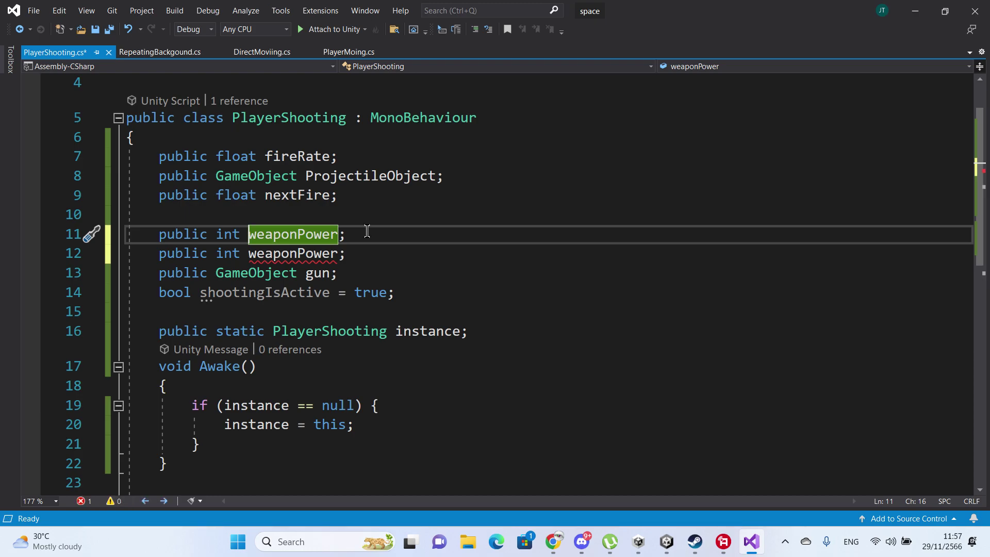
- Rename the copy to maxweaponPower, initialise it to 4, and save
key("Down")
type("ma")
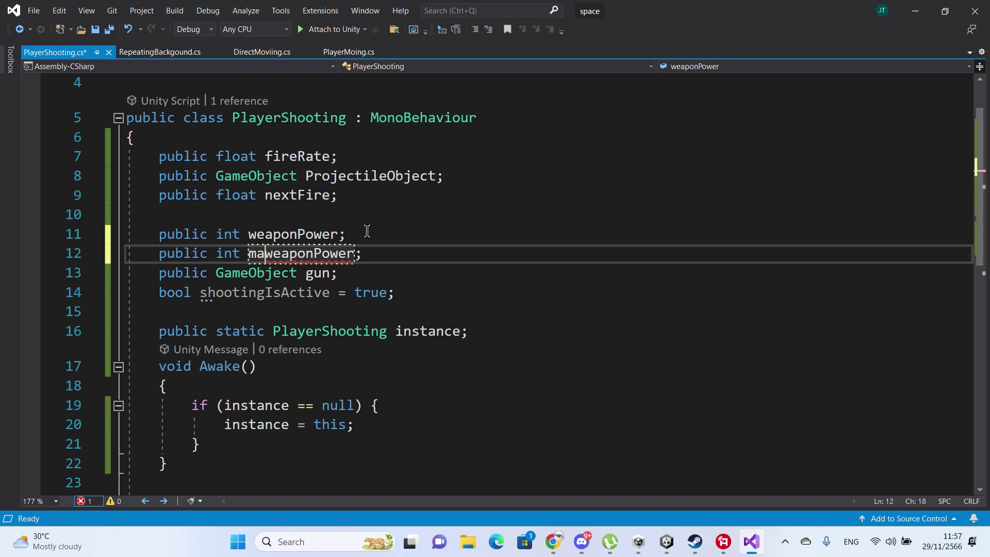
type("c")
key("BackSpace")
type("x")
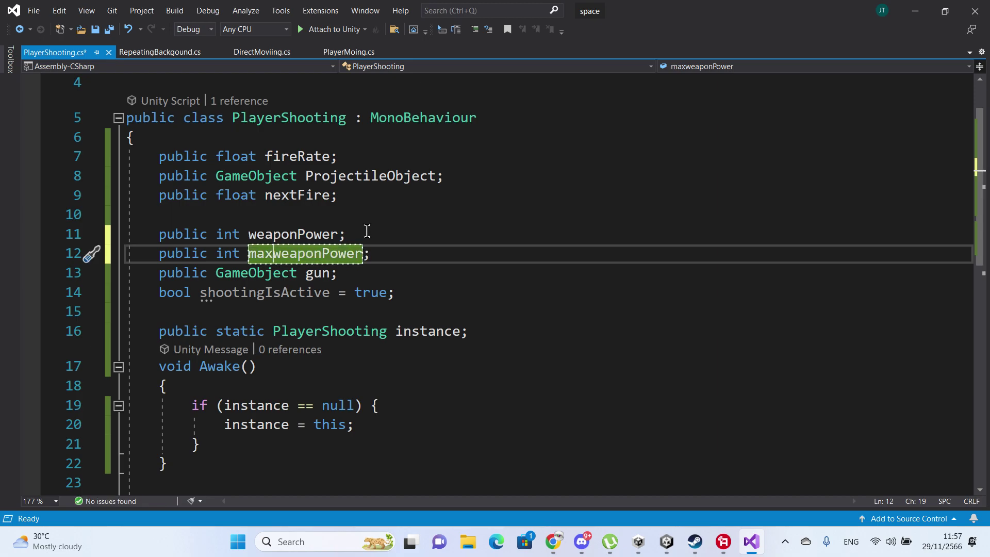
key("ctrl+s")
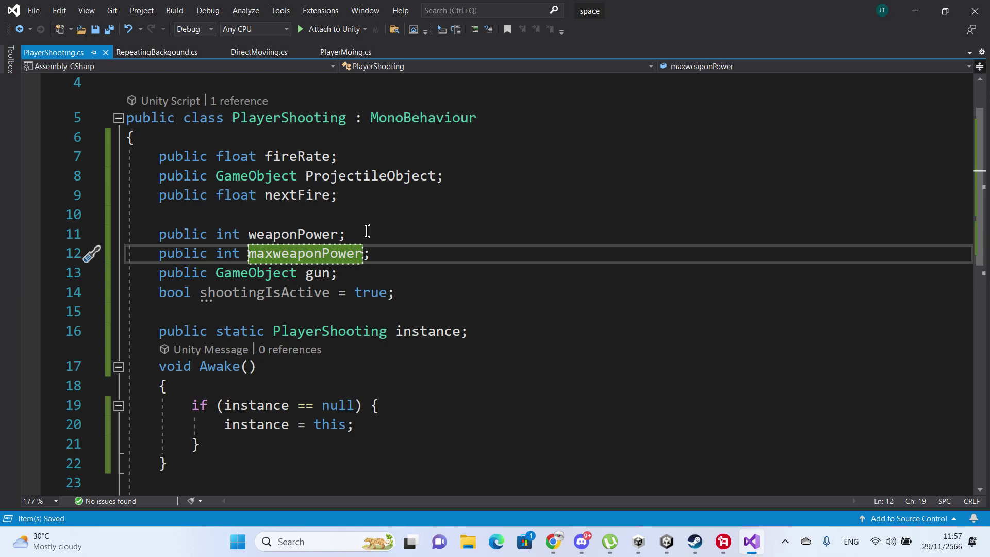
key("ctrl+Right")
type("= 4")
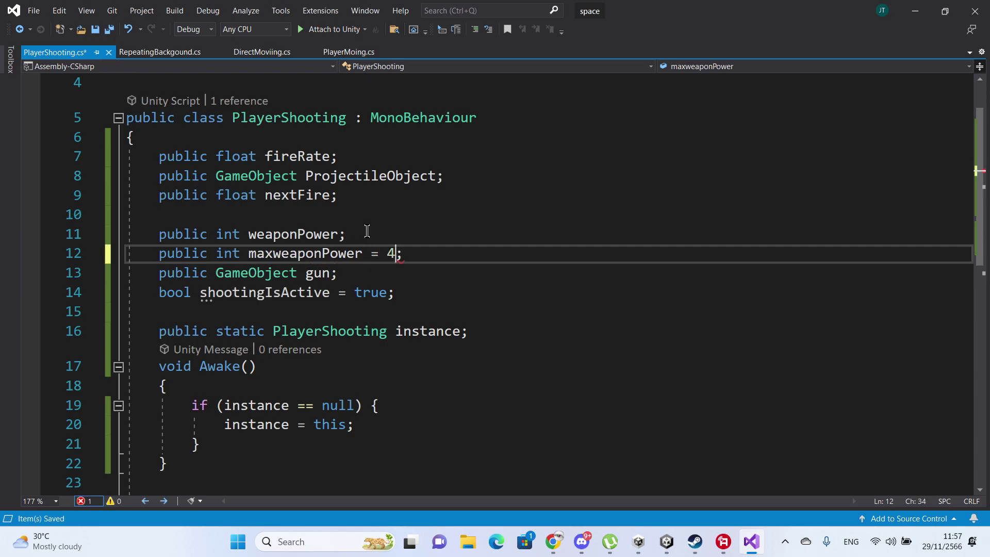
key("ctrl+s")
left_click(366, 231)
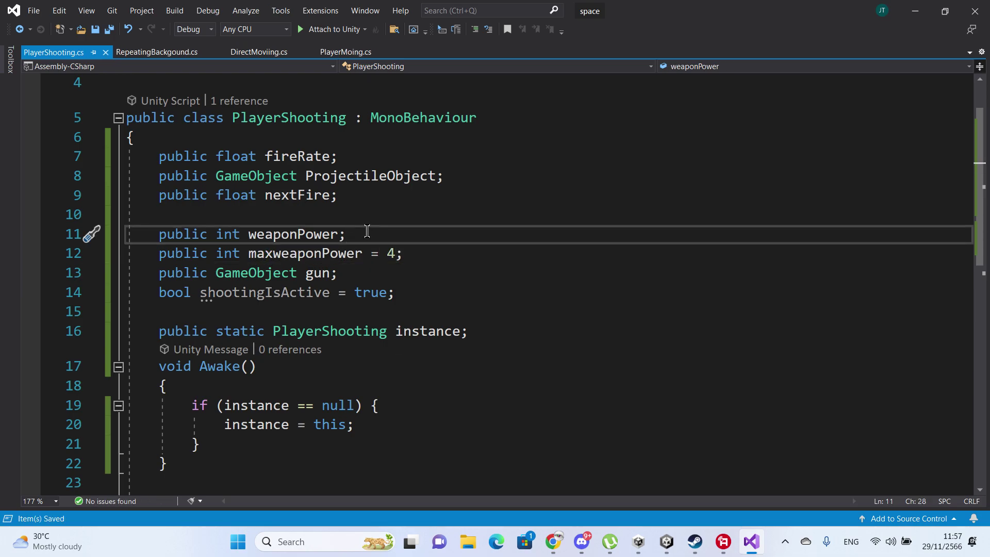
- Add a [HideInInspector] attribute on a new line above maxweaponPower and save
key("Return")
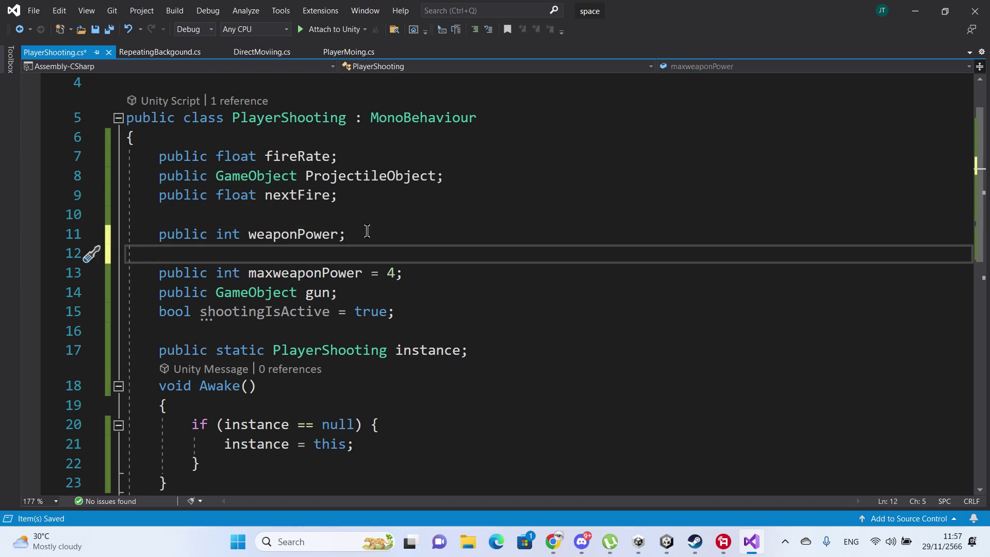
type("[")
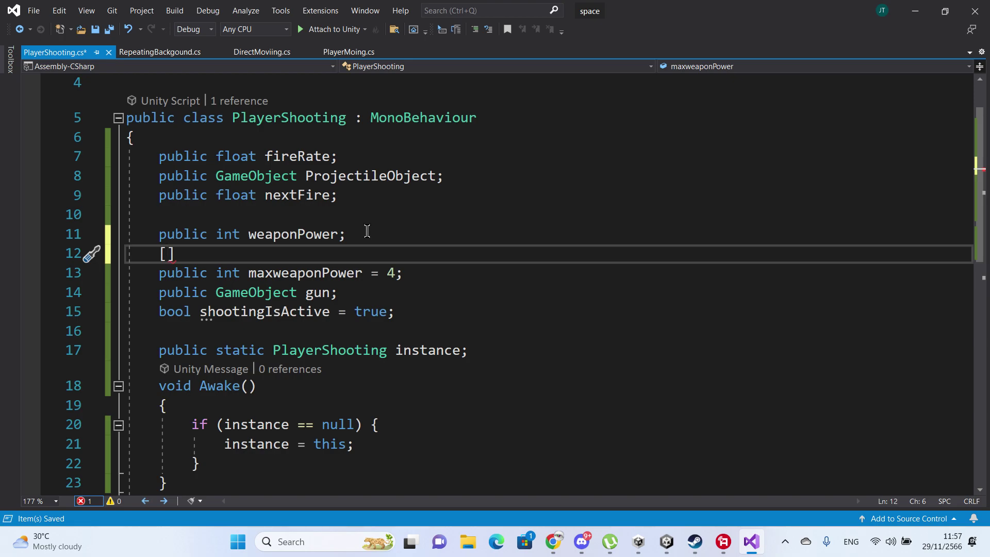
type("hi")
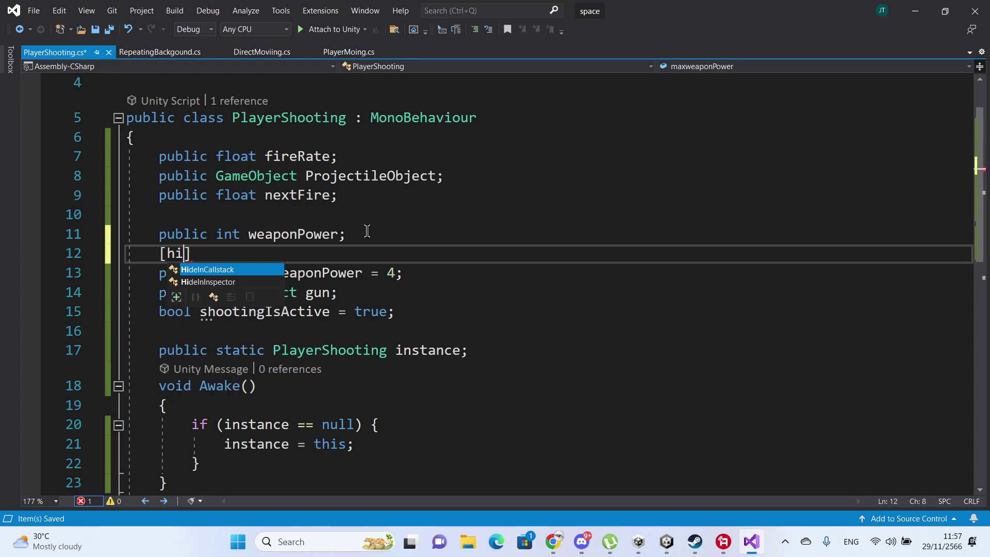
key("Down")
key("Tab")
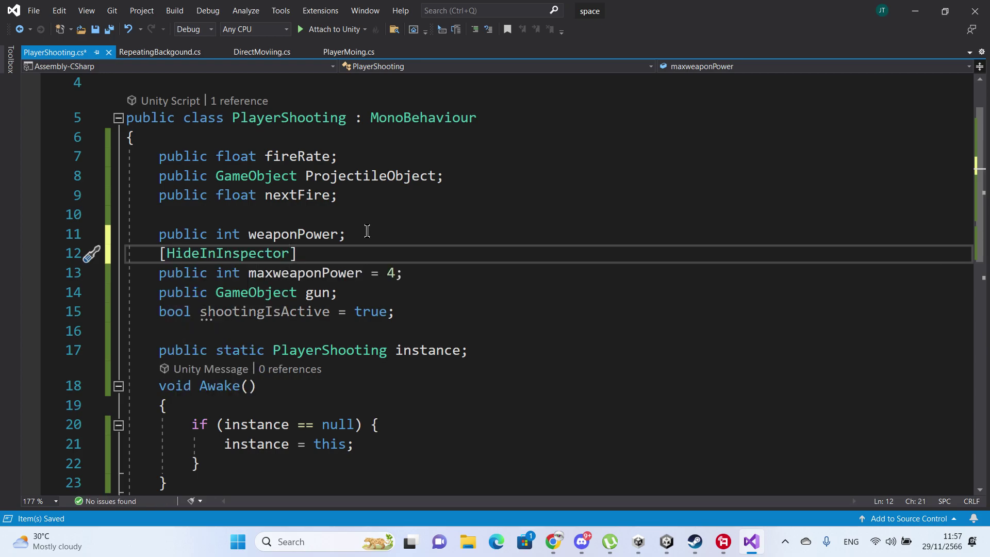
key("ctrl+s")
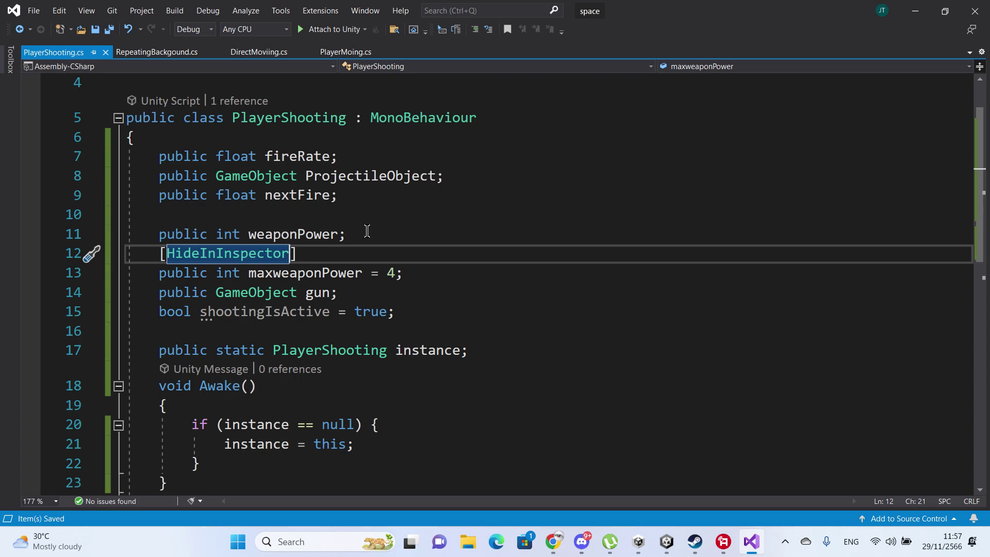
scroll(381, 237, "down", 1)
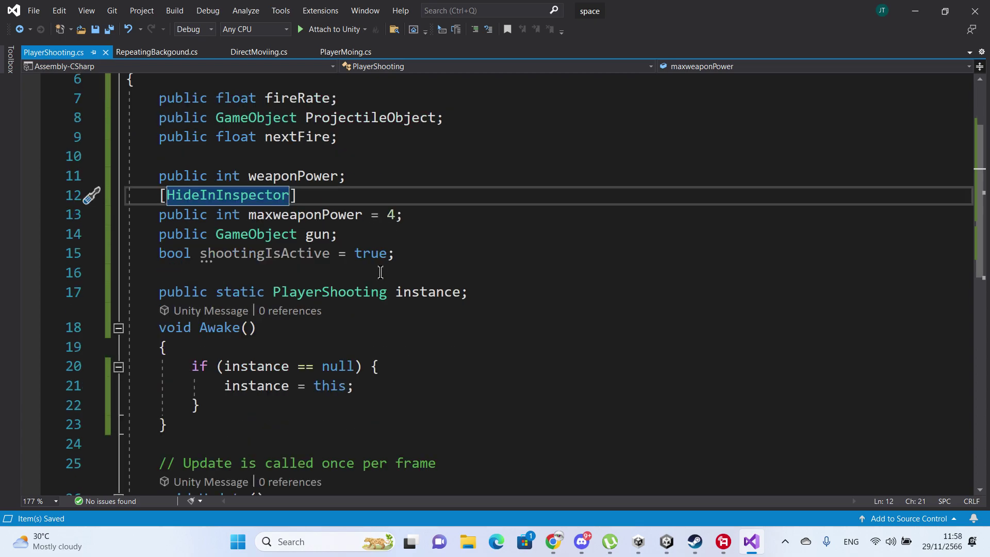
double_click(260, 236)
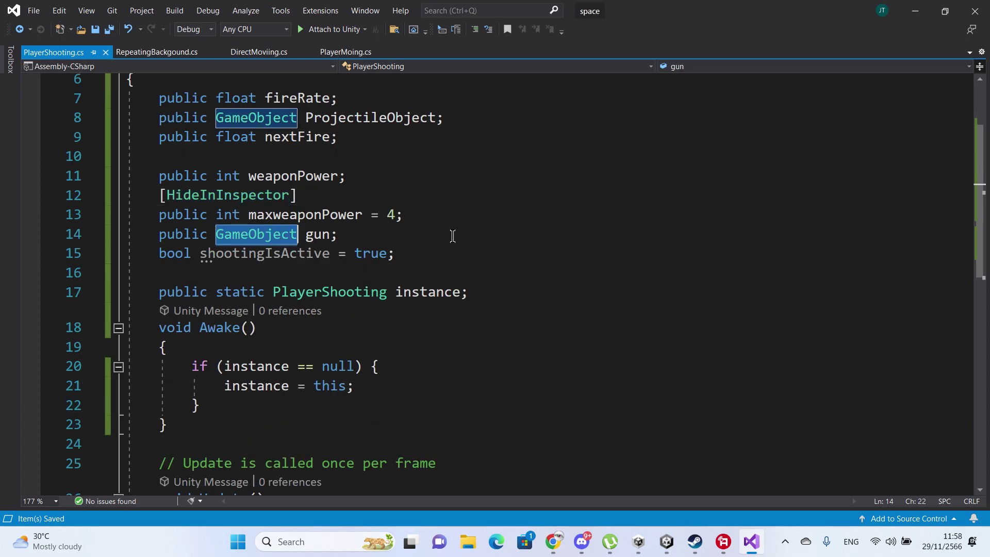
scroll(453, 234, "up", 2)
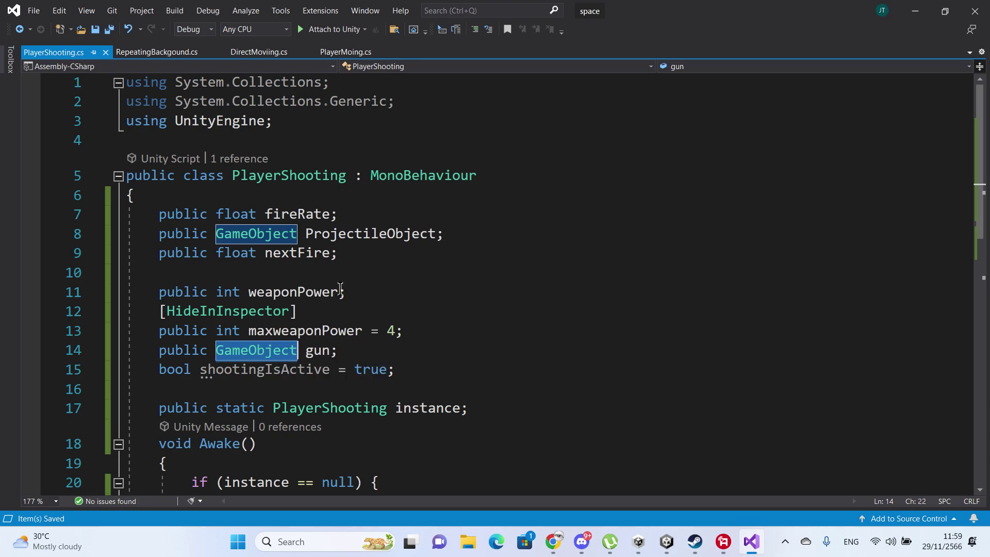
left_click(270, 148)
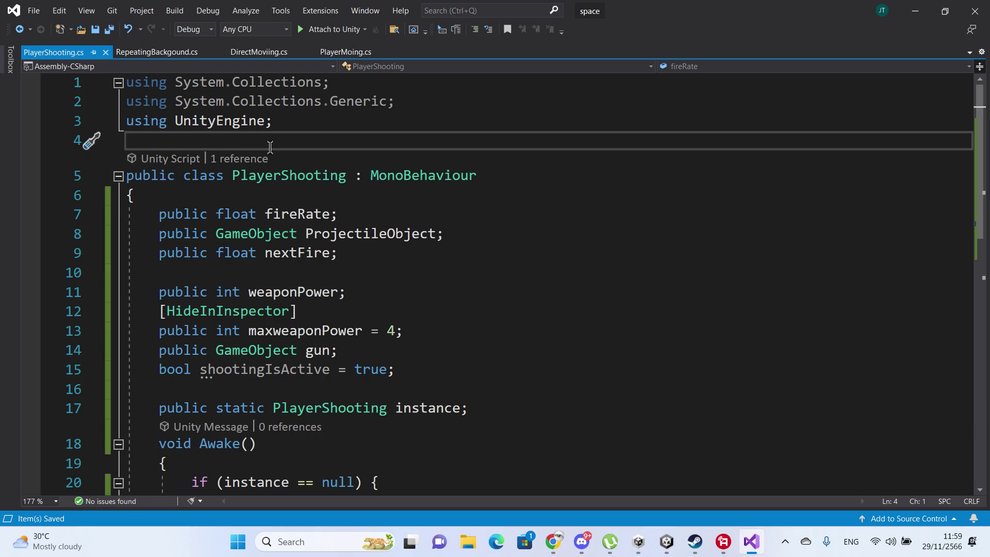
- Insert public class Guns { } with an empty indented body above PlayerShooting
key("Return")
key("Return")
key("ctrl+z")
type("pu")
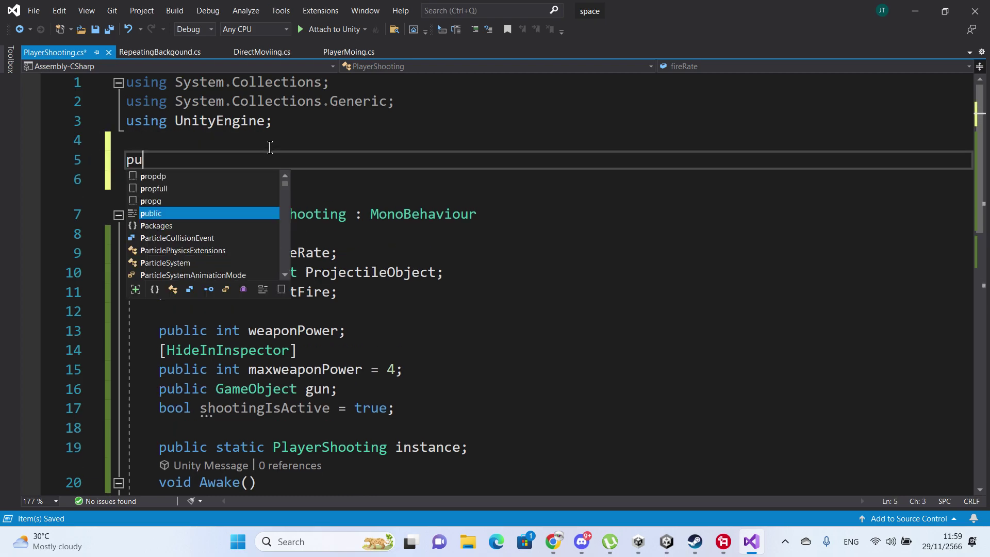
type("blic class")
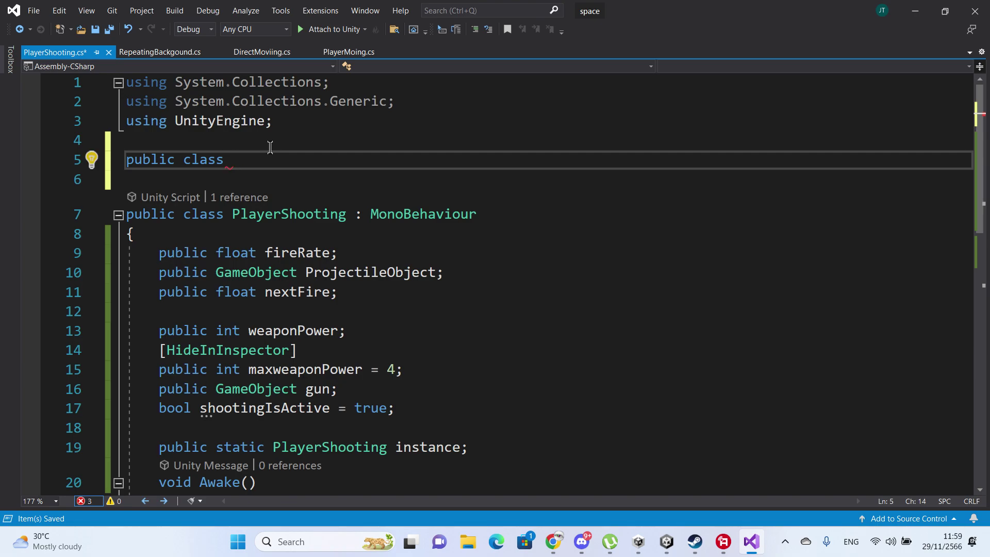
type(" G")
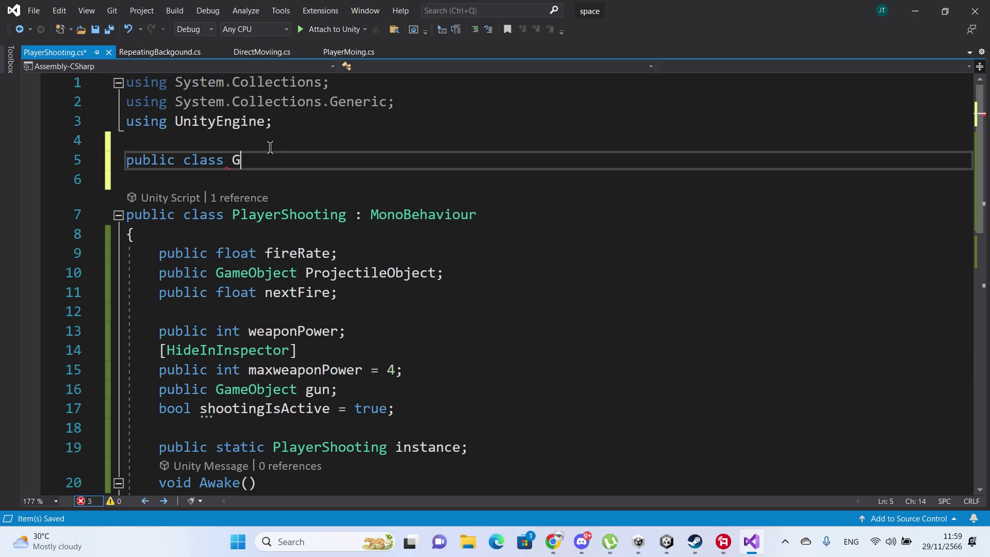
type("ans")
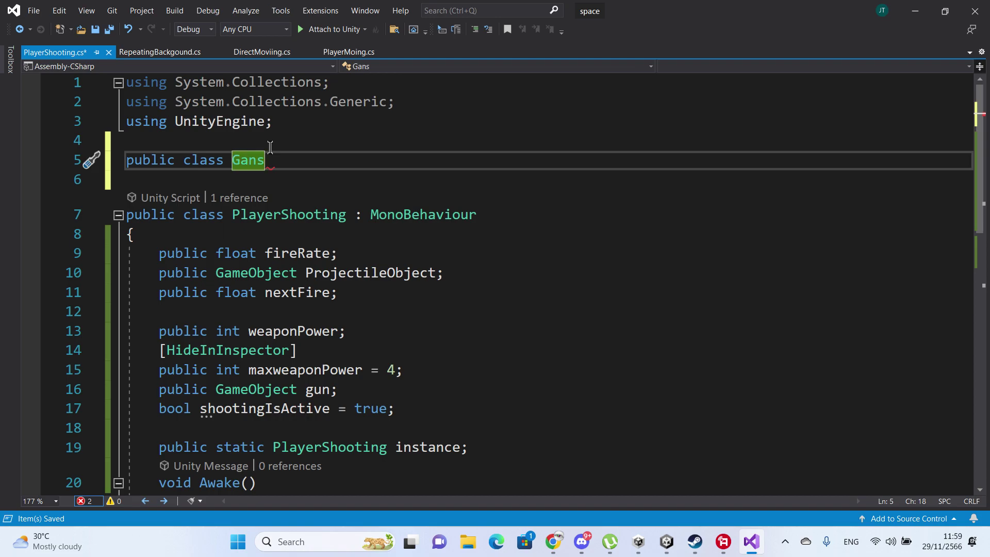
key("BackSpace")
key("BackSpace")
key("BackSpace")
type("ua")
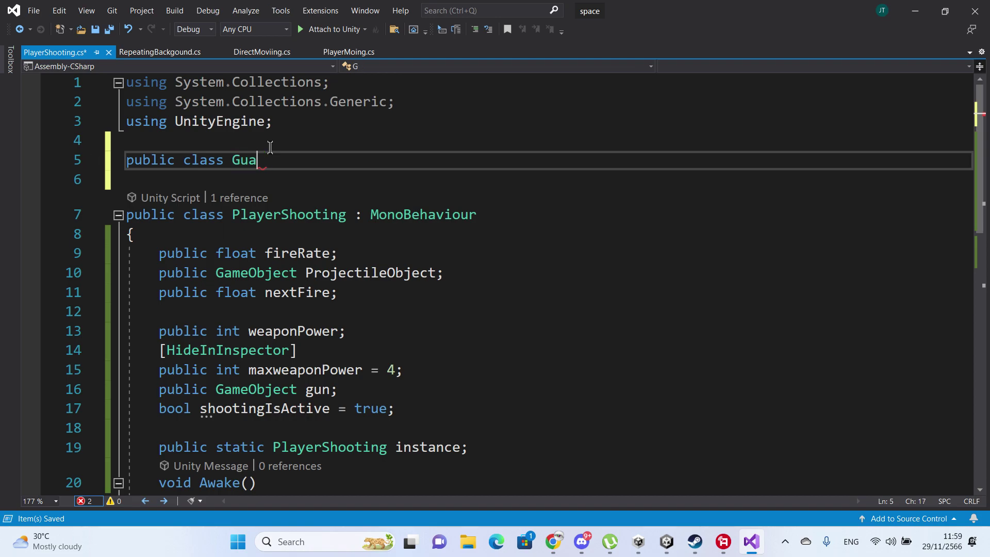
key("BackSpace")
type("ns")
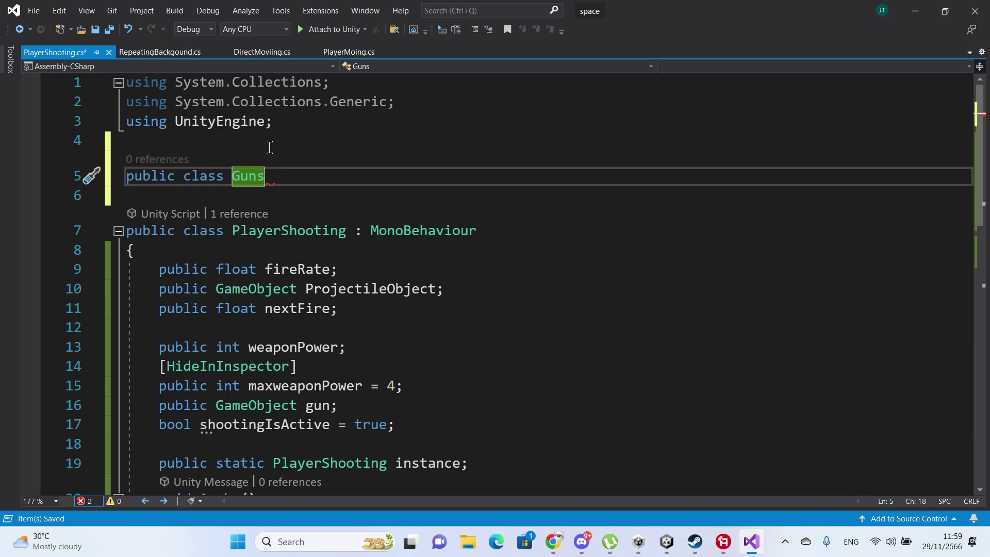
type(" {")
key("Return")
key("Return")
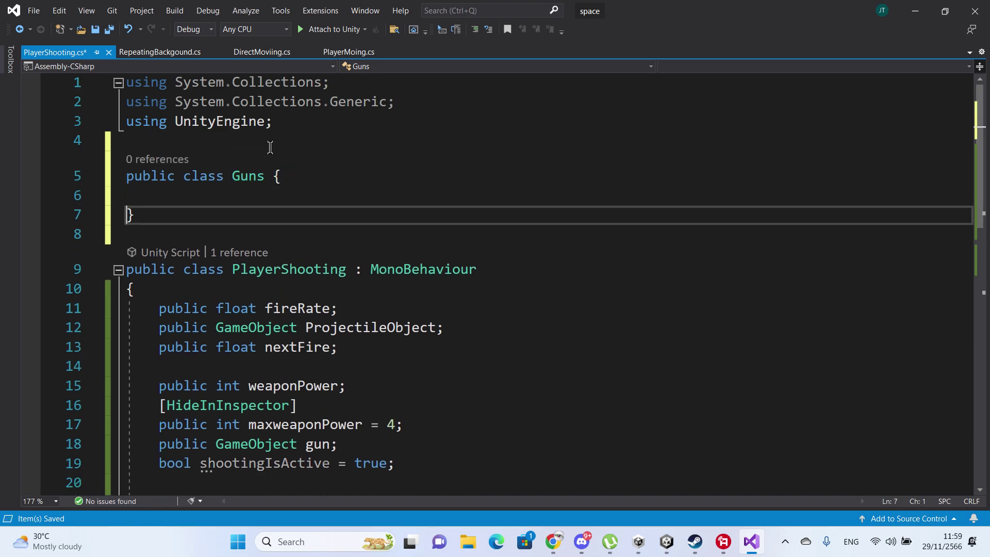
key("Up")
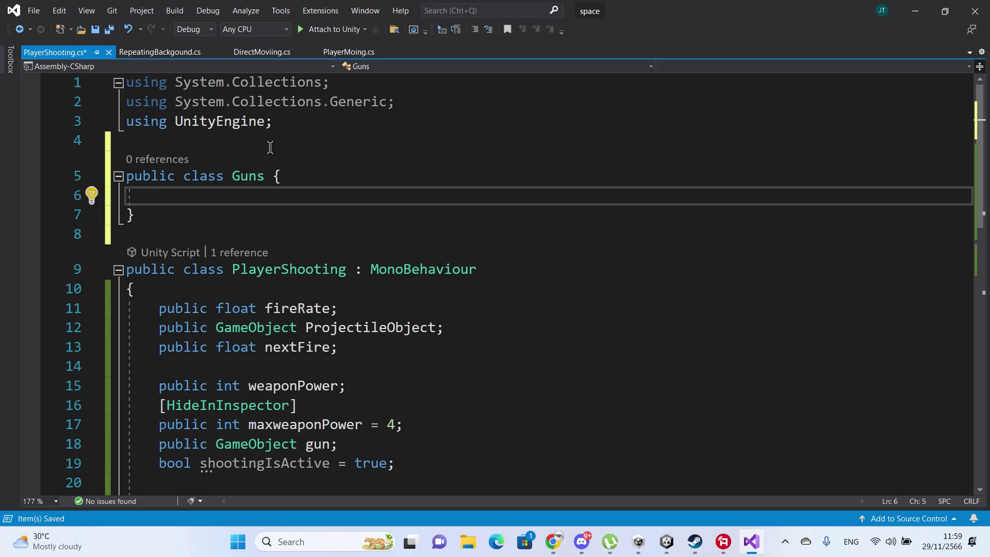
- Declare public GameObject rightGun, leftGun, centerGun; inside the Guns class
type("pu")
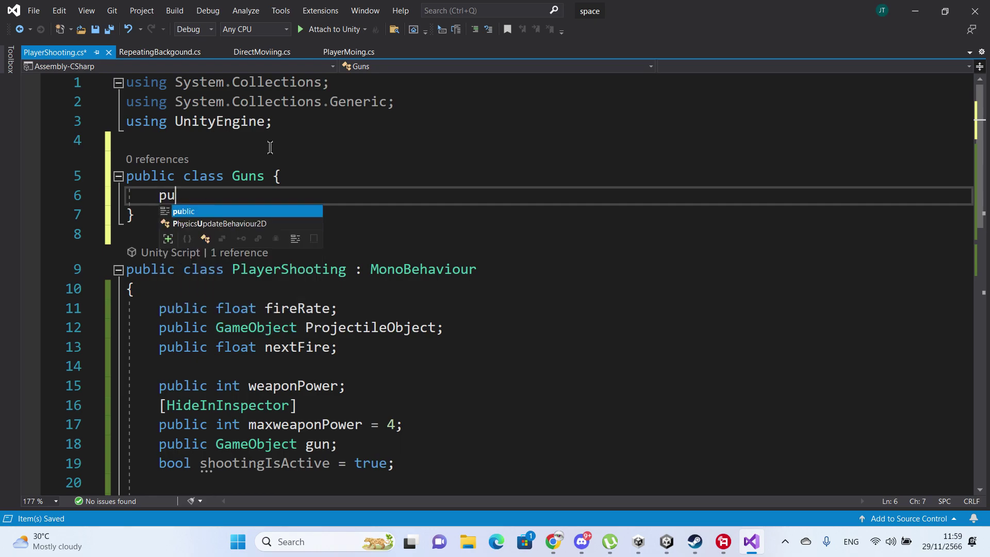
key("Tab")
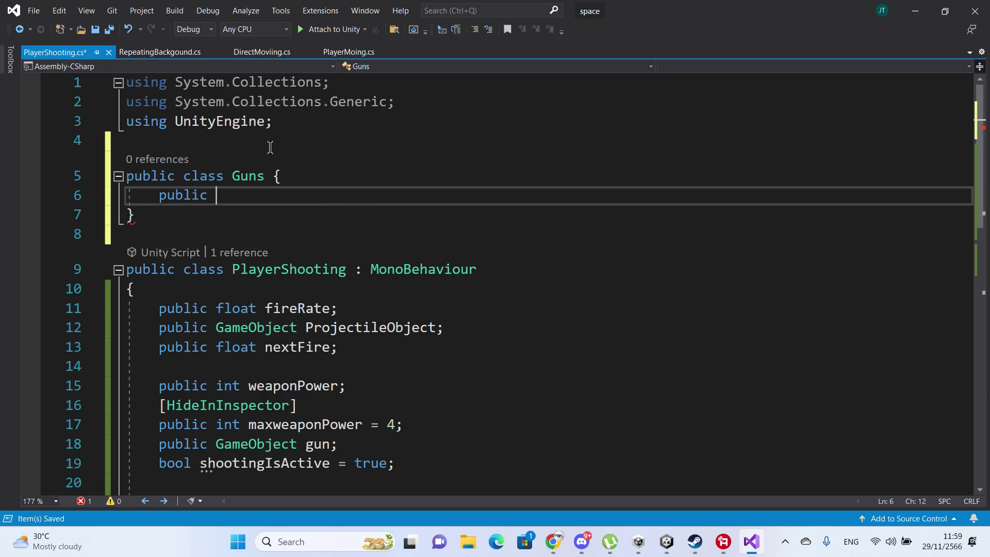
type("Ga")
key("Tab")
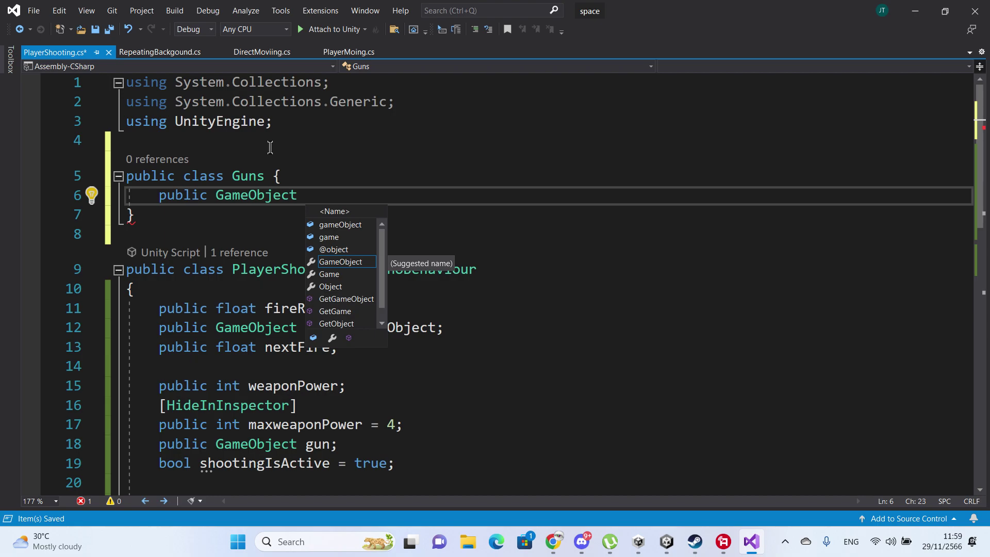
type("ri")
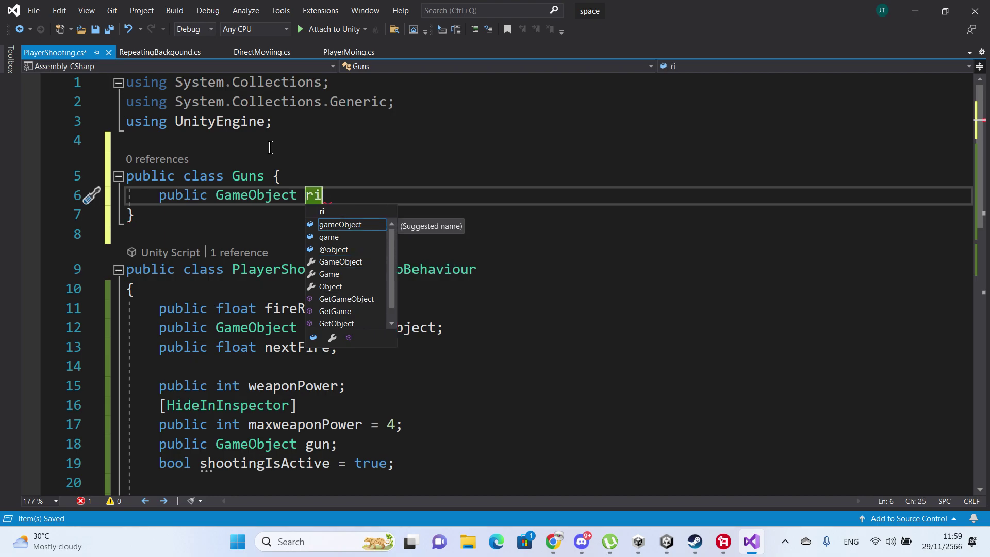
type("ght")
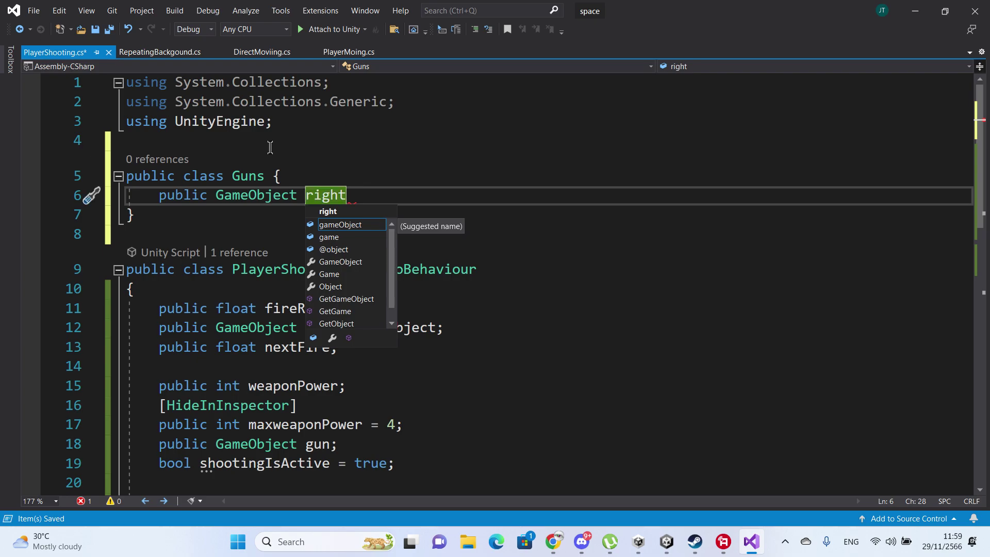
type("G")
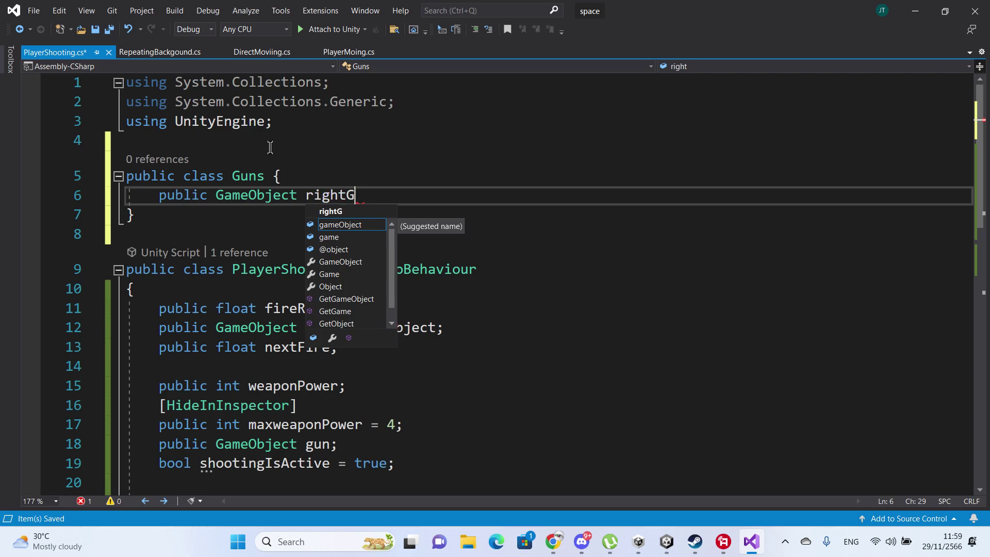
type("un,")
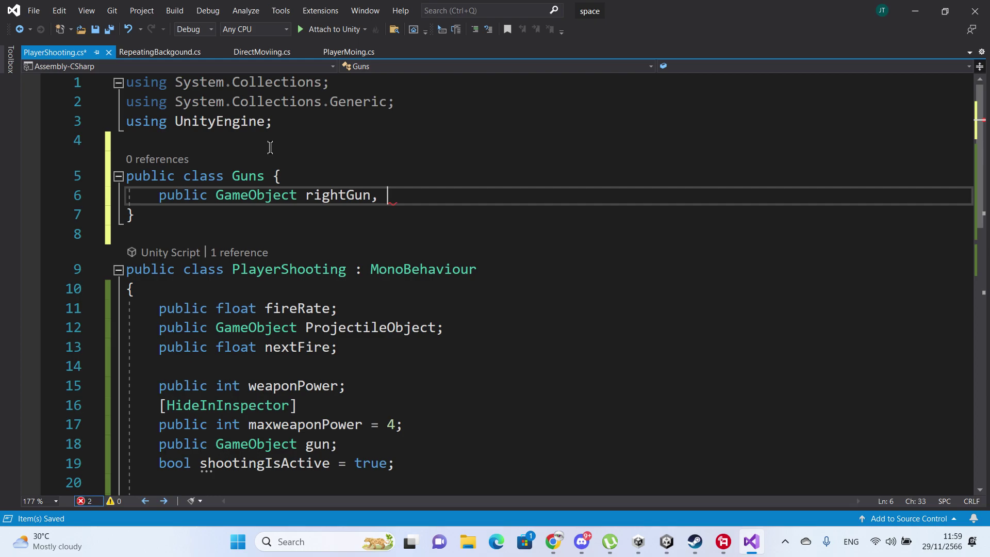
type(" k")
key("BackSpace")
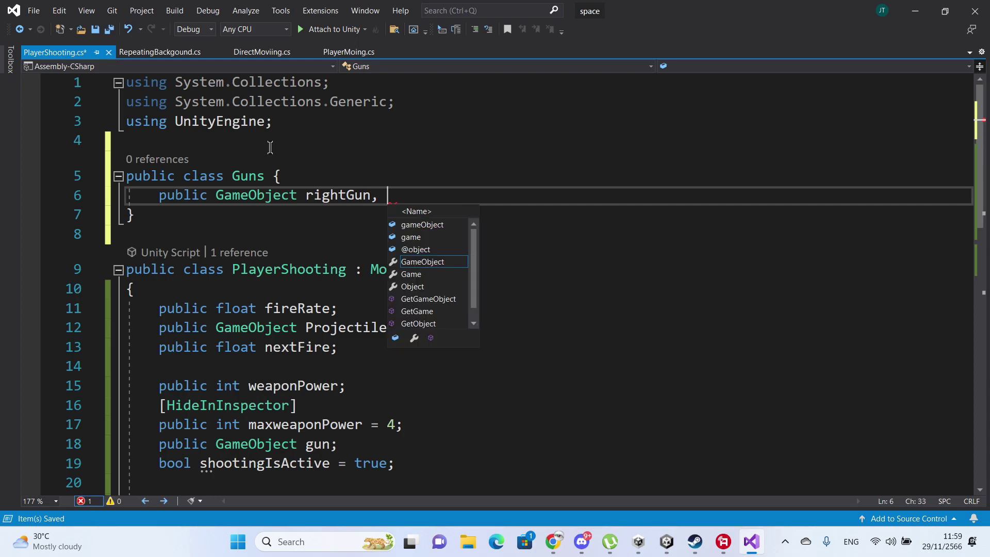
type("leftG")
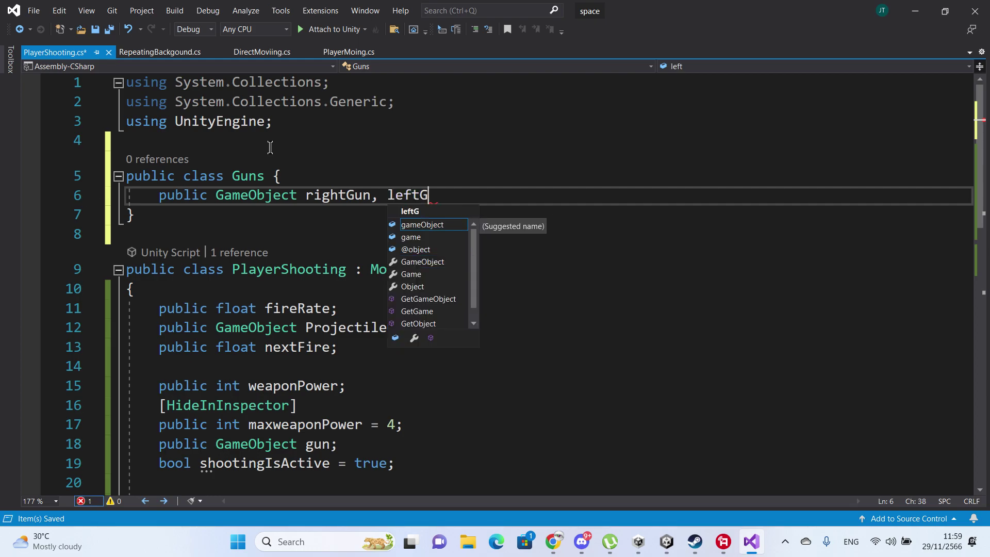
type("un.")
key("BackSpace")
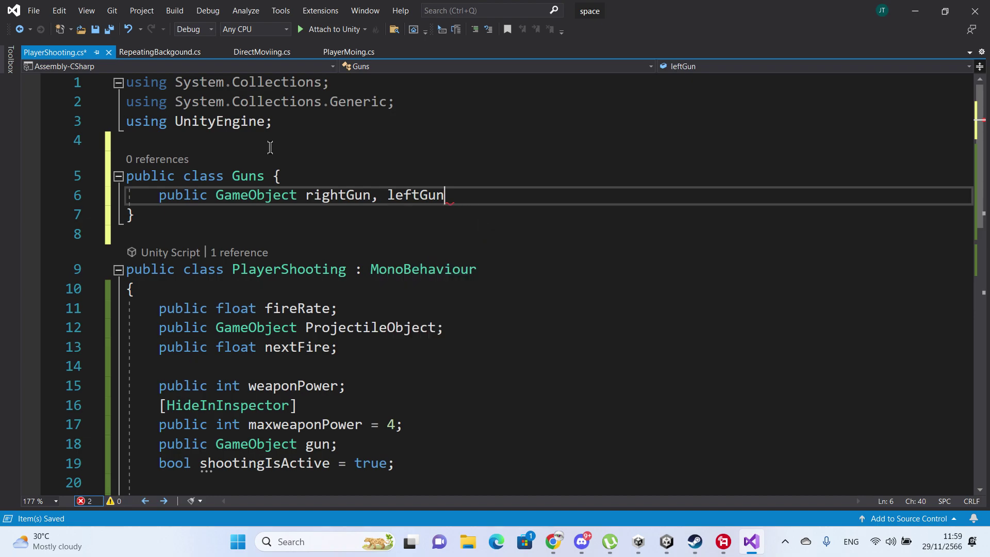
type(", ")
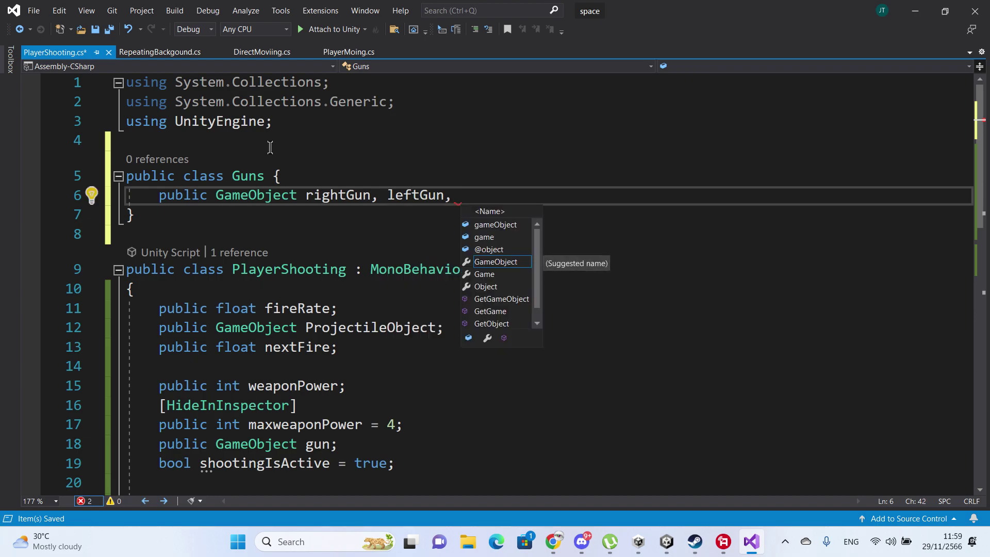
type("cent")
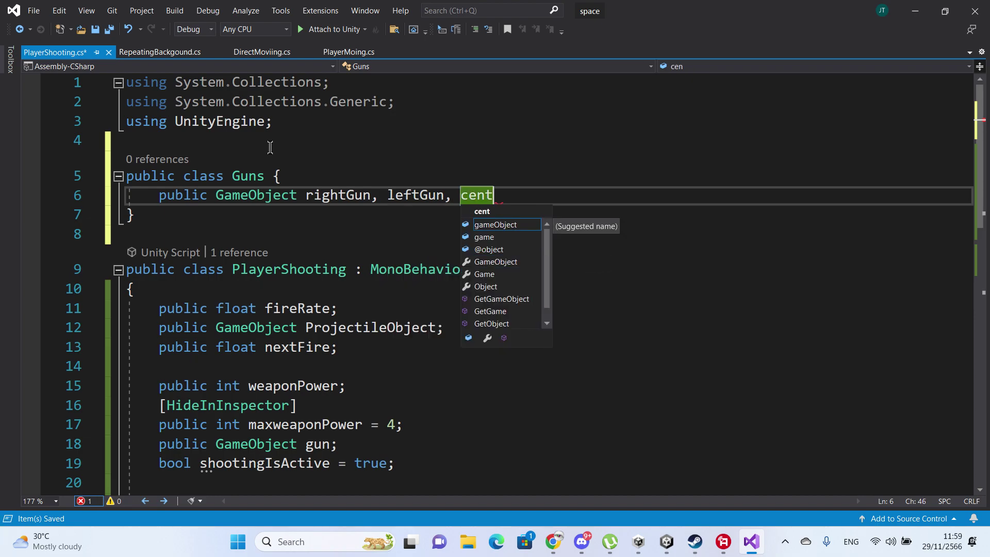
type("erGum")
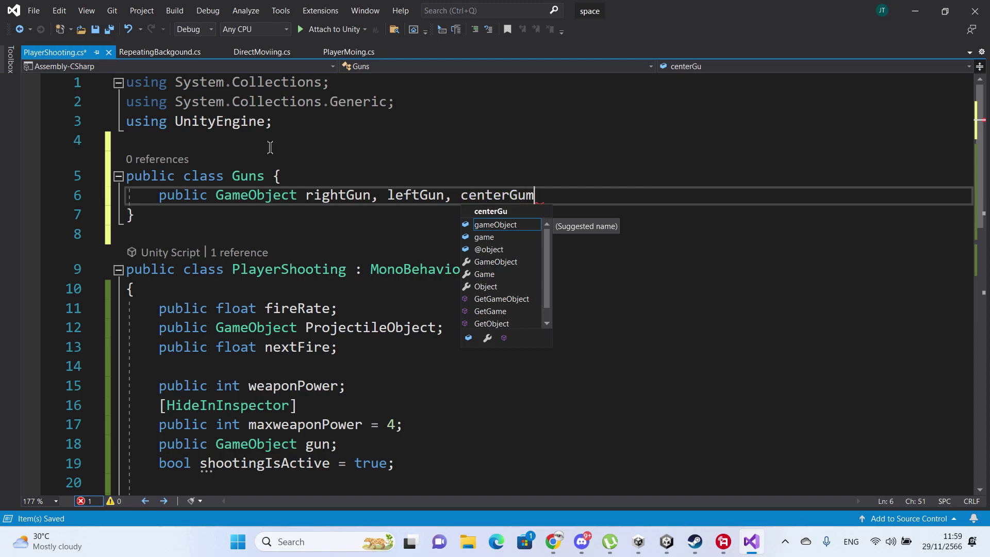
key("BackSpace")
type("n")
type(";")
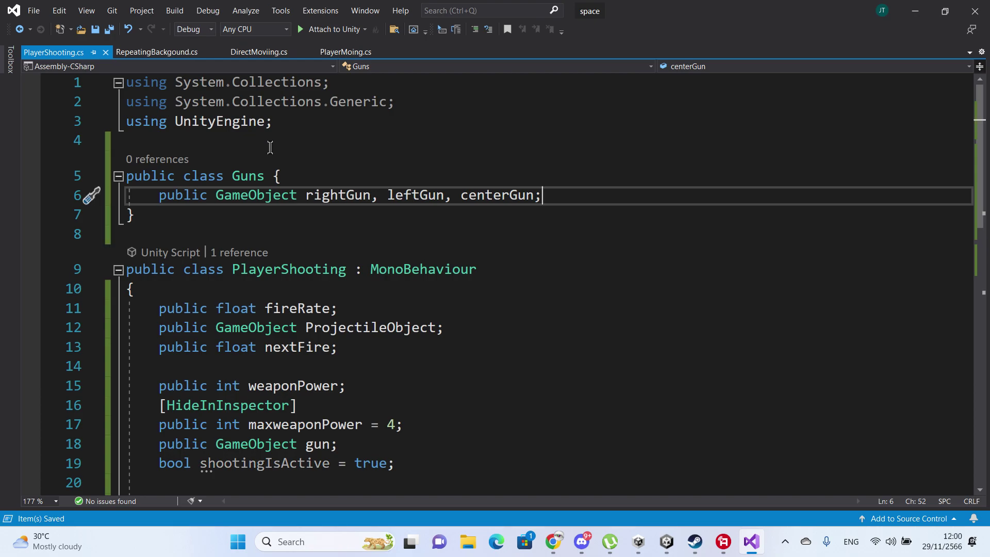
key("Return")
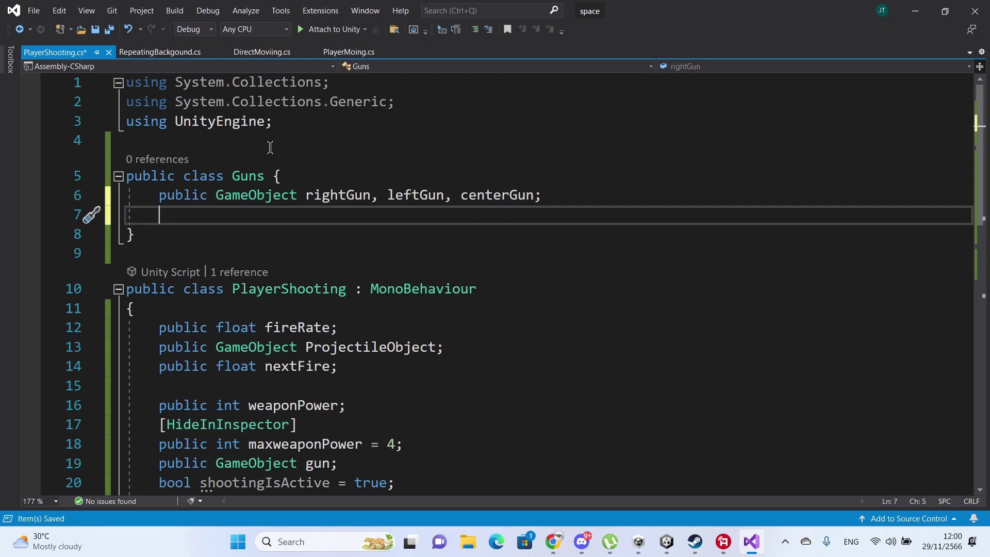
- Add public ParticleSystem leftGunVFX, rightGunVFX, centerGunVFX; to Guns and save
type("public ")
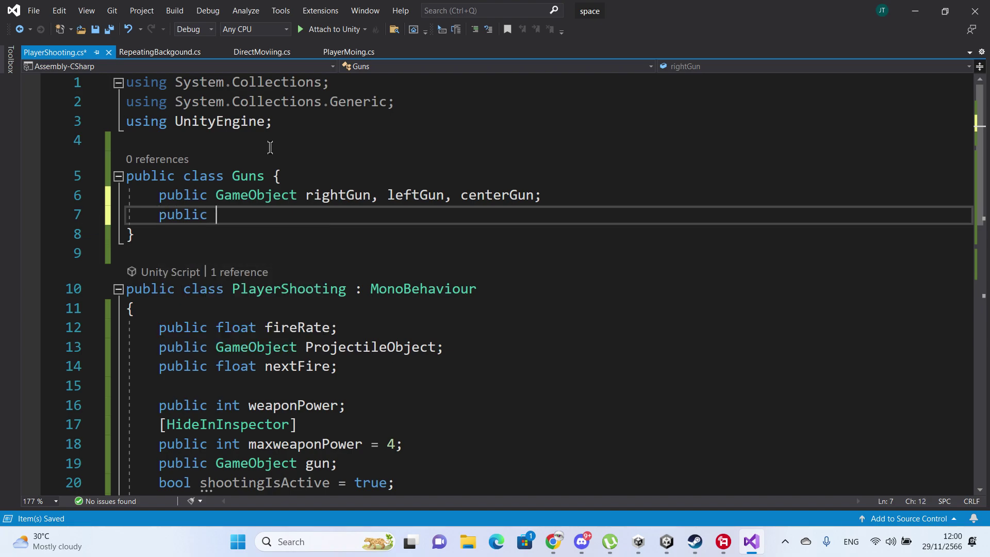
type("P")
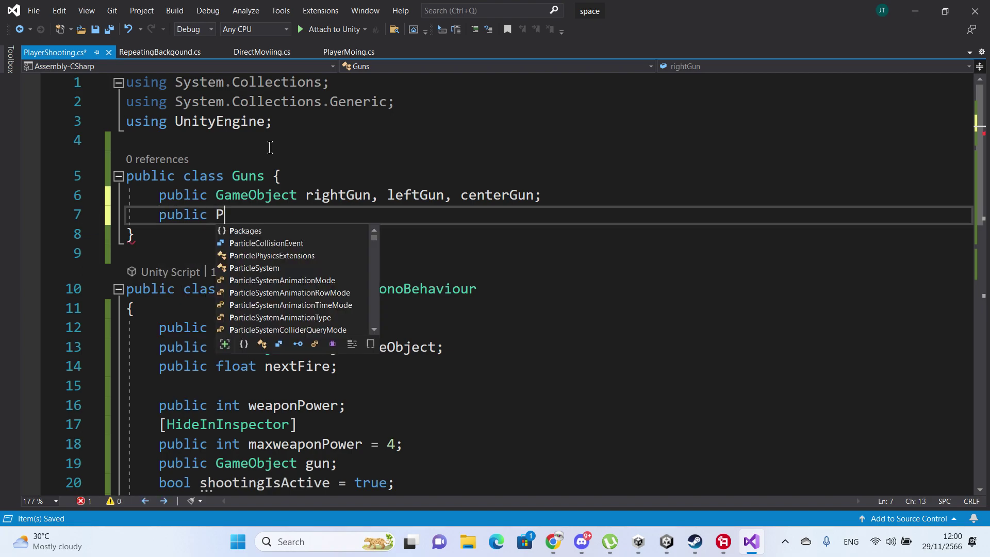
type("art")
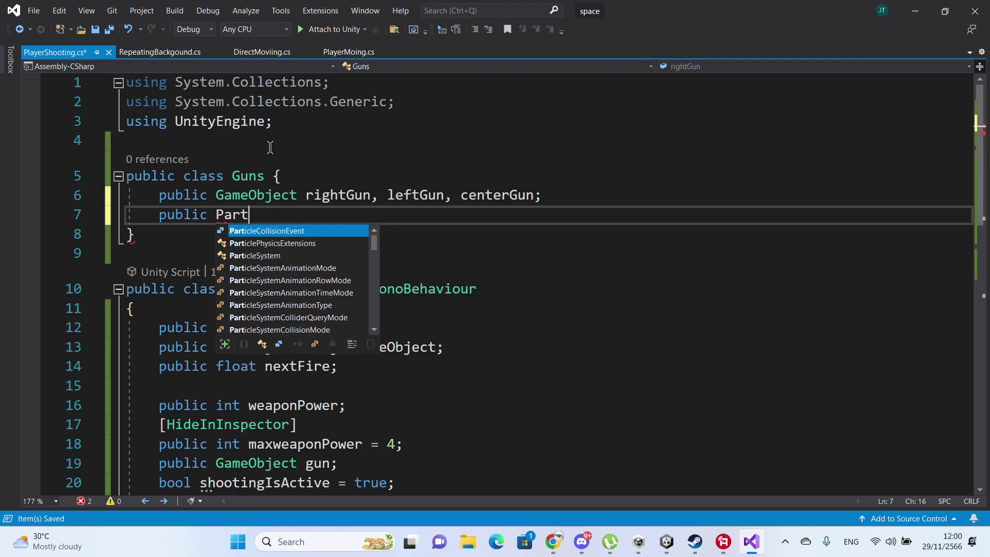
type("i")
key("Down")
key("Down")
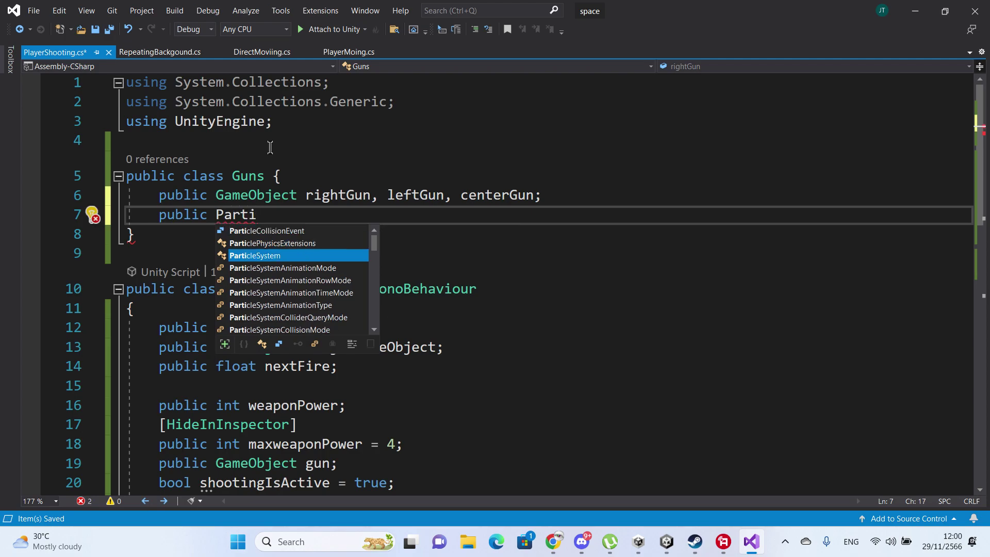
key("Tab")
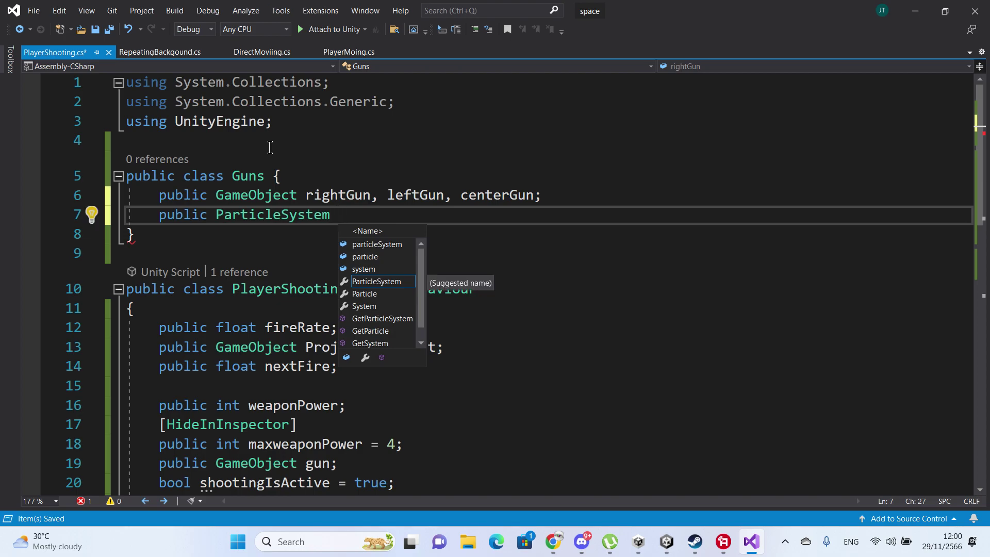
type("le")
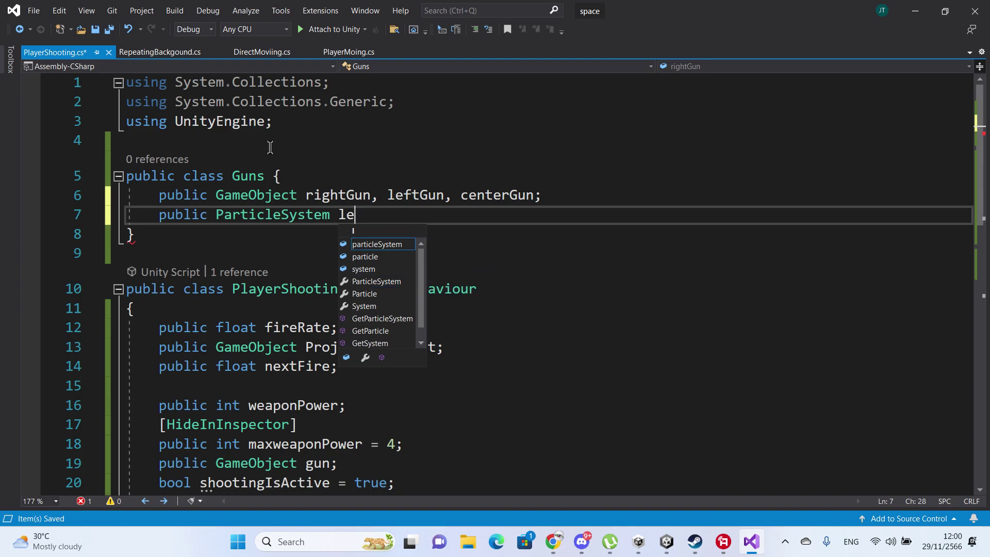
type("ft")
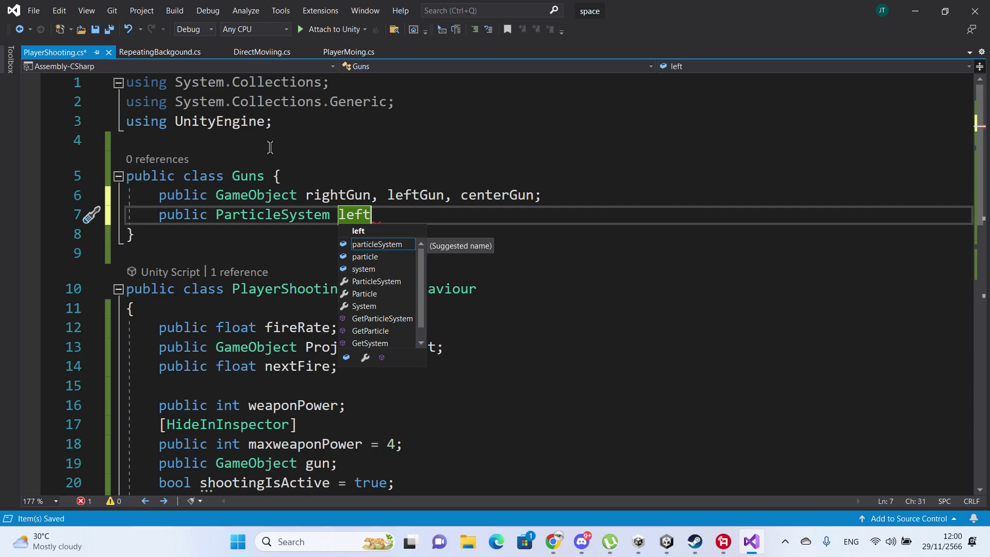
type("Gun")
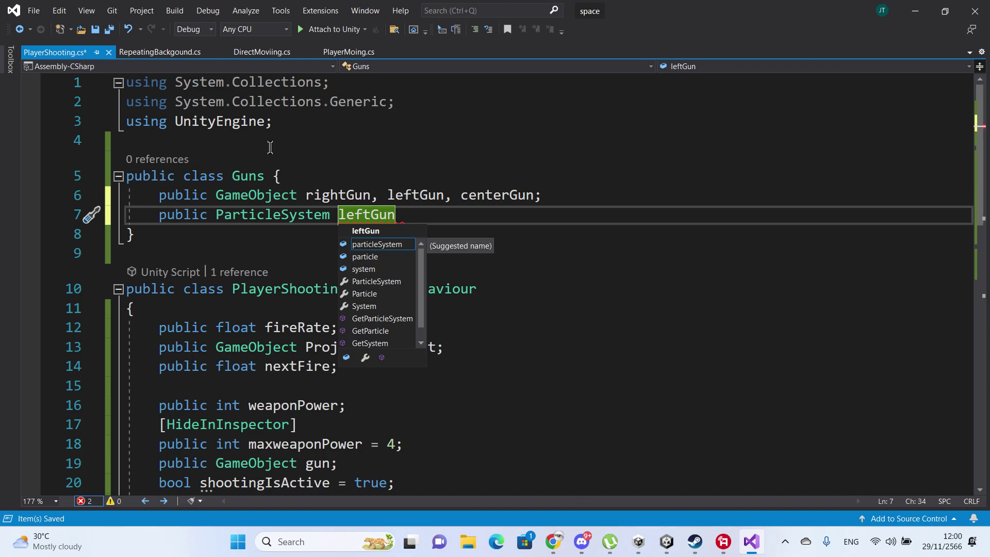
type("VFX,")
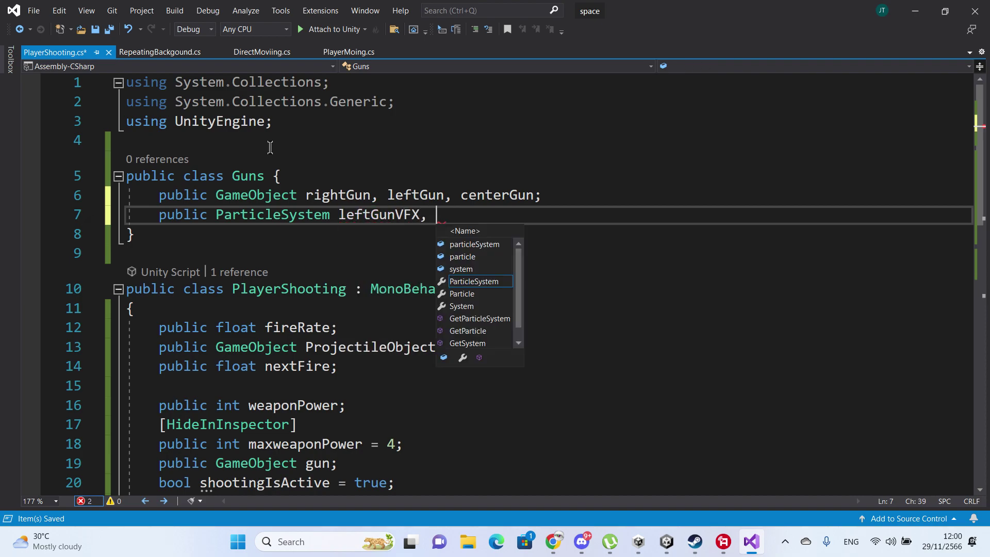
type(" right")
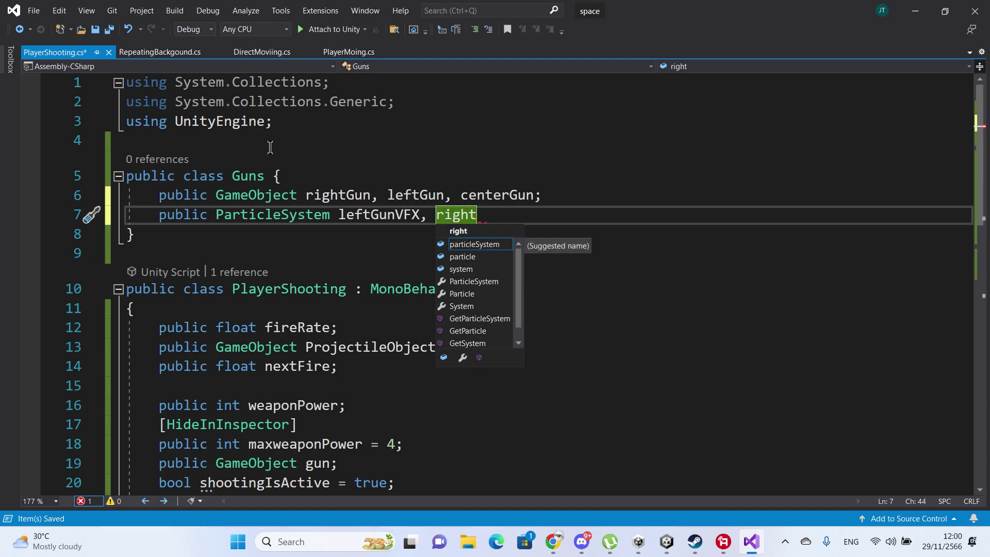
type("Gun")
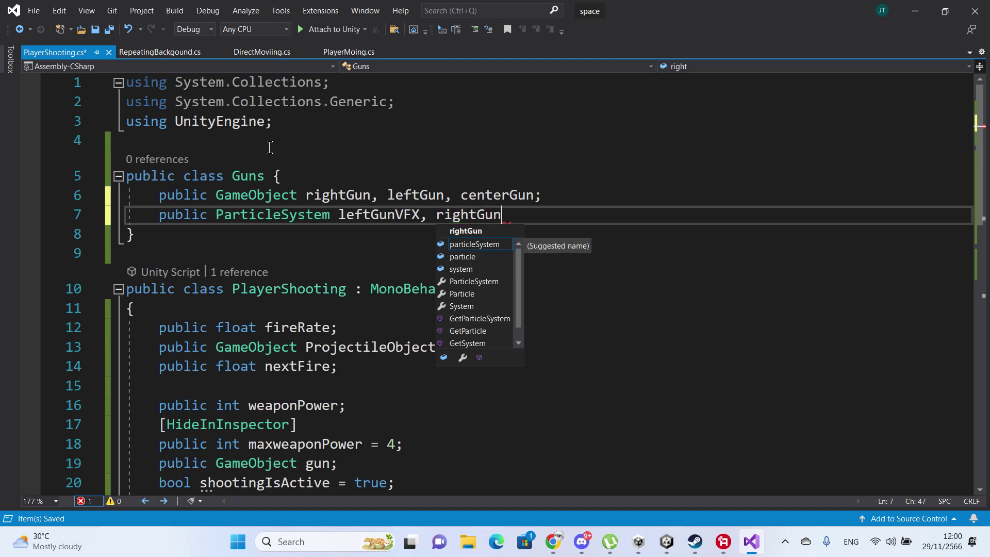
type("VFX")
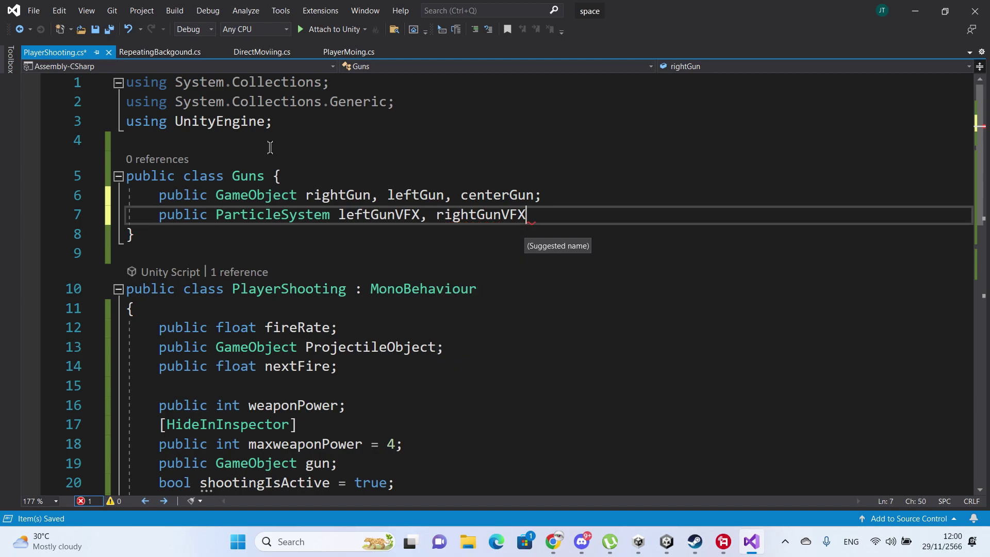
type(", ")
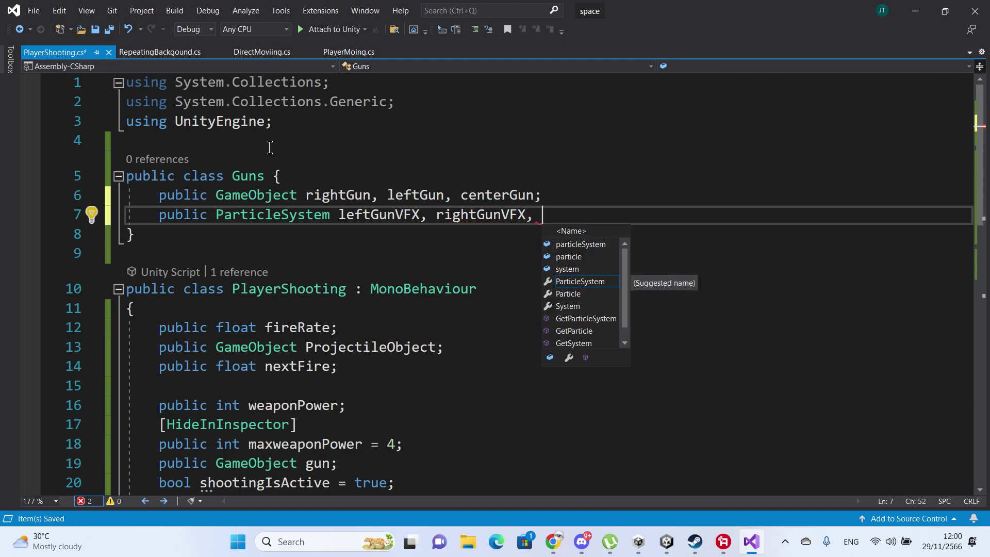
type("center")
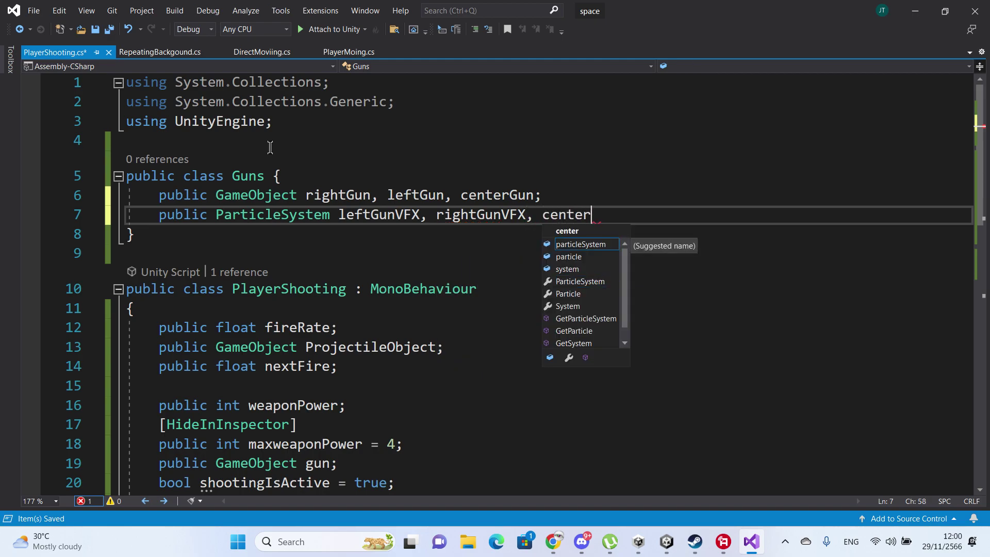
type("Gun")
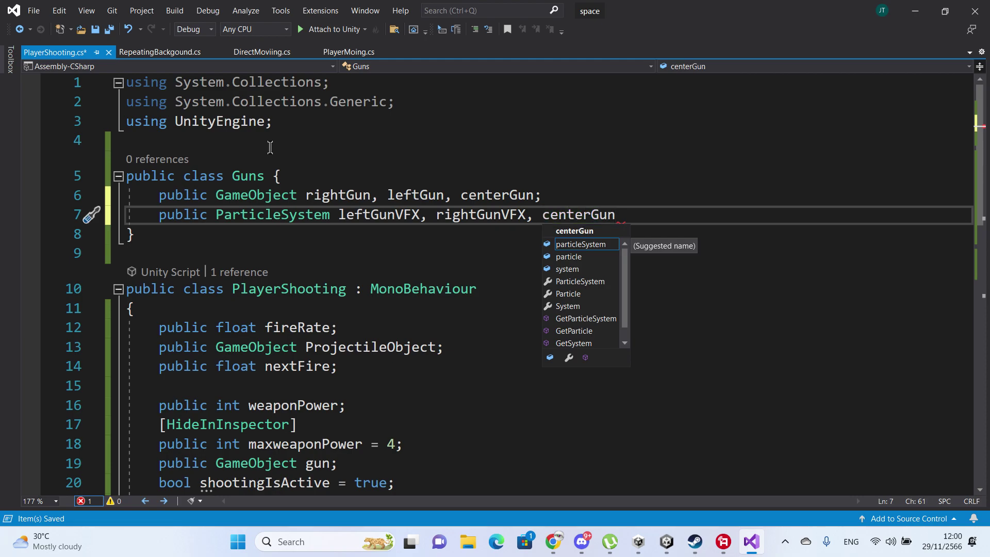
type("Vf")
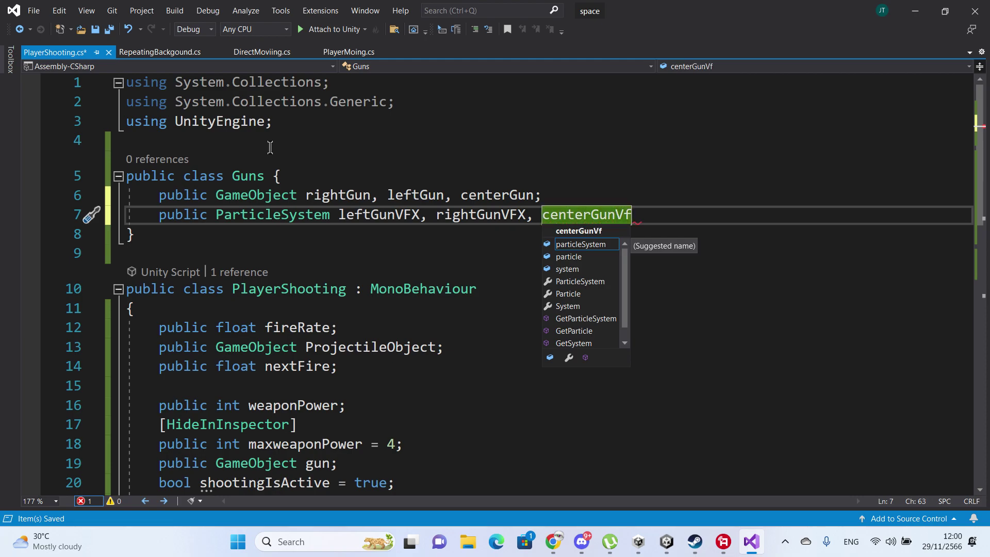
key("BackSpace")
type("FX;")
key("ctrl+s")
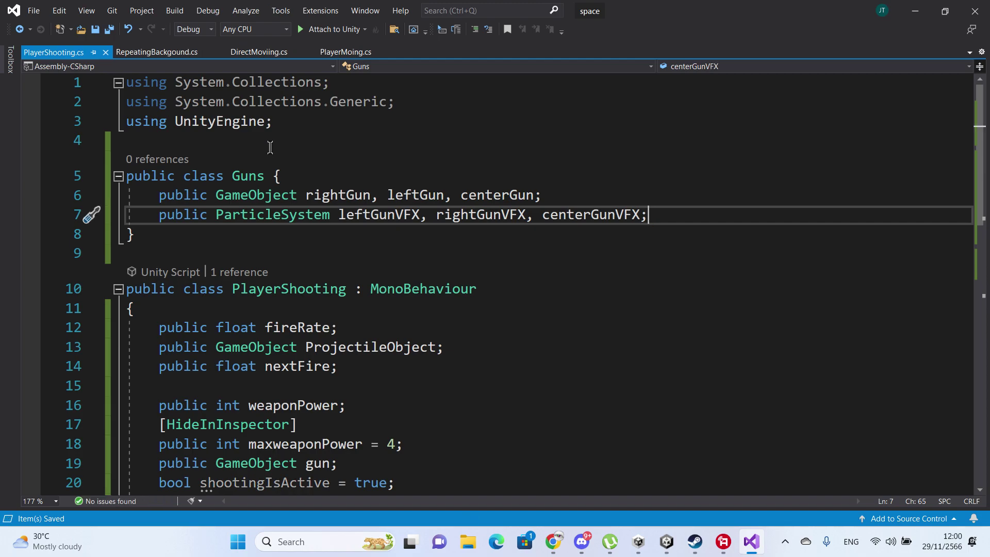
- Prefix the ParticleSystem VFX declaration in Guns with [HideInInspector] and save
left_click(159, 215)
type("[")
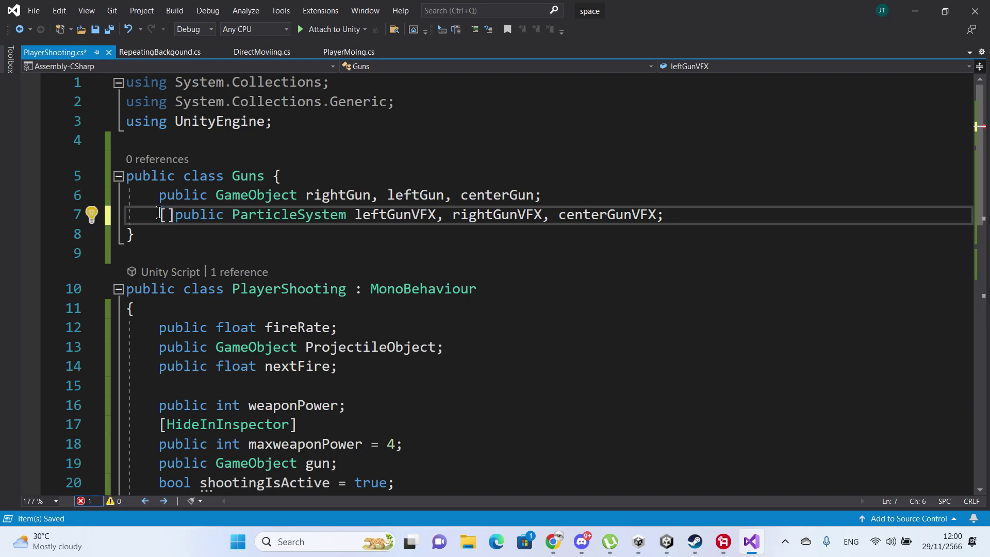
type("H")
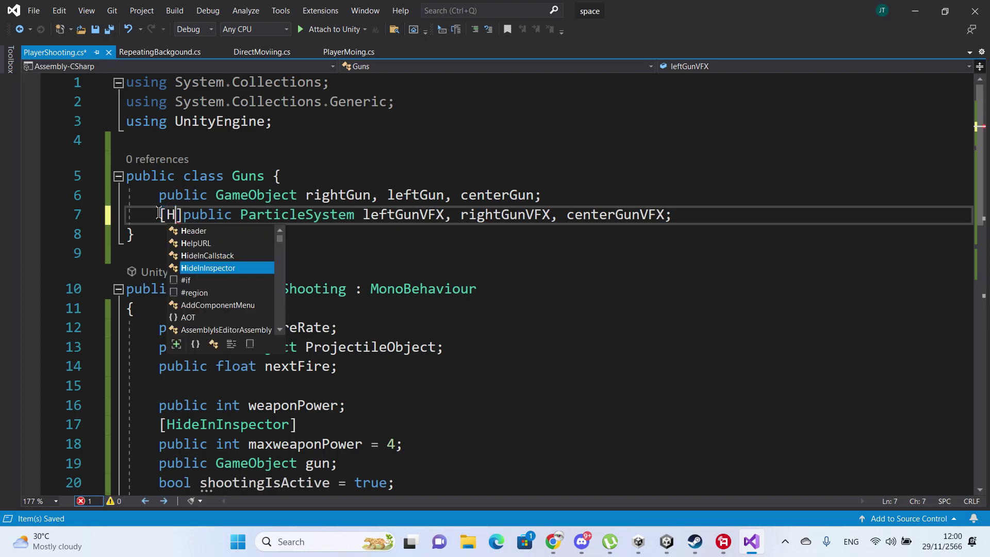
type("i")
key("Tab")
key("ctrl+s")
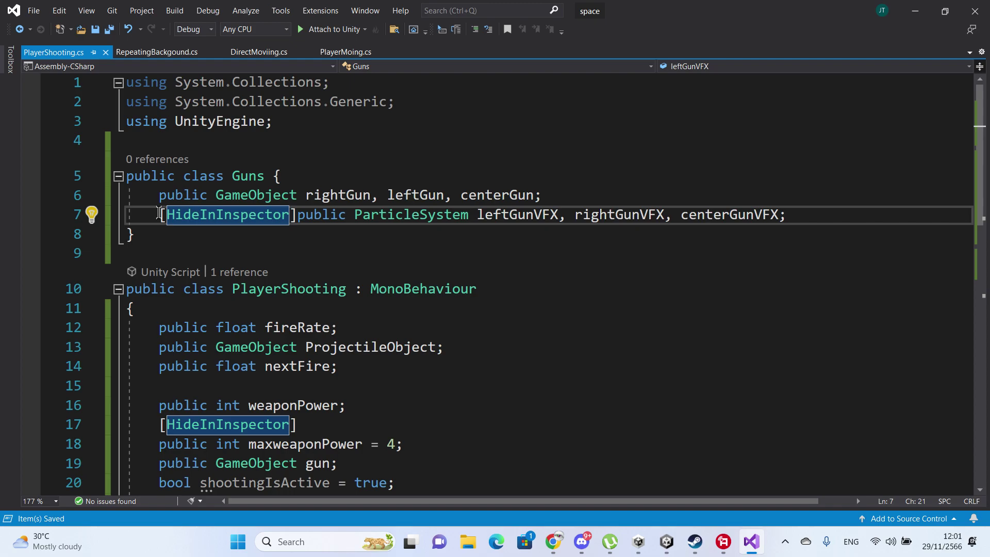
key("Down")
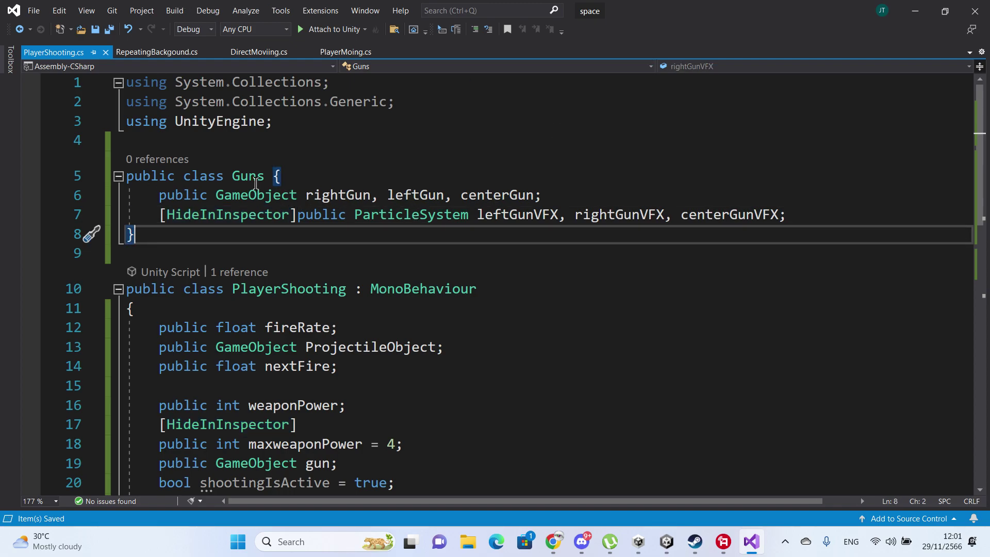
left_click(266, 176)
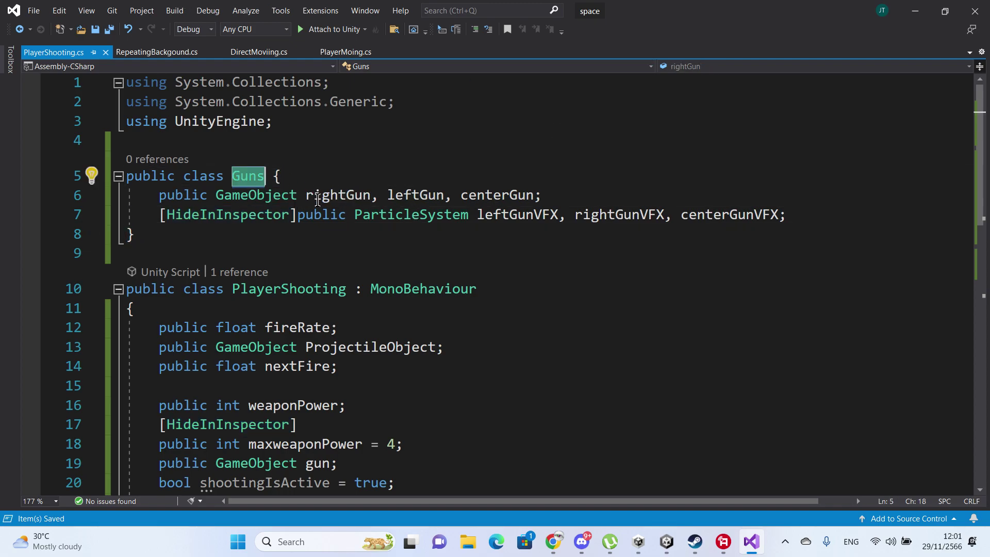
scroll(365, 243, "down", 1)
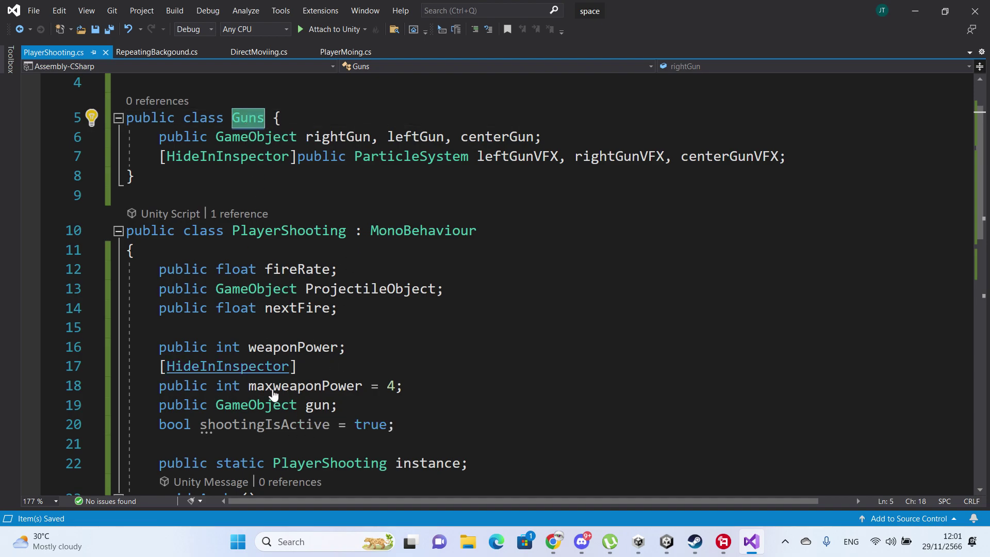
- Change PlayerShooting's gun field type from GameObject to Guns, save, and start a '[' above Guns
double_click(262, 405)
type("Guns")
key("ctrl+s")
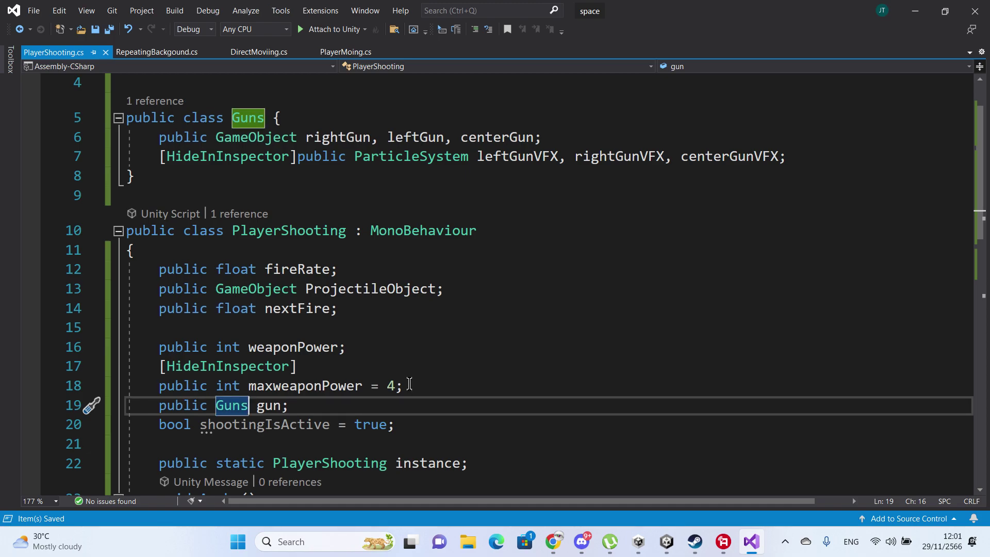
left_click(153, 85)
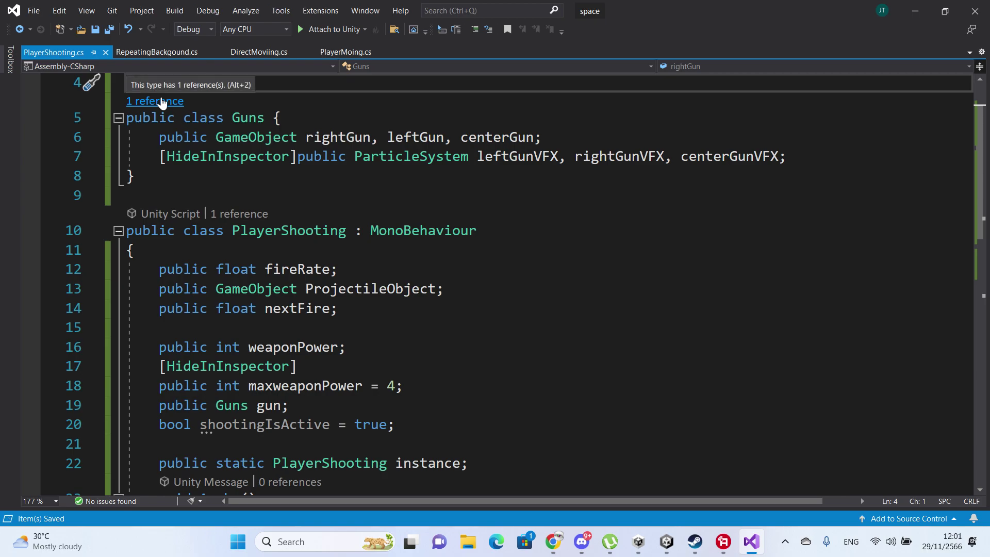
type("[")
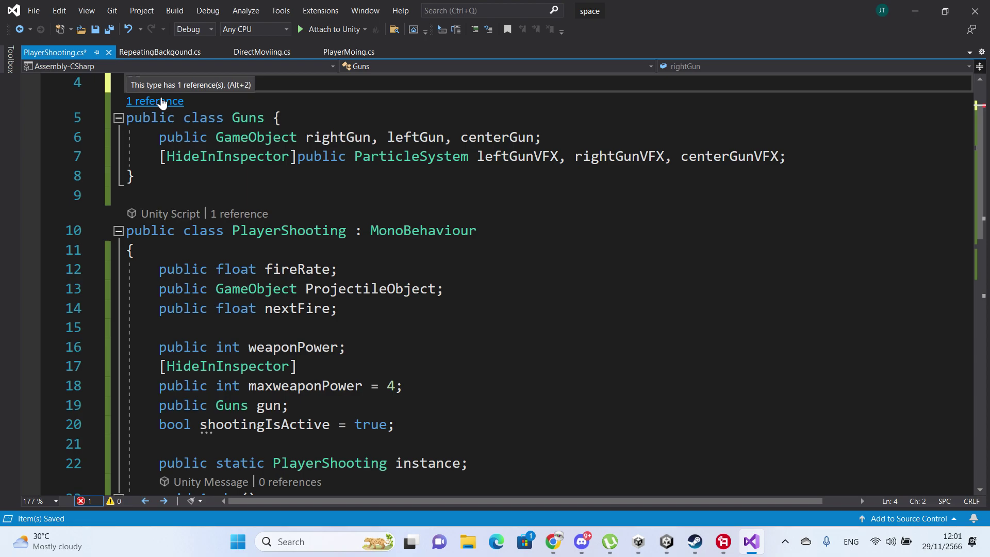
- Add [System.Serializable] above class Guns with a blank line before it, and save
type("S")
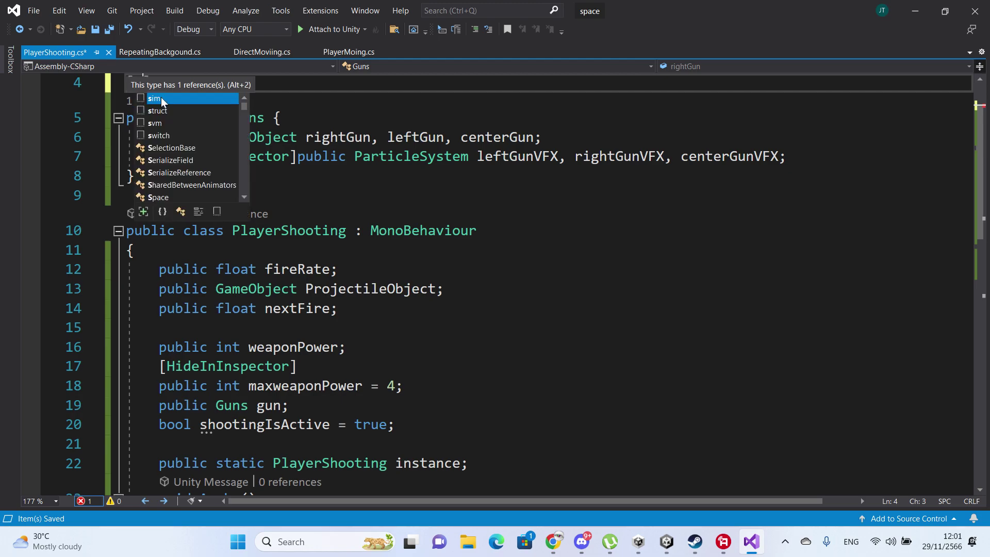
type("ys")
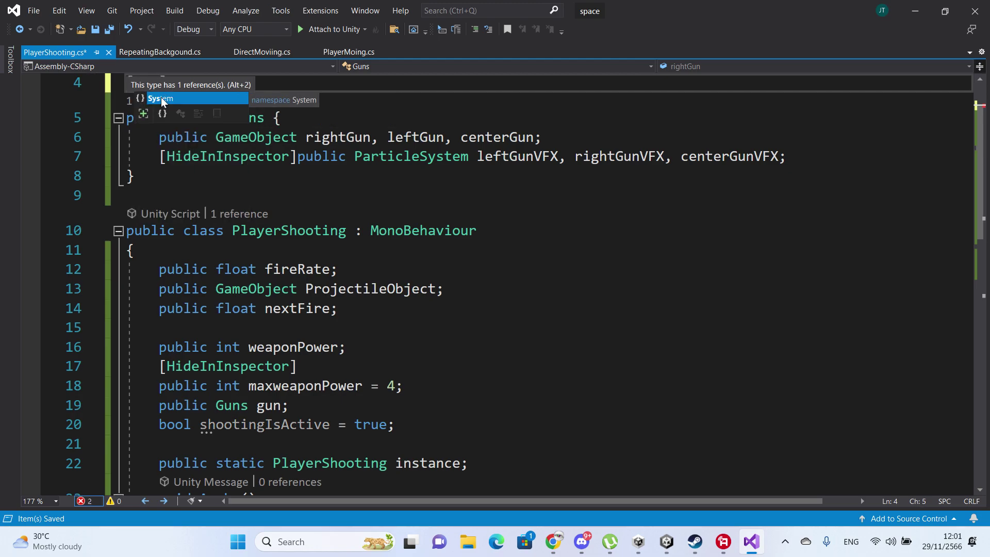
double_click(161, 99)
scroll(190, 175, "up", 1)
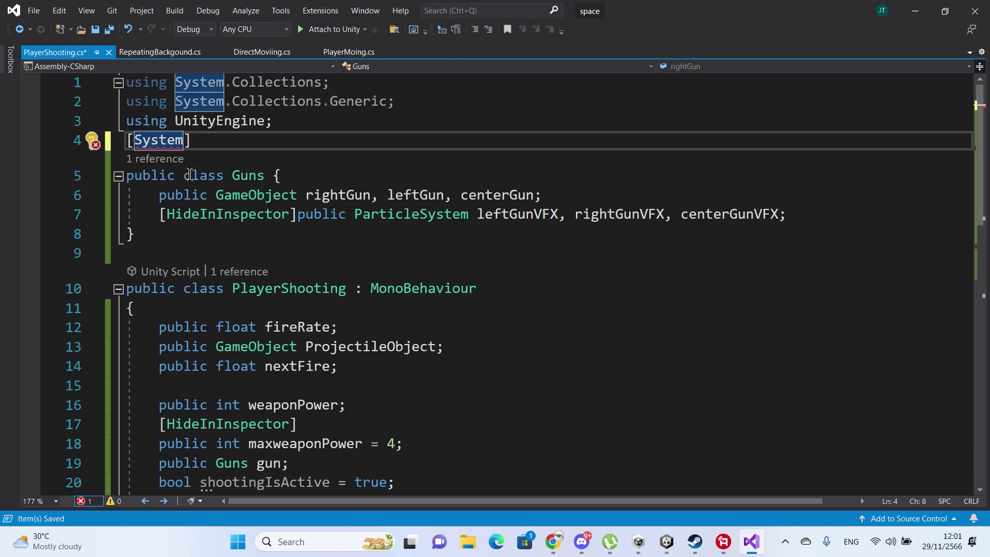
type(".")
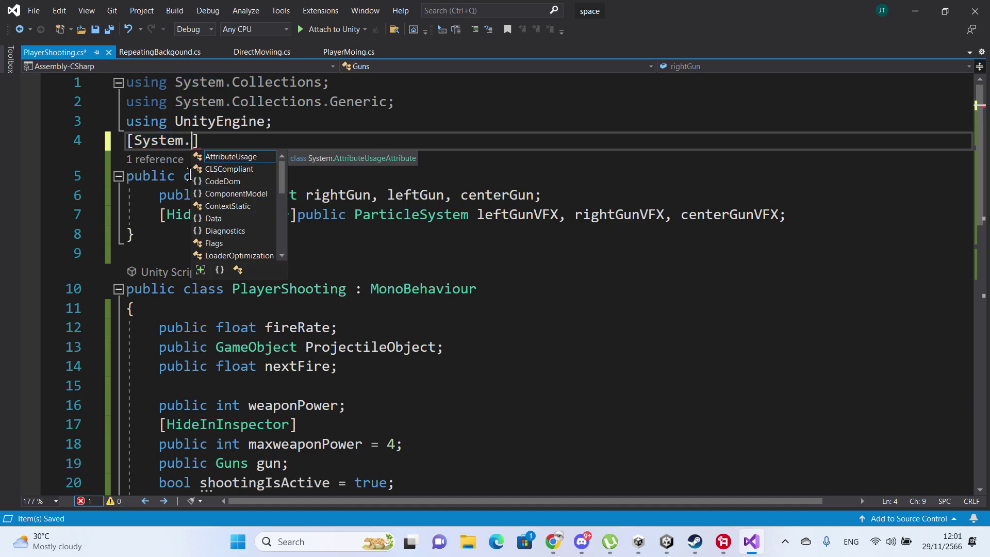
type("ser")
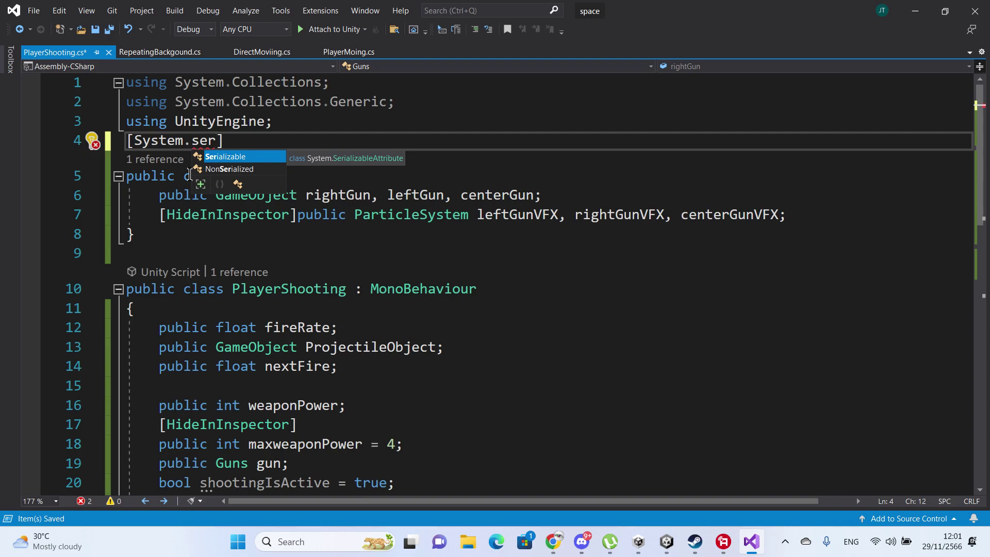
key("Tab")
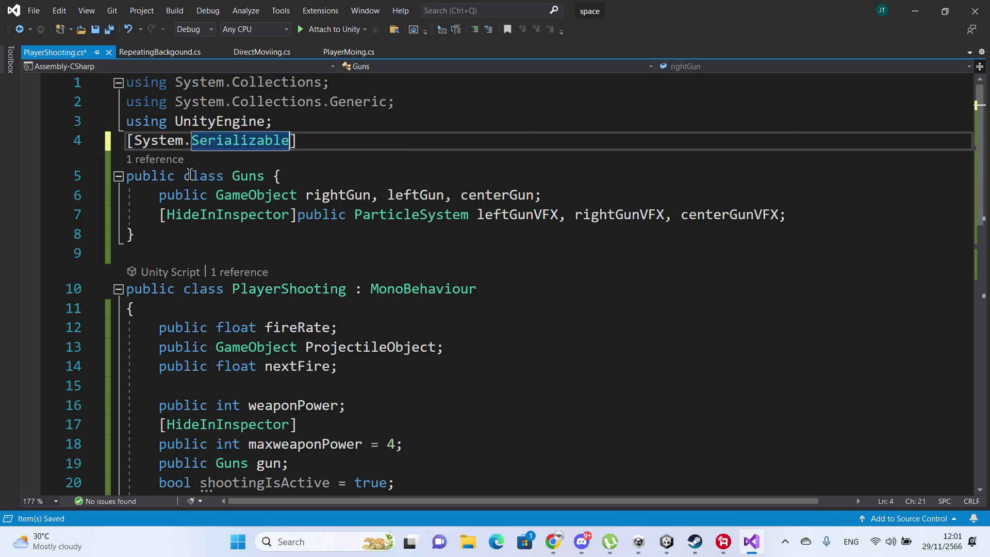
key("ctrl+s")
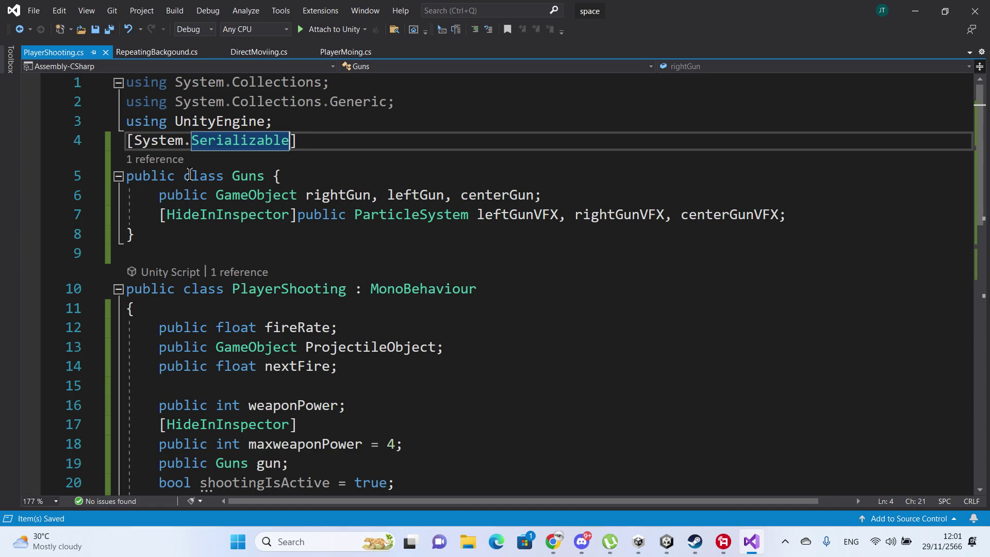
left_click(317, 118)
key("Return")
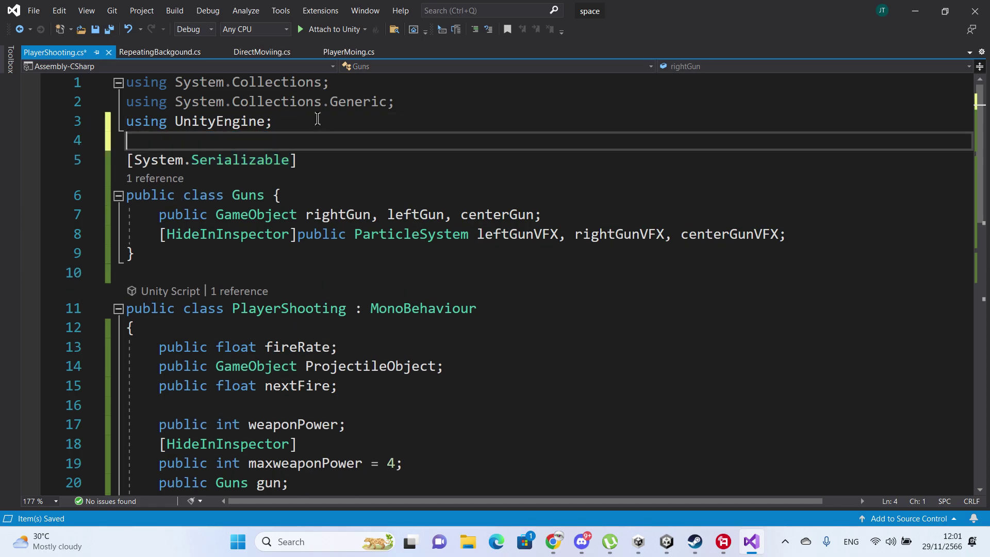
key("ctrl+s")
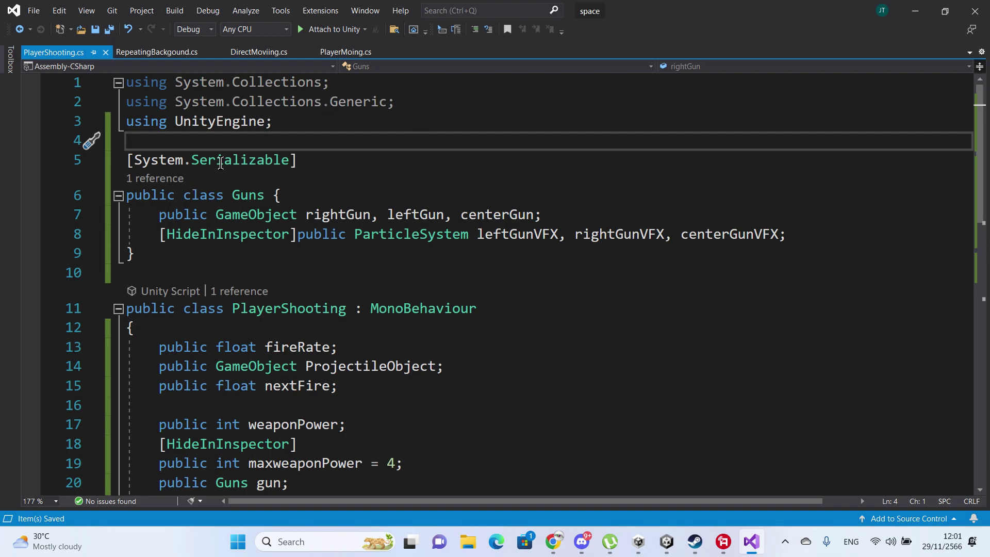
- Look over the gun and particle-effect field declarations, then switch to the Unity editor
scroll(227, 162, "down", 1)
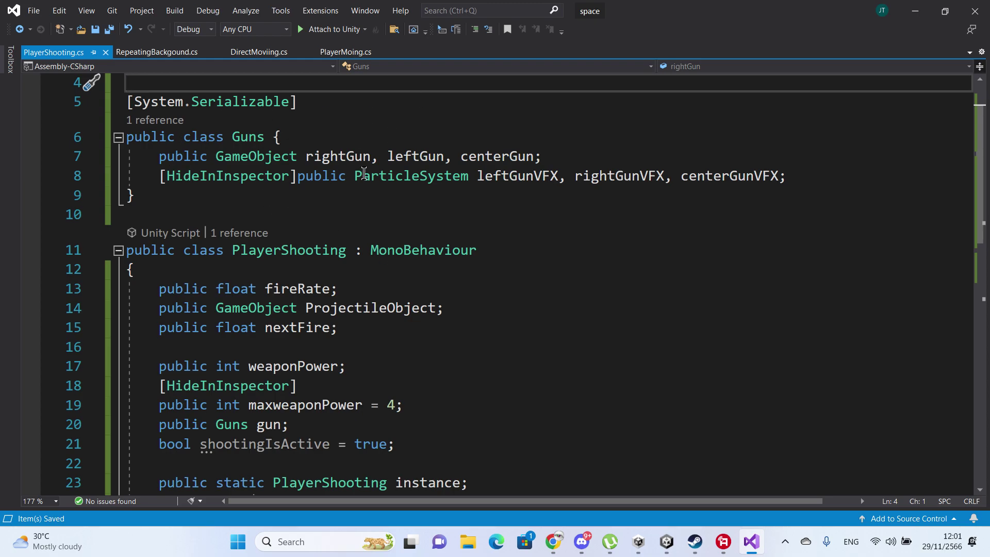
left_click(332, 156)
left_click(509, 155)
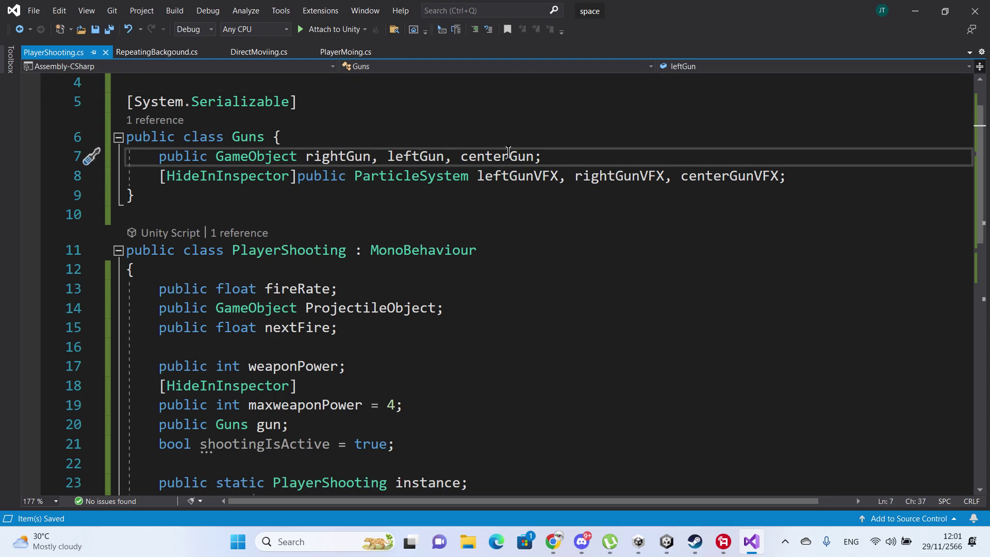
left_click_drag(770, 176, 477, 176)
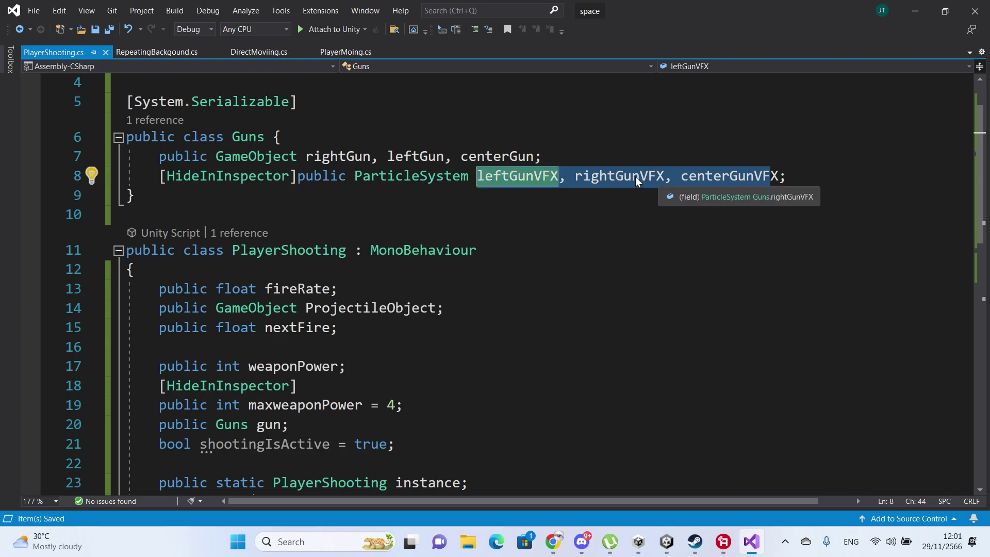
scroll(628, 178, "down", 2)
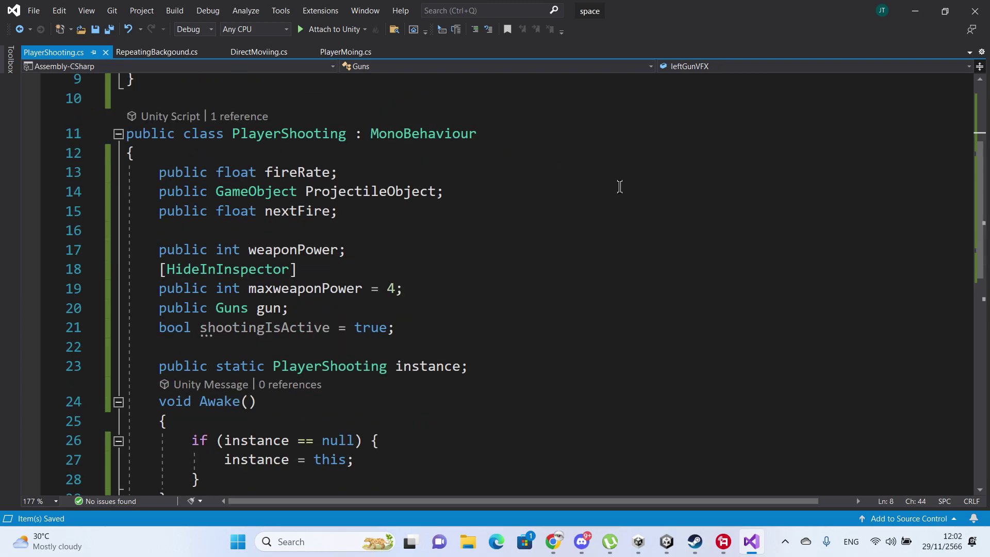
scroll(620, 187, "down", 1)
scroll(502, 251, "up", 3)
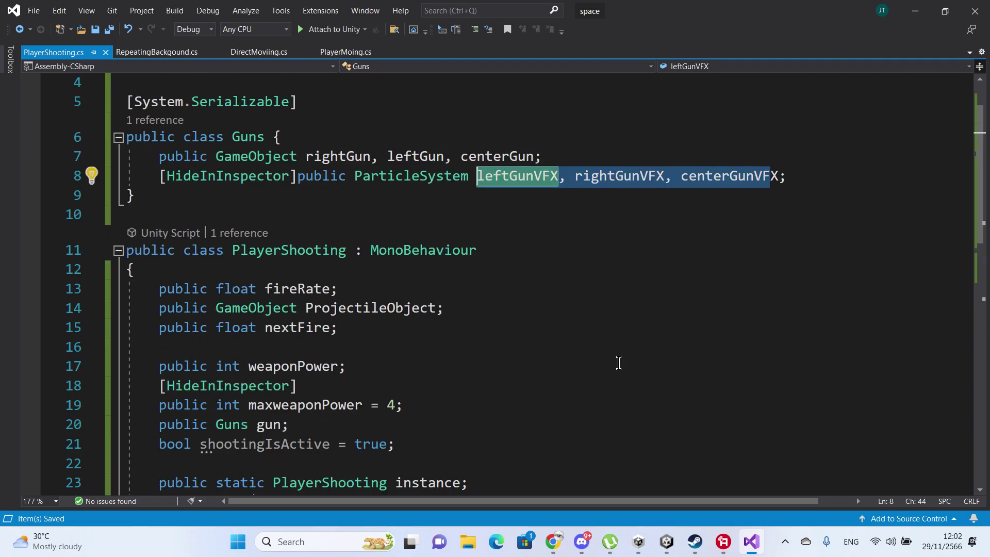
mouse_move(666, 542)
left_click(663, 485)
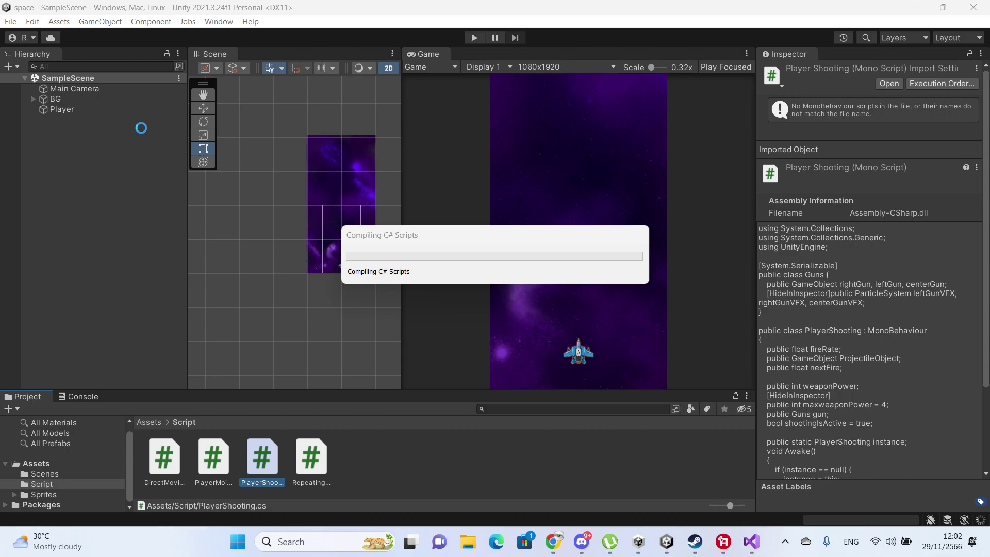
- Select Player and expand the Gun fields of Player Shooting (Script) in the Inspector
left_click(87, 105)
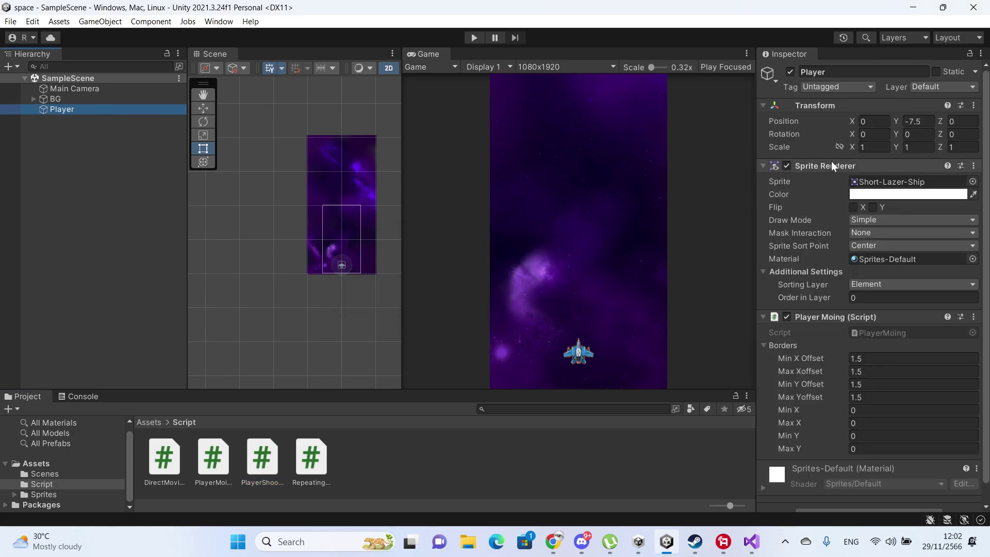
scroll(828, 203, "down", 2)
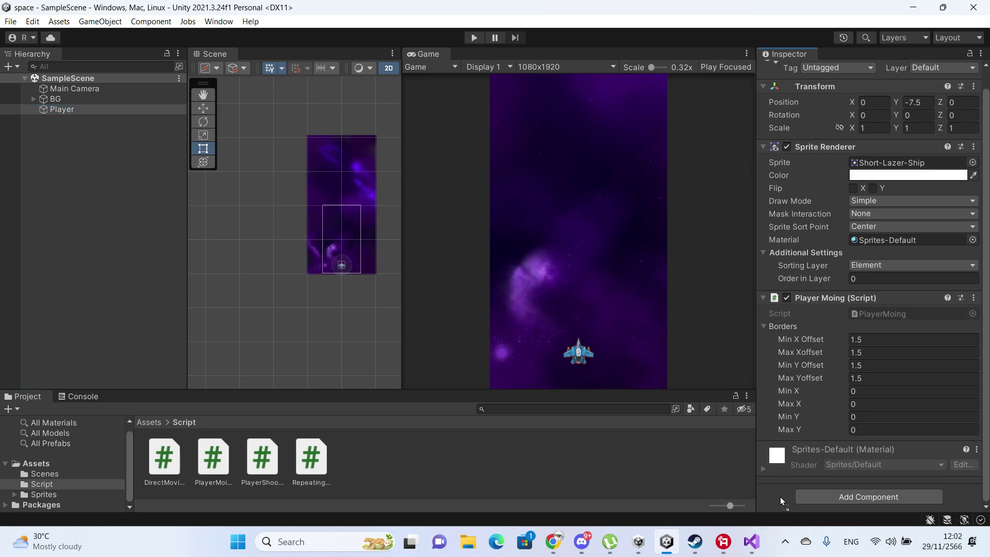
left_click_drag(262, 456, 779, 496)
scroll(858, 350, "down", 3)
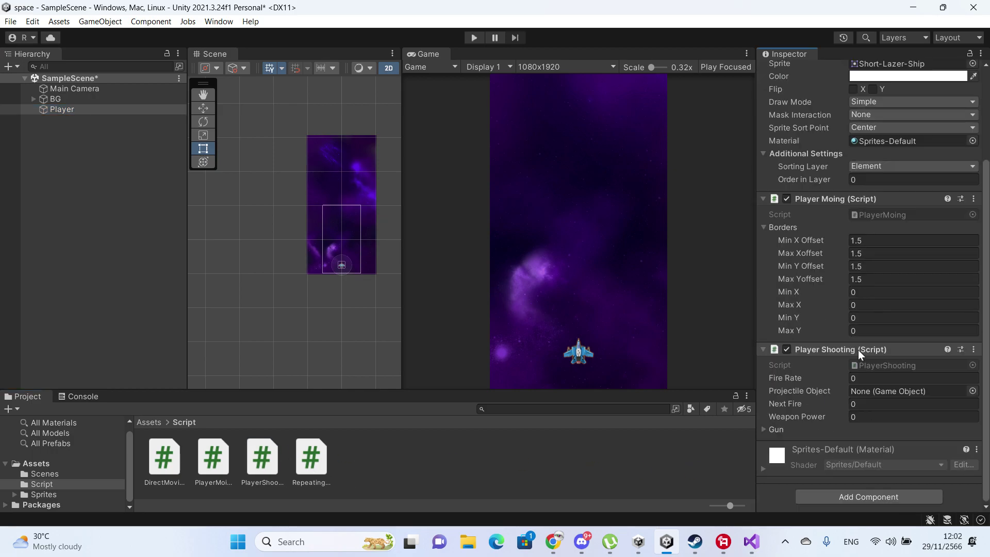
left_click(764, 429)
scroll(826, 395, "down", 2)
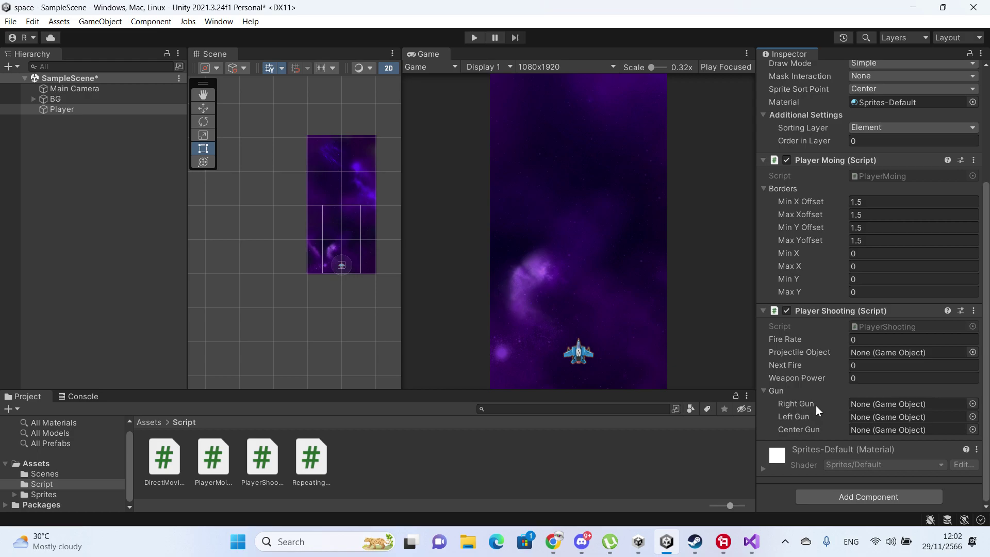
left_click(769, 392)
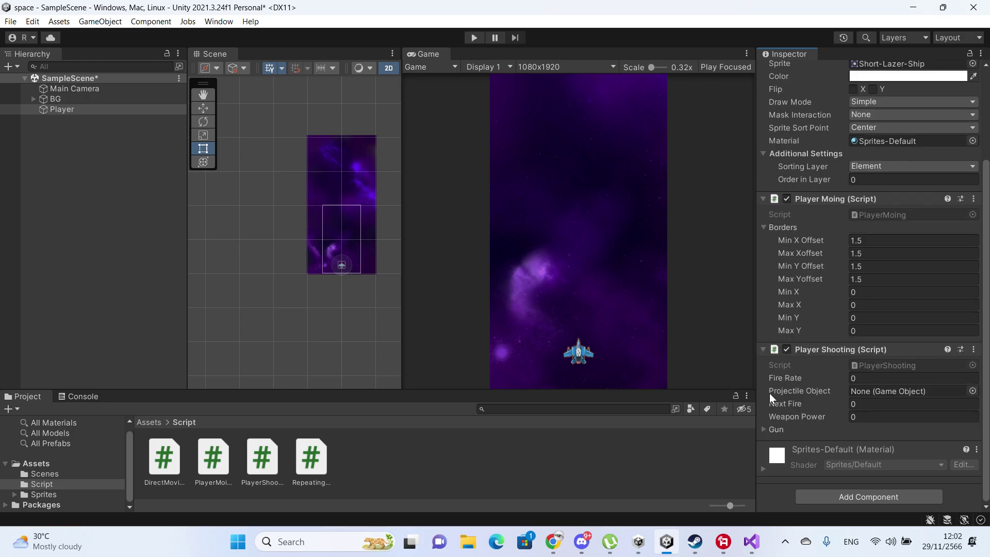
left_click(774, 429)
left_click(774, 430)
left_click(774, 430)
left_click(773, 429)
left_click(773, 429)
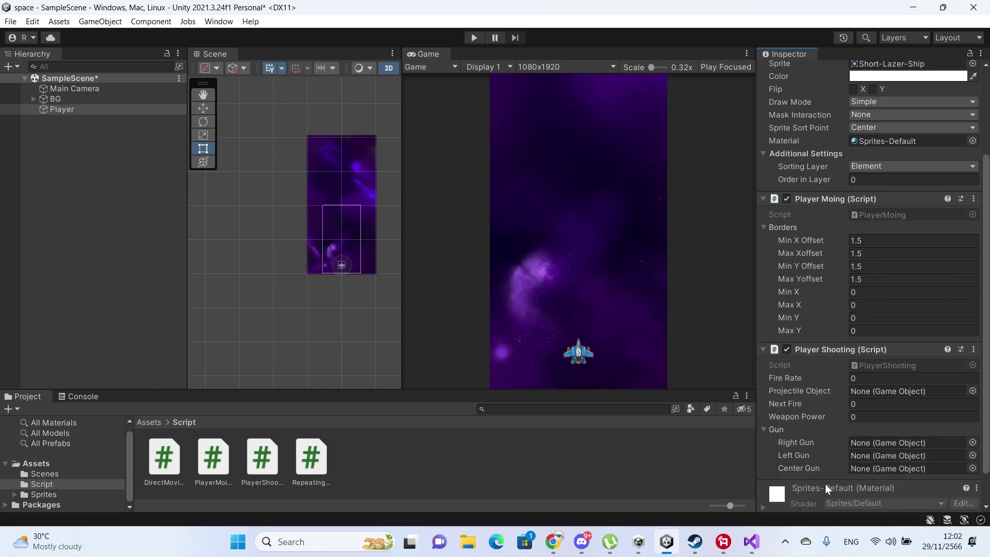
- Scroll through the Inspector, then return to PlayerShooting.cs in Visual Studio
mouse_move(767, 546)
scroll(780, 215, "up", 3)
scroll(849, 367, "down", 3)
scroll(849, 367, "down", 2)
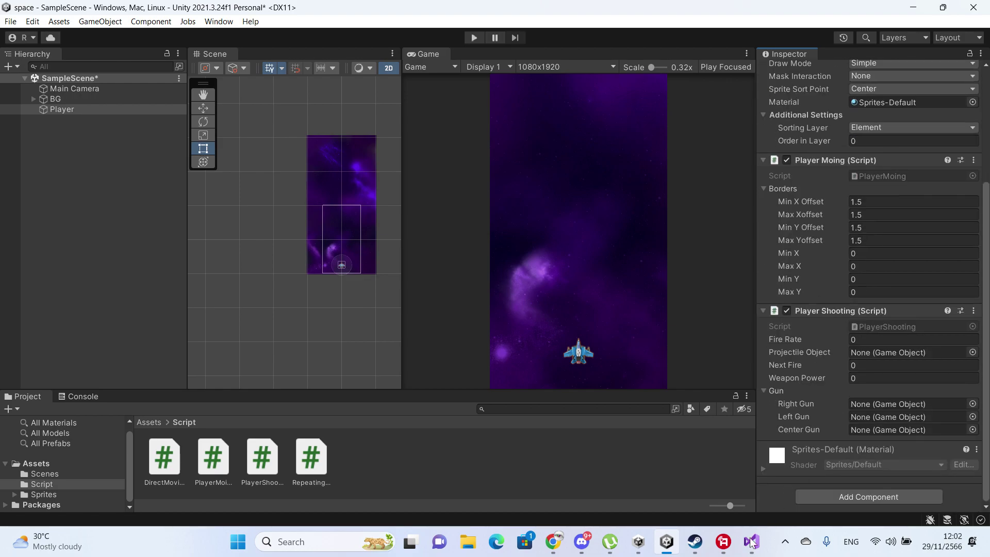
left_click(752, 541)
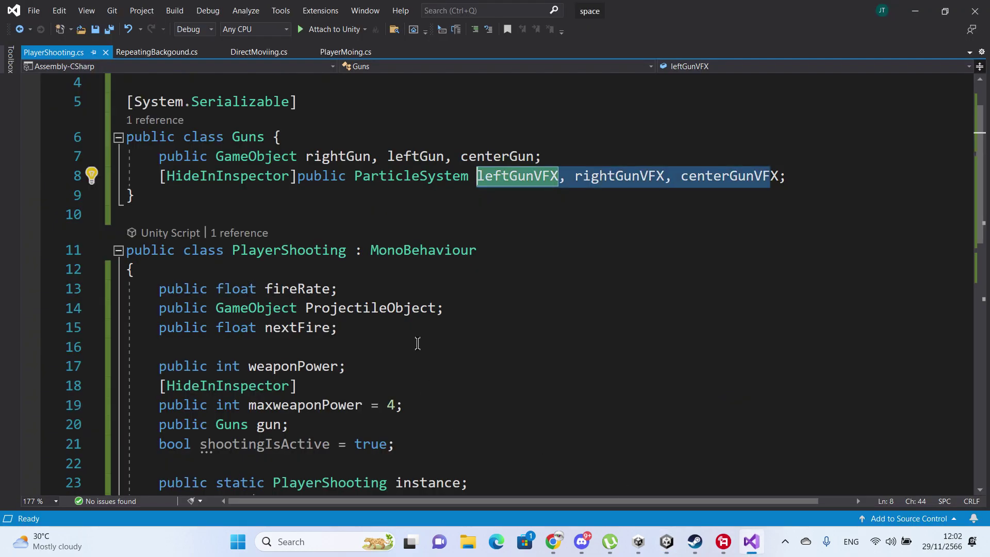
scroll(427, 326, "down", 2)
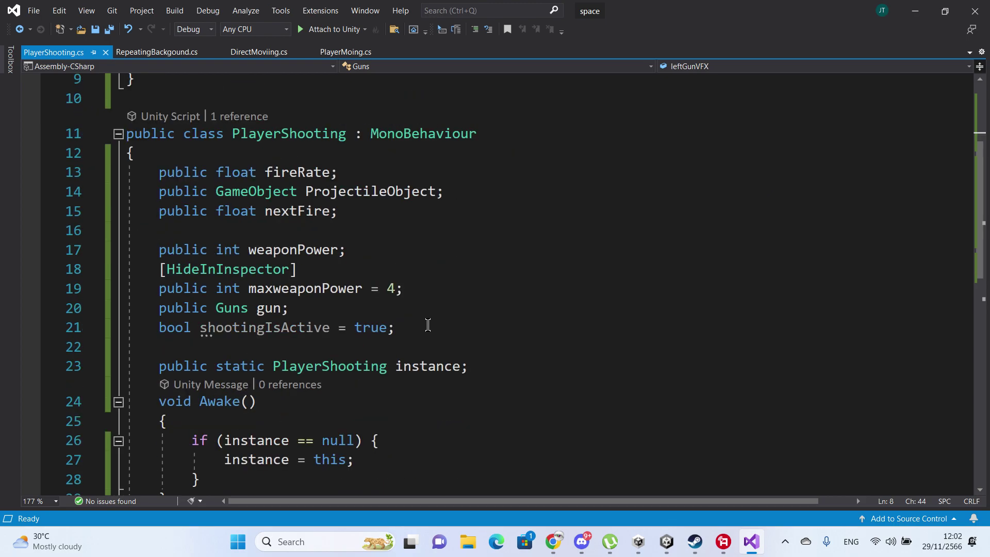
scroll(427, 325, "down", 2)
scroll(427, 326, "down", 1)
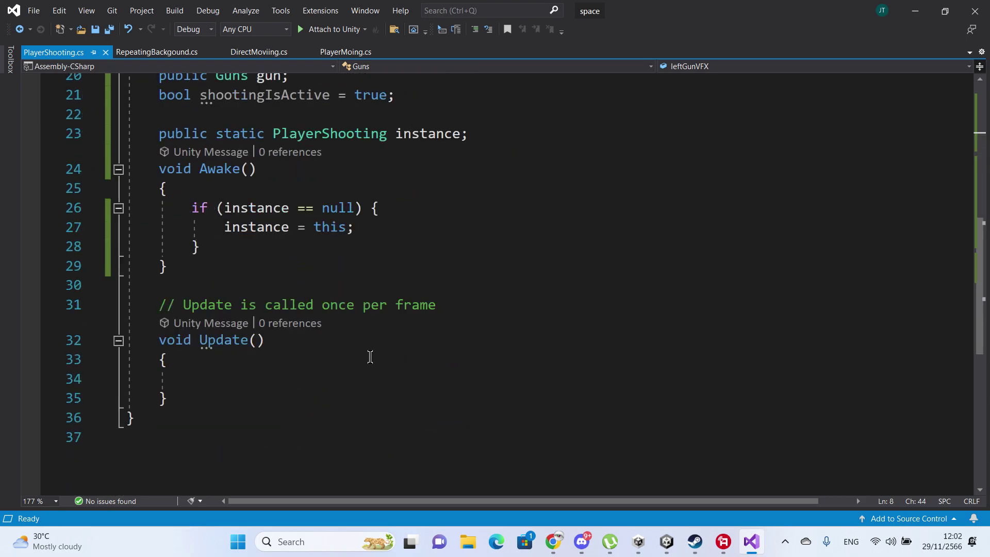
left_click(365, 262)
left_click(367, 251)
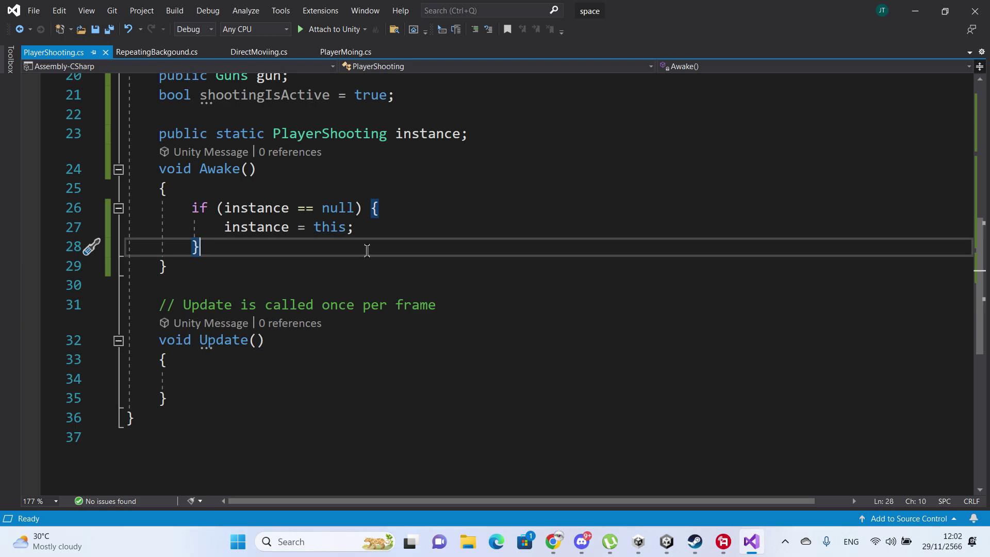
scroll(366, 232, "up", 2)
scroll(367, 232, "up", 2)
scroll(367, 232, "up", 3)
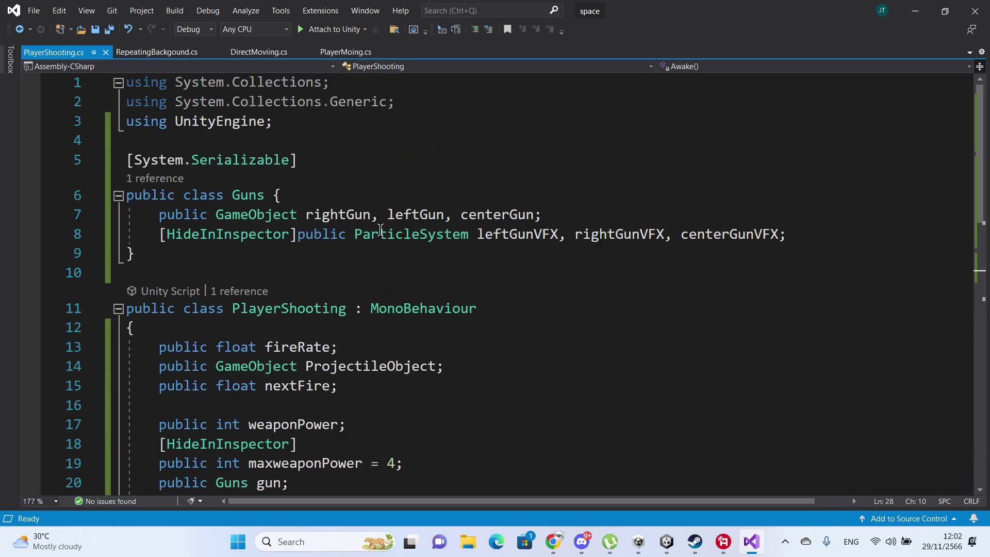
scroll(526, 189, "down", 5)
scroll(526, 189, "up", 4)
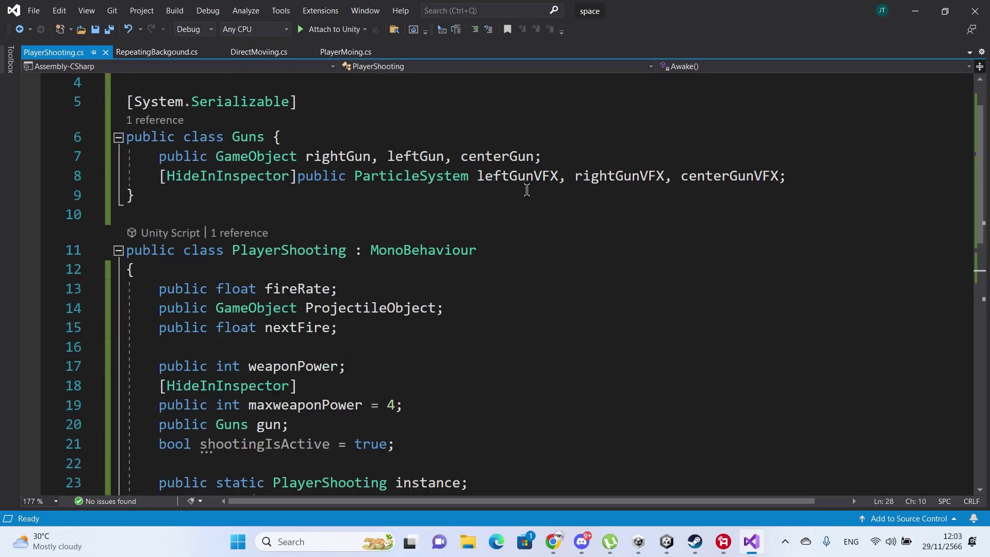
scroll(516, 189, "up", 2)
scroll(510, 188, "down", 2)
scroll(504, 188, "up", 1)
scroll(427, 183, "down", 4)
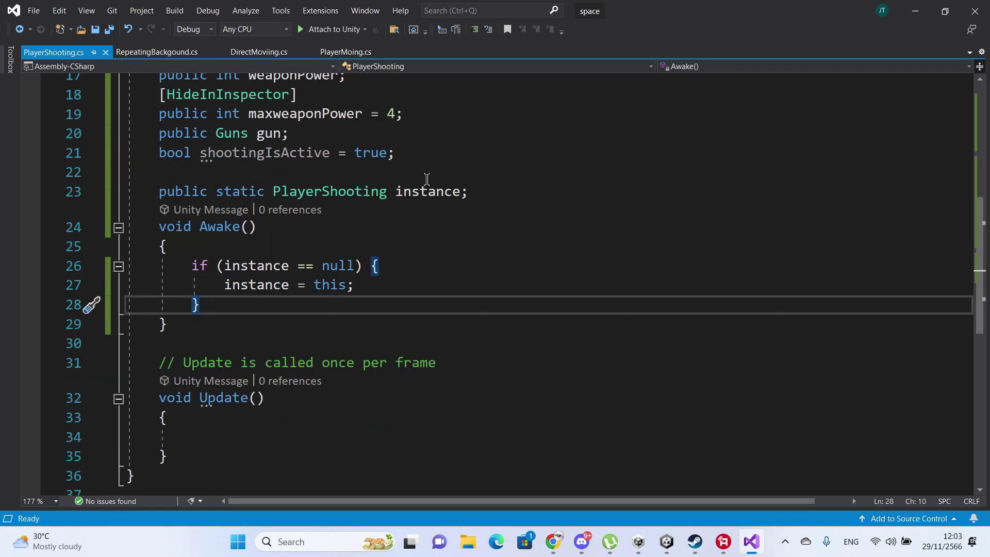
- Rename the field gun to guns on line 20, save, and place the cursor after Awake's if block
scroll(383, 177, "up", 1)
left_click(284, 192)
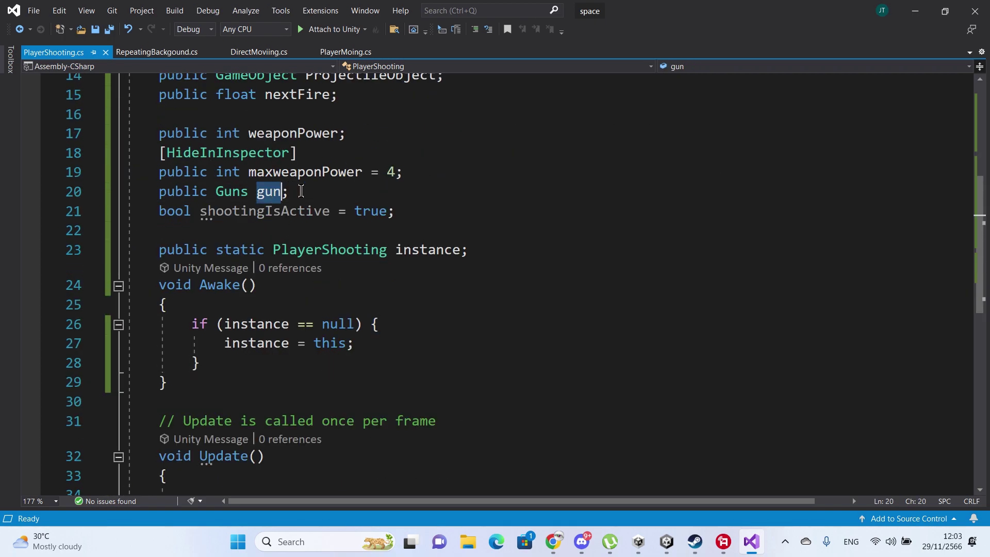
type("s")
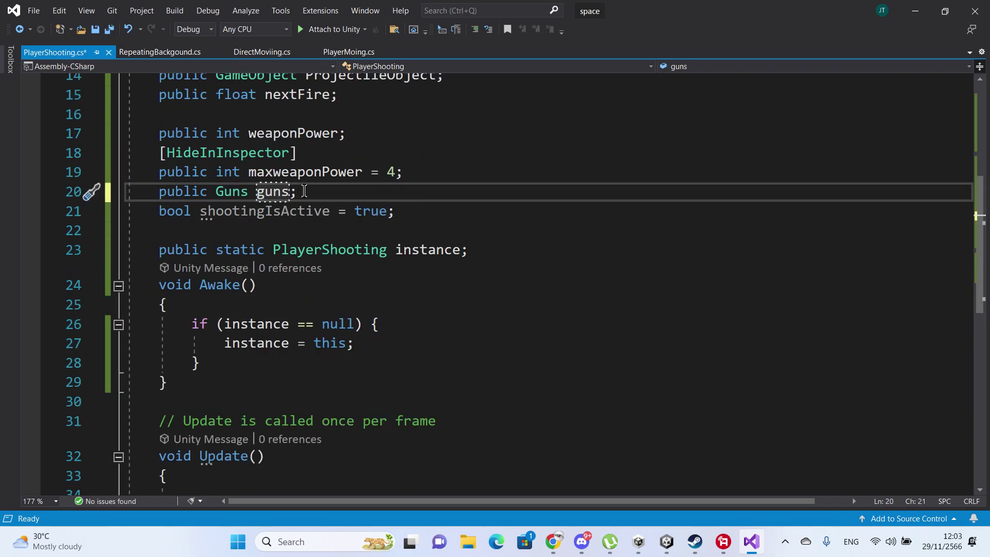
key("ctrl+s")
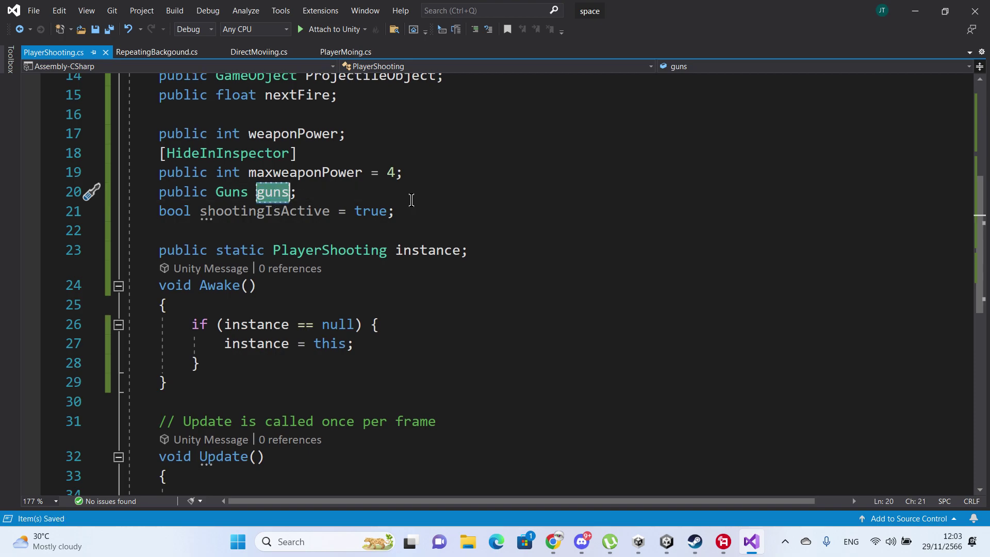
scroll(411, 201, "down", 3)
scroll(411, 201, "up", 1)
left_click(293, 264)
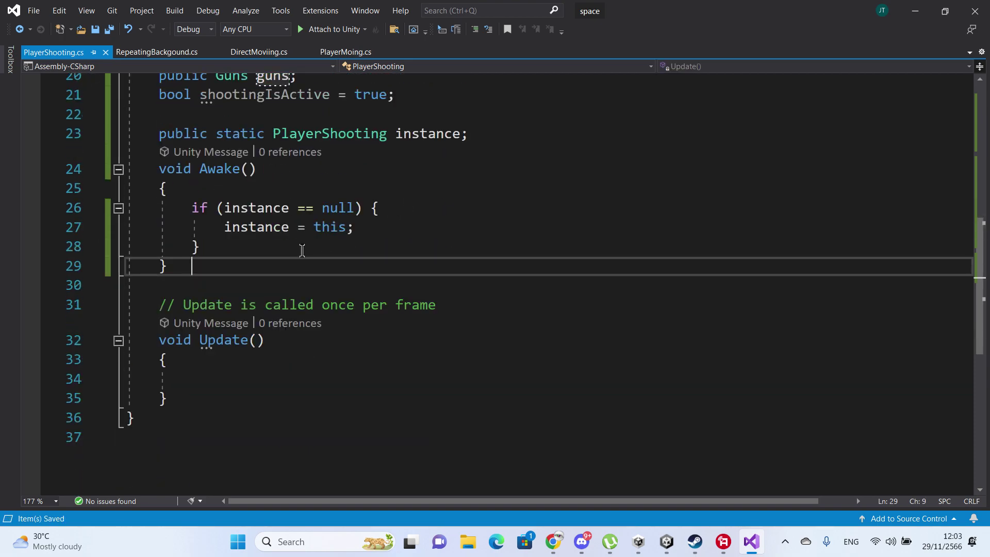
left_click(302, 249)
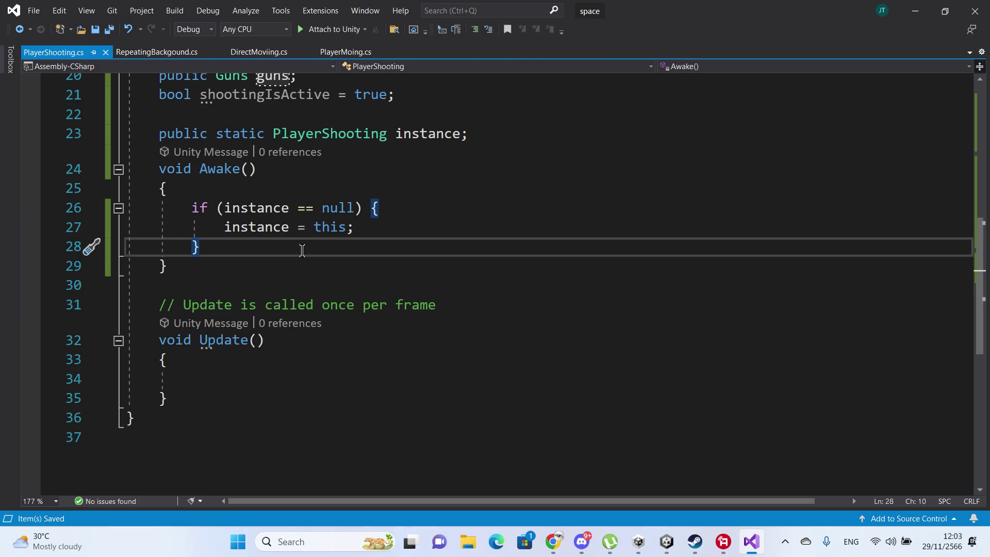
- In Awake(), begin the new line guns.leftGunVFX = guns.leftGun
key("Return")
type("guns")
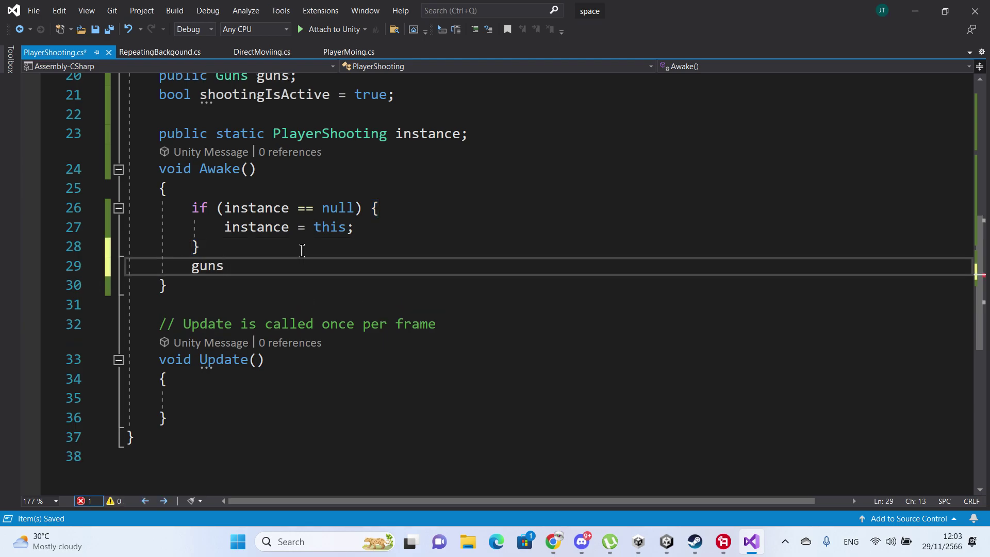
type(".")
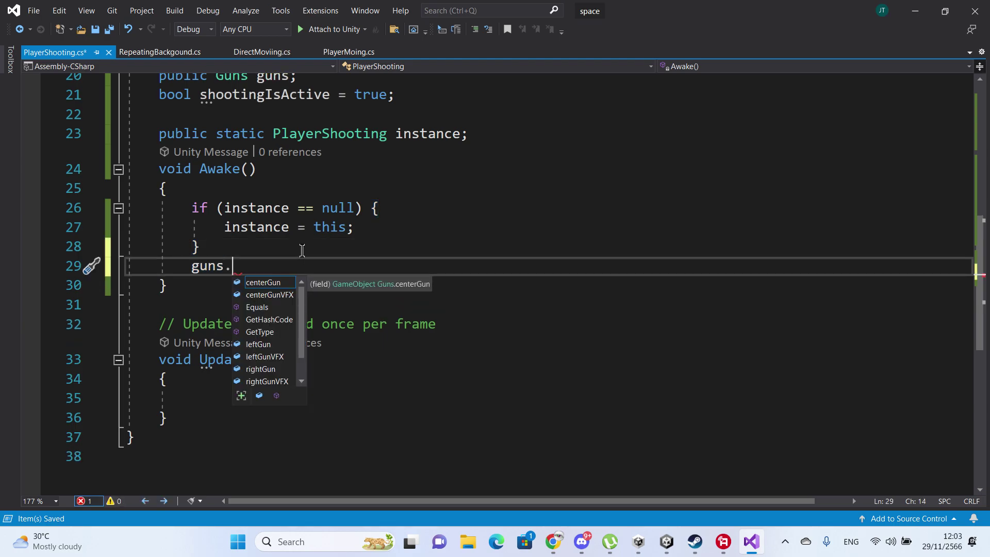
type("le")
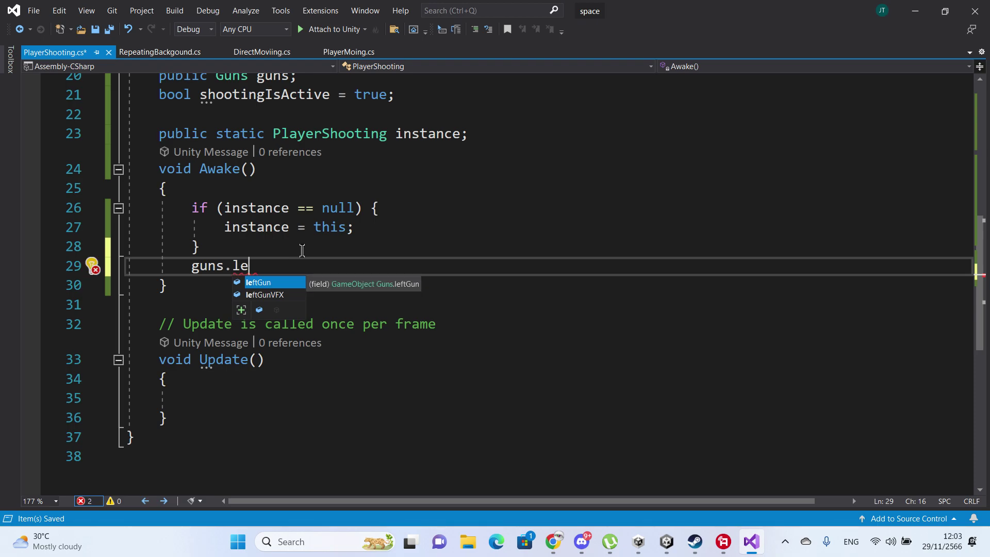
key("Down")
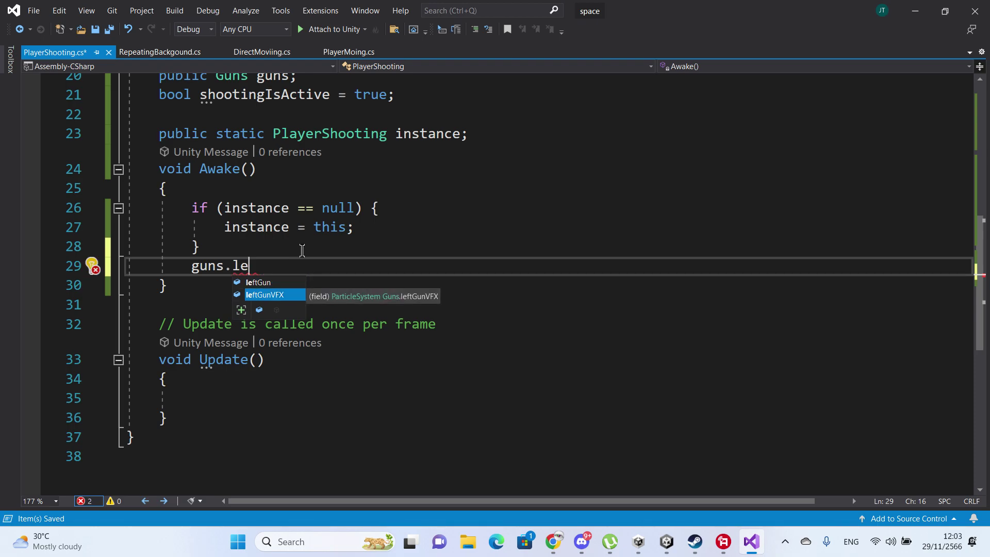
key("Up")
key("Tab")
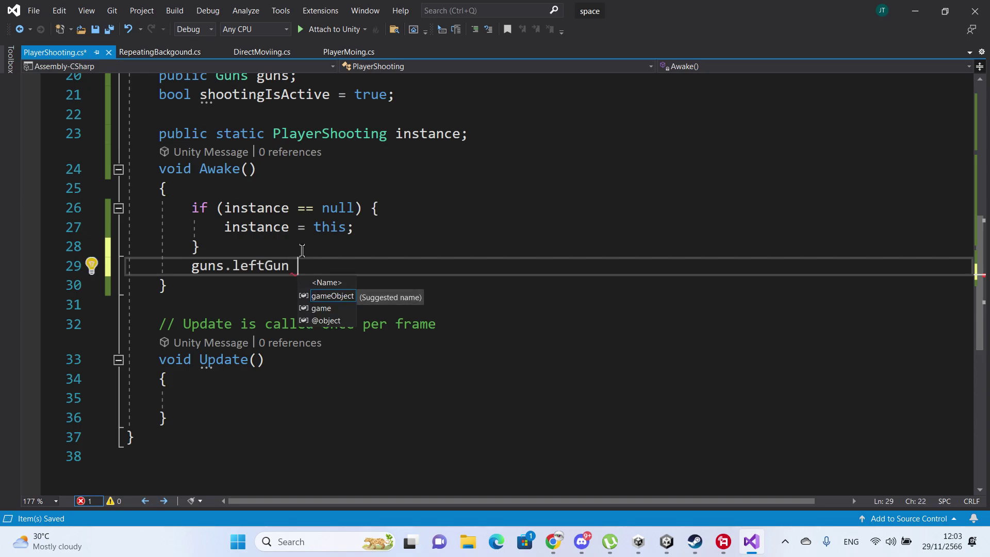
key("BackSpace")
type(".")
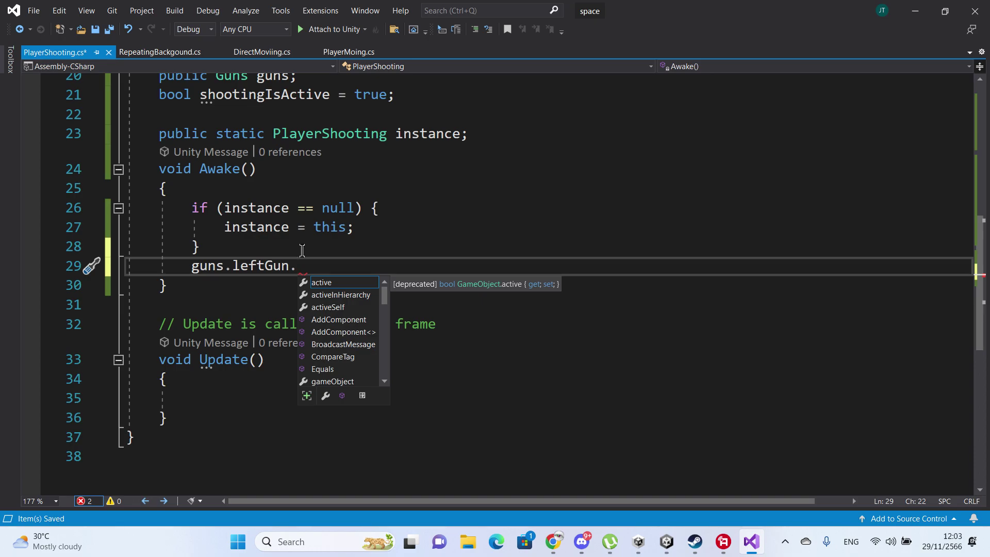
key("BackSpace")
key("BackSpace")
key("BackSpace")
key("BackSpace")
key("BackSpace")
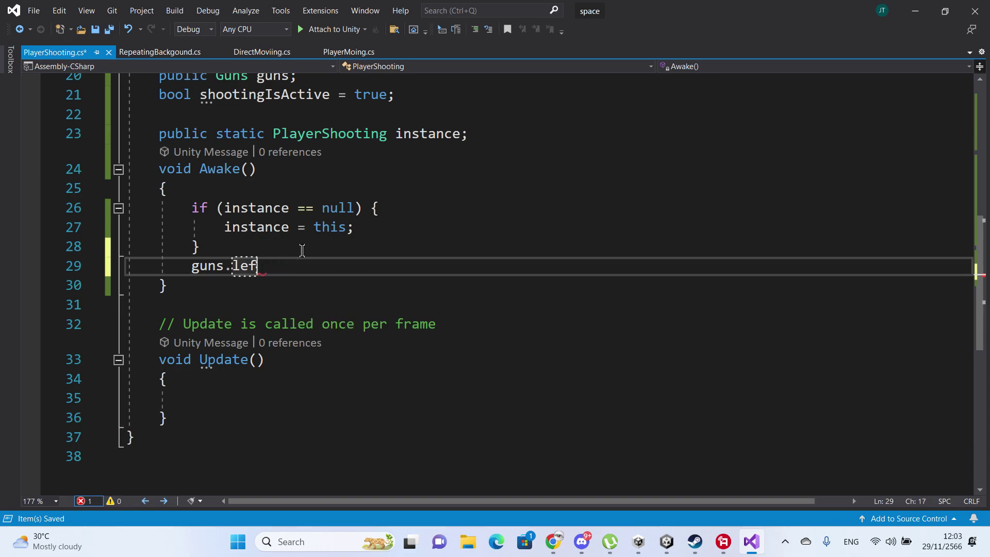
key("BackSpace")
key("BackSpace")
key("BackSpace")
key("BackSpace")
type(".")
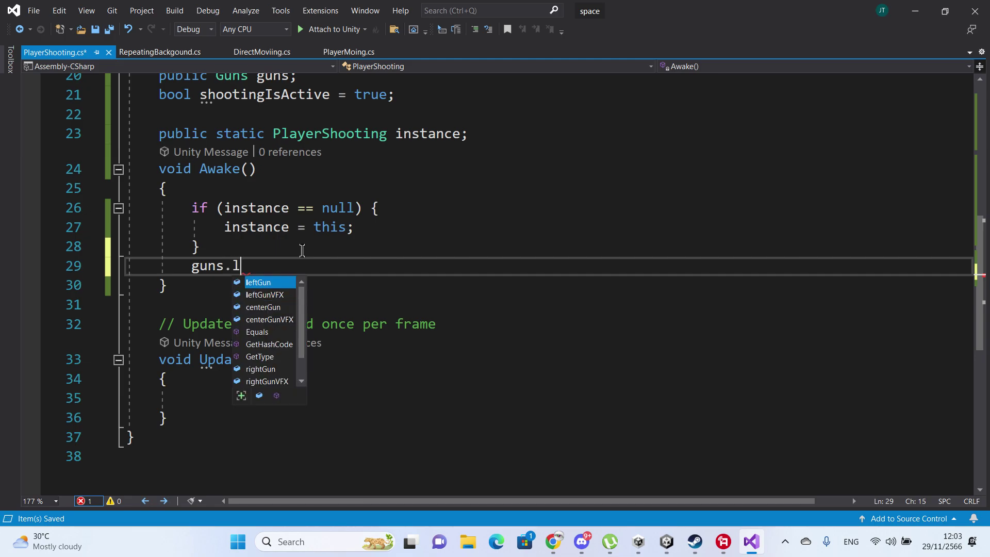
type("leftGunVFX ")
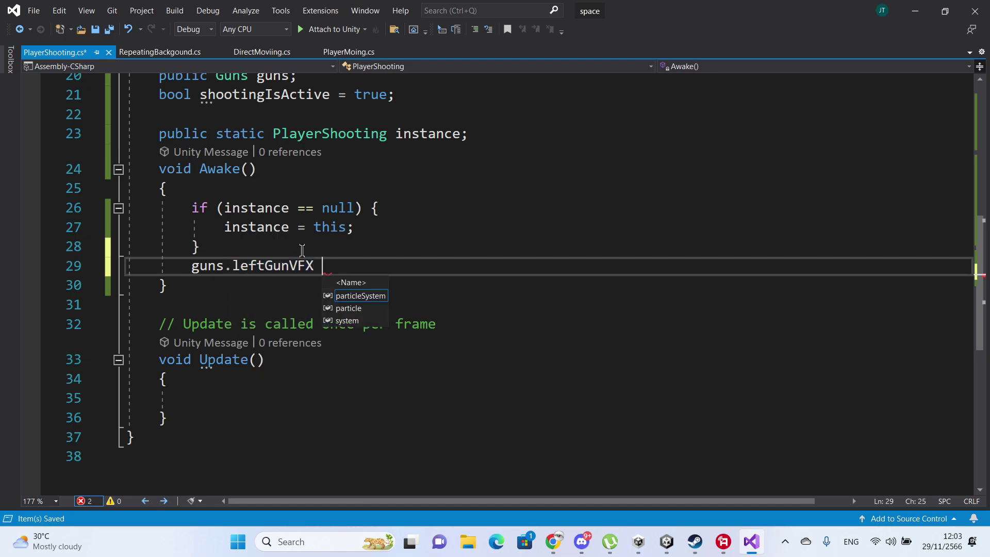
type("=")
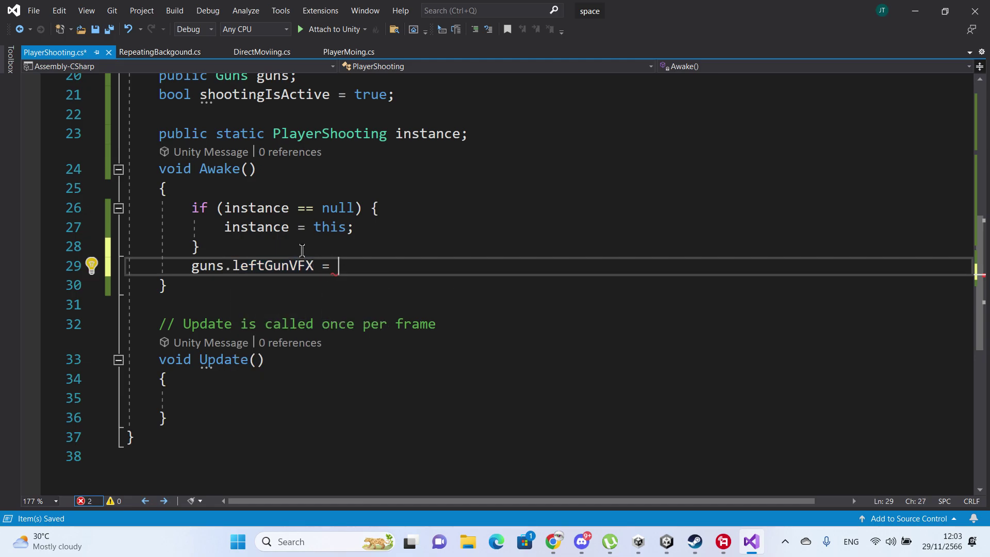
double_click(205, 265)
key("ctrl+c")
left_click(395, 266)
key("ctrl+v")
type(".l")
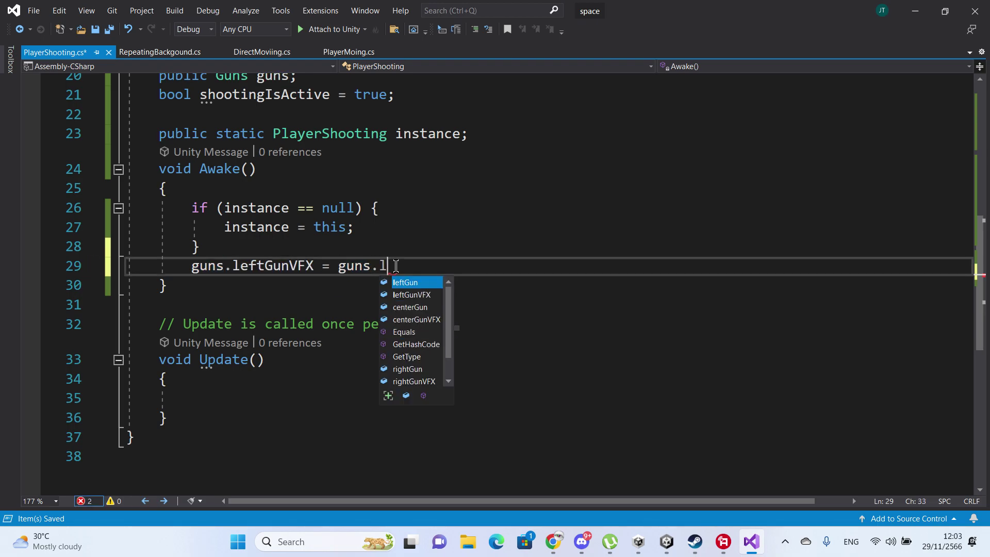
type("e")
key("Tab")
- Finish it with .GetComponent<ParticleSystem>(); and select the completed statement
key("Return")
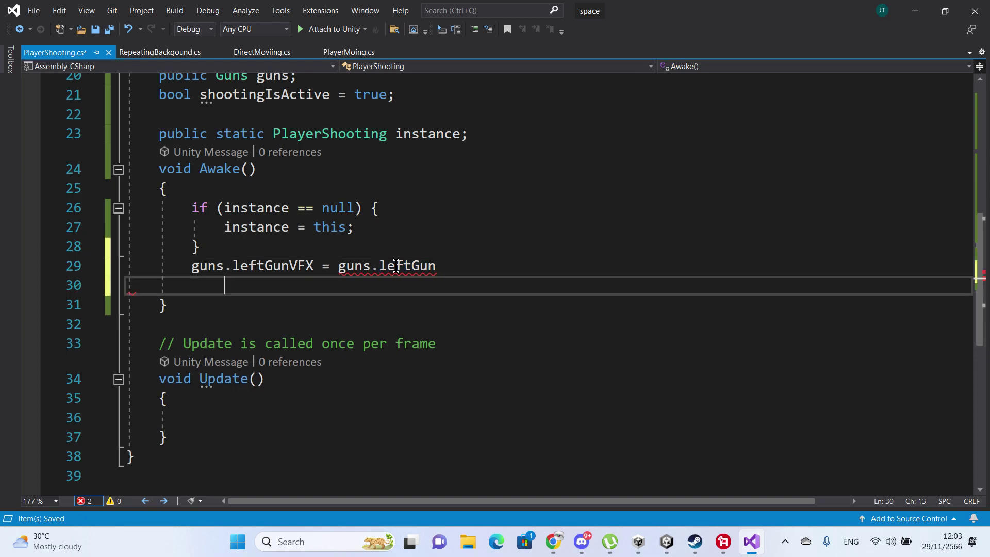
key("BackSpace")
key("BackSpace")
key("BackSpace")
key("BackSpace")
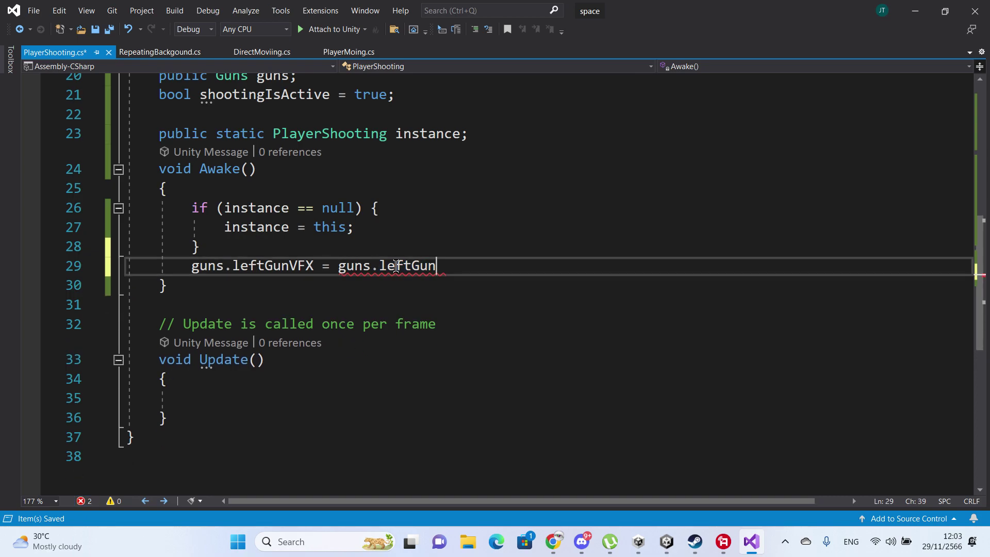
type(".get")
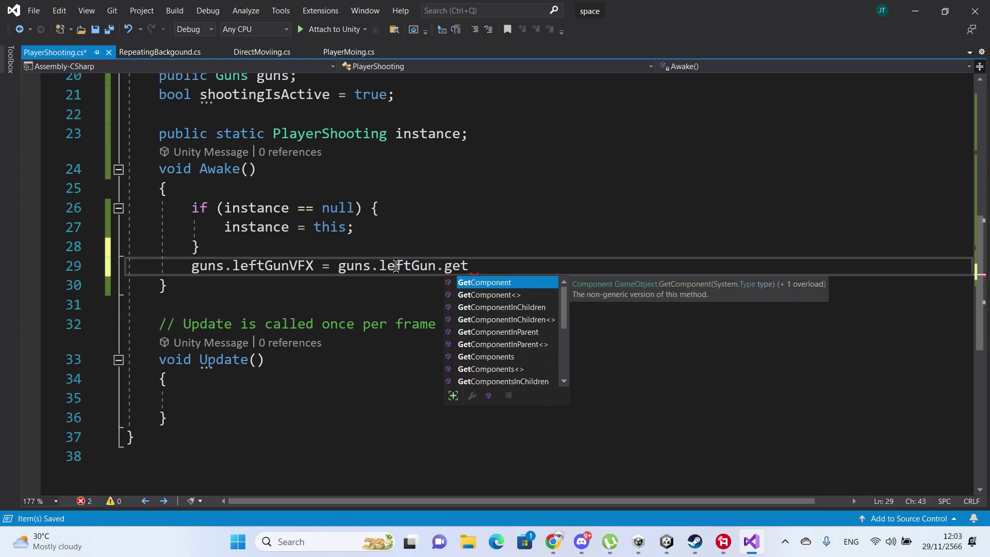
key("Tab")
type("<>()")
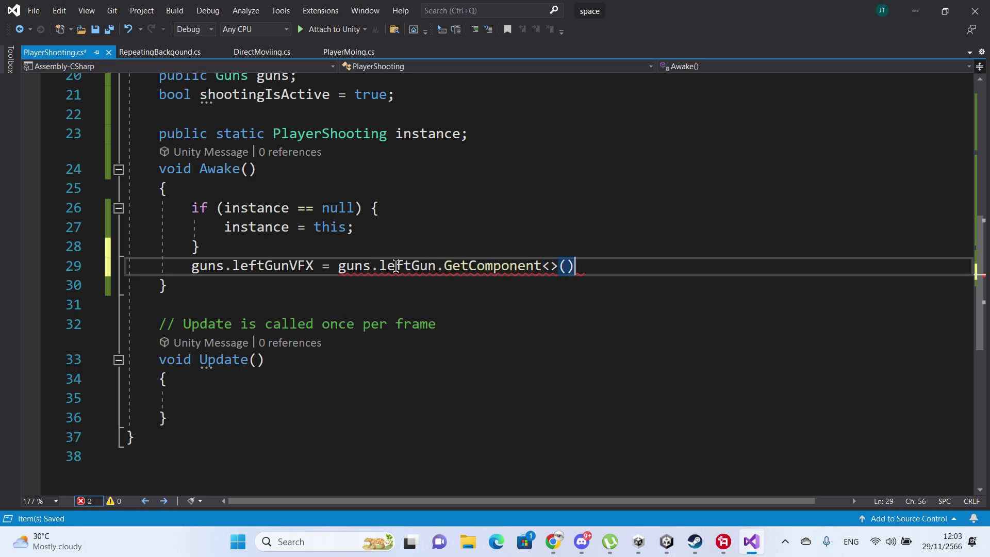
type(";")
key("Left")
key("Left")
key("Left")
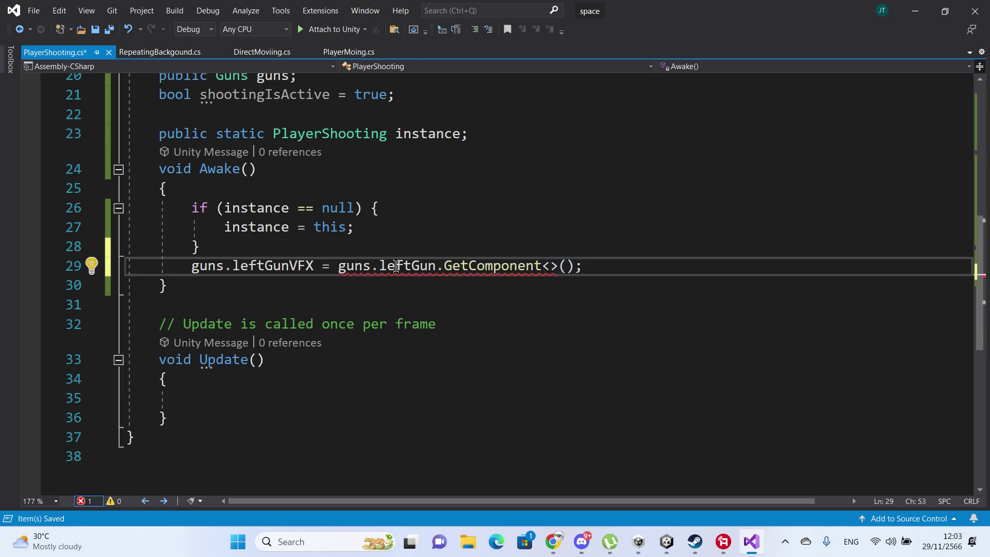
type("Pa")
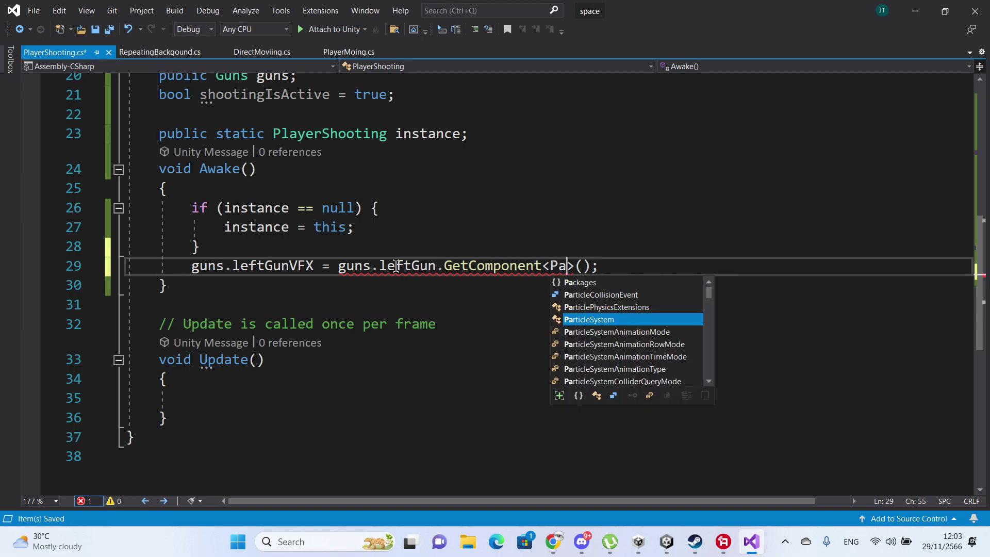
key("Tab")
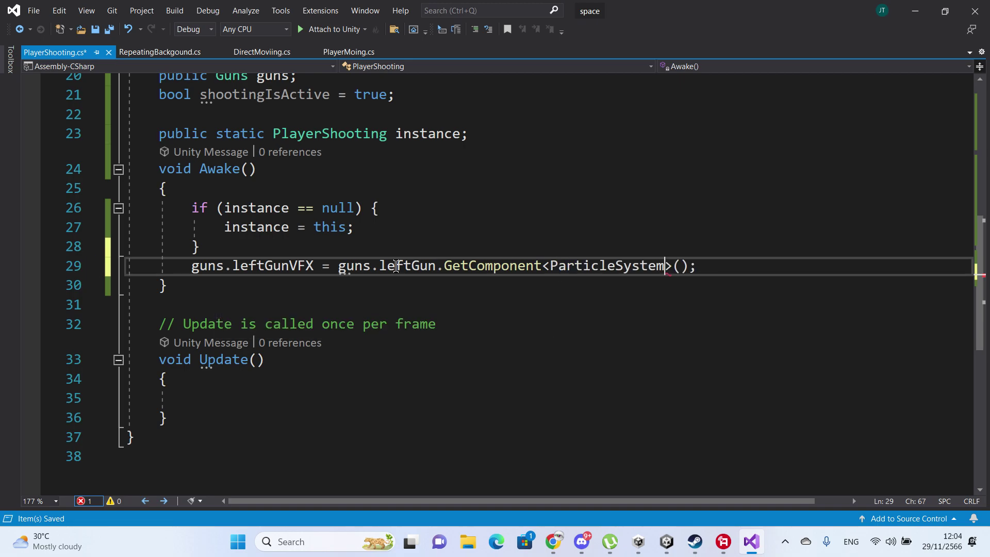
key("Right")
key("Right")
key("End")
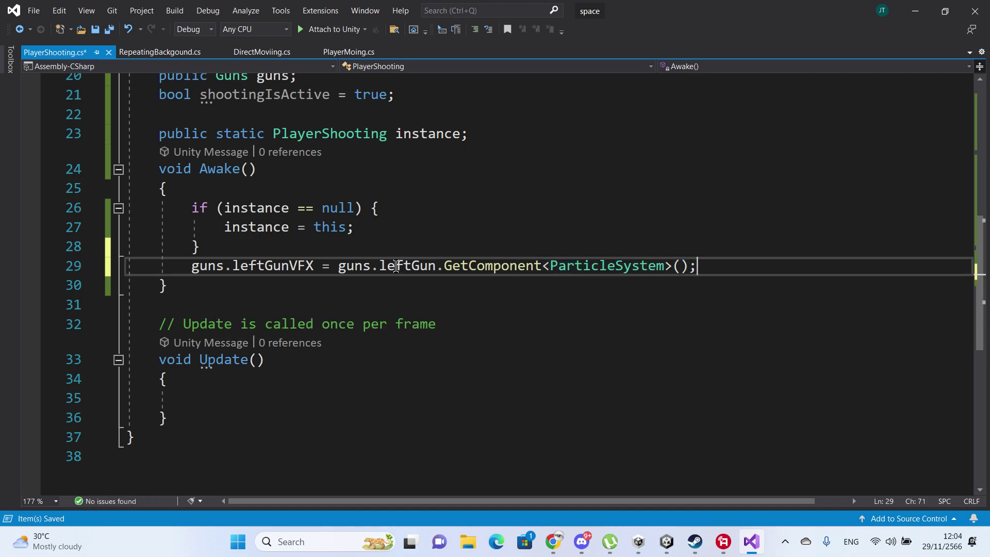
key("ctrl+shift+Left")
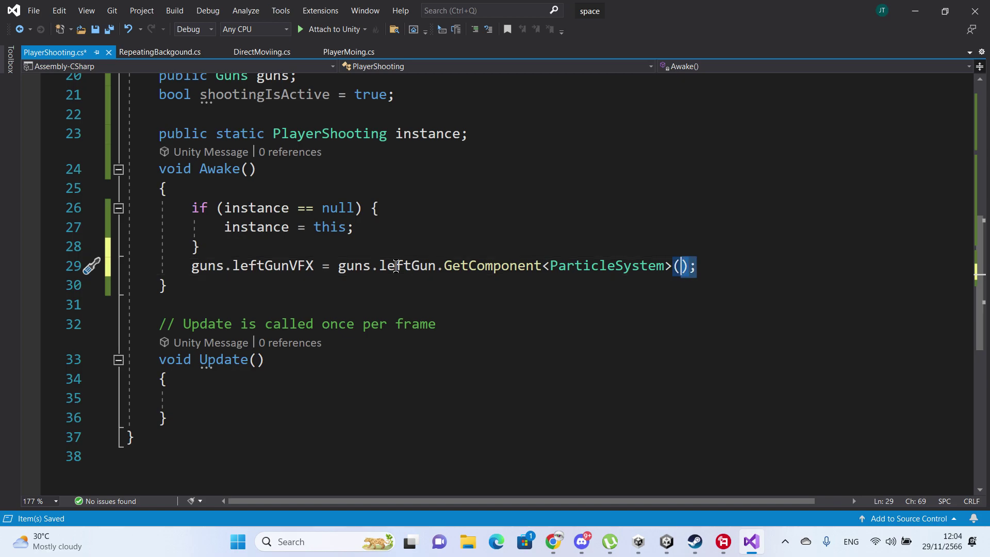
key("ctrl+shift+Left")
key("ctrl+shift+Left")
key("ctrl+shift+Left")
key("ctrl+shift+Left")
key("ctrl+shift+Left")
key("ctrl+shift+Left")
key("ctrl+shift+Left")
key("ctrl+shift+Left")
key("ctrl+shift+Left")
key("ctrl+shift+Left")
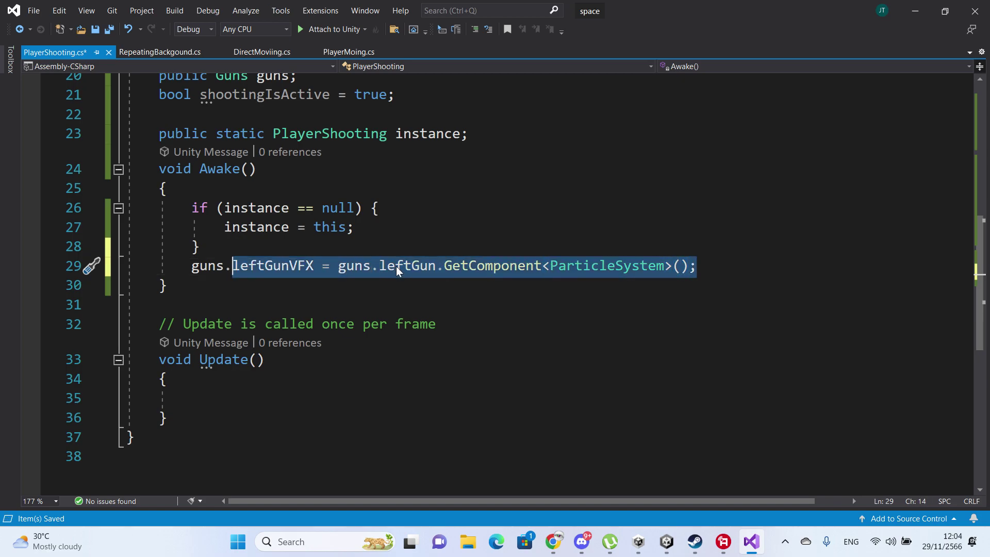
key("ctrl+shift+Left")
key("ctrl+shift+Left")
key("End")
- Paste two copies of the statement and rename the first copy's field to rightGunVFX
key("Return")
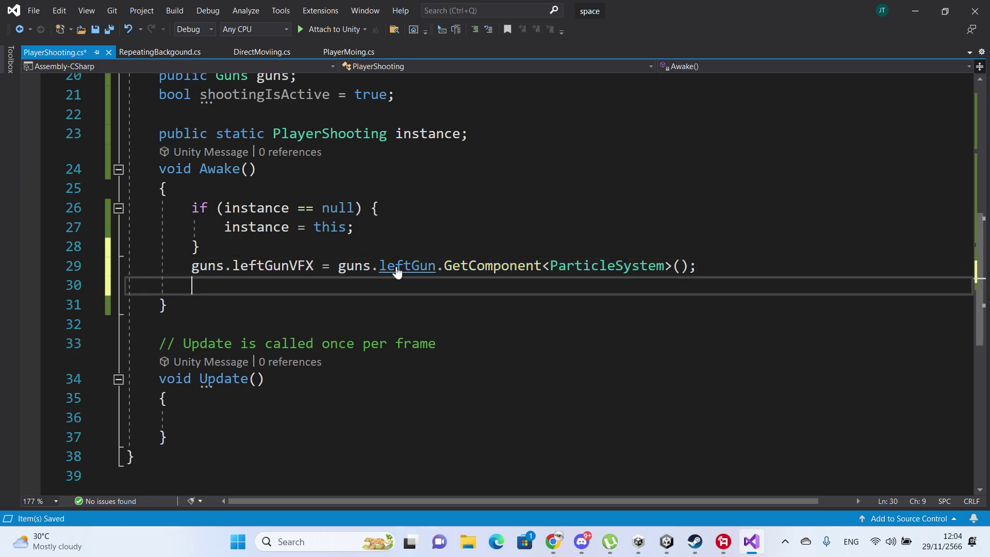
key("ctrl+v")
key("Return")
key("ctrl+v")
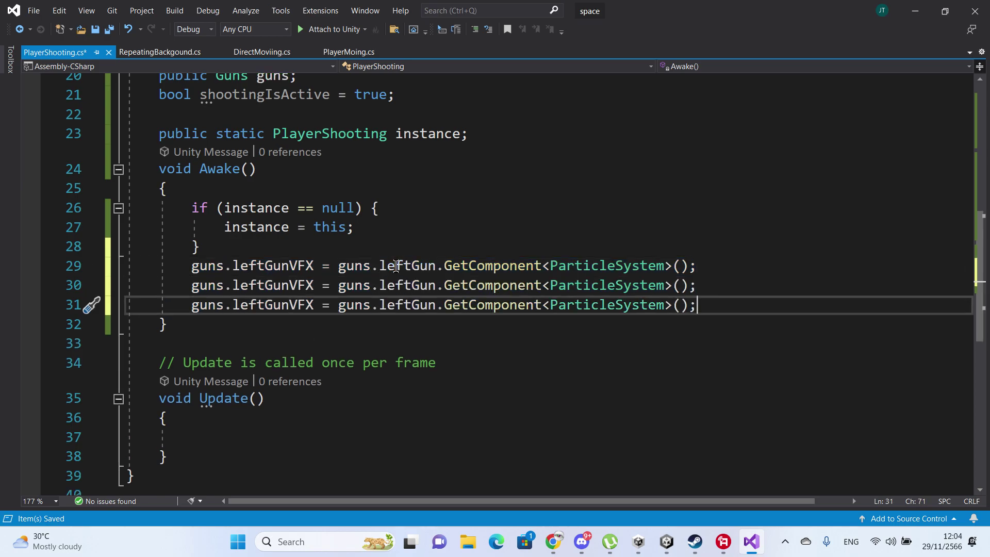
left_click(264, 287)
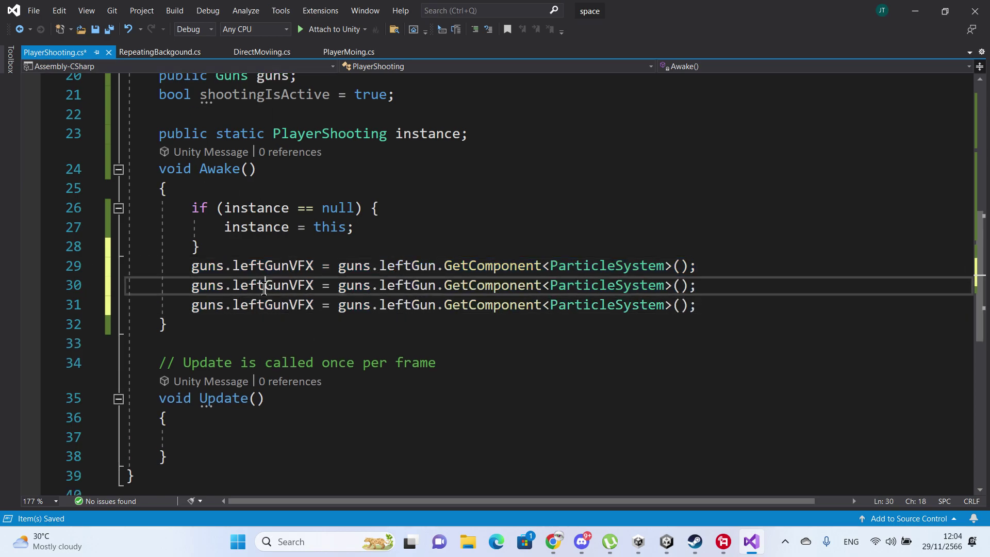
key("BackSpace")
key("BackSpace")
key("BackSpace")
key("BackSpace")
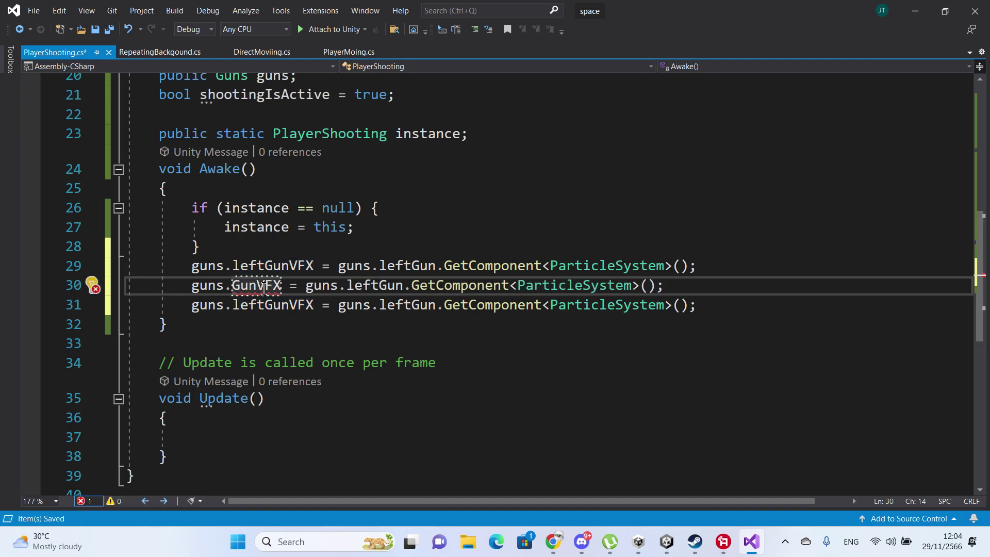
type("right")
- Turn the second copy into guns.centerGunVFX = guns.centerGun.GetComponent<ParticleSystem>();
key("Down")
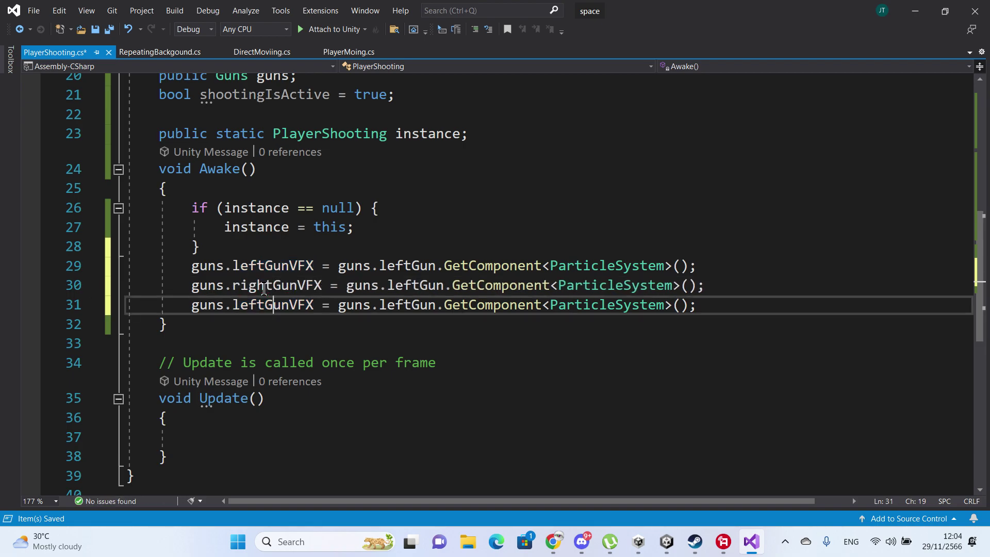
key("BackSpace")
key("BackSpace")
key("BackSpace")
key("BackSpace")
key("BackSpace")
type("c")
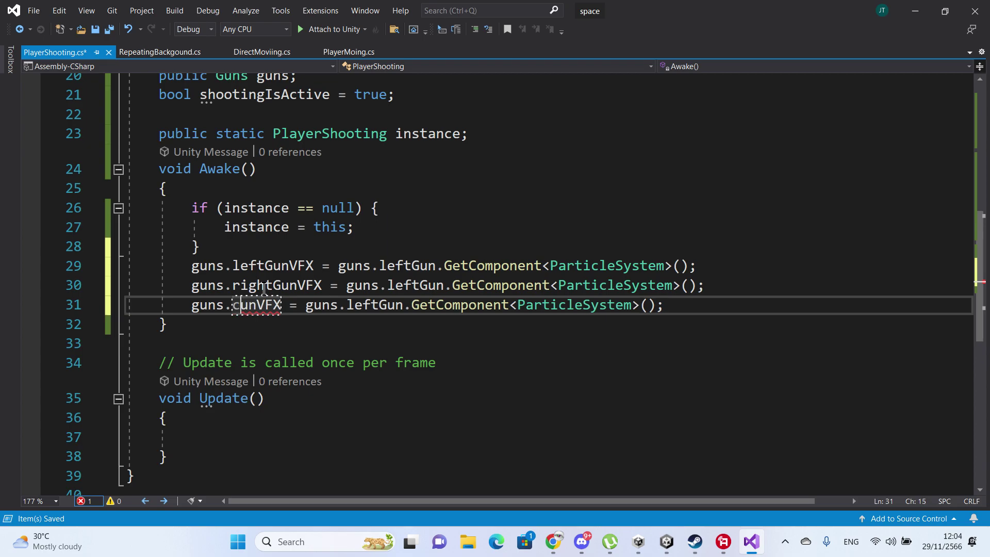
type("enter")
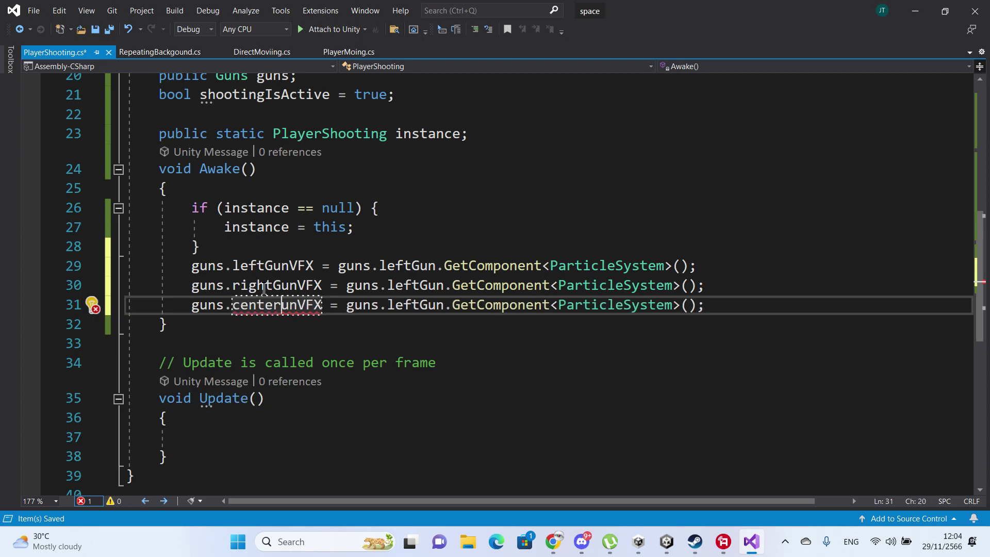
type("G")
key("Right")
key("Right")
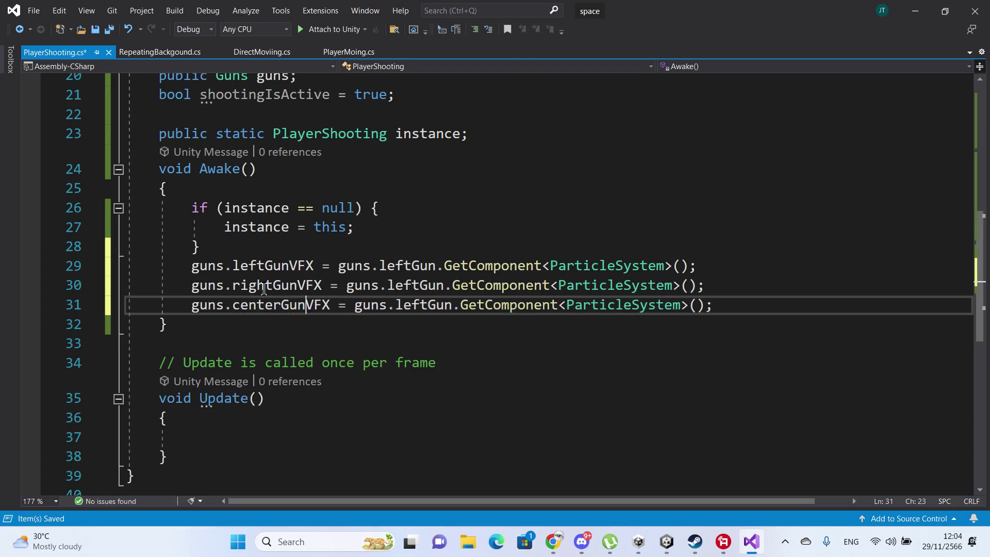
key("BackSpace")
key("BackSpace")
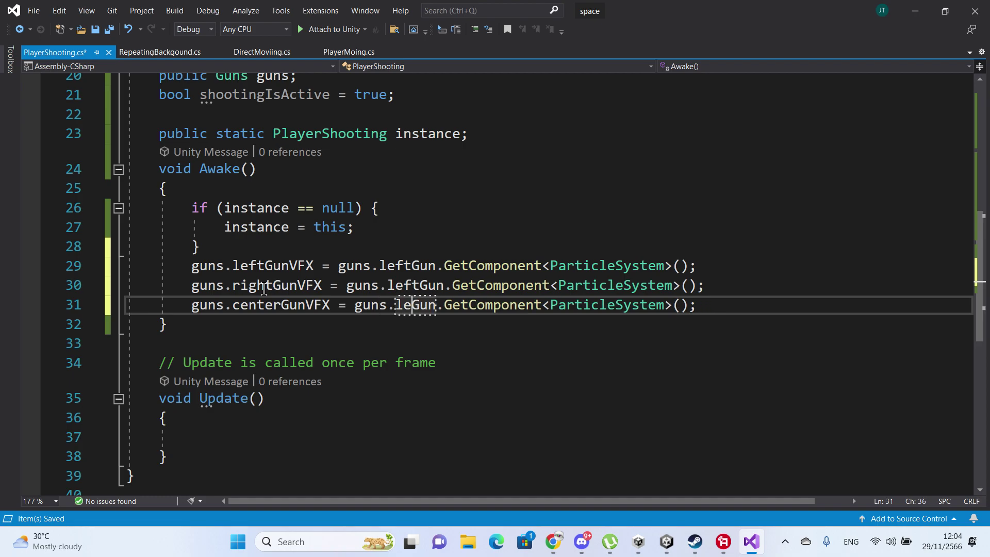
key("BackSpace")
key("BackSpace")
type("ce")
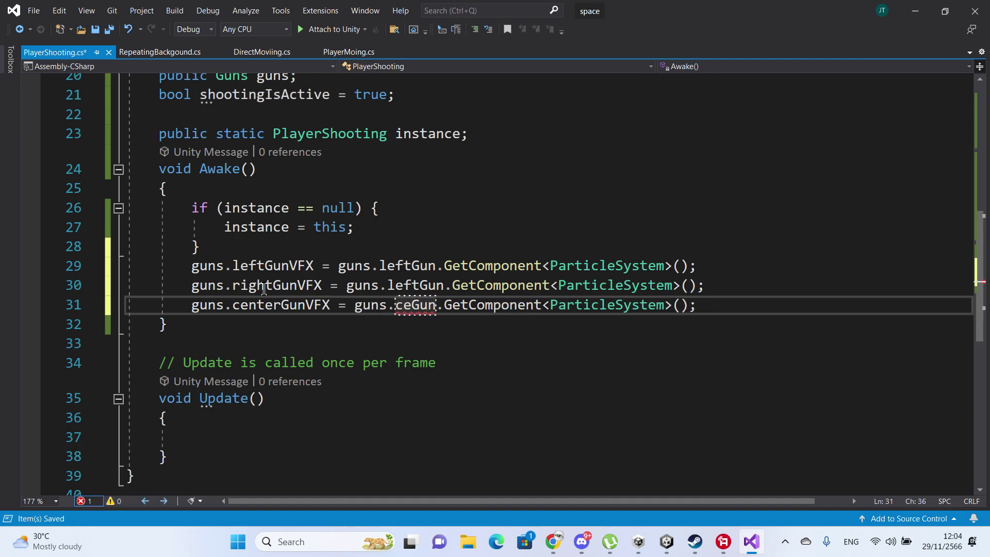
type("nter")
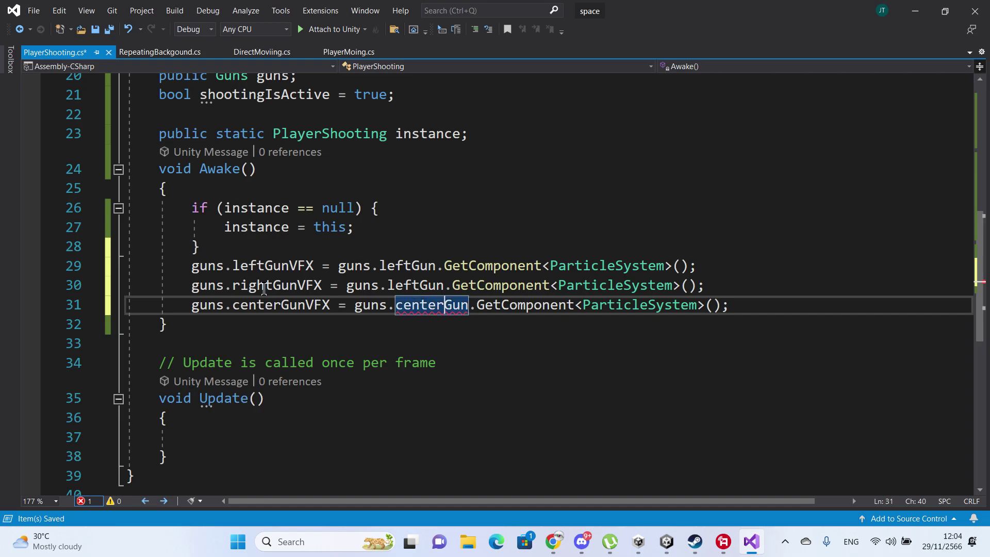
- Change the rightGunVFX line's source to guns.rightGun and save the script
key("Up")
key("Left")
key("Left")
key("BackSpace")
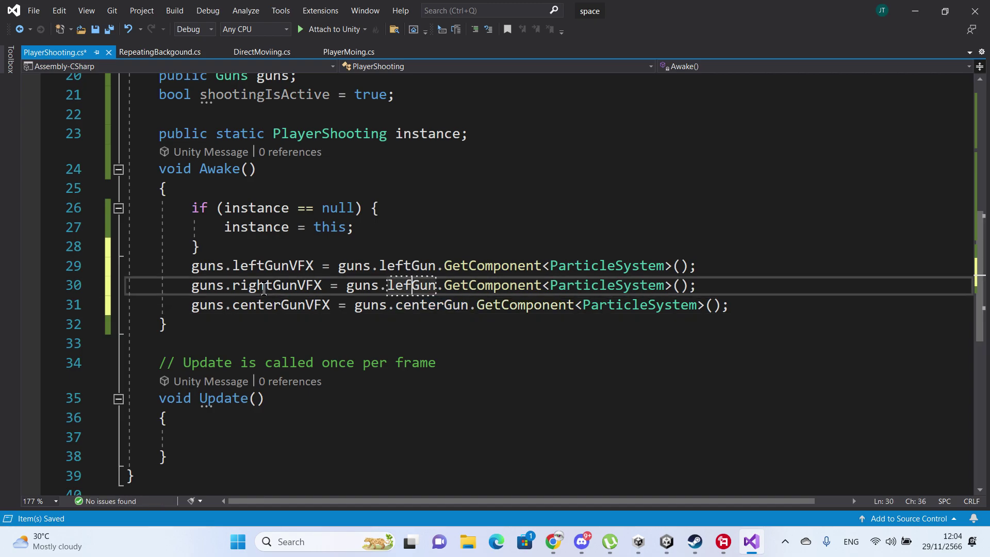
key("BackSpace")
key("BackSpace")
key("BackSpace")
type("rig")
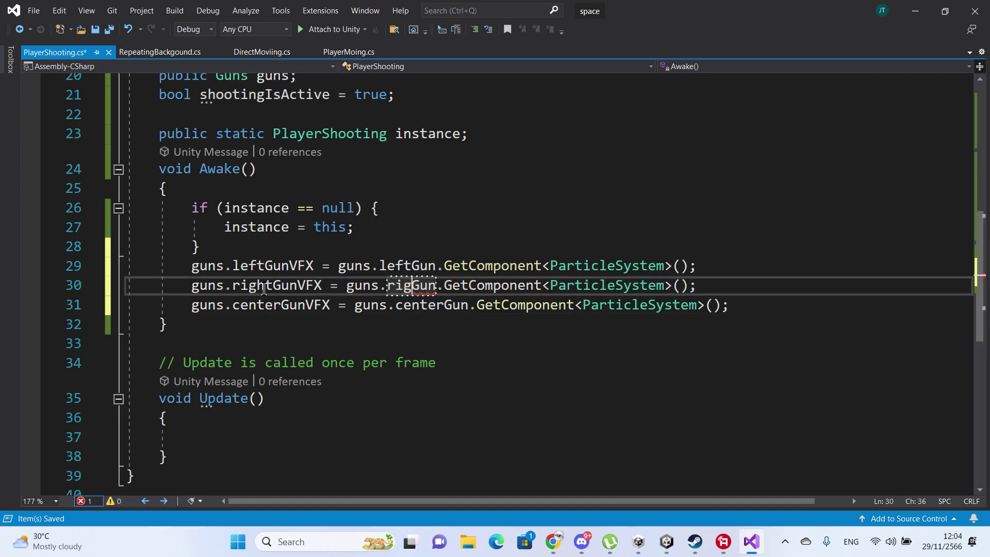
type("ht")
key("ctrl+s")
- Review the three ParticleSystem assignments, then place the cursor on the empty line in Update()
left_click(481, 247)
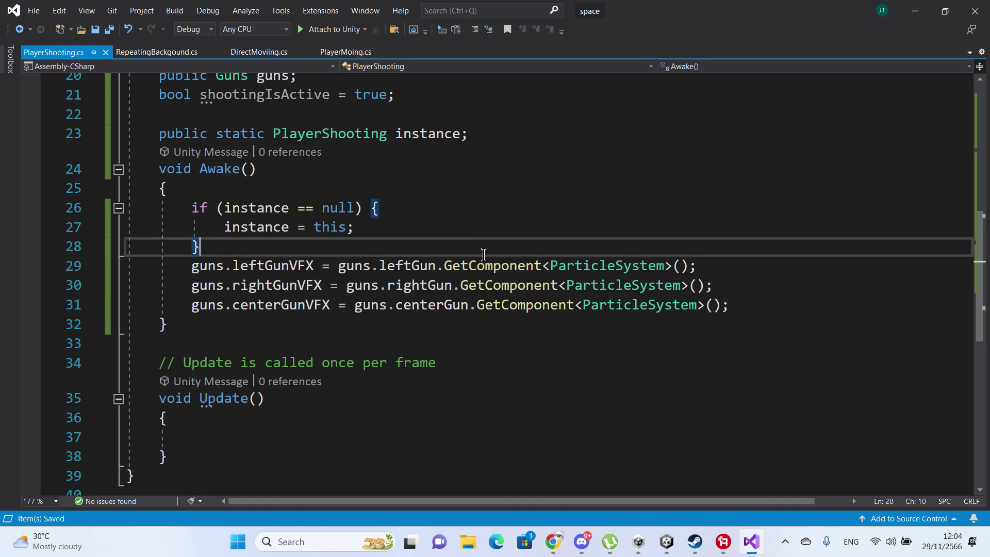
left_click(233, 266)
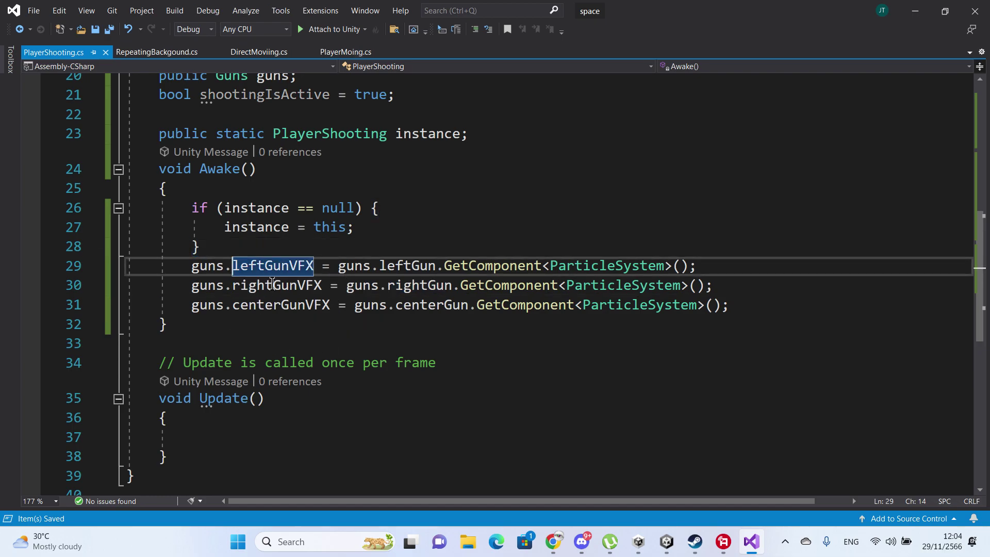
left_click(258, 309)
left_click(758, 289)
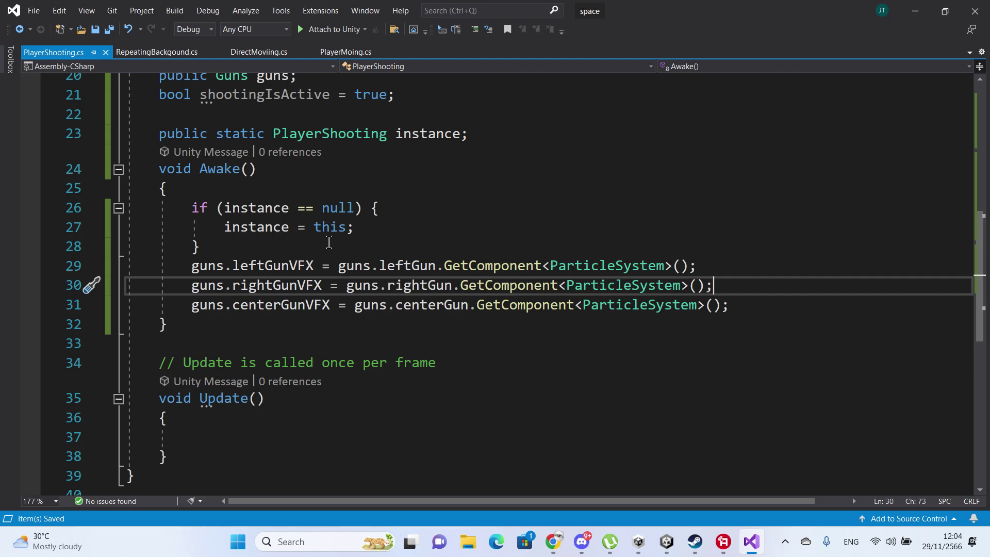
left_click(273, 266)
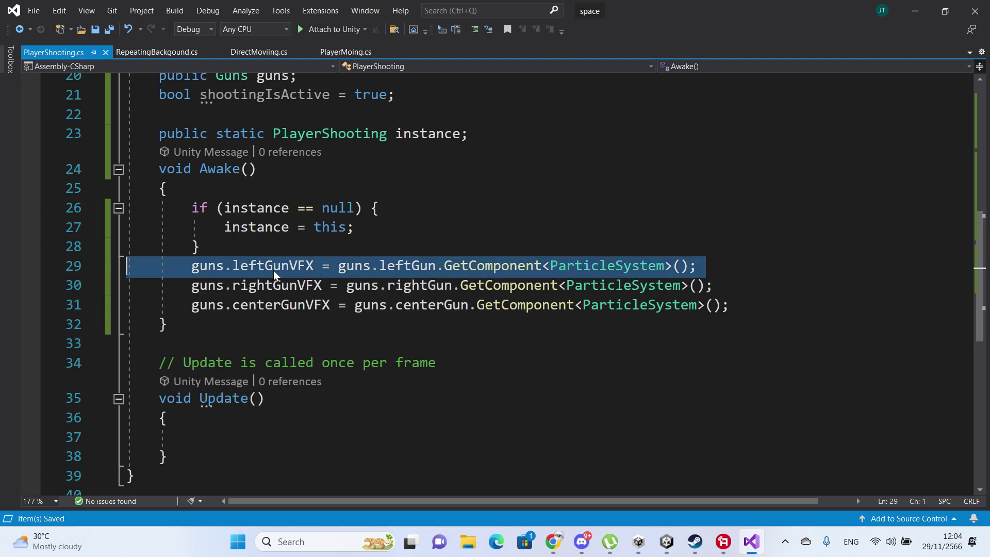
double_click(296, 286)
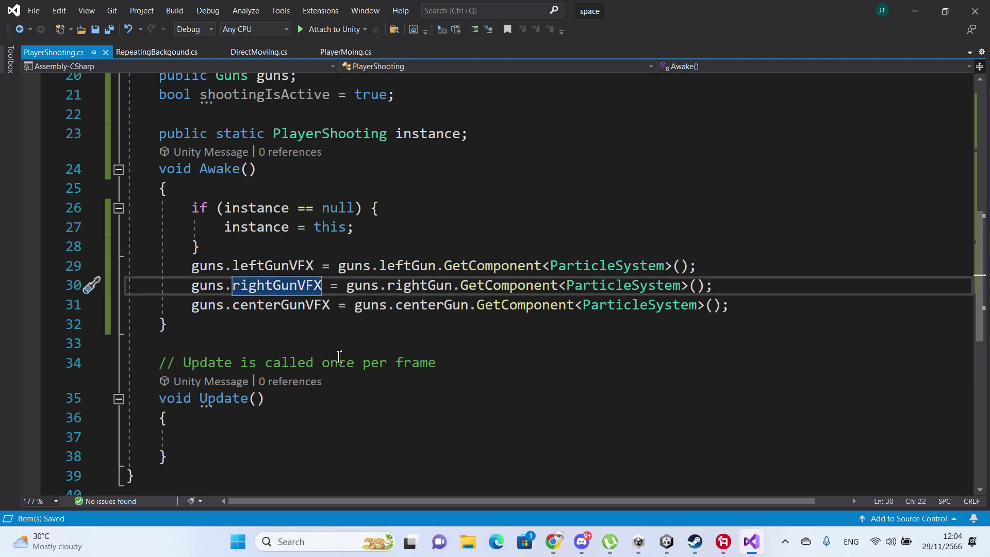
double_click(234, 266)
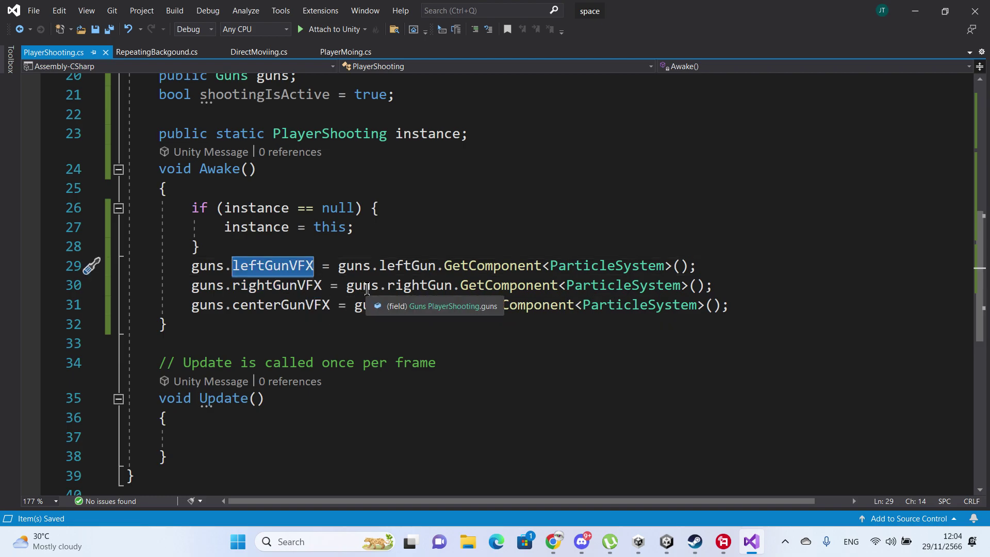
scroll(367, 288, "down", 1)
left_click(299, 361)
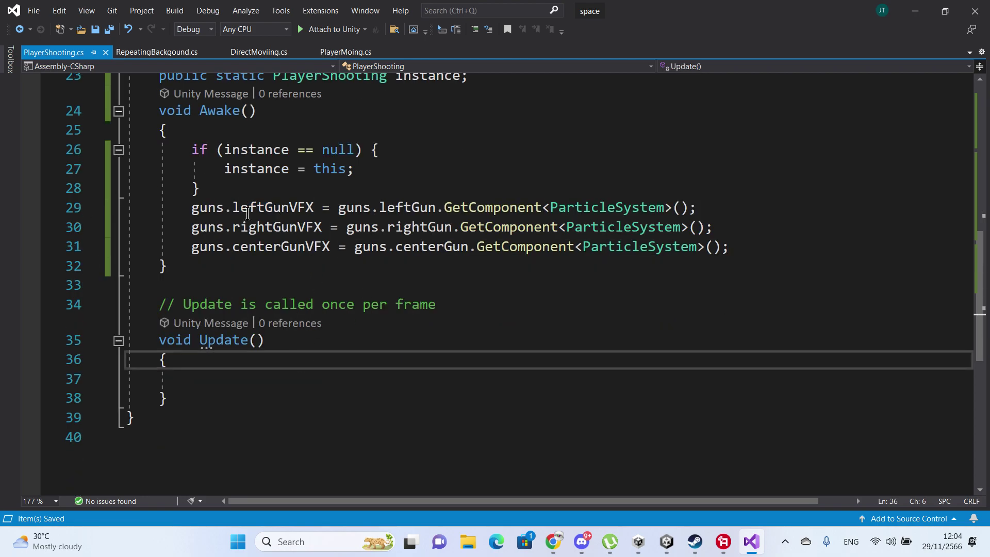
mouse_move(192, 207)
left_mouse_down()
mouse_move(767, 200)
mouse_move(766, 247)
left_mouse_up()
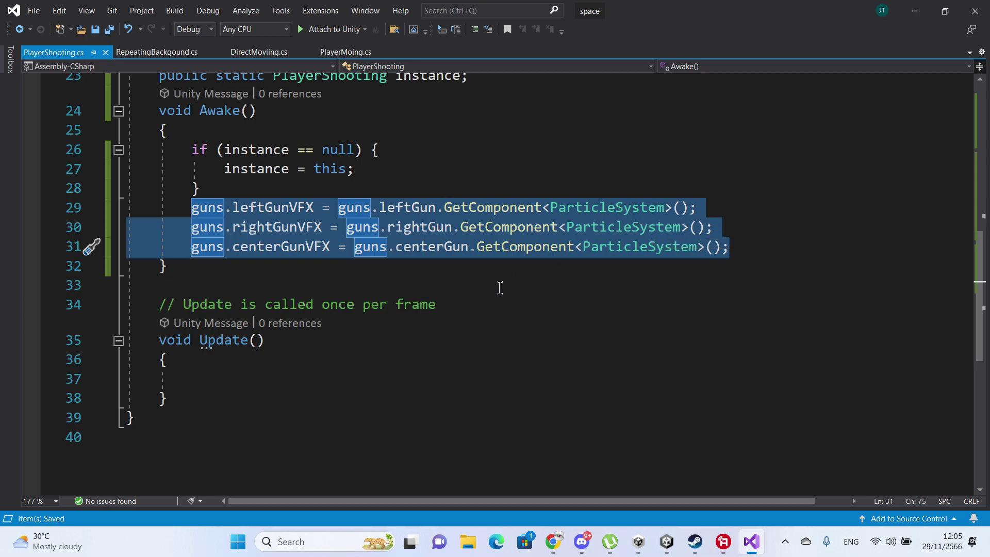
left_click(271, 380)
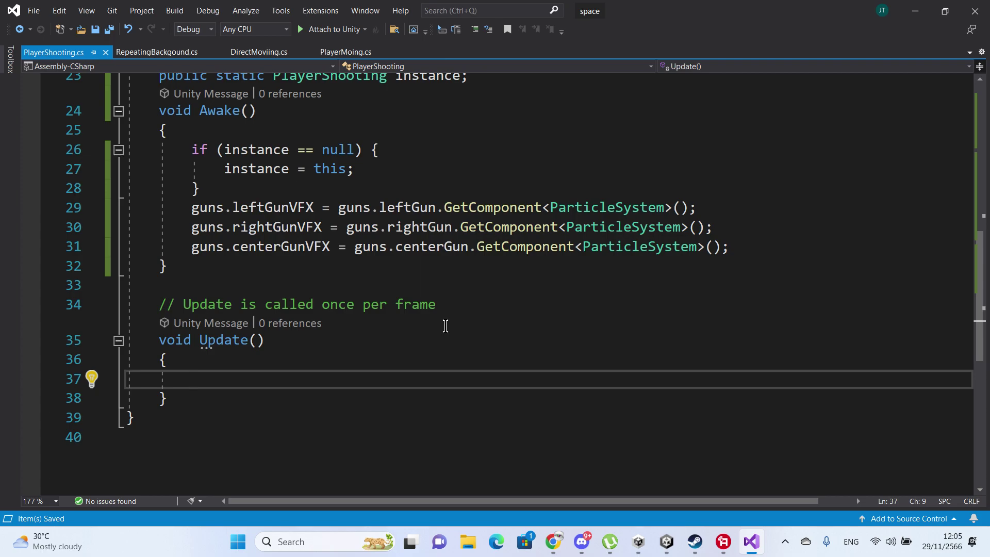
- Add an if (shootingIsActive) { } block inside Update()
type("if ")
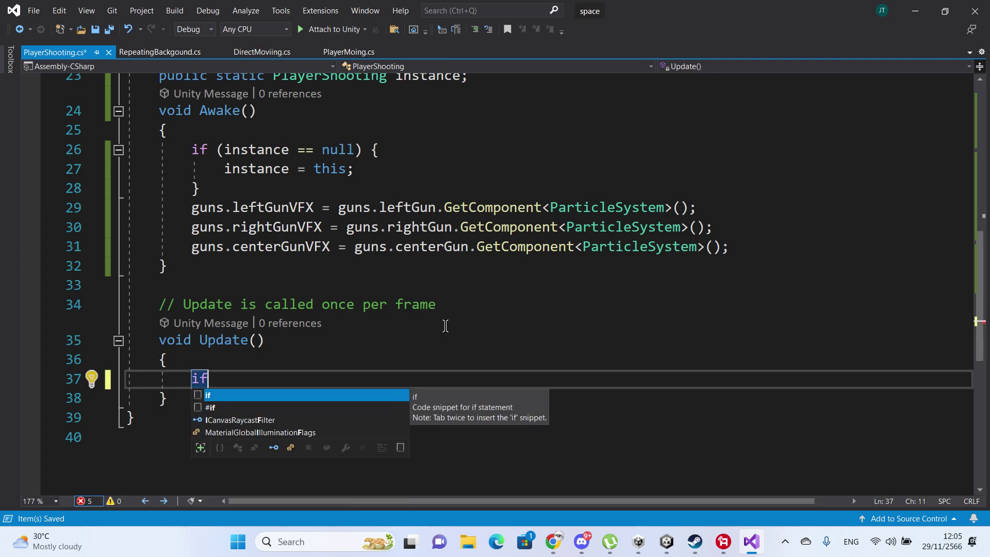
type("() ")
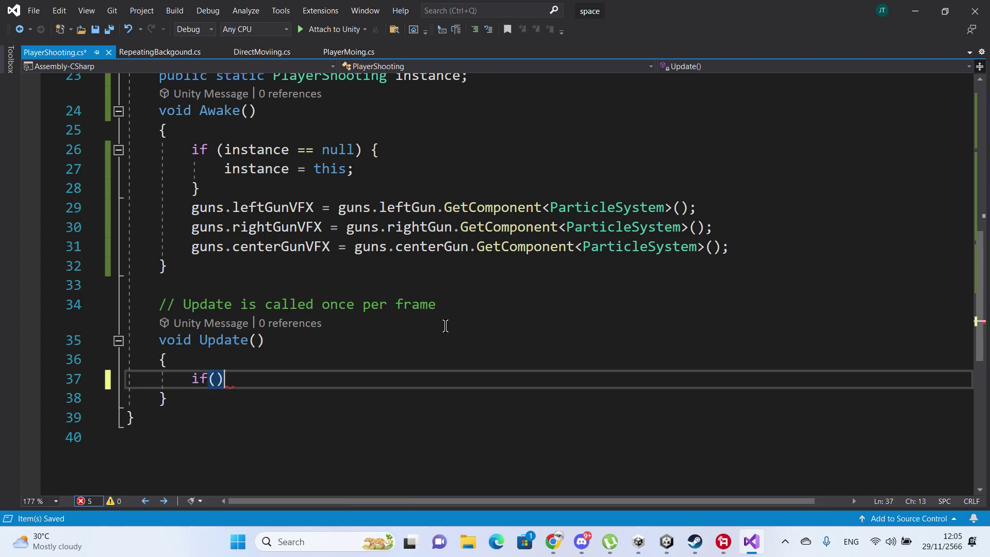
type(";")
key("Left")
key("Left")
key("Left")
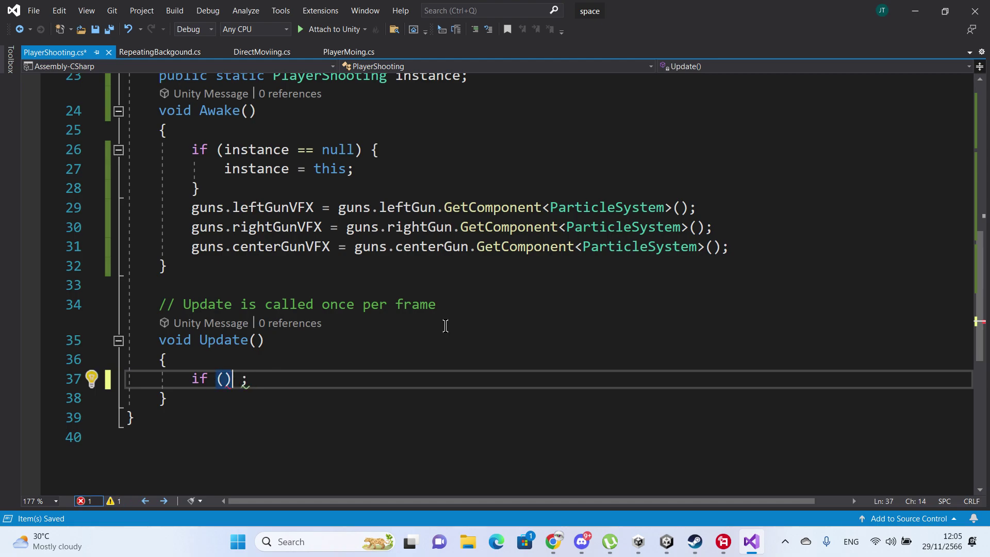
type("is")
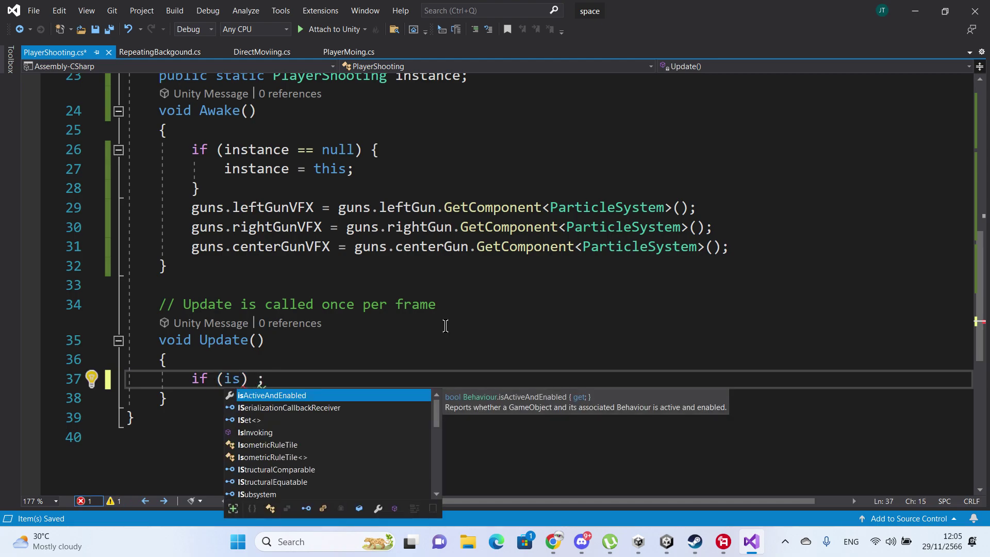
type("s")
key("BackSpace")
key("BackSpace")
key("BackSpace")
type("Sh")
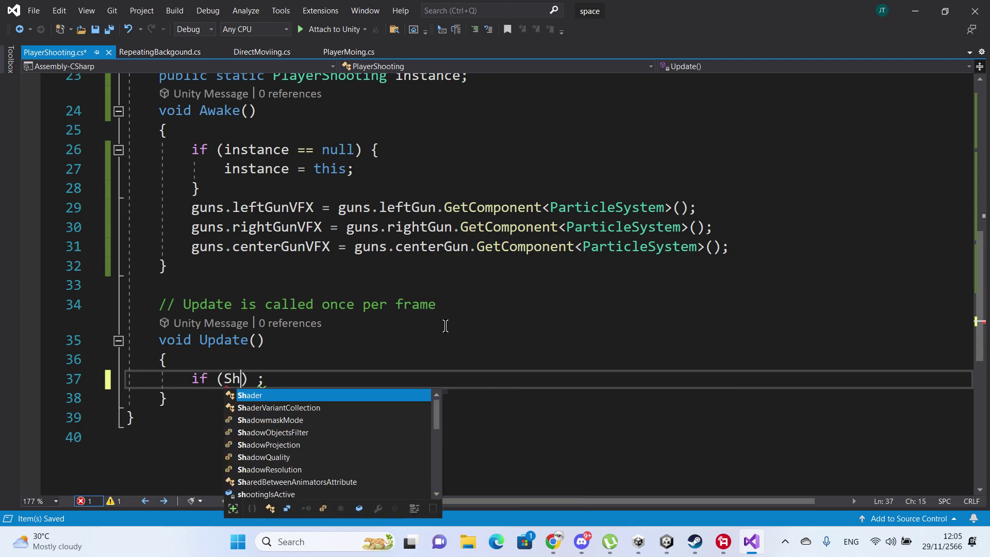
type("oo")
key("Tab")
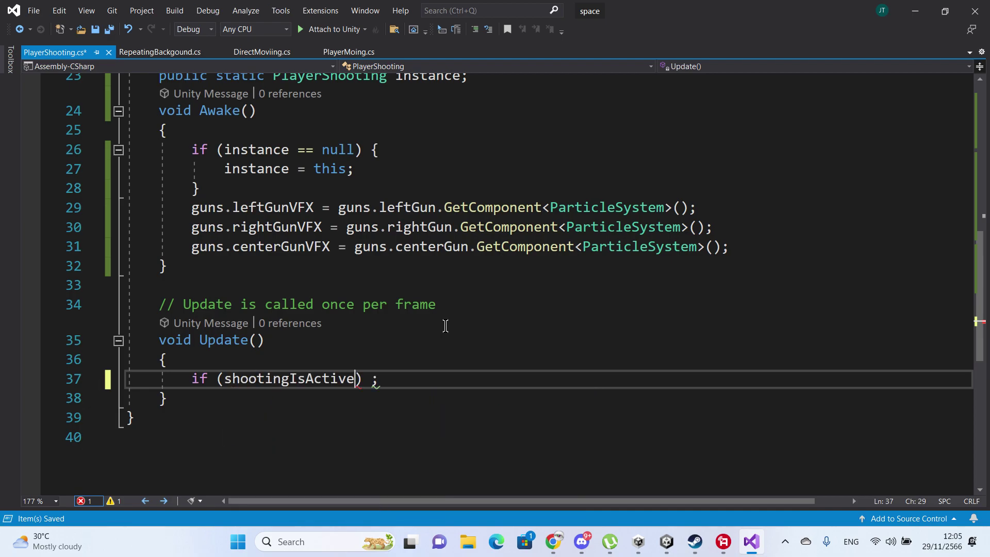
key("Right")
key("Delete")
key("Delete")
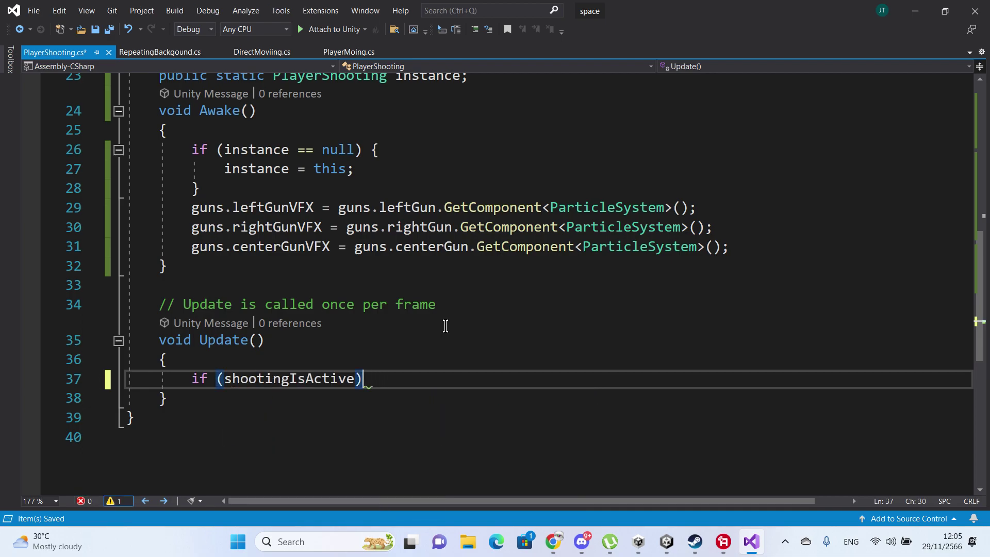
type("{")
key("Return")
key("Return")
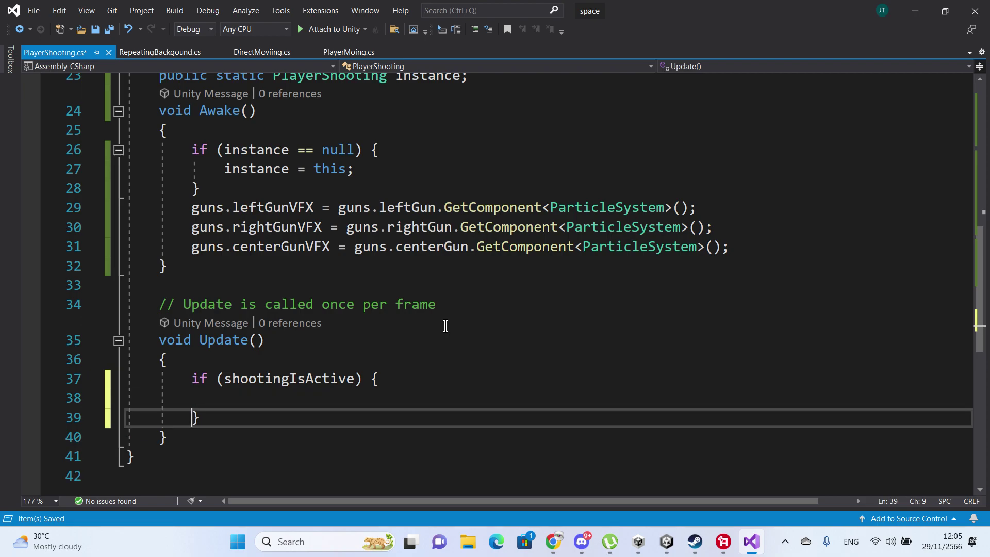
key("Up")
key("Tab")
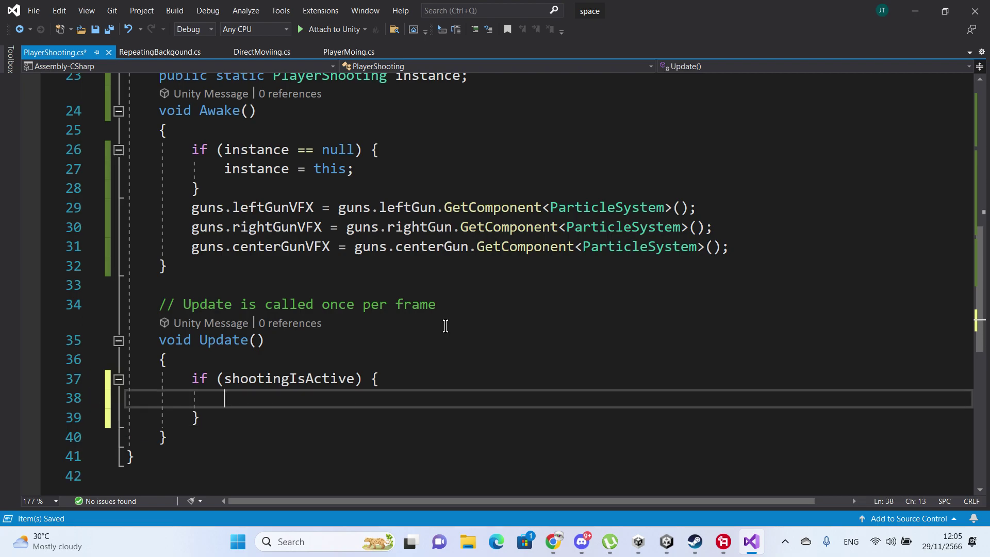
- Inside it, write if (Time.time > nextFire) { and open its empty block
type("if(")
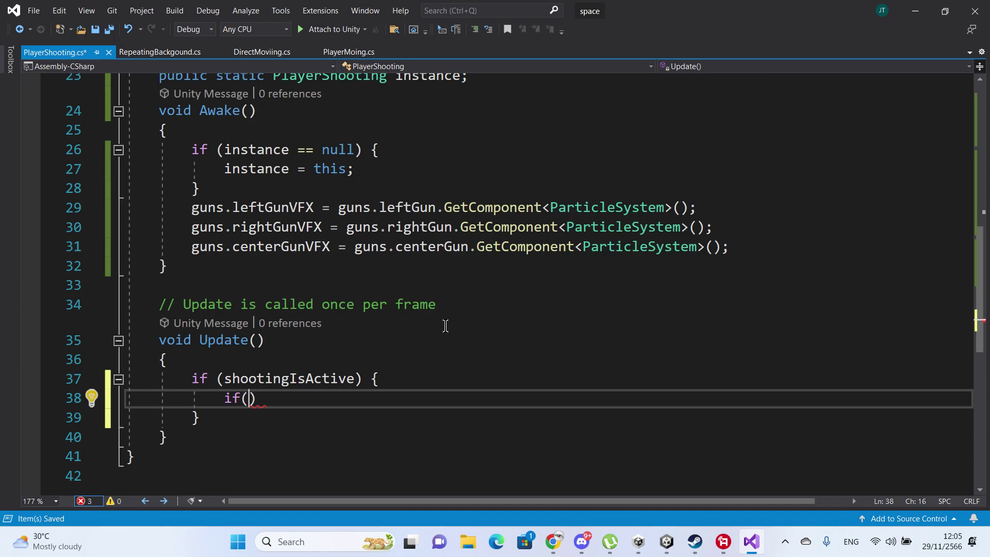
type("Ti")
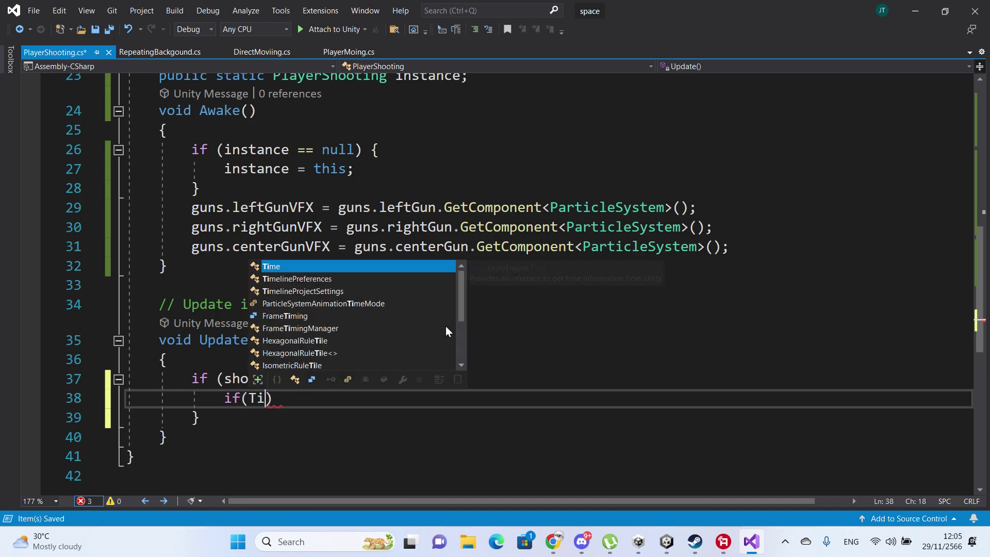
type("me.")
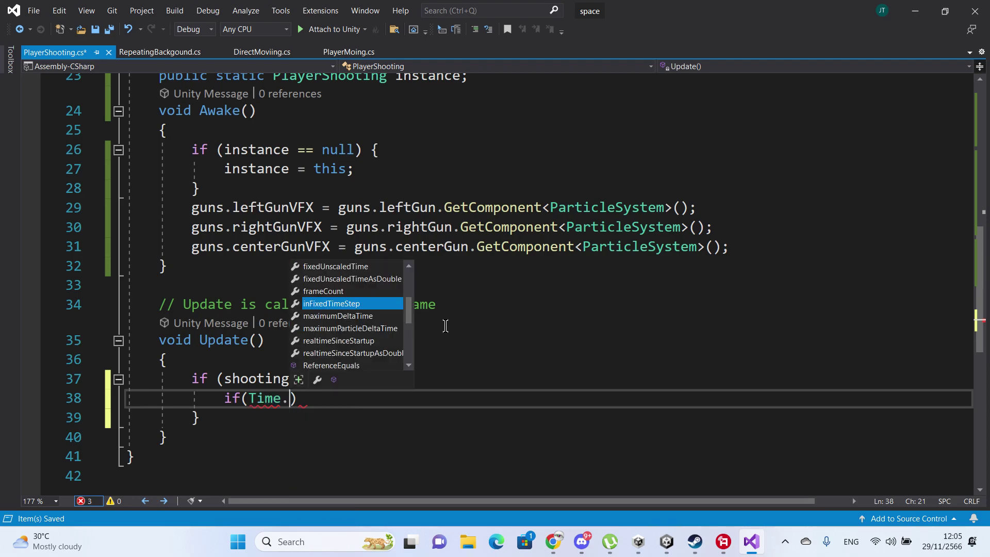
type("t")
key("Escape")
type("ime ")
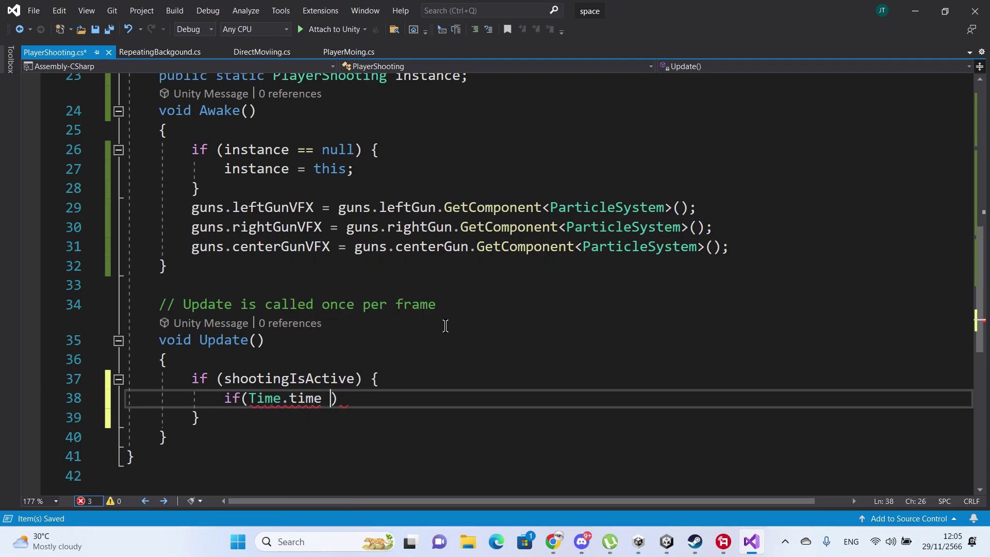
type("> ")
type("ne")
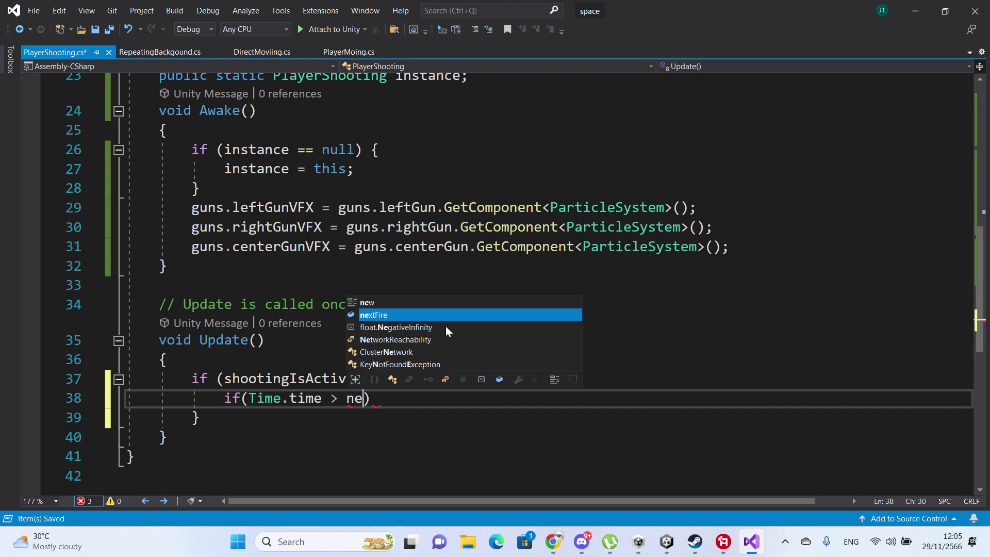
type("x")
key("Tab")
type(")")
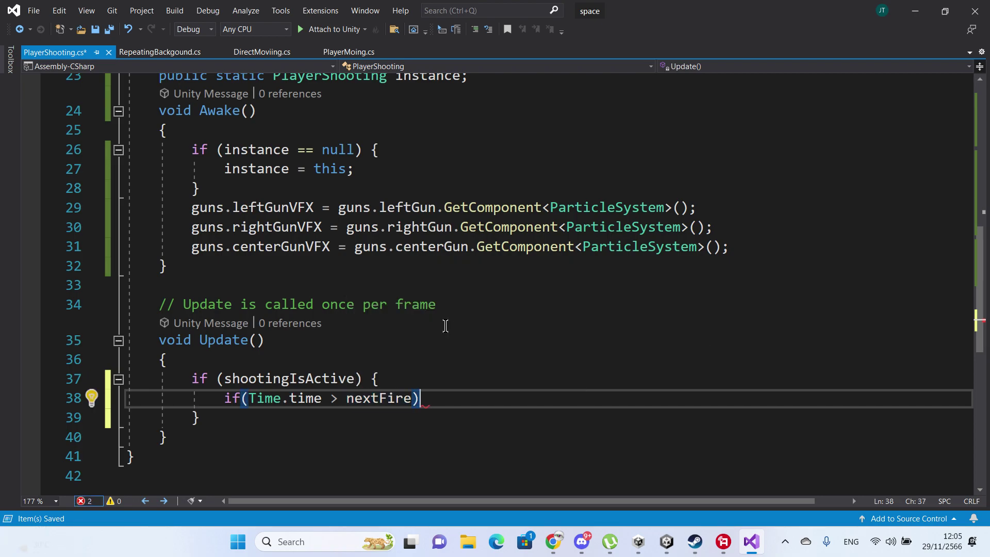
type(" {")
key("Return")
key("Return")
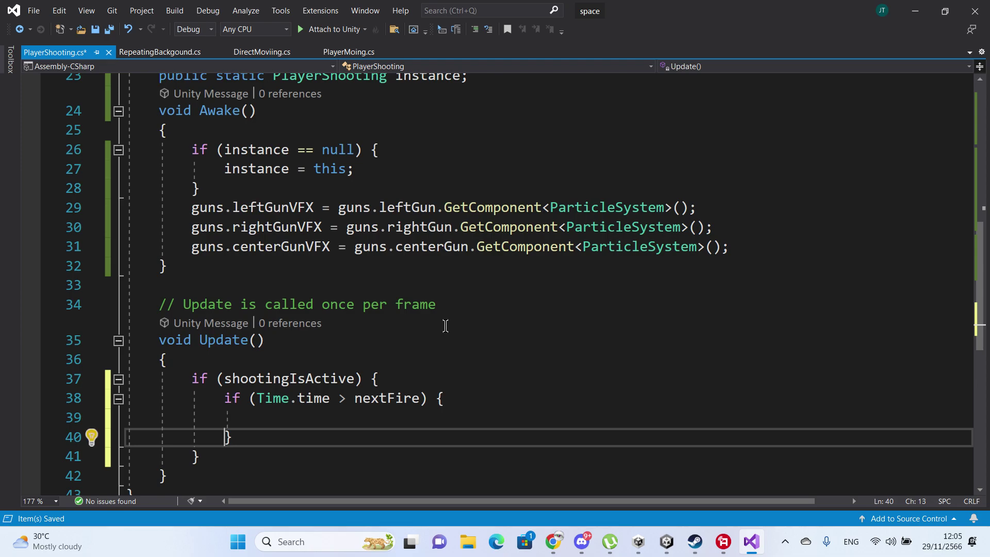
- Add a // shoot comment inside the nextFire block and save
key("Up")
key("Tab")
type("// ")
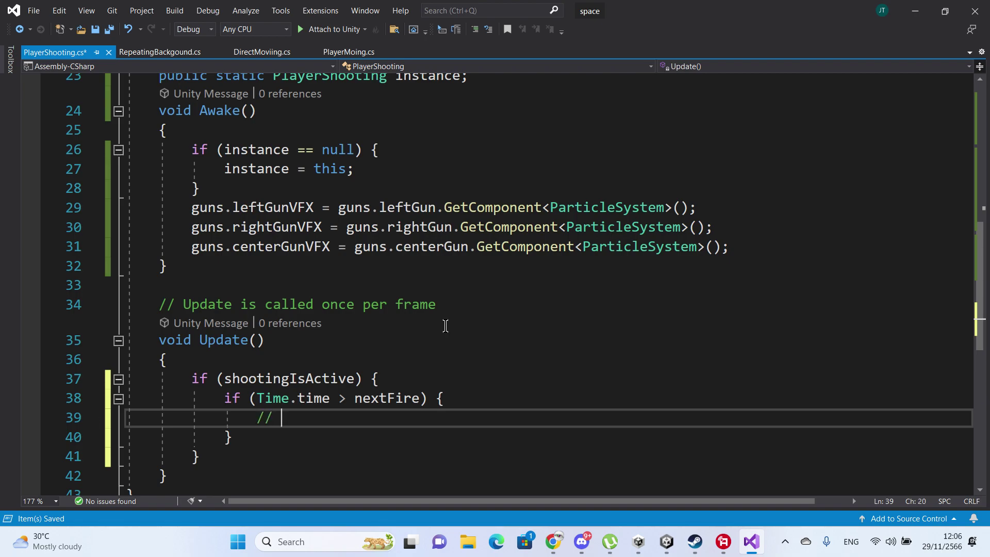
type("shoot")
key("ctrl+s")
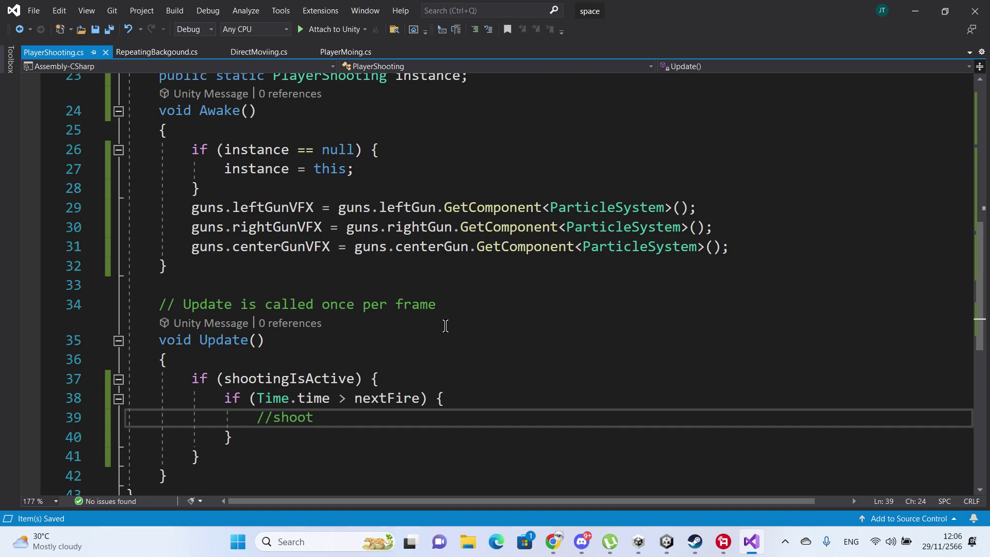
- Below the comment, write nextFire = Time.time + 1/fireRate; and save
key("Return")
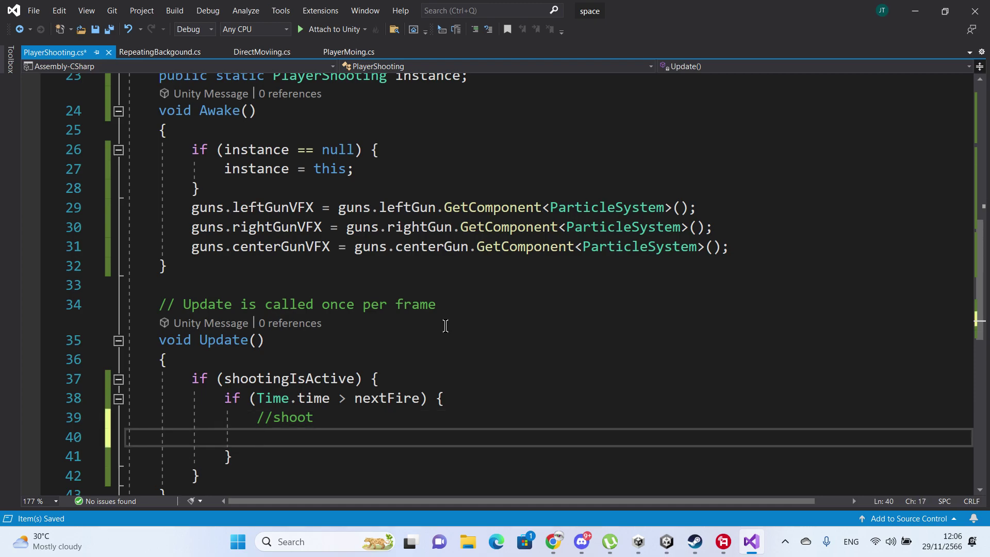
type("next")
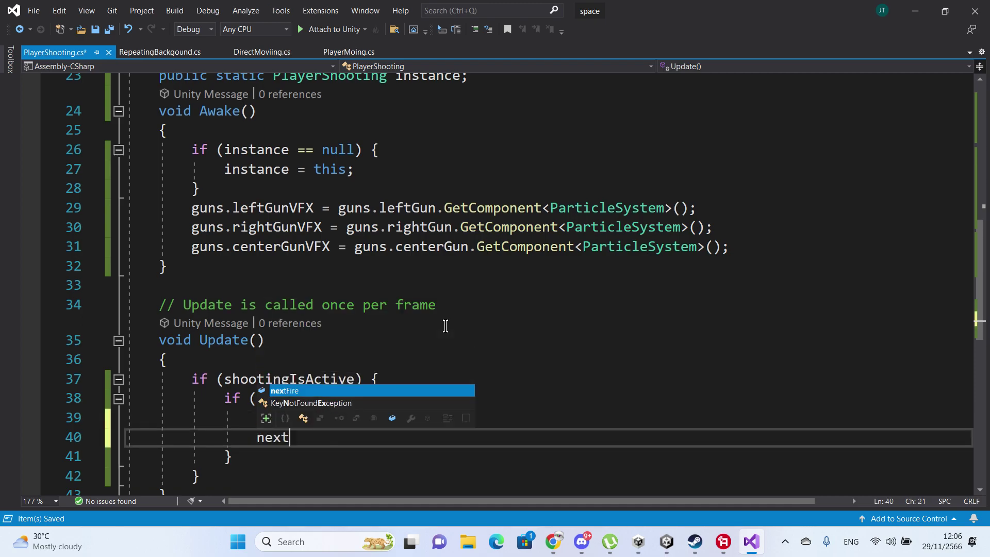
key("Tab")
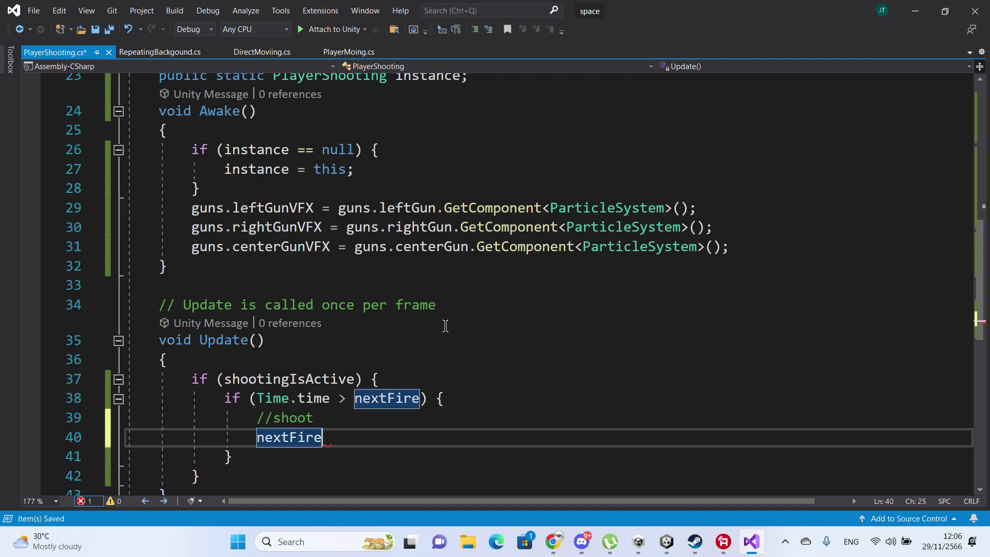
type(" = Ti")
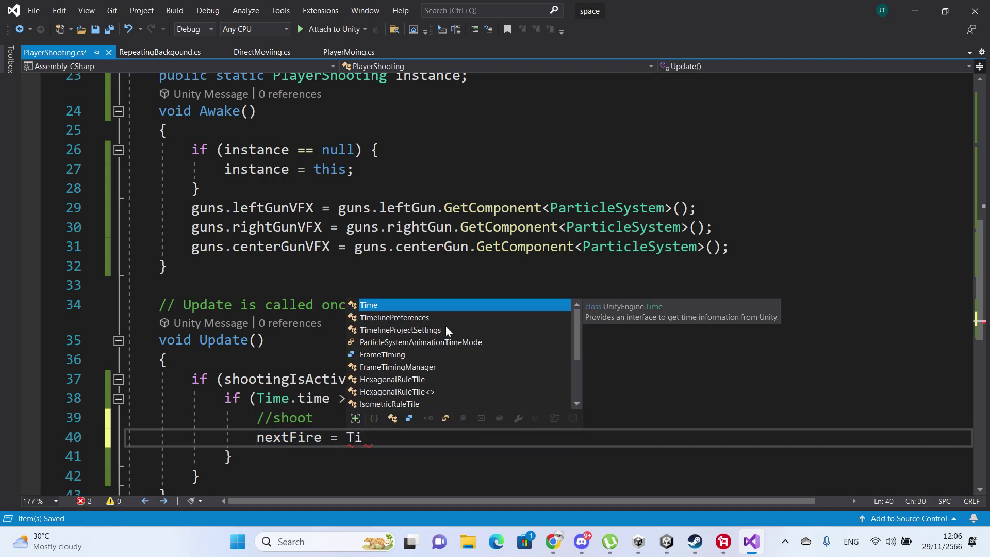
key("Tab")
type(",")
key("BackSpace")
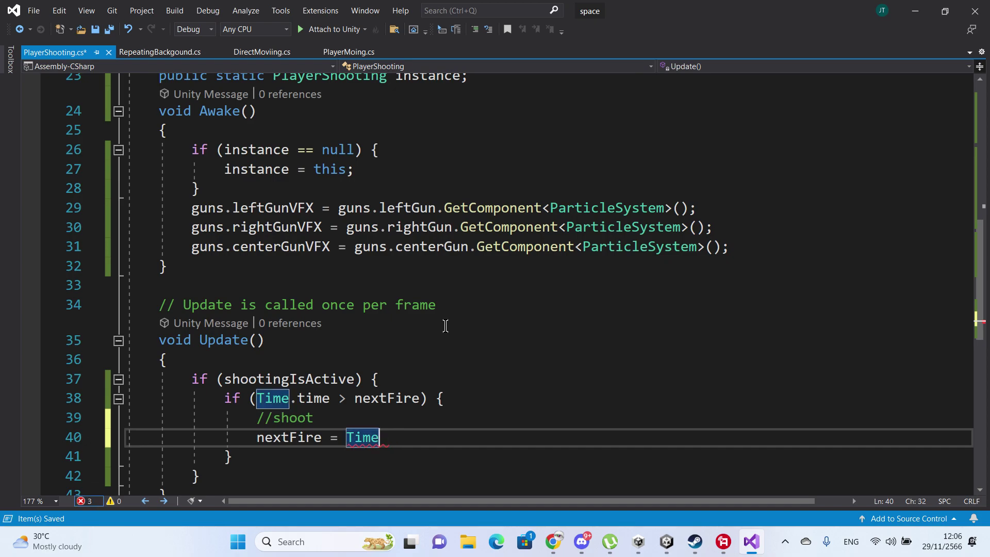
type(".t")
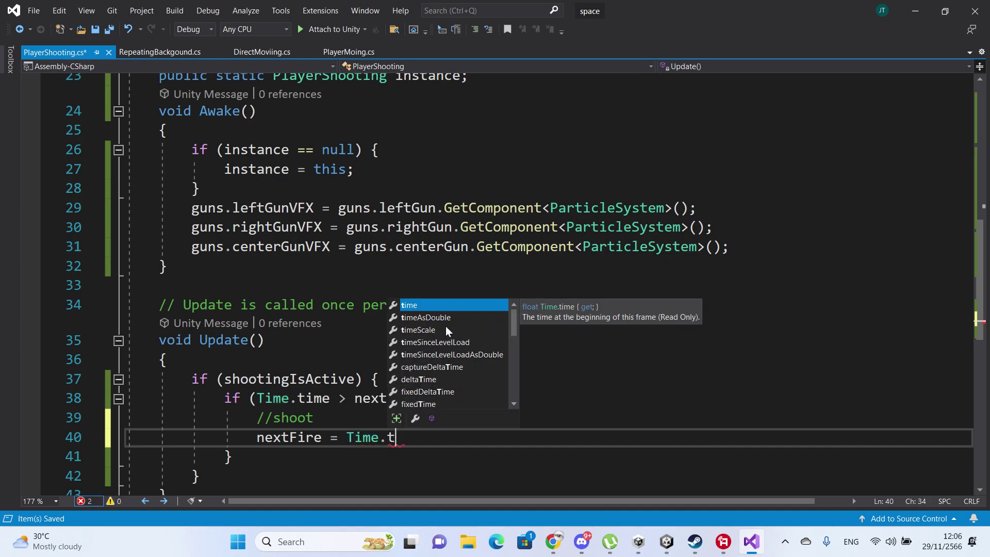
key("Tab")
type("+")
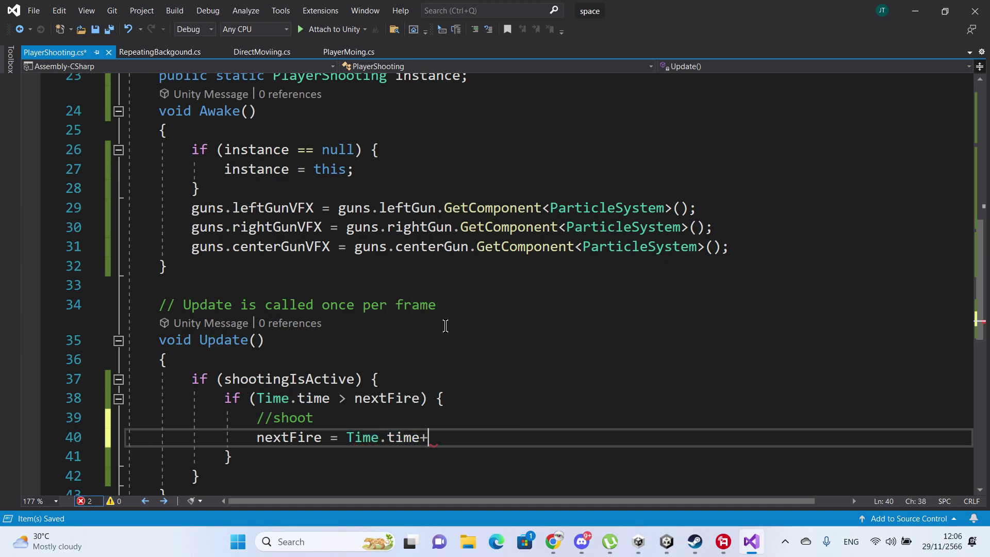
type("1/")
type("fire")
key("Tab")
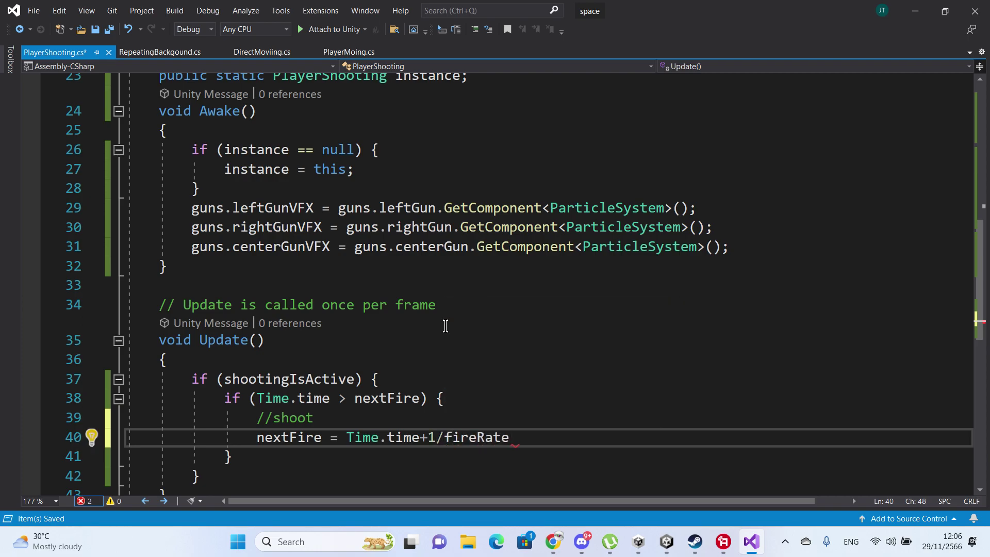
type(";")
key("ctrl+s")
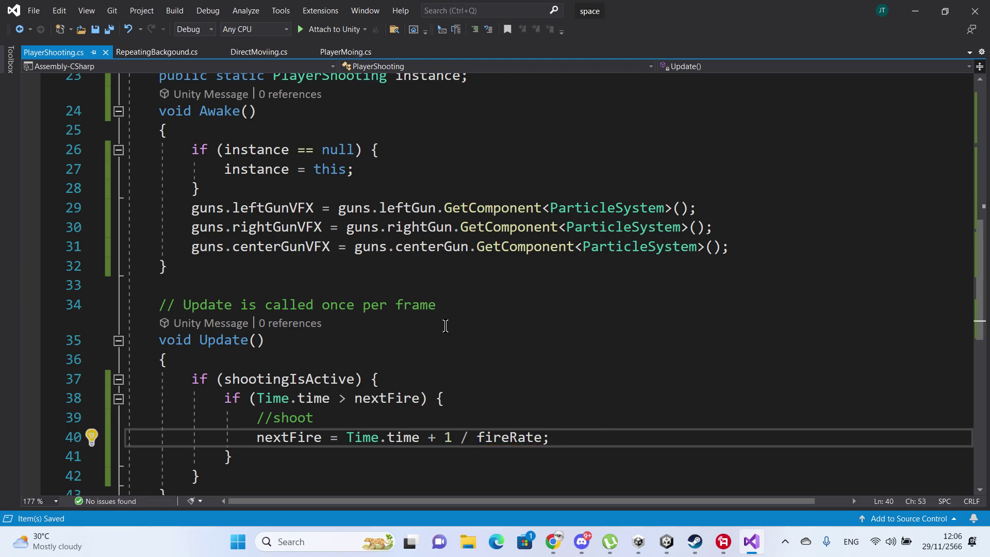
scroll(419, 342, "down", 1)
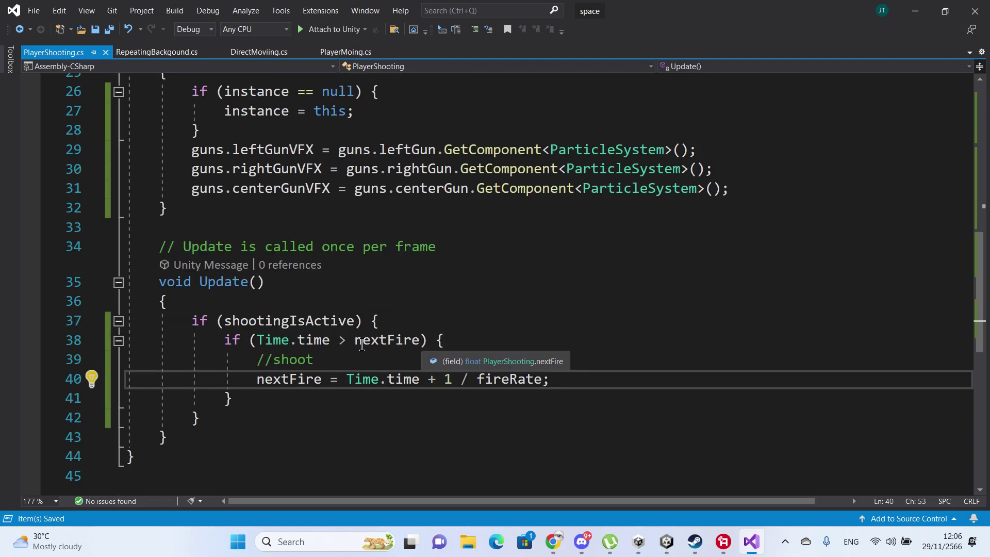
left_click(379, 340)
double_click(379, 340)
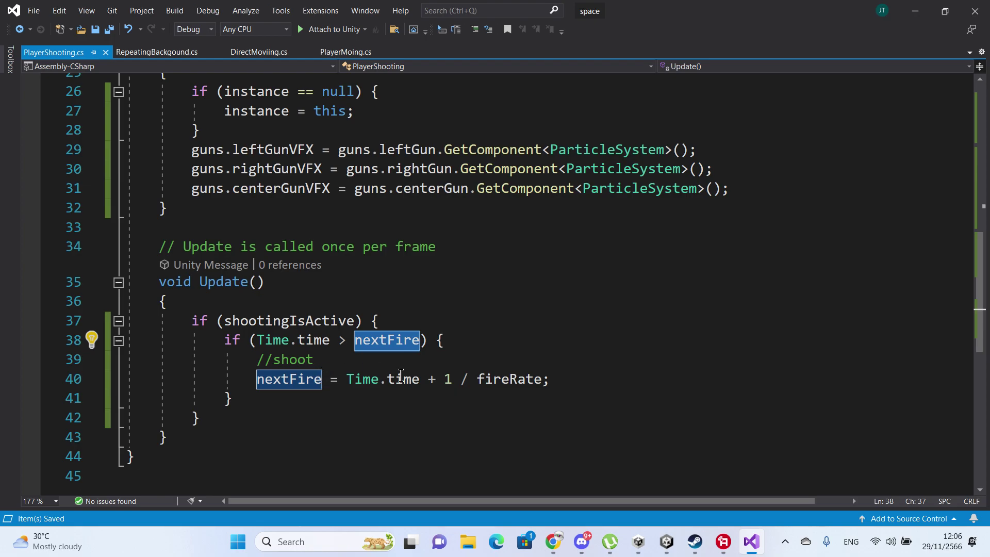
left_click(518, 379)
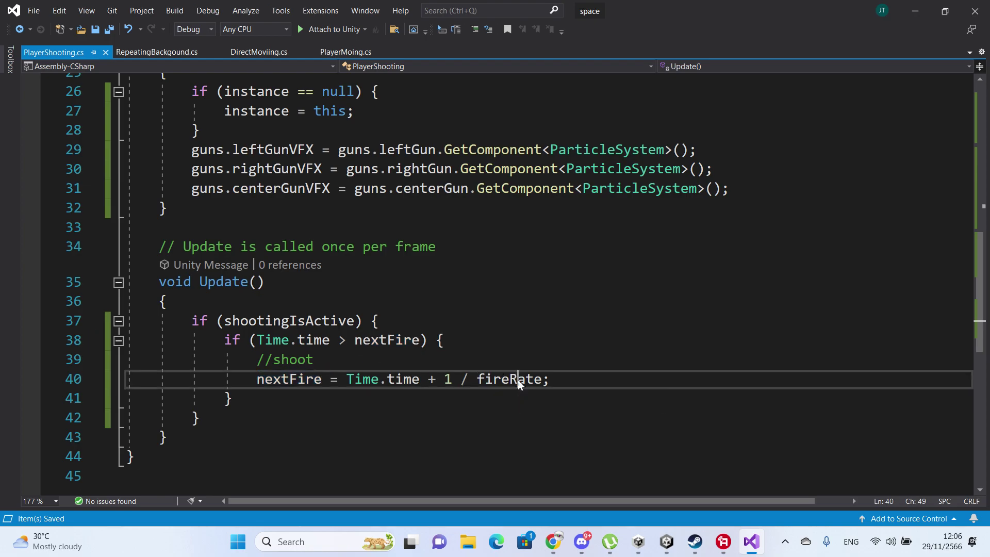
double_click(517, 380)
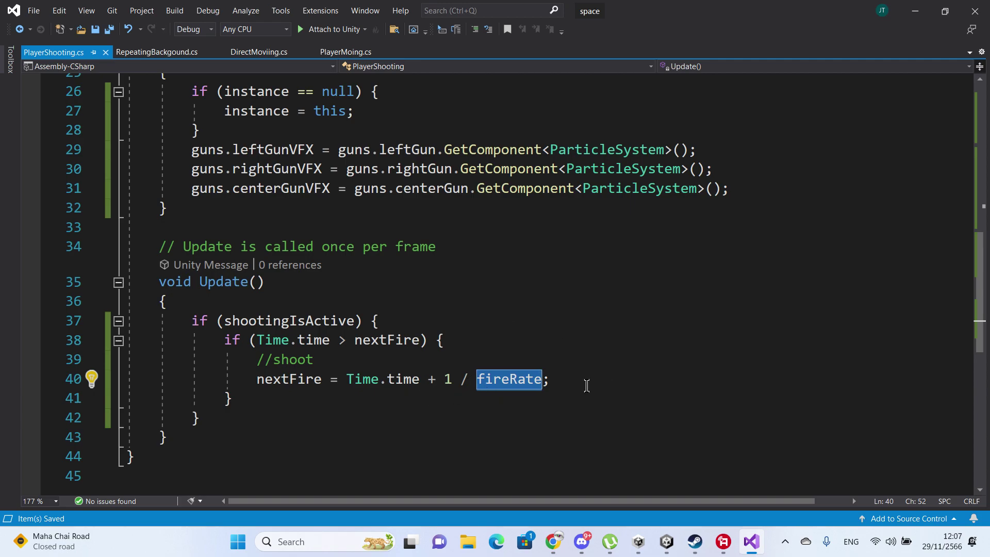
scroll(586, 386, "up", 5)
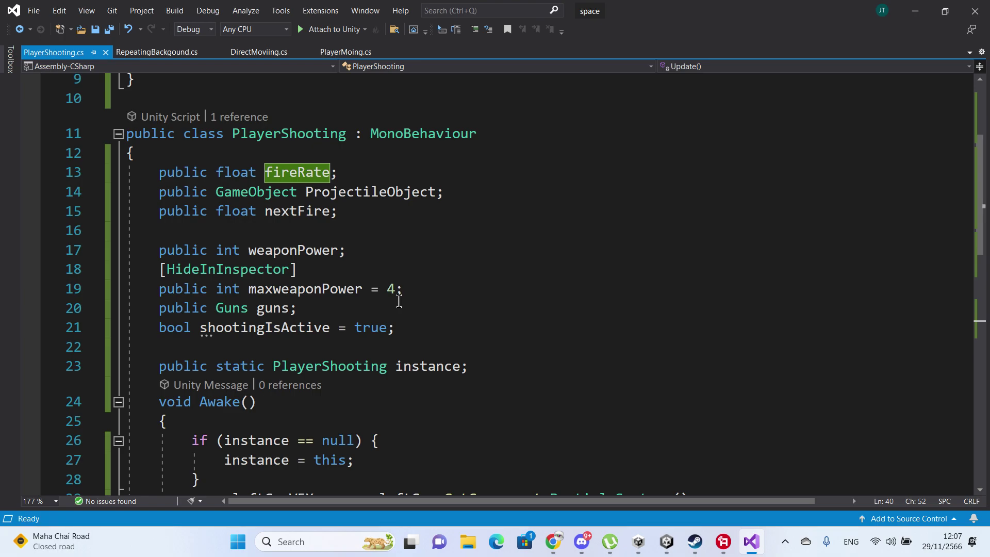
scroll(381, 299, "down", 2)
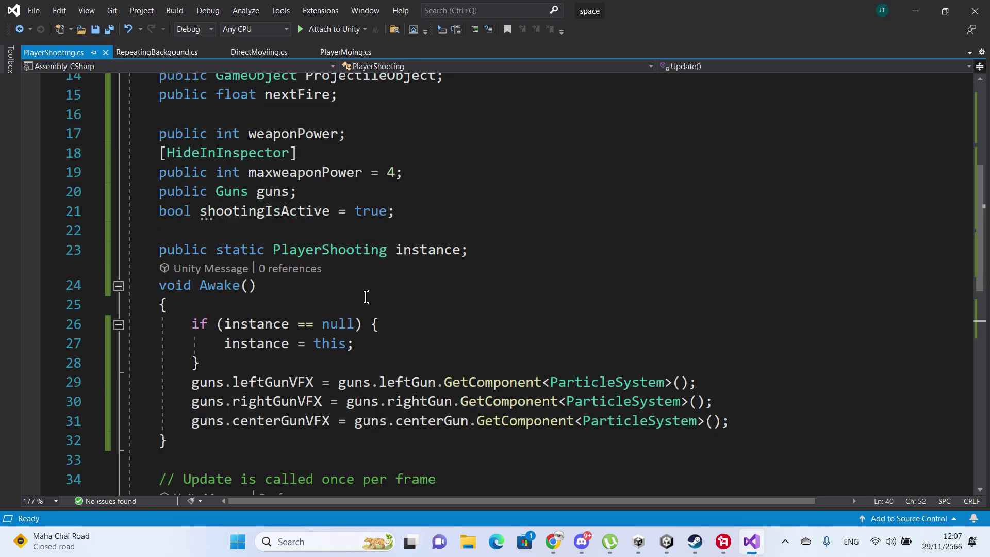
scroll(364, 296, "down", 2)
scroll(330, 305, "down", 3)
left_click(325, 307)
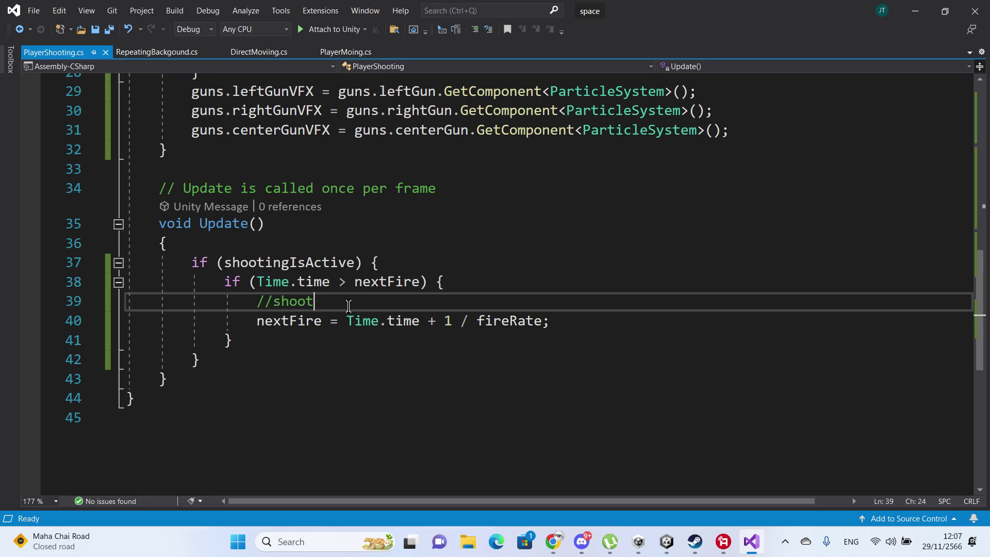
- Replace the //shoot comment in Update's fire check with a MakeAShot(); call
key("shift+Home")
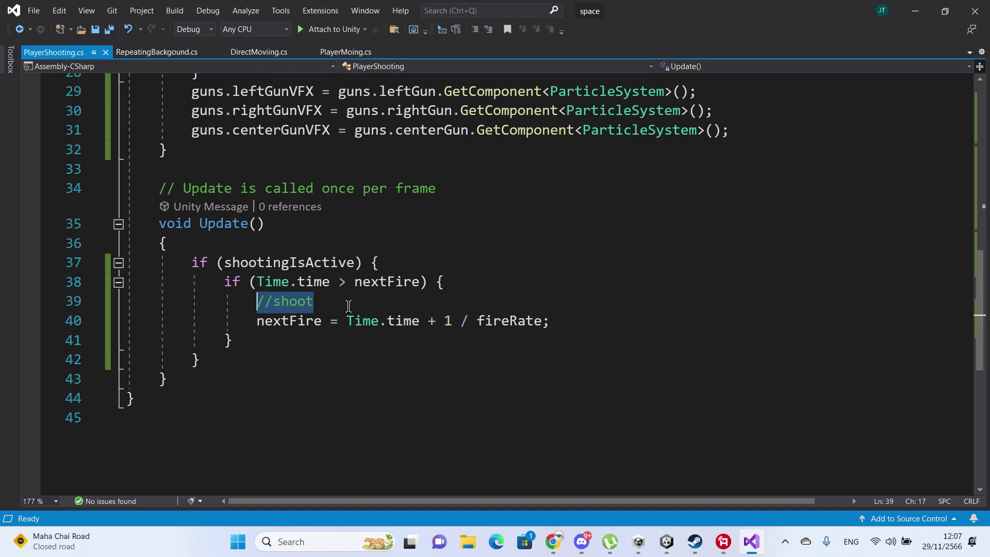
type("Mak")
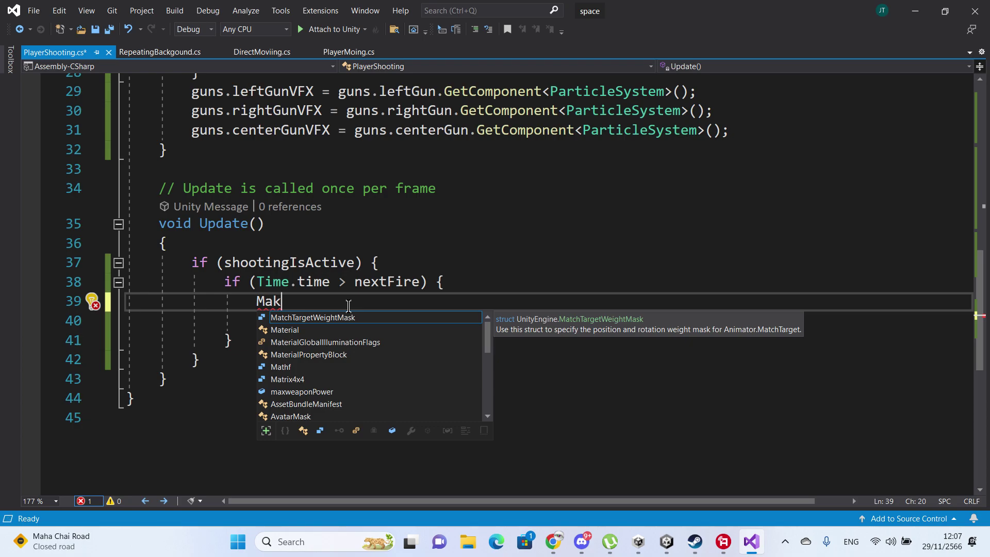
type("eA")
type("S")
type("hot")
key("Escape")
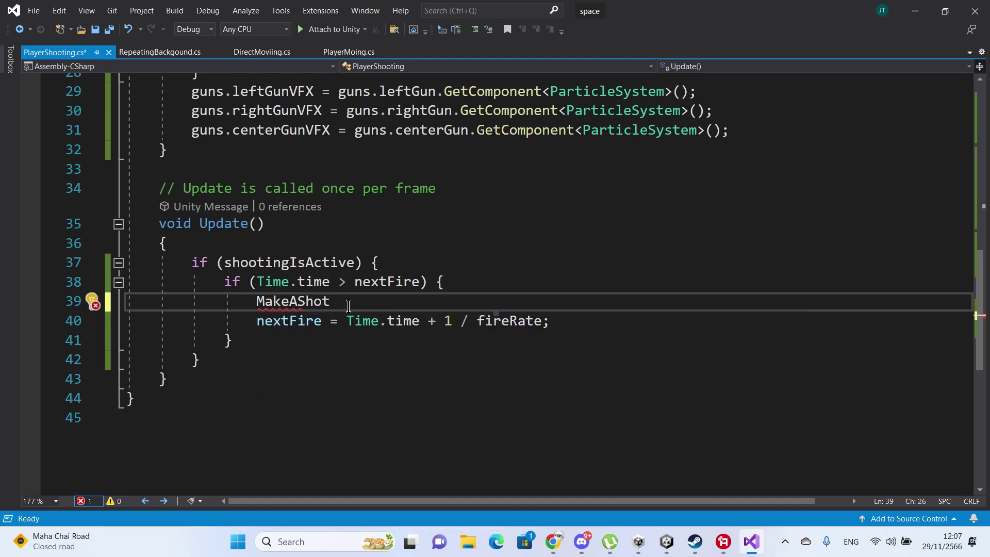
type("();")
key("Left")
key("Left")
key("Left")
- Generate the private MakeAShot() method stub and delete its placeholder exception line
key("ctrl+period")
key("Return")
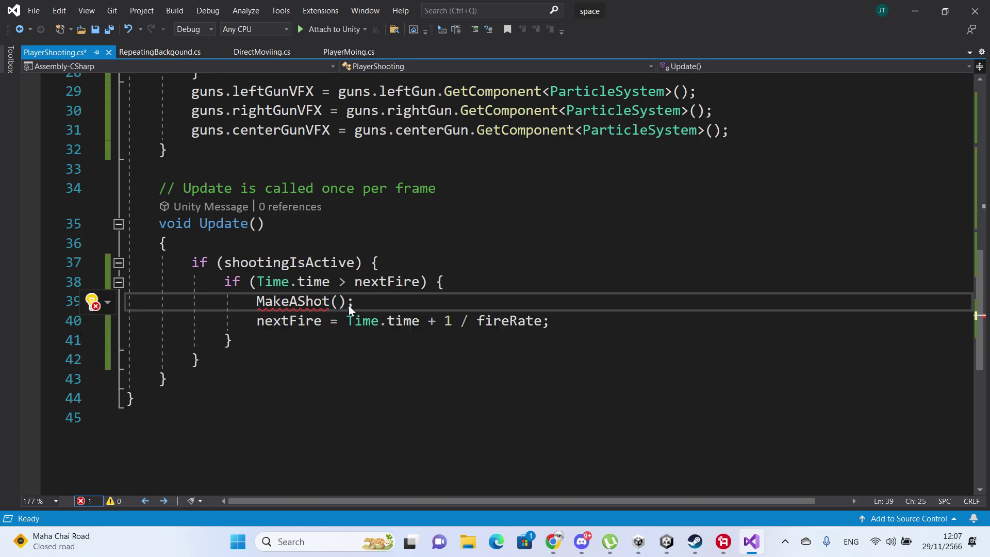
scroll(345, 319, "down", 1)
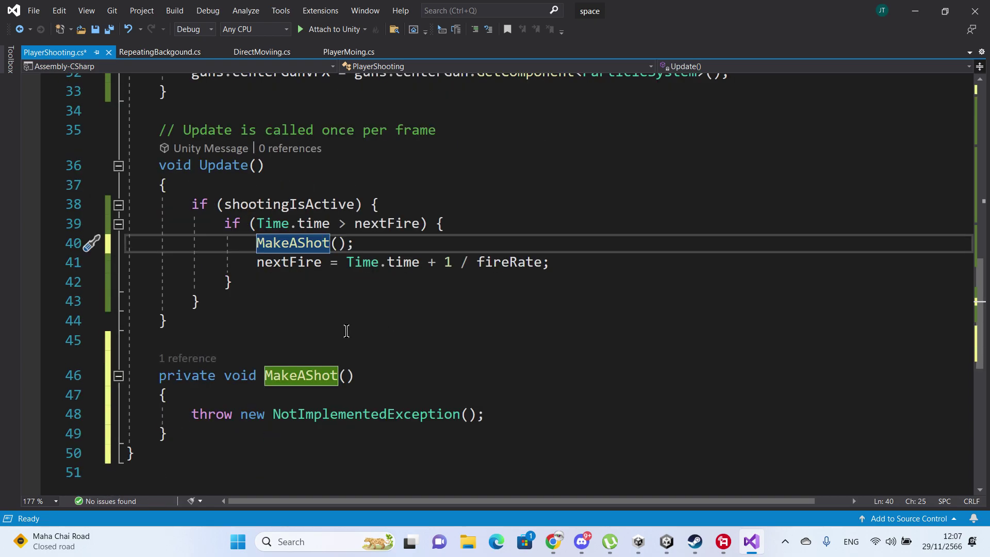
left_click(497, 414)
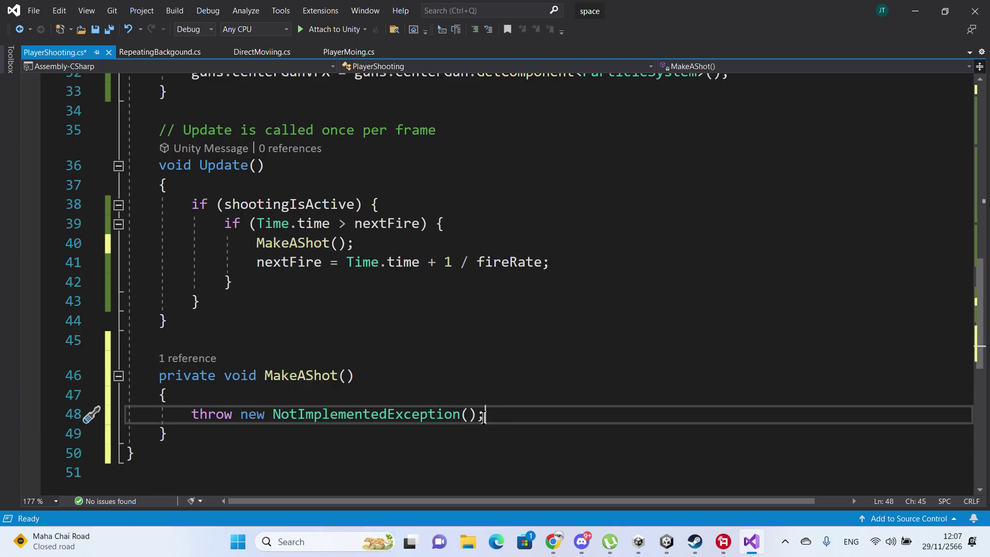
left_click(189, 415, "shift")
key("BackSpace")
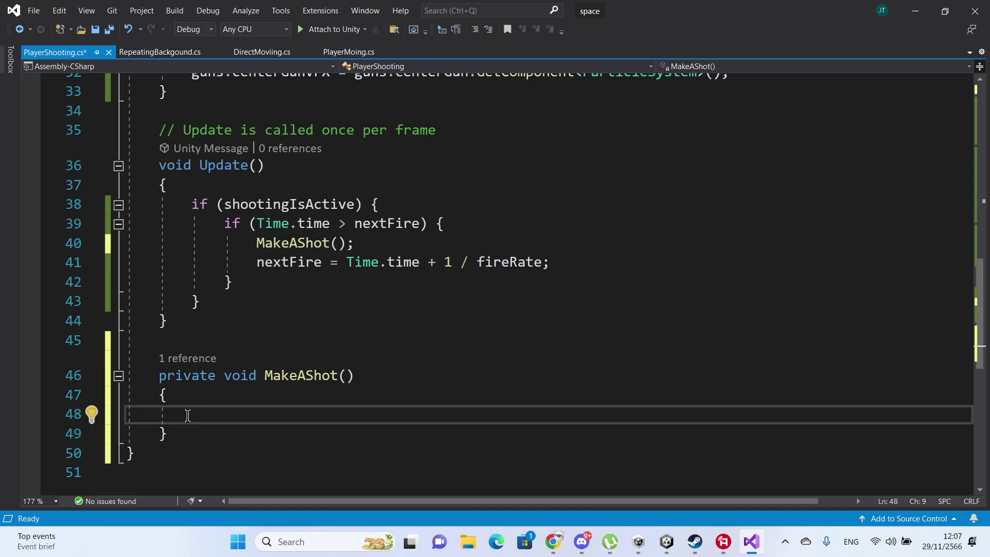
- Save the script and type instance() on line 48 inside MakeAShot()
key("ctrl+s")
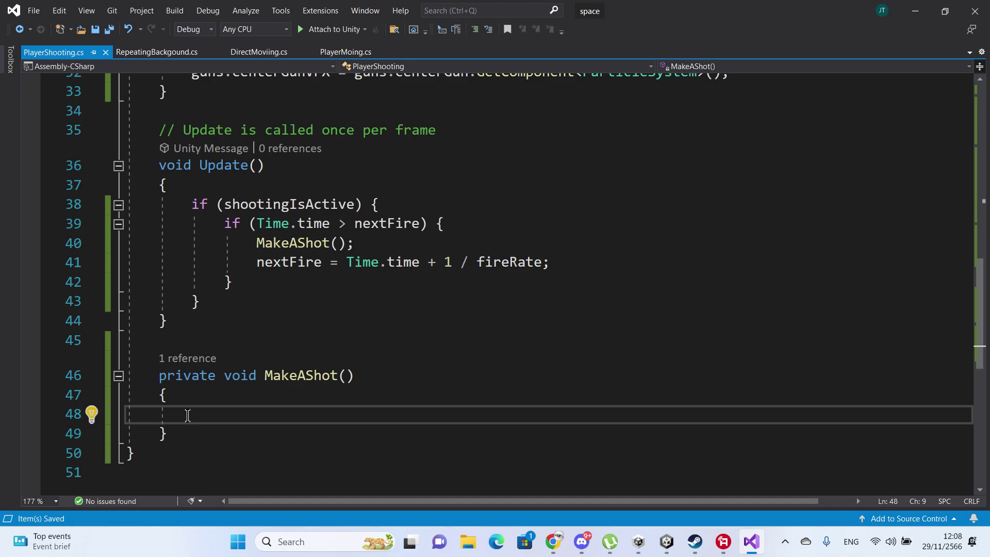
type("in")
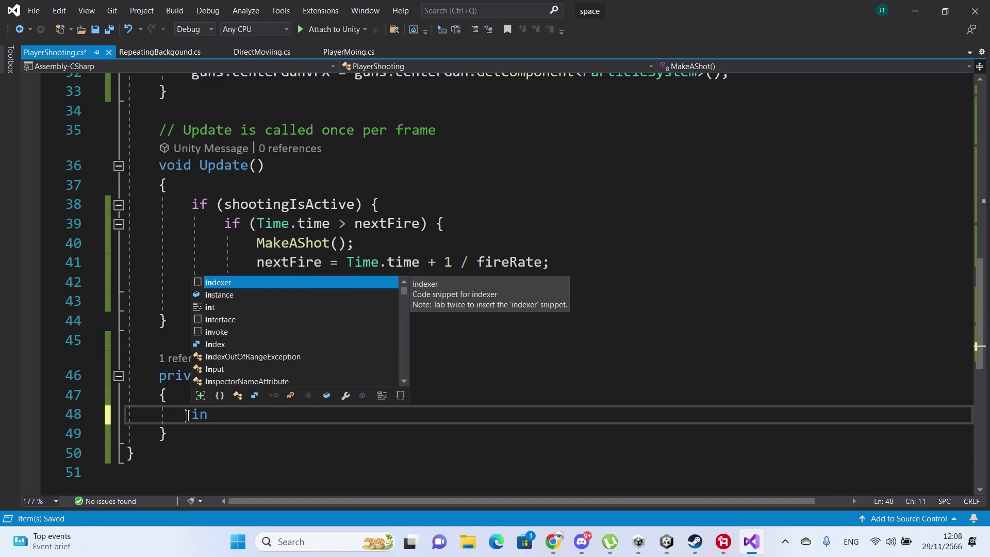
type("stance")
key("ctrl+shift+Left")
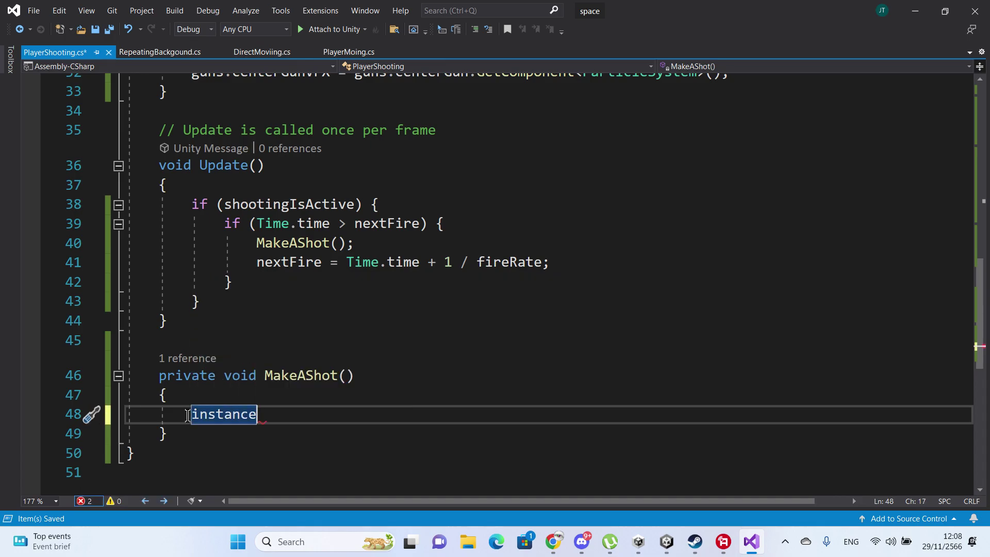
type("()")
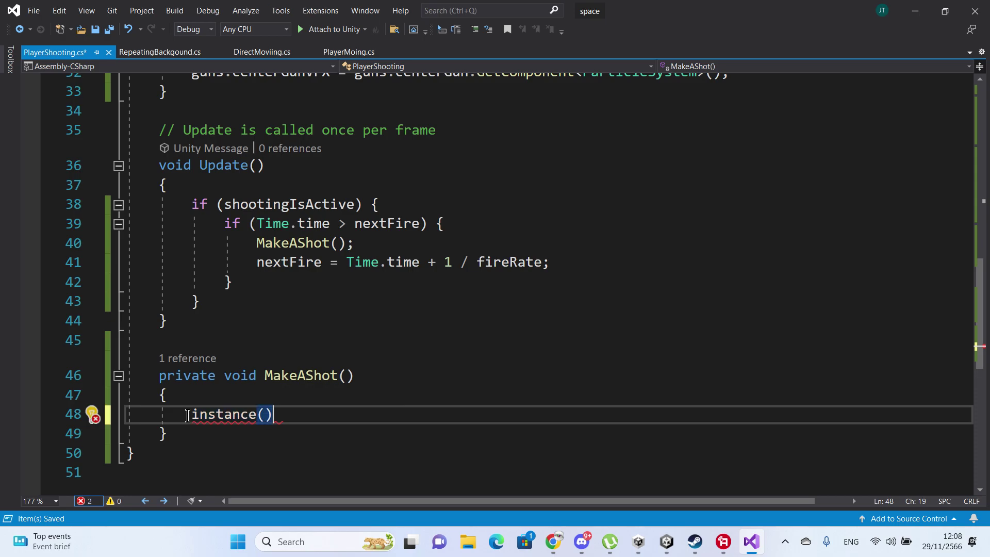
key("Left")
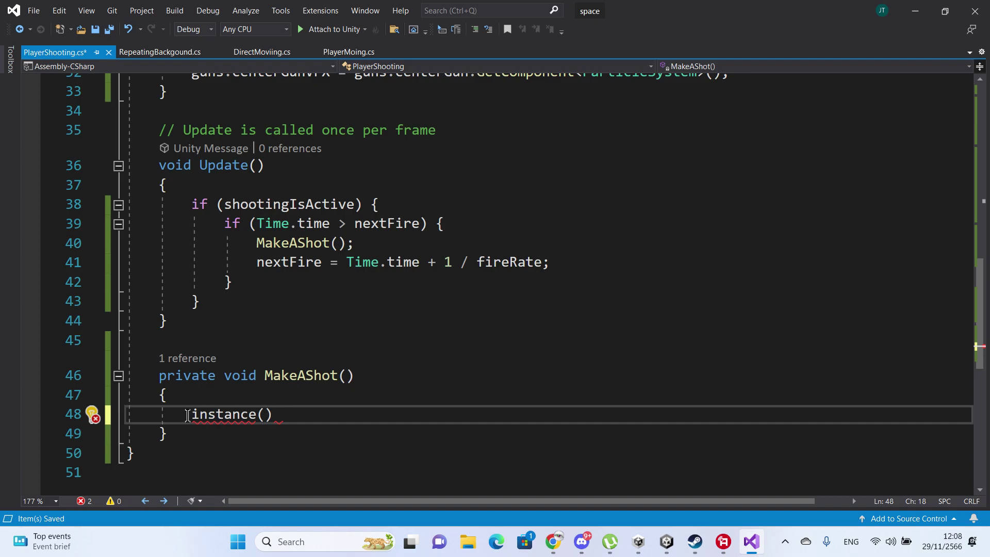
- Paste the ProjectileObject field name from line 15 as the first argument, followed by a comma
scroll(375, 192, "up", 3)
scroll(375, 192, "up", 3)
scroll(376, 191, "up", 1)
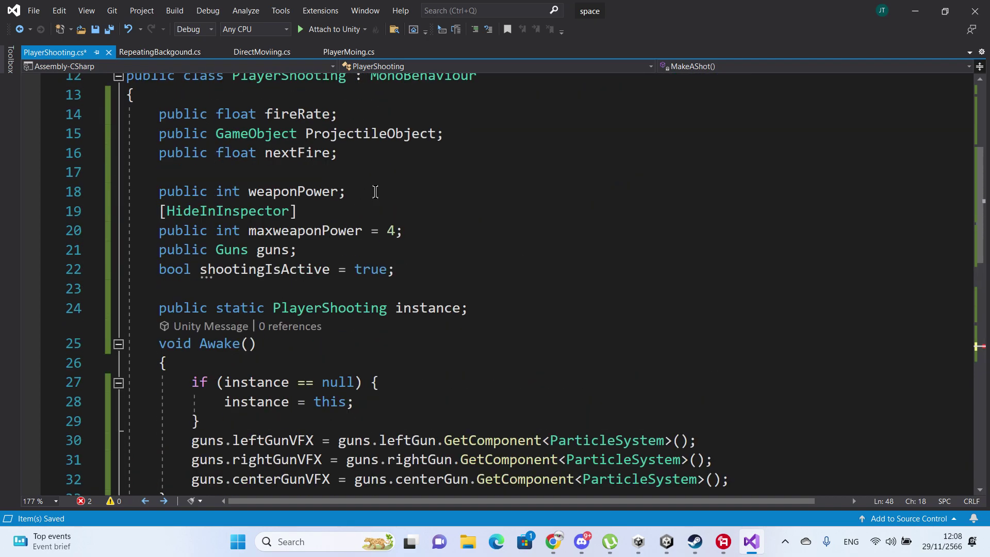
left_click(438, 135)
scroll(469, 176, "down", 3)
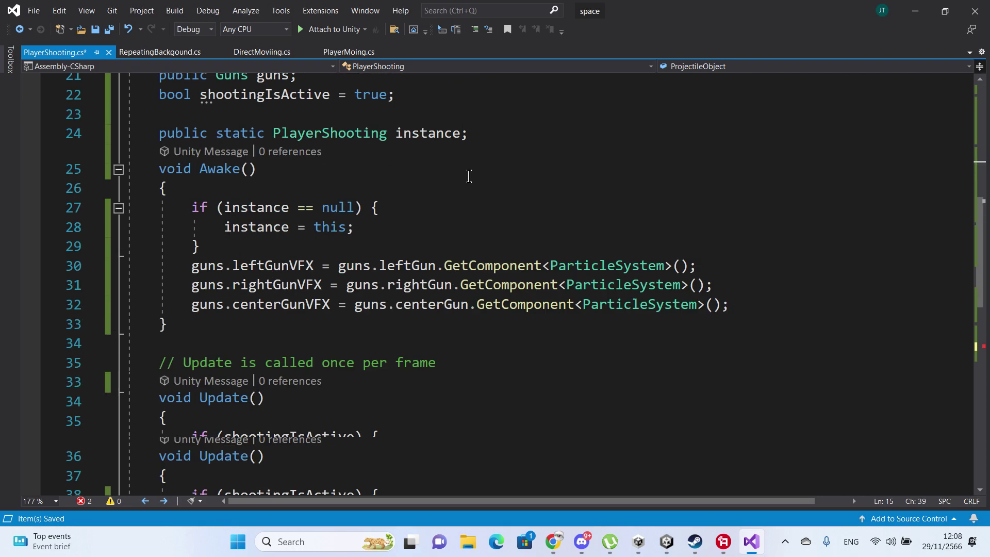
scroll(469, 176, "down", 9)
scroll(448, 202, "up", 2)
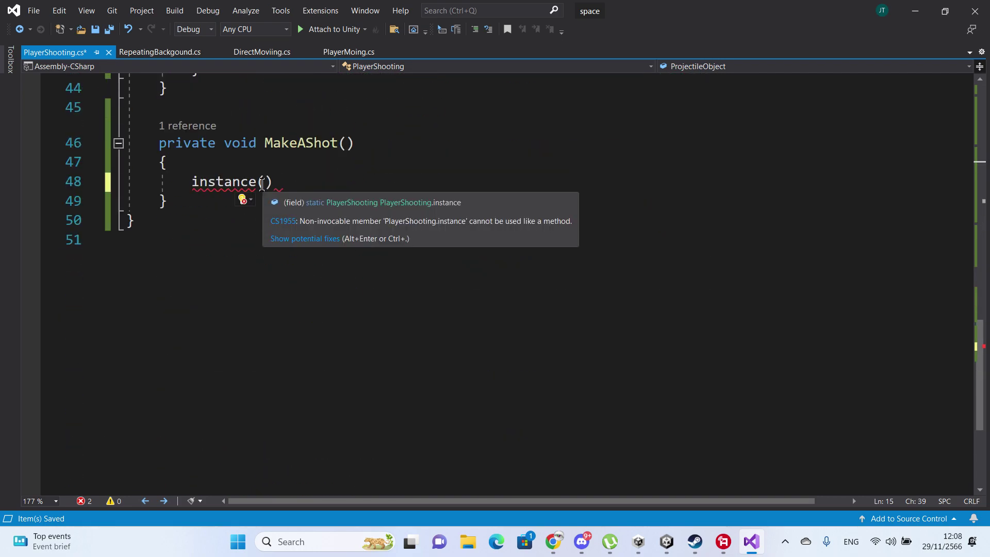
left_click(262, 184)
type("ProjectileObject")
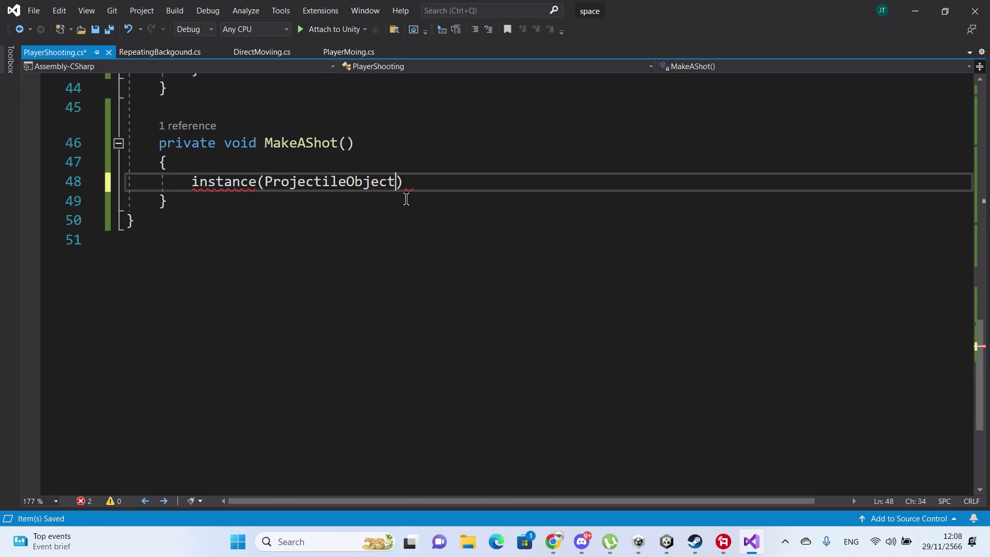
type(",")
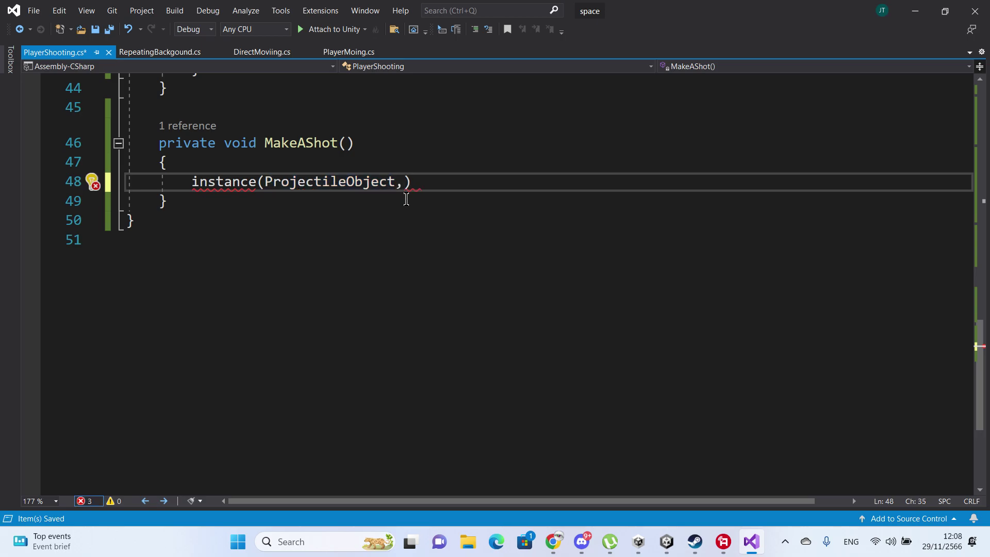
scroll(406, 199, "up", 3)
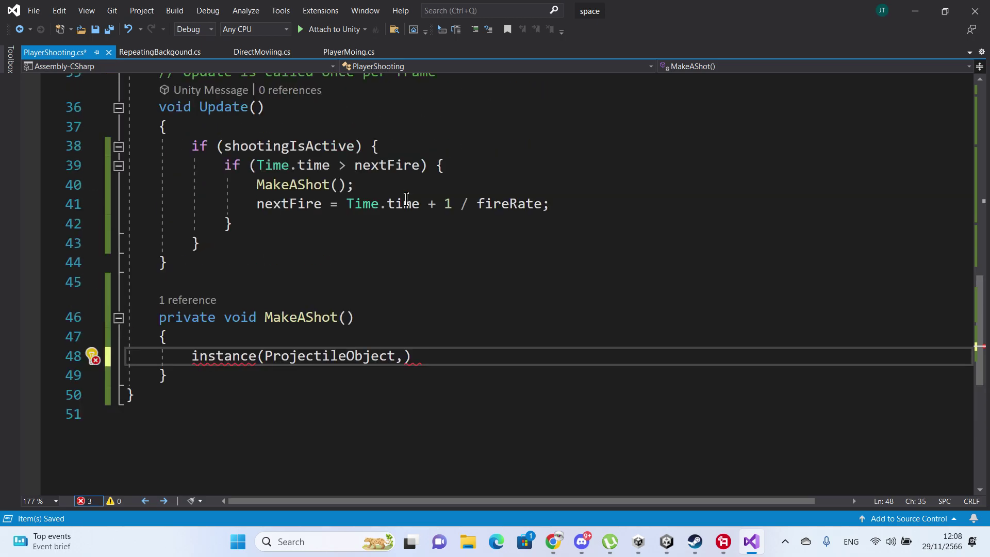
scroll(407, 199, "up", 2)
scroll(407, 199, "up", 3)
scroll(355, 208, "up", 1)
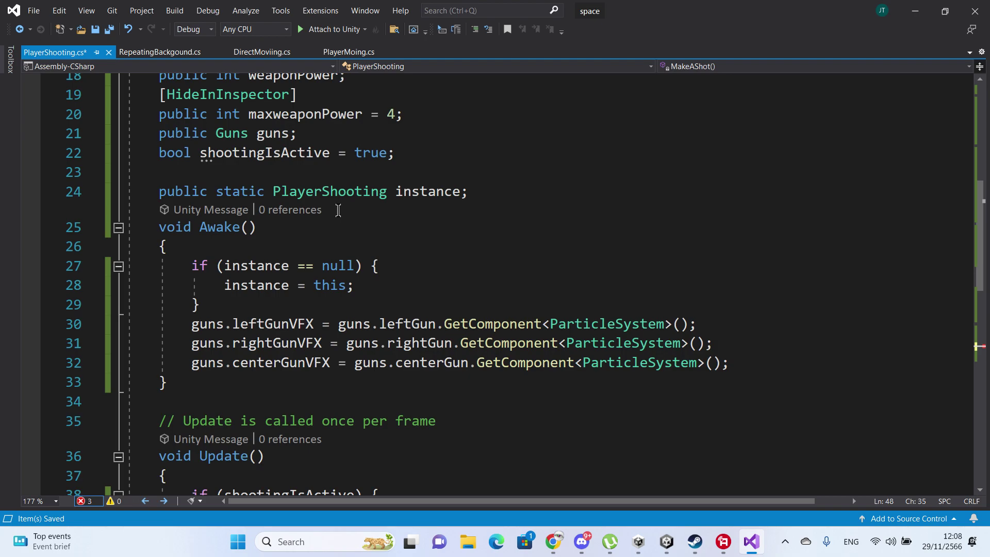
scroll(328, 202, "down", 2)
scroll(327, 202, "up", 3)
scroll(328, 202, "up", 1)
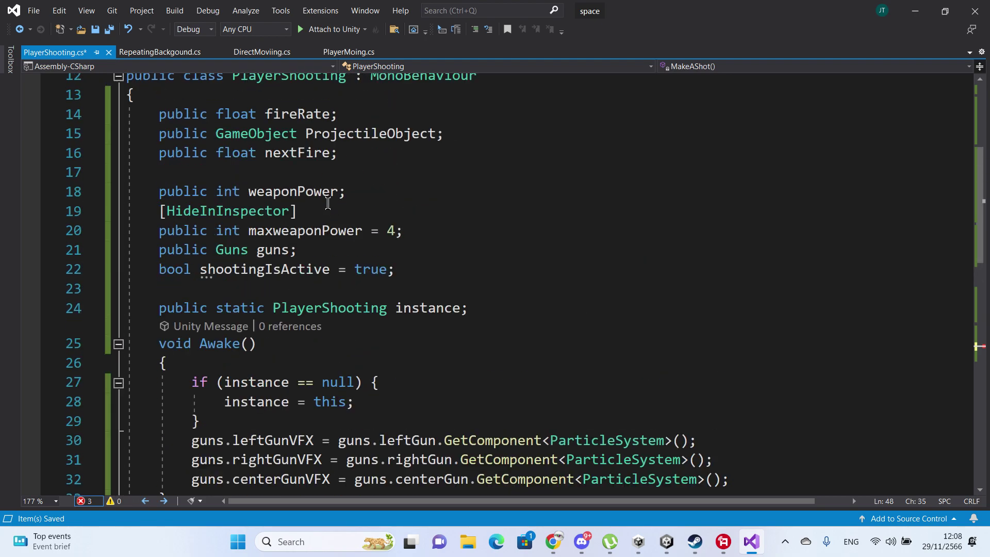
scroll(328, 203, "down", 1)
scroll(328, 202, "down", 2)
scroll(328, 203, "down", 1)
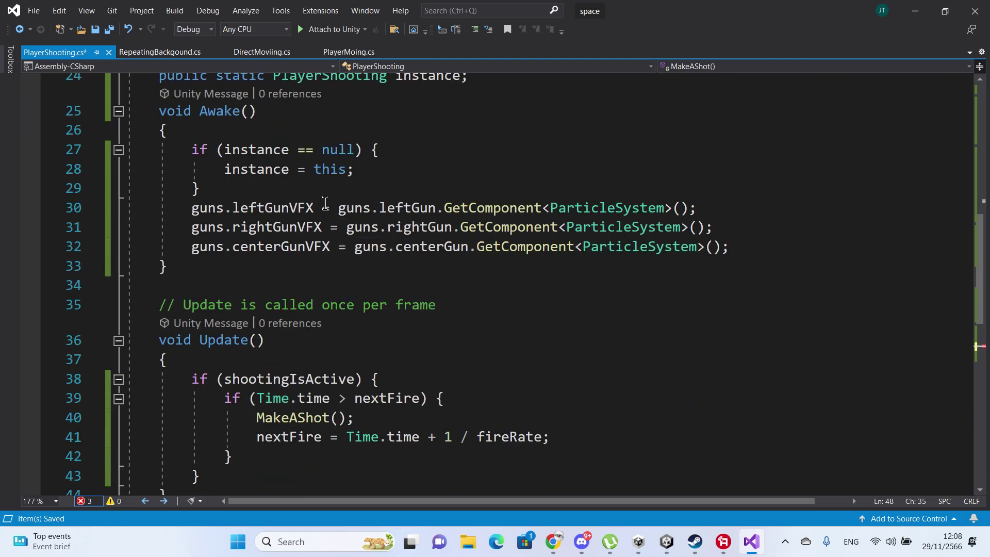
scroll(328, 203, "down", 2)
scroll(411, 201, "down", 3)
- Enter guns.centerGun.transform.position as the second argument of the instance call
type("ga")
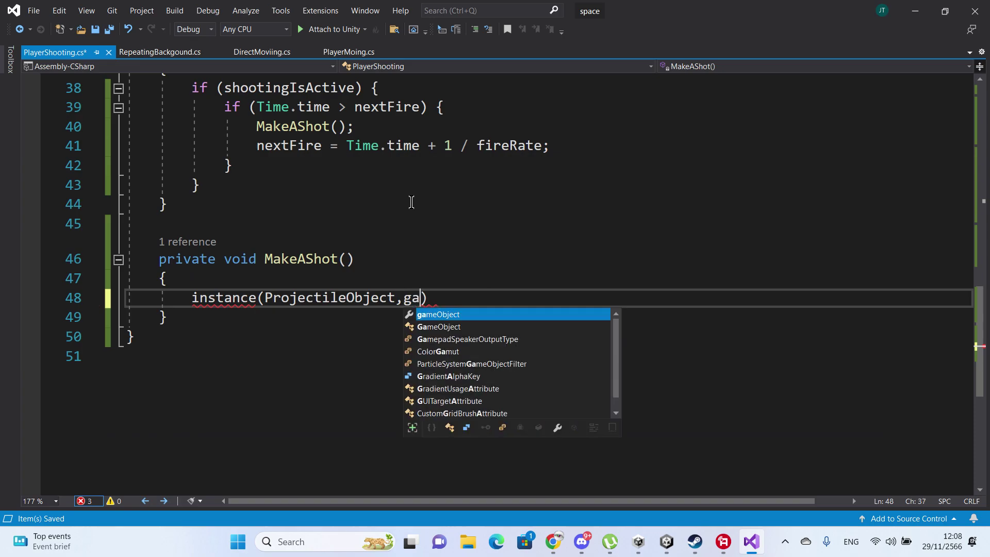
key("BackSpace")
type("u")
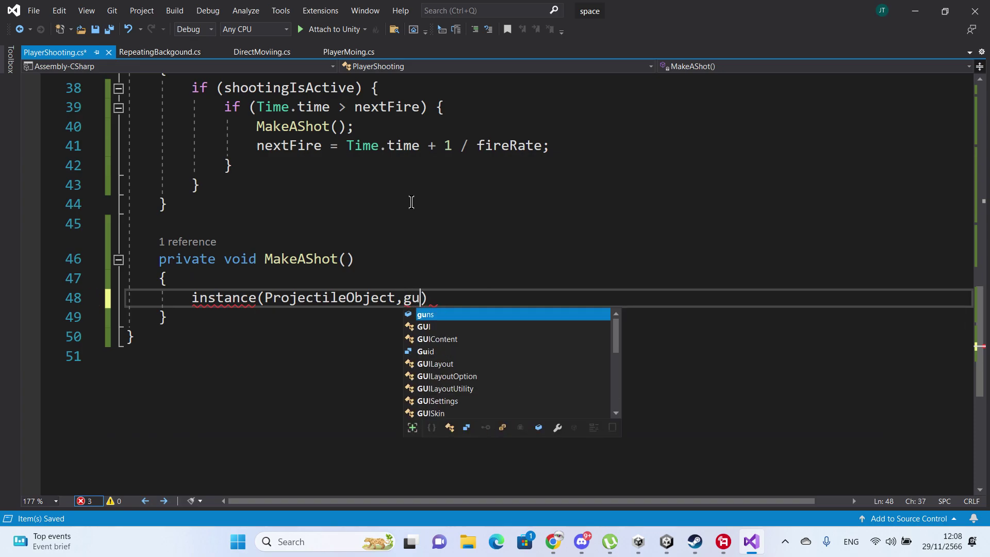
type("ns.c")
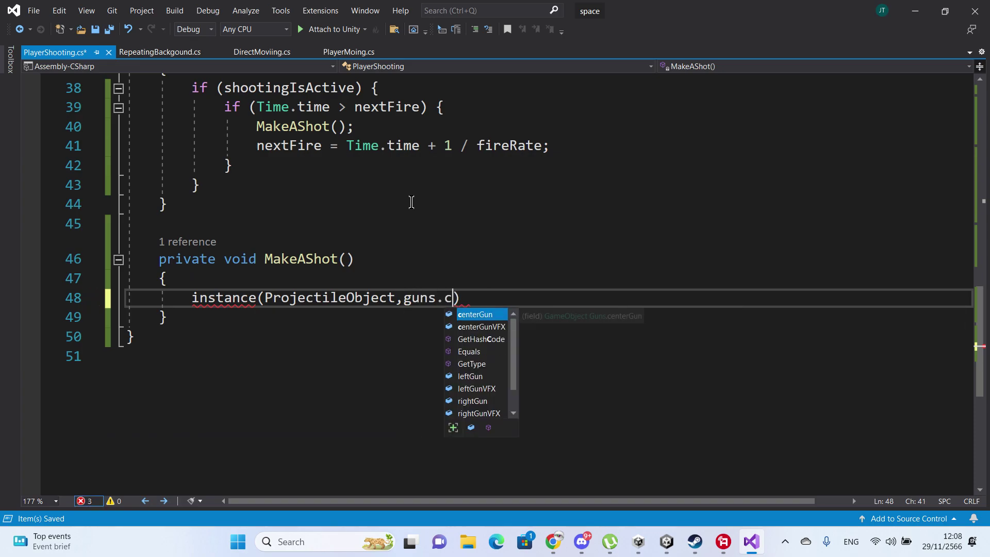
key("Tab")
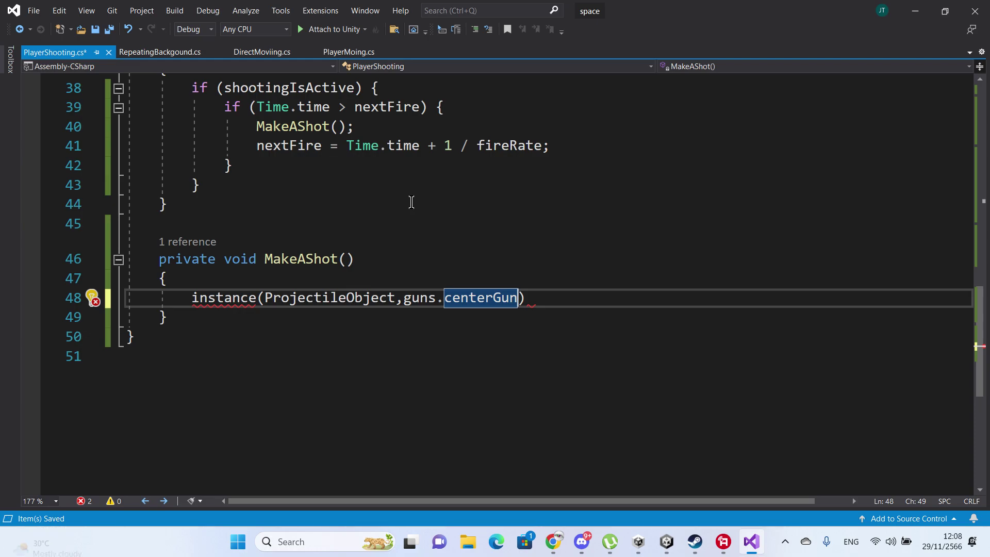
type(",")
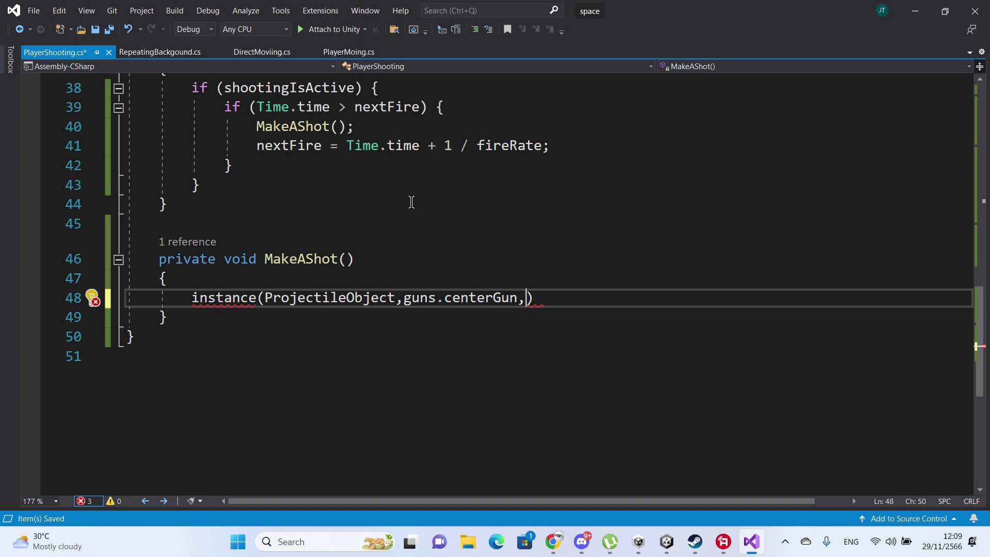
key("Left")
key("ctrl+w")
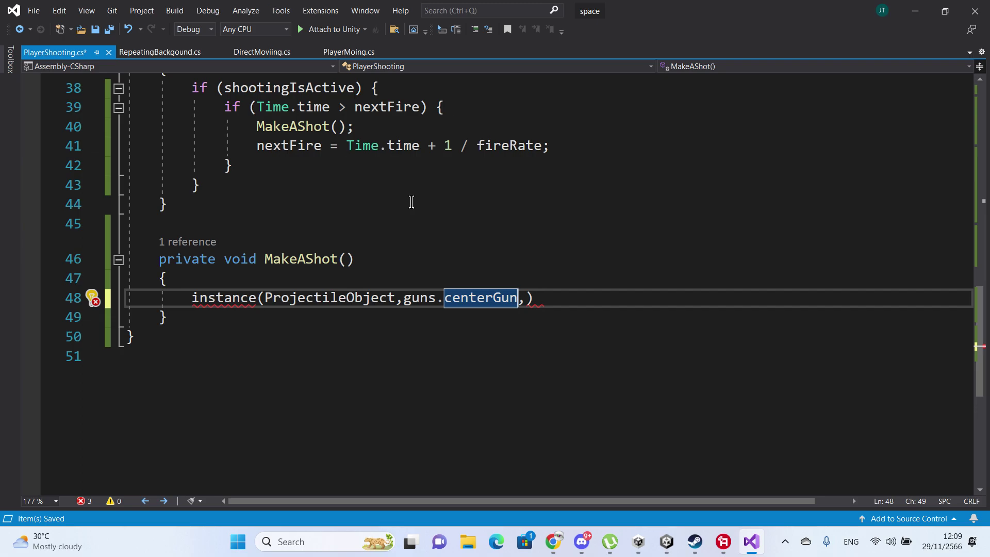
type(".t")
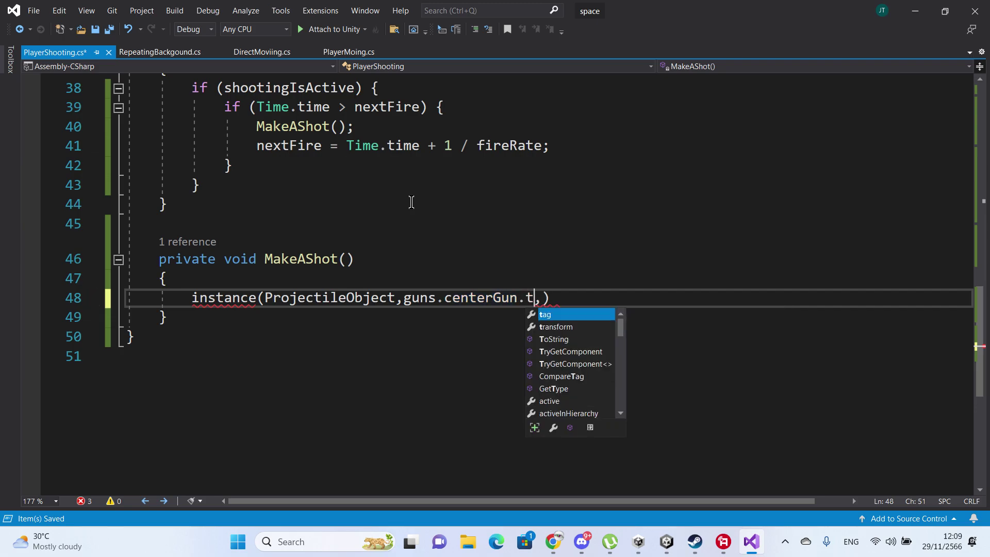
type("r")
key("Tab")
type(".")
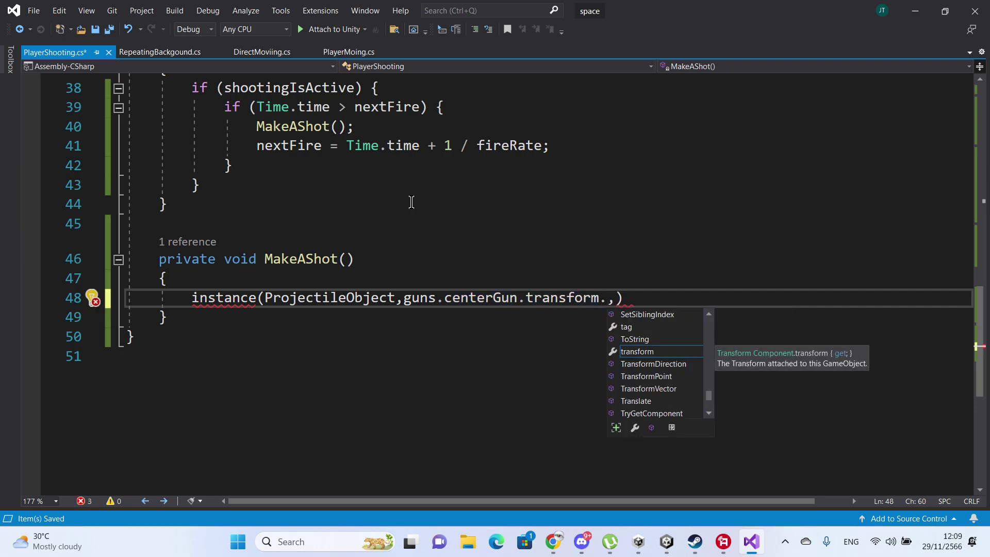
type("po")
key("Tab")
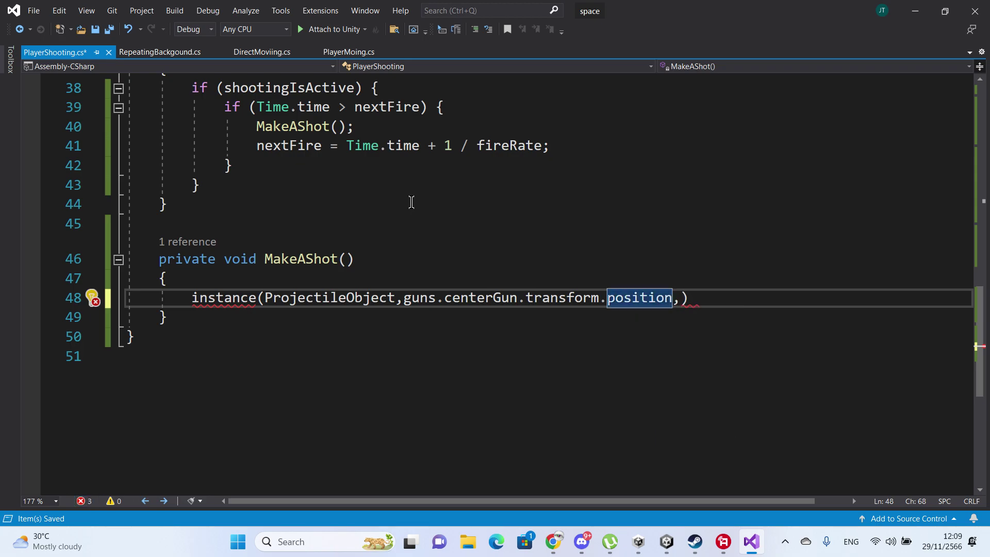
- Duplicate guns.centerGun.transform.position as the third argument and wrap it onto a new line
key("ctrl+shift+Left")
key("ctrl+shift+Left")
key("ctrl+shift+Left")
key("ctrl+shift+Left")
key("ctrl+shift+Left")
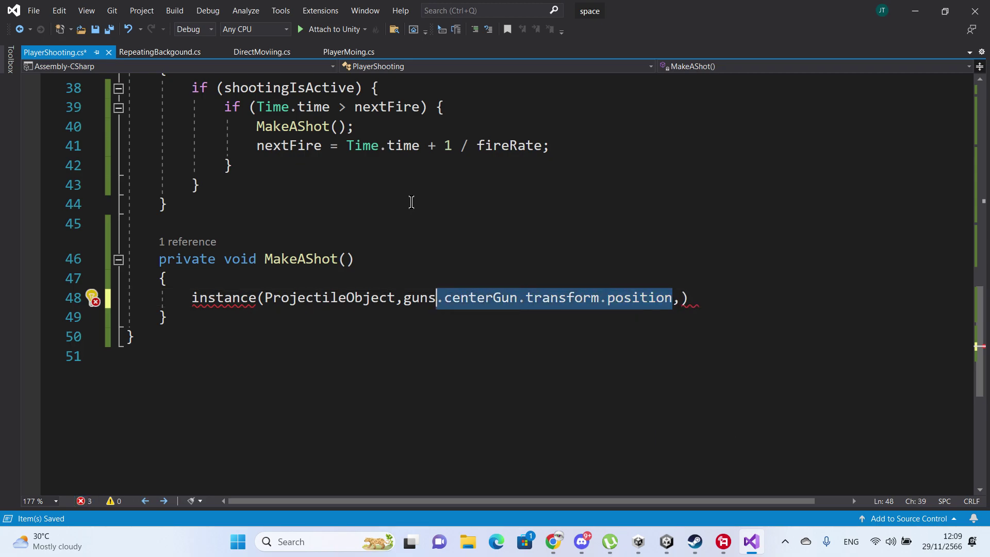
key("ctrl+shift+Left")
key("ctrl+shift+Left")
key("ctrl+c")
key("Right")
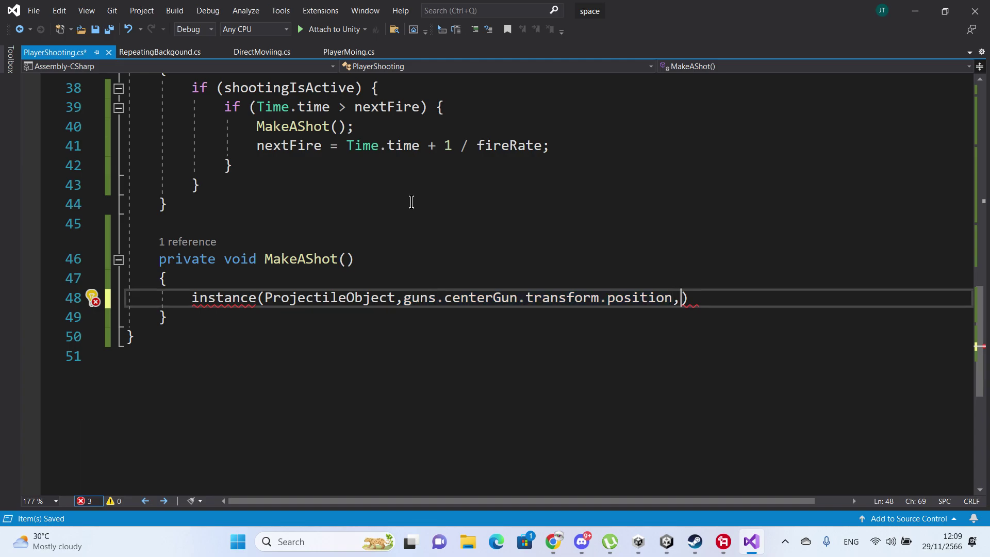
key("Right")
key("ctrl+v")
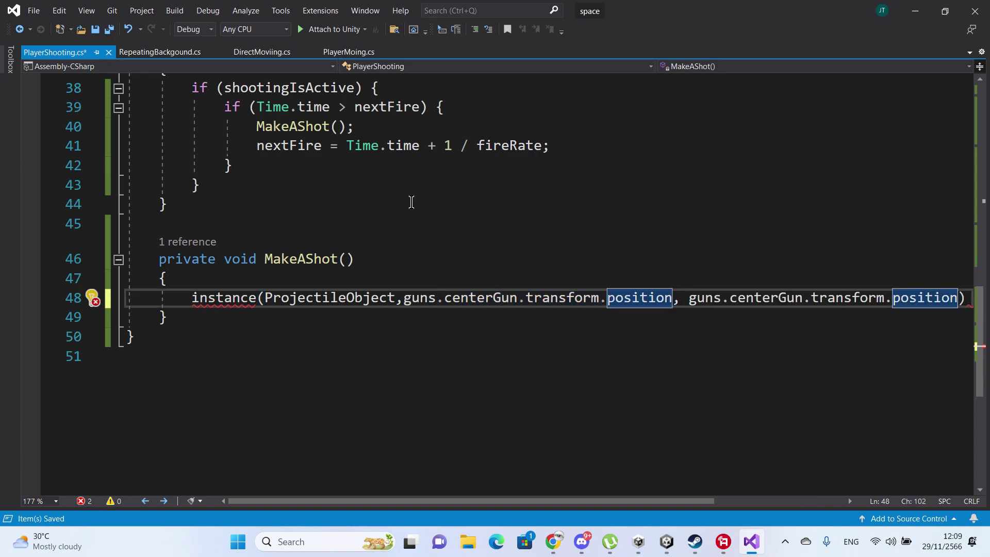
key("Left")
key("Left")
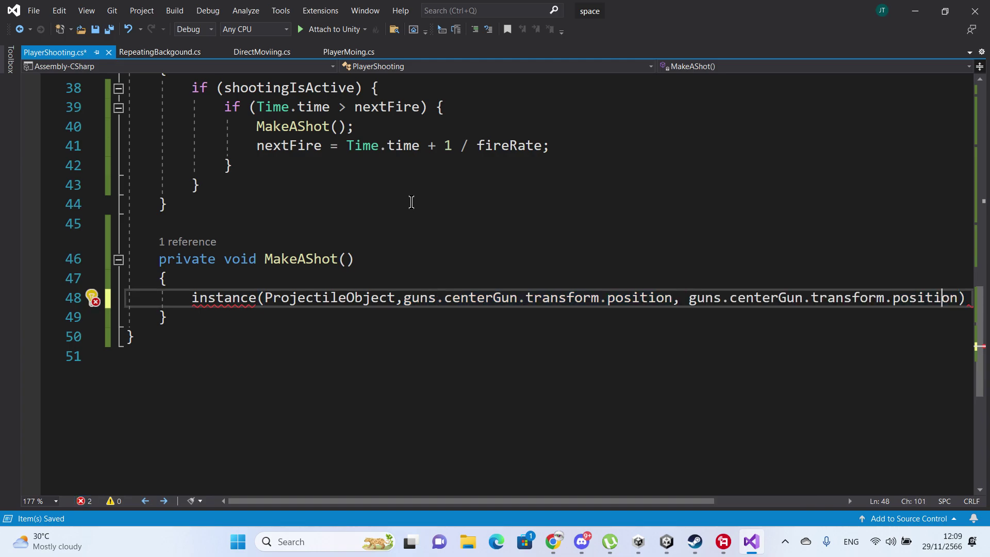
key("Left")
key("Left")
key("Left")
key("Left")
key("Left")
key("Left")
key("Left")
key("Left")
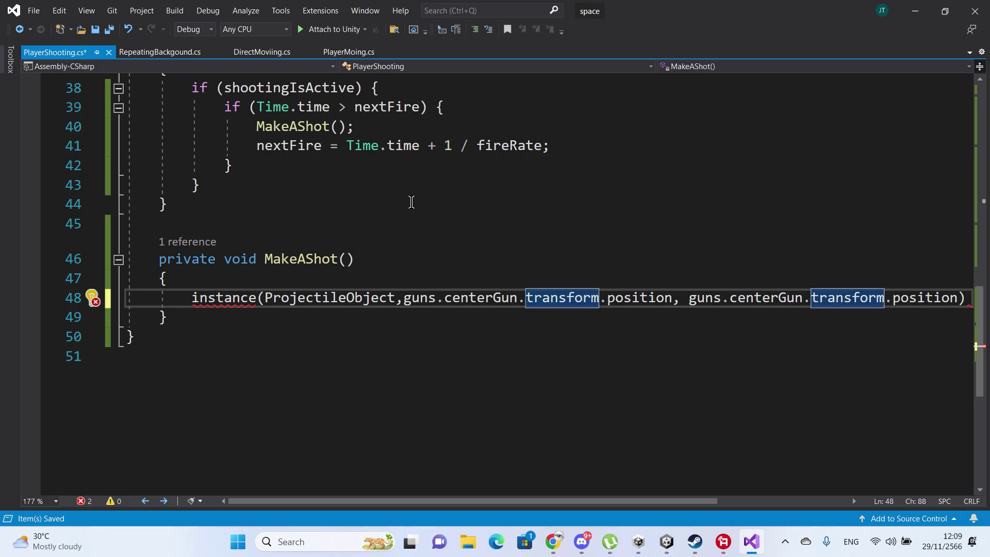
key("ctrl+Left")
key("ctrl+Left")
key("ctrl+Left")
key("ctrl+Left")
key("ctrl+Left")
key("ctrl+Left")
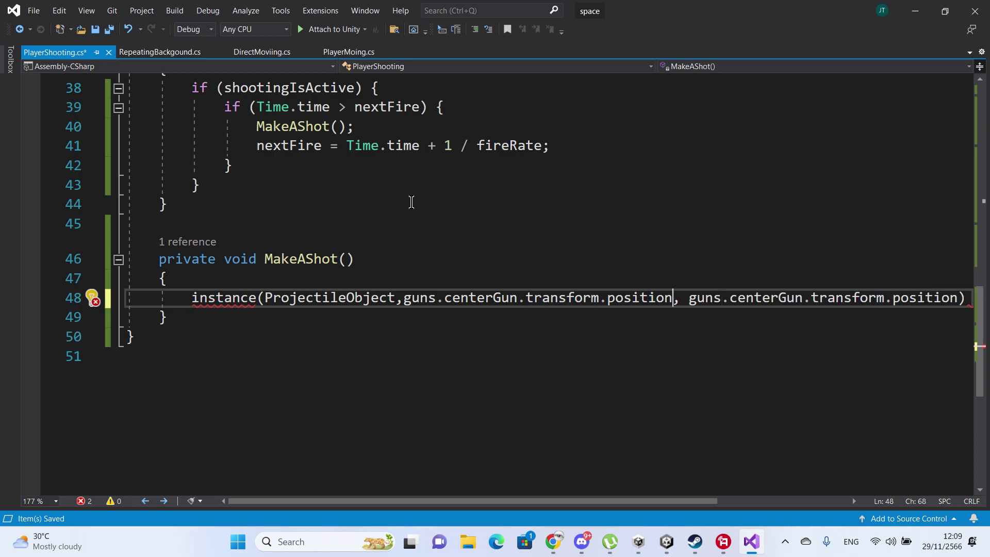
key("Right")
key("Return")
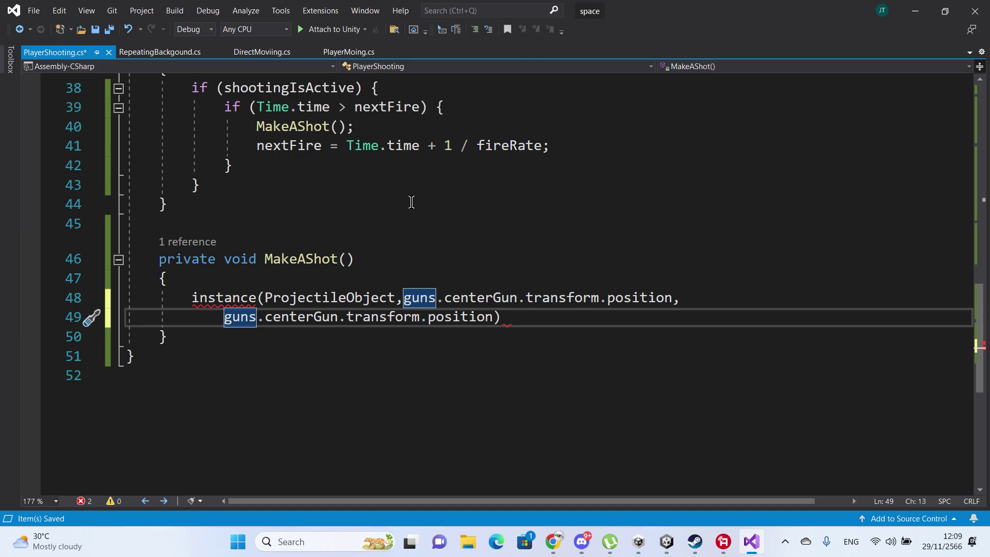
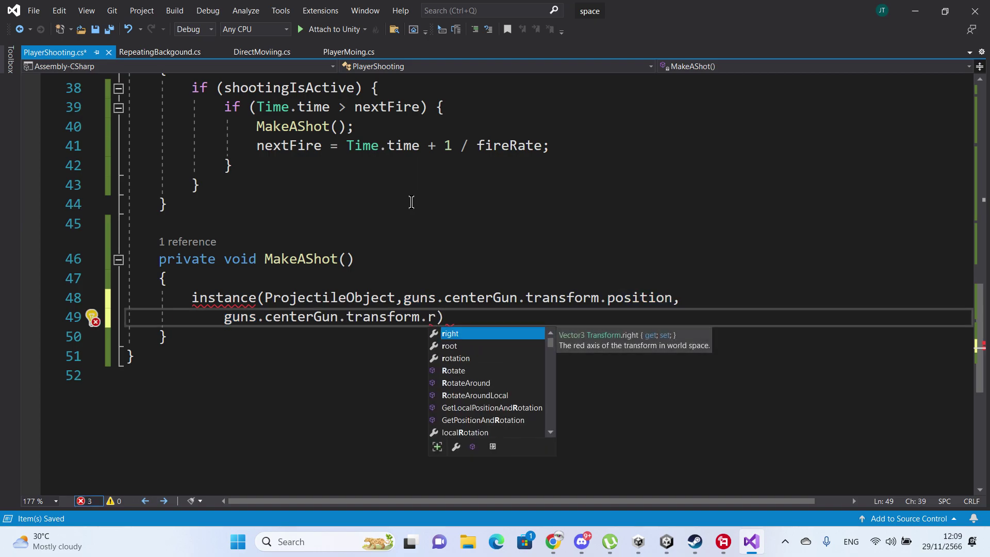
- Complete the Instantiate call with guns.centerGun.transform.rotation, end it with a semicolon, and save
key("Down")
key("Down")
key("Tab")
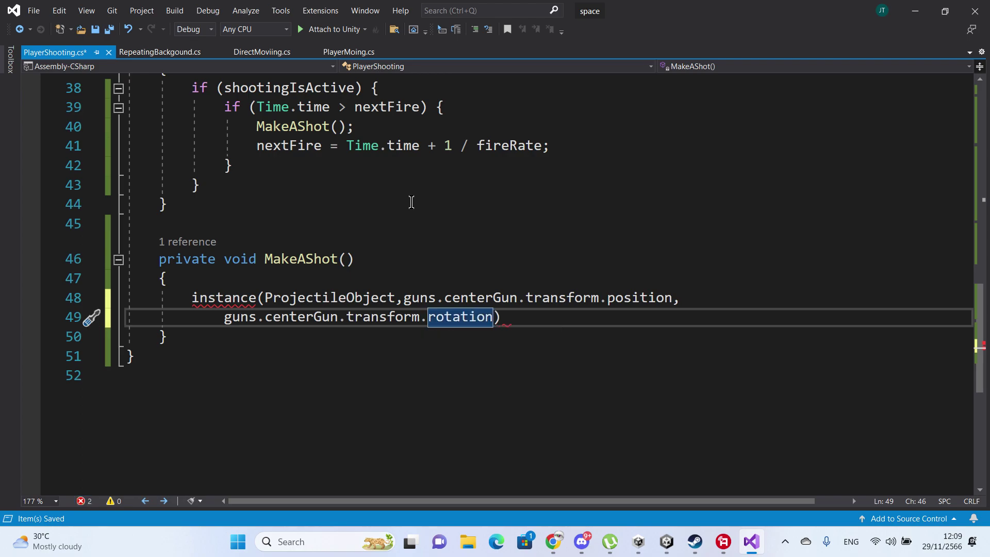
key("End")
type(";")
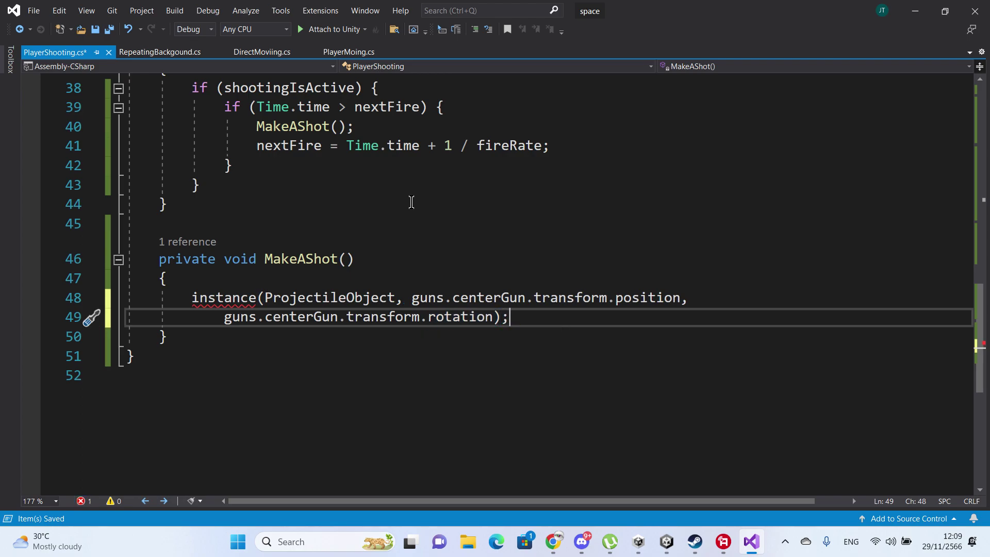
key("ctrl+s")
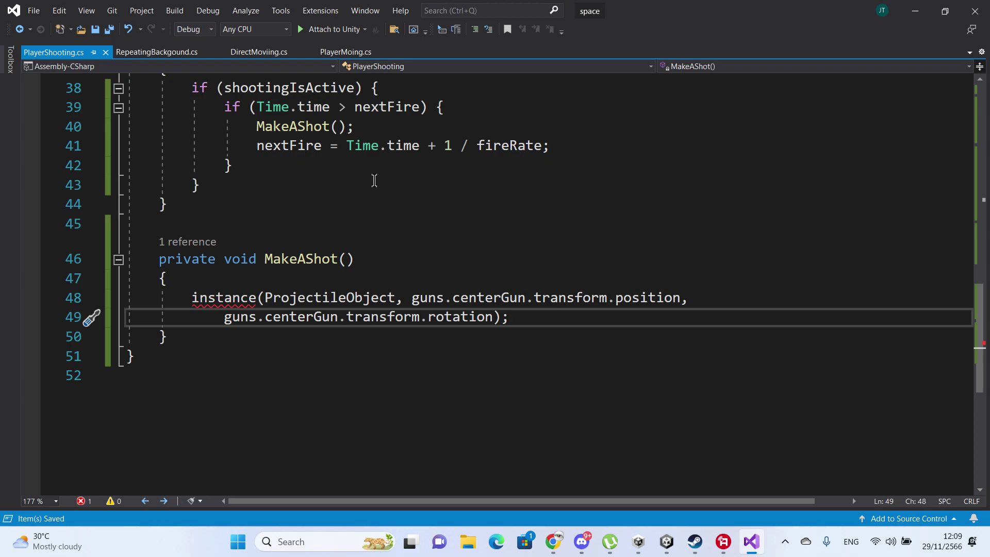
- Replace the mistaken 'instance' on line 48 with Instantiate, then select the whole MakeAShot method
double_click(226, 295)
key("BackSpace")
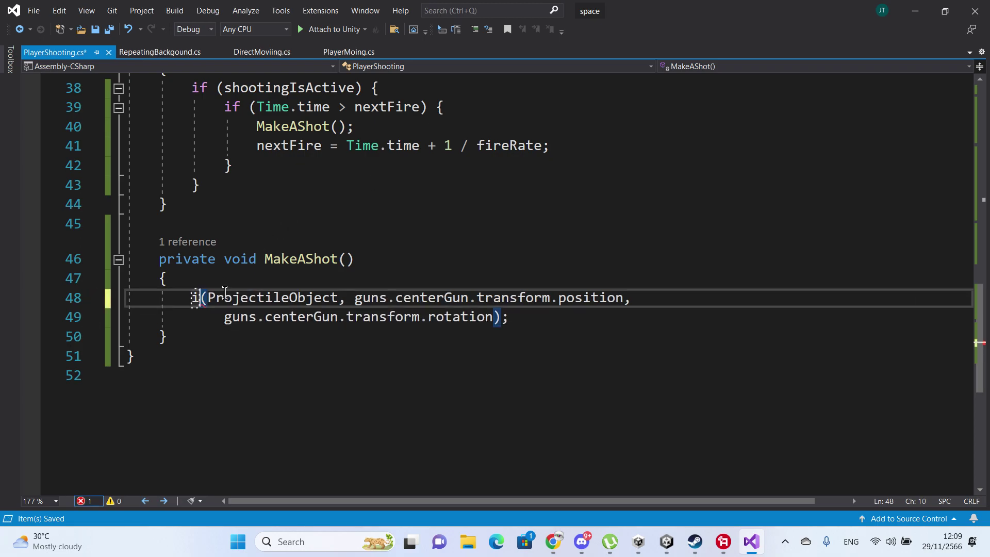
type("ins")
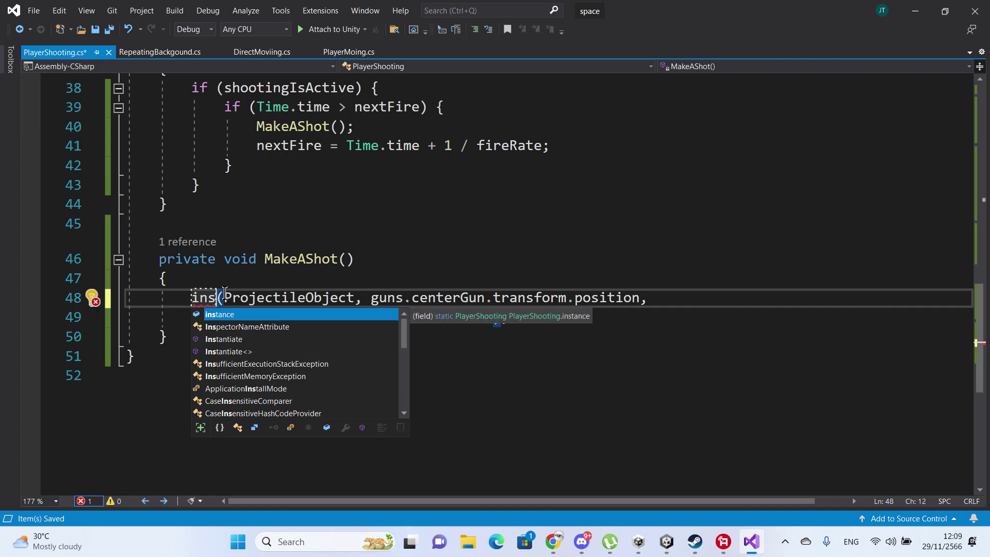
key("Down")
key("Down")
key("Tab")
double_click(225, 295)
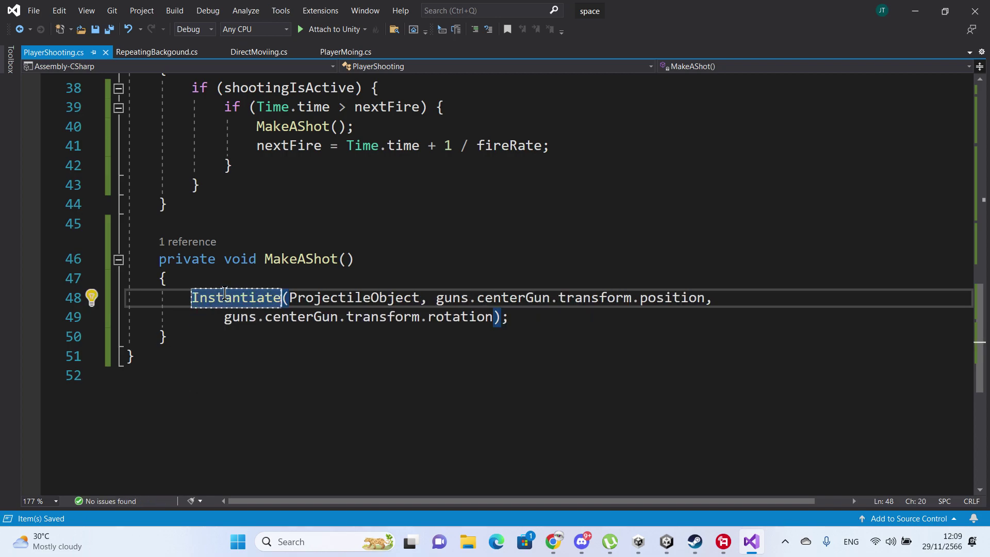
left_click(471, 347)
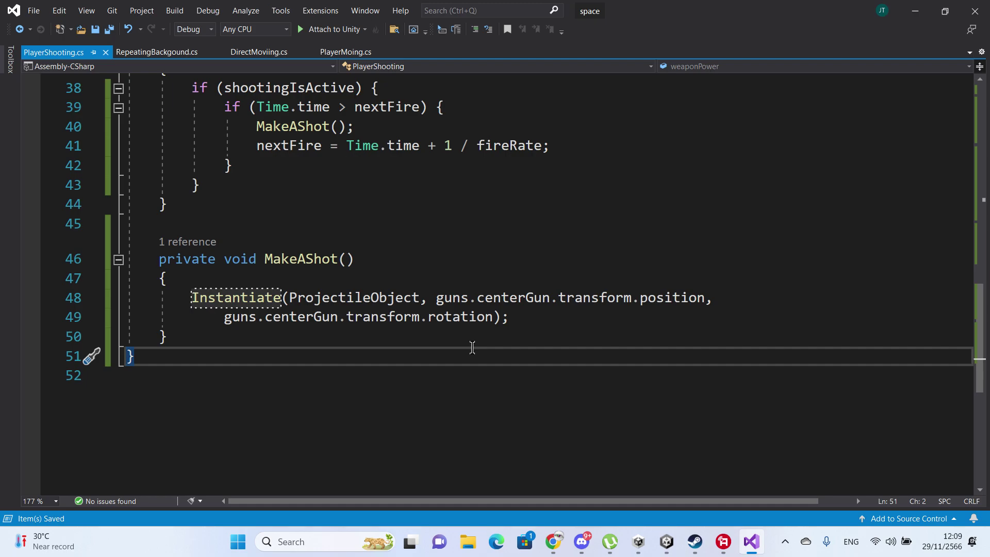
scroll(522, 278, "up", 1)
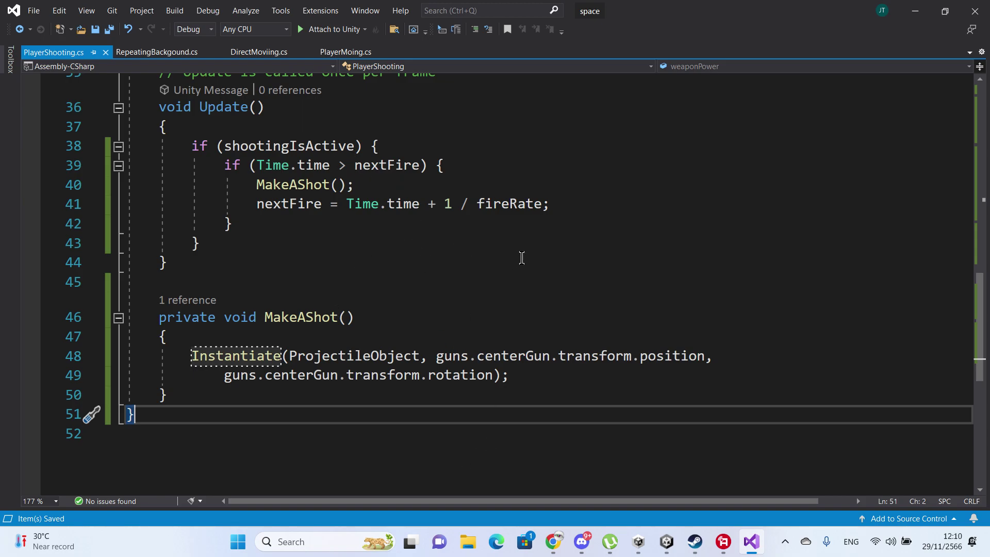
key("shift+alt+equal")
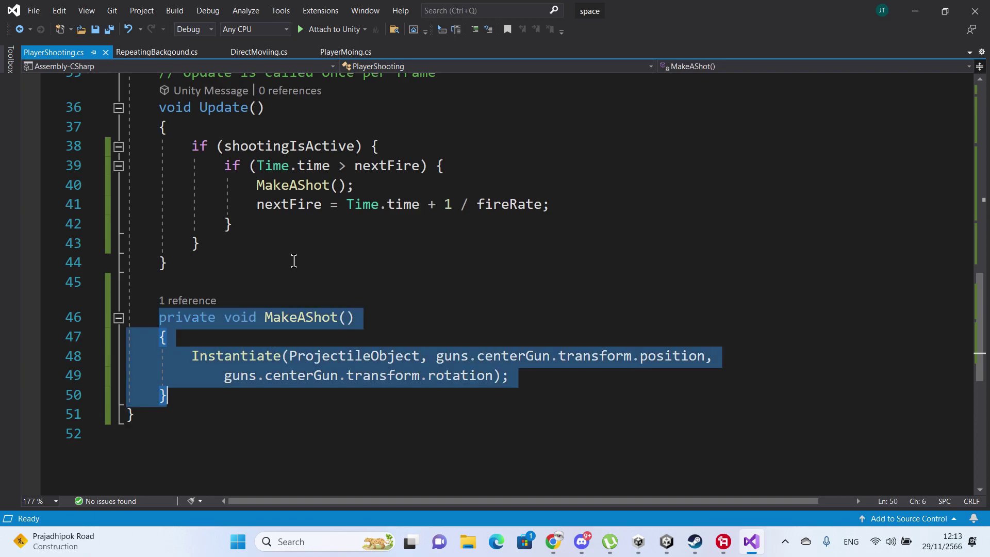
- In Unity, create an empty GameObject and make it a child of Player
left_click(663, 540)
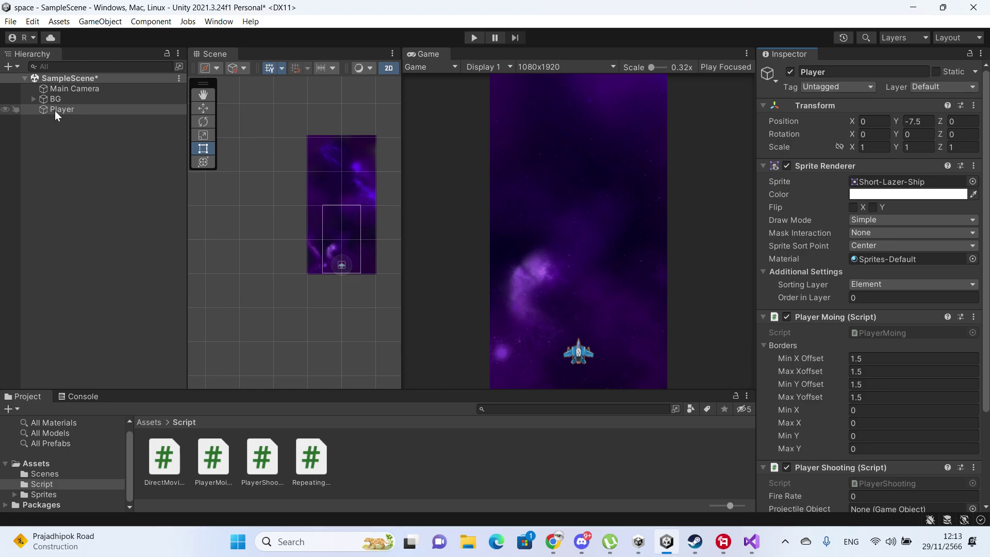
left_click(16, 67)
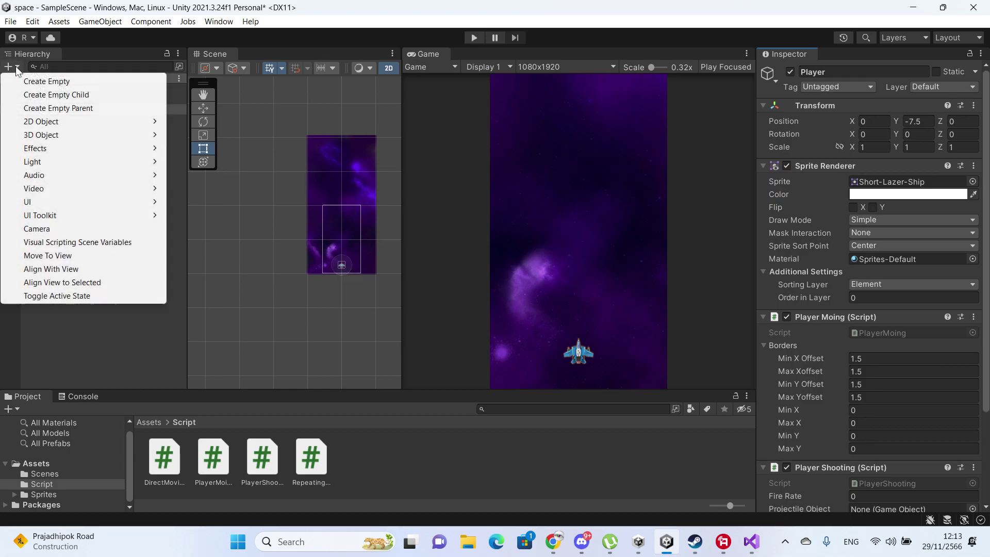
left_click(46, 80)
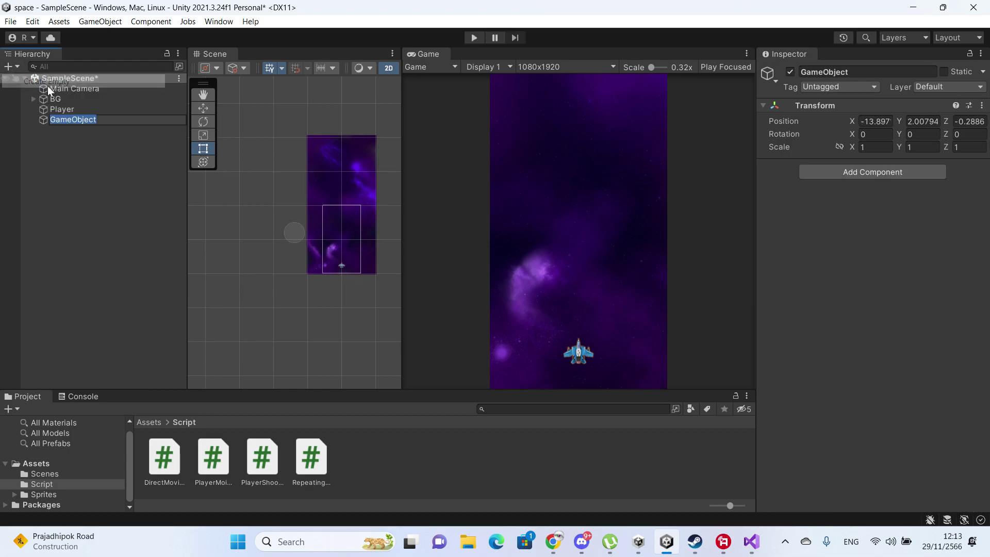
double_click(70, 121)
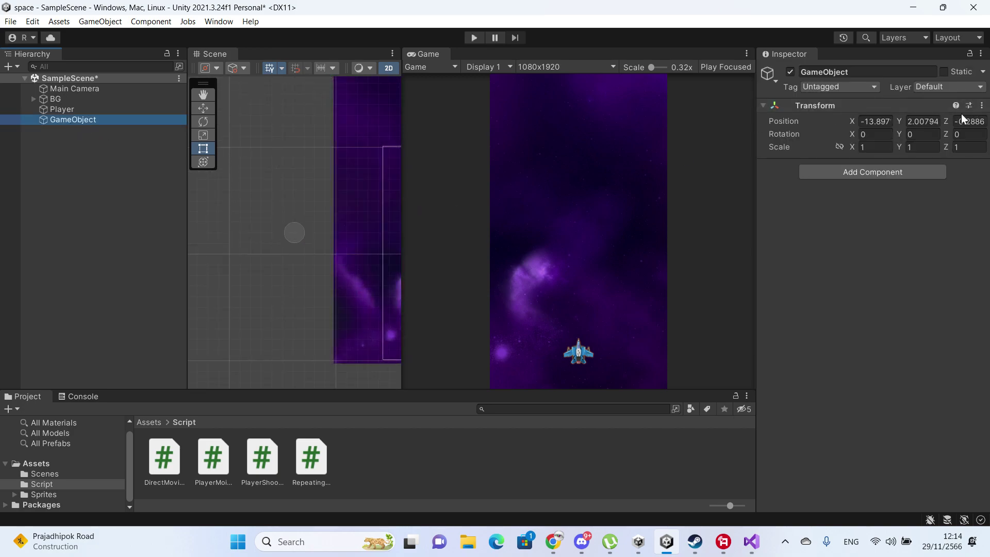
left_click_drag(68, 110, 67, 109)
double_click(67, 110)
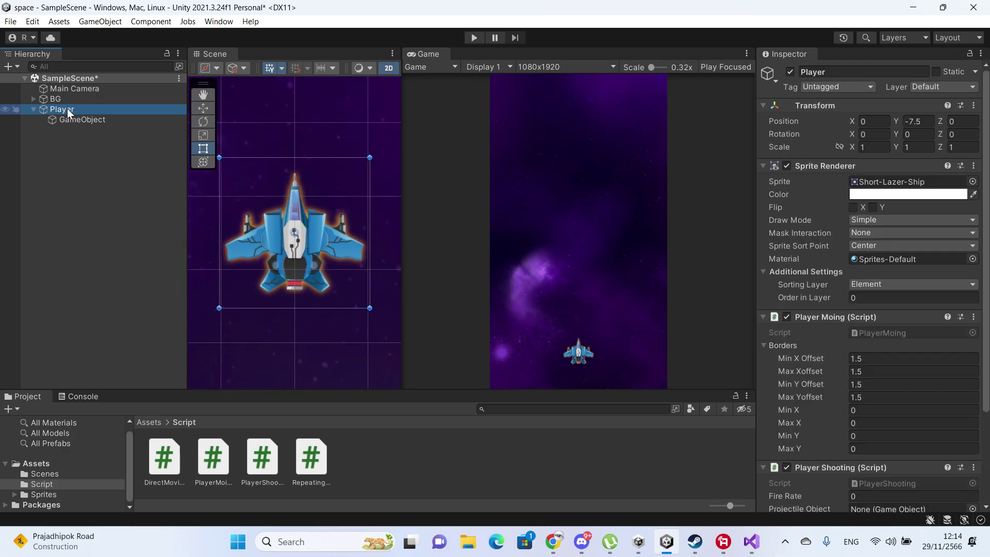
- Reset the child's Transform, raise it to Y 0.815 at the ship's nose, and name it Centergun
left_click(75, 119)
left_click(981, 105)
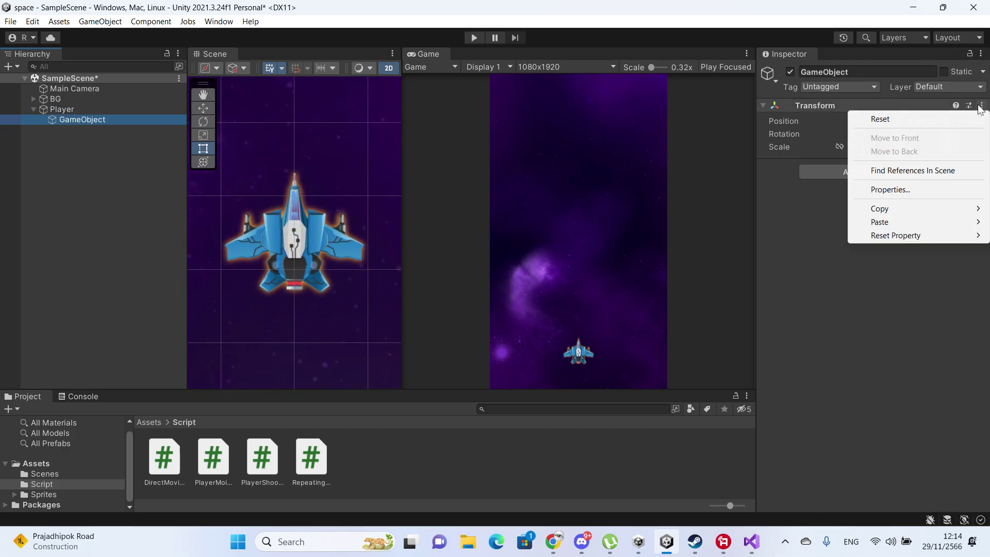
left_click(961, 121)
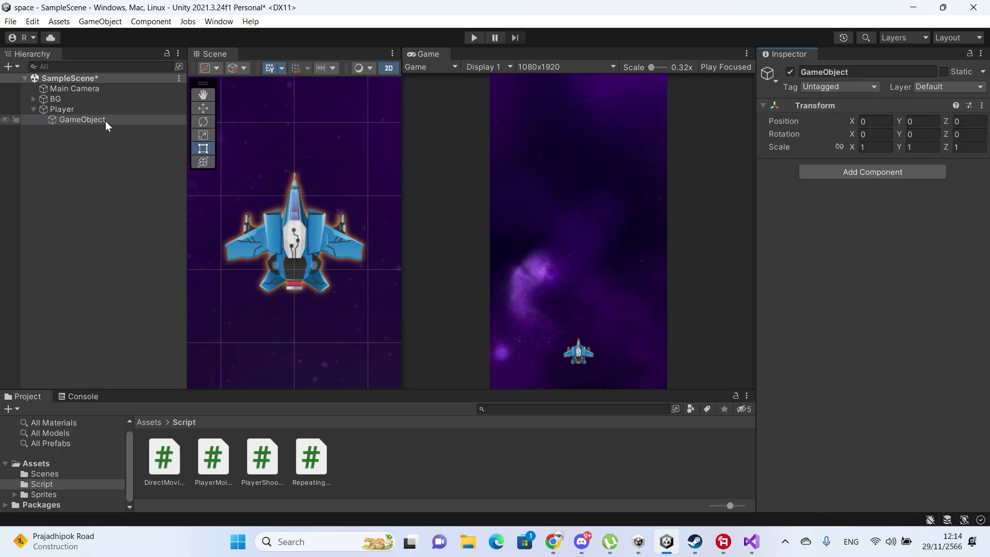
key("w")
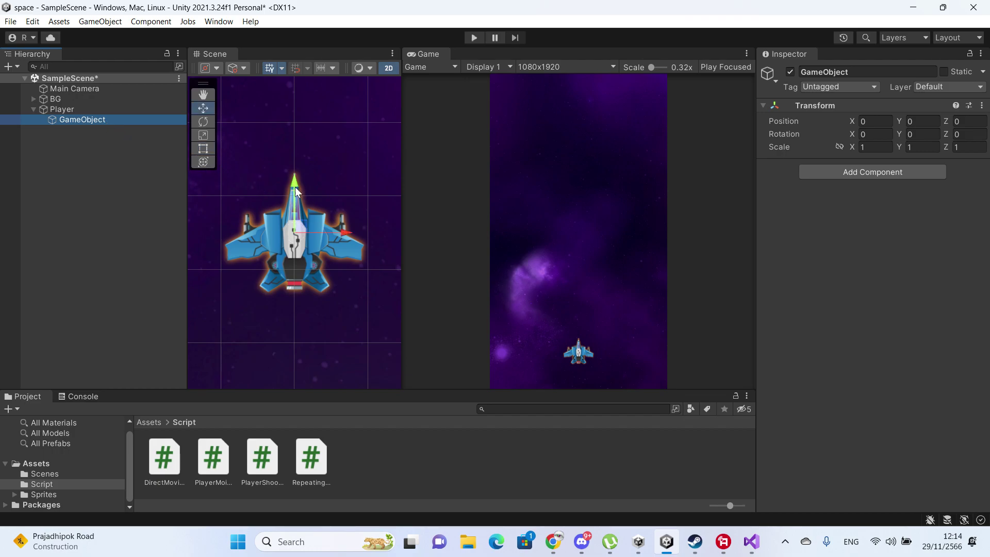
left_click_drag(295, 187, 292, 128)
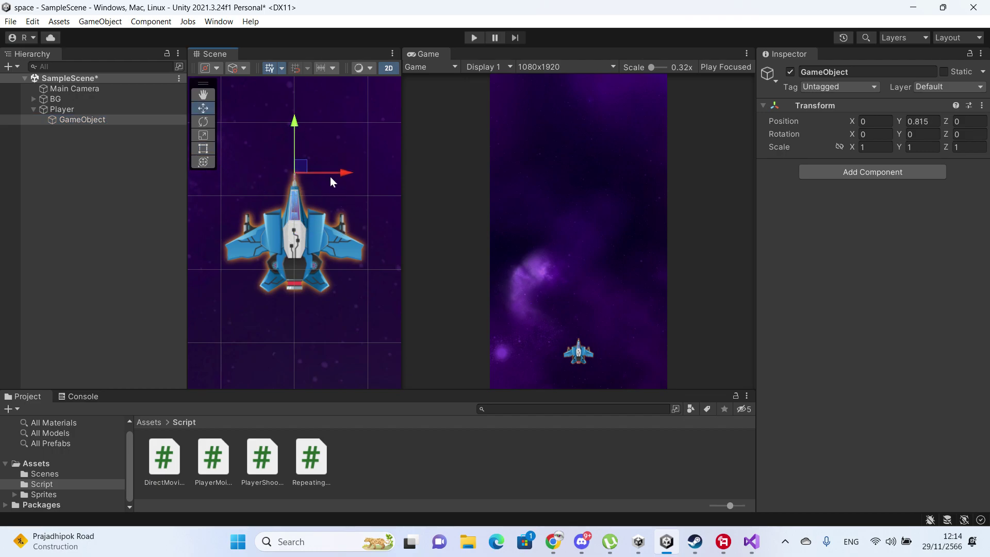
left_click(830, 72)
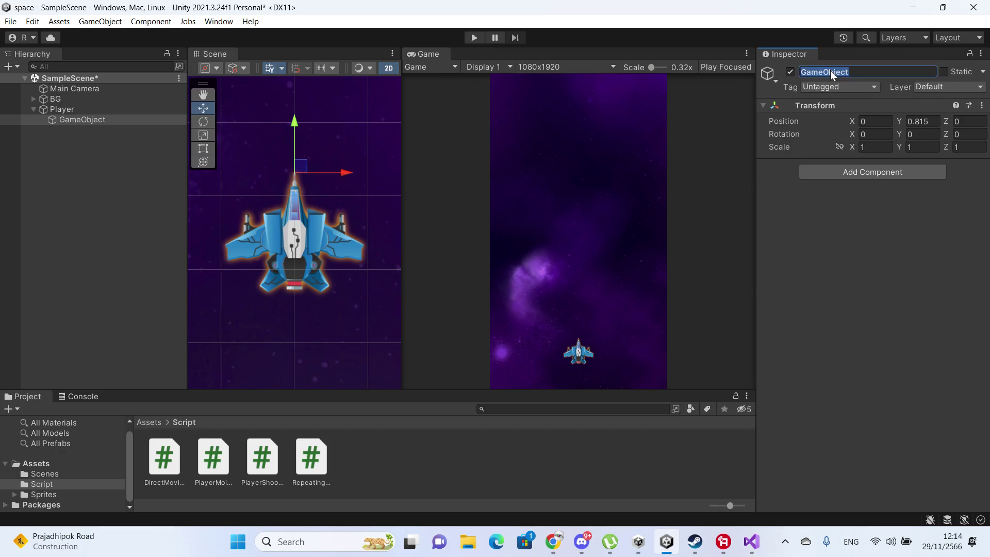
type("C")
type("enterg")
type("un")
key("Return")
- Set the Center Gun field under Guns in Player's Player Shooting component to Centergun
left_click(102, 110)
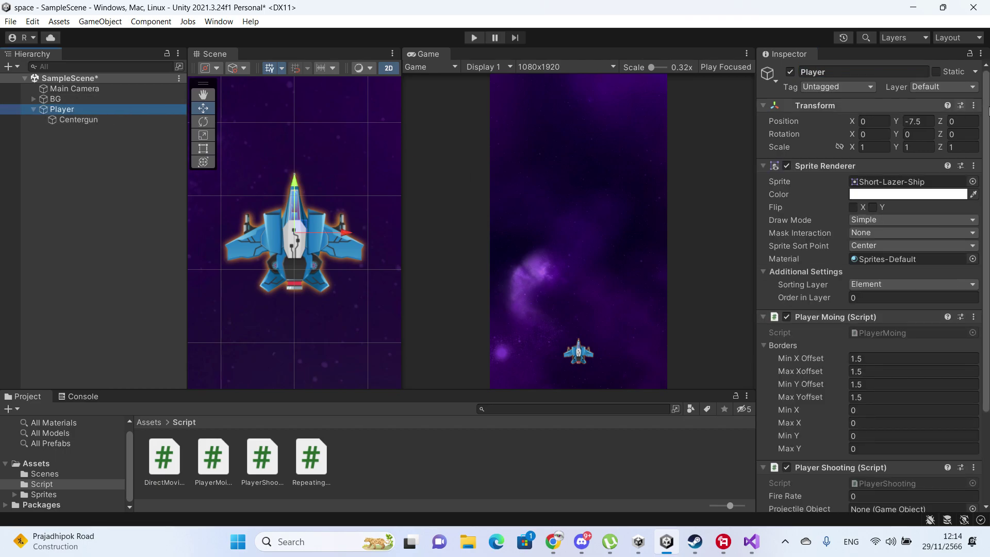
scroll(793, 320, "down", 2)
scroll(849, 363, "down", 2)
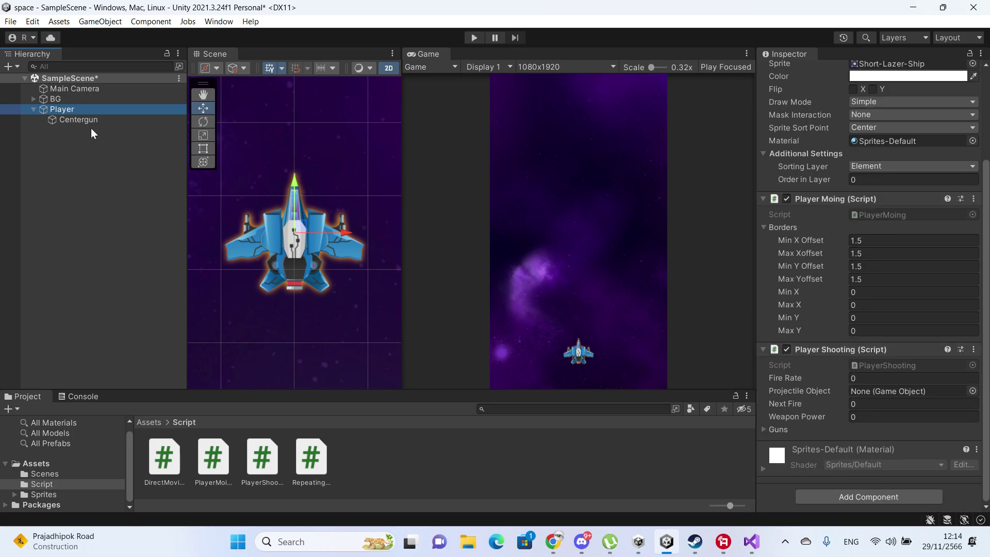
left_click(788, 431)
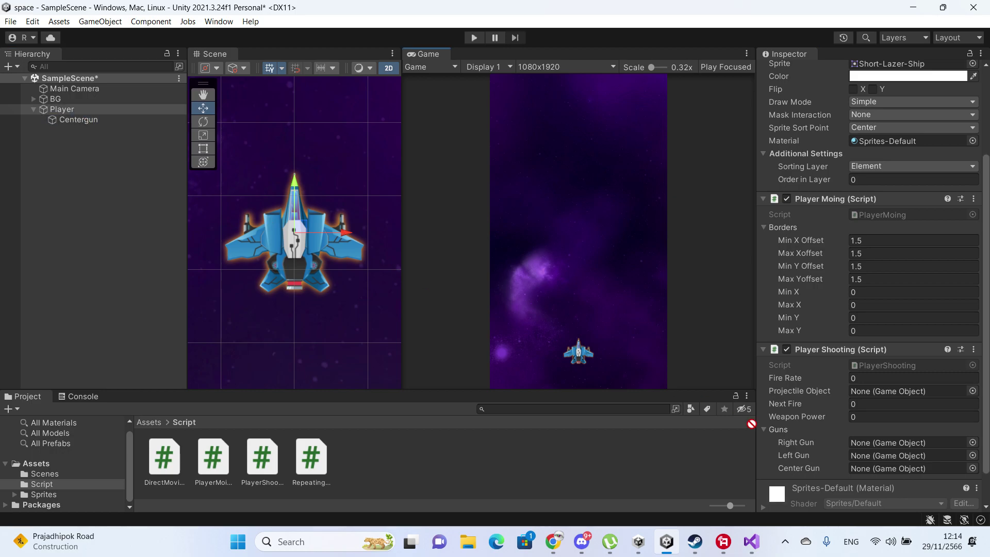
left_click_drag(79, 120, 884, 468)
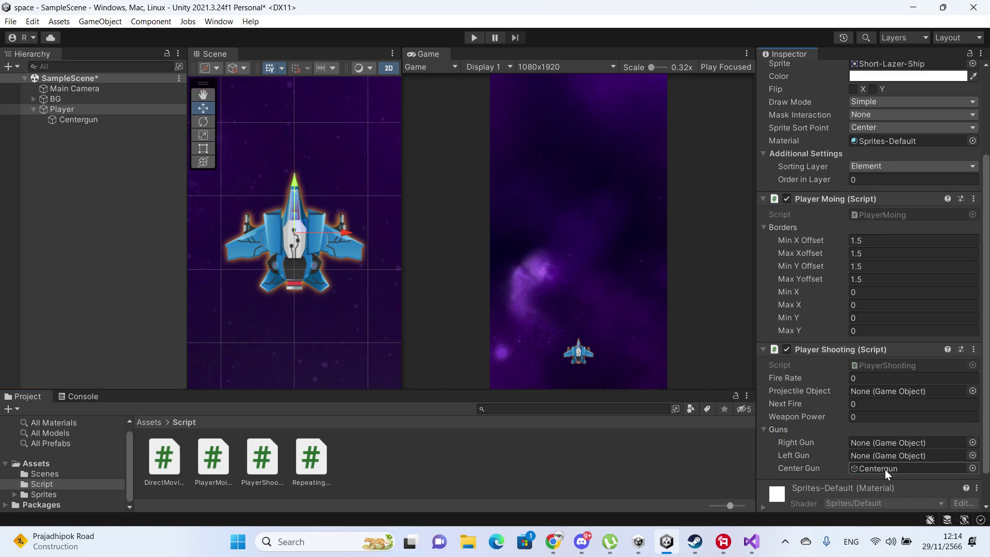
left_click(83, 118)
- Duplicate Centergun twice, moving the copies onto the right and left wings at Y 0.228
key("ctrl+d")
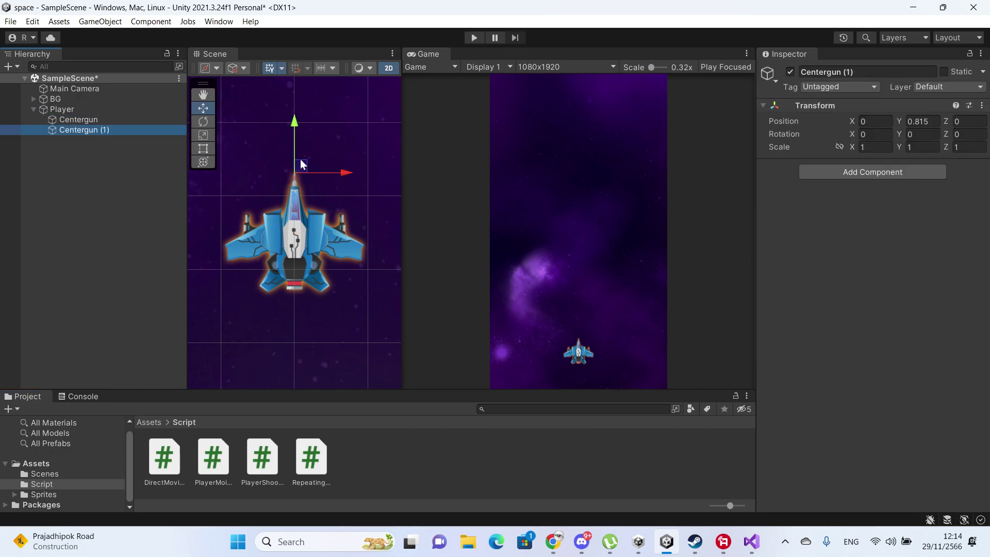
left_click_drag(330, 170, 381, 170)
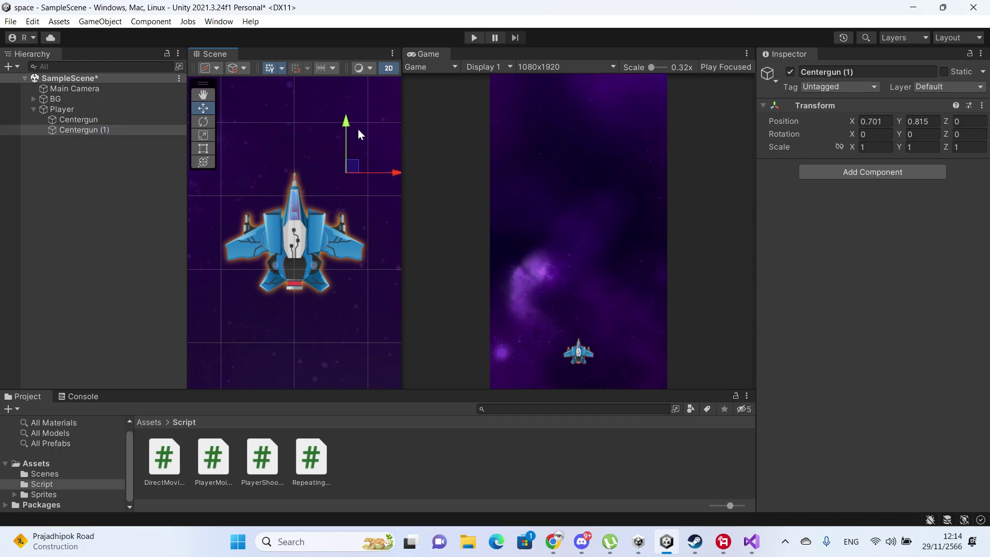
left_click_drag(347, 134, 346, 176)
left_click_drag(387, 219, 285, 217)
key("ctrl+d")
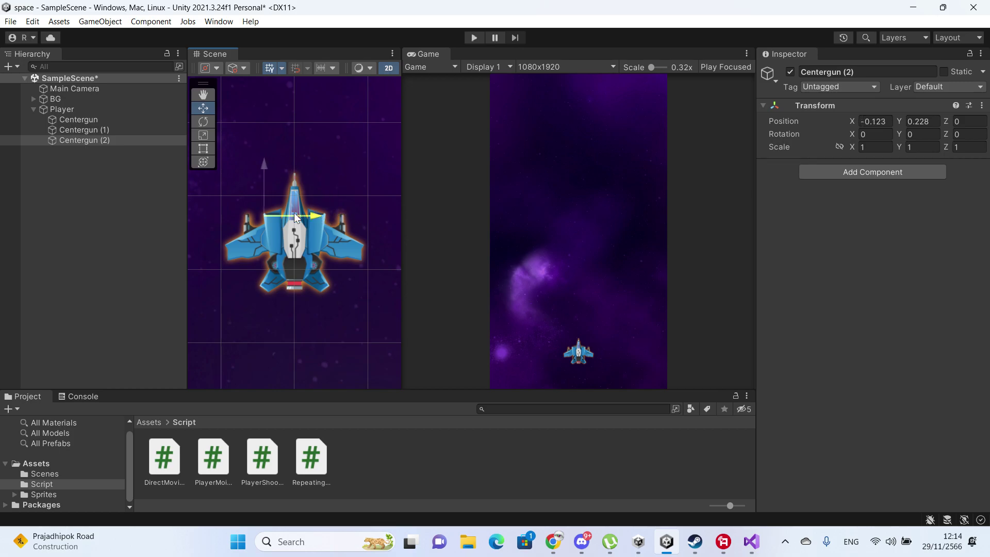
- Rename Centergun (1) to Rightgun
left_click(120, 132)
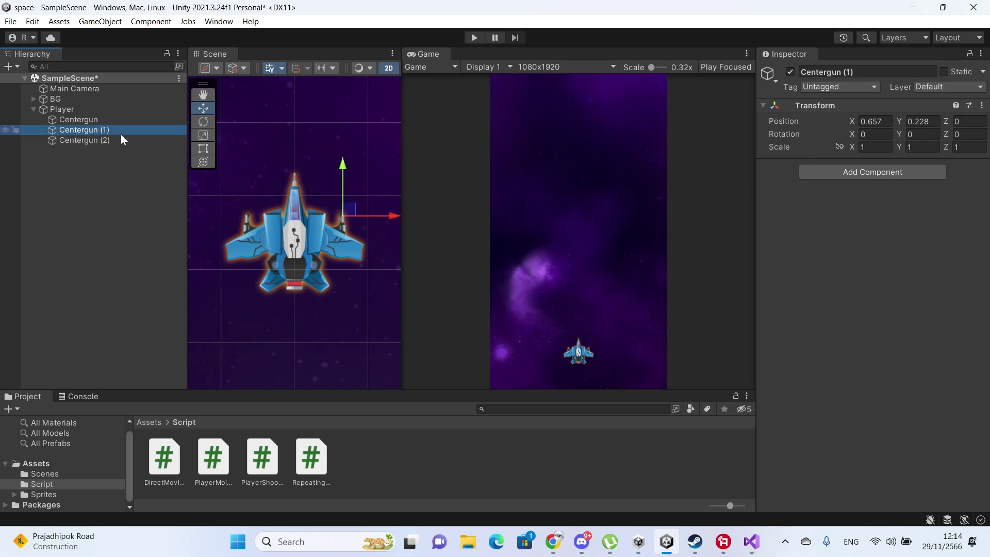
left_click(121, 134)
key("Right")
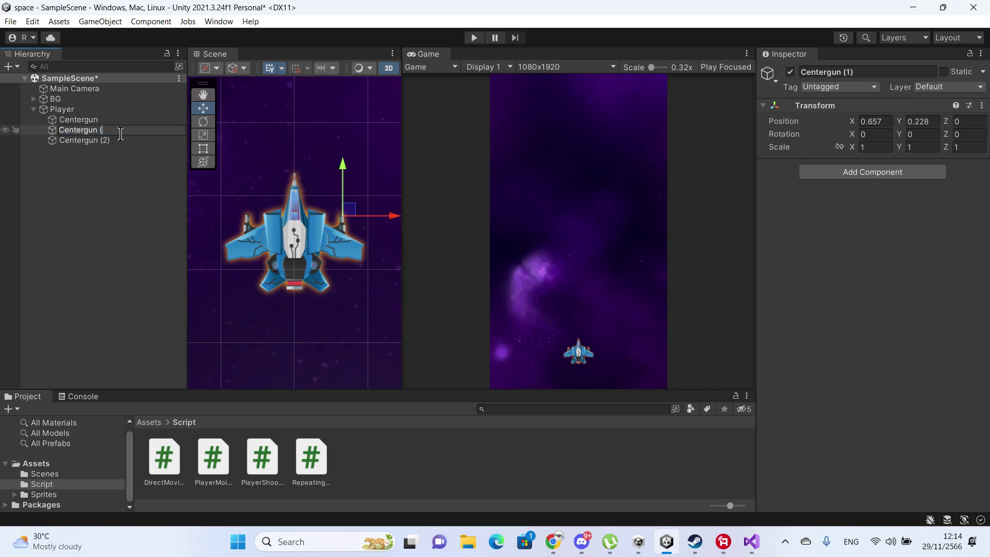
key("BackSpace")
key("BackSpace")
key("BackSpace")
key("BackSpace")
key("BackSpace")
key("BackSpace")
key("BackSpace")
key("BackSpace")
key("Delete")
type("Ri")
type("ght")
key("Return")
- Rename Centergun (2) to LeftCentergun and reselect Player
key("Down")
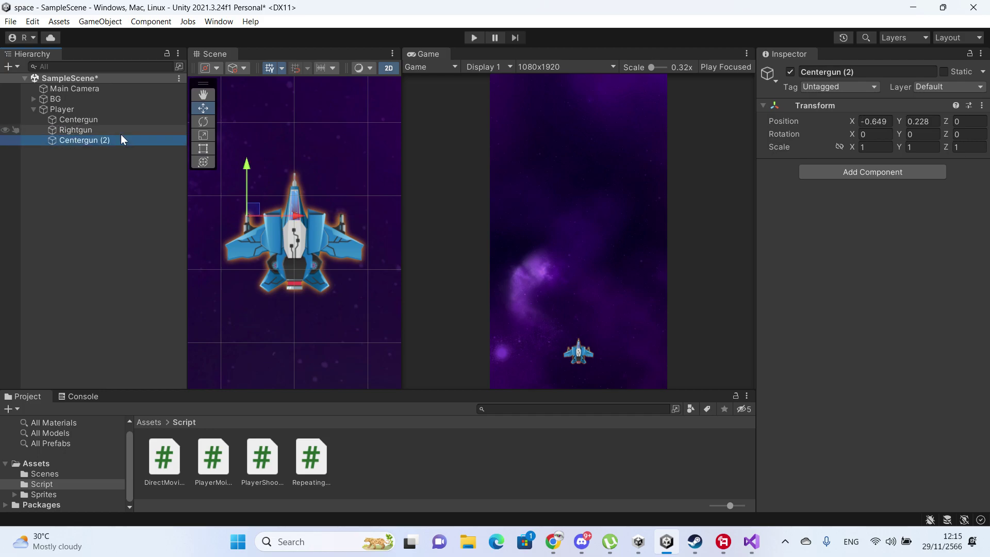
key("F2")
key("Right")
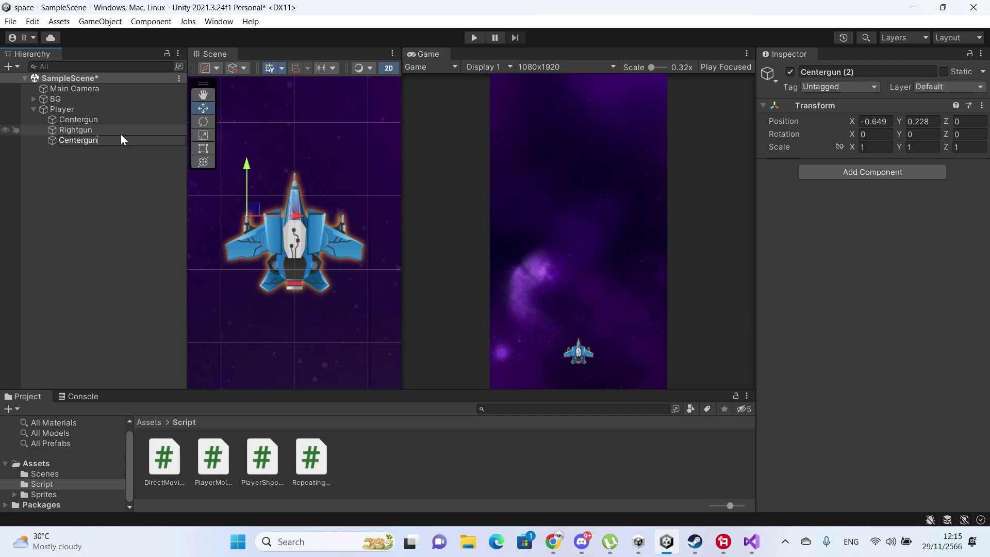
key("Home")
type("Left")
key("Return")
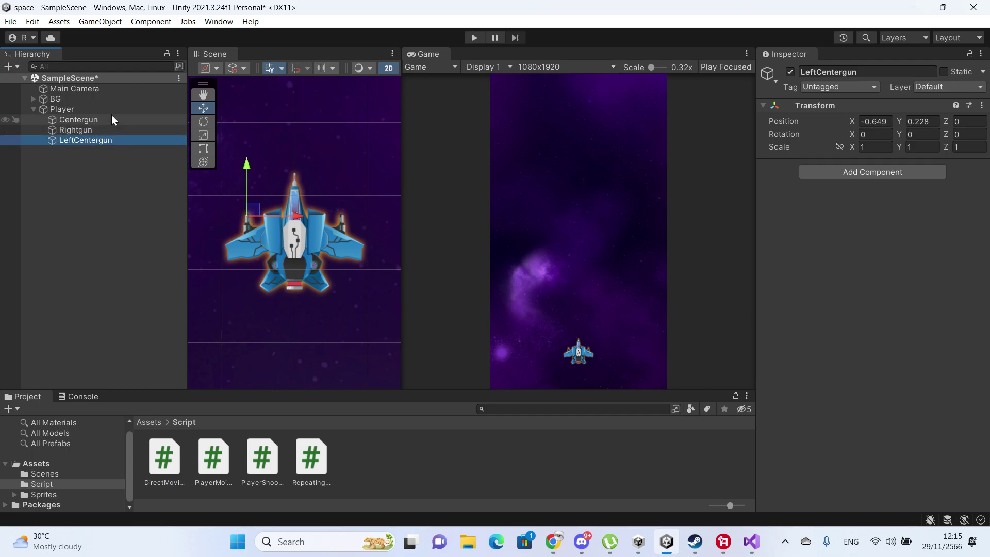
left_click(112, 109)
scroll(845, 252, "down", 5)
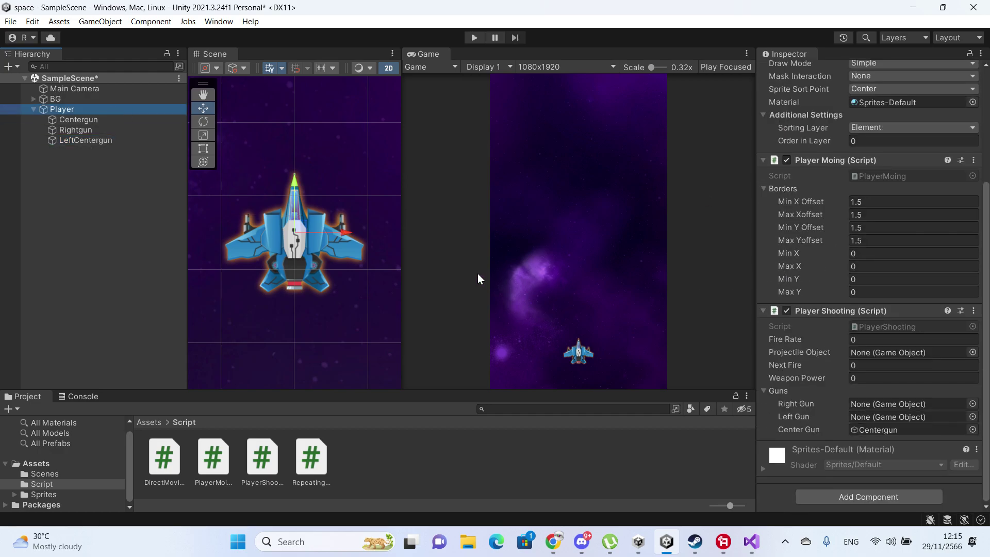
- Assign LeftCentergun as Player Shooting's Left Gun and rename it Leftgun
left_click_drag(88, 137, 864, 416)
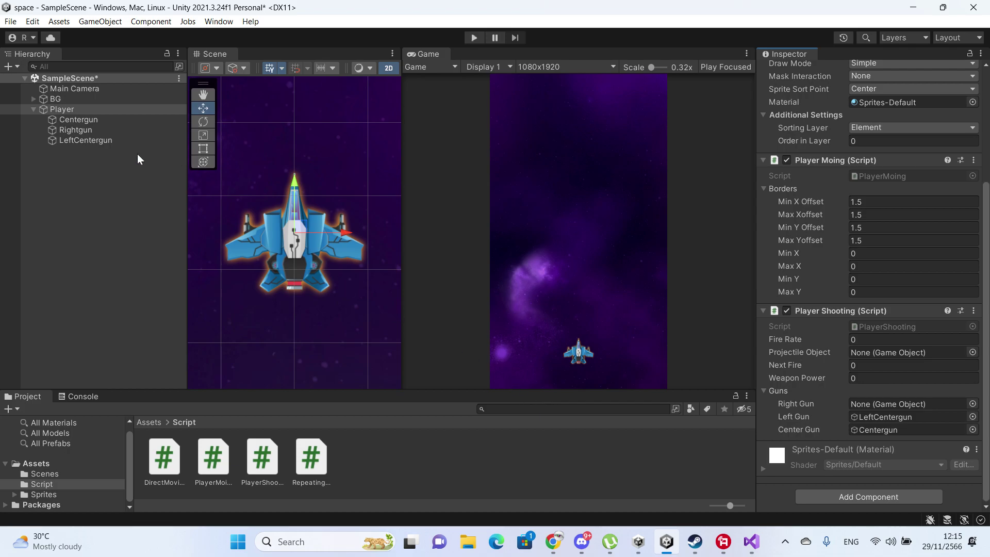
left_click(124, 140)
left_click(121, 140)
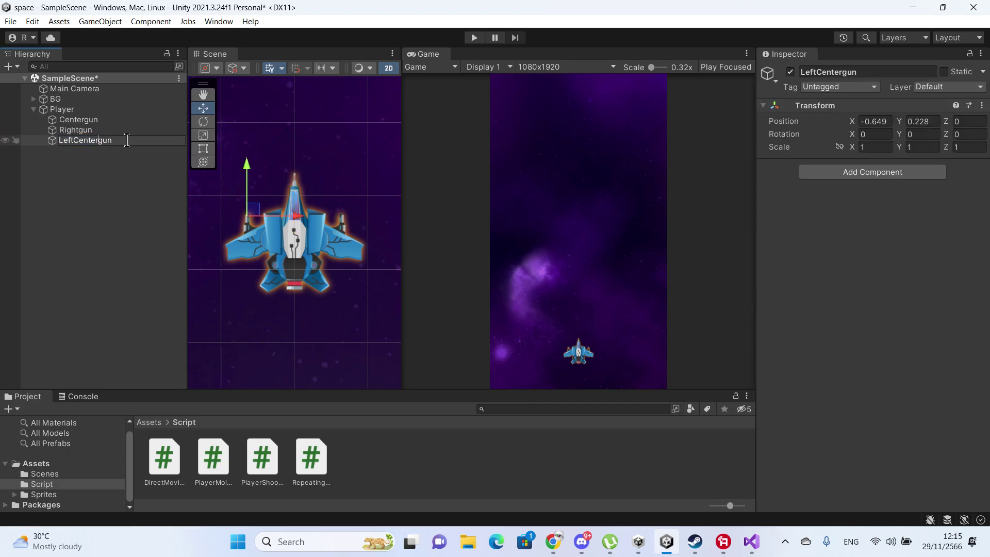
key("BackSpace")
key("BackSpace")
key("BackSpace")
key("BackSpace")
key("BackSpace")
key("BackSpace")
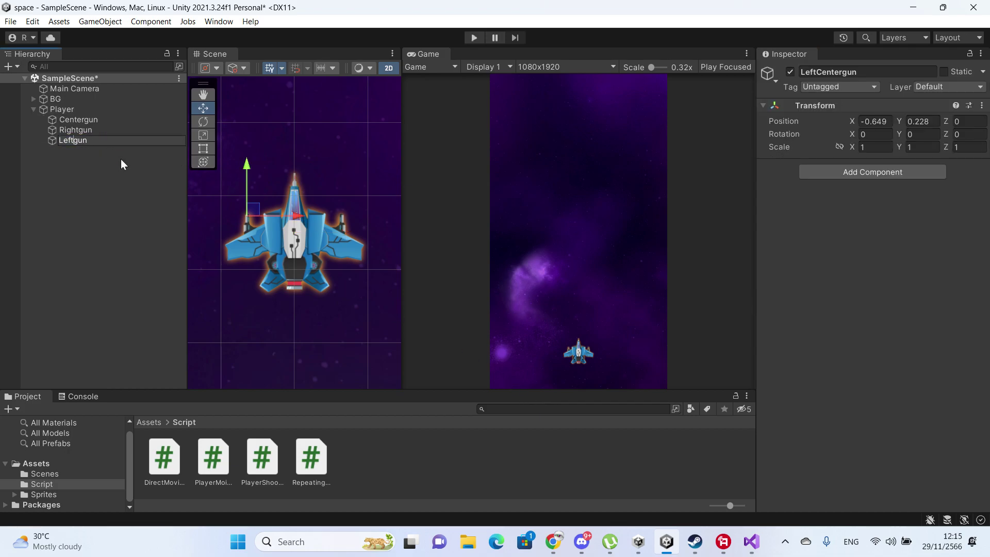
key("Return")
- Assign Rightgun as Player Shooting's Right Gun and save the scene
left_click(105, 111)
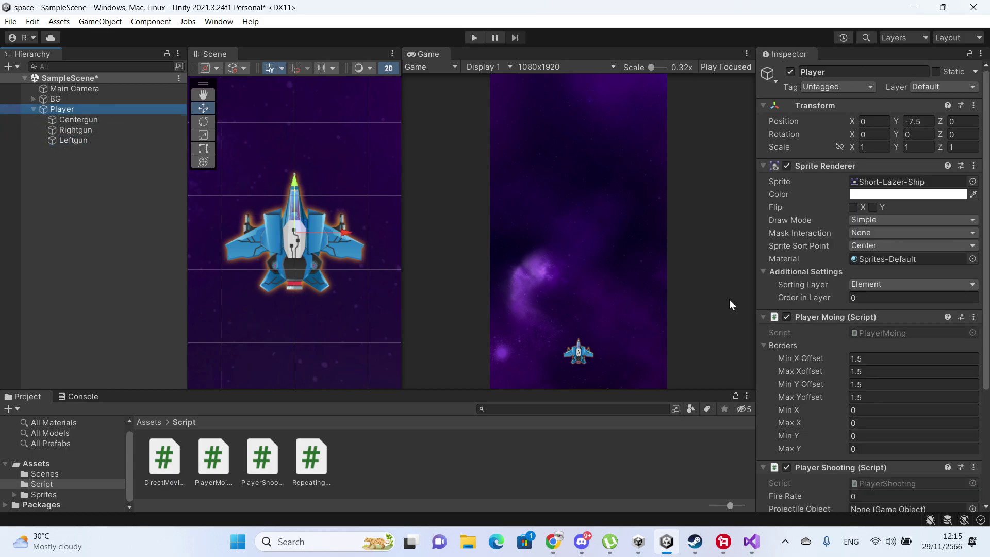
scroll(831, 284, "down", 5)
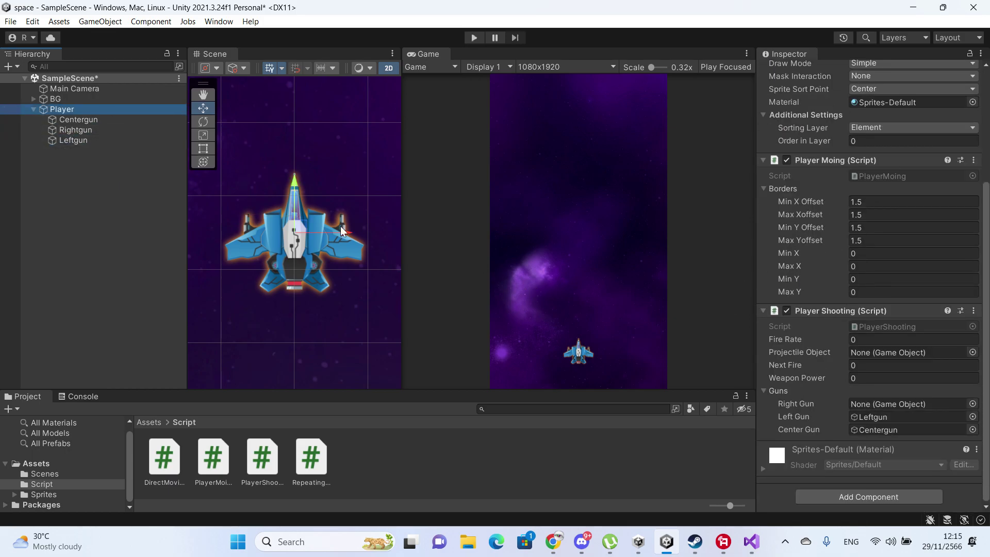
left_click_drag(84, 130, 895, 407)
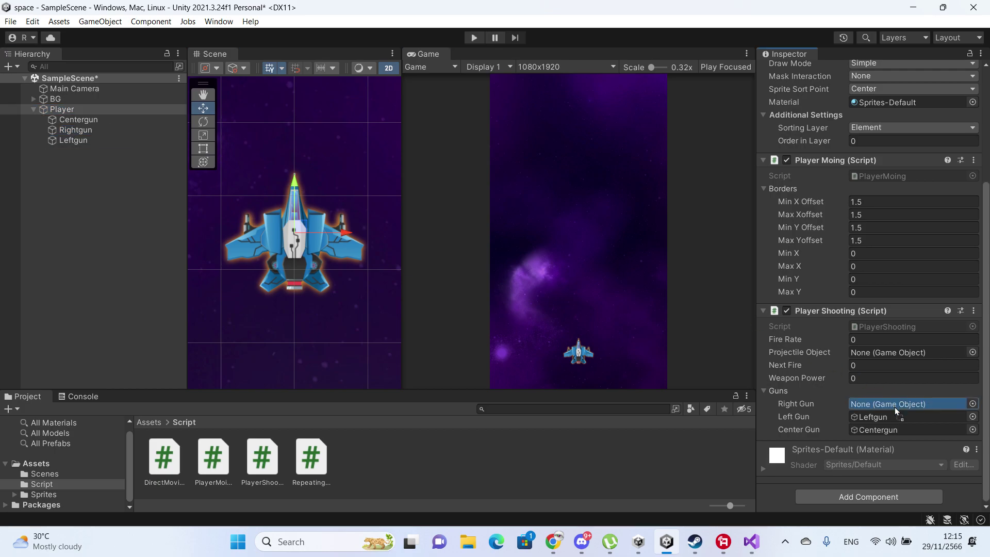
key("ctrl+s")
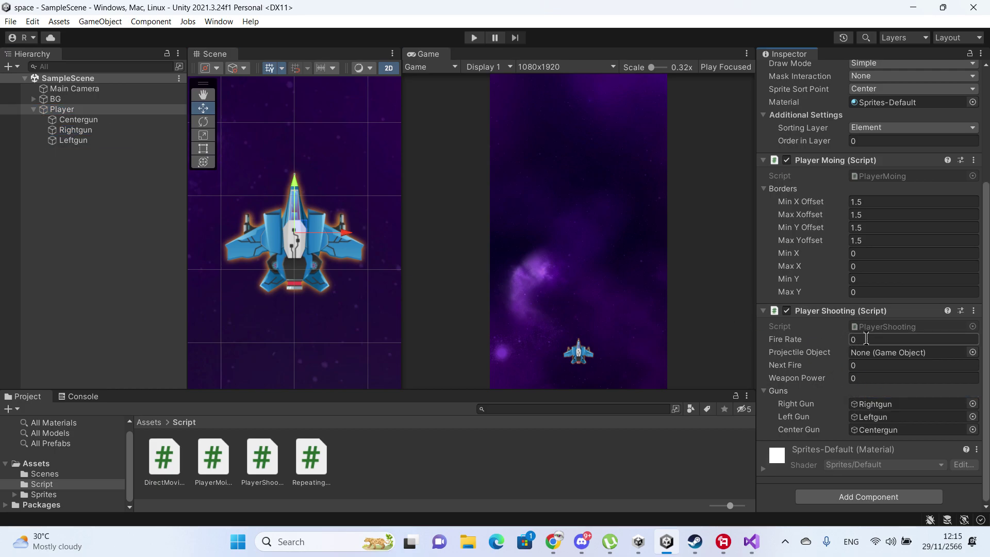
- Set Fire Rate, Next Fire and Weapon Power to 1 and save the scene
type("1")
key("Tab")
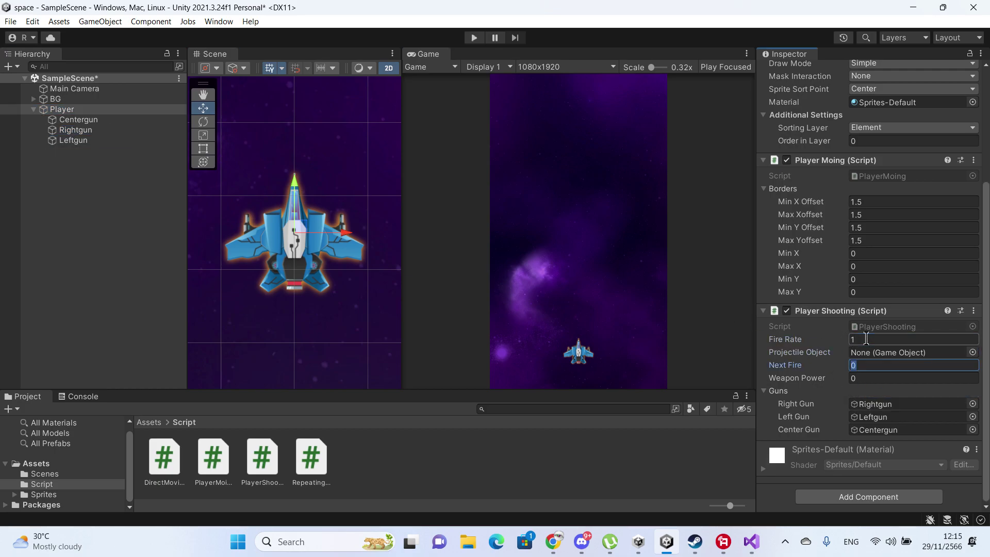
type("1")
left_click(868, 379)
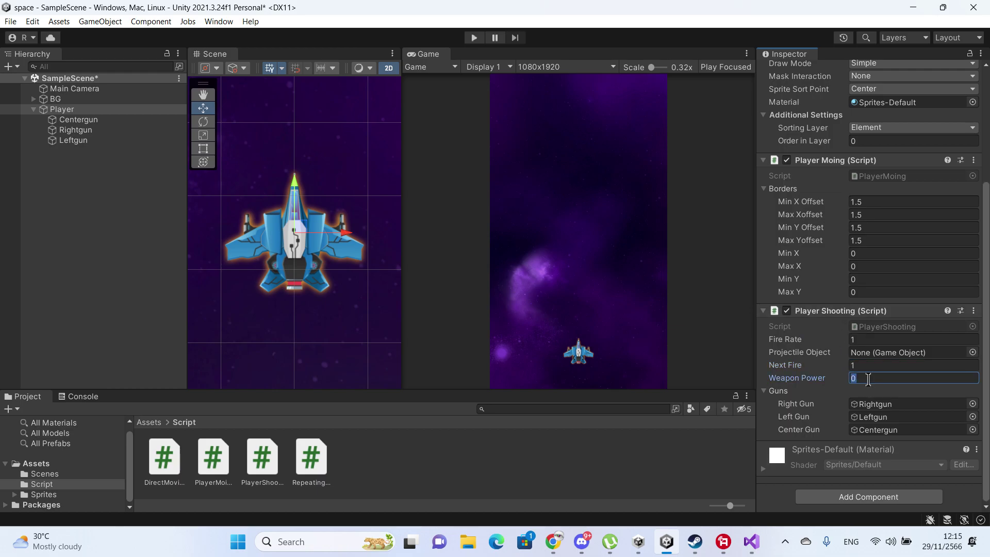
type("1")
key("ctrl+s")
scroll(337, 176, "down", 2)
mouse_move(337, 177)
middle_mouse_down()
mouse_move(335, 270)
mouse_move(328, 221)
middle_mouse_up()
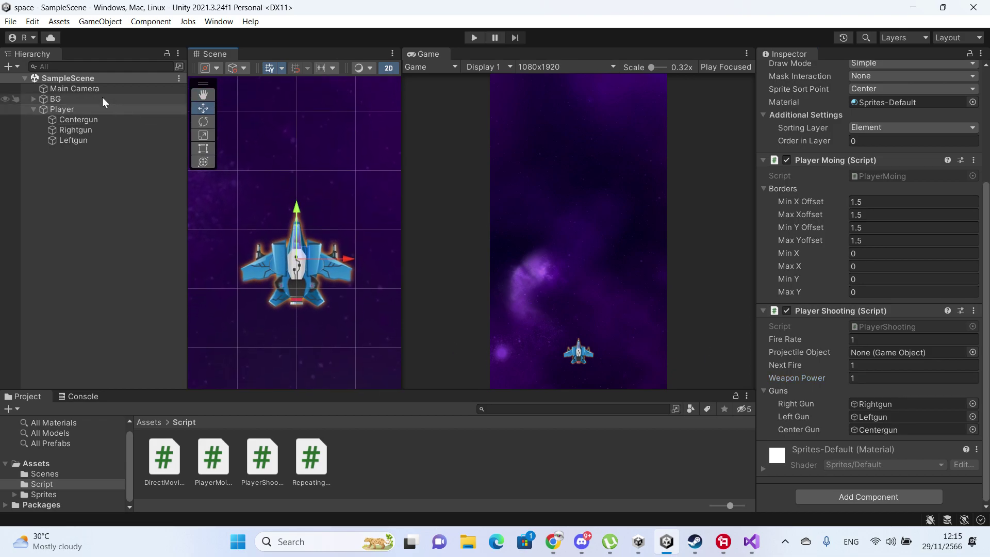
- Browse the Ball_02 and Machine Gun sprites in Assets > Sprites > Weapons, then show the 2D Object > Sprites options
left_click(43, 494)
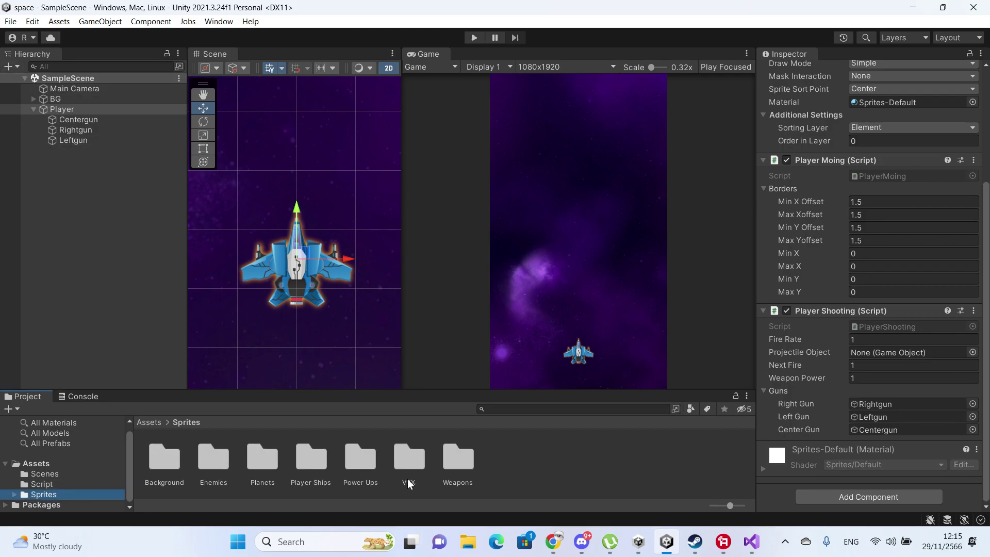
double_click(472, 465)
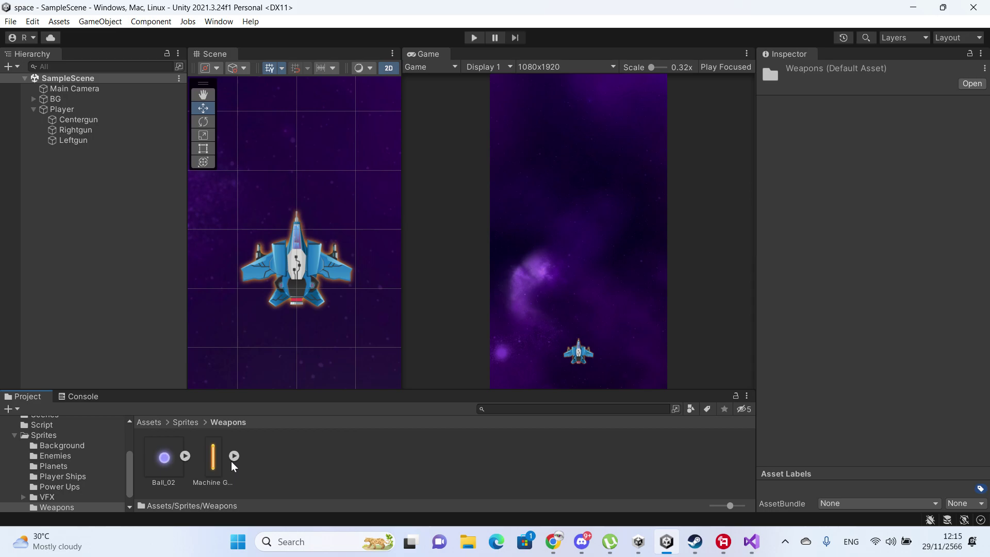
left_click(165, 462)
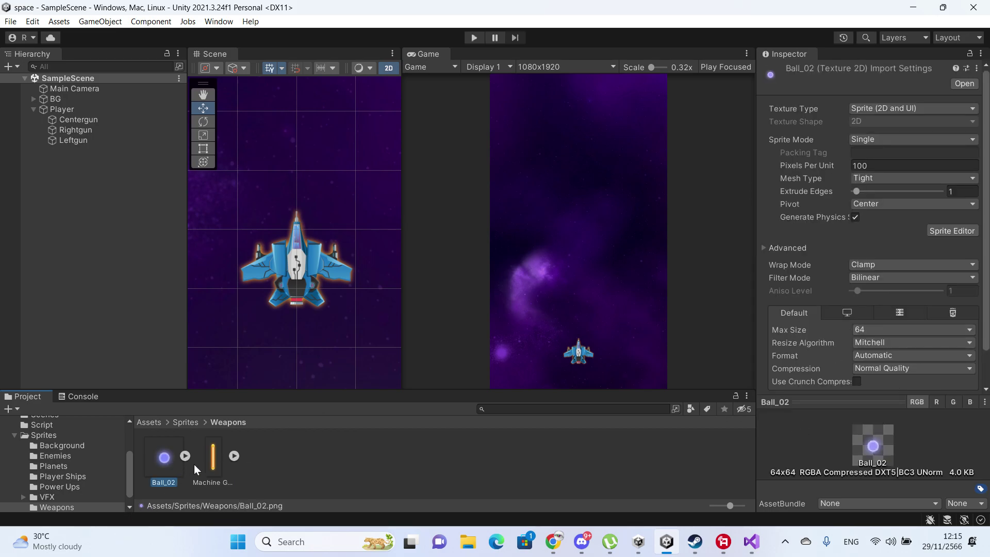
left_click(211, 460)
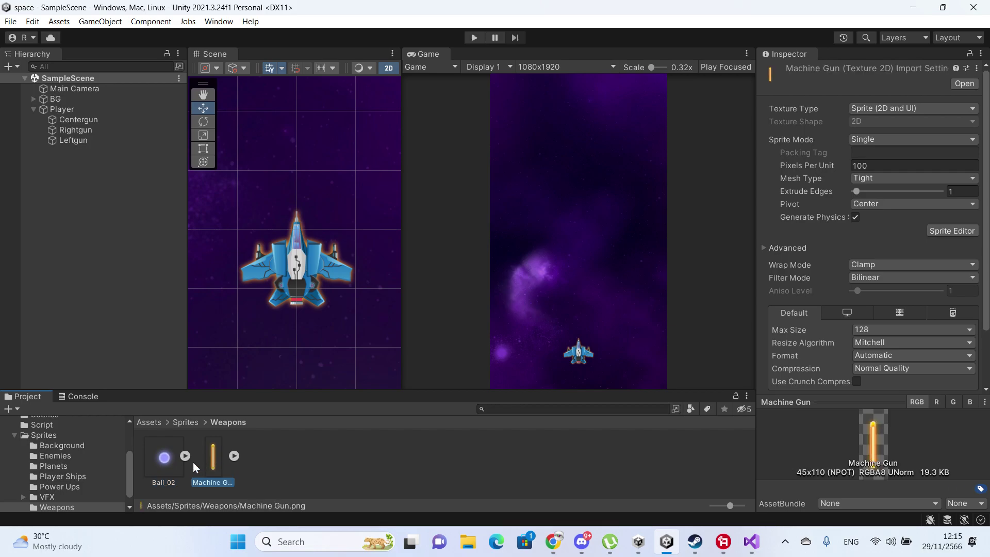
left_click(168, 467)
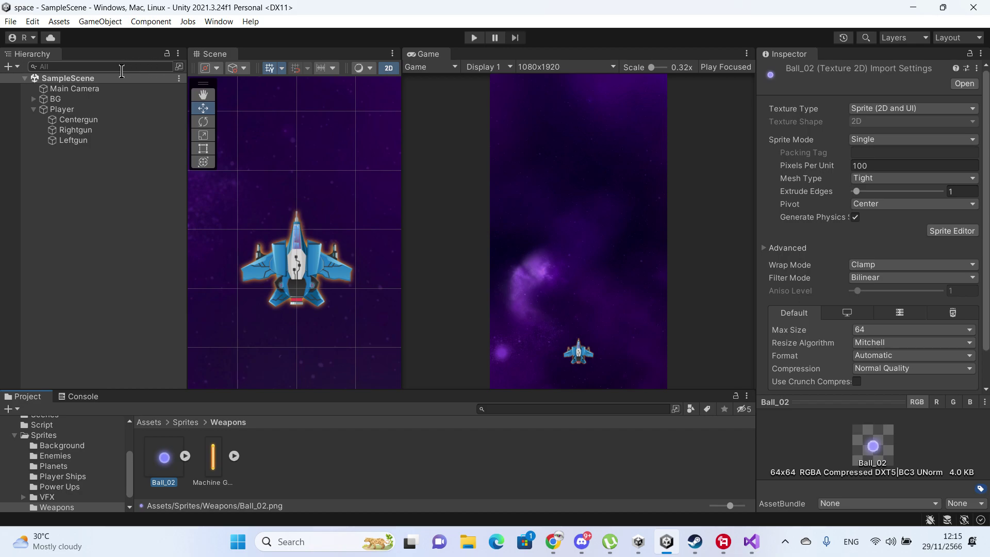
left_click(17, 67)
mouse_move(152, 110)
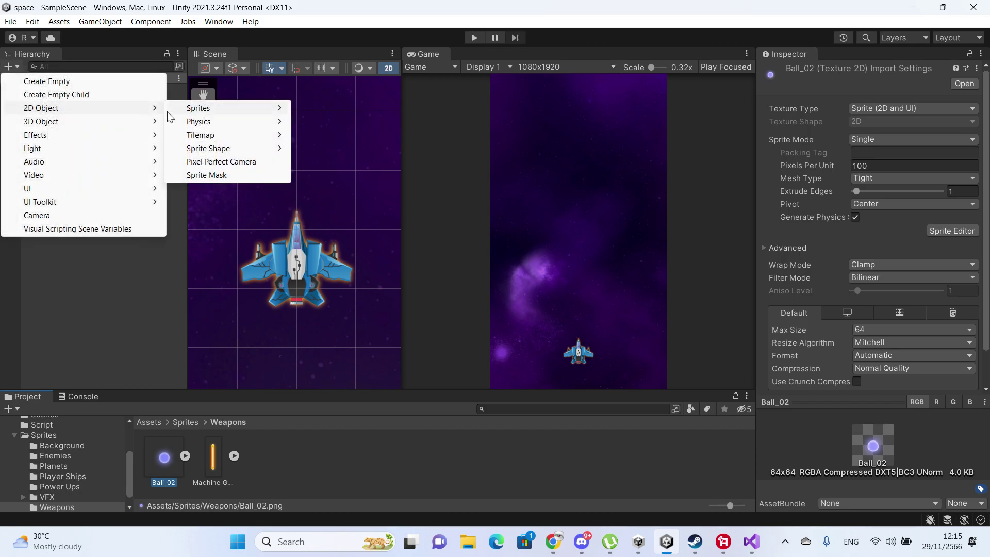
mouse_move(202, 113)
- Drop the Ball_02 sprite into the scene as a trial, then delete it
left_click_drag(168, 468, 123, 267)
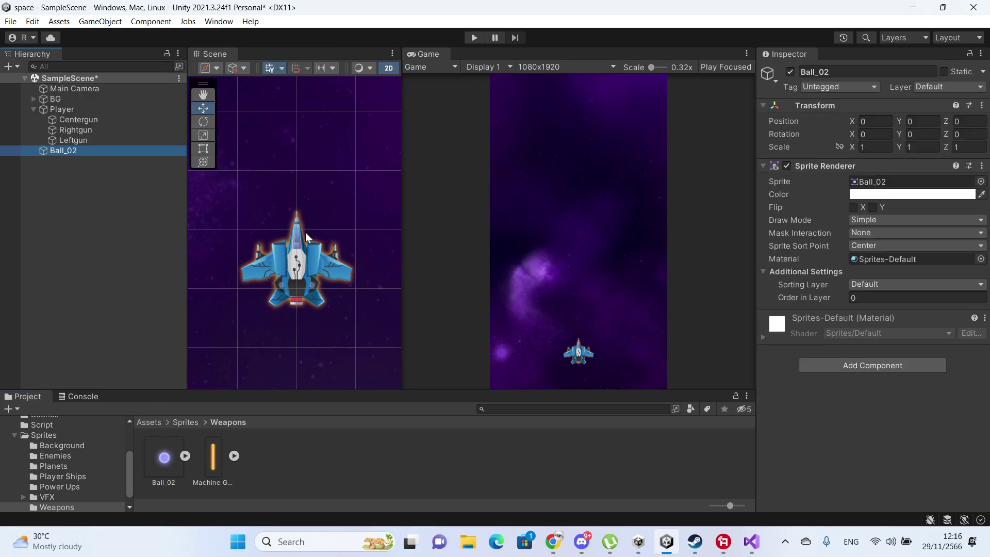
scroll(318, 180, "down", 3)
scroll(315, 182, "down", 2)
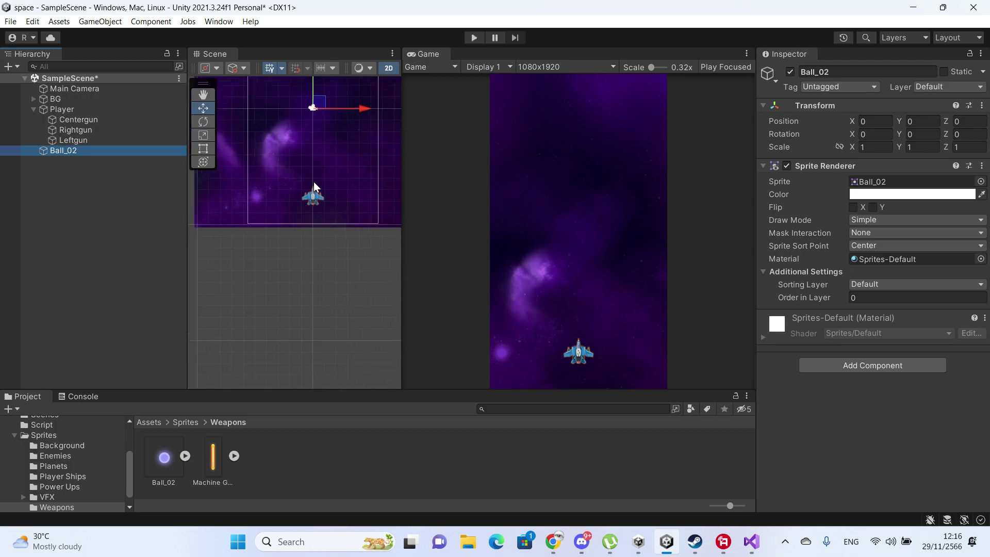
middle_click_drag(317, 180, 304, 254)
left_click_drag(300, 111, 300, 169)
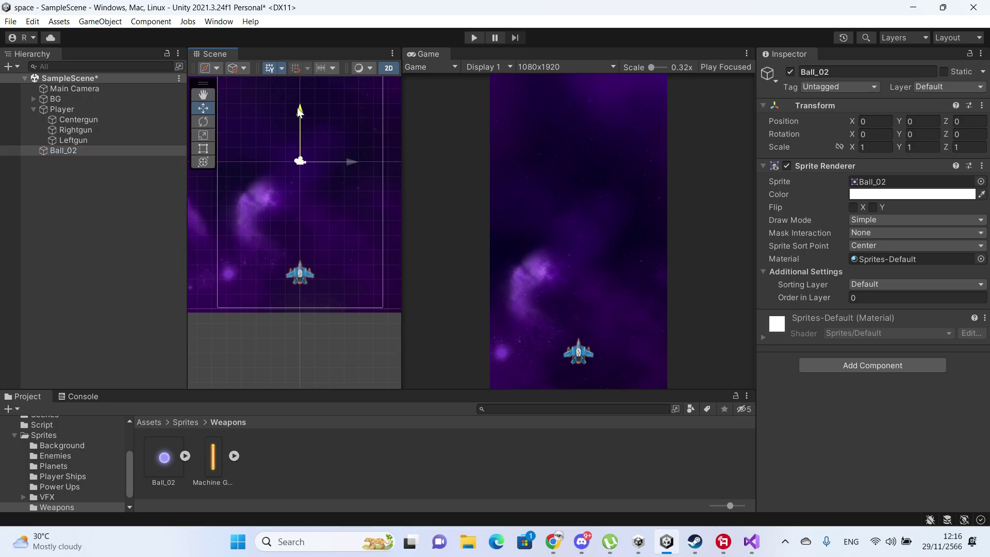
left_click(124, 178)
left_click(94, 155)
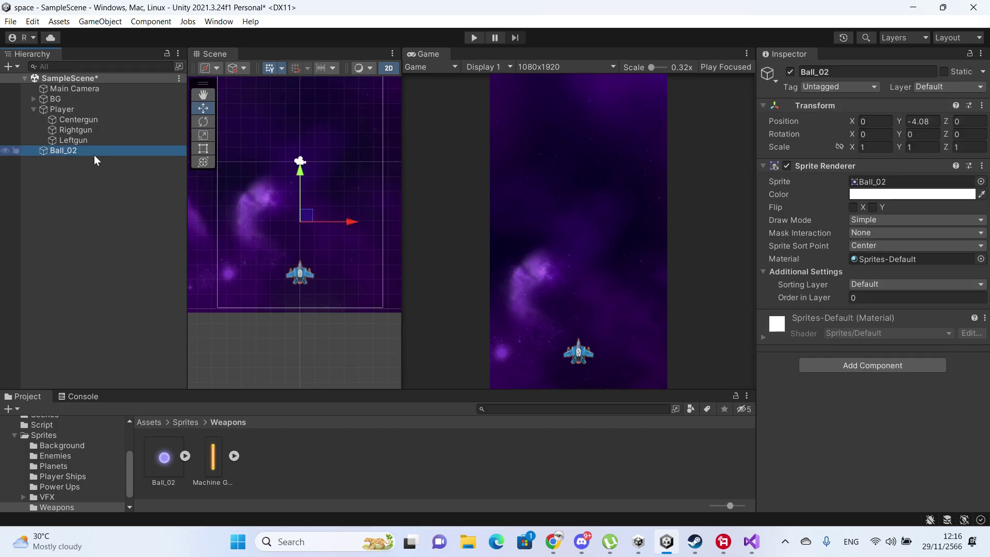
left_click(131, 206)
key("Delete")
- Add the Machine Gun sprite to the scene just above the ship at Y -6.36
left_click(206, 458)
left_click_drag(206, 457, 125, 316)
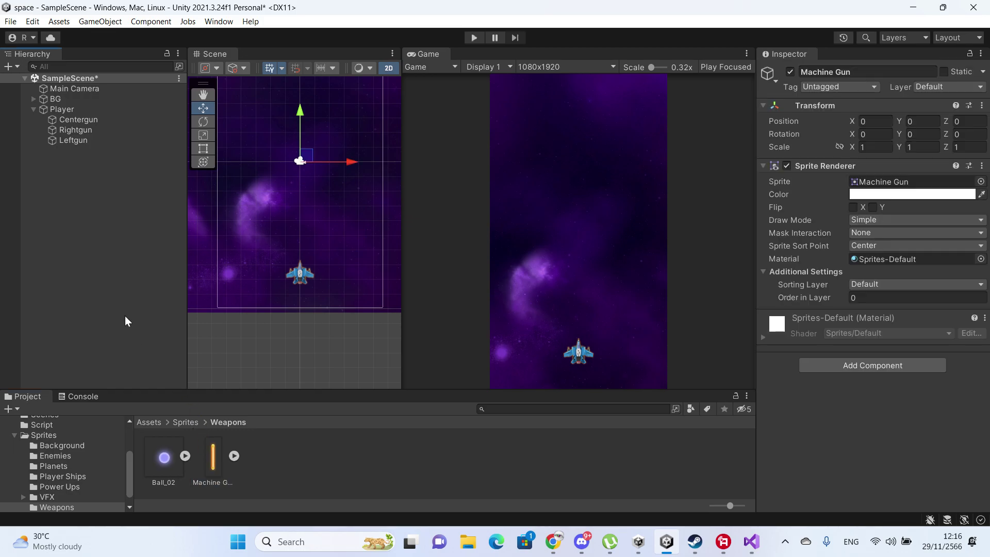
left_click_drag(305, 155, 305, 248)
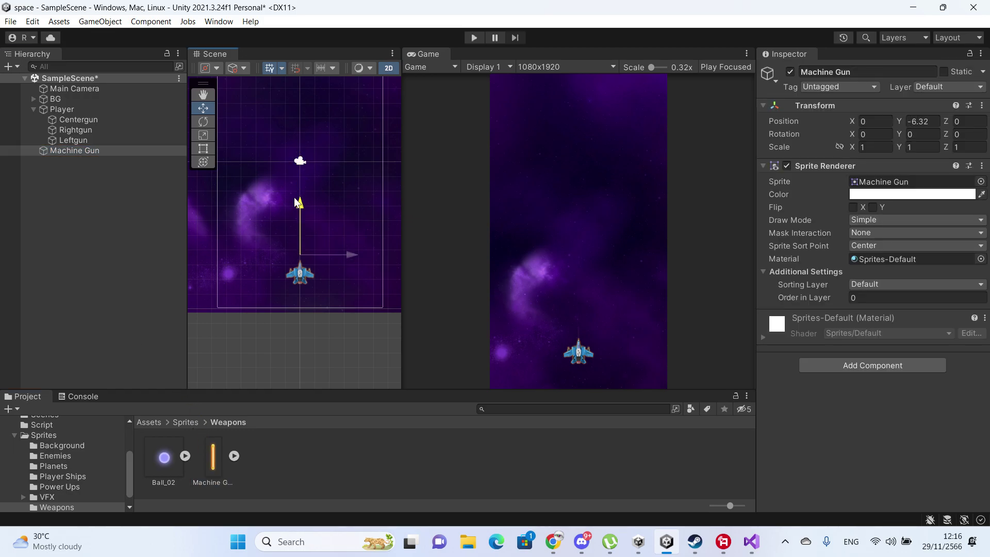
scroll(309, 252, "up", 3)
scroll(316, 257, "up", 3)
scroll(317, 258, "up", 2)
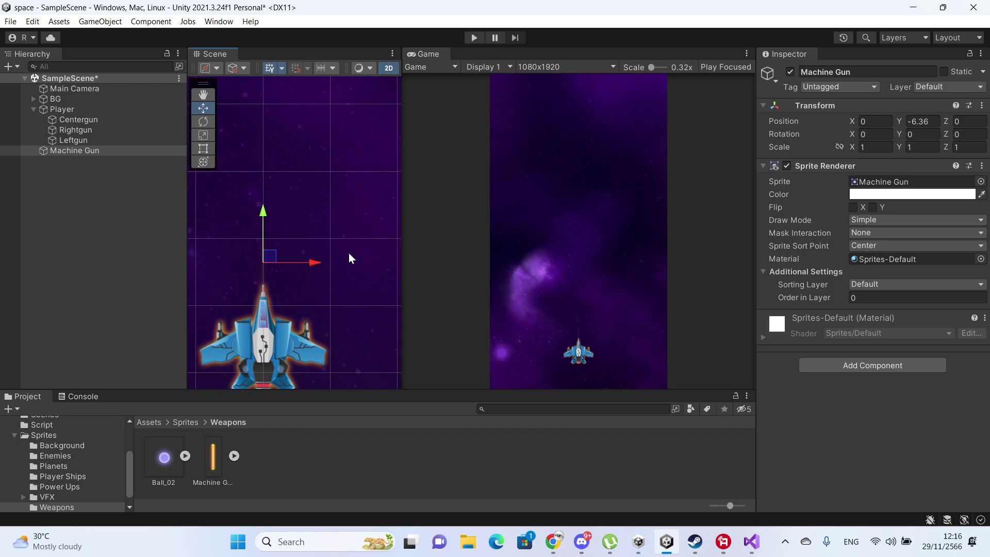
left_click(80, 110)
scroll(781, 274, "down", 5)
scroll(818, 254, "up", 5)
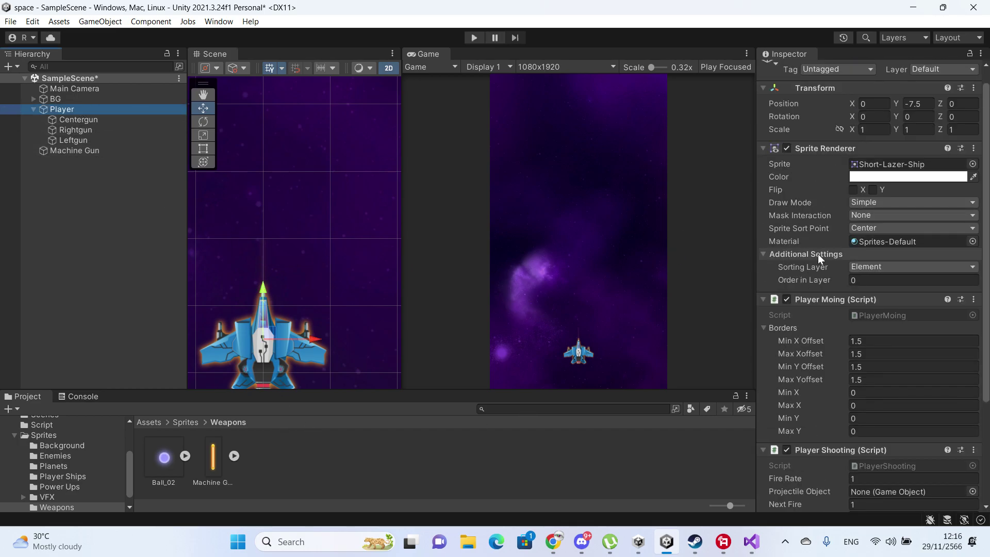
- From the Machine Gun's Sorting Layer menu, add a new Layer 3 named 'Bullet'
left_click(873, 267)
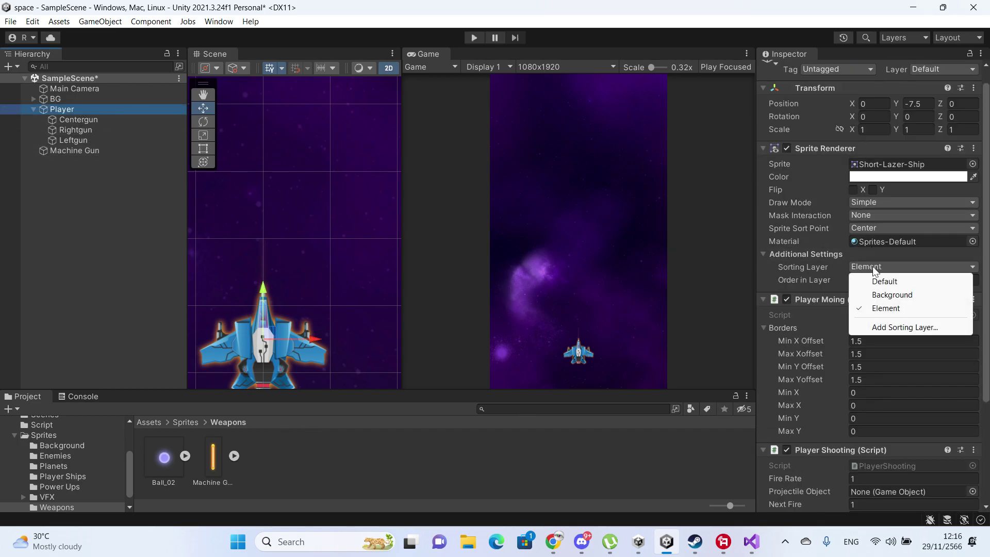
left_click(117, 150)
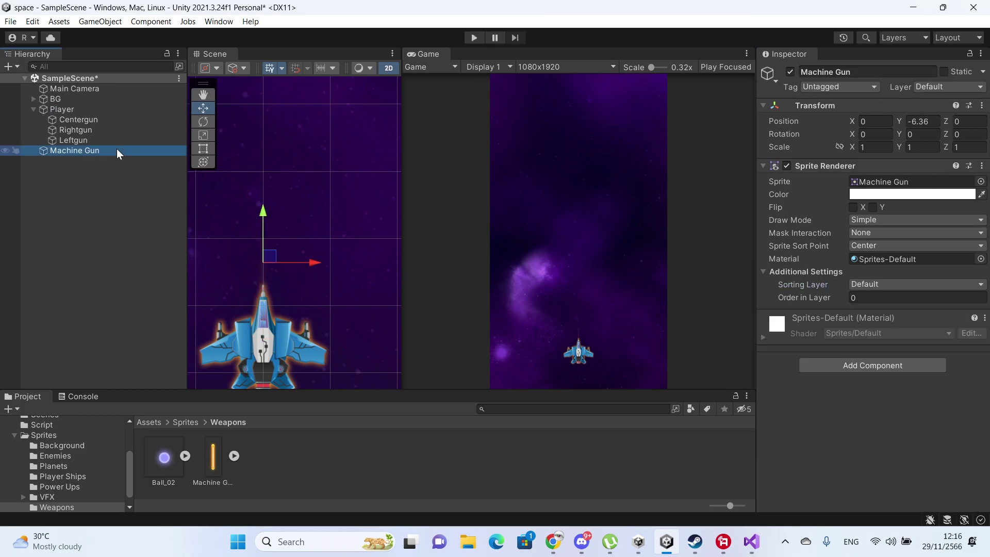
left_click(871, 285)
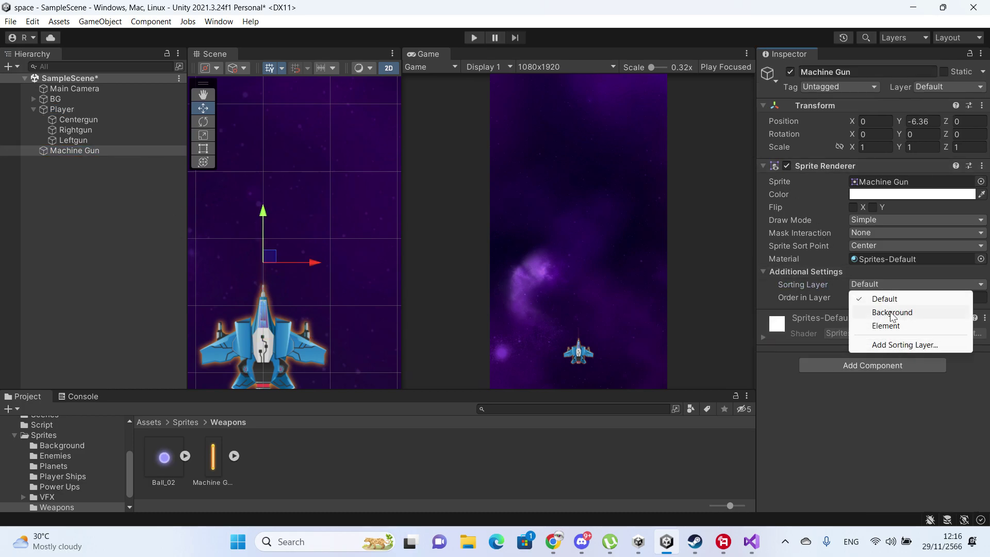
left_click(893, 345)
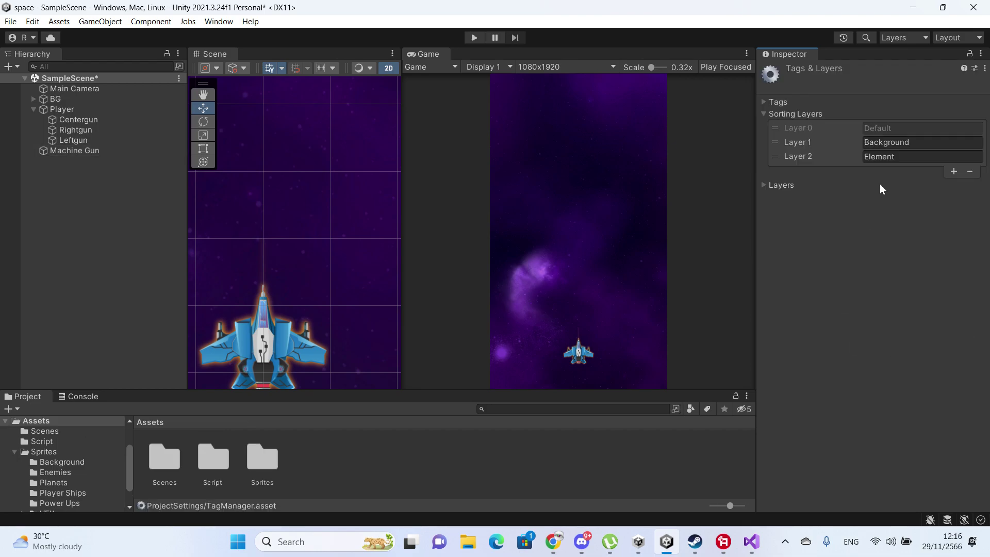
left_click(954, 173)
left_click(916, 173)
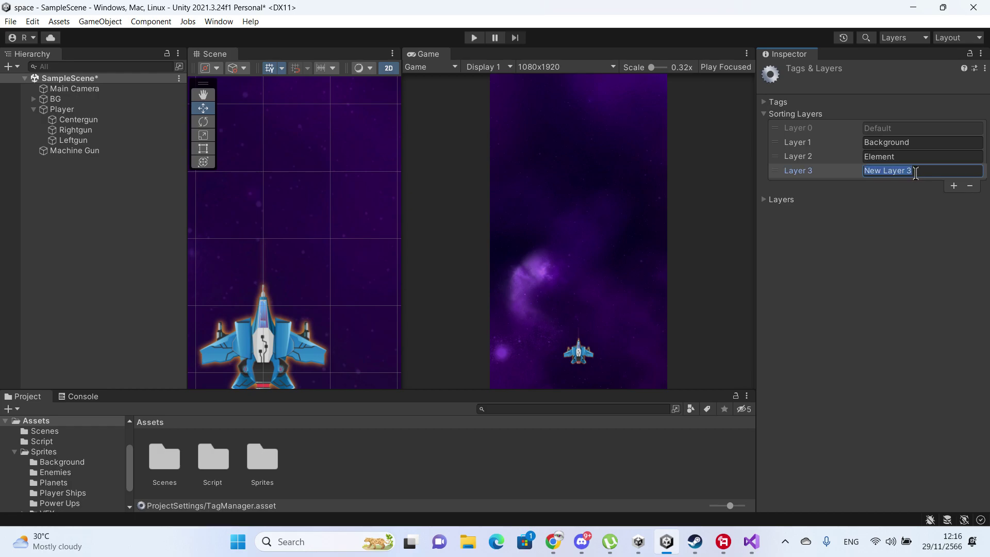
type("Bullet")
left_click(918, 388)
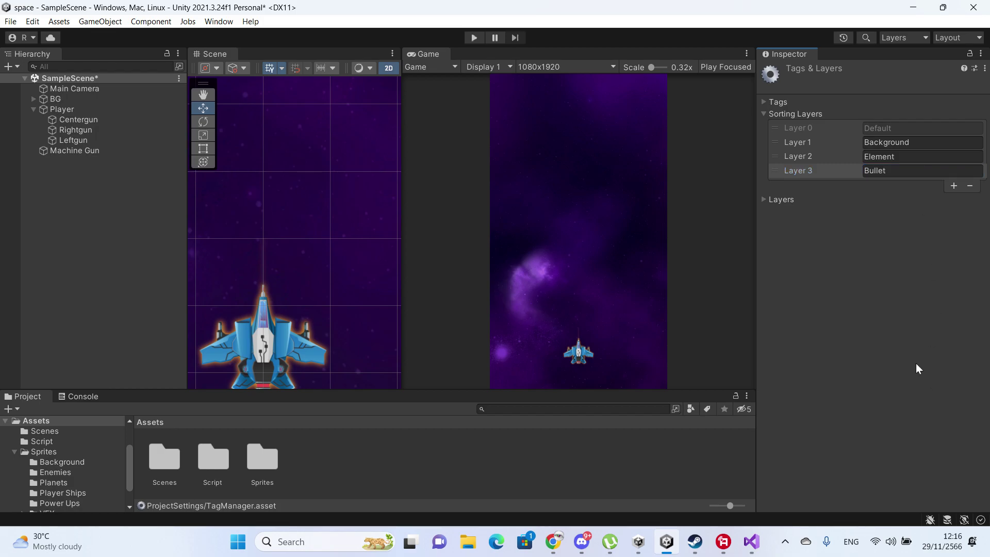
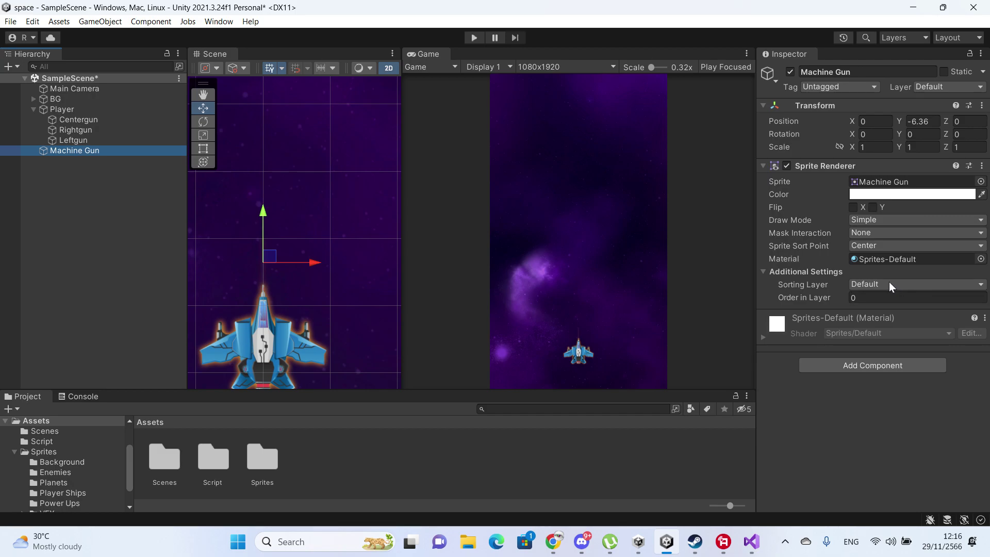
- Set the Machine Gun sprite's Sorting Layer to Bullet, then undo a trial upward move
left_click(866, 284)
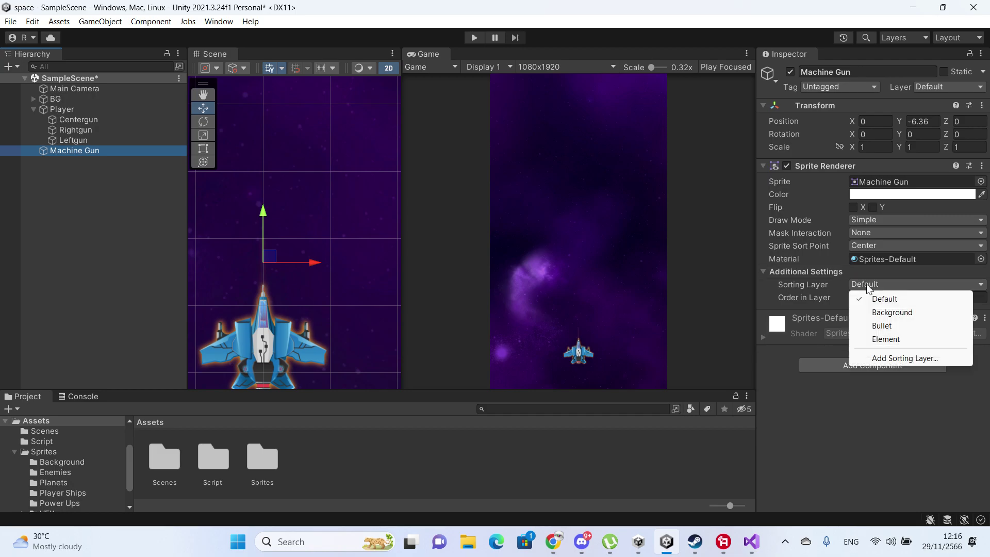
left_click(891, 326)
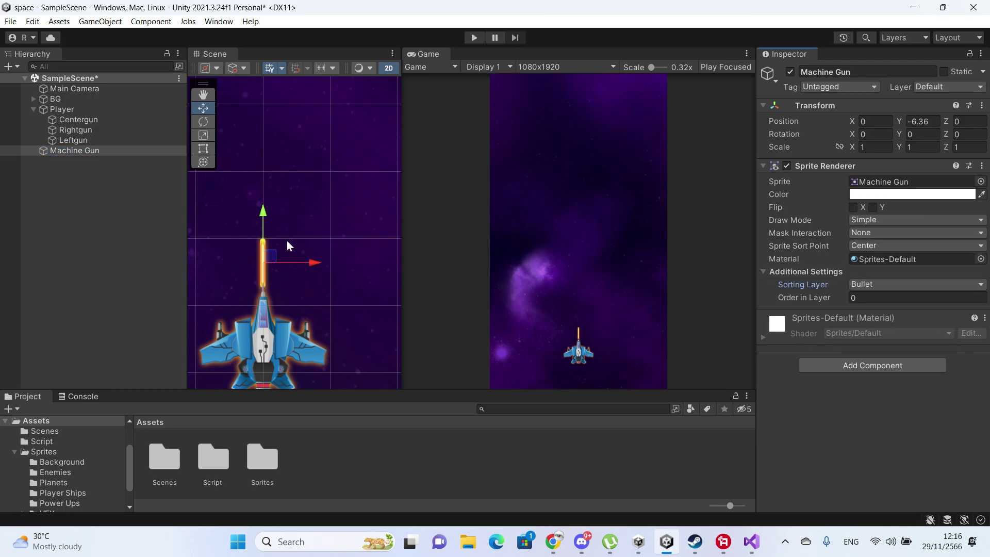
left_click_drag(264, 222, 299, 145)
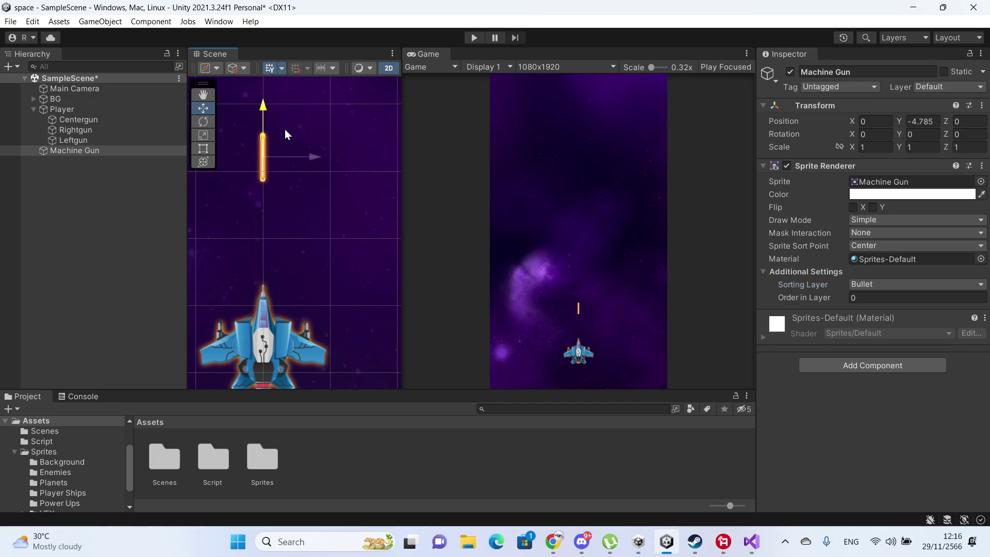
key("ctrl+z")
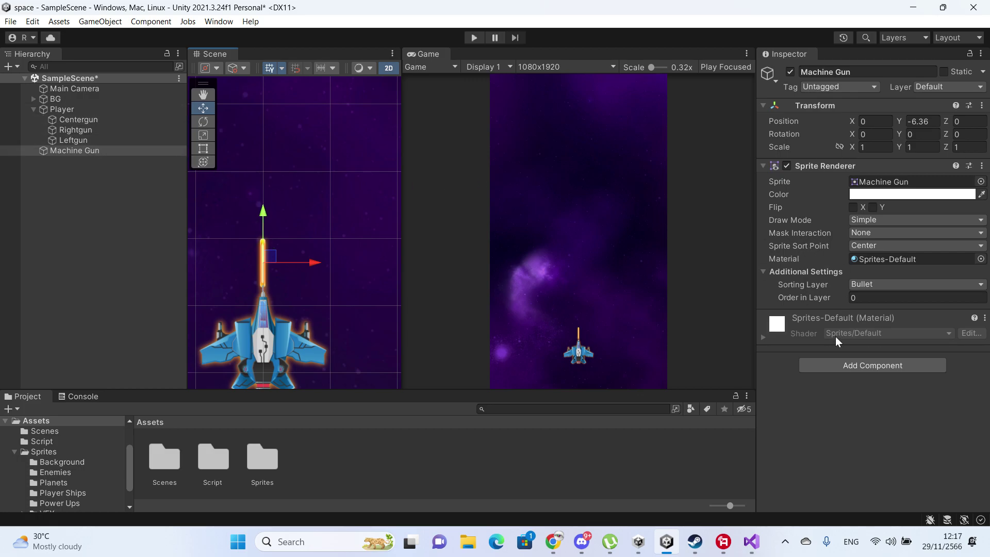
- Add a Box Collider 2D to the bullet and trim its side, top and bottom to the sprite
left_click(833, 365)
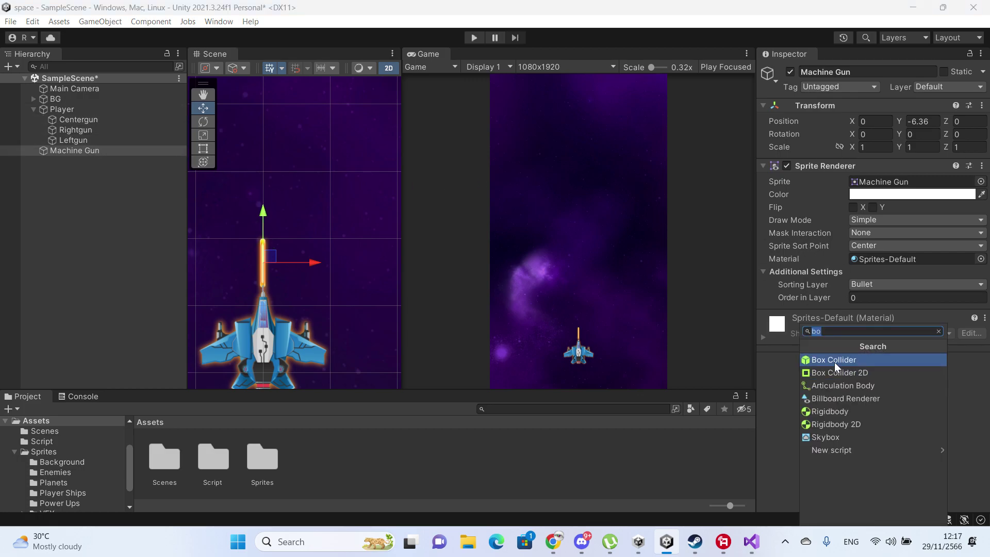
left_click(845, 373)
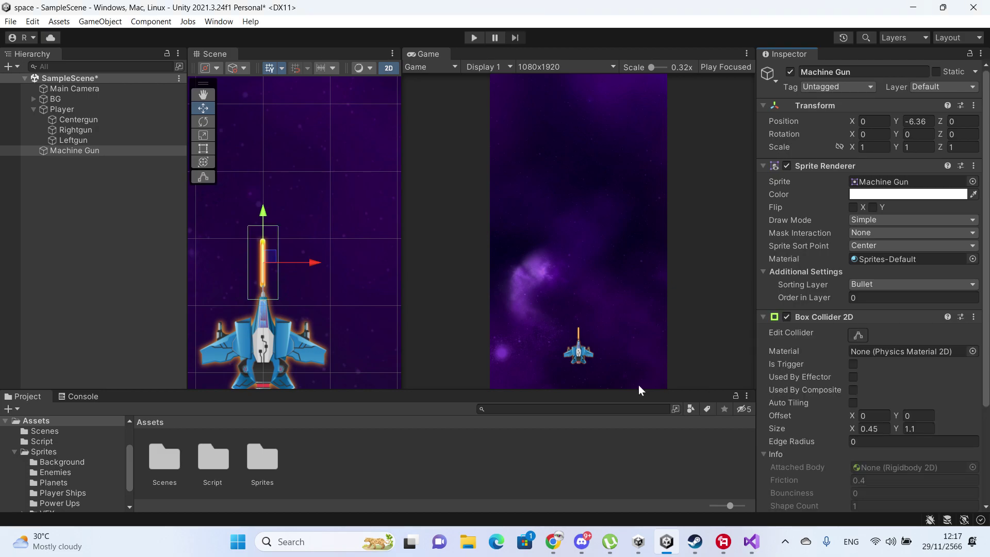
left_click(859, 336)
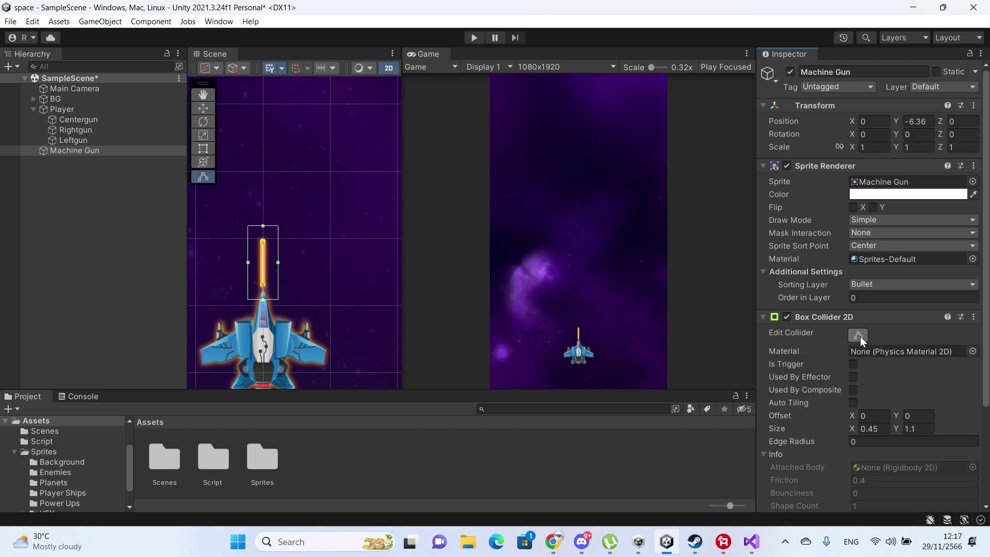
left_click_drag(277, 262, 256, 262)
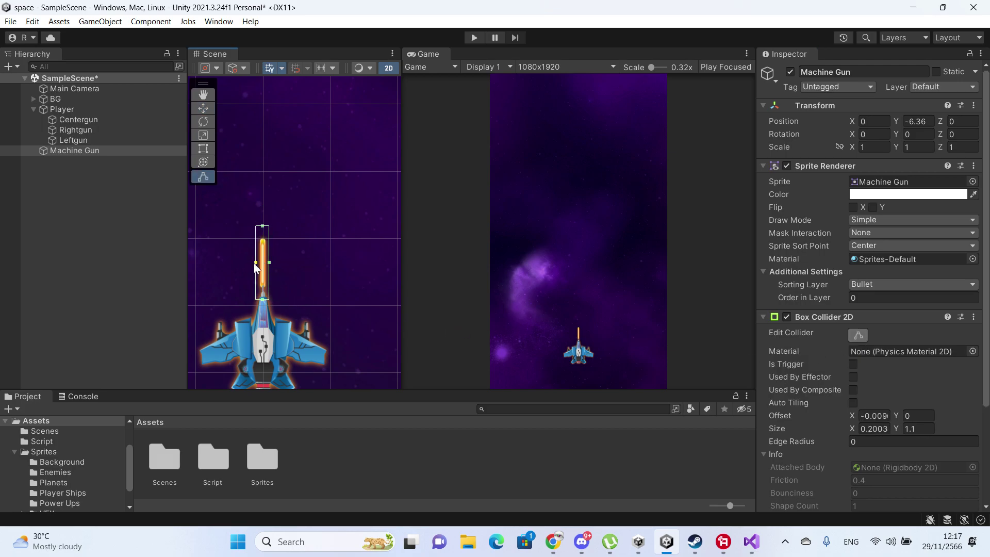
left_click_drag(263, 226, 262, 235)
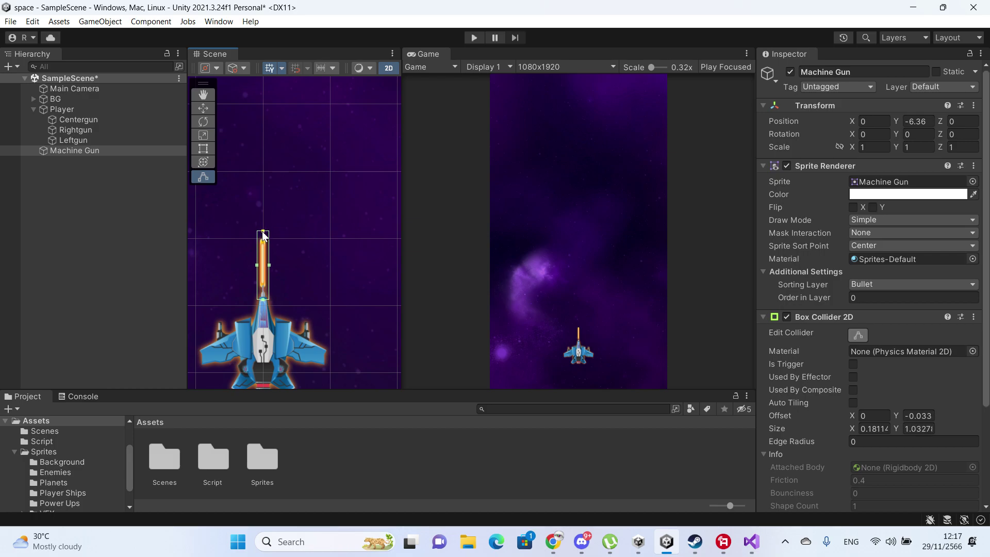
left_click_drag(264, 302, 263, 290)
- Leave collider editing with Machine Gun selected and the Player's children collapsed in the Hierarchy
left_click(75, 149)
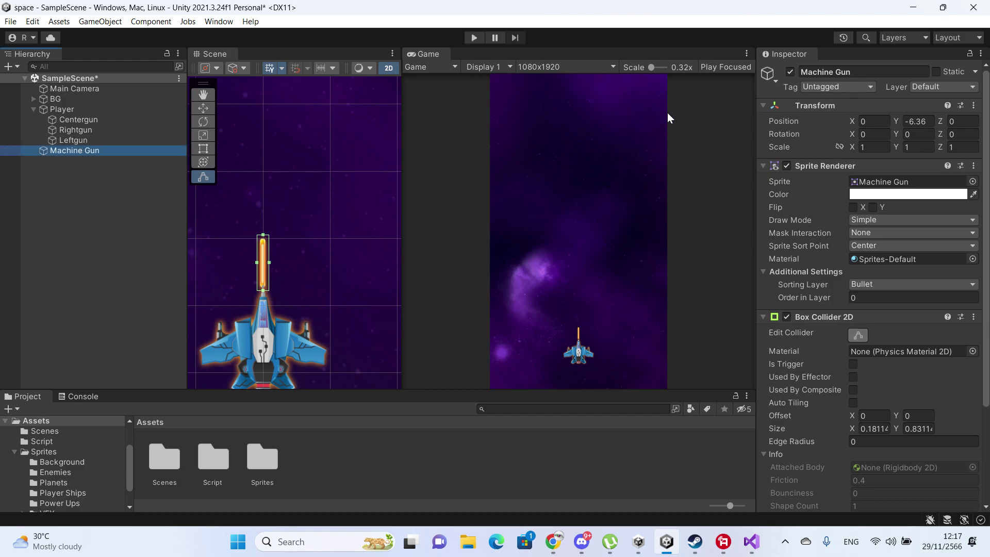
left_click(32, 109)
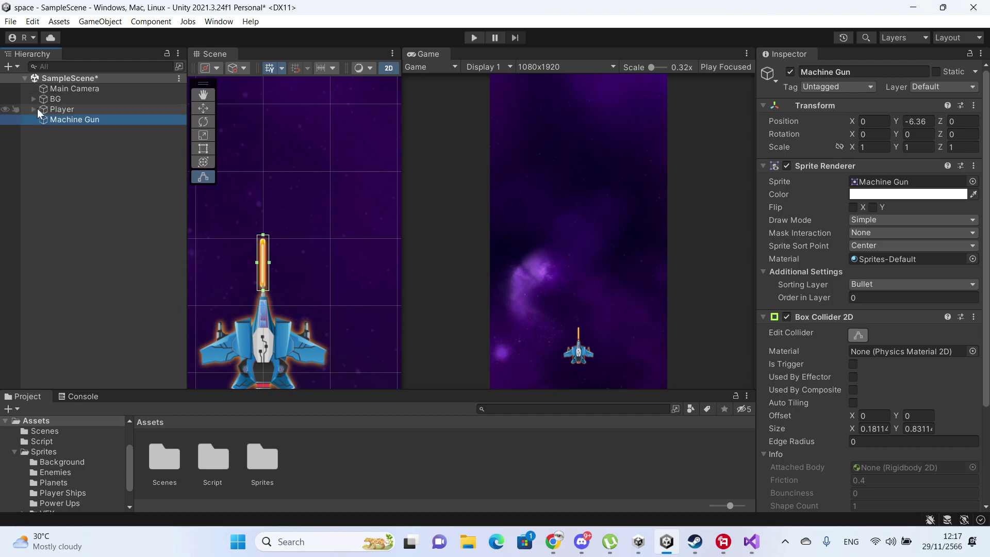
left_click(72, 135)
left_click(83, 122)
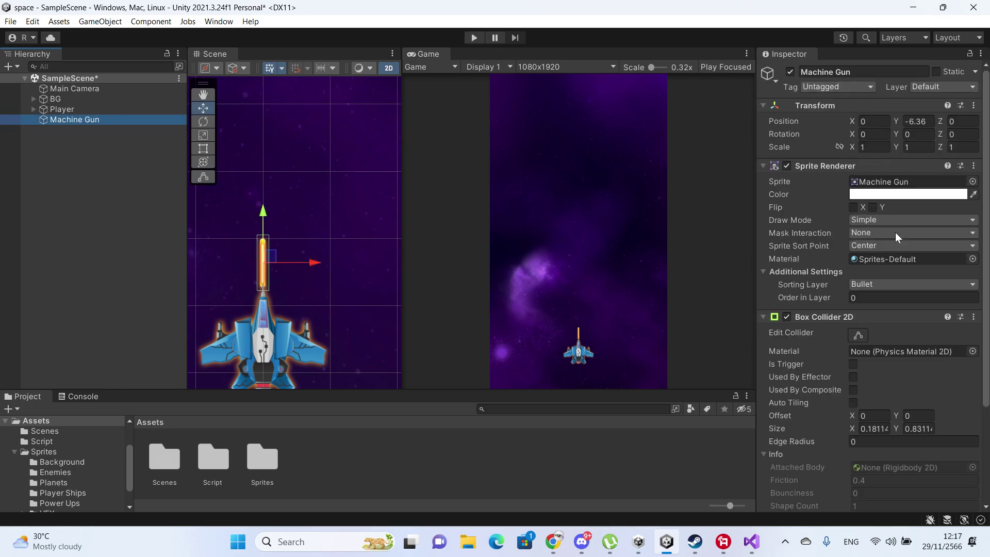
scroll(897, 261, "down", 5)
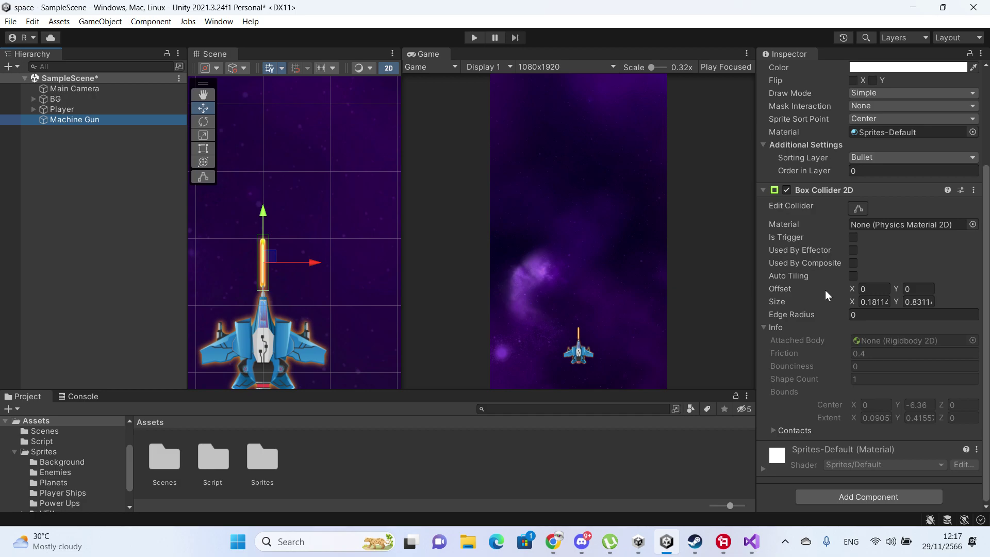
scroll(833, 251, "up", 2)
scroll(838, 250, "down", 2)
scroll(848, 252, "up", 3)
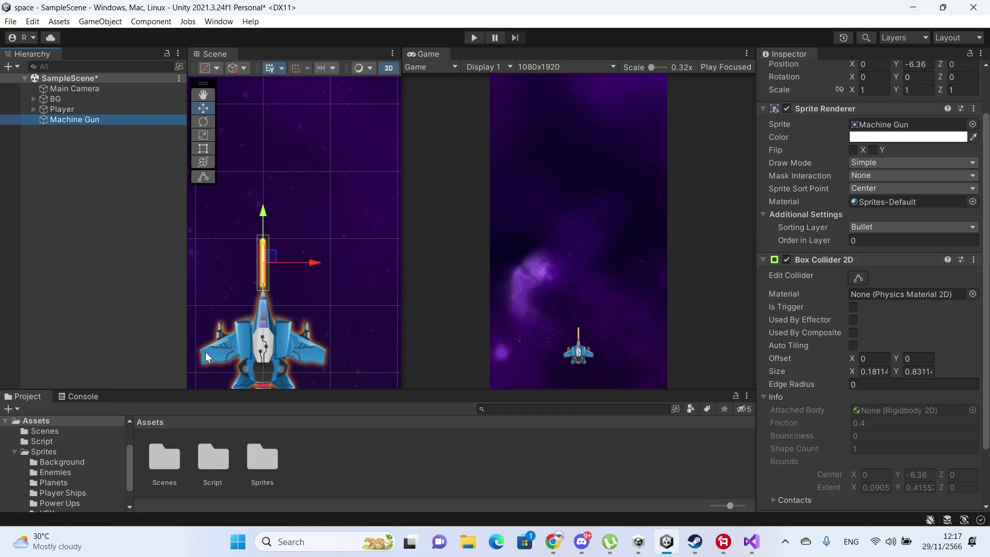
scroll(92, 471, "down", 2)
scroll(67, 494, "up", 3)
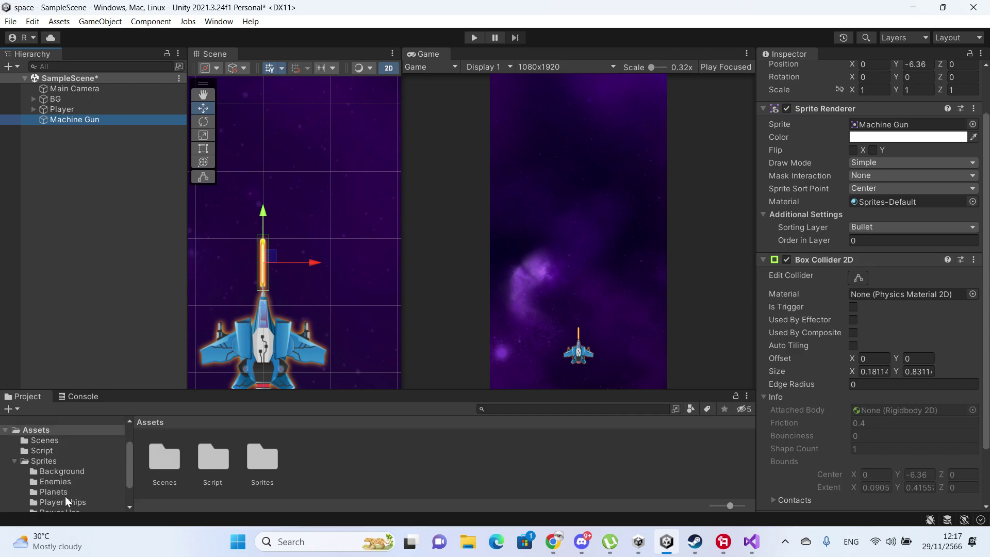
- Add a new C# script 'Projectile' to the Script folder and open it in Visual Studio
left_click(51, 451)
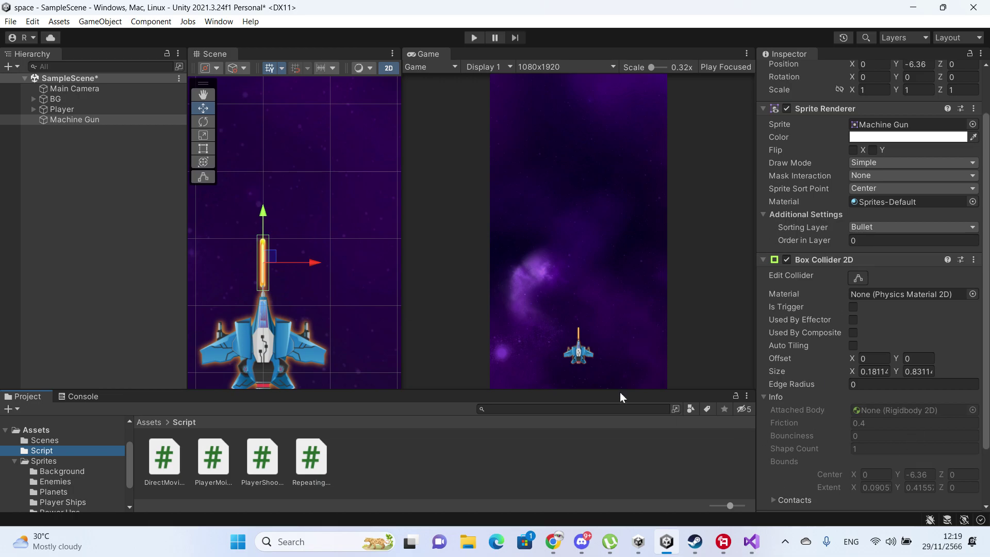
right_click(379, 455)
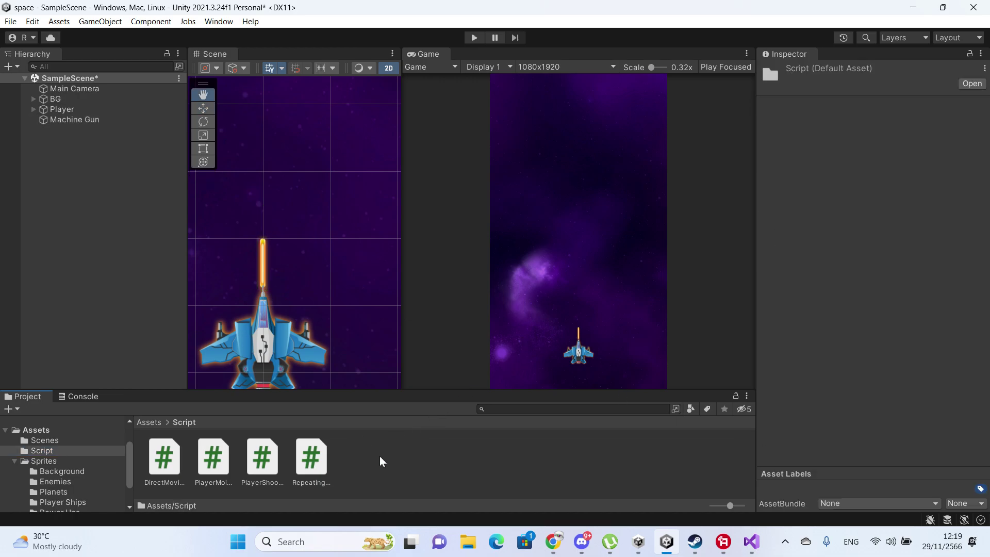
mouse_move(461, 133)
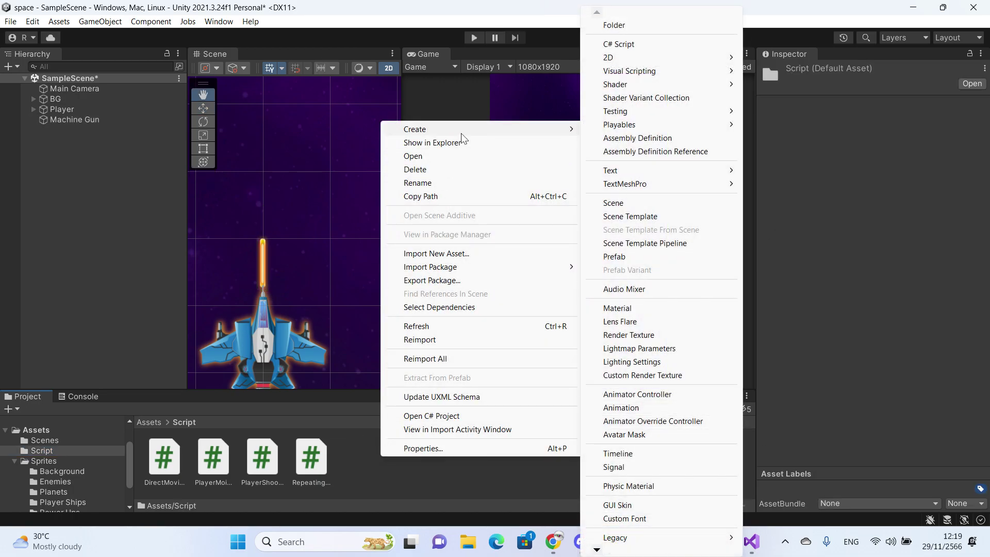
left_click(670, 41)
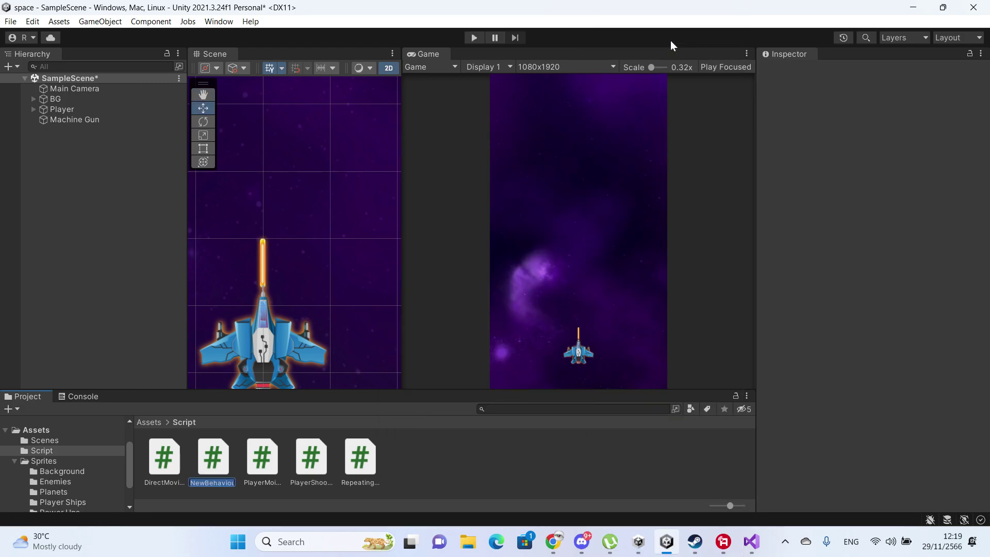
type("P")
type("roj")
type("ec")
type("tile")
key("Return")
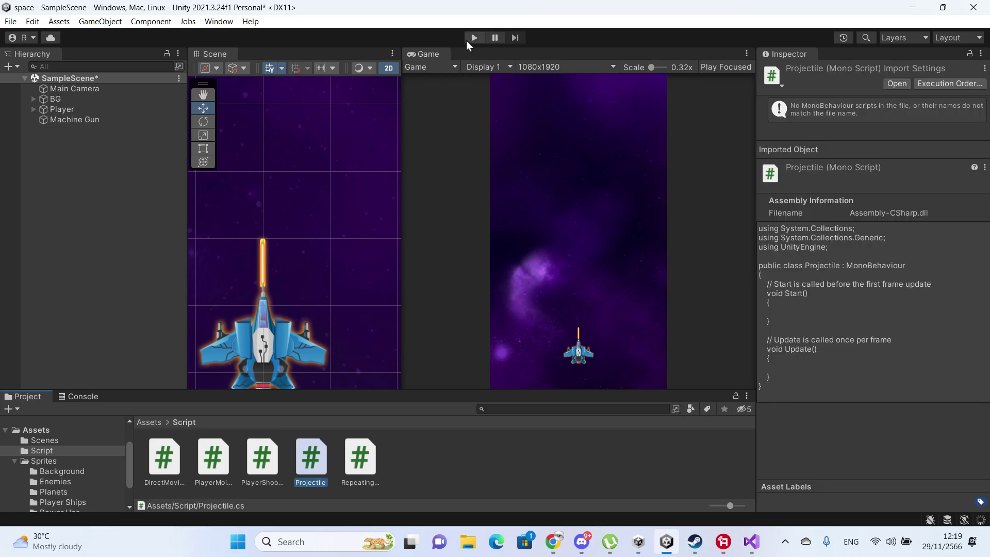
double_click(310, 459)
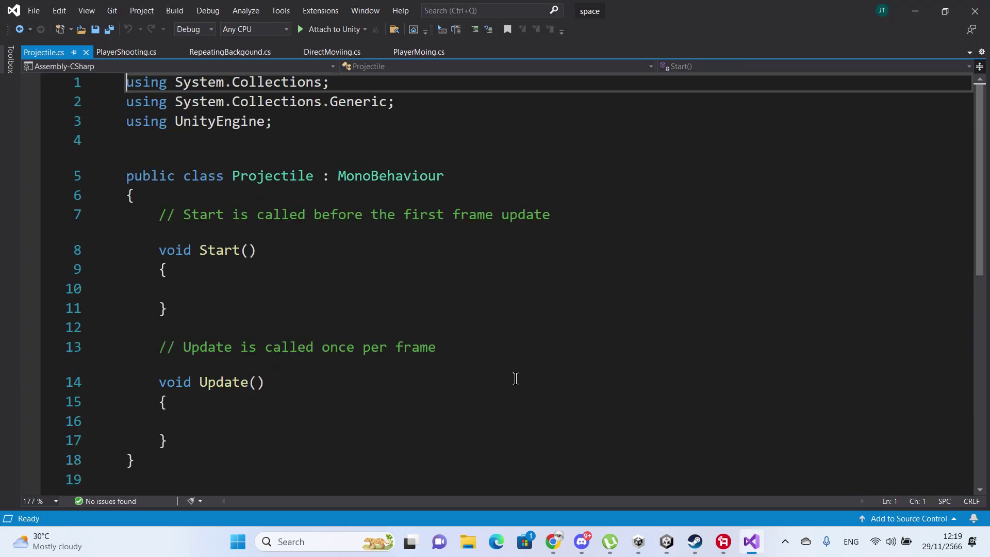
- Delete lines 7–17 holding Start and Update, save Projectile, and return to Unity
left_click(332, 288)
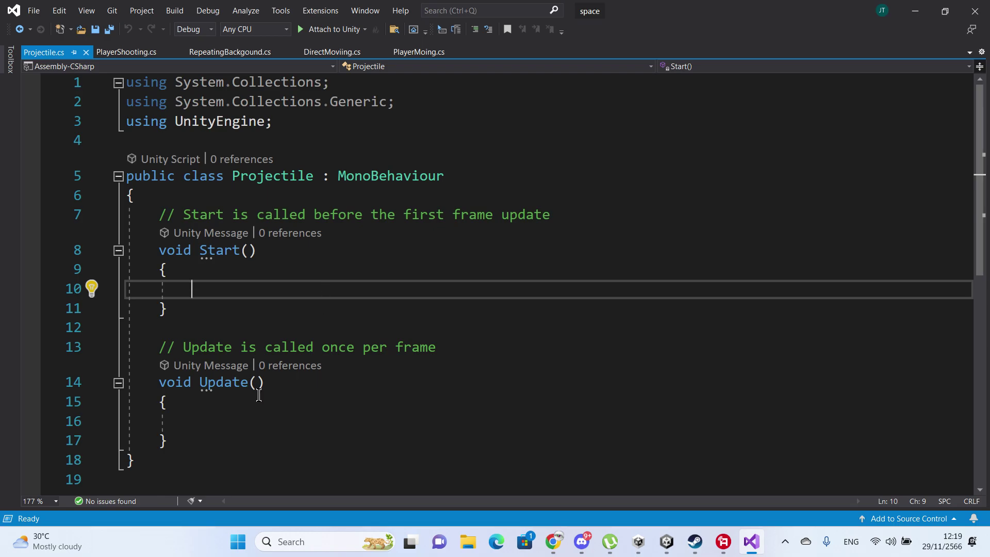
left_click_drag(170, 441, 143, 221)
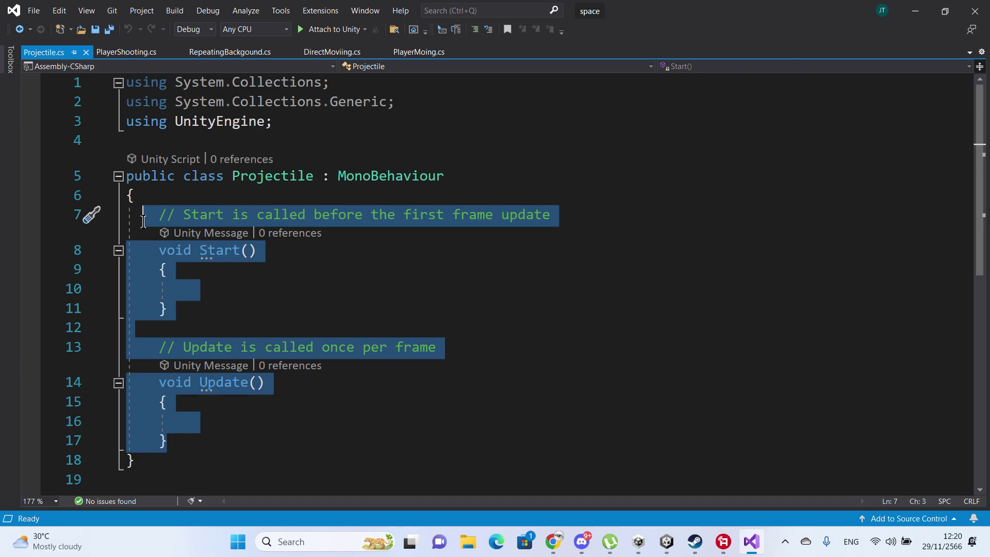
key("Delete")
key("ctrl+s")
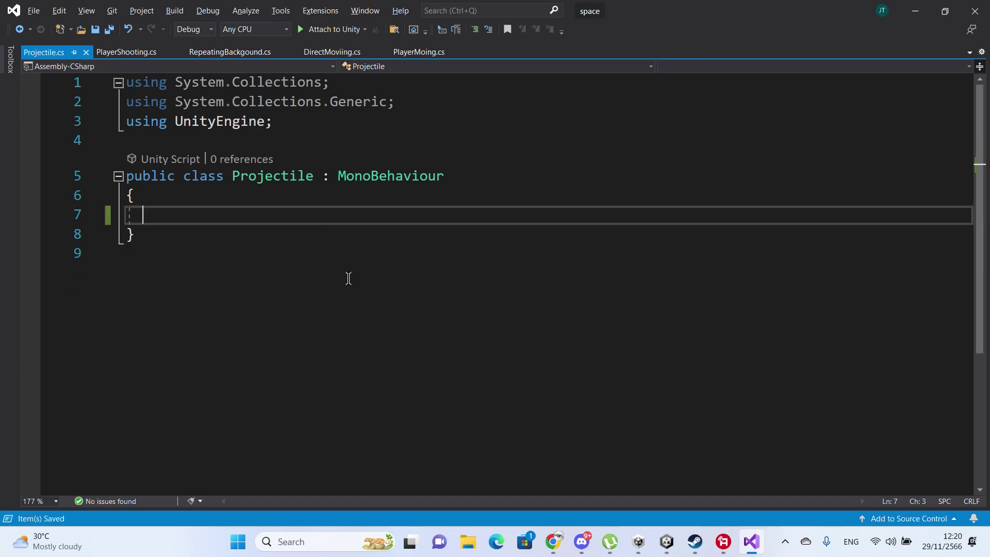
key("alt+Tab")
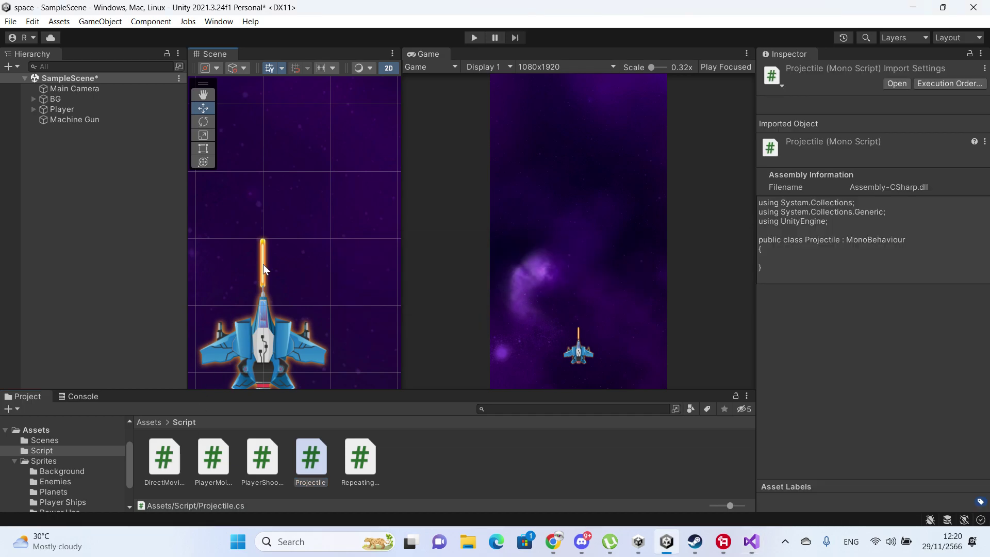
- Select the Machine Gun object, check its DirectMoving script, and recentre the scene on the ship
left_click(263, 264)
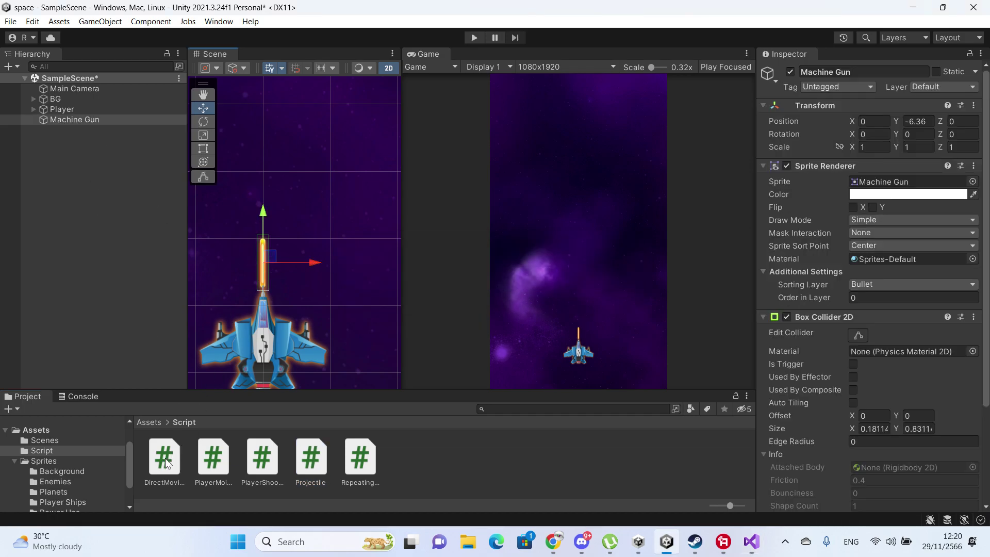
left_click(81, 120)
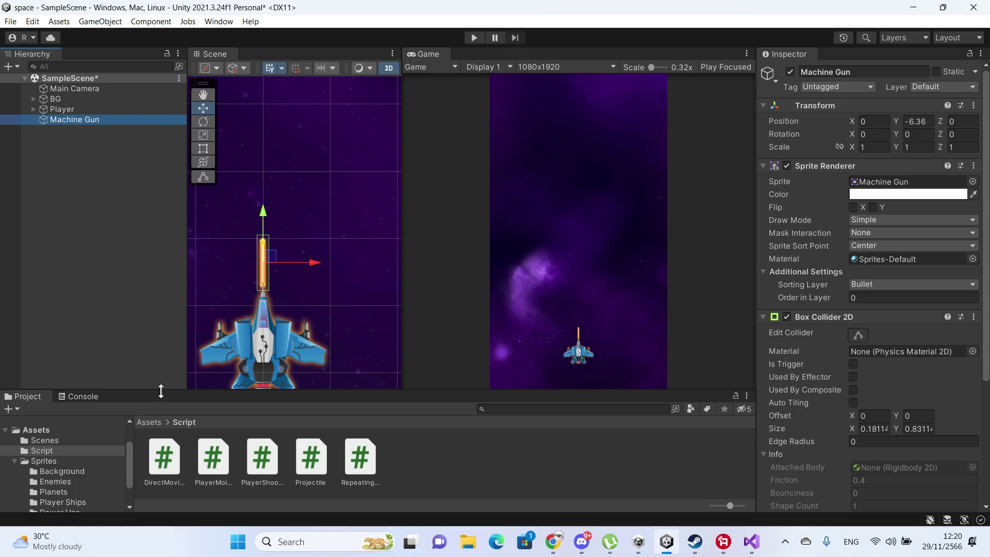
left_click(164, 457)
scroll(289, 281, "down", 1)
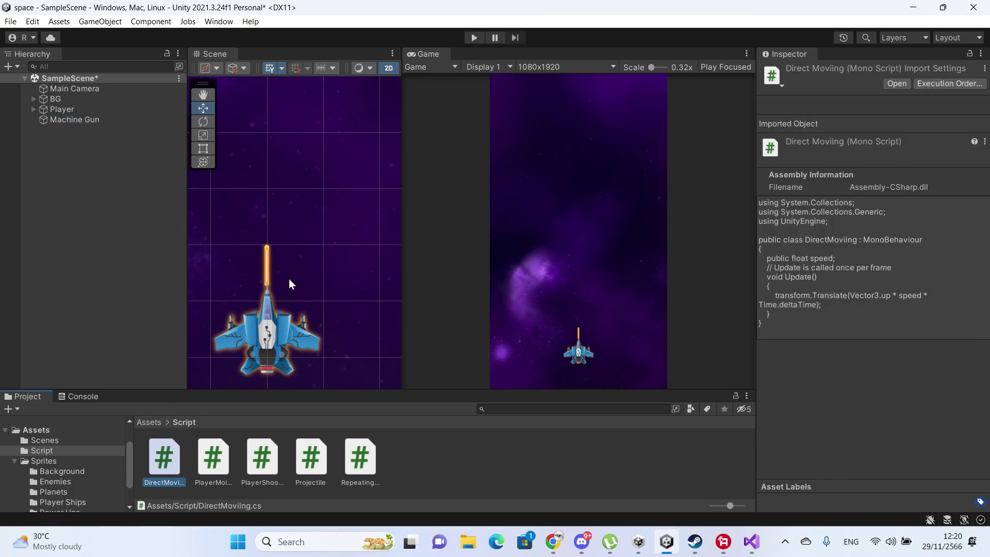
scroll(338, 289, "down", 2)
scroll(339, 272, "down", 2)
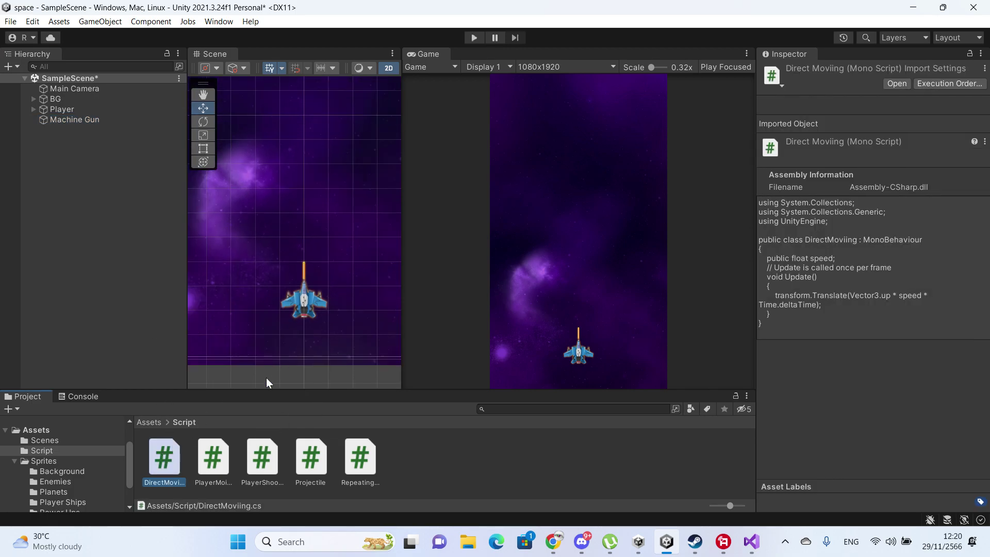
mouse_move(266, 383)
middle_mouse_down()
mouse_move(245, 318)
mouse_move(306, 229)
middle_mouse_up()
scroll(281, 209, "up", 2)
scroll(291, 199, "up", 2)
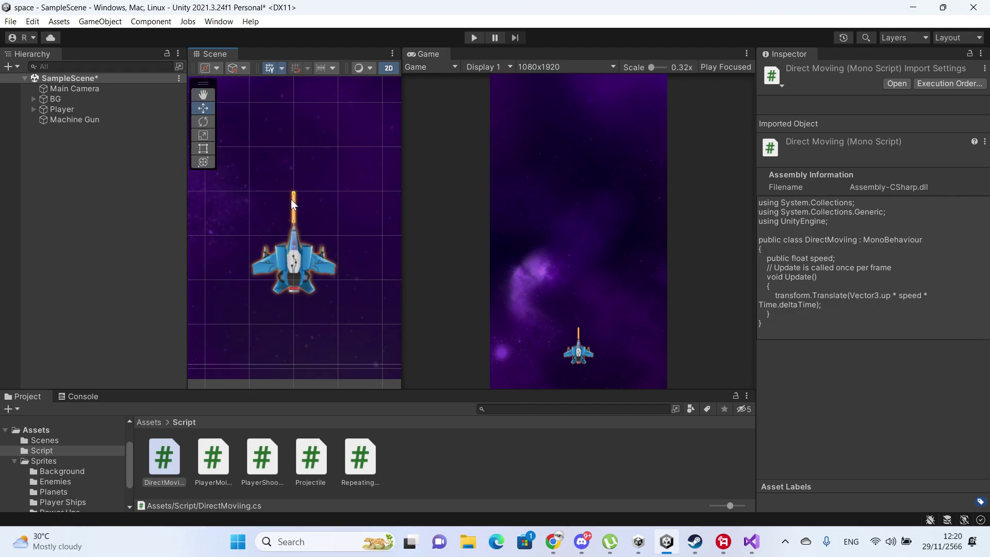
- Set the bullet's DirectMoving Speed to 10 and start Play mode to test it
left_click(292, 199)
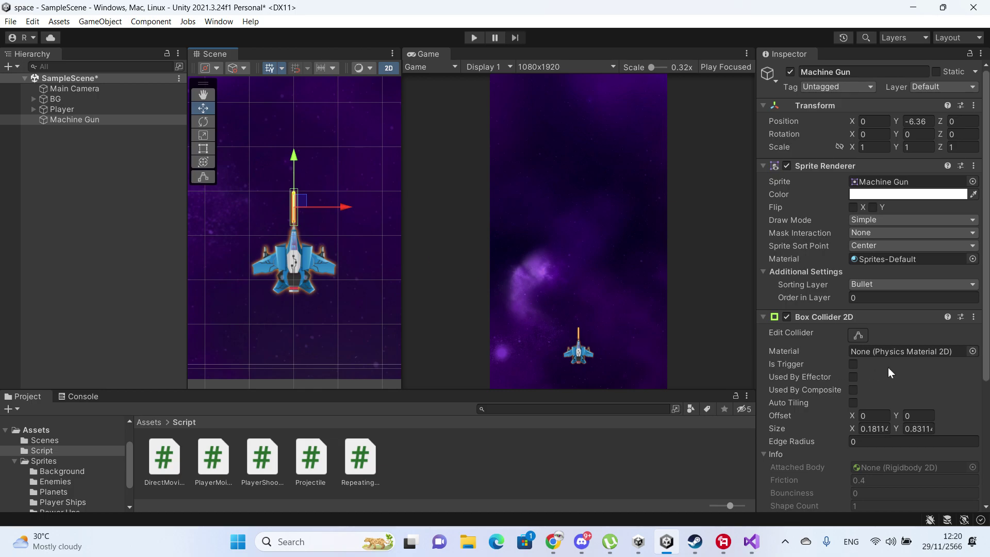
scroll(897, 365, "down", 5)
left_click(898, 429)
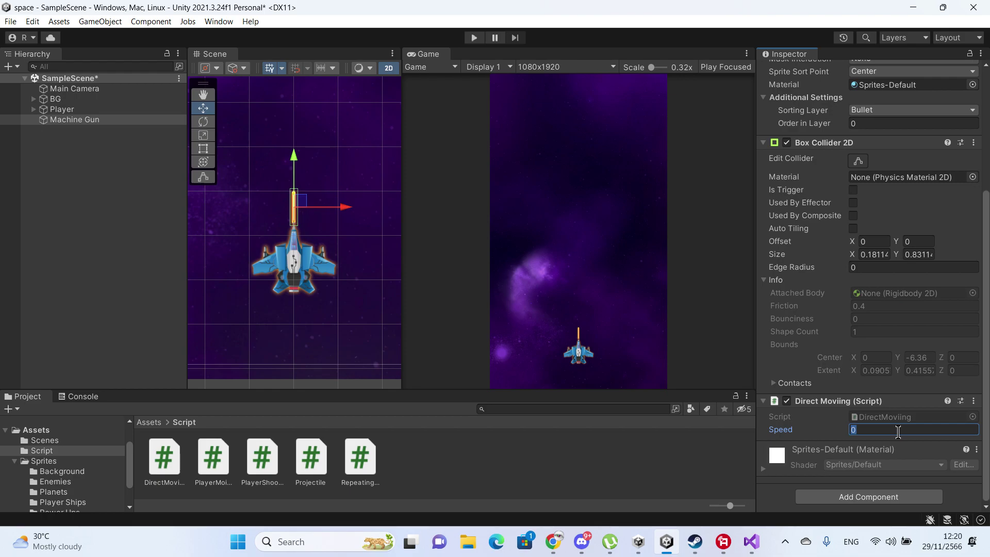
type("10")
left_click(473, 40)
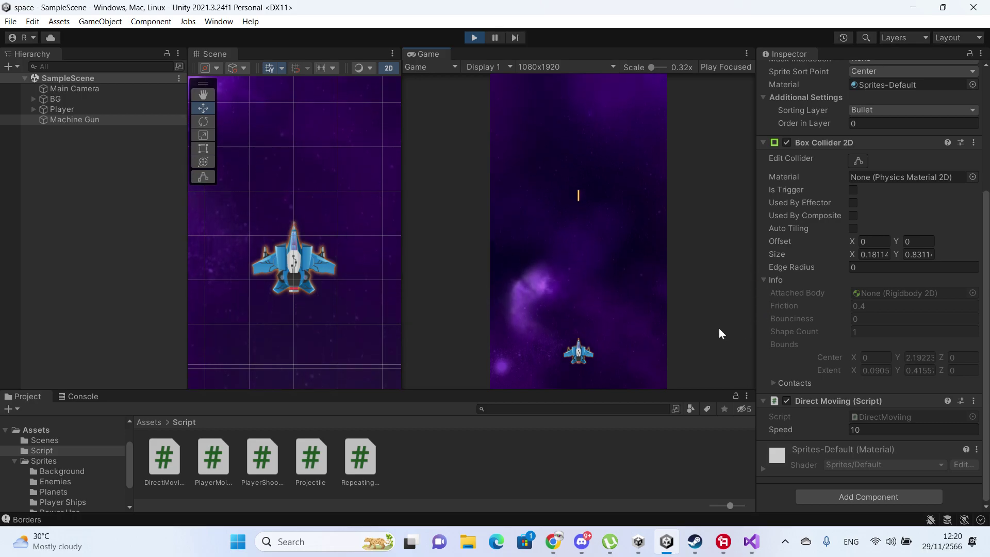
- Stop the test run and attach the Projectile script to Machine Gun in the Hierarchy
left_click(473, 38)
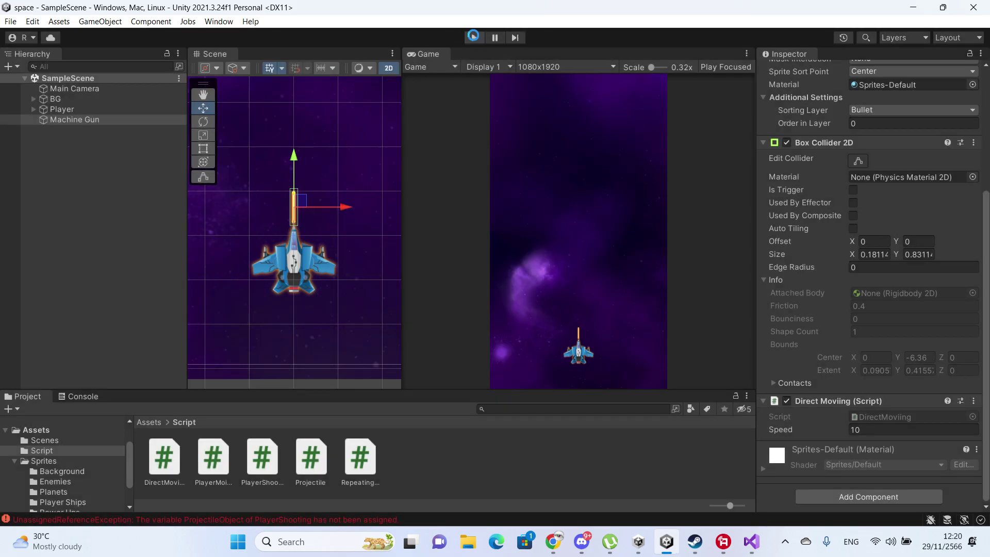
scroll(904, 276, "up", 5)
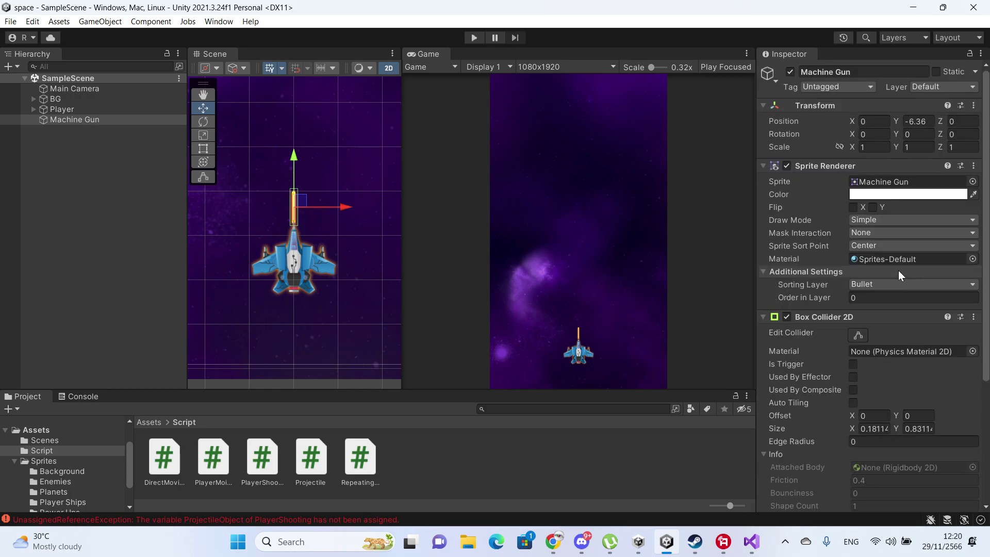
scroll(829, 274, "down", 3)
scroll(820, 265, "down", 2)
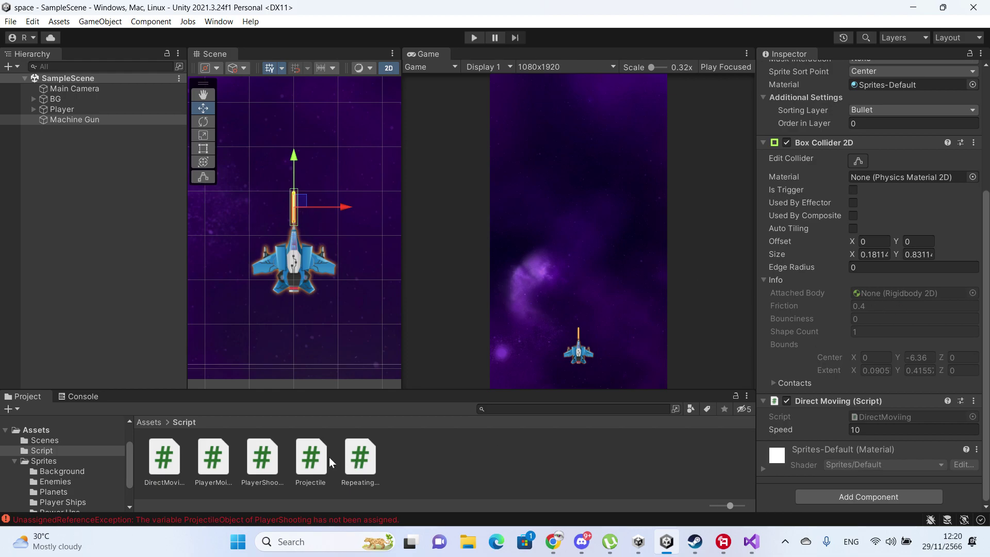
left_click_drag(317, 459, 820, 483)
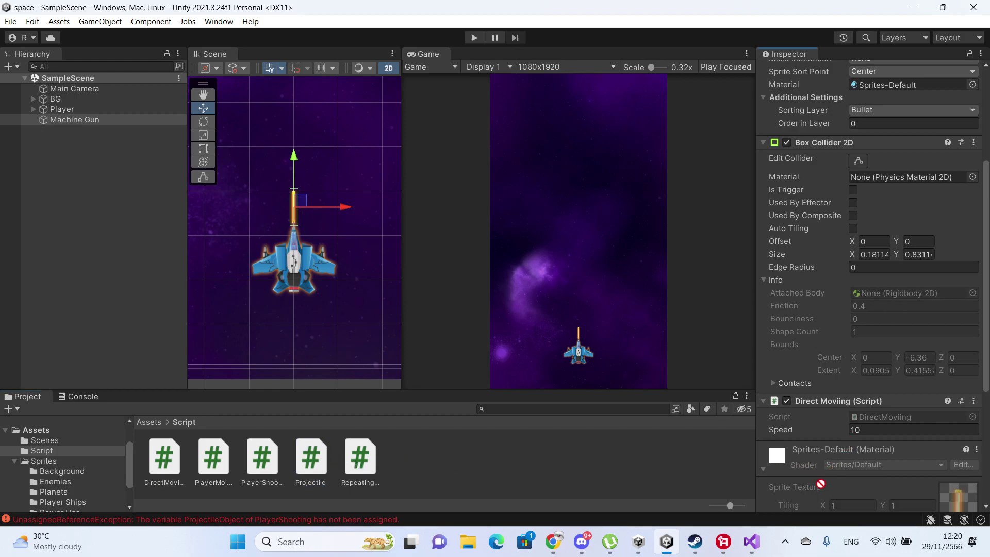
left_click_drag(821, 483, 101, 118)
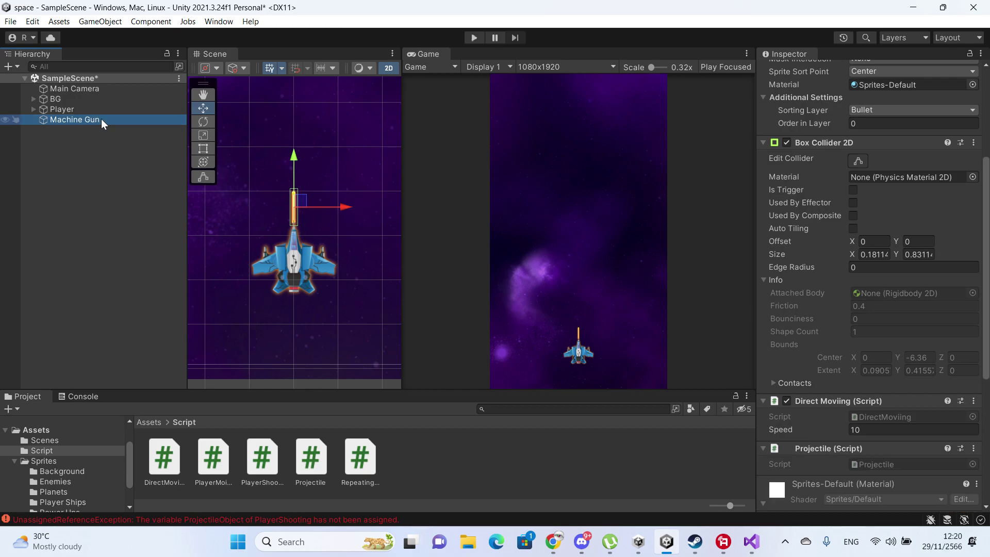
- In the Console, open the code line behind the unassigned ProjectileObject exception
scroll(942, 241, "down", 6)
scroll(911, 255, "down", 2)
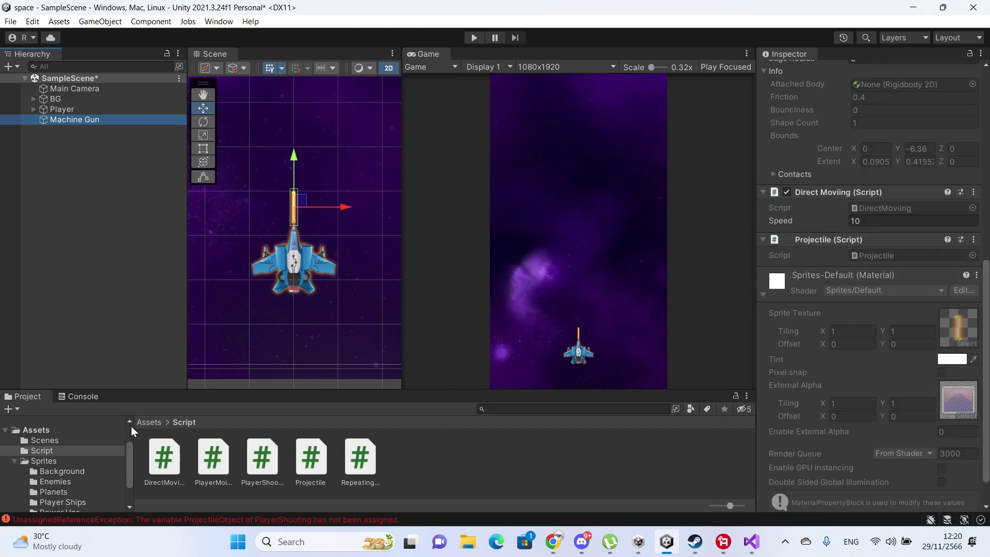
left_click(82, 396)
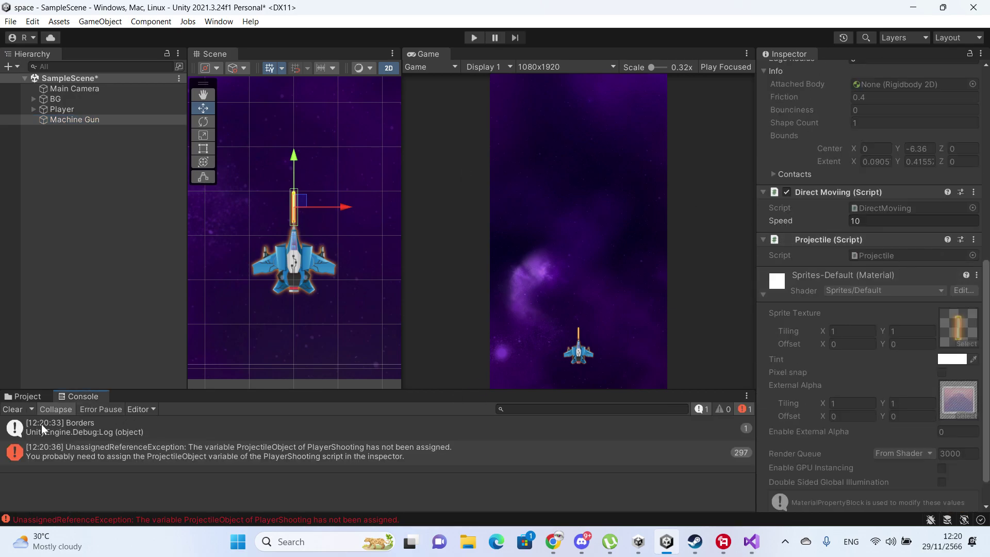
left_click(265, 457)
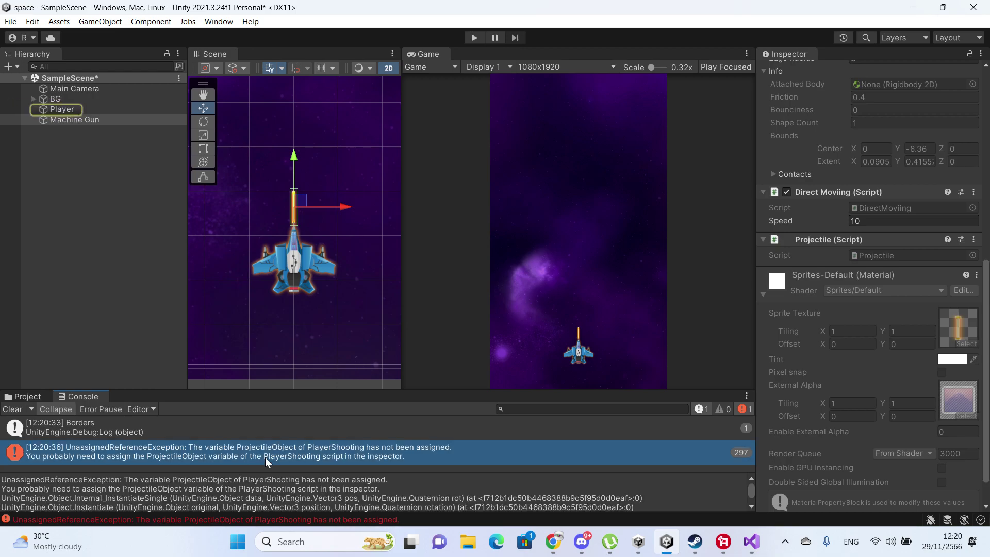
double_click(265, 457)
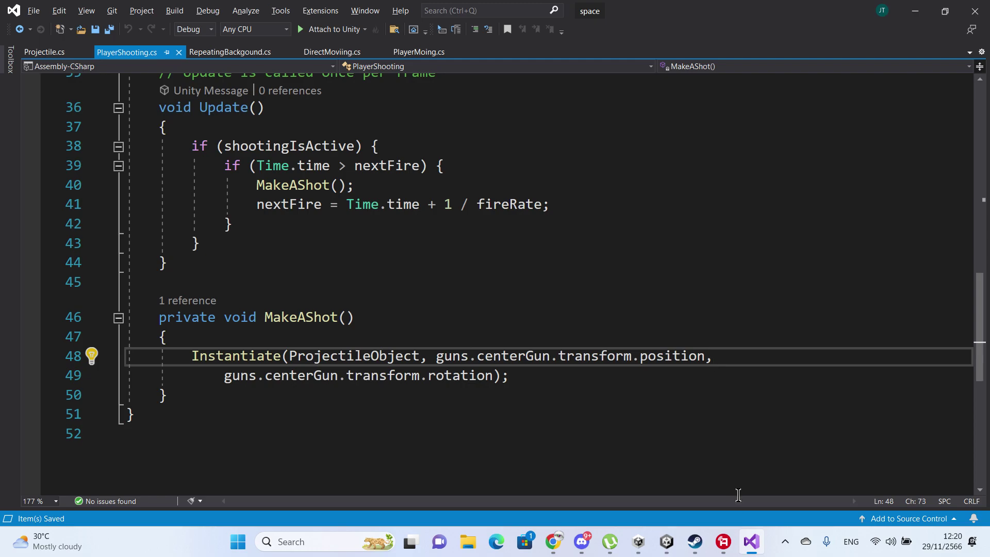
mouse_move(639, 541)
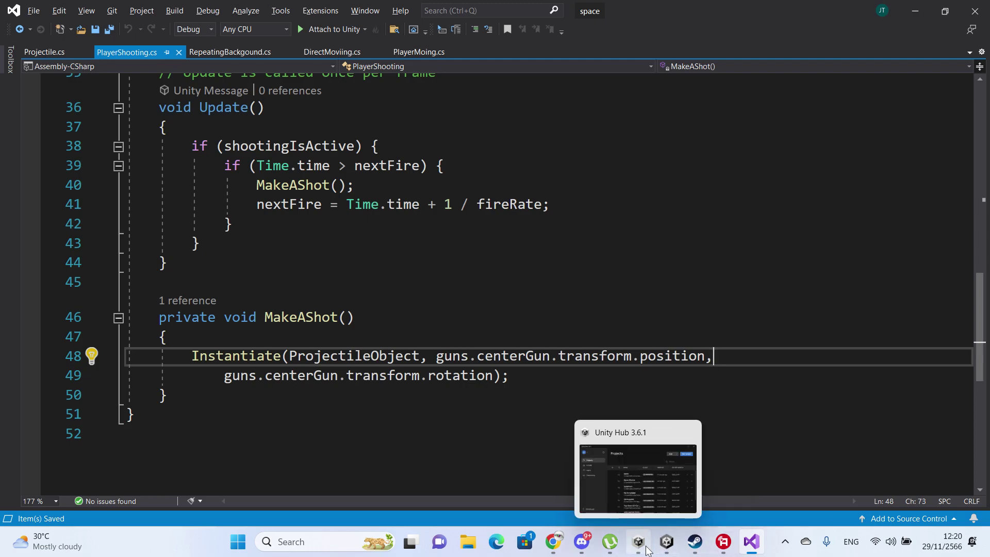
left_click(632, 477)
- Compare the Player's PlayerShooting gun references with Machine Gun's components, then show the Project browser
left_click(670, 474)
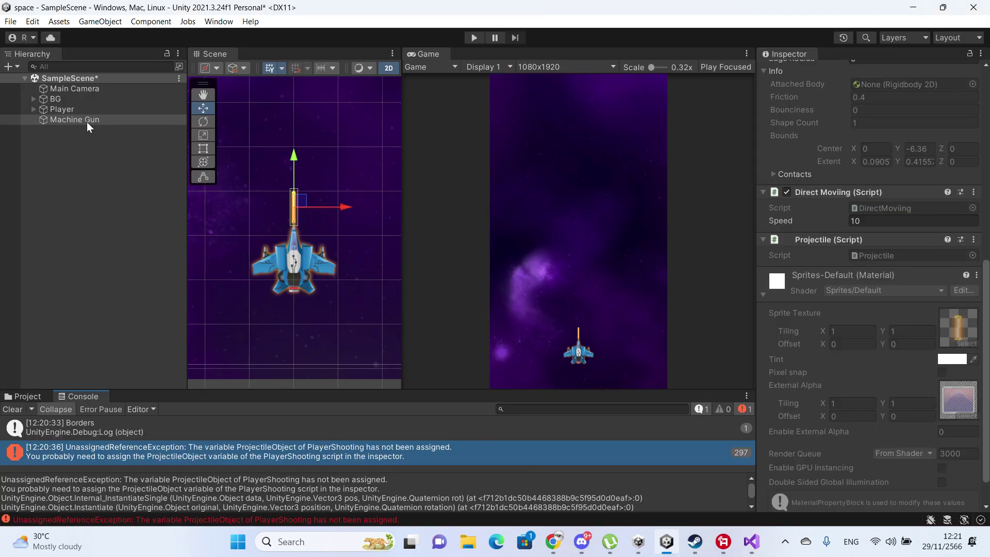
left_click(80, 109)
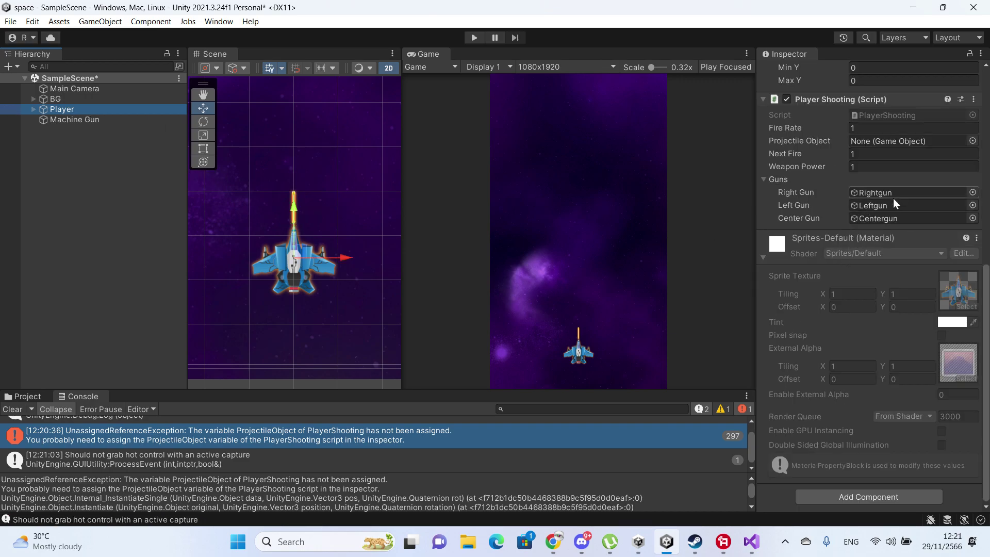
left_click(871, 218)
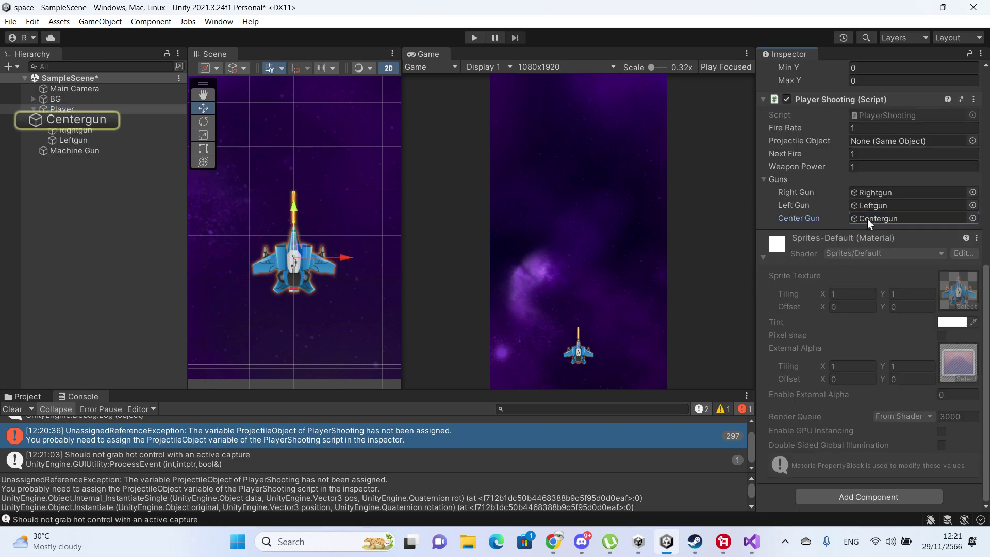
left_click(87, 150)
scroll(923, 193, "down", 3)
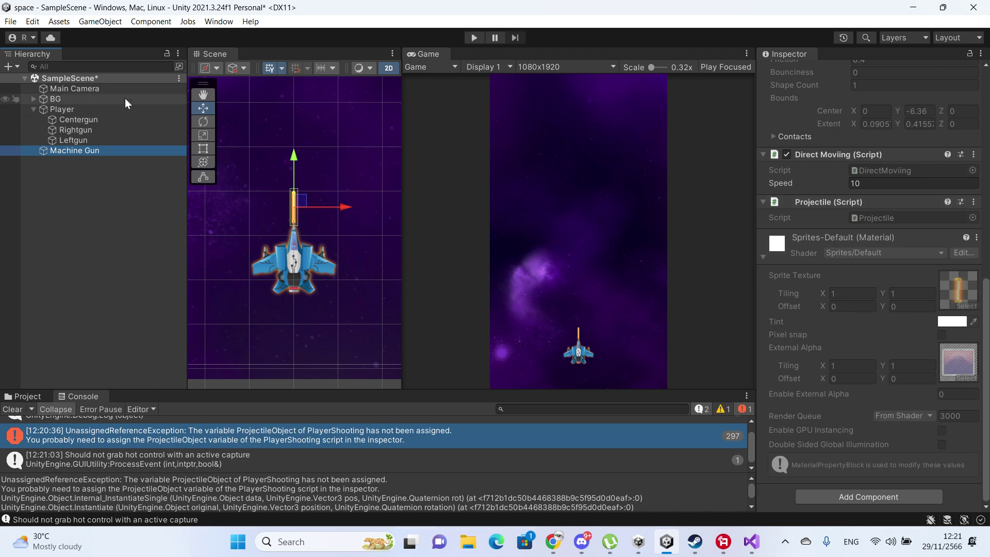
left_click(93, 113)
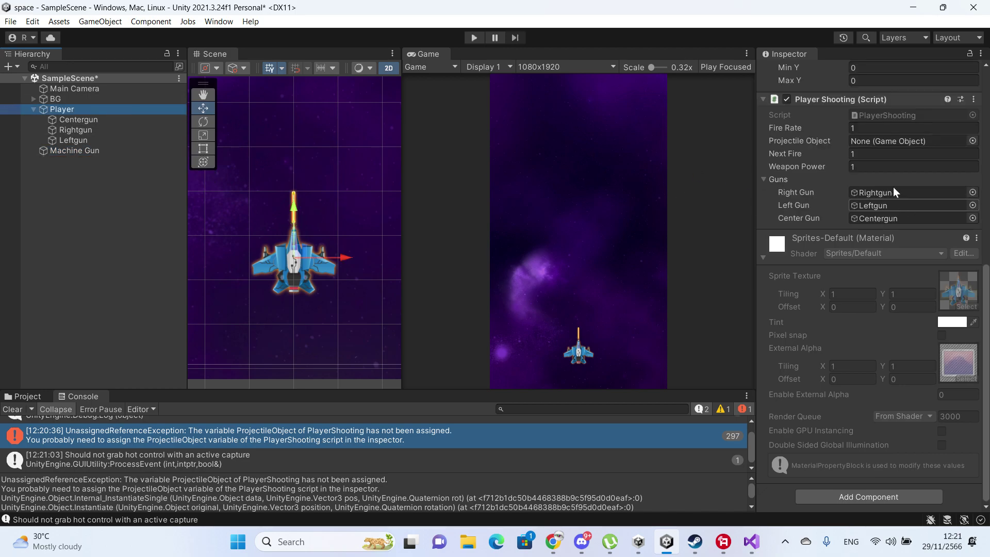
left_click(105, 151)
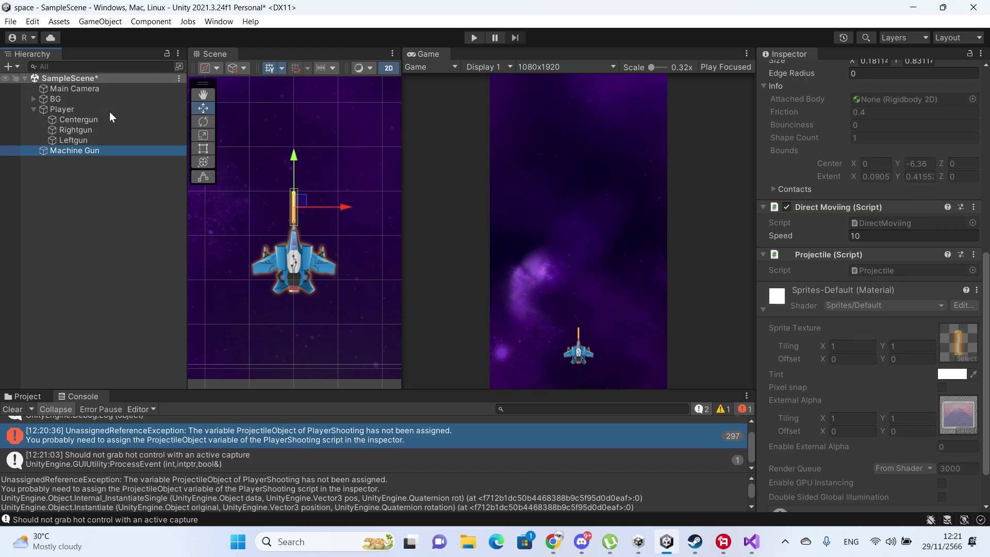
left_click(25, 396)
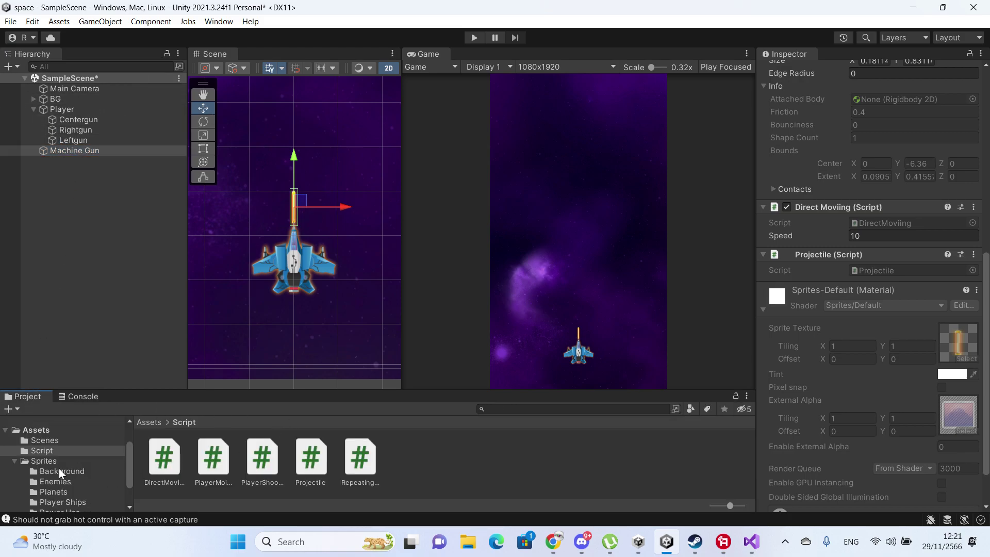
- Create a new folder named Prefab in Assets
left_click(48, 431)
right_click(353, 457)
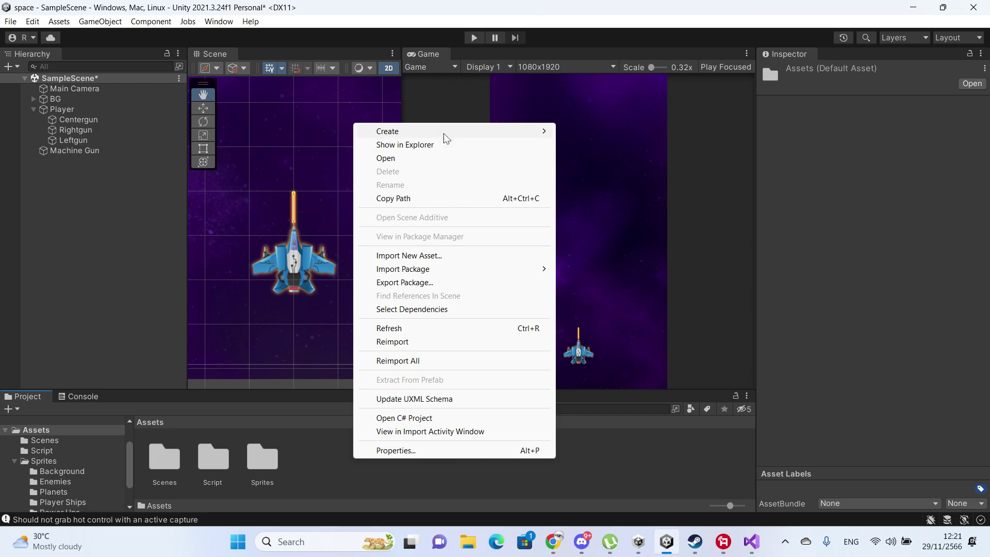
mouse_move(444, 131)
left_click(576, 30)
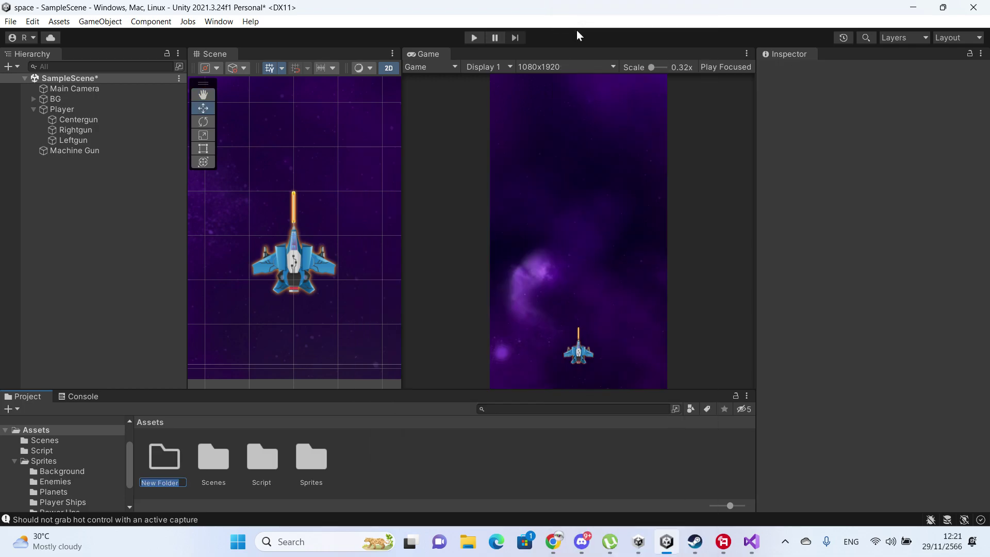
type("Pre")
type("fab")
key("Return")
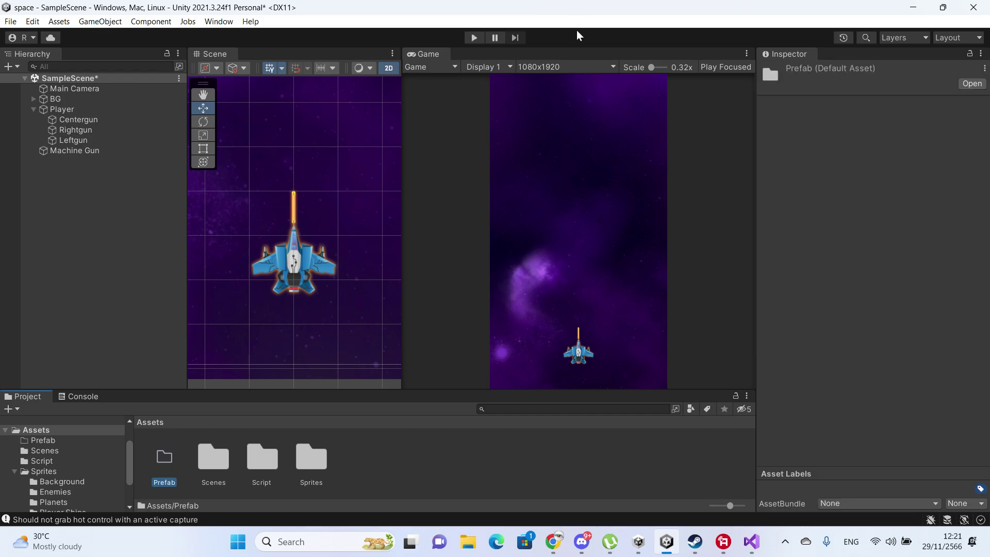
- Make Player and Machine Gun prefabs in the Prefab folder, then delete Machine Gun from the scene
left_click(64, 109)
double_click(171, 455)
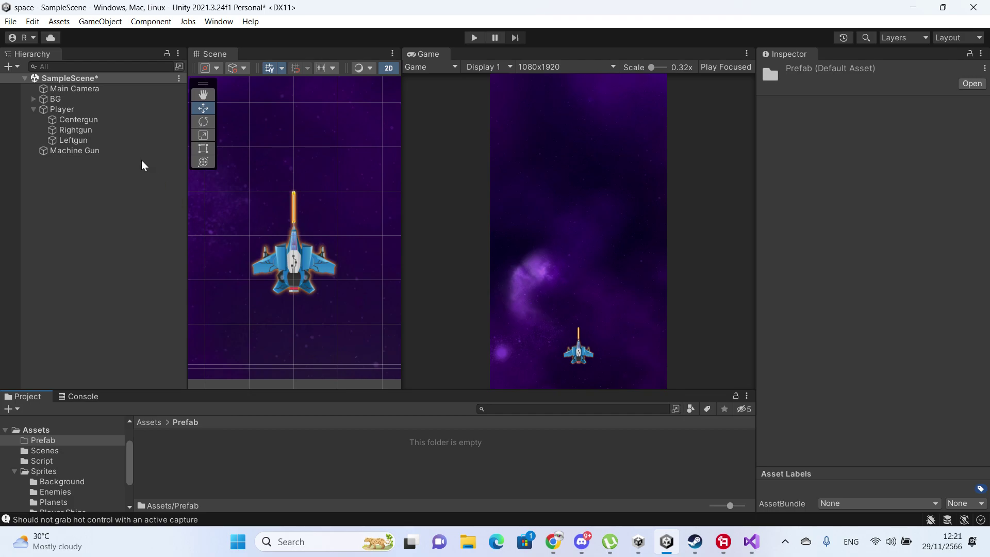
left_click(63, 110)
left_click_drag(218, 479, 218, 479)
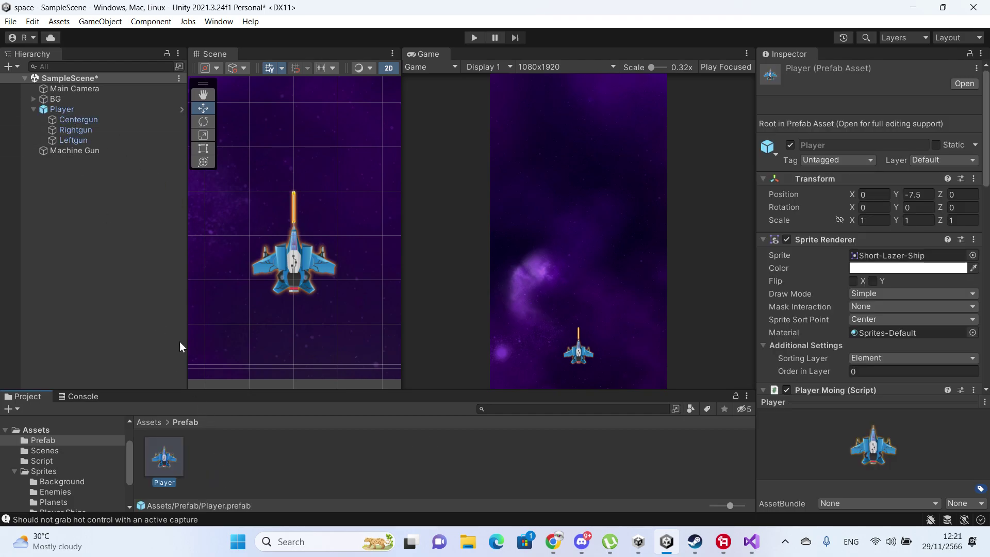
left_click(69, 149)
left_click_drag(68, 149, 230, 465)
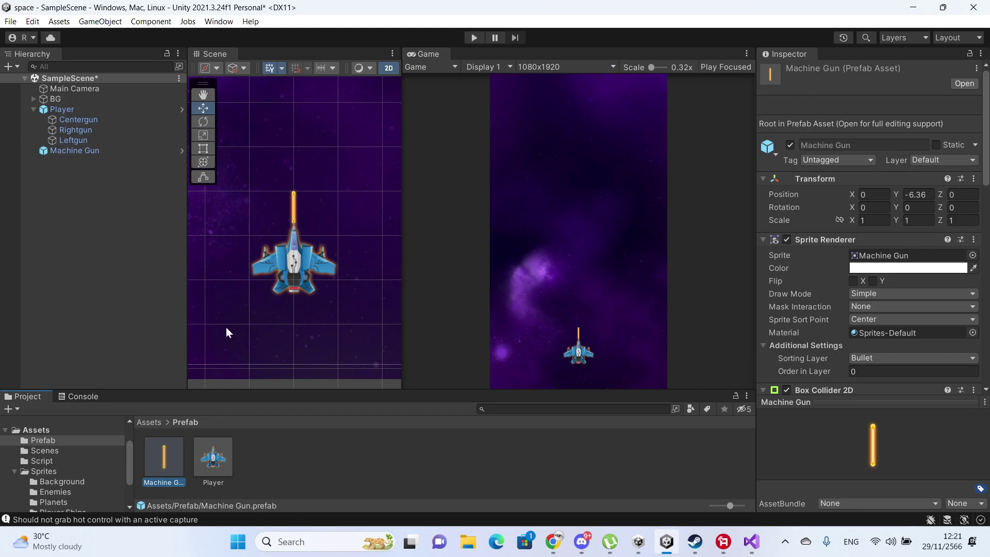
left_click(69, 108)
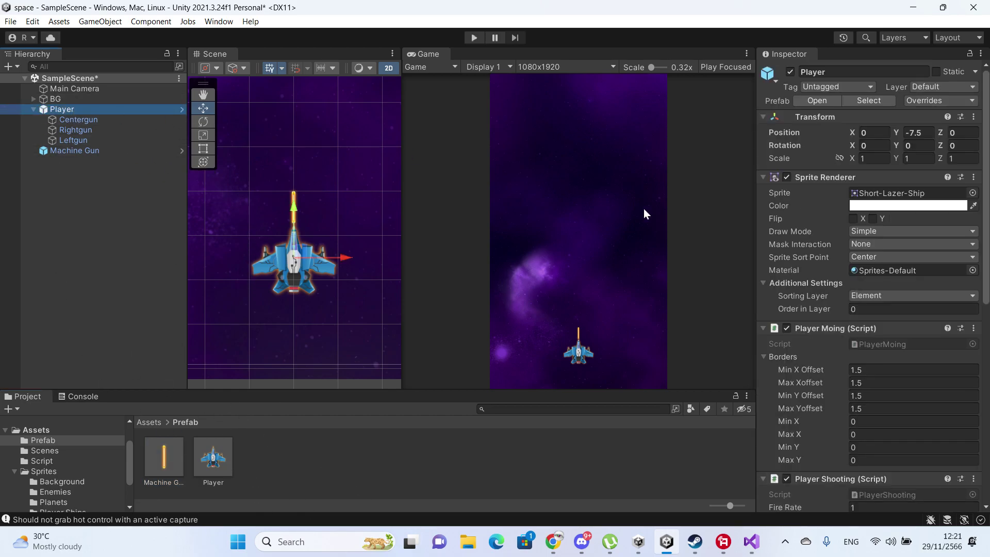
left_click(93, 150)
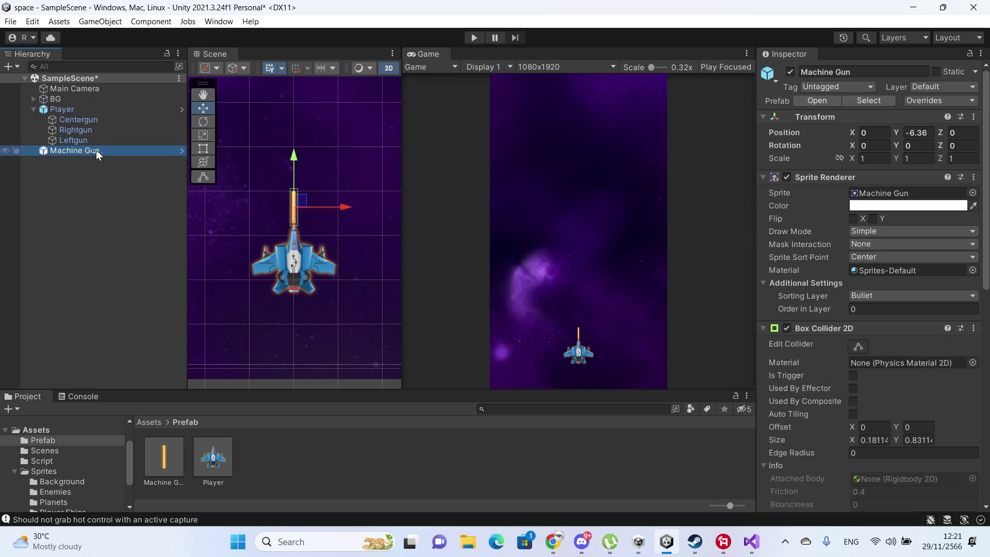
key("Delete")
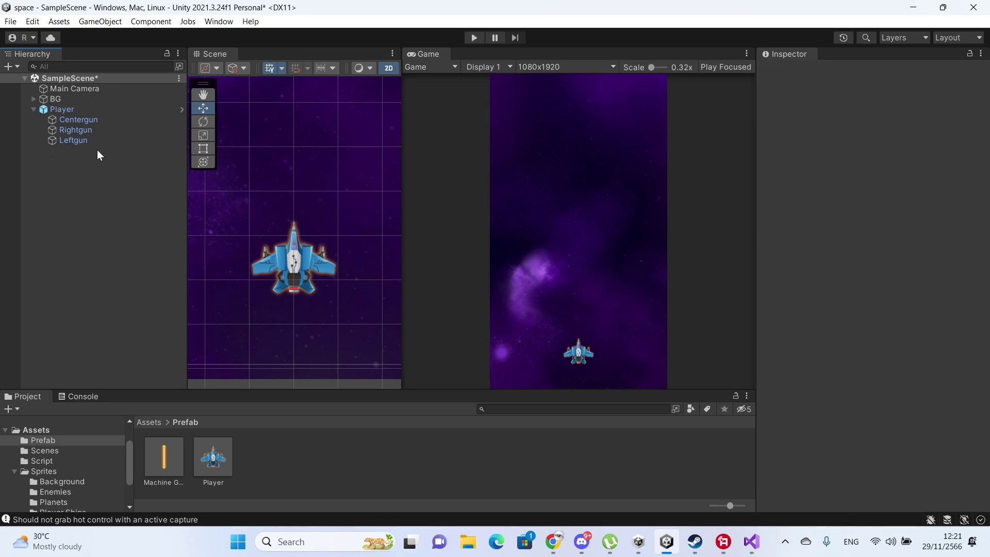
- Set PlayerShooting's Projectile Object to the Machine Gun prefab, Apply All overrides, and start Play
left_click(87, 109)
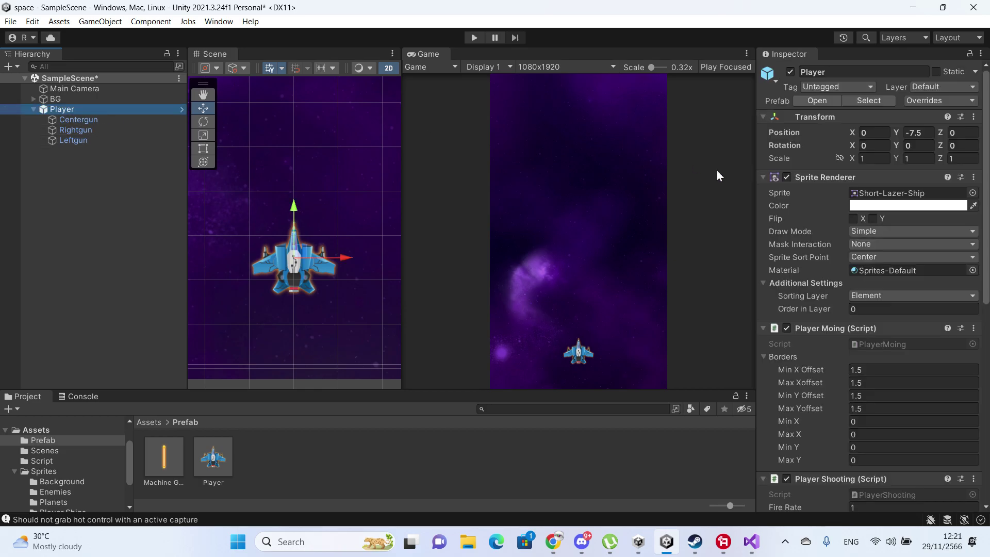
scroll(899, 271, "down", 3)
scroll(900, 271, "down", 3)
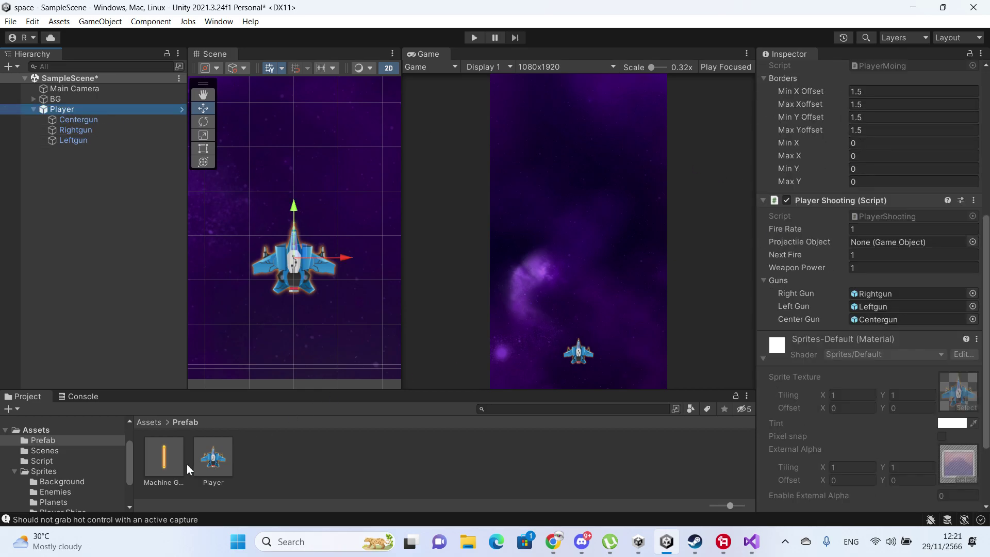
left_click_drag(167, 459, 899, 243)
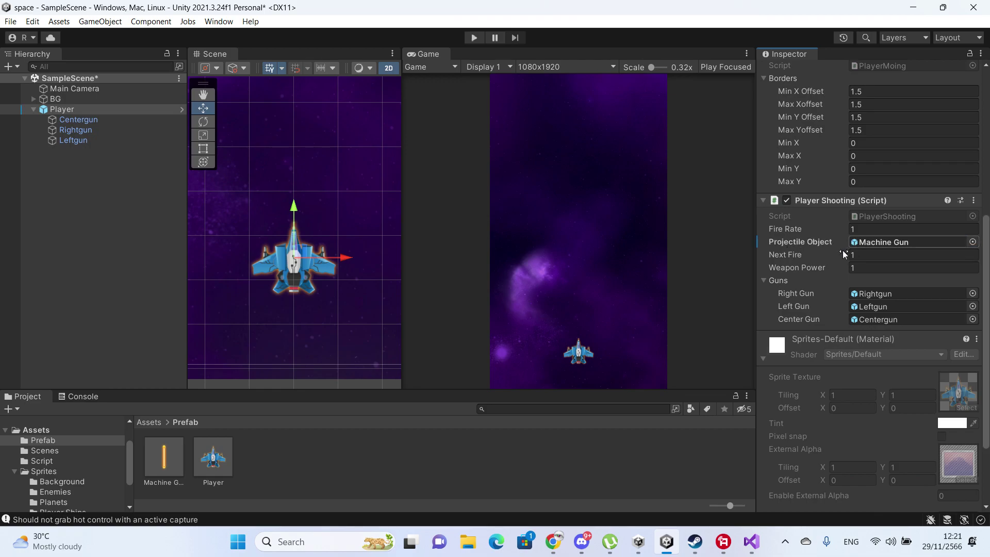
scroll(880, 264, "up", 5)
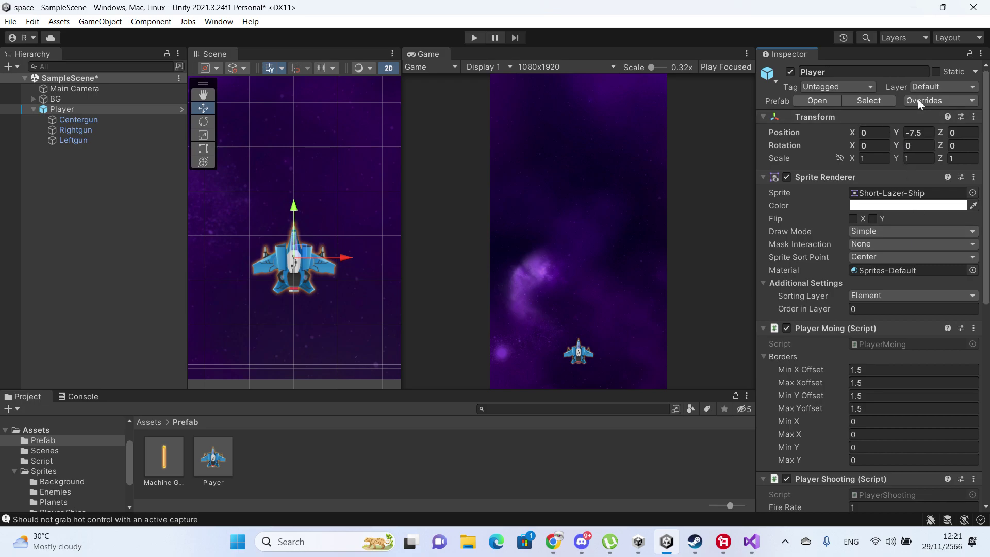
left_click(918, 100)
left_click(971, 203)
left_click(474, 38)
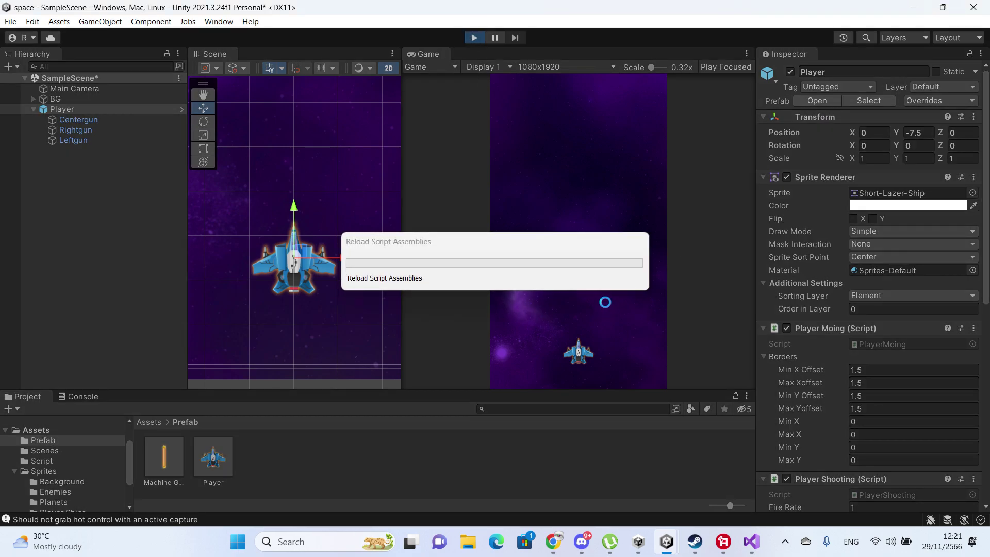
- While flying the ship in Play mode, change Player Shooting's Fire Rate from 0.5 to 5
mouse_move(588, 308)
left_mouse_down()
mouse_move(543, 311)
mouse_move(585, 316)
mouse_move(575, 290)
left_mouse_up()
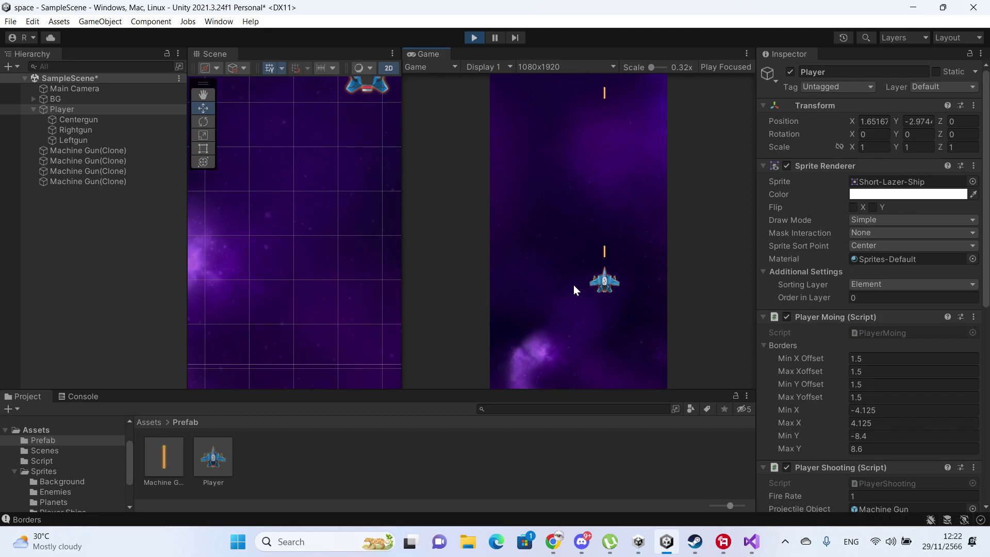
scroll(874, 354, "down", 3)
scroll(871, 358, "down", 2)
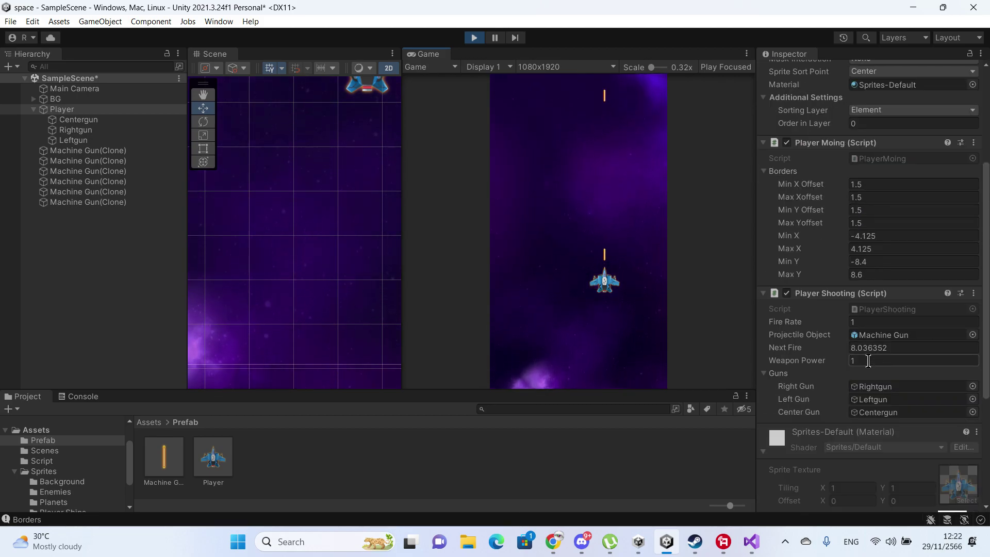
left_click(868, 361)
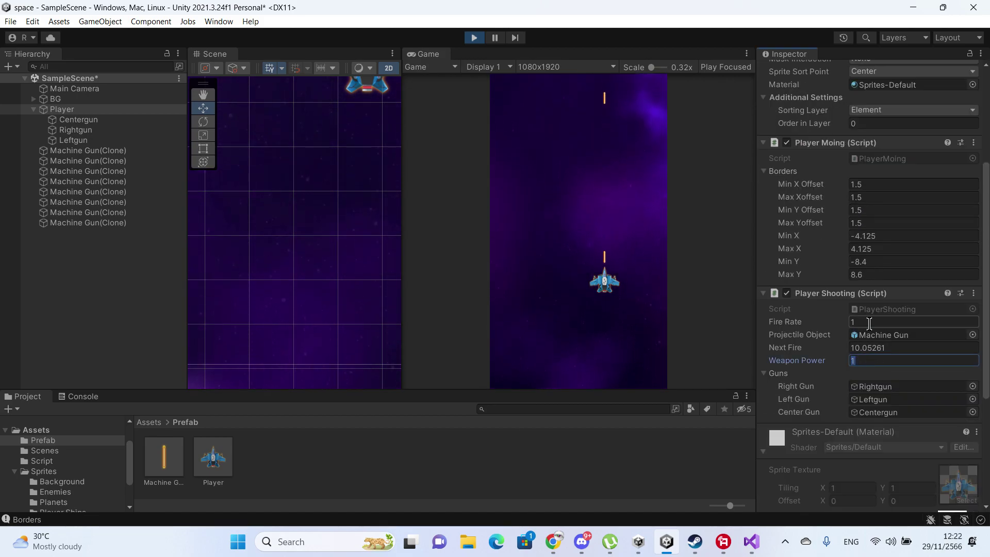
left_click(869, 322)
type("0.5")
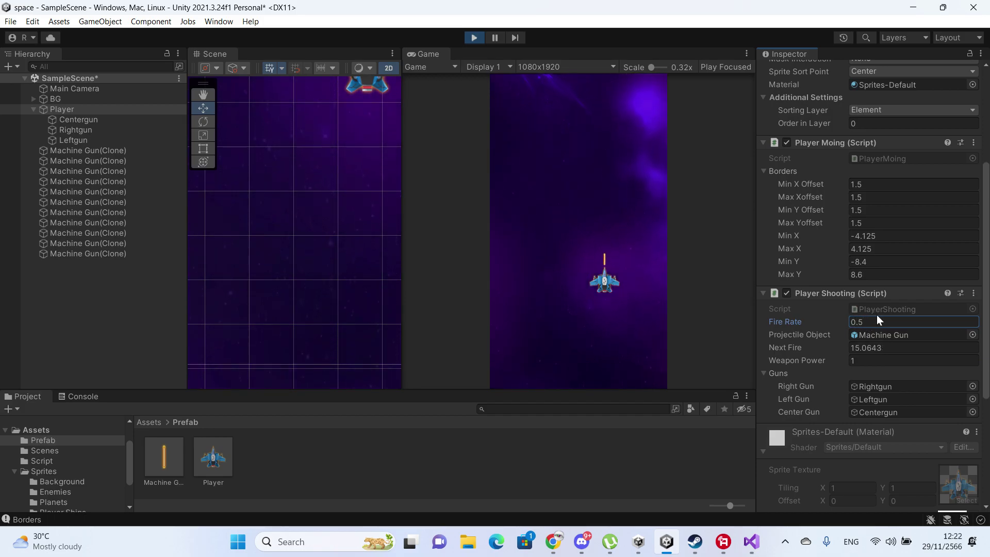
left_click(872, 321)
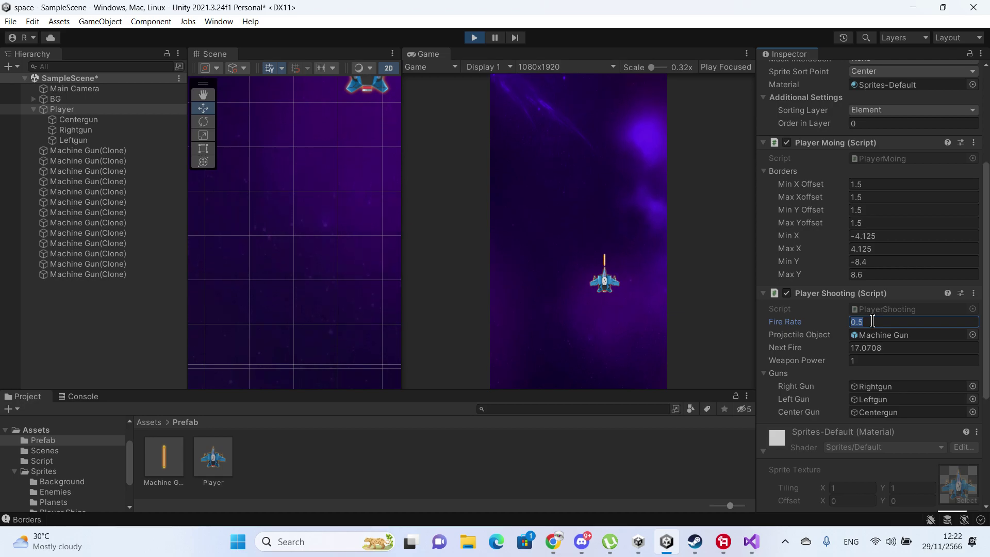
type("5")
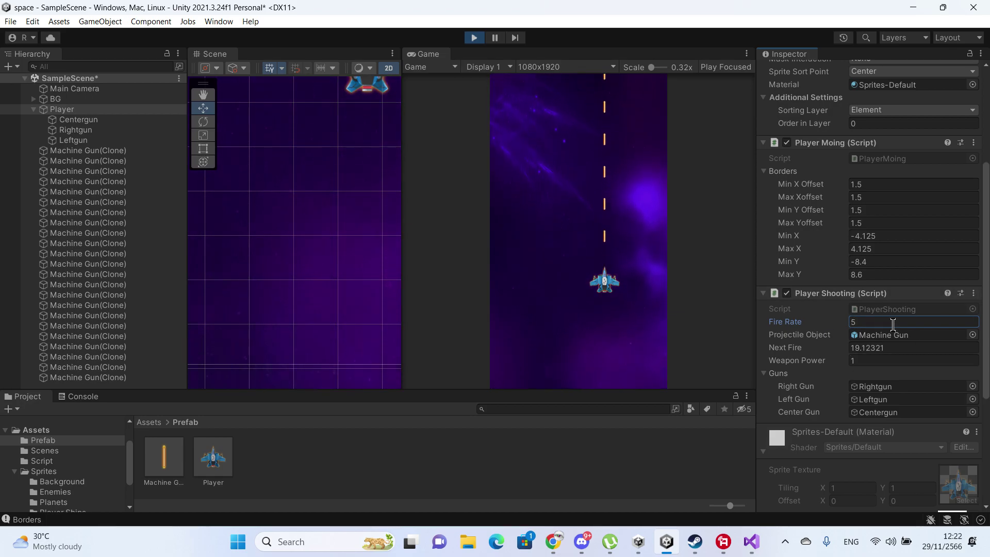
mouse_move(598, 311)
left_mouse_down()
mouse_move(622, 356)
mouse_move(598, 335)
left_mouse_up()
scroll(122, 263, "down", 5)
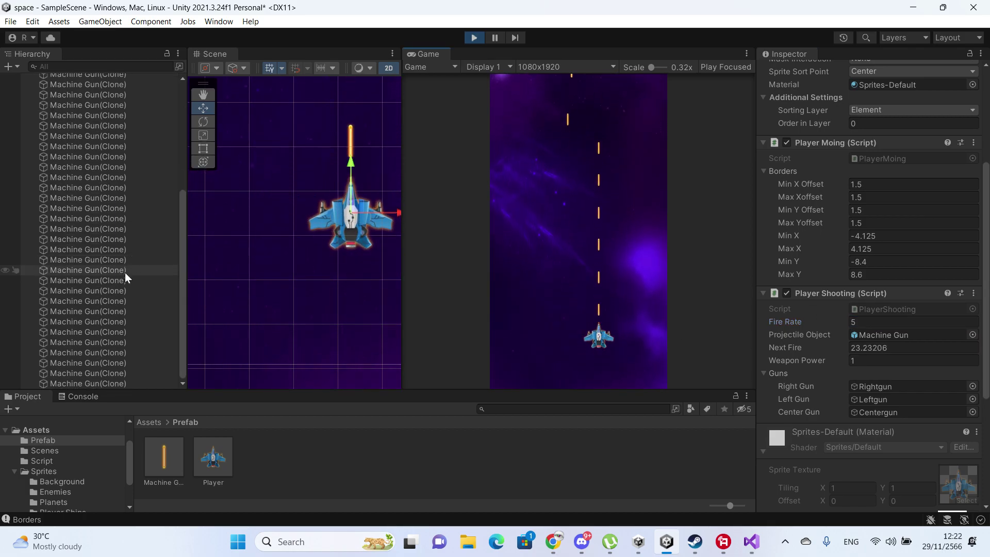
scroll(125, 271, "up", 10)
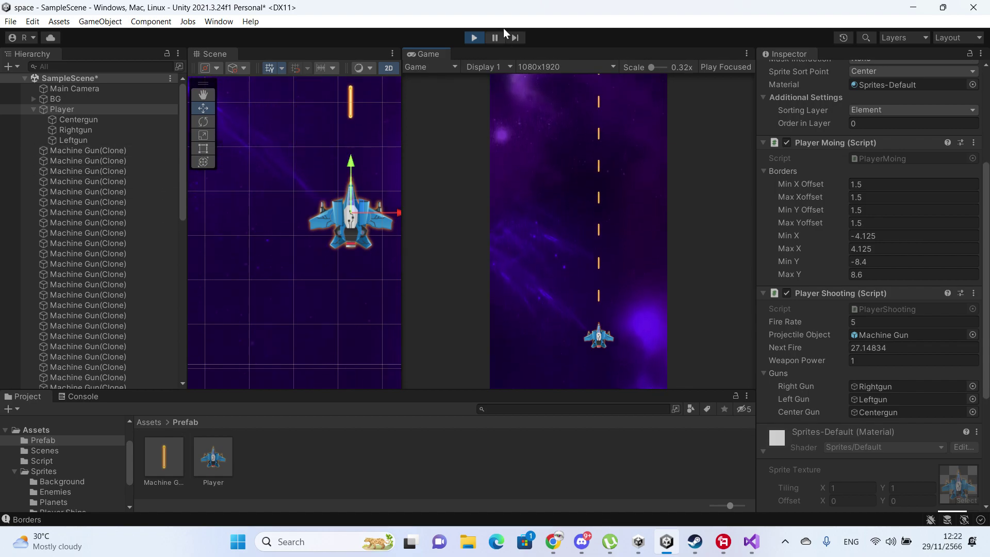
- Exit Play mode so the bullet clones vanish and Fire Rate reverts to 1
left_click(475, 37)
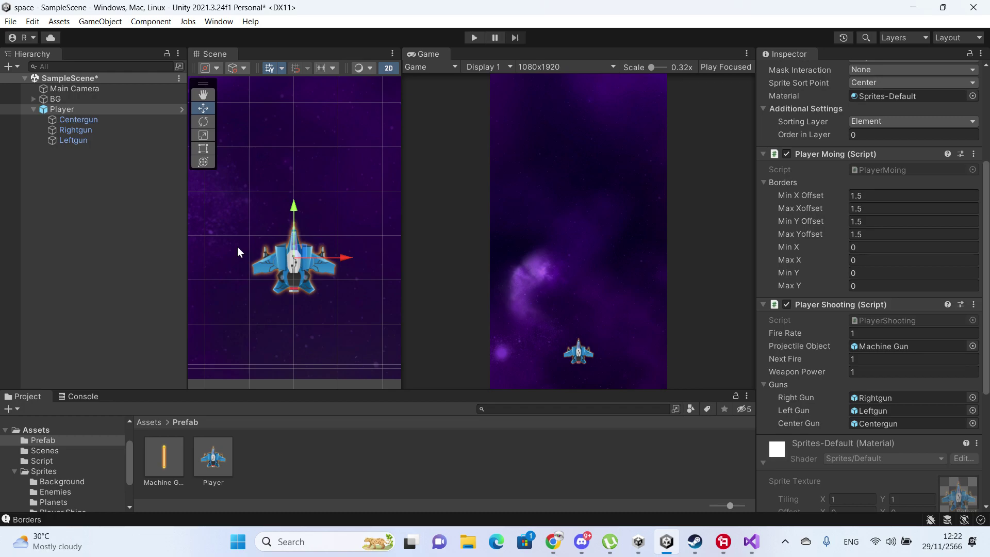
- Check the nextFire timing line in PlayerShooting.Update in Visual Studio, then come back to Unity
key("alt+Tab")
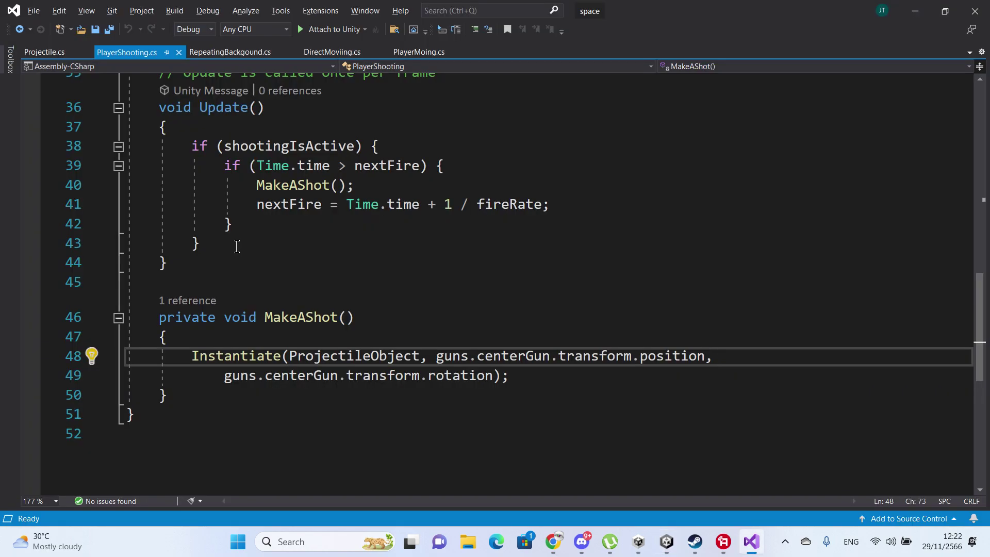
key("alt+Tab")
key("alt+Tab")
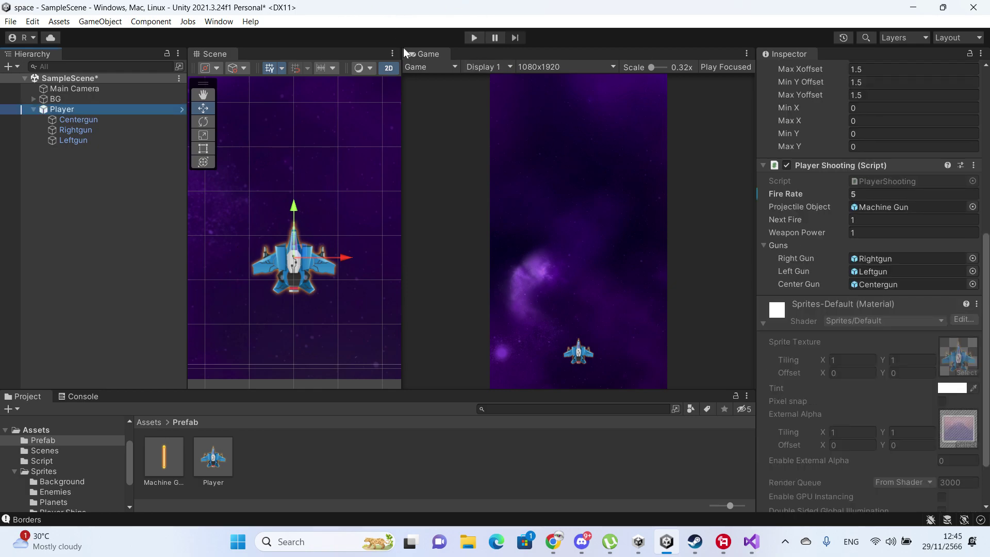
left_click(475, 39)
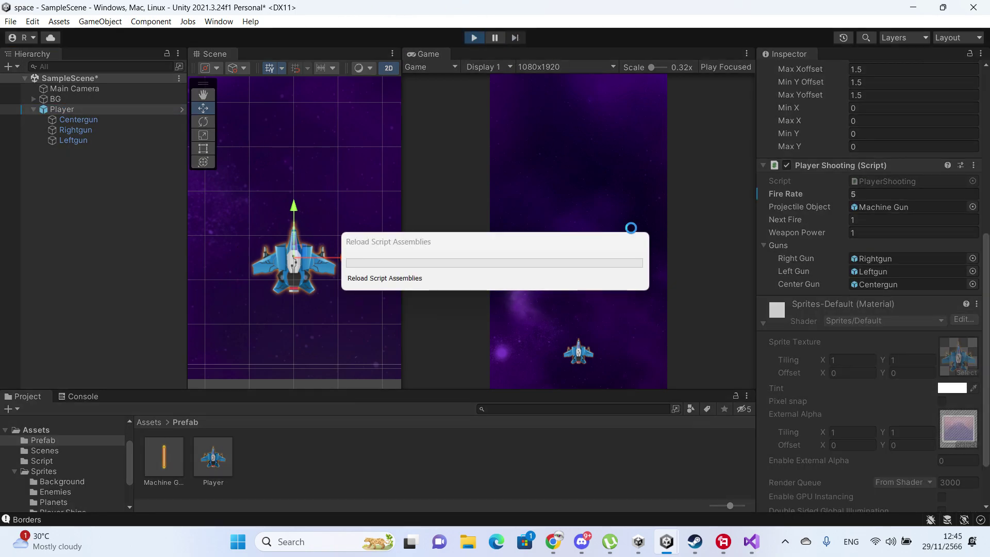
left_click_drag(601, 334, 530, 225)
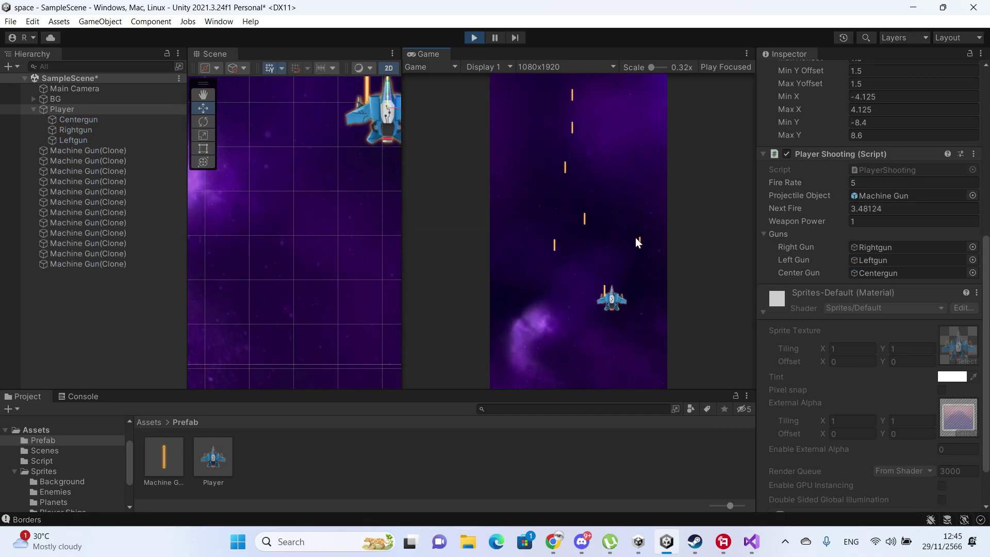
scroll(313, 170, "down", 3)
scroll(319, 169, "down", 4)
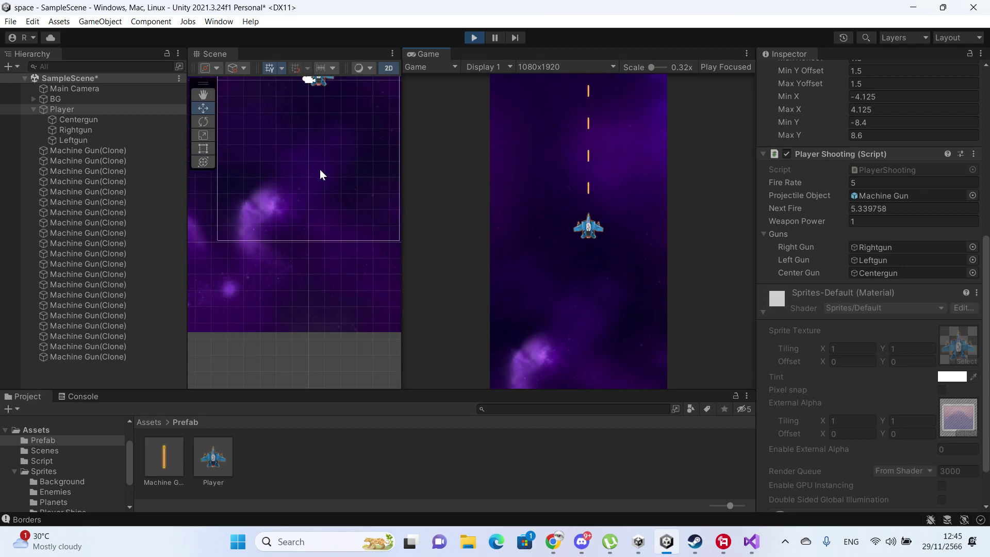
middle_click_drag(332, 157, 313, 332)
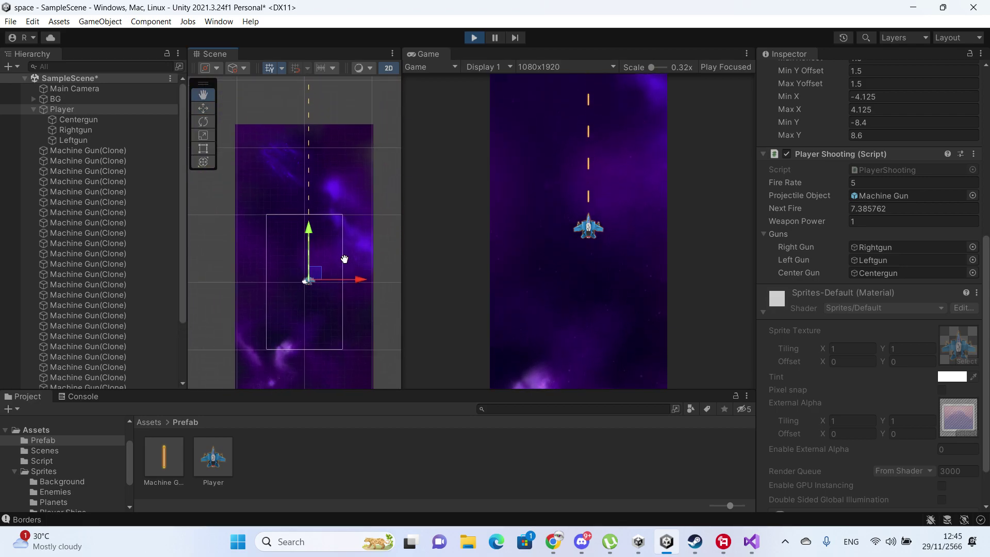
scroll(342, 261, "down", 2)
left_click_drag(565, 218, 624, 273)
scroll(147, 230, "down", 5)
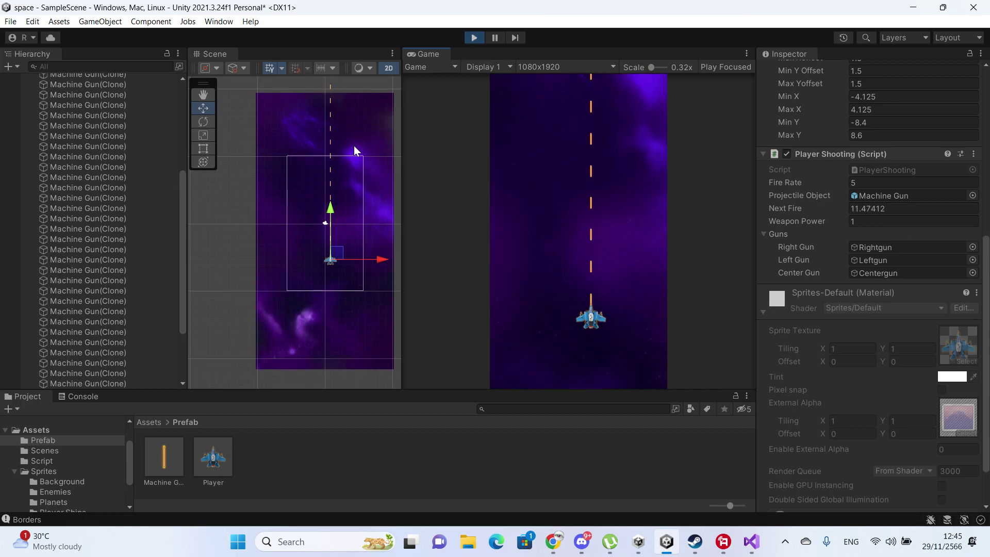
middle_click_drag(349, 186, 320, 285)
scroll(362, 253, "down", 3)
middle_click_drag(348, 138, 320, 396)
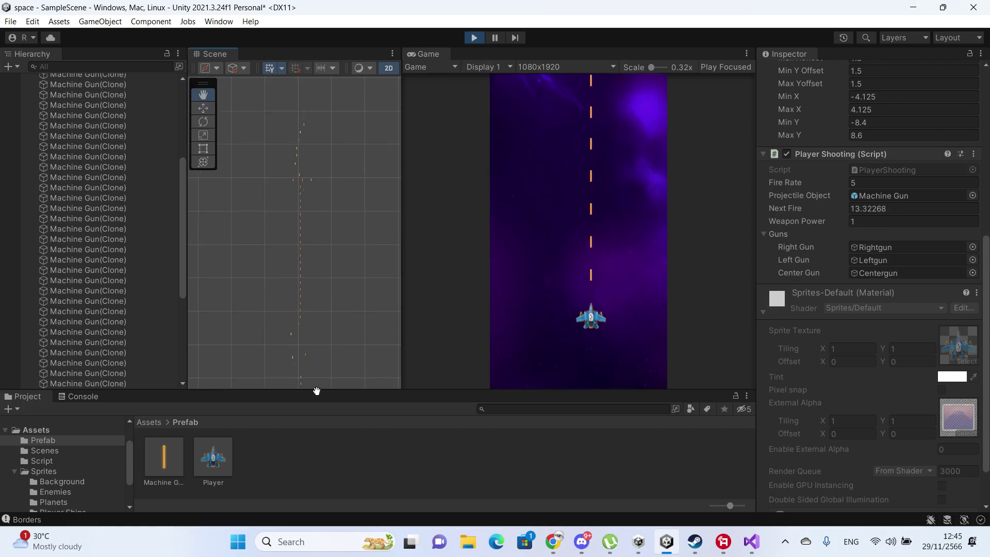
left_click(474, 37)
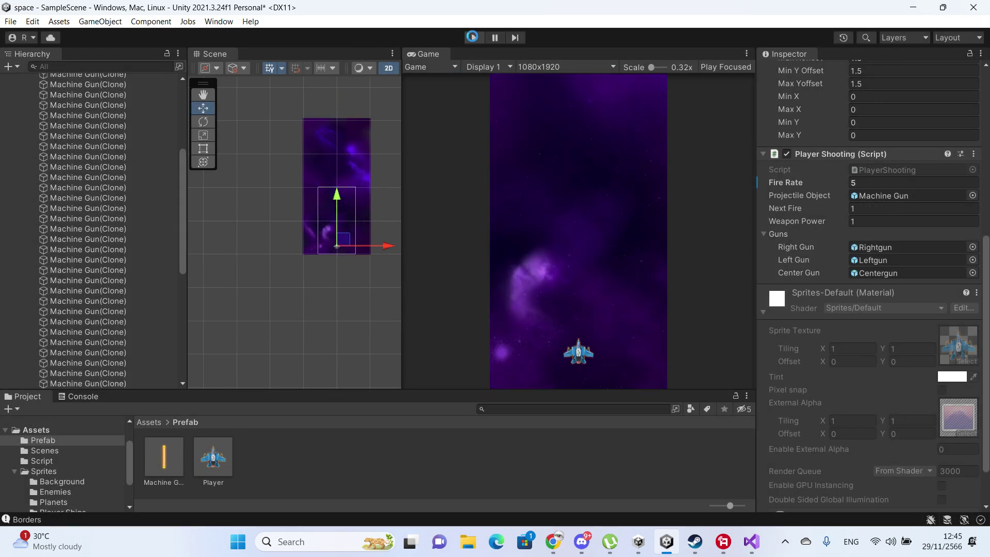
scroll(290, 150, "up", 2)
middle_click_drag(289, 150, 147, 178)
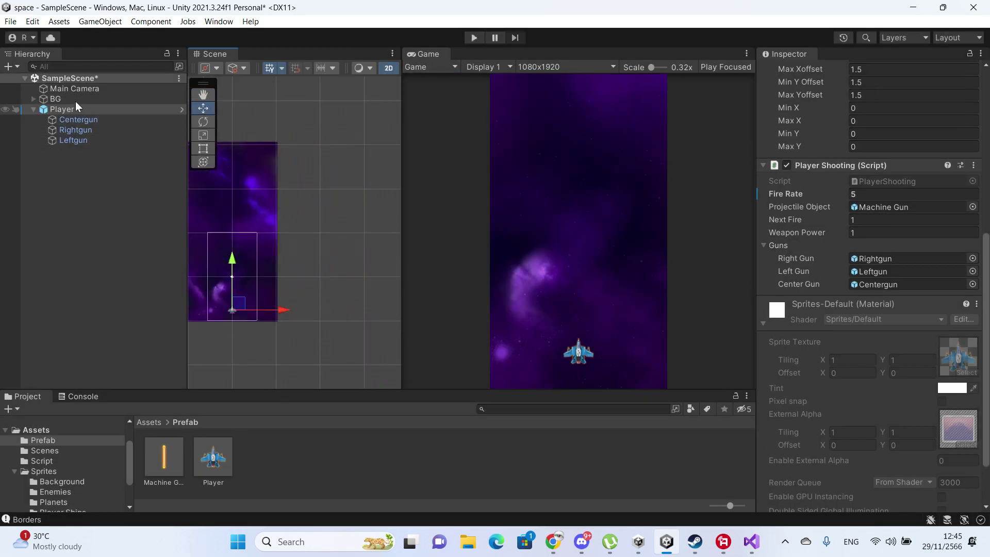
- Create an empty object named GameContro and reset its Transform to the origin
left_click(14, 67)
left_click(26, 79)
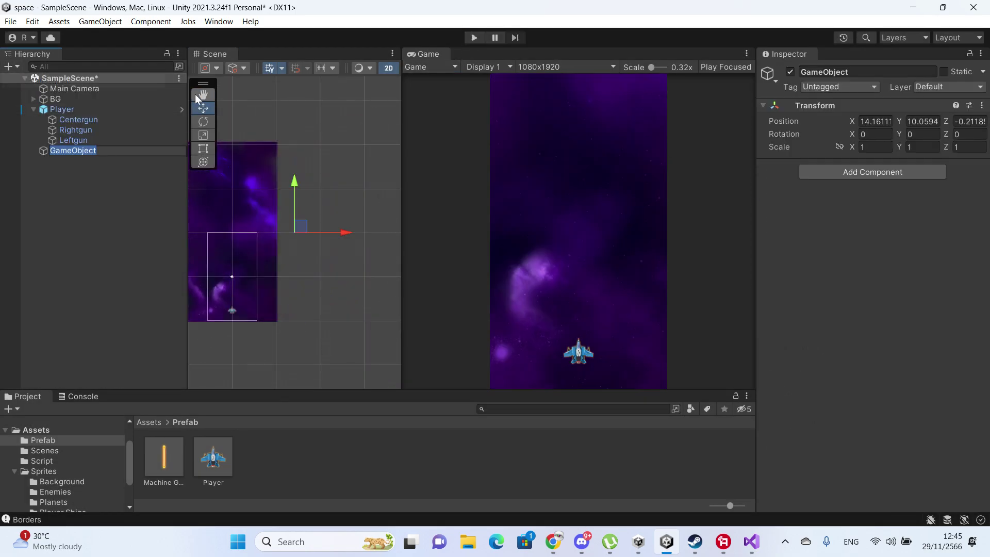
left_click(109, 202)
left_click(69, 151)
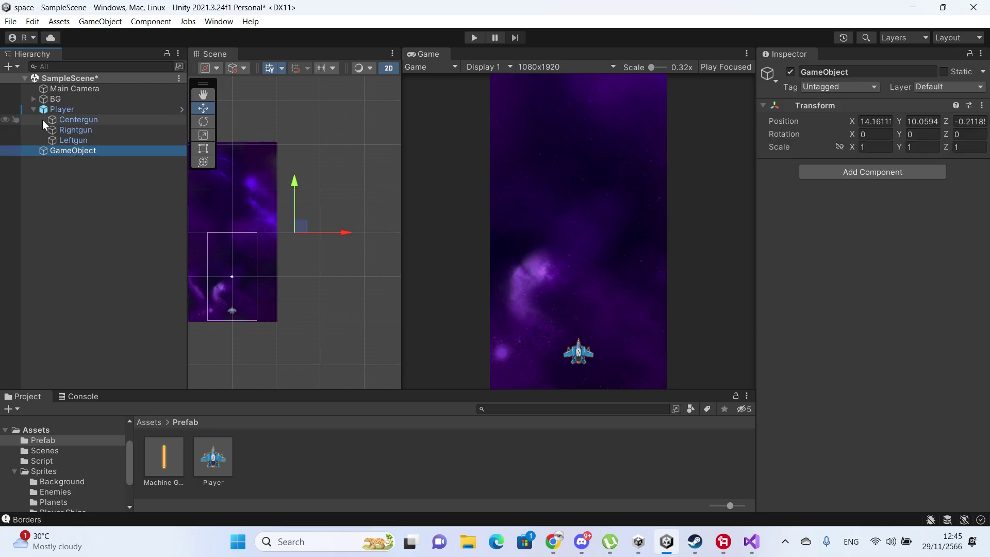
left_click(34, 109)
left_click(856, 72)
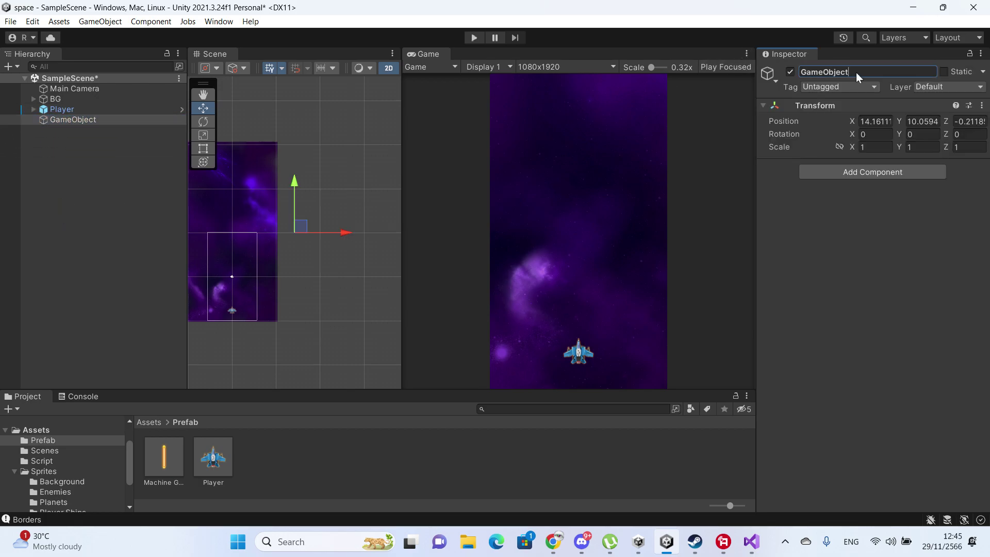
type("Gam")
type("eCon")
type("trol")
key("BackSpace")
key("BackSpace")
key("Return")
left_click(981, 105)
left_click(970, 121)
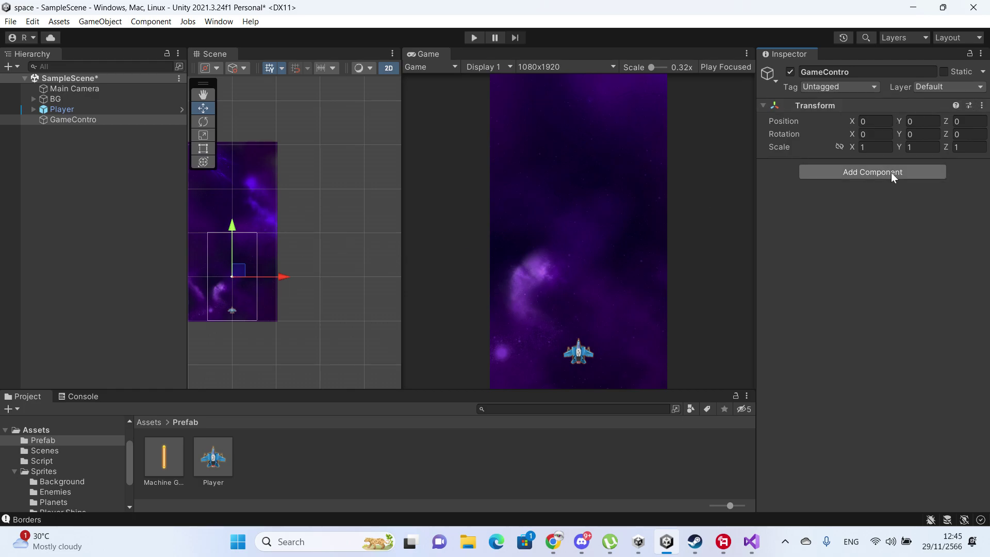
- Add another empty object as a child of GameContro and name it Bordery
left_click(13, 67)
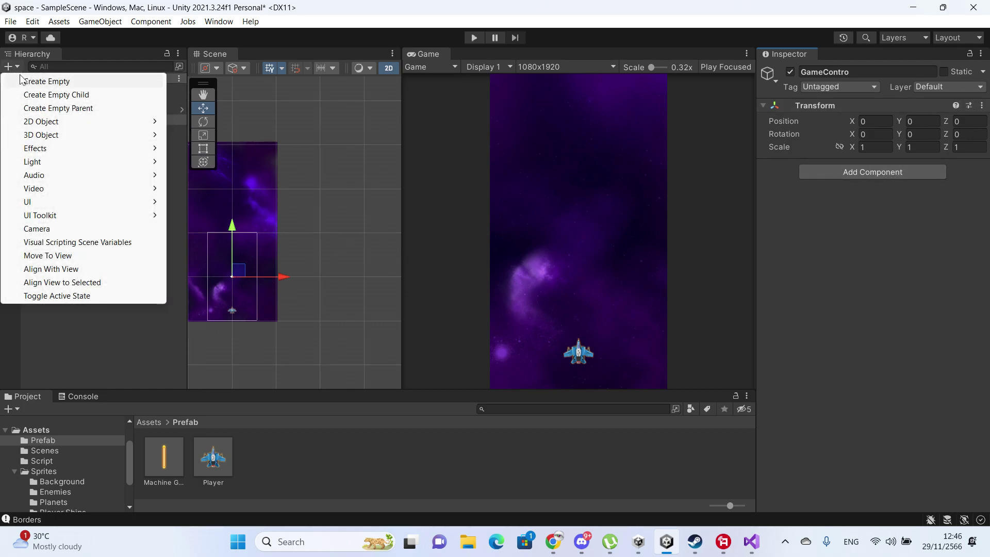
left_click(31, 81)
left_click(57, 146)
left_click(70, 130)
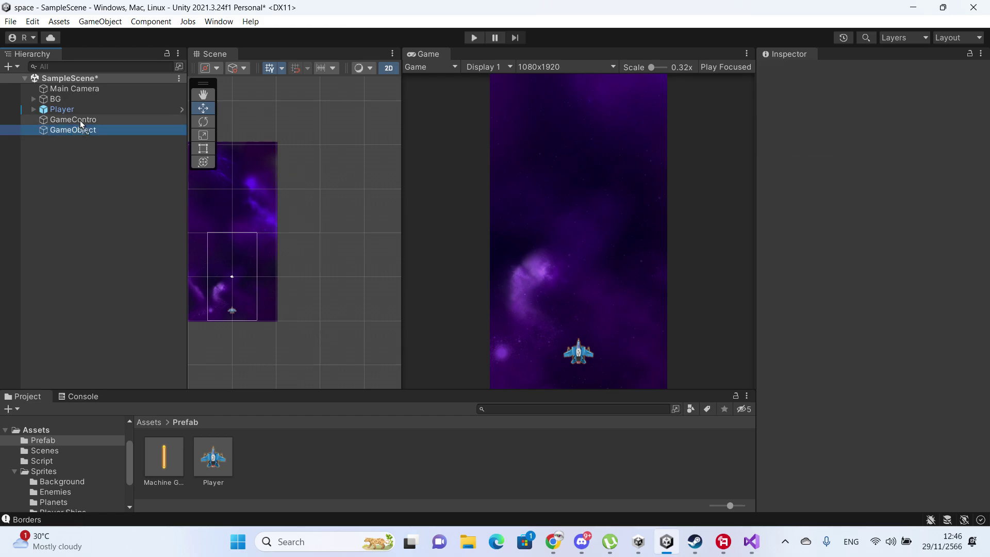
left_click_drag(70, 130, 80, 120)
left_click(851, 71)
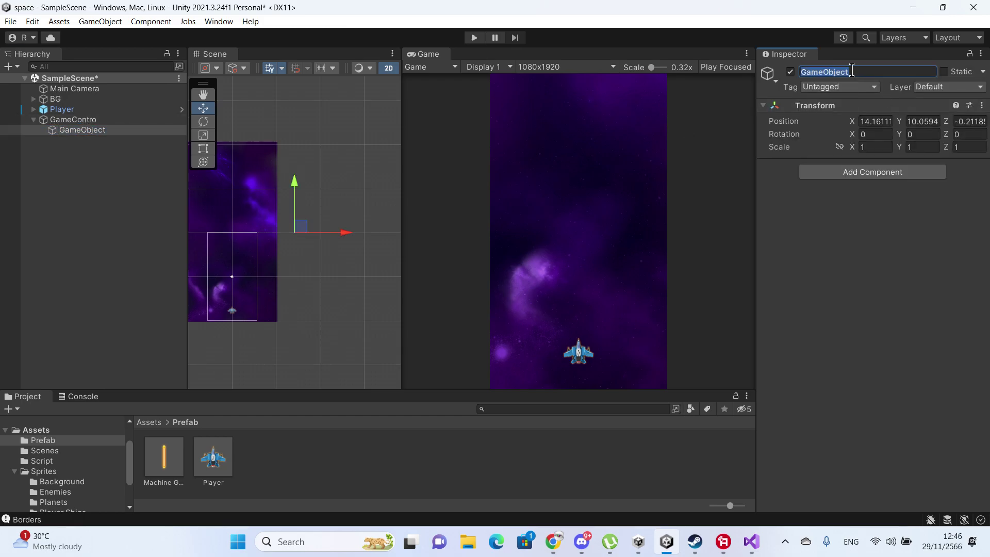
type("Borde")
type("ry")
key("Return")
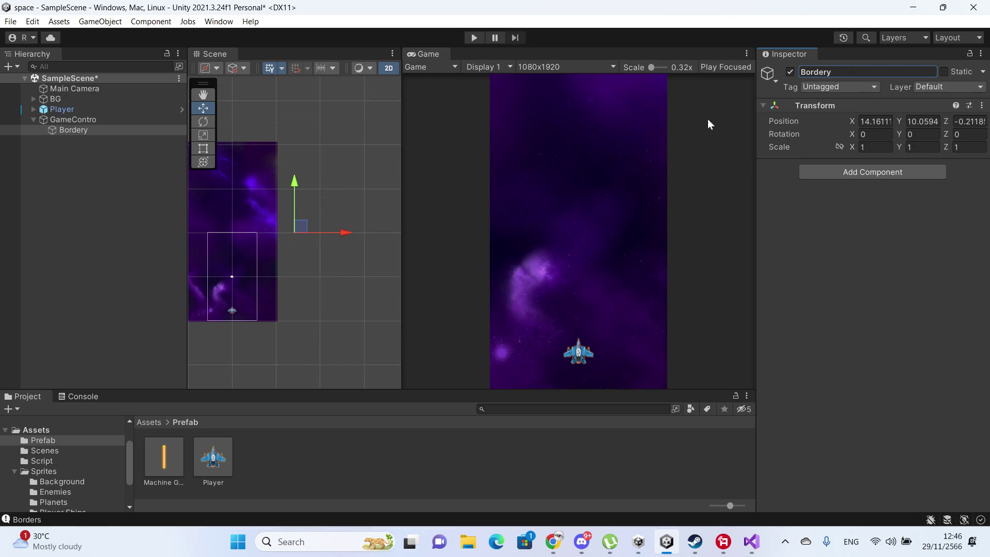
- Add a Box Collider 2D to Bordery and reset its Transform to the origin
left_click(893, 172)
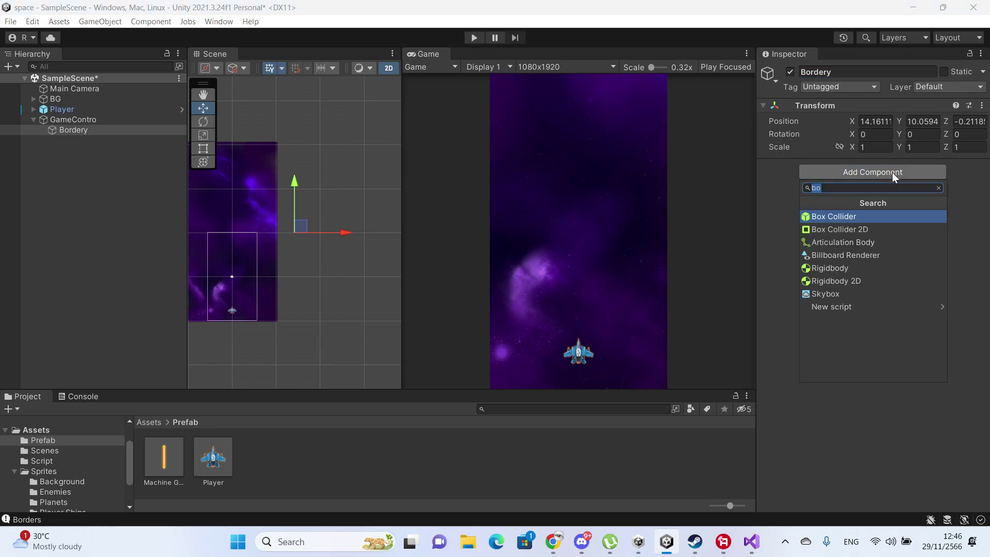
left_click(864, 227)
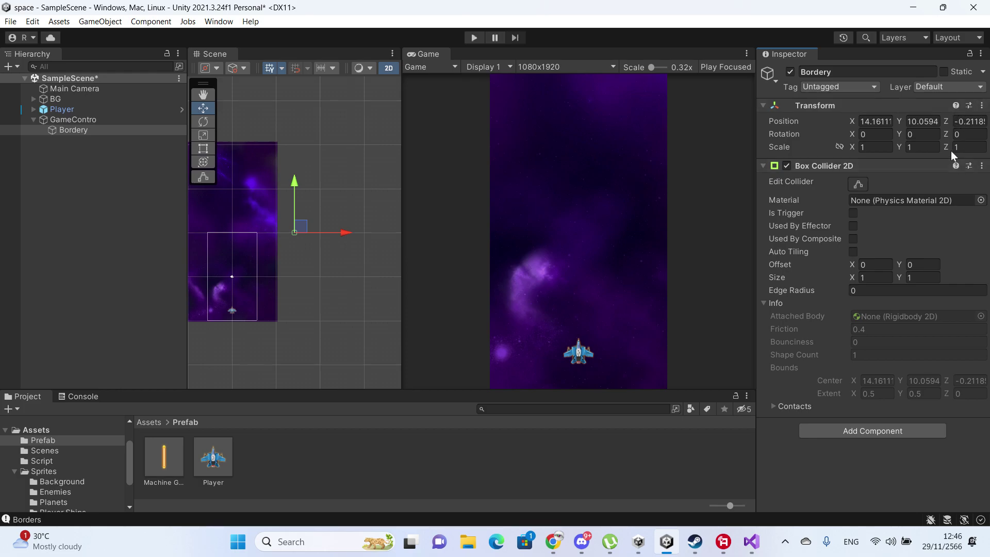
left_click(981, 105)
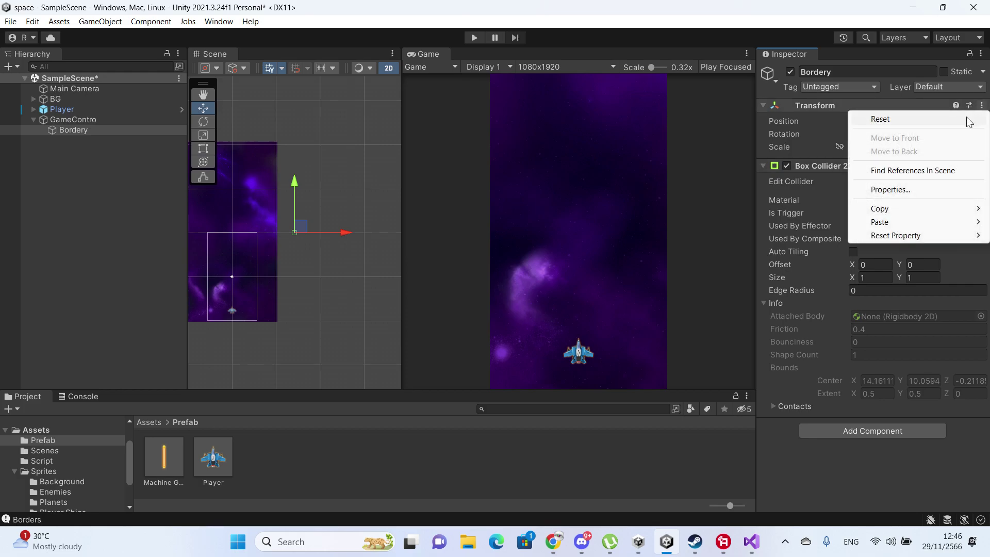
left_click(880, 119)
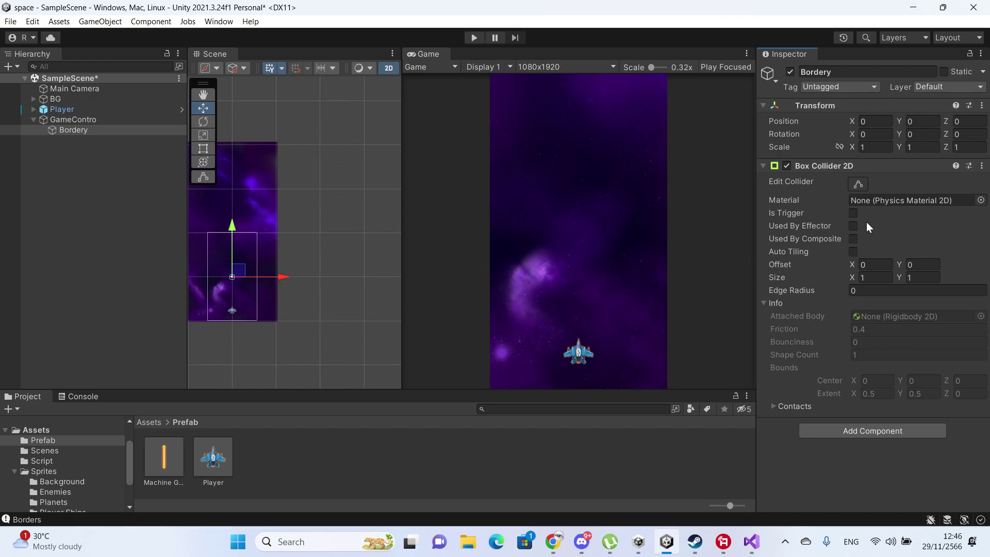
- Stretch the collider's edges to about 11.71 by 20.73 so it covers the background
left_click(860, 183)
scroll(318, 253, "up", 2)
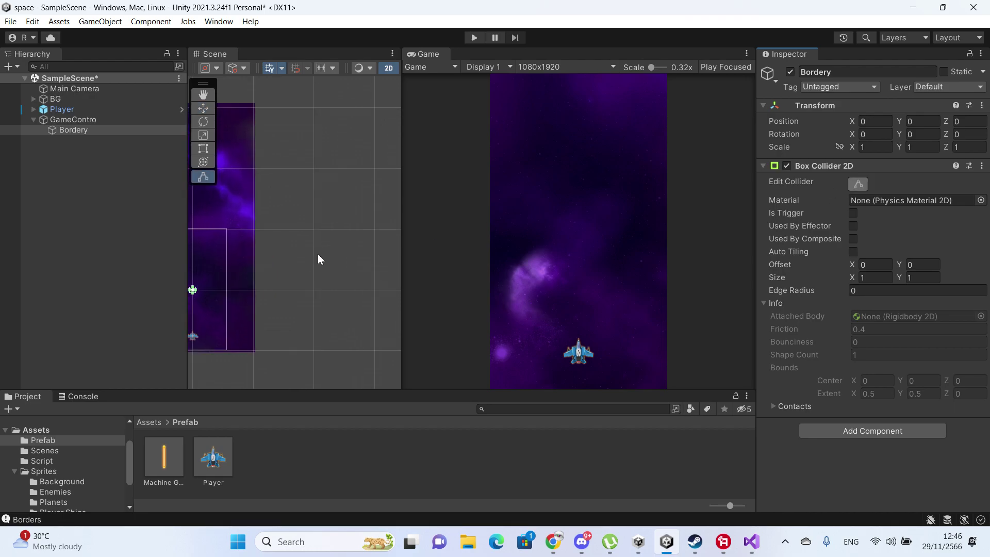
middle_click_drag(317, 254, 474, 173)
scroll(474, 173, "up", 2)
middle_click_drag(363, 185, 241, 237)
scroll(241, 237, "up", 2)
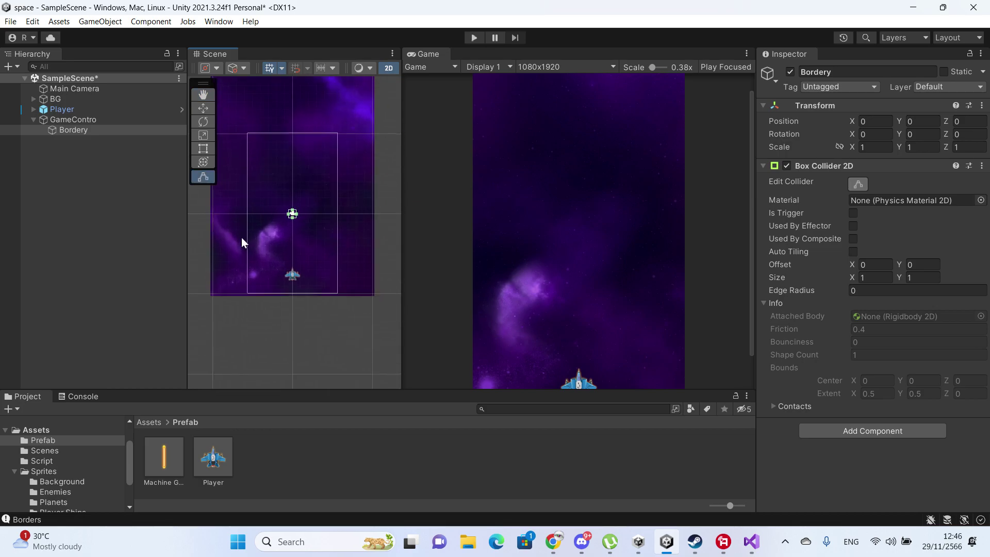
left_click_drag(293, 217, 293, 295)
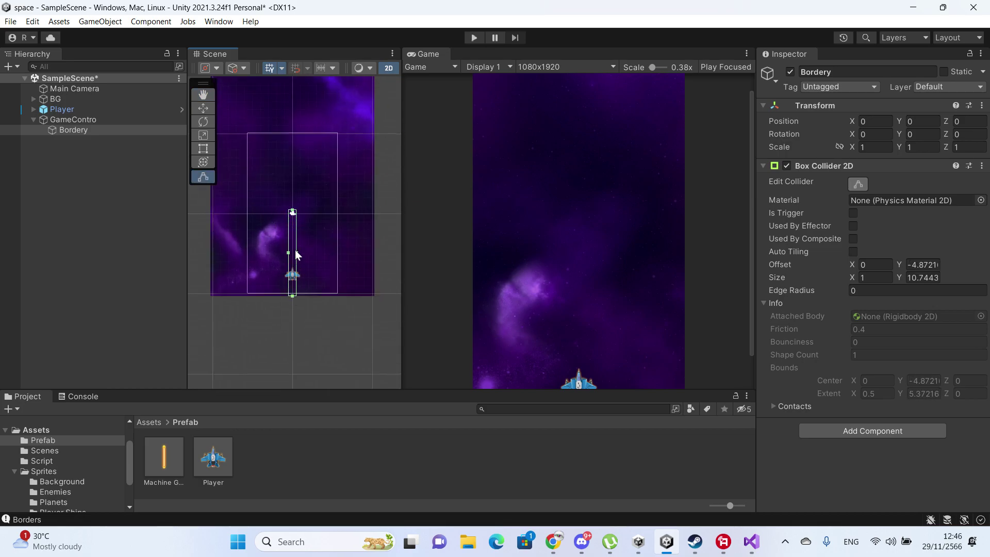
mouse_move(297, 252)
left_mouse_down()
mouse_move(339, 253)
mouse_move(246, 256)
left_mouse_up()
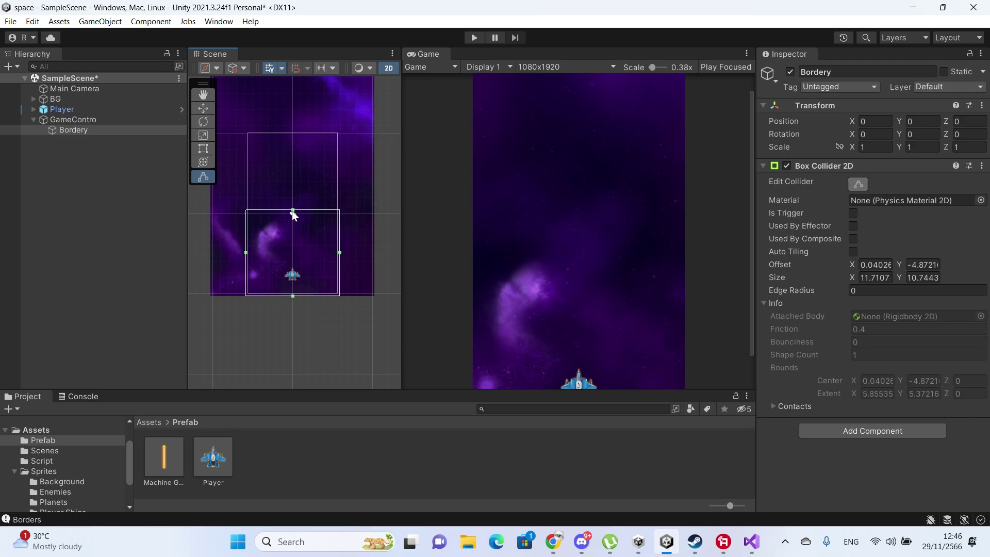
left_click_drag(292, 210, 300, 129)
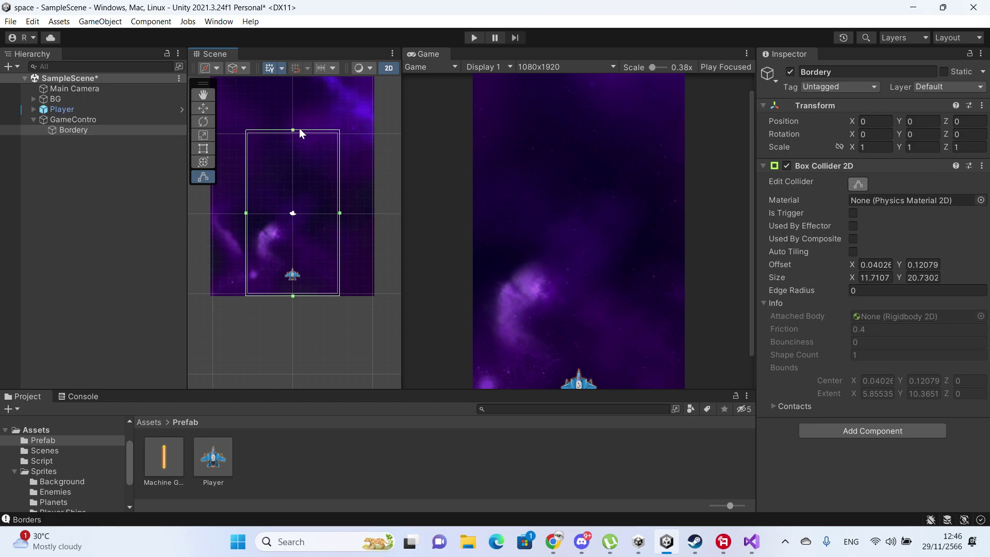
- Finish collider editing, save the scene, and open the Assets/Script folder
left_click(860, 184)
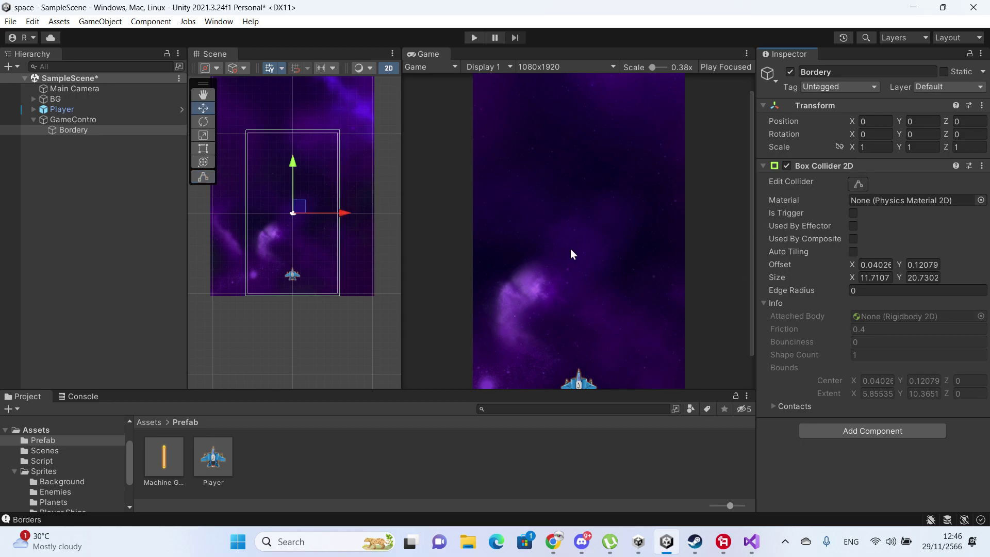
key("ctrl+s")
scroll(497, 267, "down", 1)
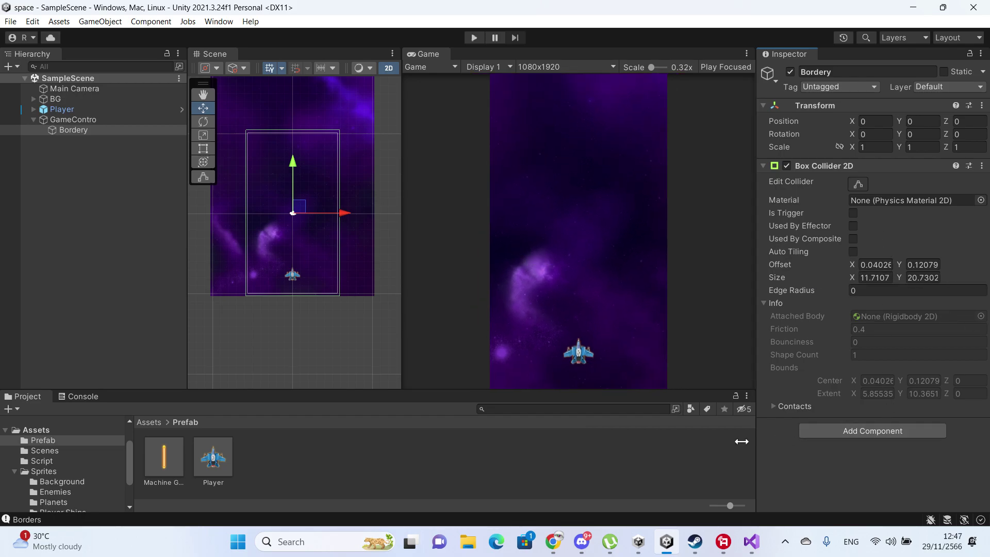
left_click(44, 471)
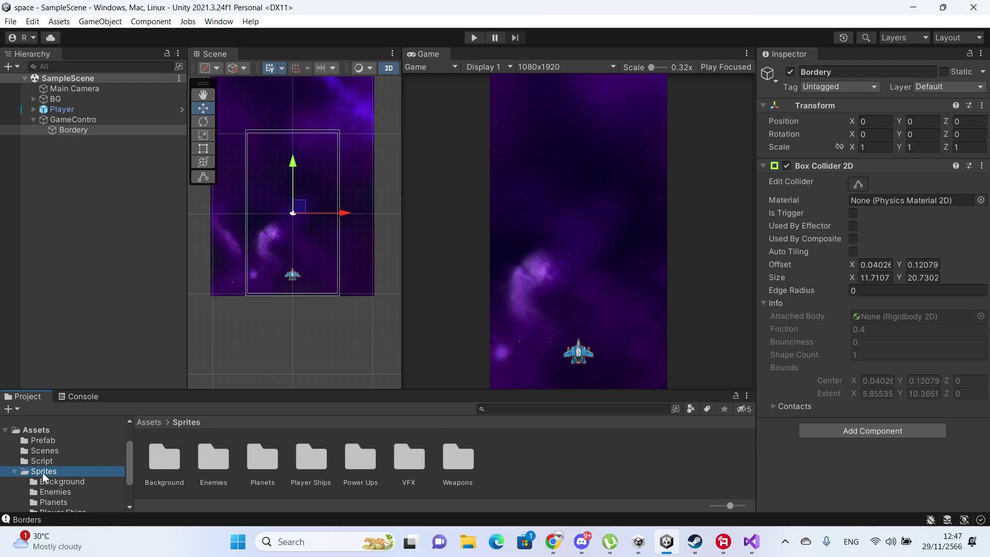
left_click(53, 460)
right_click(453, 464)
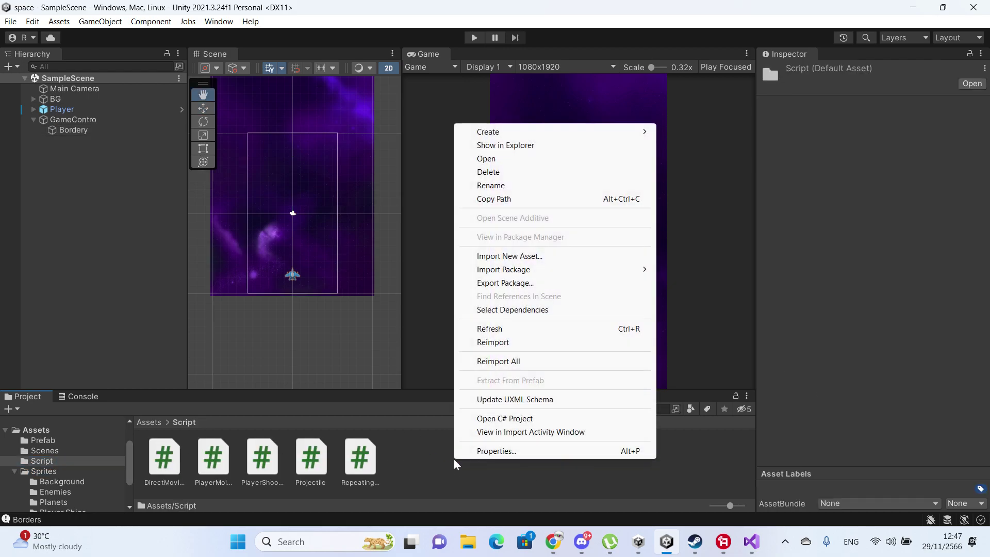
left_click(720, 449)
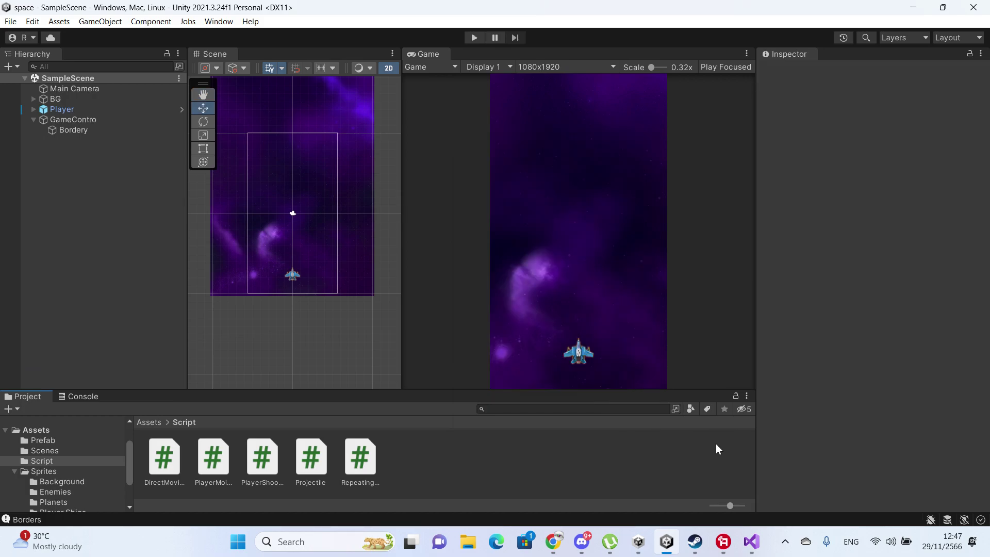
key("Left")
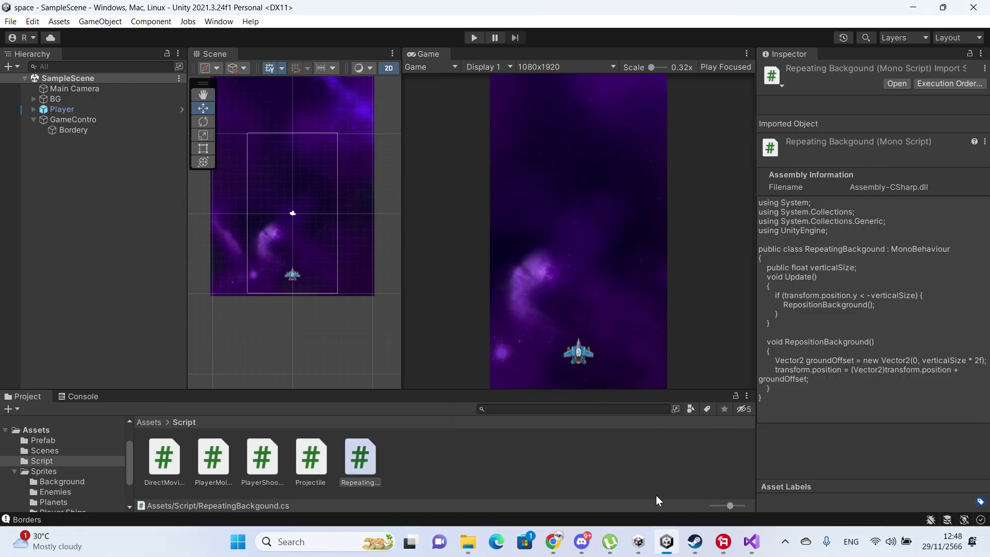
- Create a new C# script named Boundary in the Script folder
right_click(466, 464)
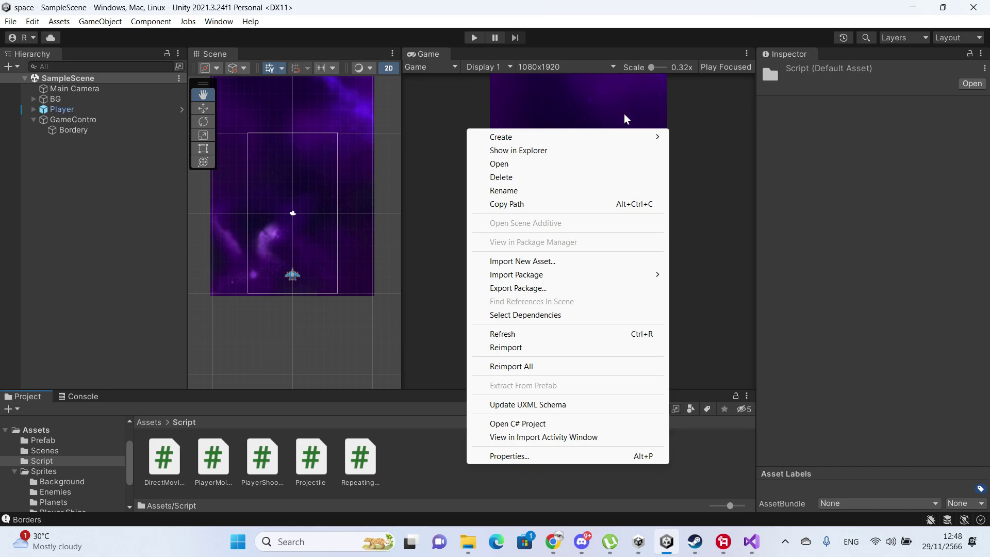
mouse_move(609, 135)
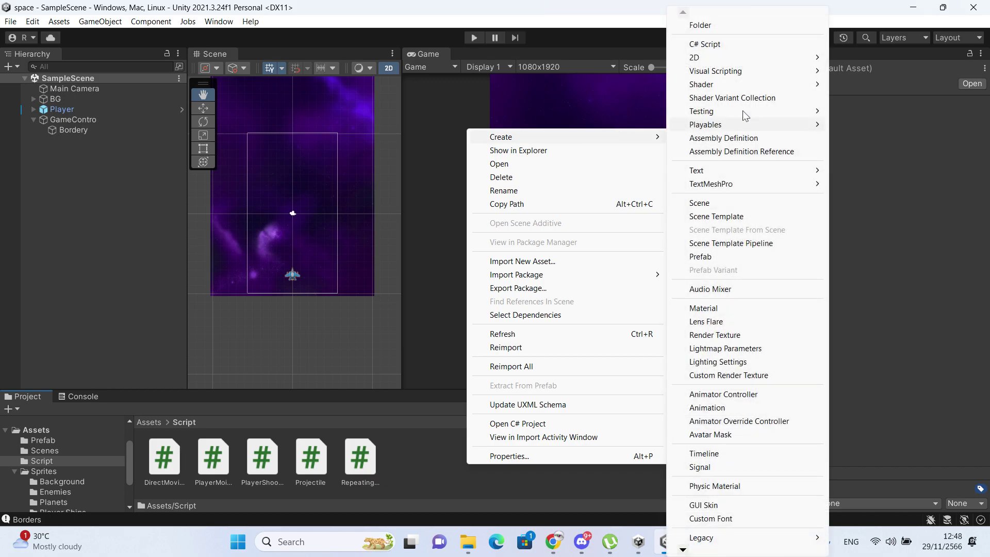
left_click(737, 49)
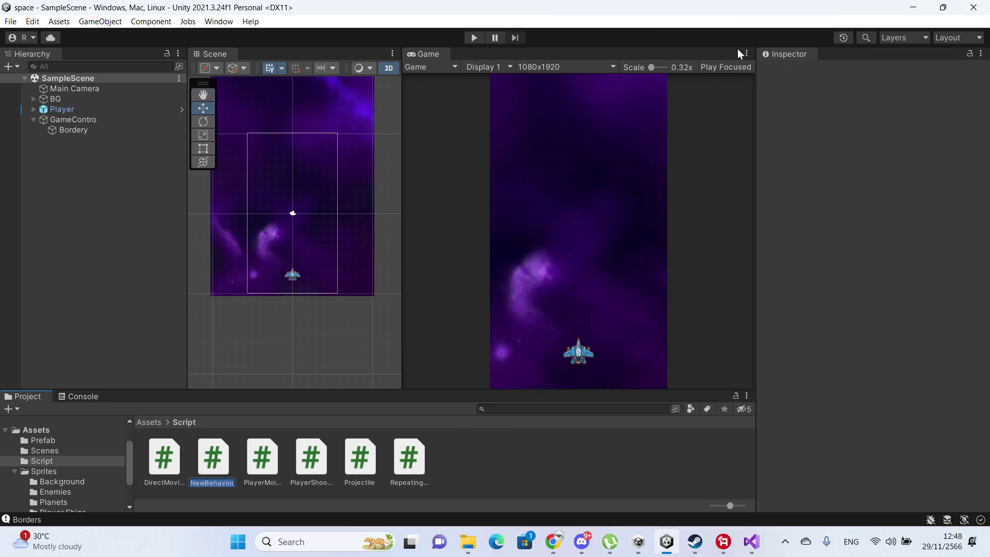
type("Boundary")
key("Return")
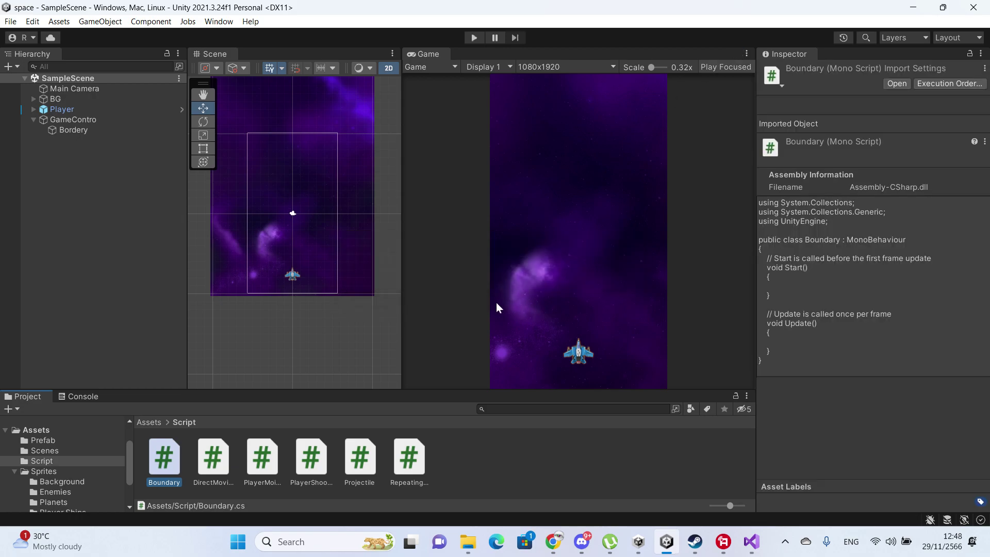
- Rename the Bordery object to Boundary and attach the Boundary script to it
left_click(60, 121)
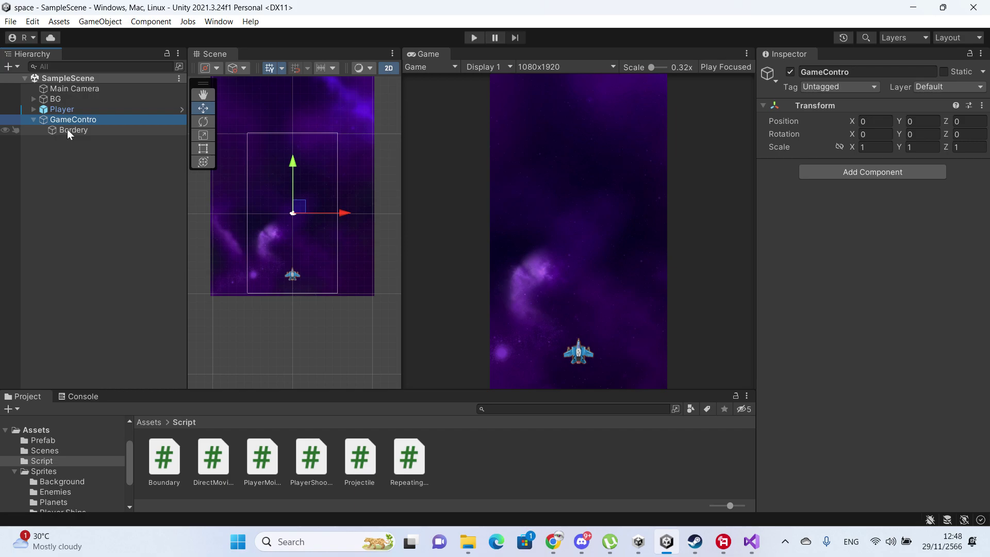
left_click(67, 130)
left_click(842, 74)
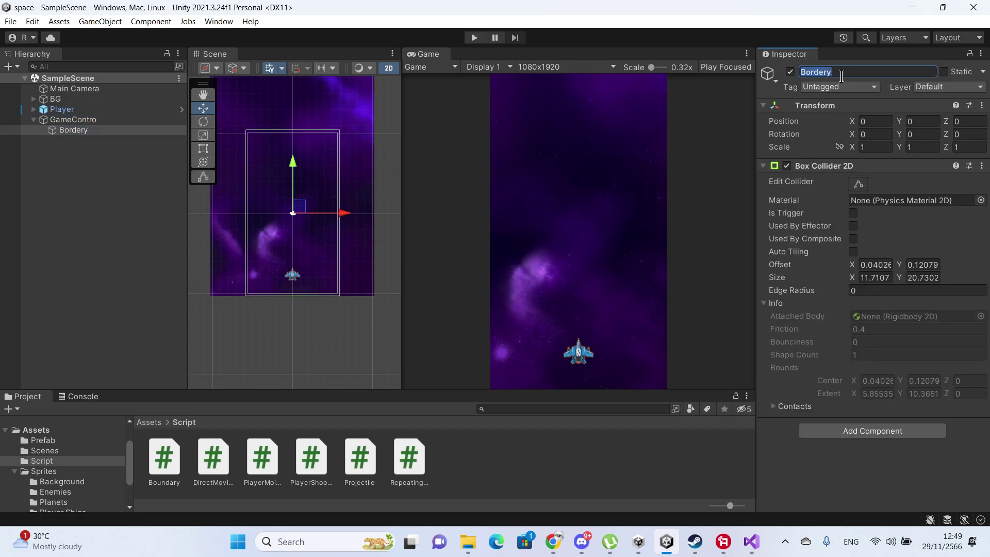
type("Bo")
key("Return")
left_click_drag(166, 471, 820, 467)
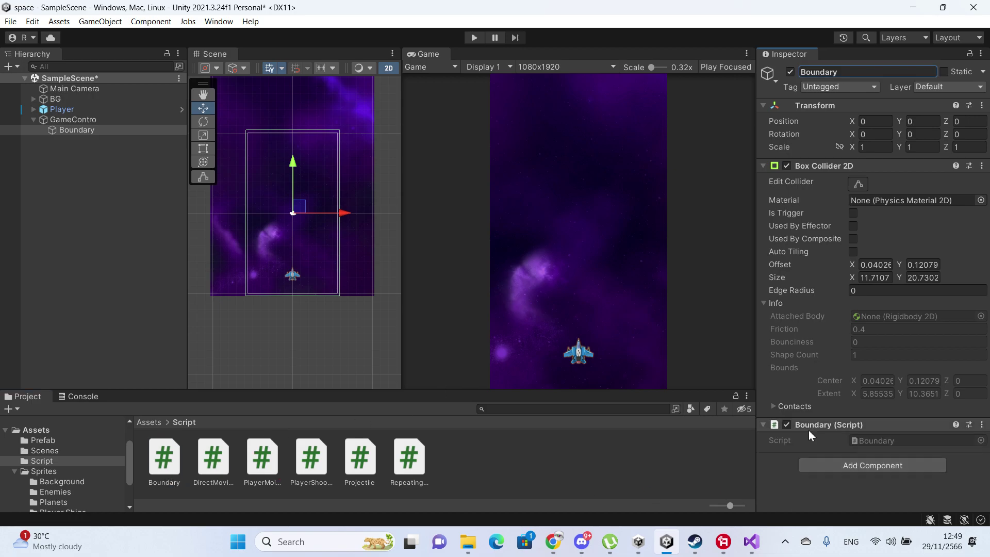
- Open Boundary.cs and replace Start and Update with an OnTriggerExit2D method
double_click(856, 437)
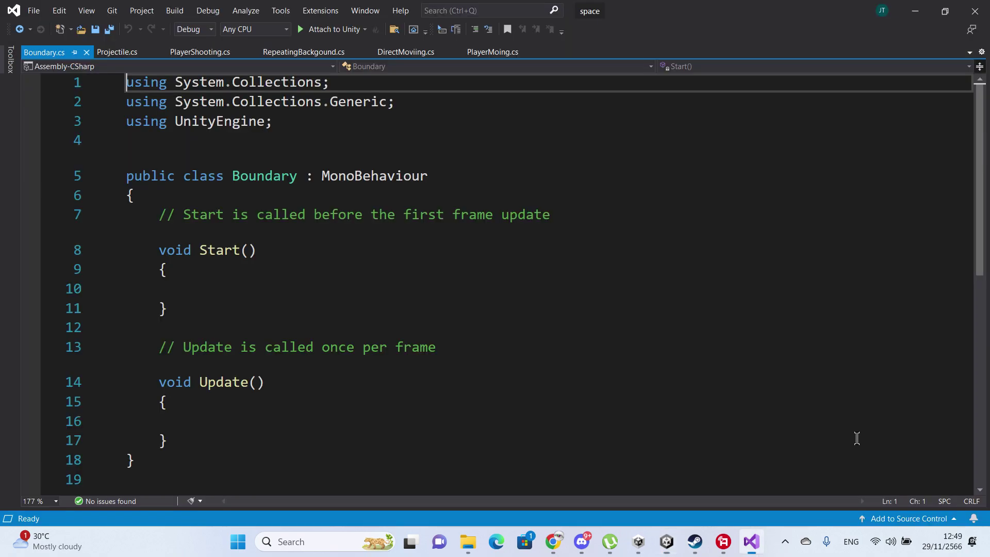
left_click(323, 324)
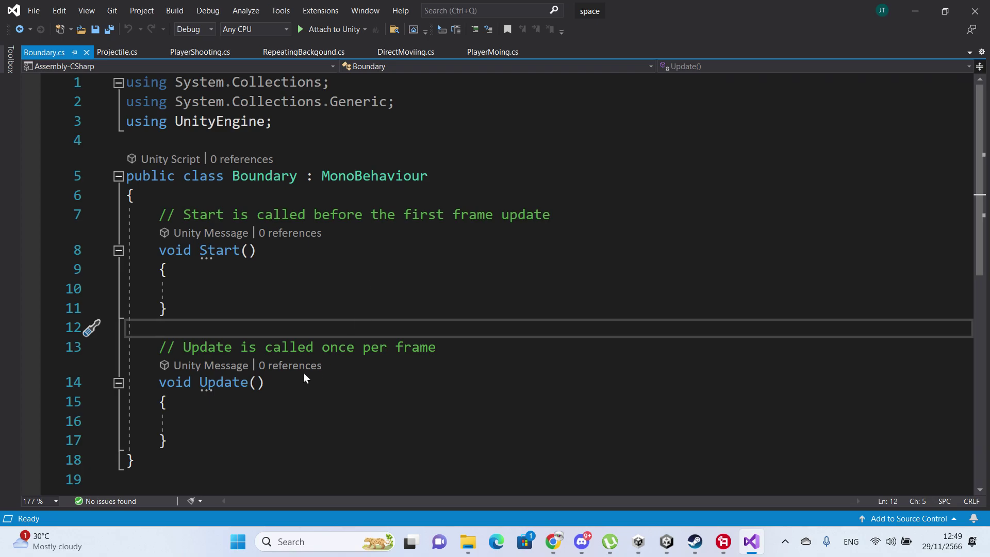
left_click_drag(188, 439, 157, 215)
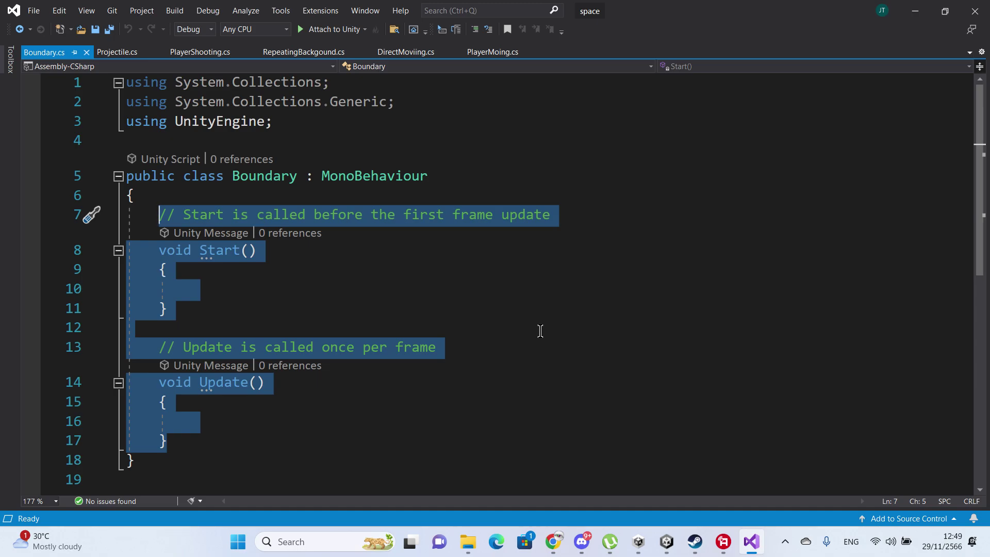
type("On")
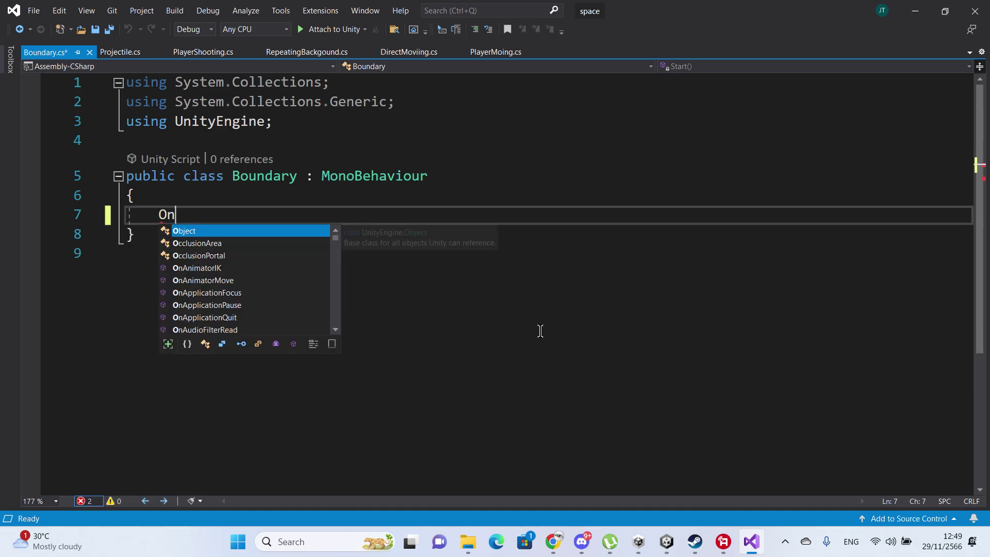
type("Tri")
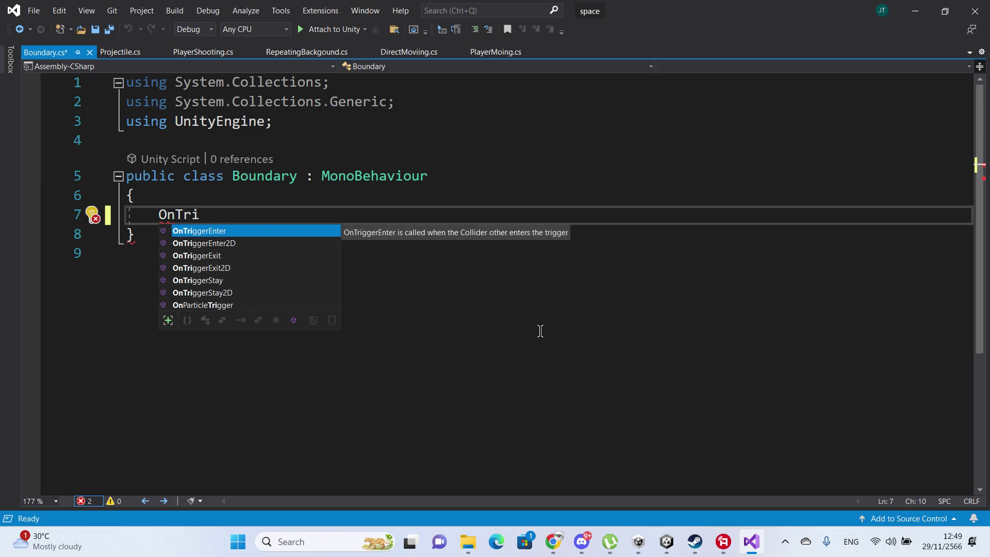
key("Down")
key("Down")
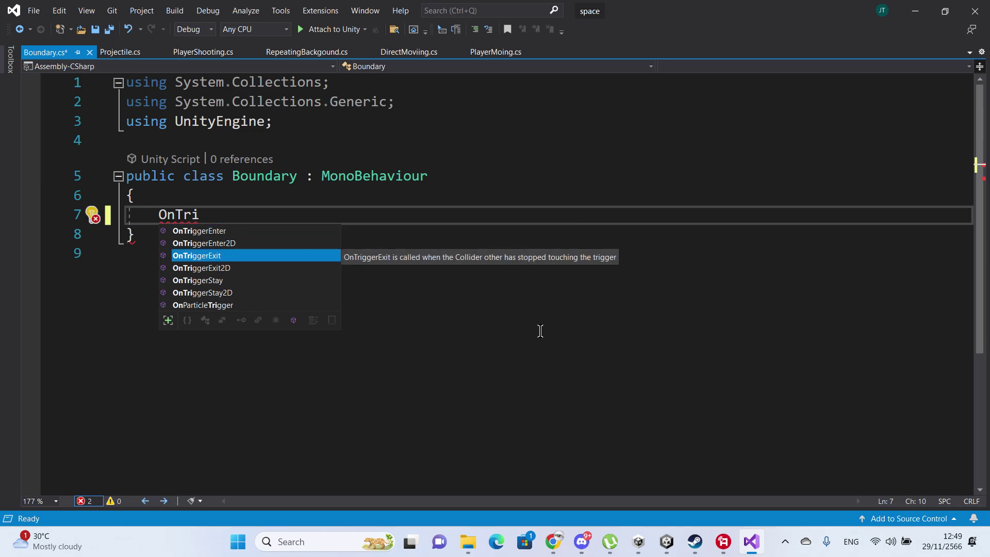
key("Down")
key("Tab")
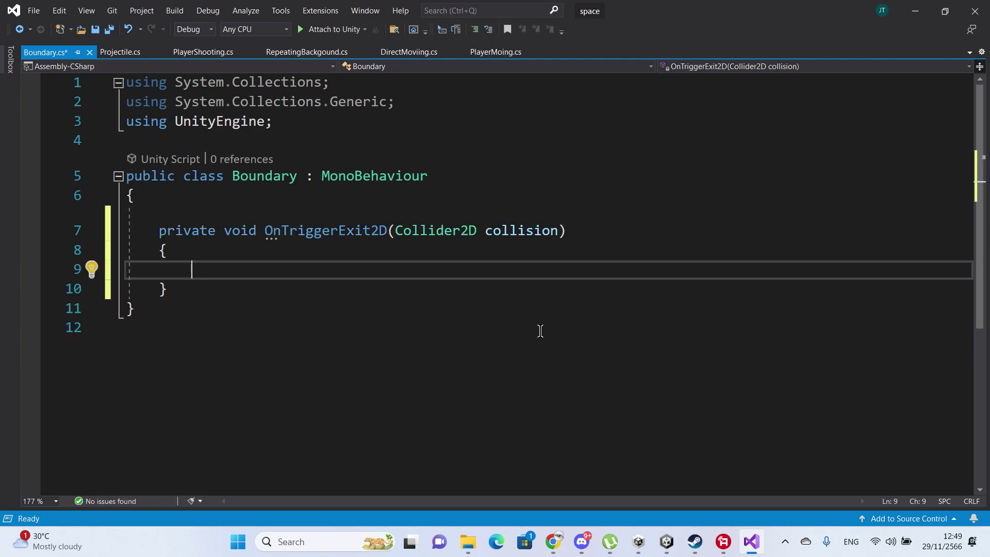
- Add an if (collision.tag == "Projectile") block inside OnTriggerExit2D
type("if")
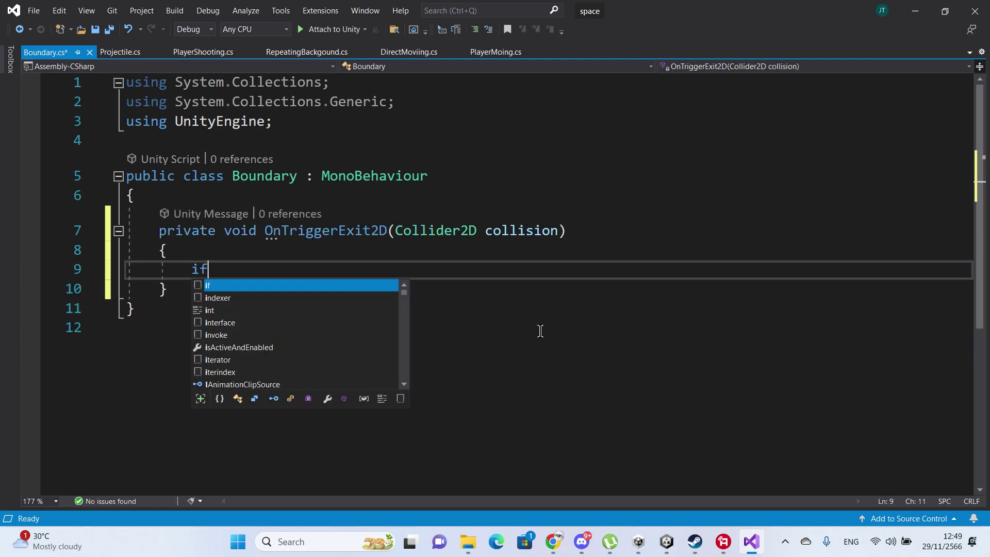
type("(c")
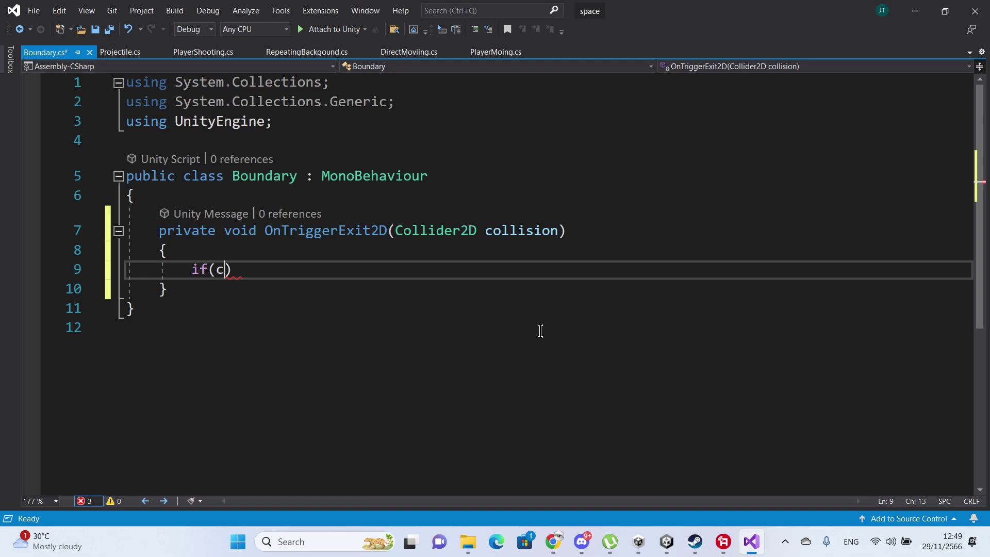
type("o")
key("Tab")
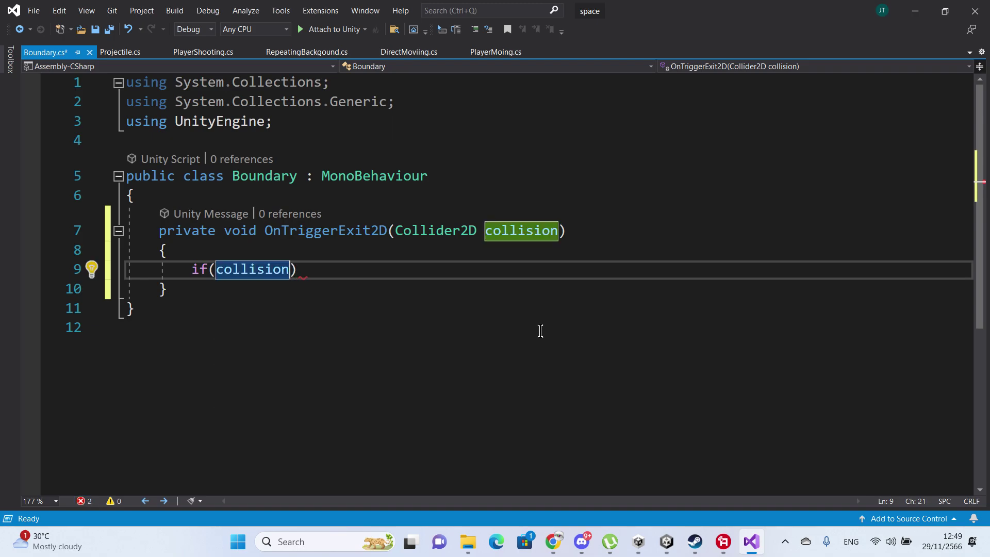
type(".ta")
key("Tab")
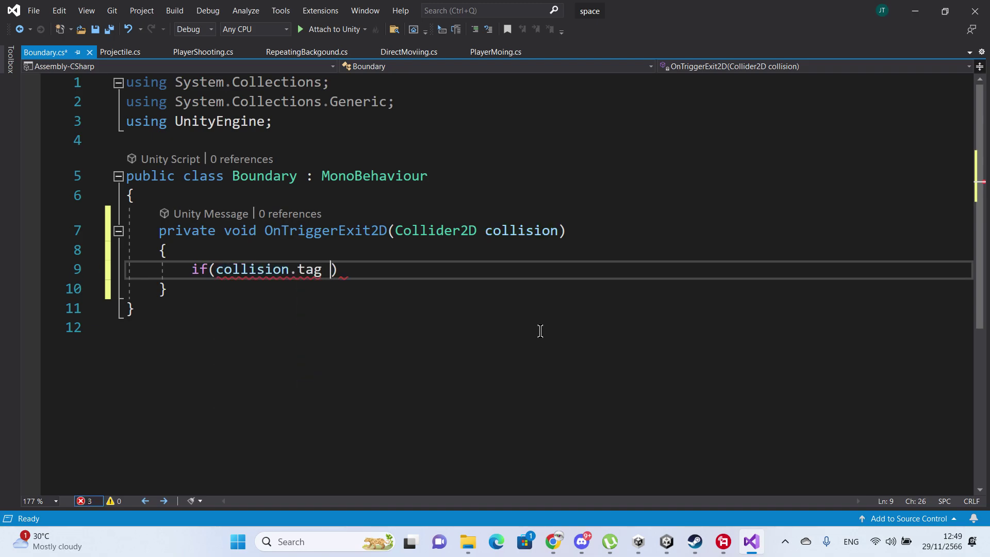
type("== ")
type("\"P")
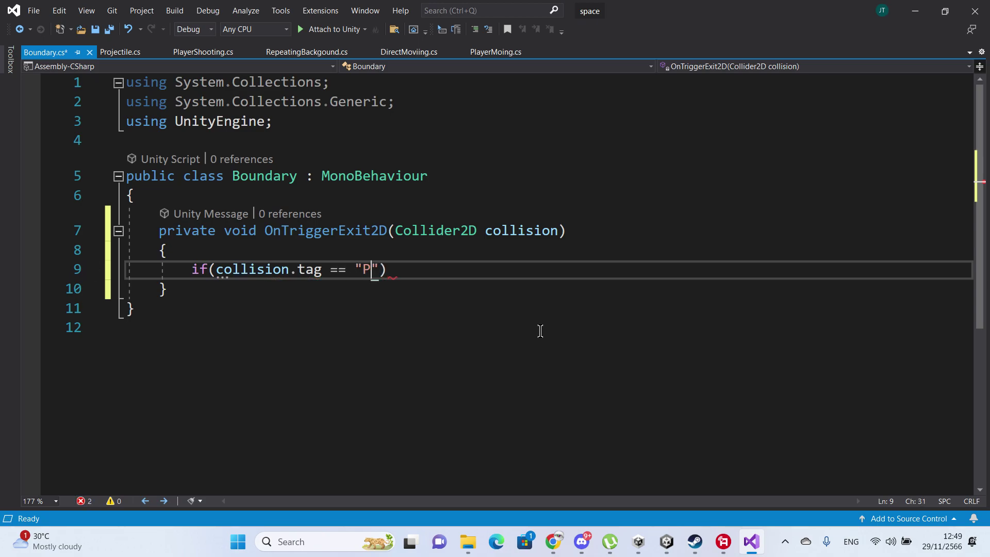
type("roj")
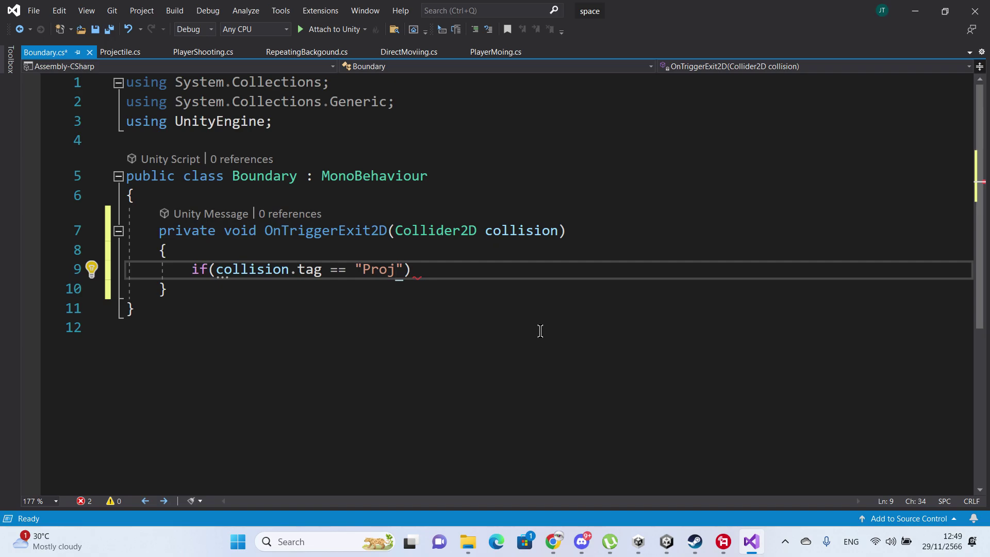
type("ectil")
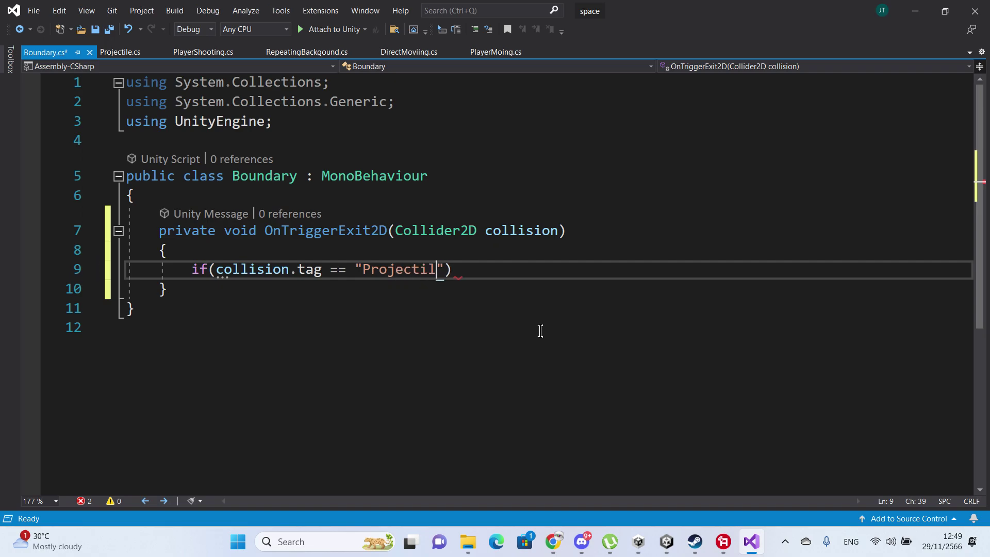
type("e")
type("\")")
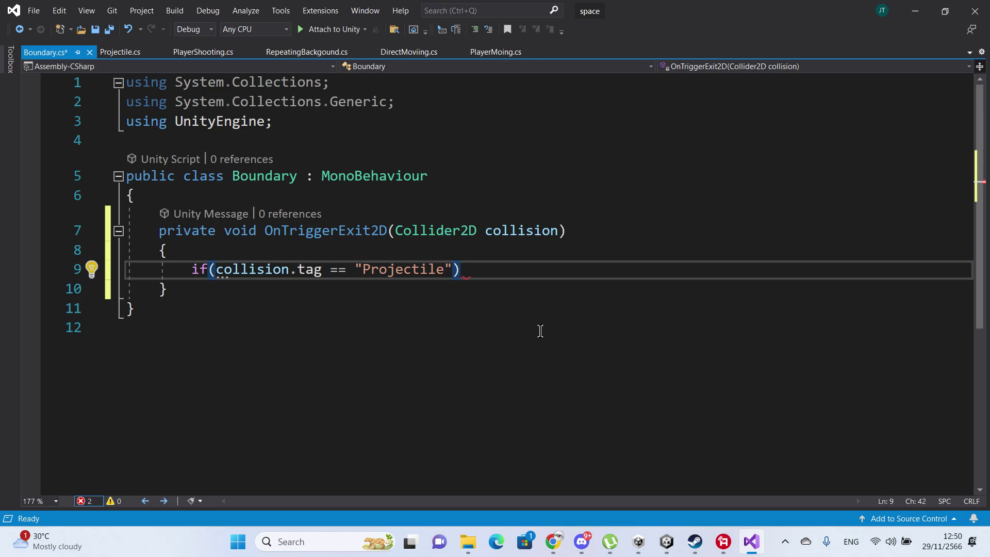
type(" {")
key("Return")
key("Return")
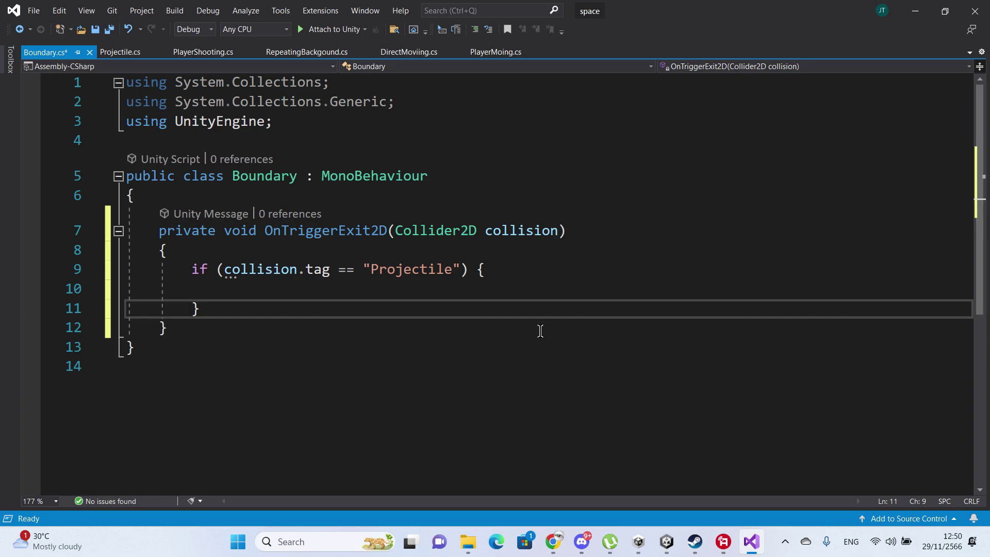
key("Up")
- Write Destroy(collision.gameObject); inside the if block and save the script
type("des")
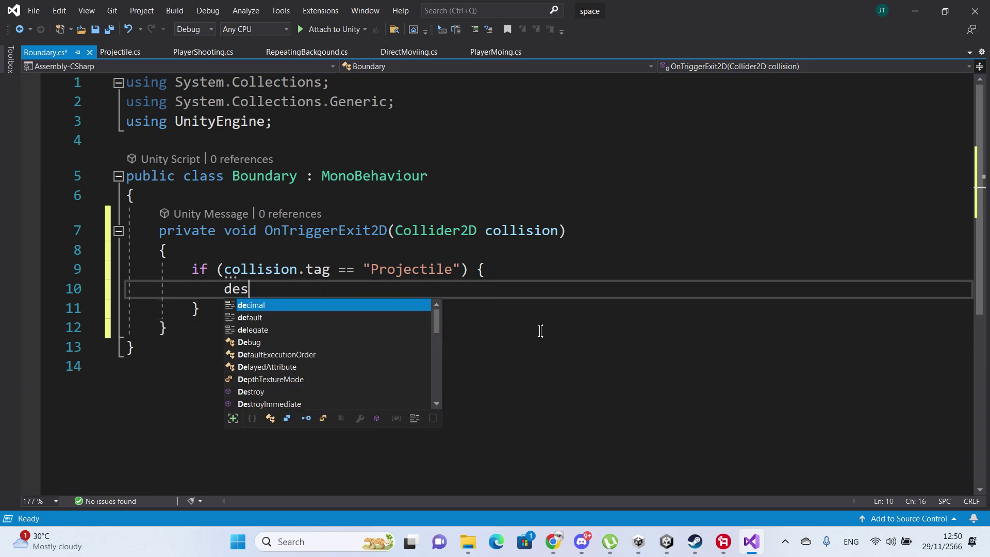
key("Tab")
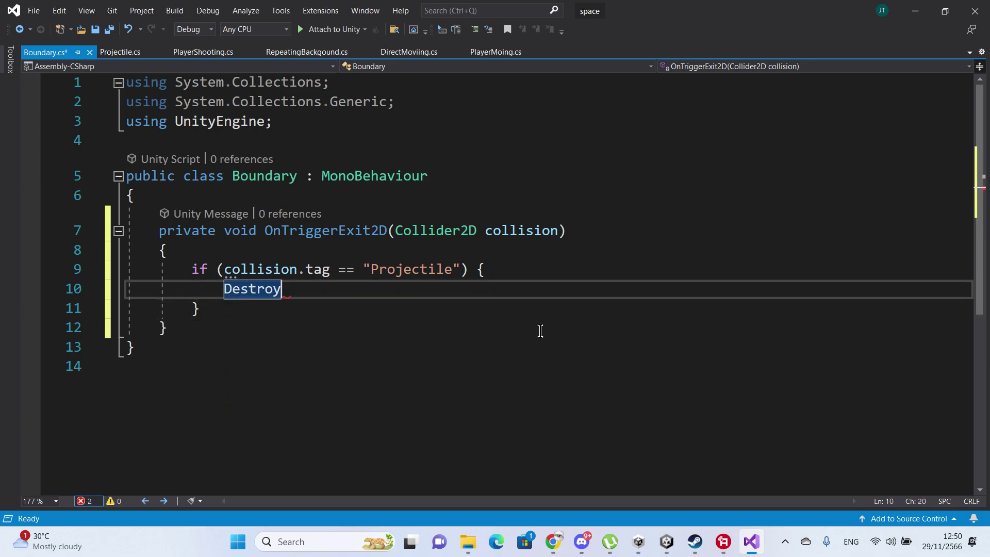
type("(co);")
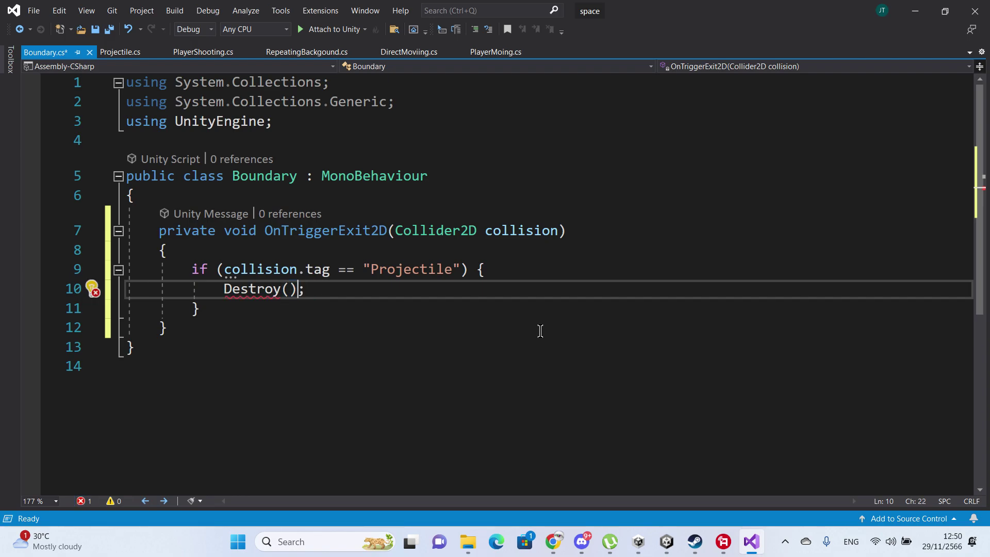
key("Left")
key("Left")
type("col")
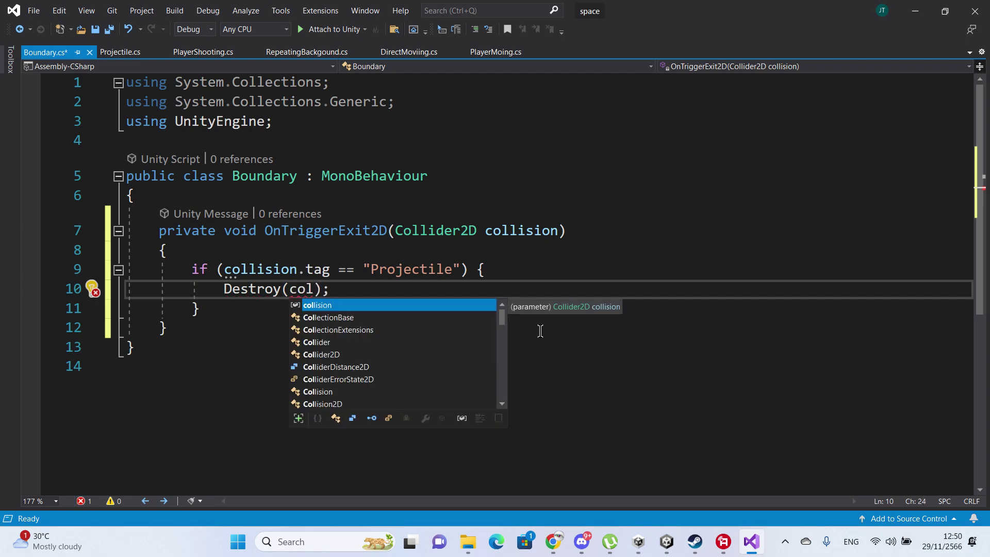
key("Tab")
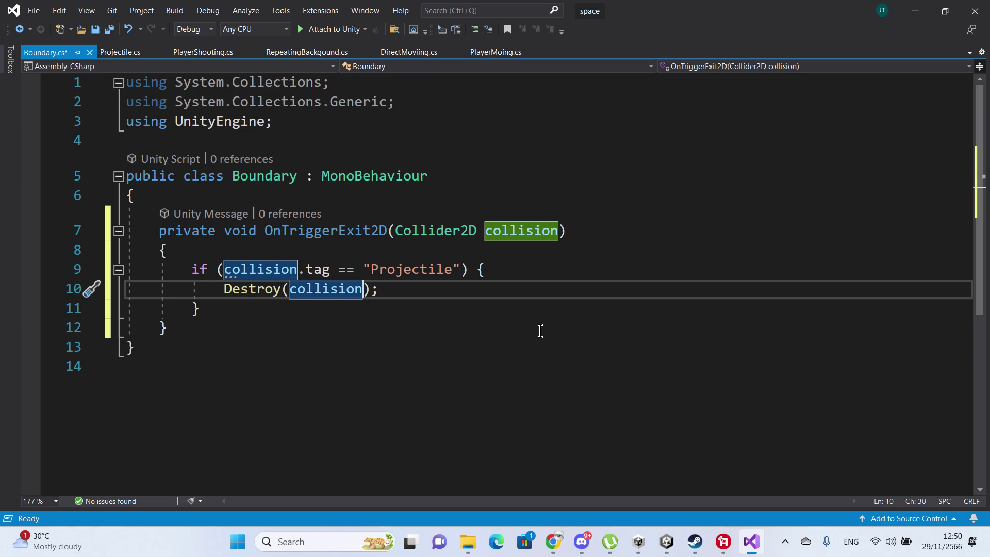
type(".ga")
key("Tab")
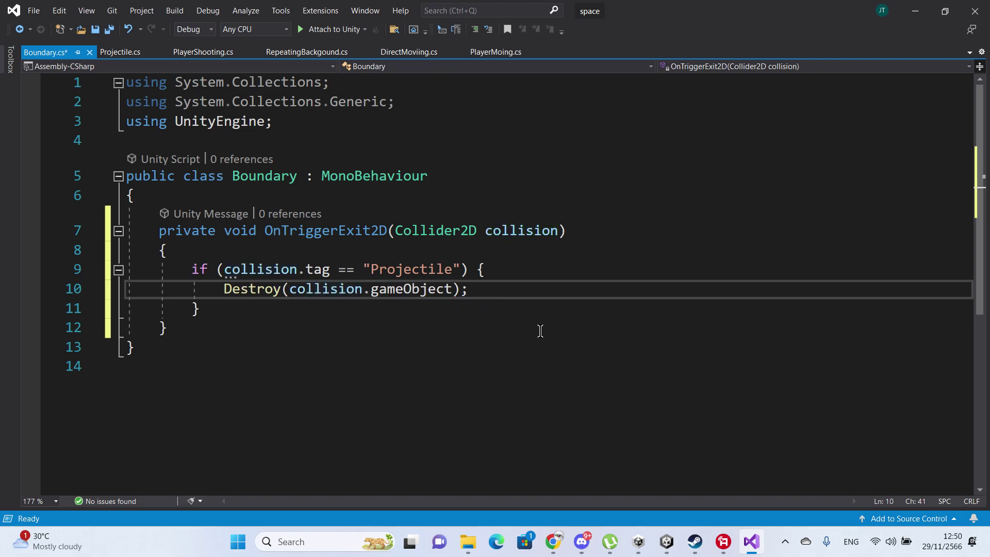
key("Down")
key("ctrl+s")
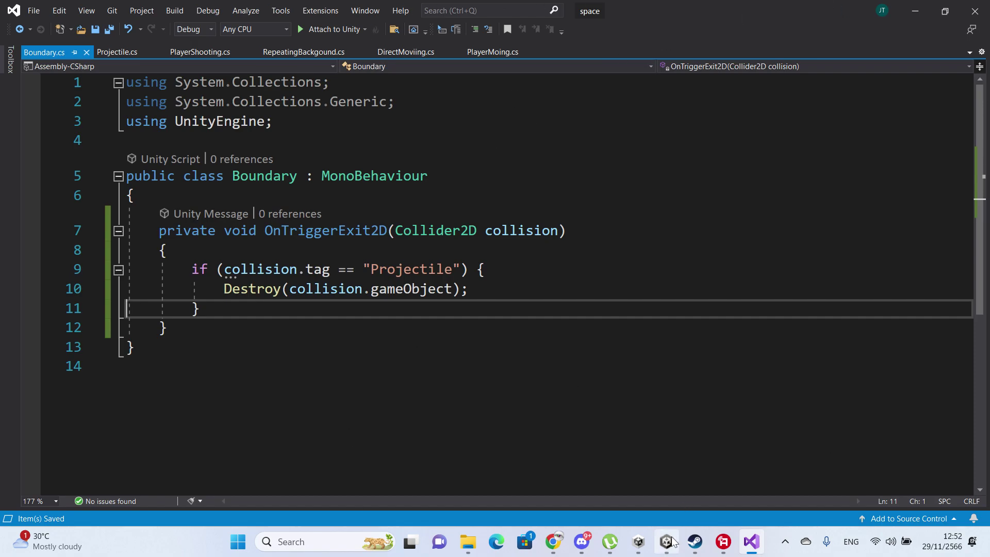
- Locate the Machine Gun bullet prefab used by Player Shooting and open it for editing
mouse_move(667, 541)
left_click(674, 467)
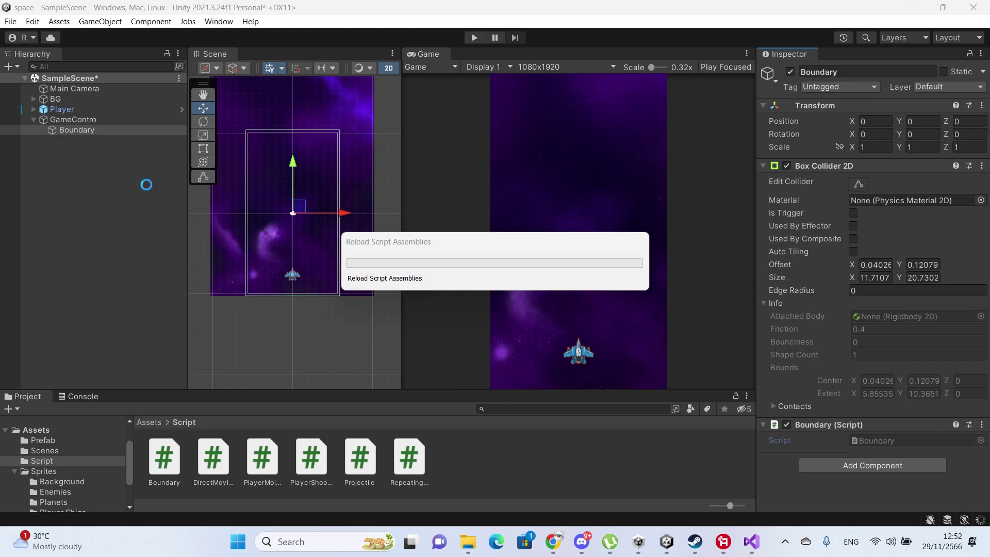
left_click(99, 110)
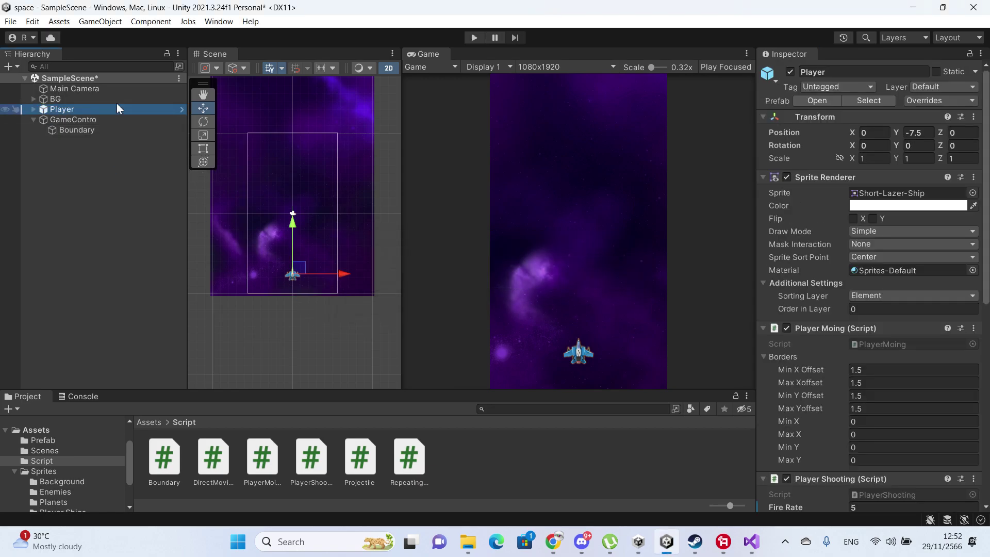
scroll(885, 190, "down", 3)
scroll(885, 190, "down", 3)
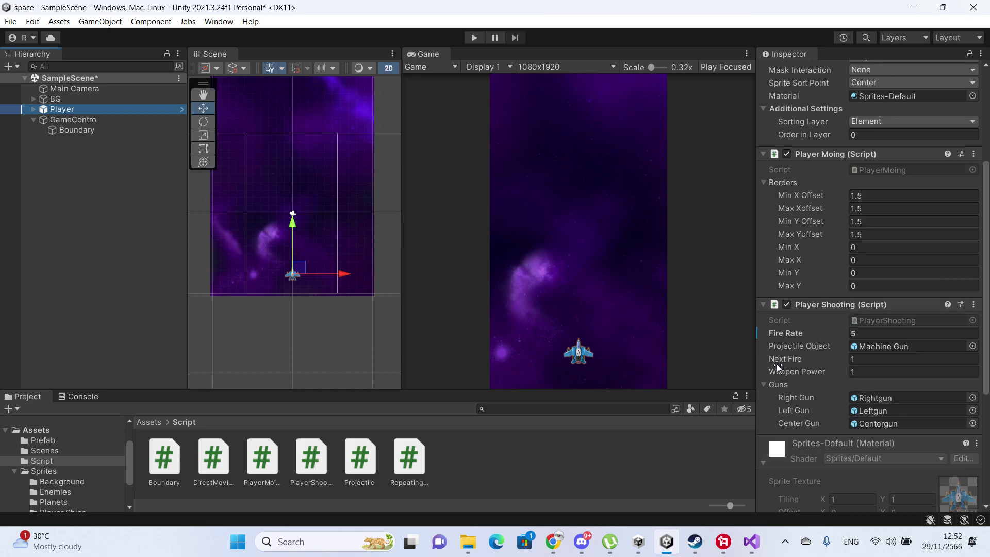
left_click(860, 347)
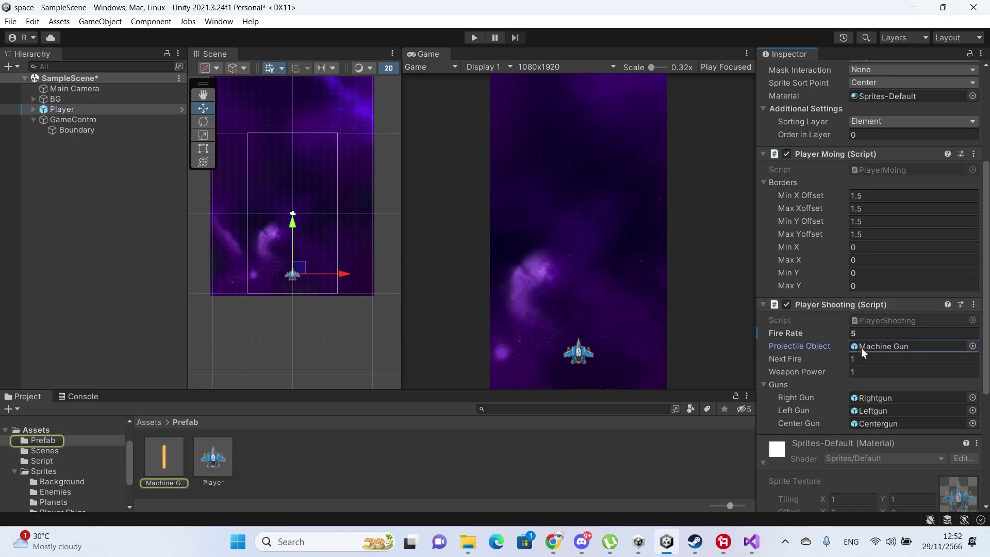
left_click(178, 442)
scroll(855, 139, "up", 5)
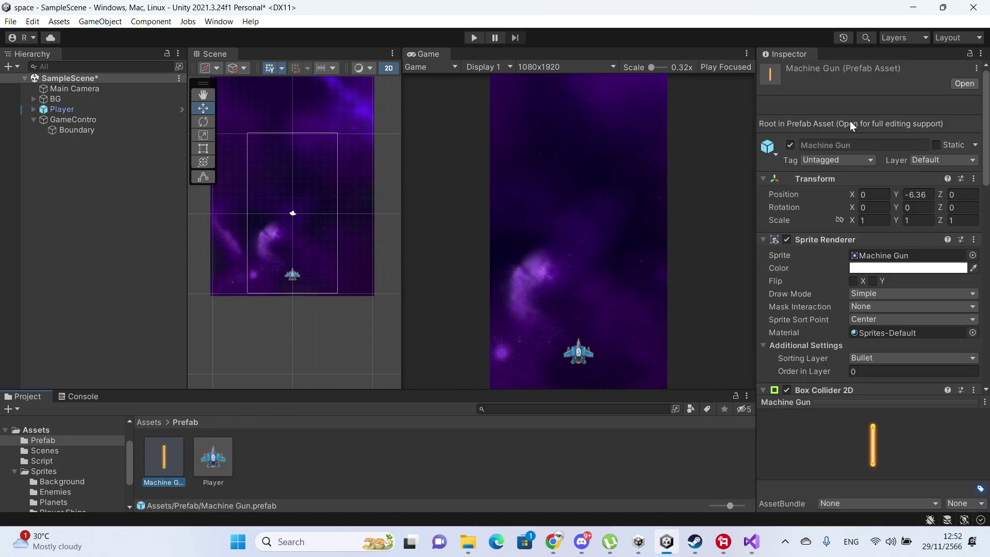
left_click(967, 130)
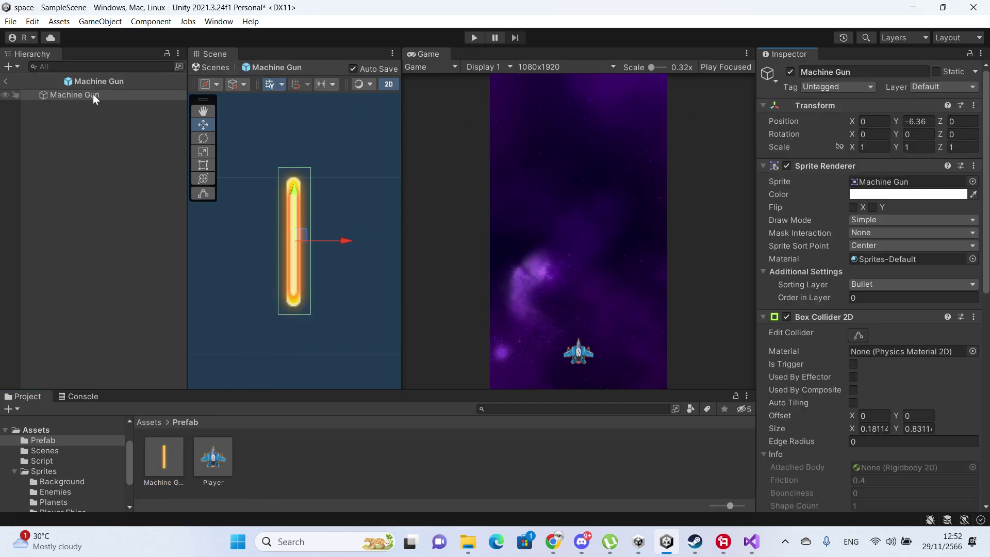
- Create a new tag named Projectile in the tag settings
left_click(840, 86)
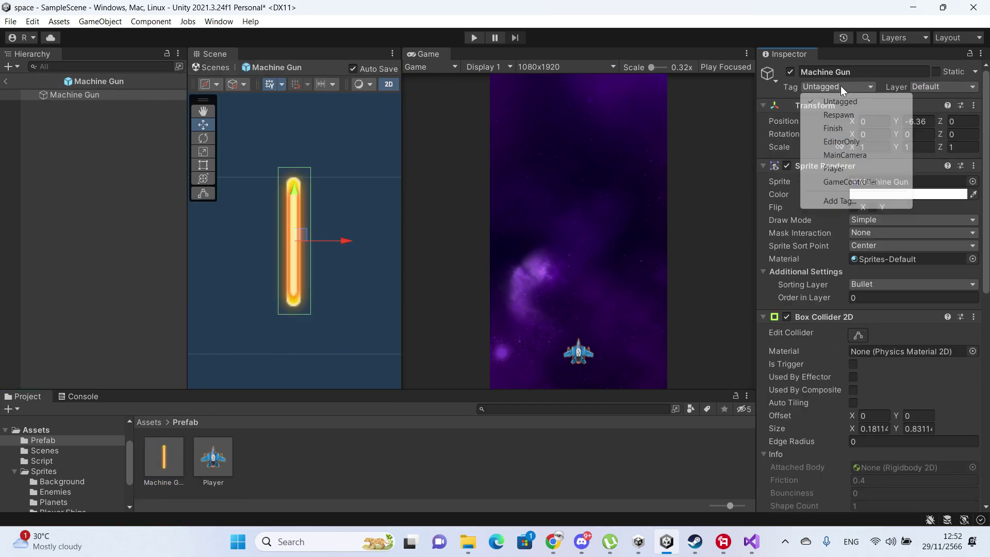
left_click(840, 201)
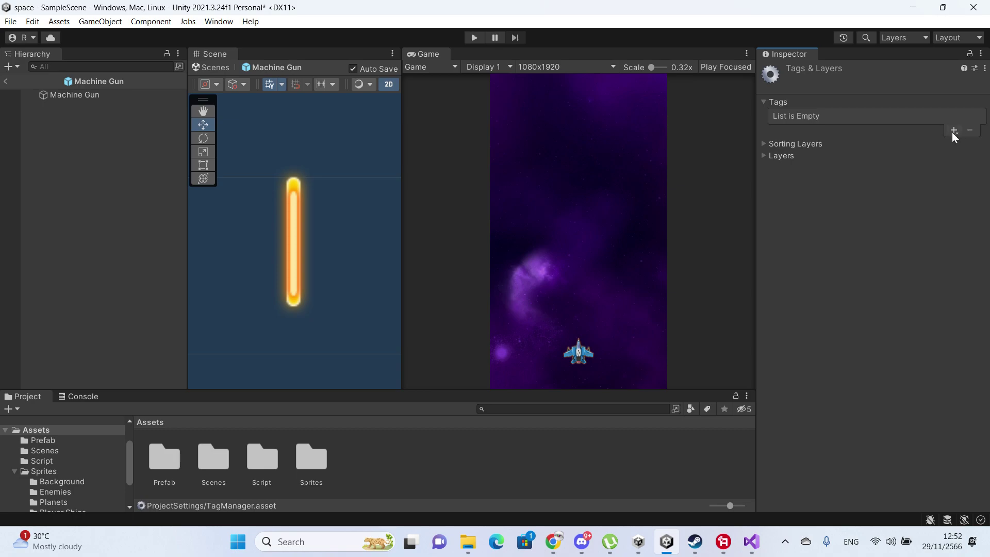
left_click(953, 131)
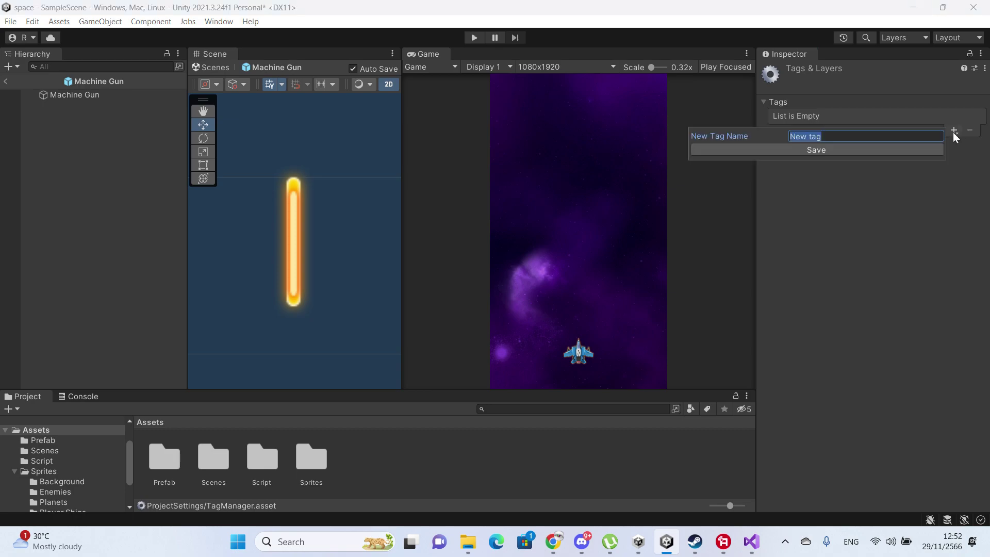
type("P")
type("roj")
type("ect")
type("i")
type("le")
key("Return")
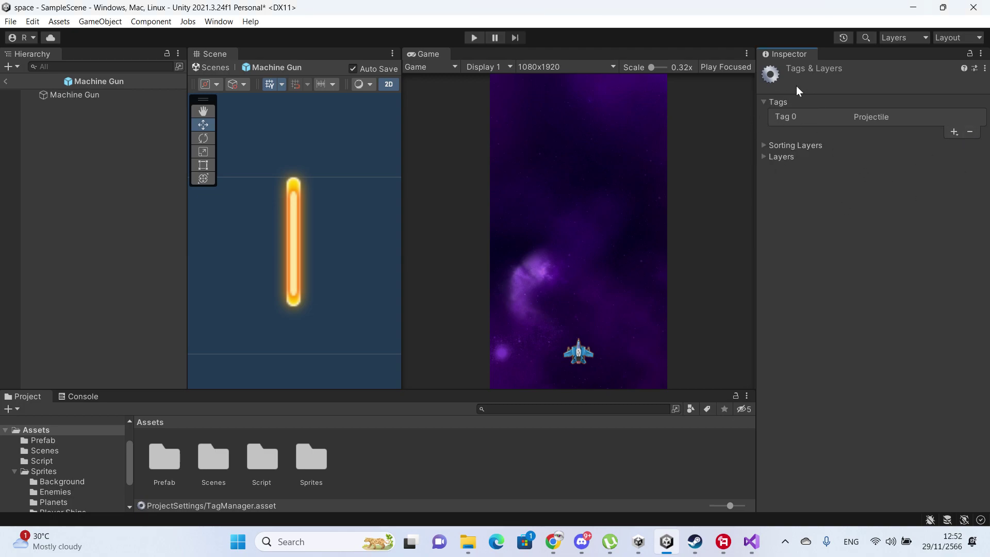
- Set the Machine Gun prefab's Tag to Projectile and return to the scene
left_click(57, 95)
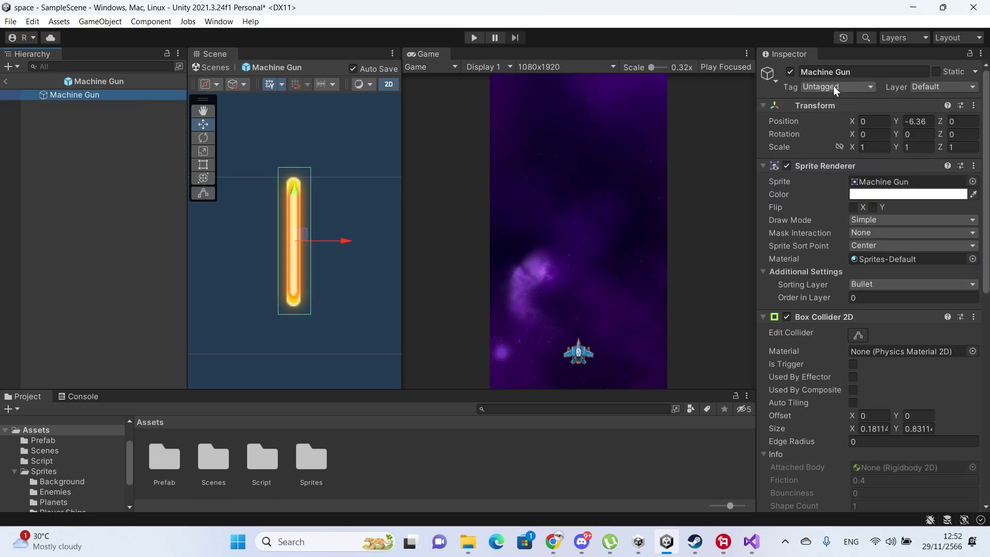
left_click(833, 85)
left_click(840, 195)
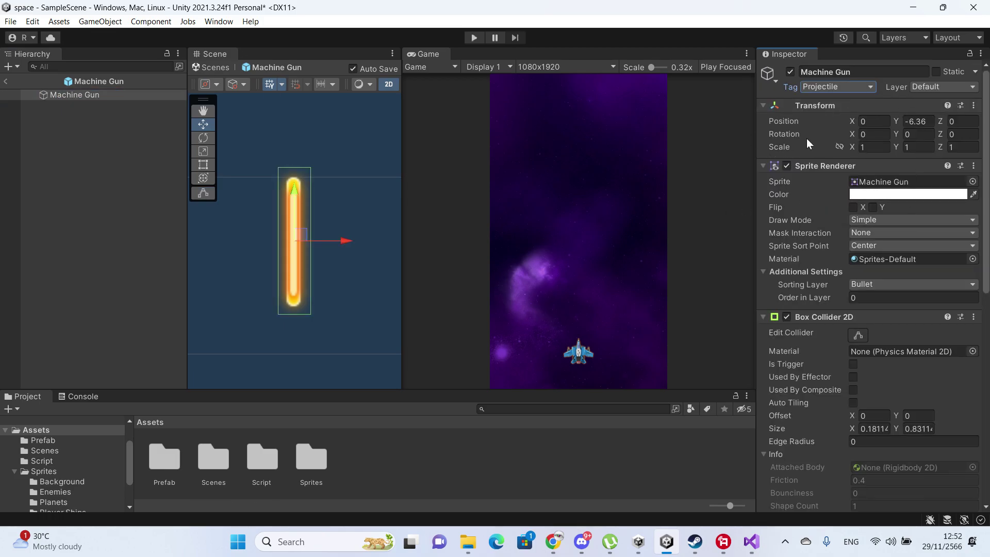
left_click(11, 84)
left_click(8, 82)
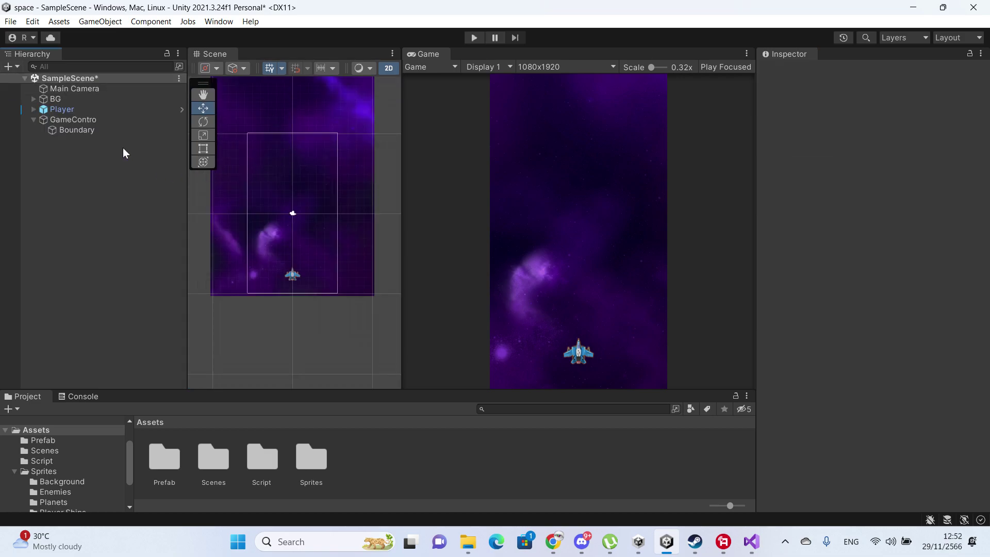
left_click(107, 129)
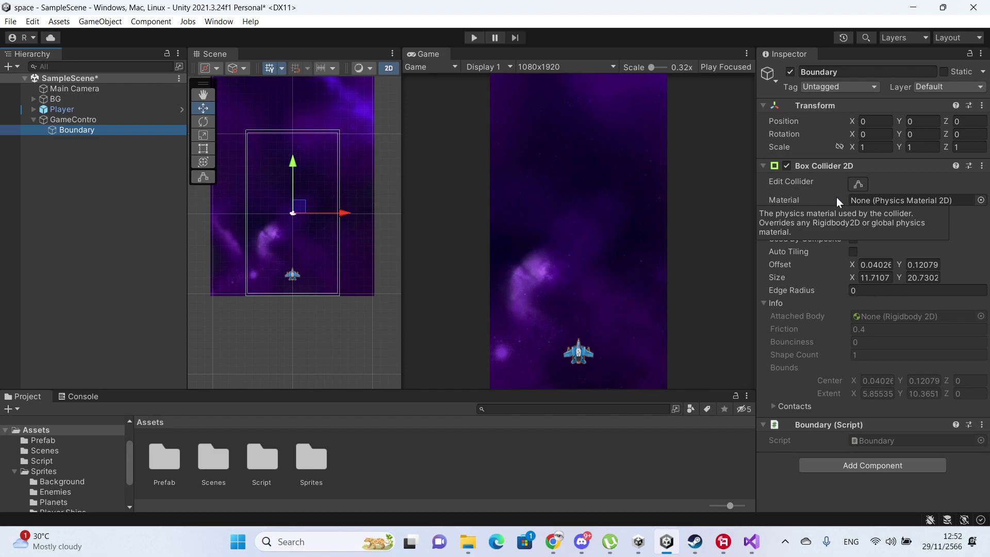
left_click(477, 39)
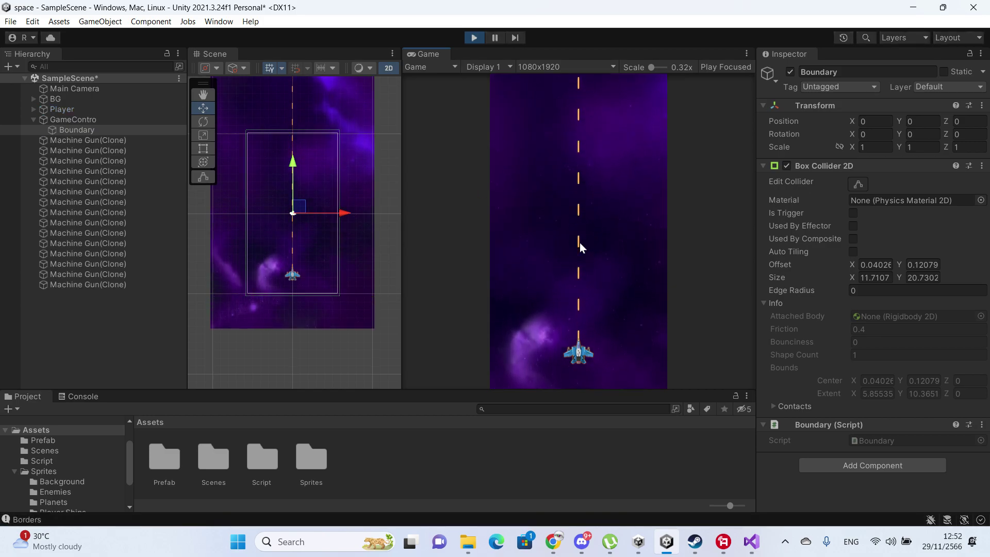
left_click(474, 37)
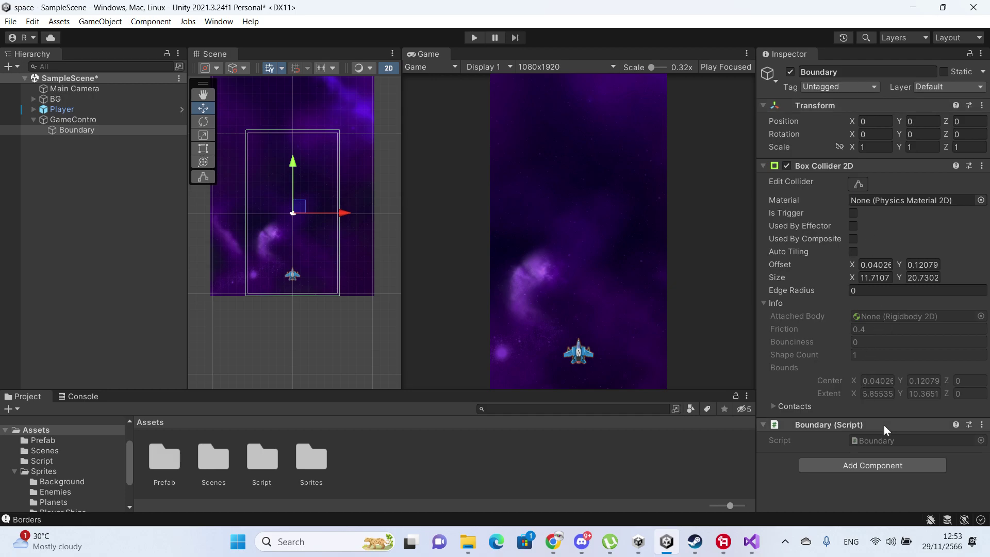
- Open Boundary.cs and add a new first line inside OnTriggerExit2D
double_click(876, 440)
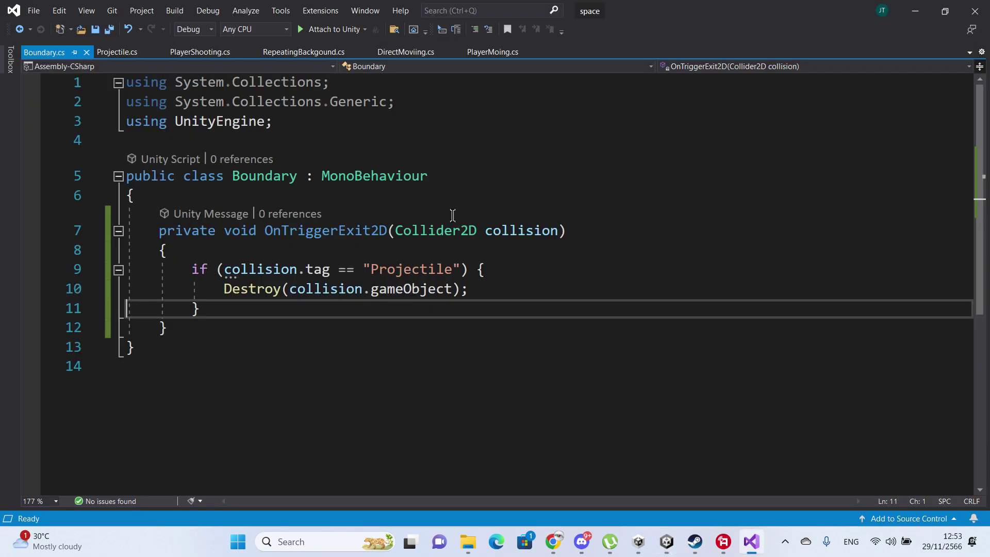
double_click(522, 235)
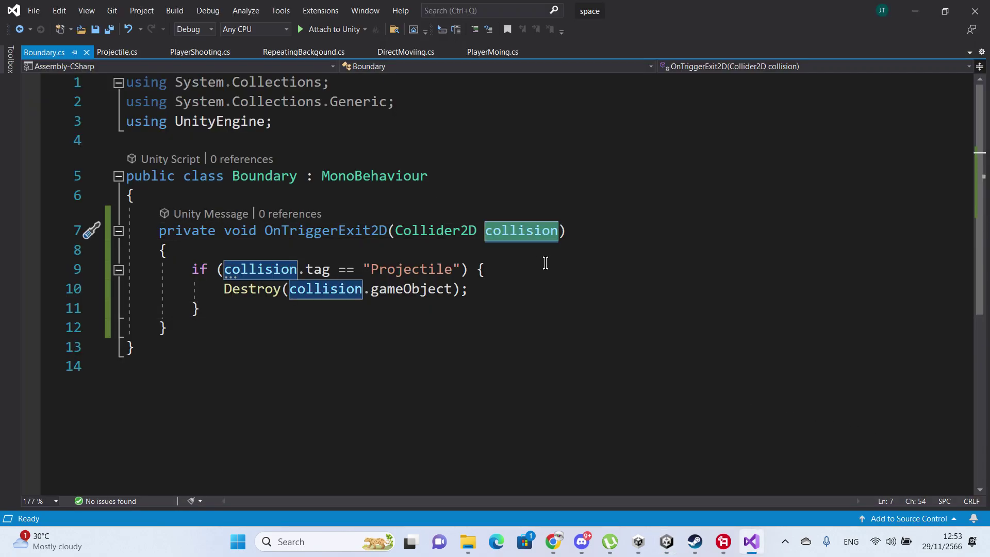
left_click(315, 251)
key("Return")
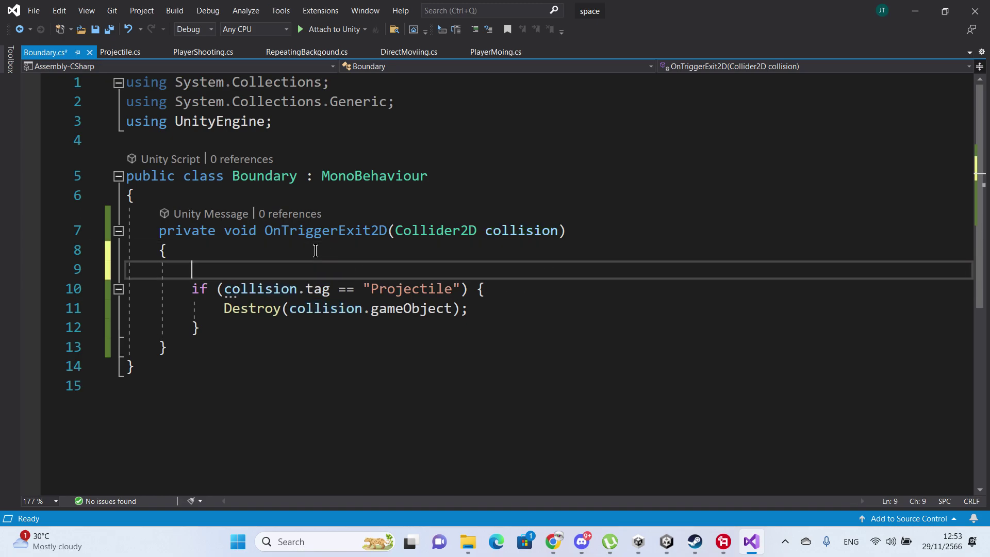
type("collision.")
key("BackSpace")
key("Escape")
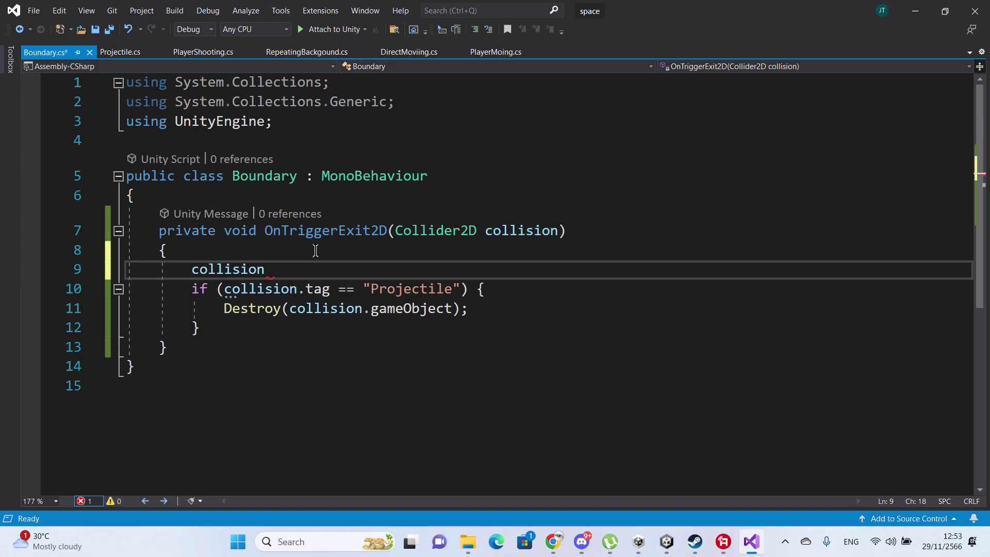
key("shift+Home")
- Write a Debug.Log() call on that line, correcting the mistyped text
type("co")
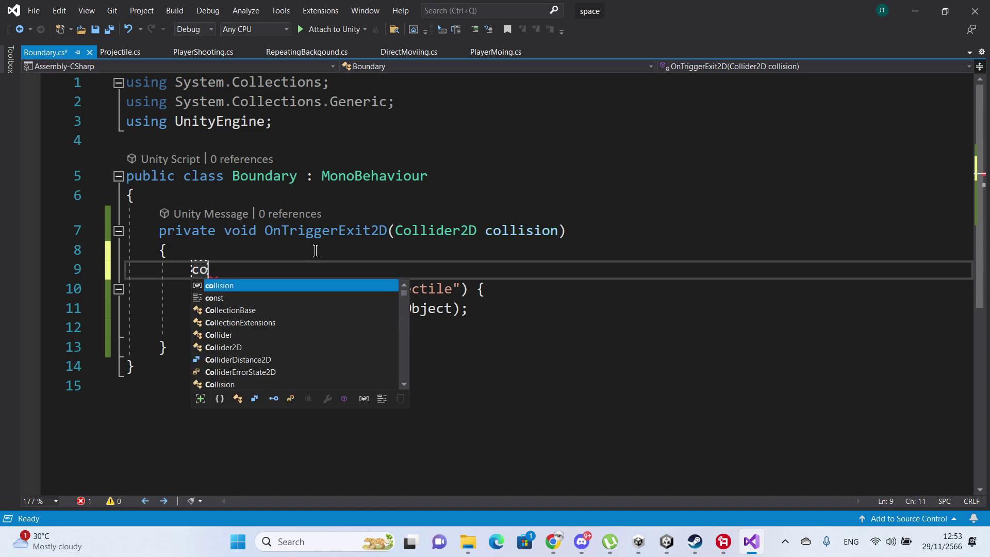
type("n")
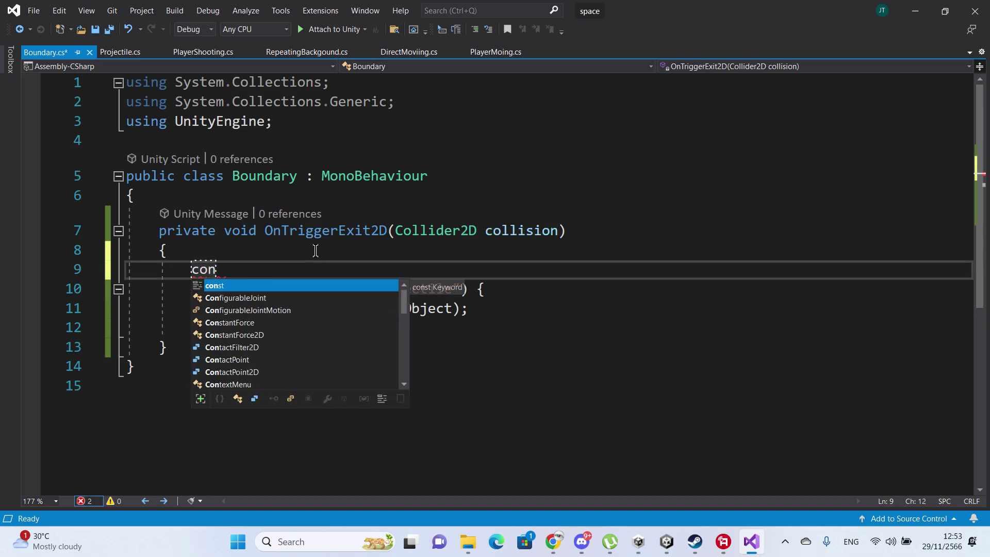
type("sole")
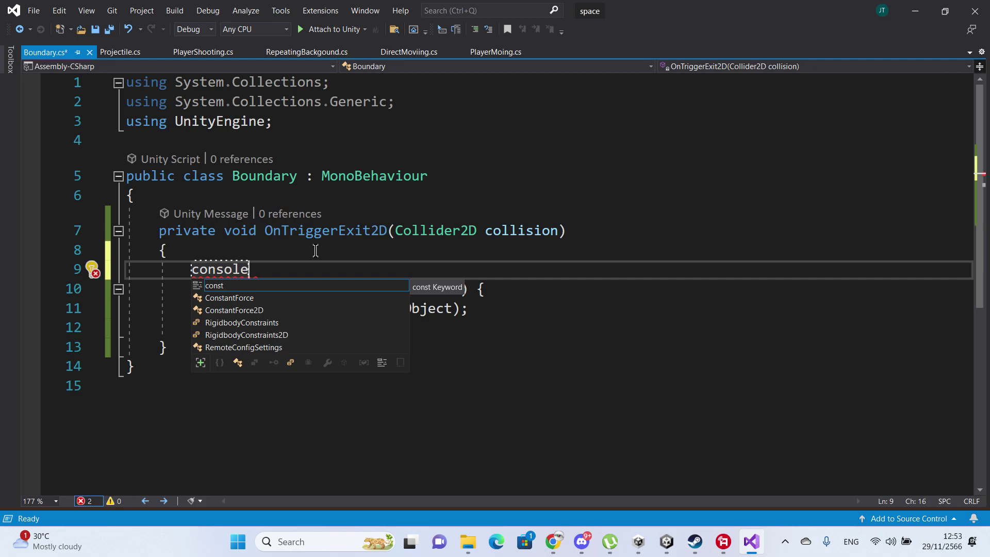
key("Escape")
key("shift+Home")
type("De")
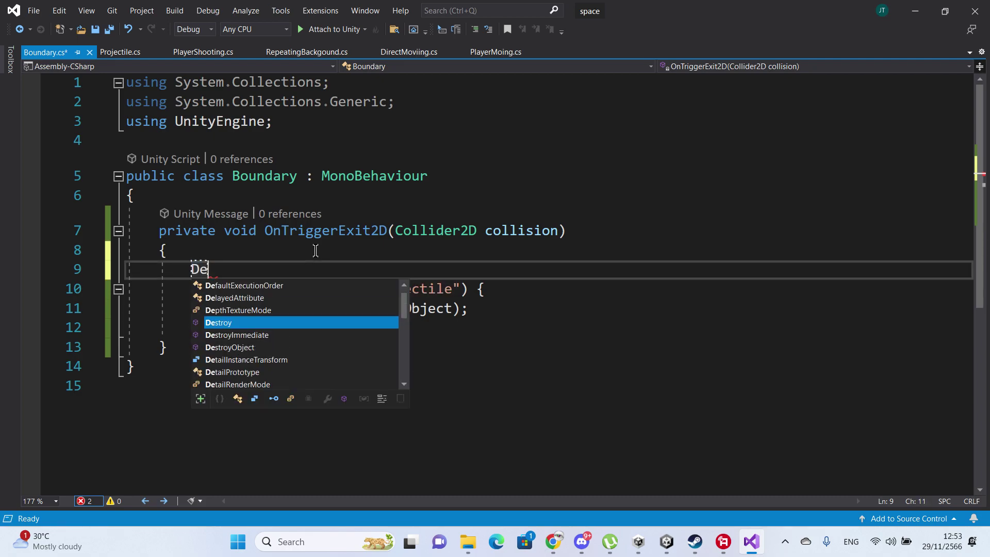
key("BackSpace")
type("eb")
type("u")
key("Tab")
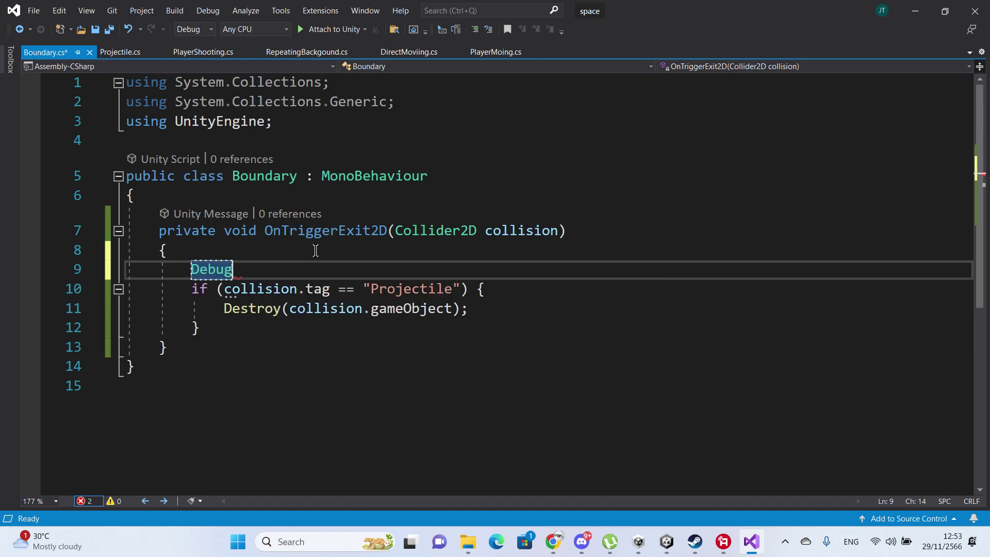
type(".l")
key("Tab")
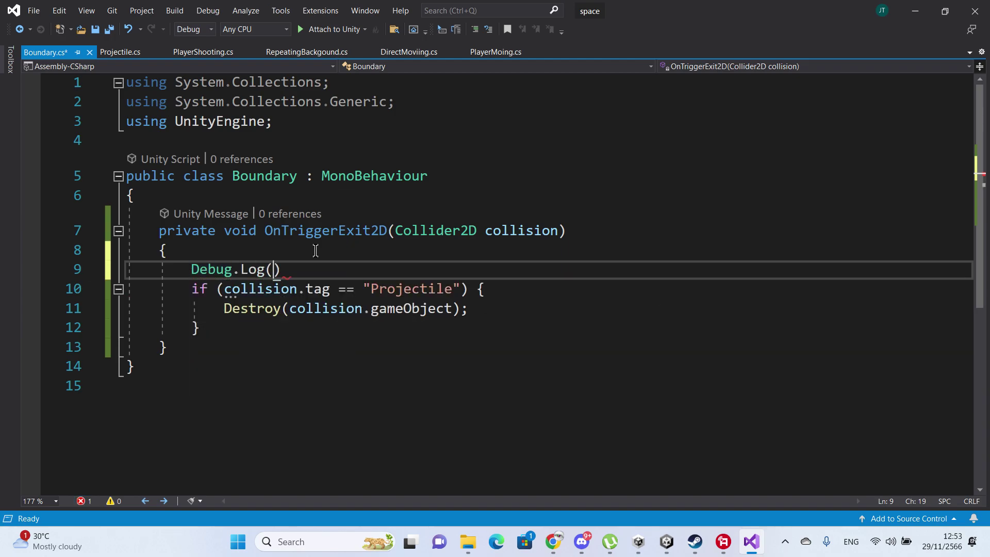
type(");")
type("collision")
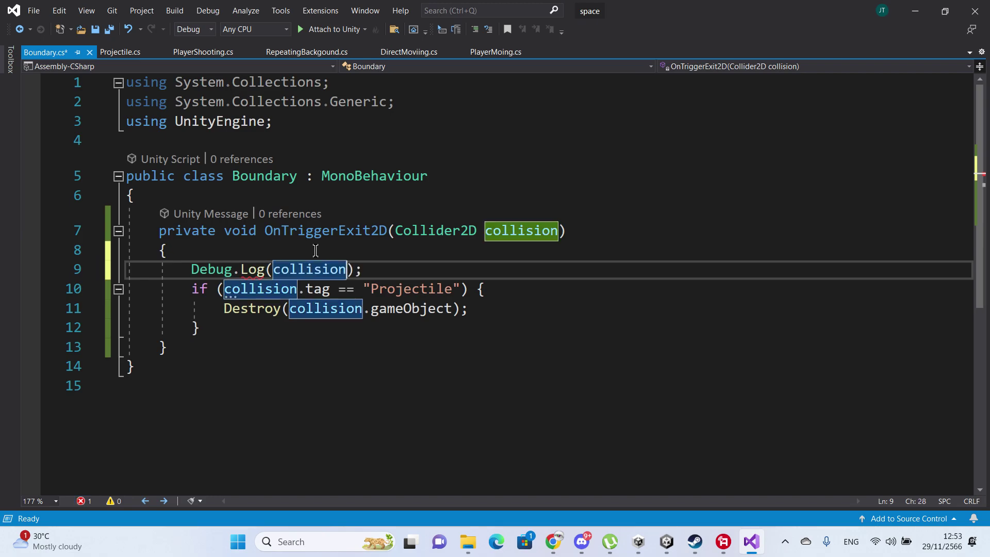
key("ctrl+z")
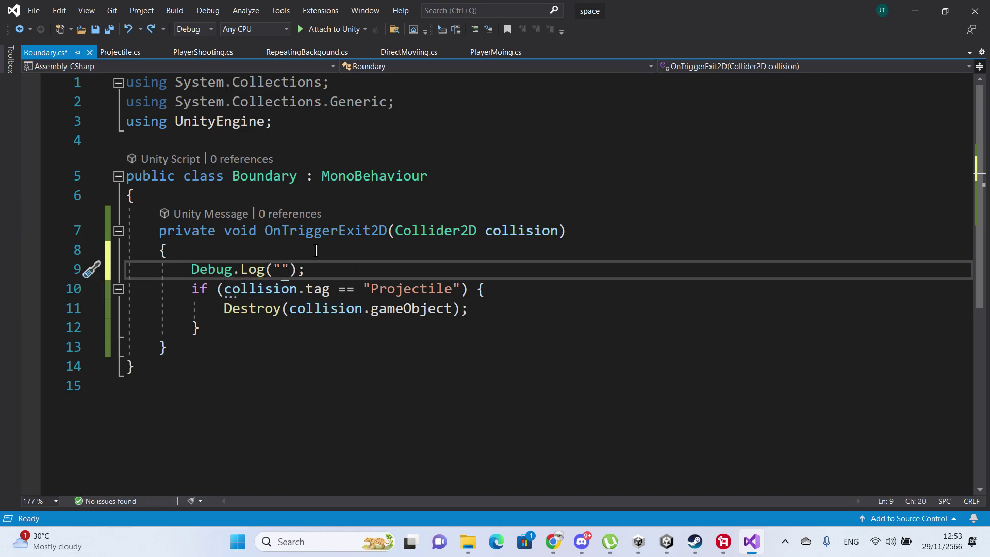
- Pass collision.name to Debug.Log, save Boundary.cs, and return to Unity
type("collision")
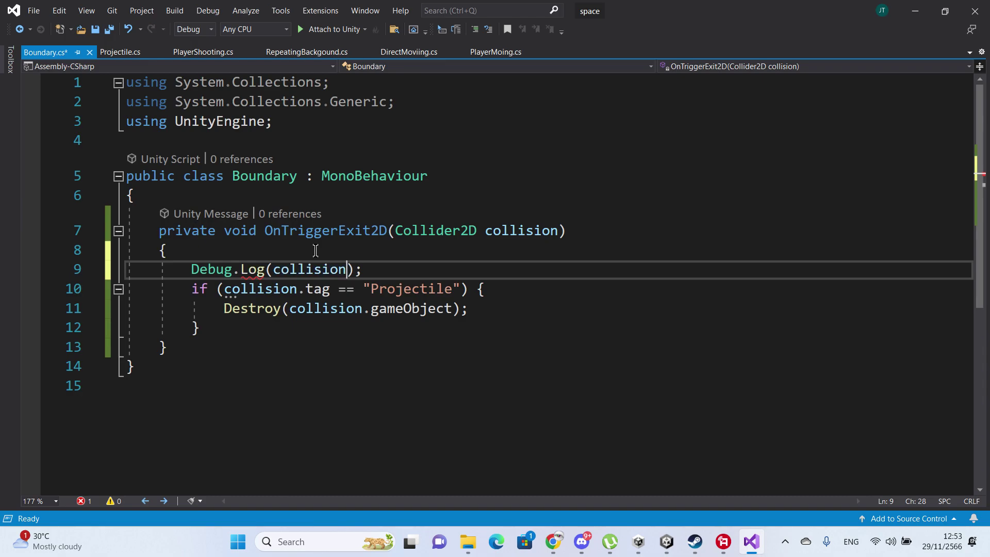
type(".")
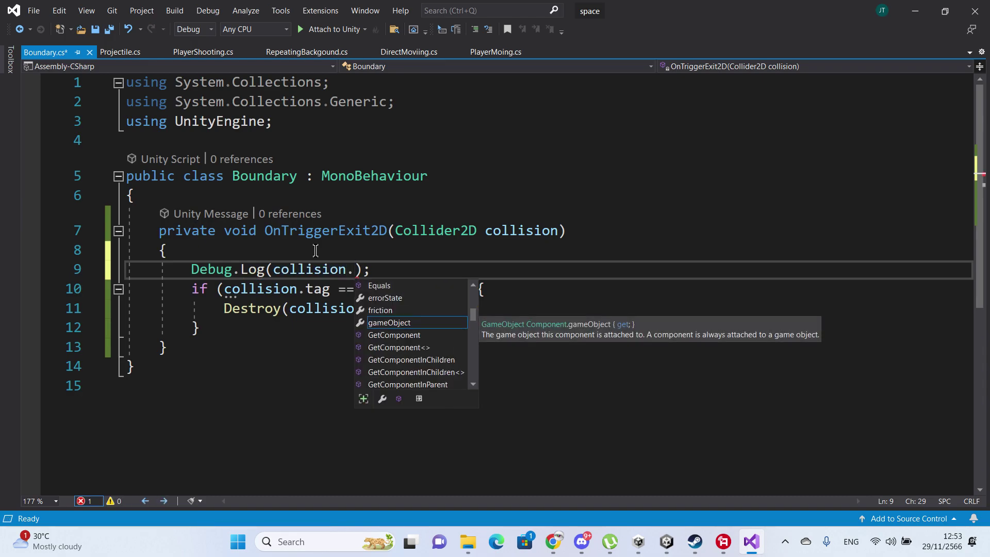
type("n")
key("Tab")
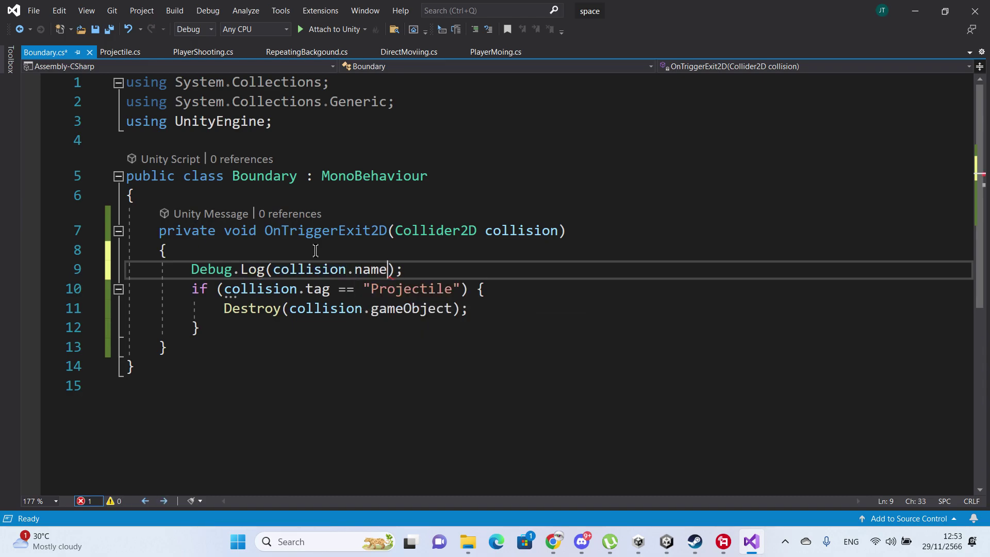
key("ctrl+s")
key("alt+Tab")
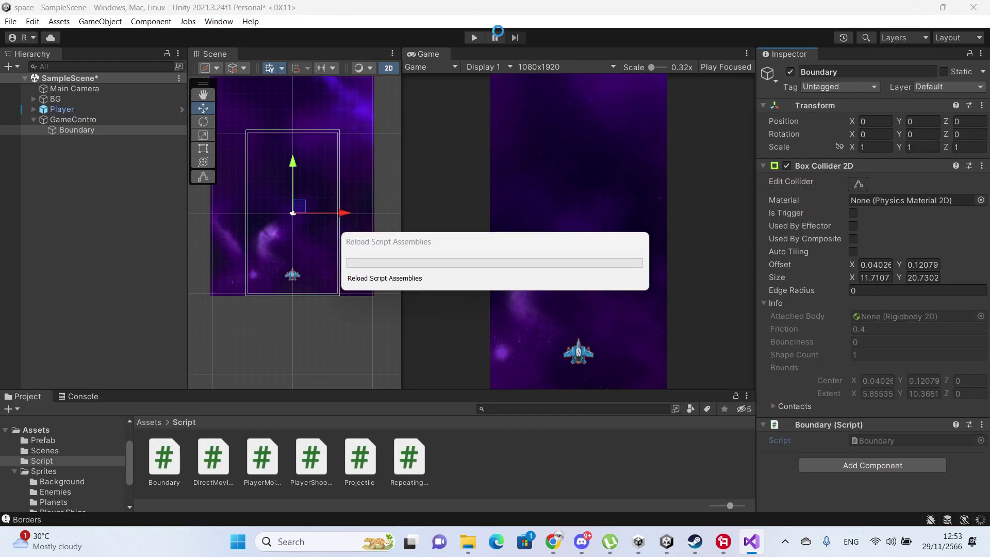
- Run the game, read the Borders log message in the Console, then stop
left_click(472, 37)
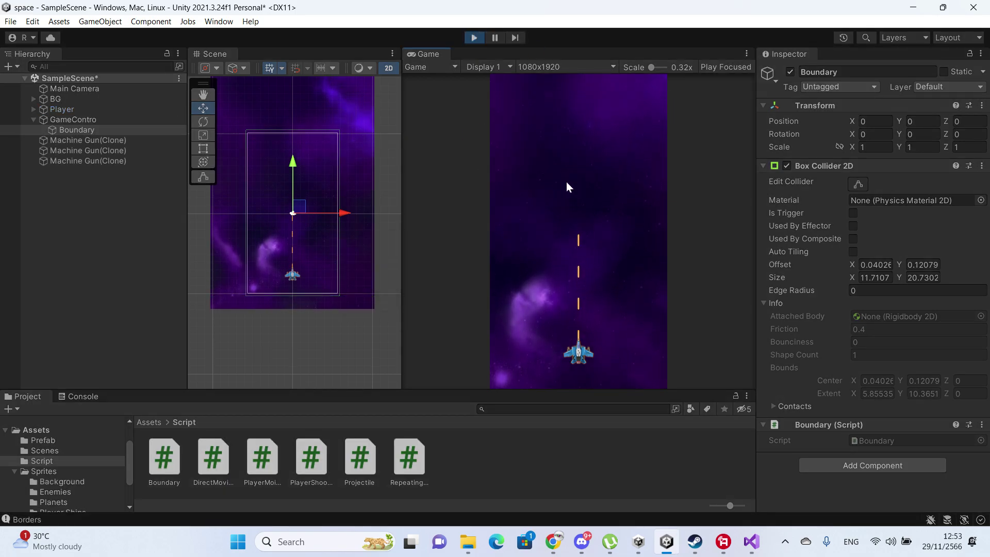
left_click(81, 395)
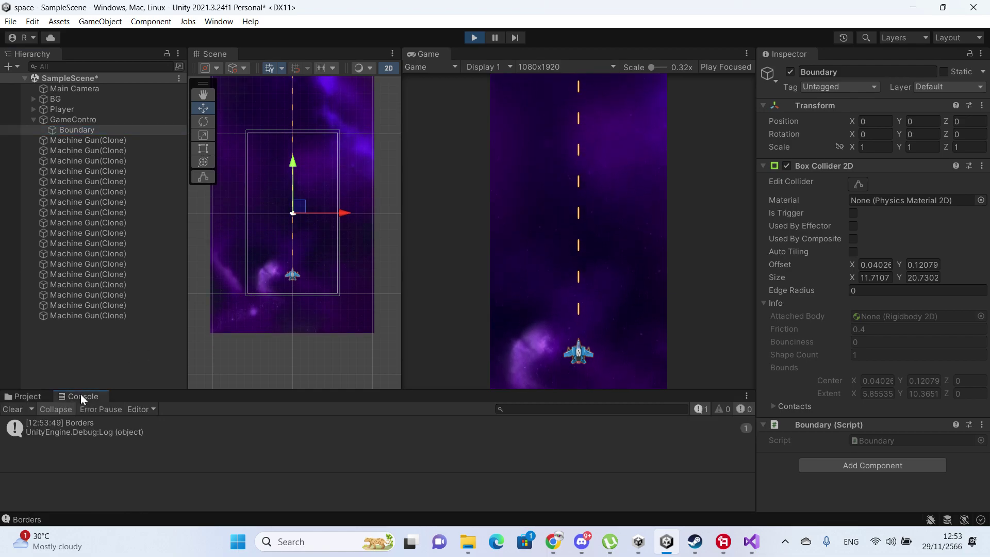
left_click(104, 418)
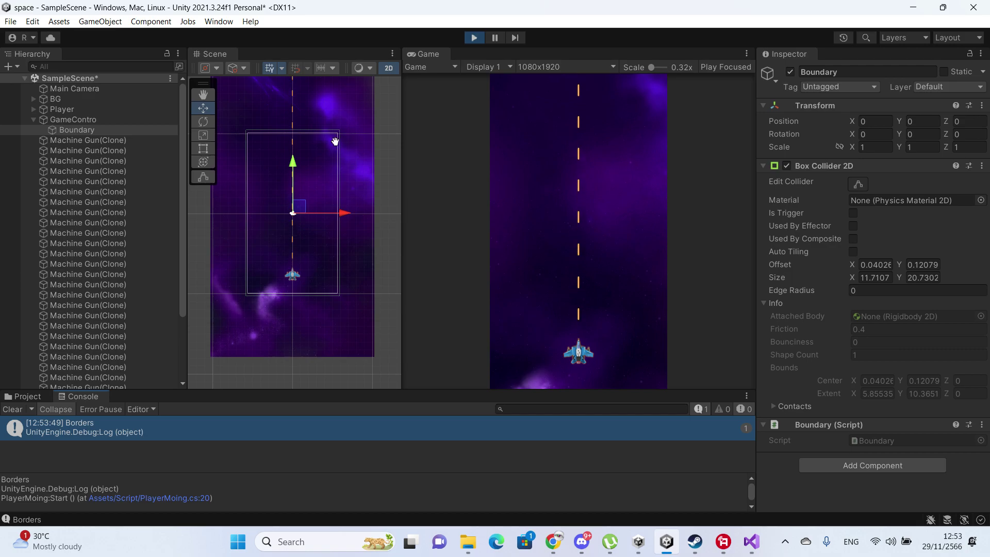
left_click(471, 39)
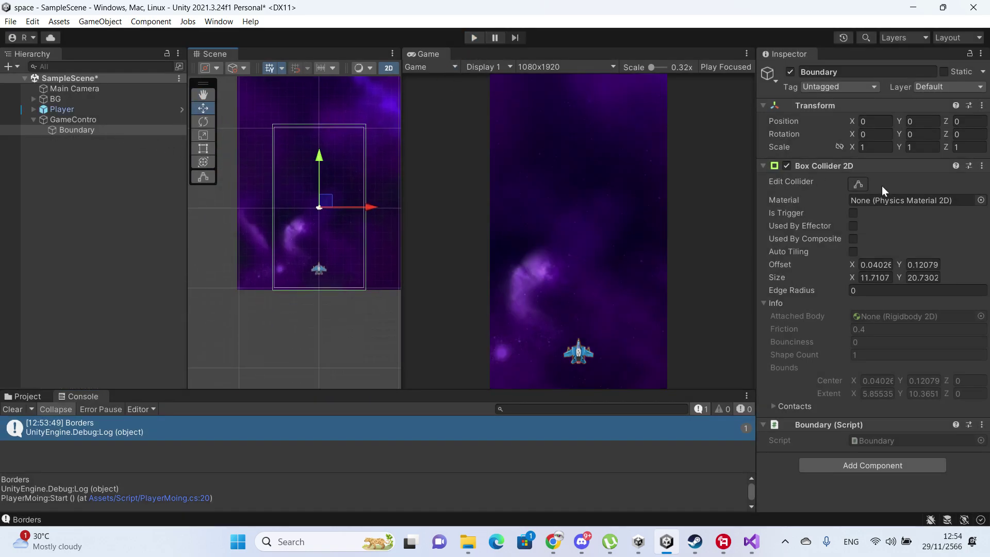
- Review the Player object's settings and return to the project's script files
left_click(97, 110)
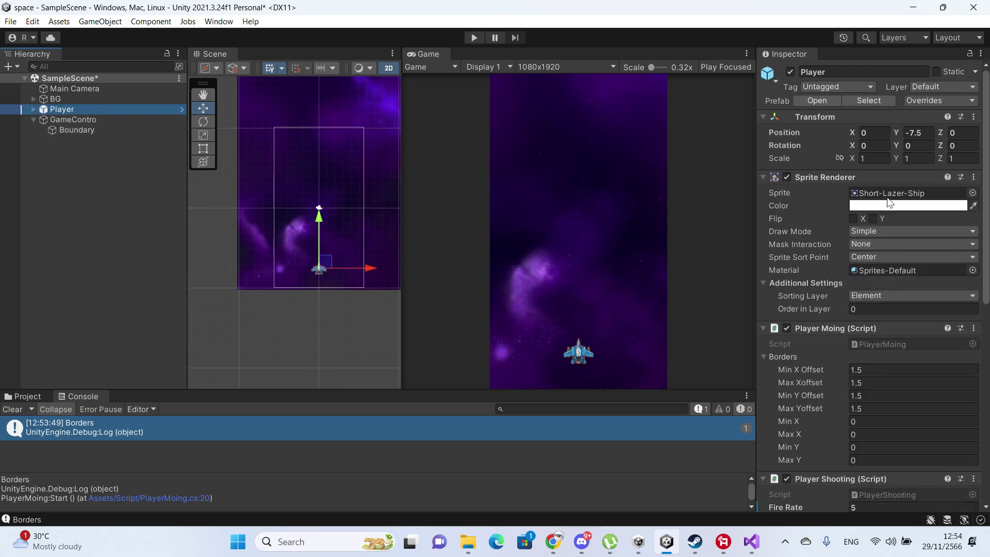
scroll(887, 201, "down", 5)
scroll(887, 201, "down", 5)
scroll(888, 201, "down", 5)
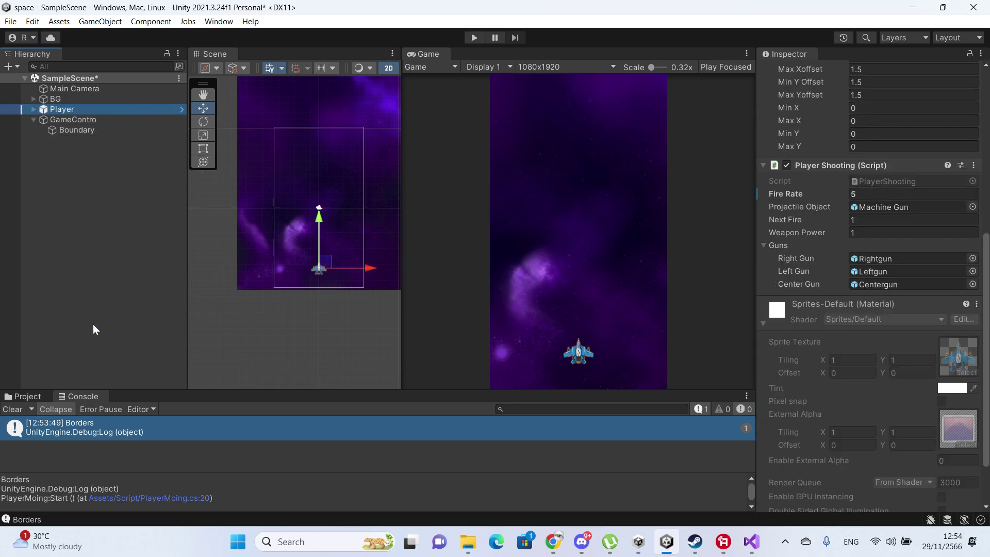
left_click(32, 397)
- Run again, pause with bullets in flight, inspect a Machine Gun(Clone), then stop
left_click(482, 37)
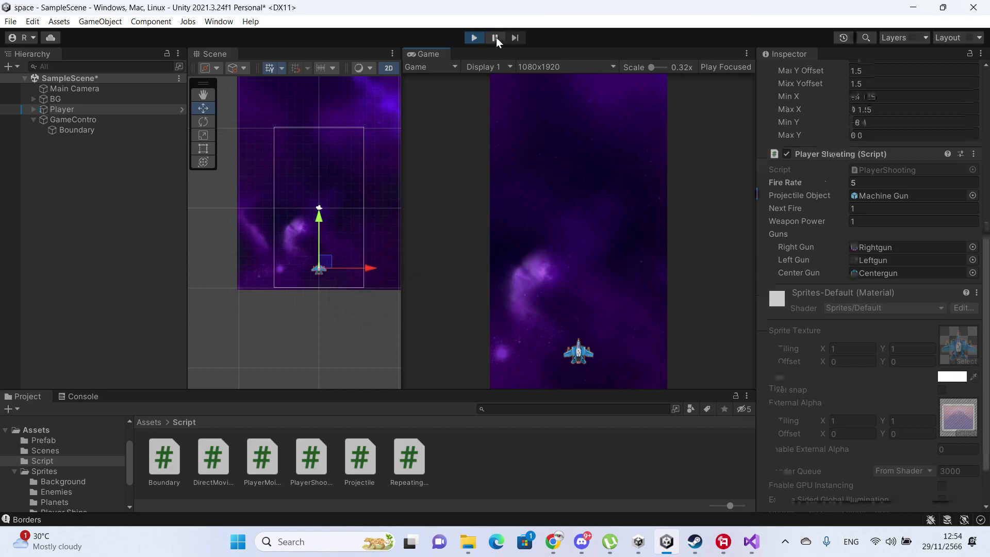
left_click(494, 38)
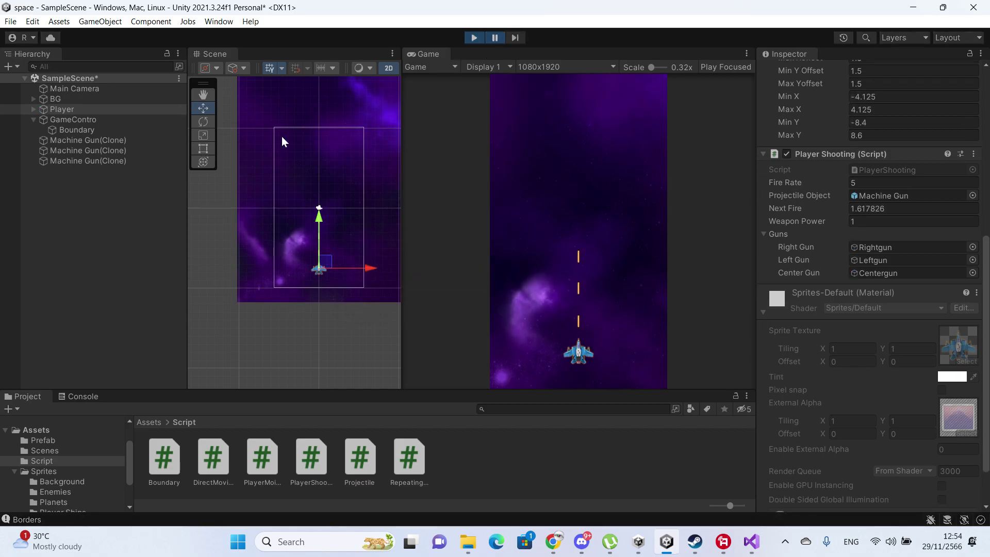
left_click(115, 136)
scroll(836, 235, "up", 3)
scroll(836, 235, "up", 2)
scroll(834, 158, "up", 4)
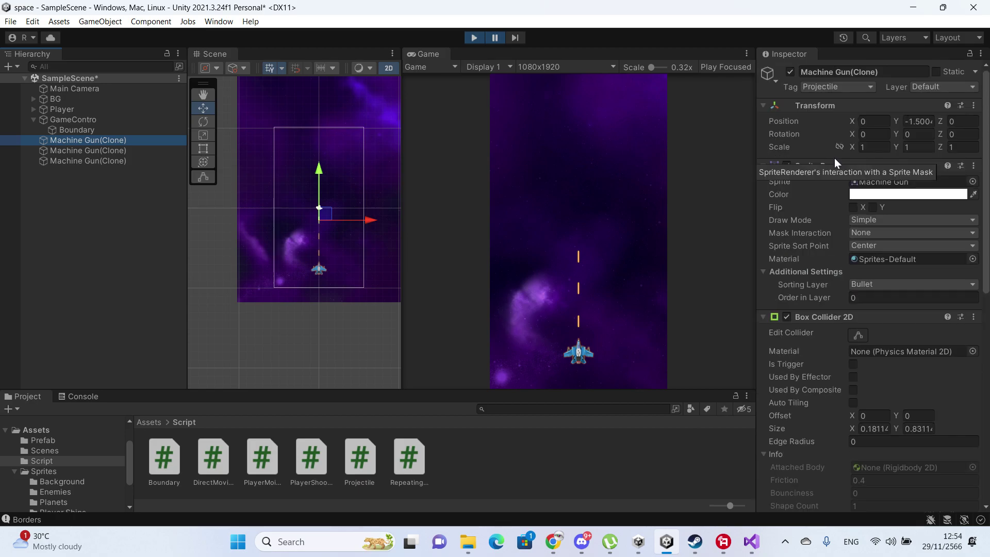
scroll(834, 158, "down", 3)
scroll(834, 158, "down", 5)
scroll(835, 158, "up", 4)
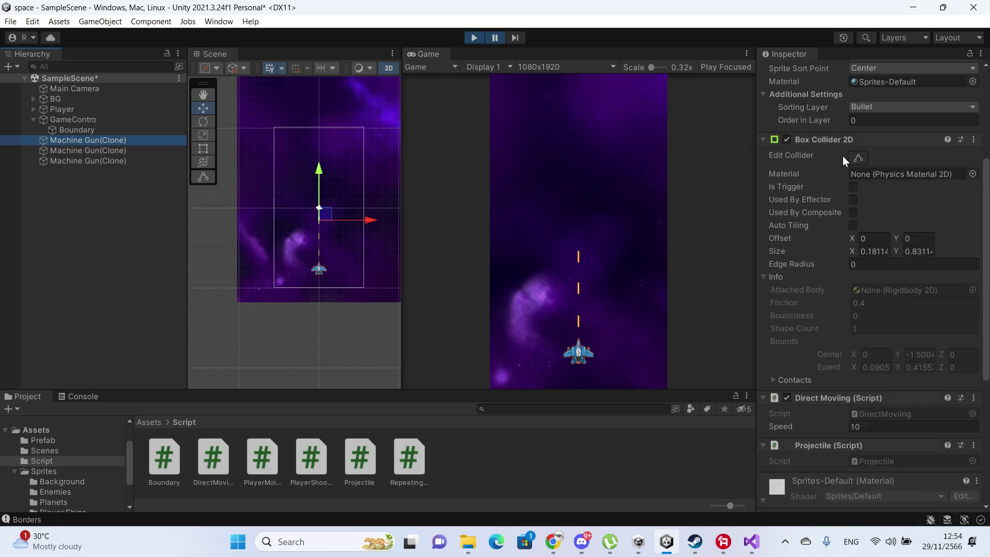
scroll(842, 155, "up", 3)
scroll(842, 155, "up", 1)
scroll(842, 150, "down", 5)
scroll(840, 149, "down", 2)
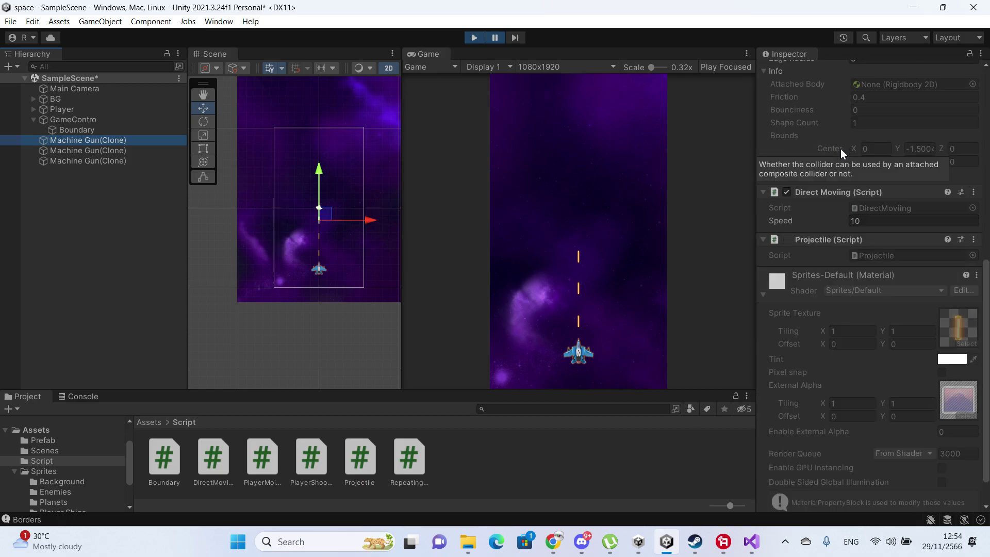
left_click(472, 38)
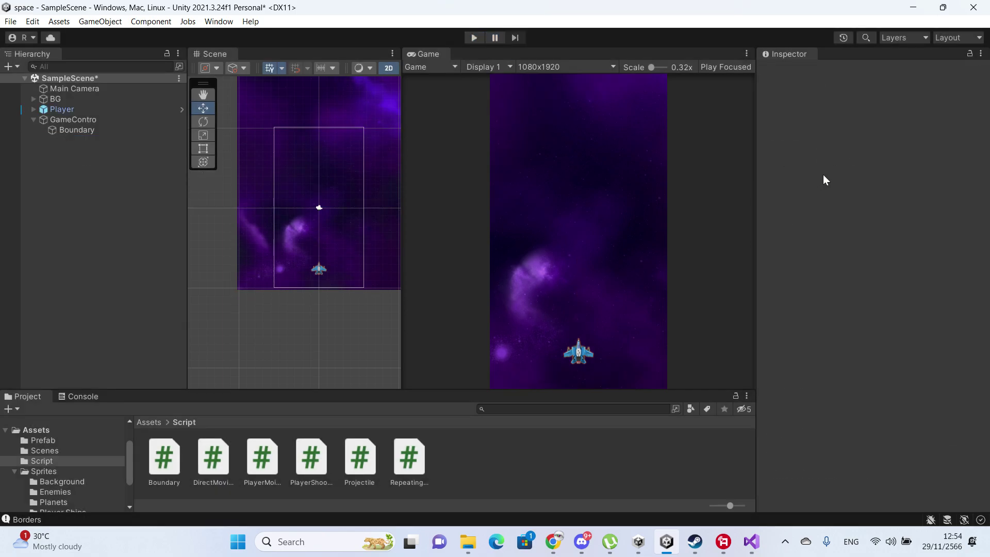
- Review the Boundary, GameContro and Player objects, then select the Machine Gun prefab
left_click(105, 132)
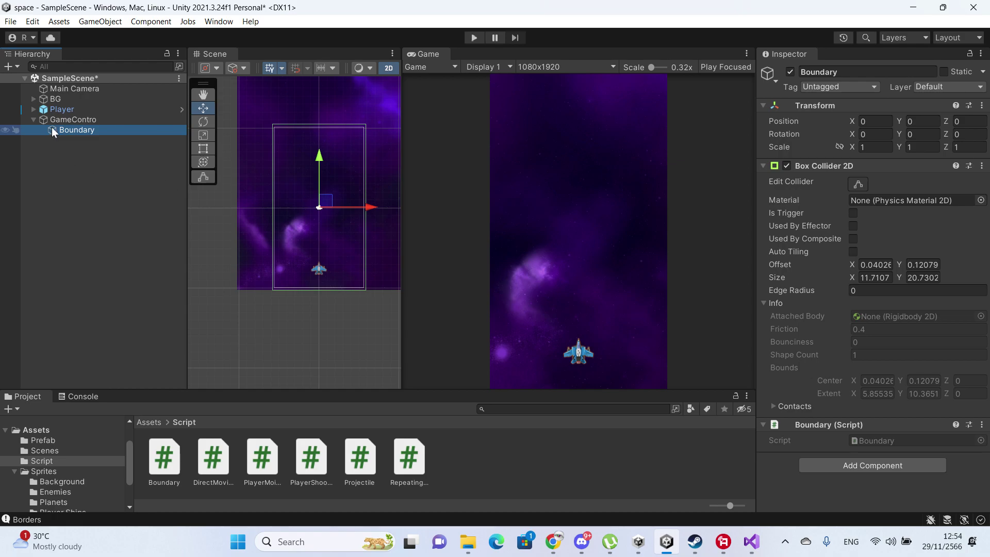
left_click(73, 120)
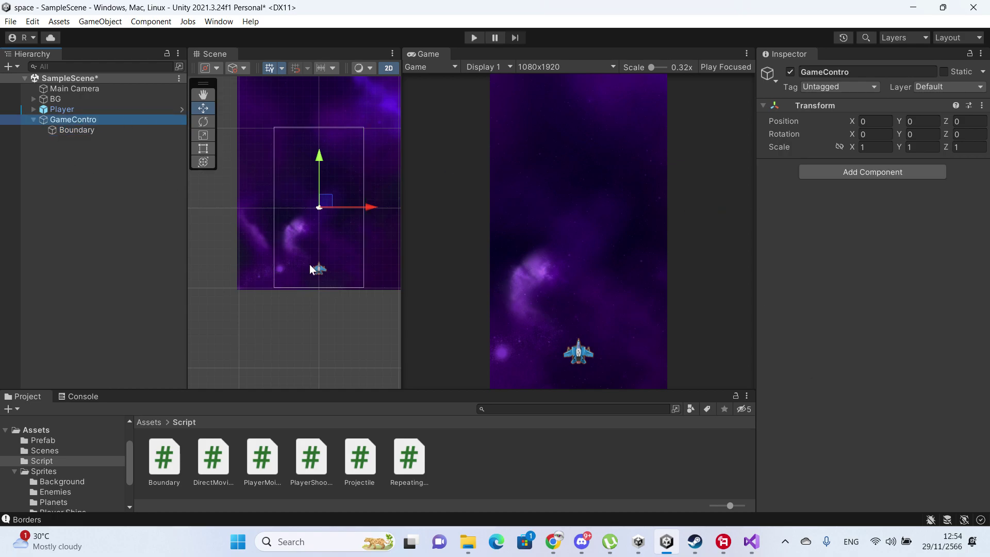
left_click(82, 107)
scroll(866, 213, "down", 3)
scroll(870, 278, "down", 5)
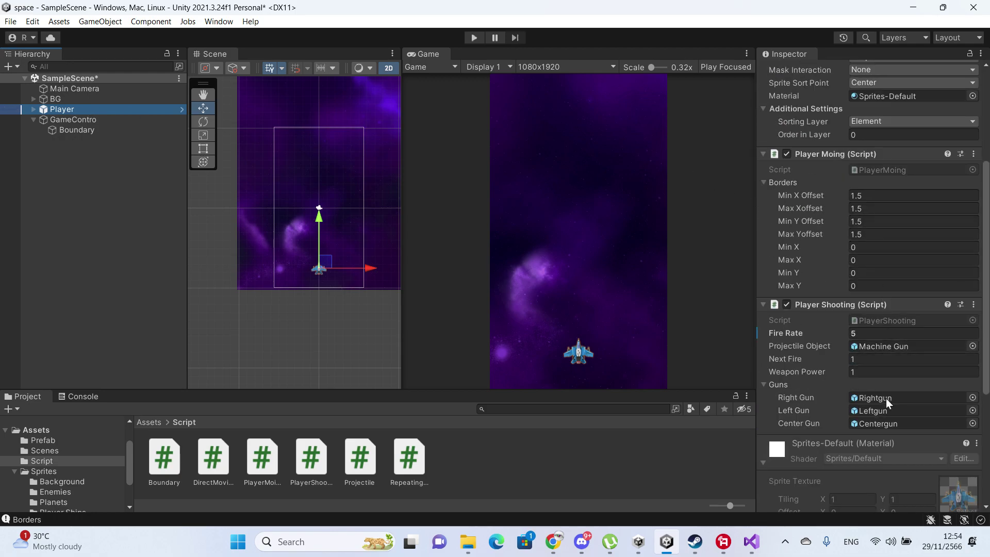
left_click(886, 346)
left_click(163, 475)
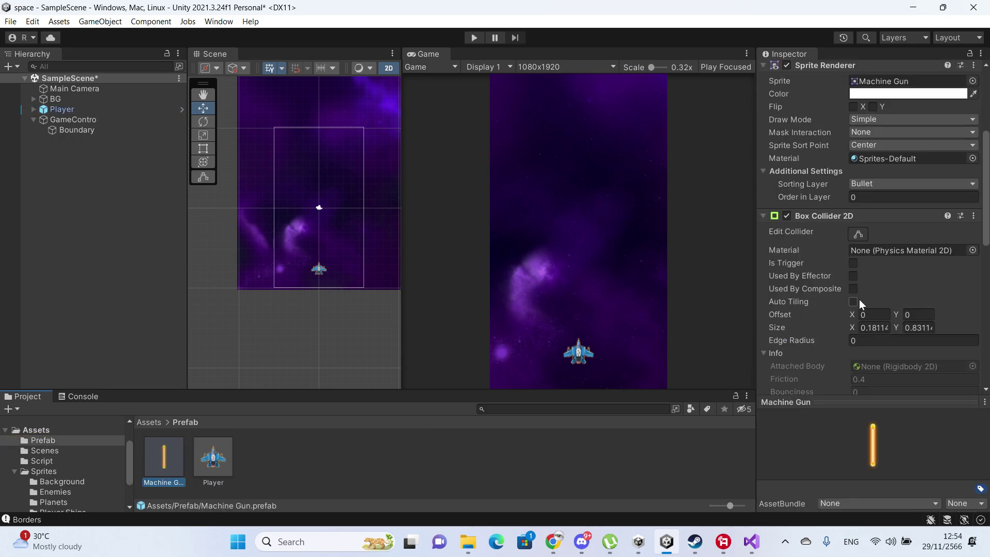
- Add a Kinematic Rigidbody 2D to the Machine Gun prefab and start the game
scroll(866, 314, "down", 5)
scroll(881, 335, "down", 5)
scroll(882, 348, "down", 2)
left_click(869, 379)
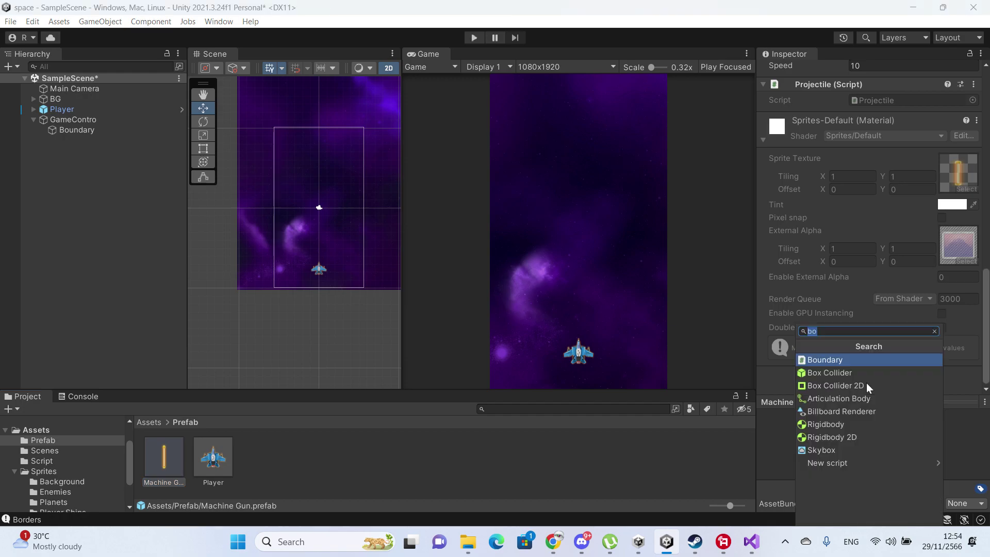
type("ri")
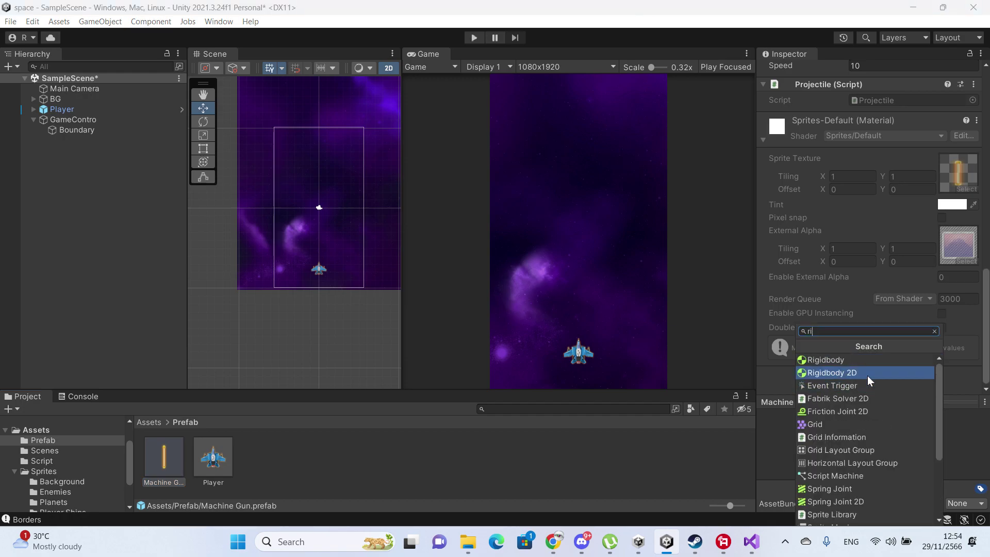
left_click(867, 375)
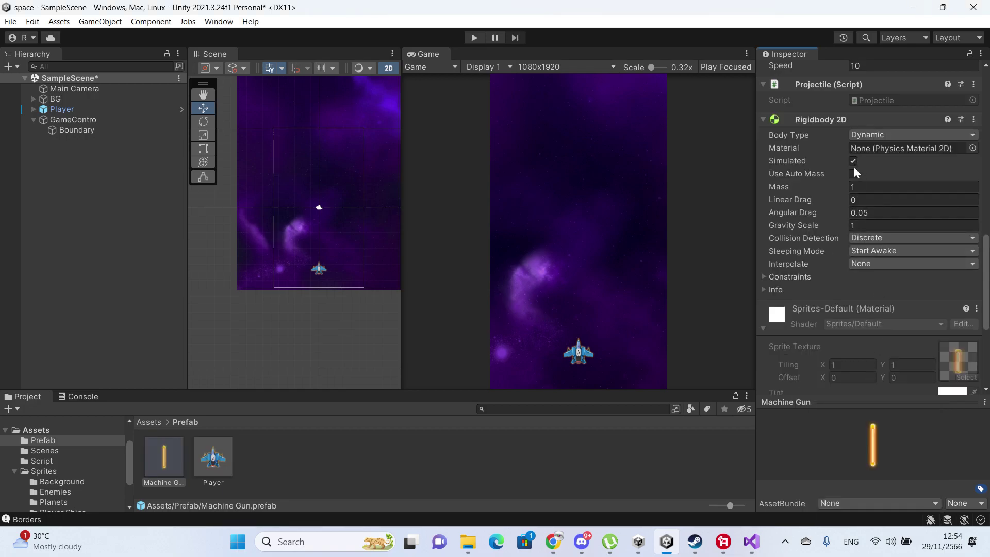
left_click(878, 134)
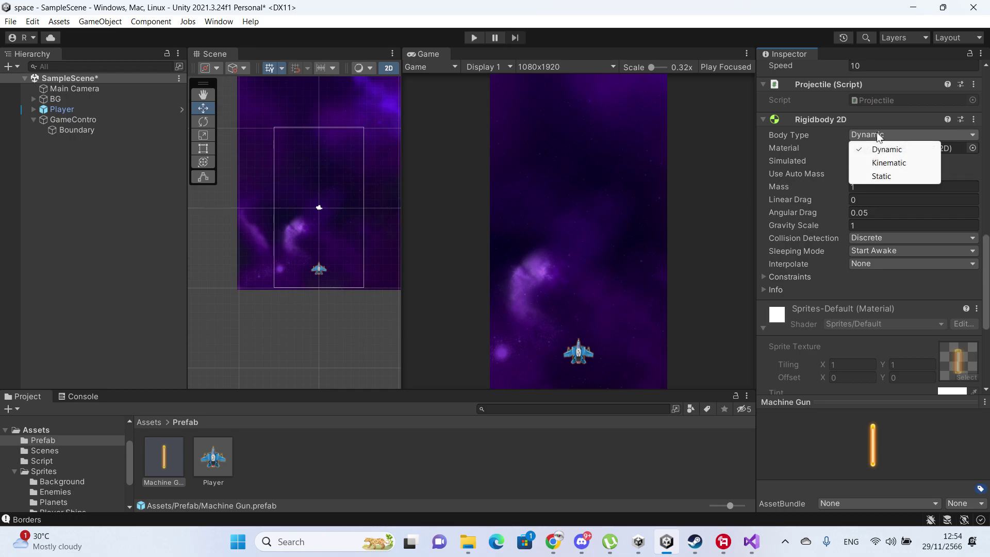
left_click(883, 163)
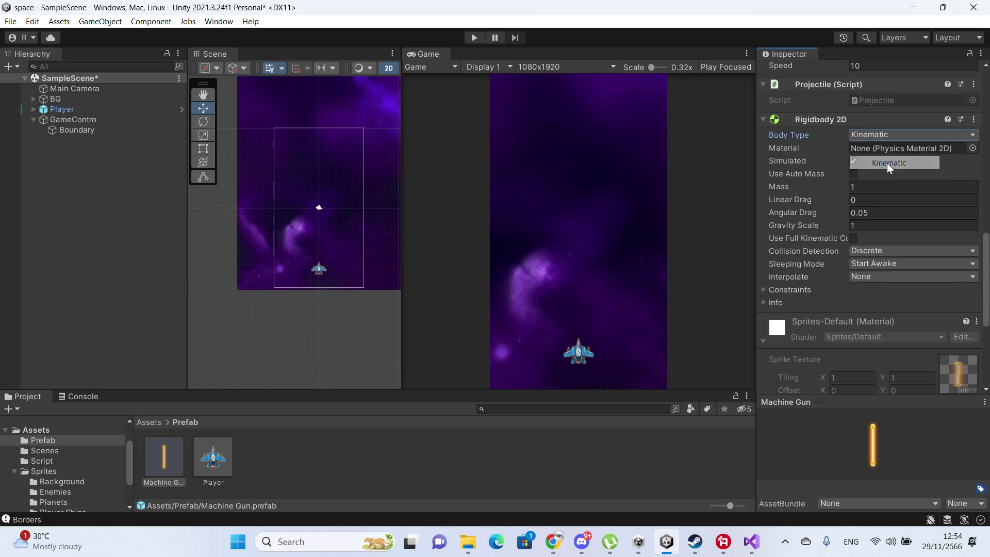
left_click(475, 38)
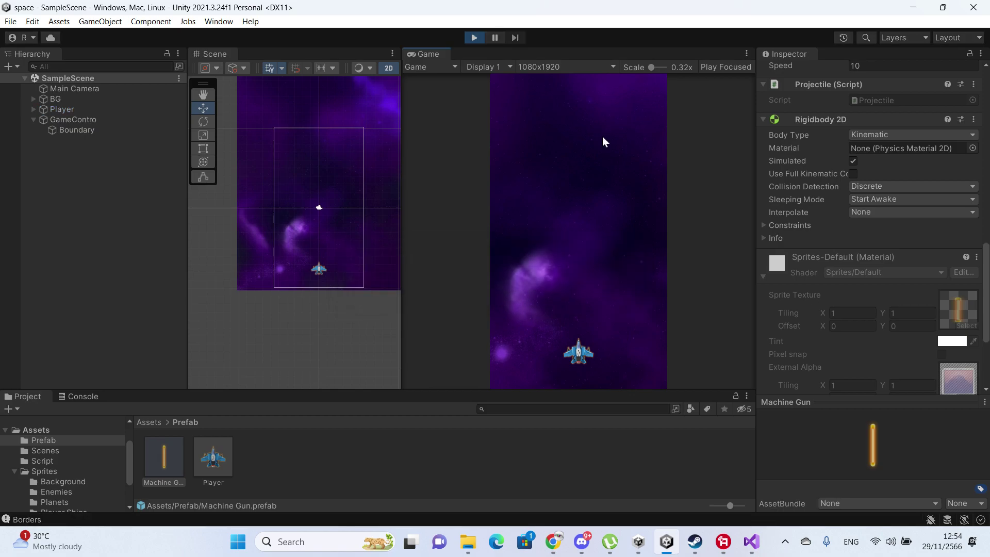
- Stop the game and add a Rigidbody 2D to the Boundary object
left_click(99, 397)
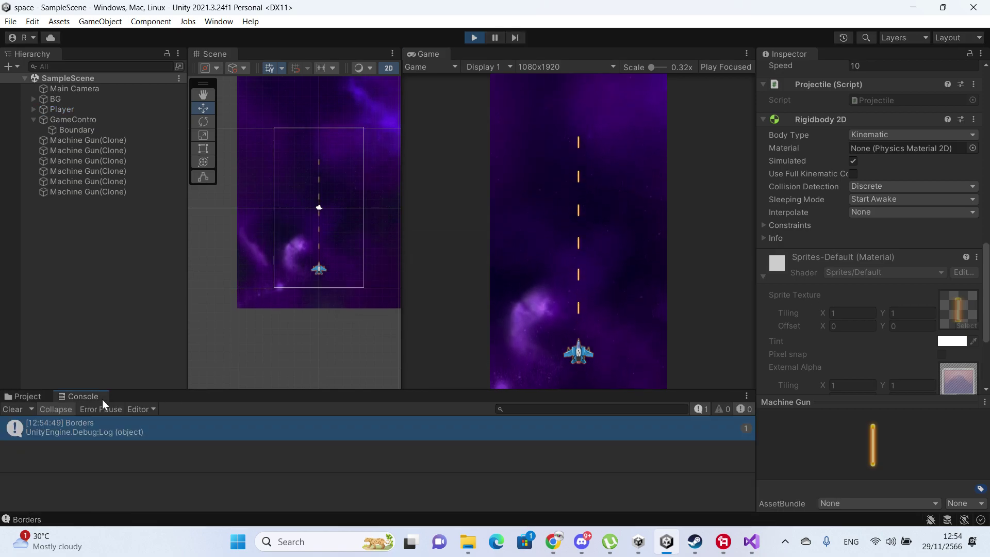
left_click(473, 38)
left_click(113, 132)
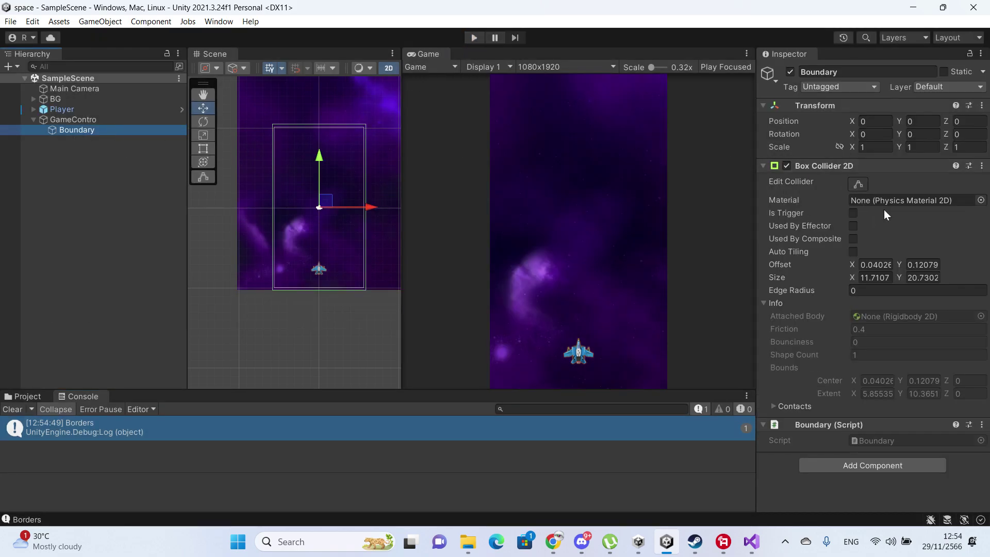
left_click(862, 462)
left_click(875, 367)
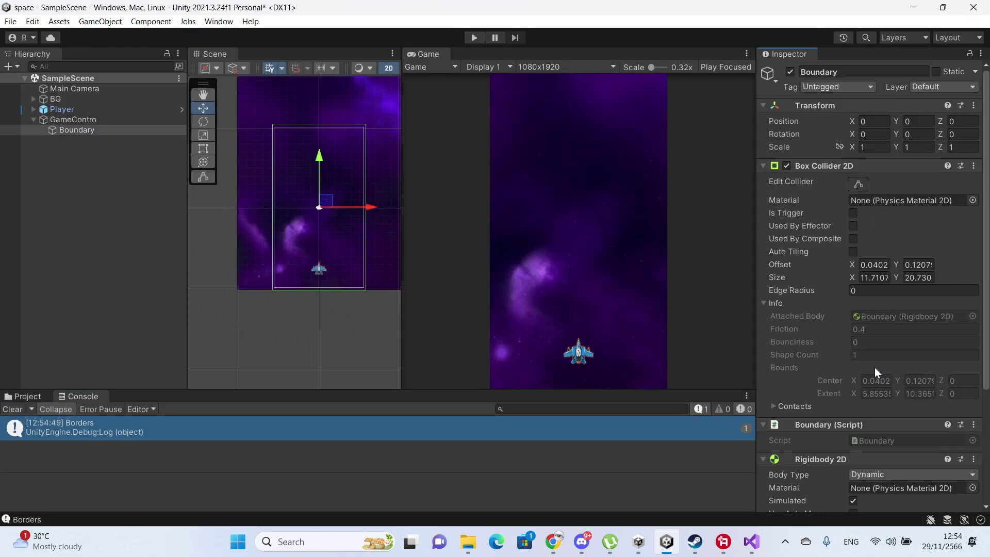
scroll(896, 341, "down", 3)
scroll(896, 342, "down", 3)
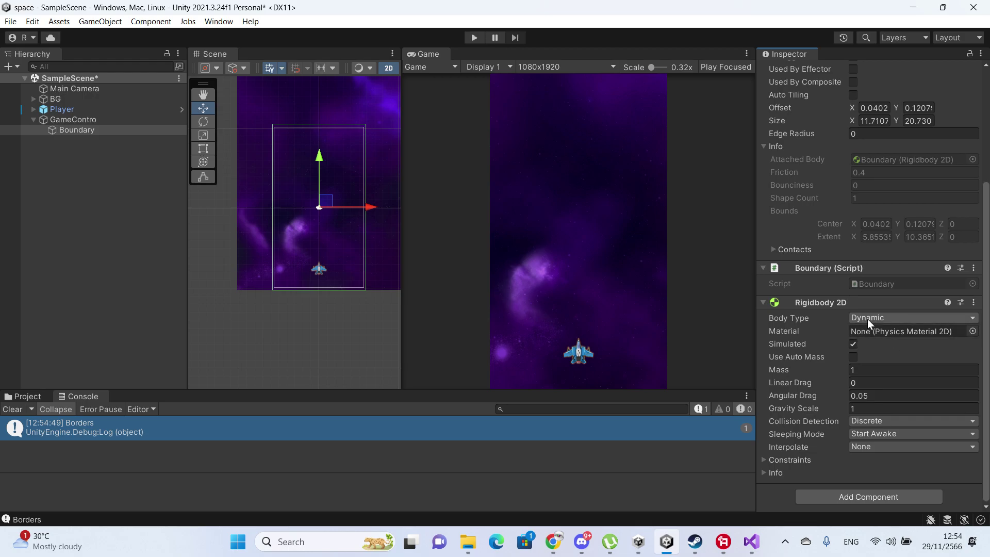
- Set the Boundary's Rigidbody 2D body type to Static and play-test it
left_click(868, 319)
left_click(887, 346)
left_click(893, 369)
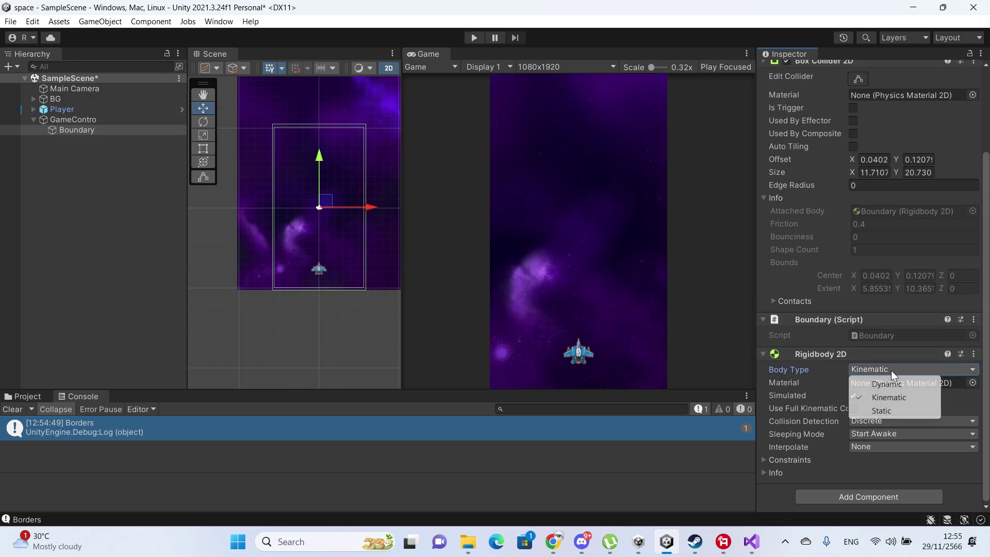
left_click(881, 410)
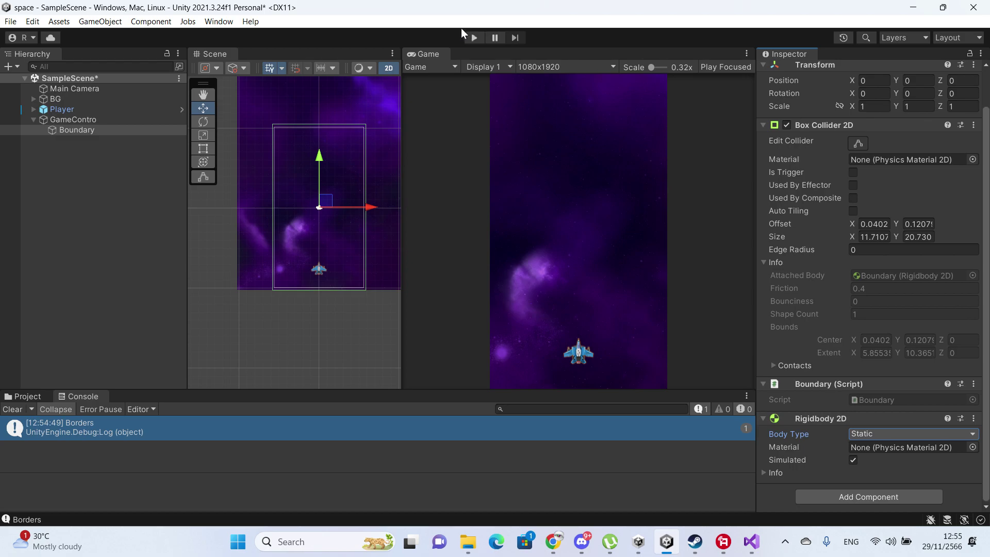
left_click(474, 37)
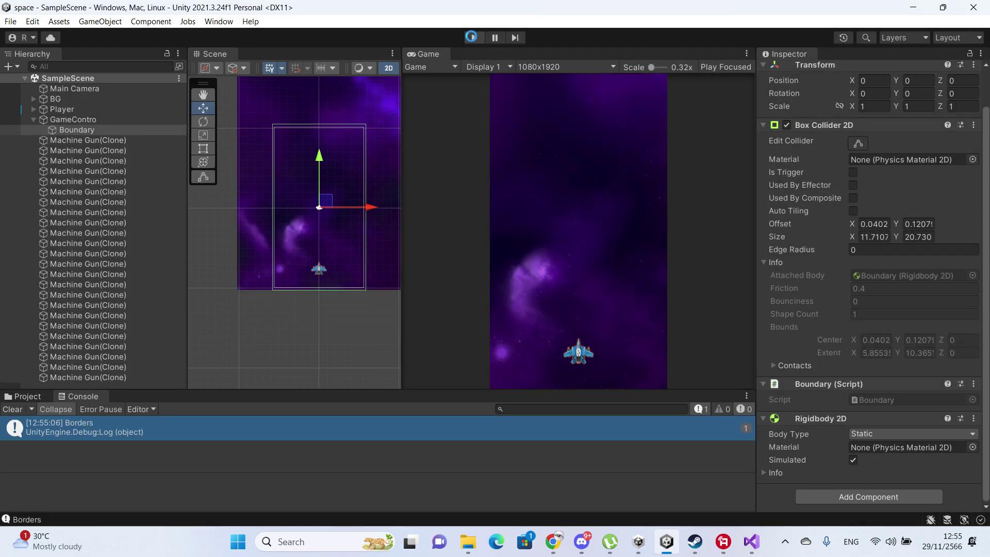
left_click(471, 36)
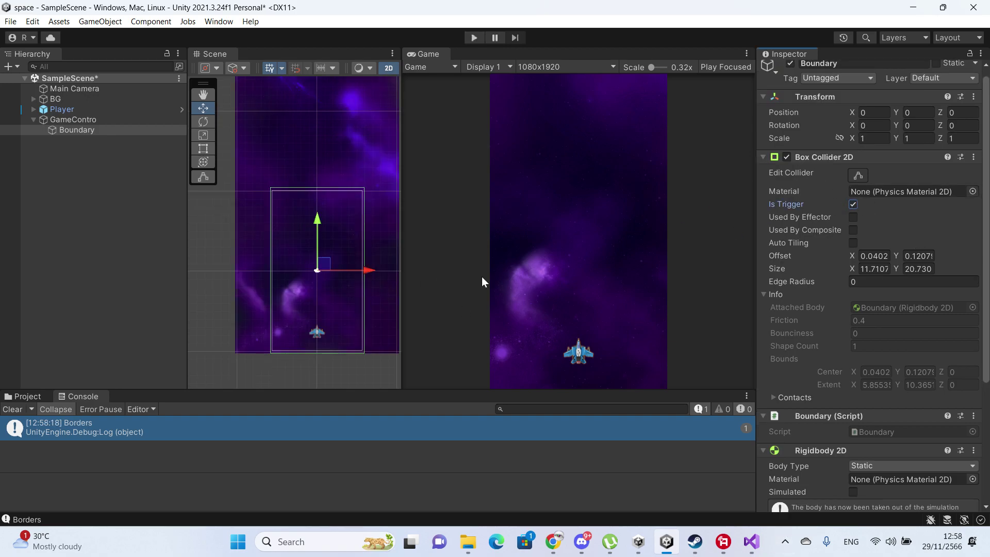
- Play-test twice, flying the ship upward while it fires
left_click(474, 38)
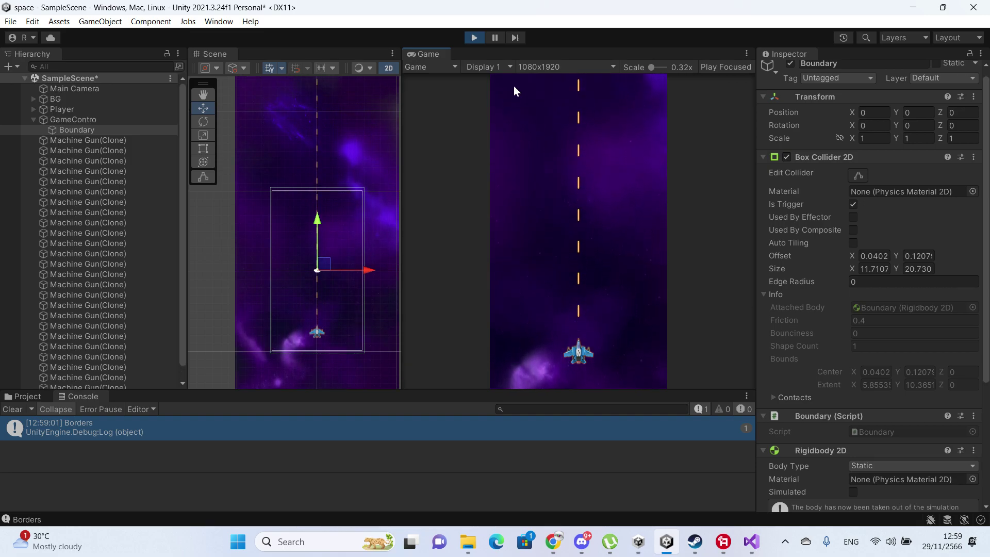
left_click(473, 38)
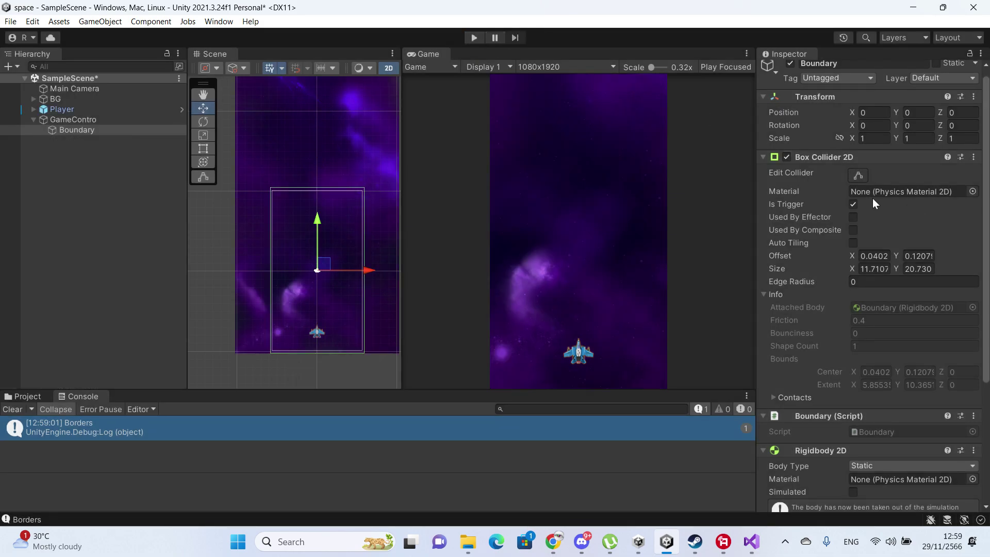
scroll(852, 217, "down", 3)
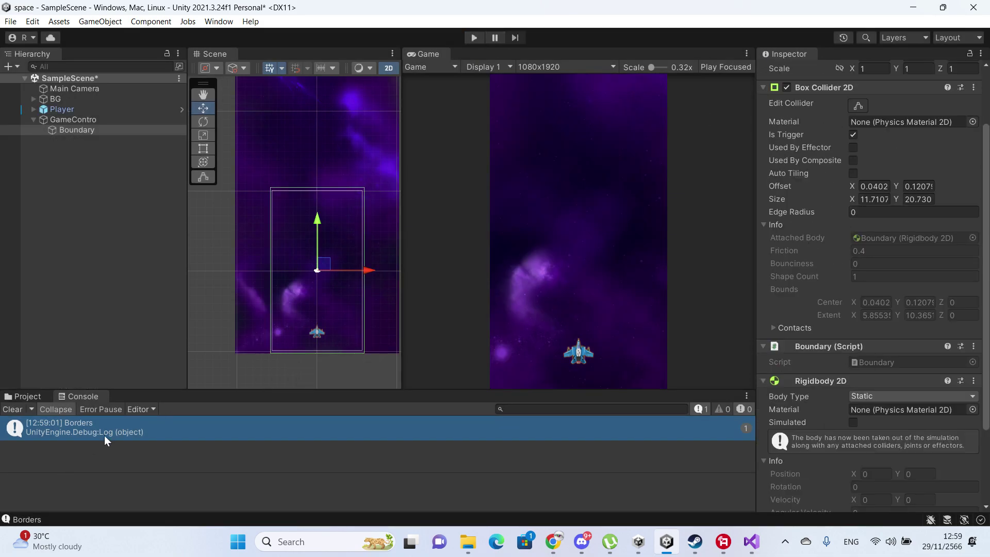
left_click(469, 41)
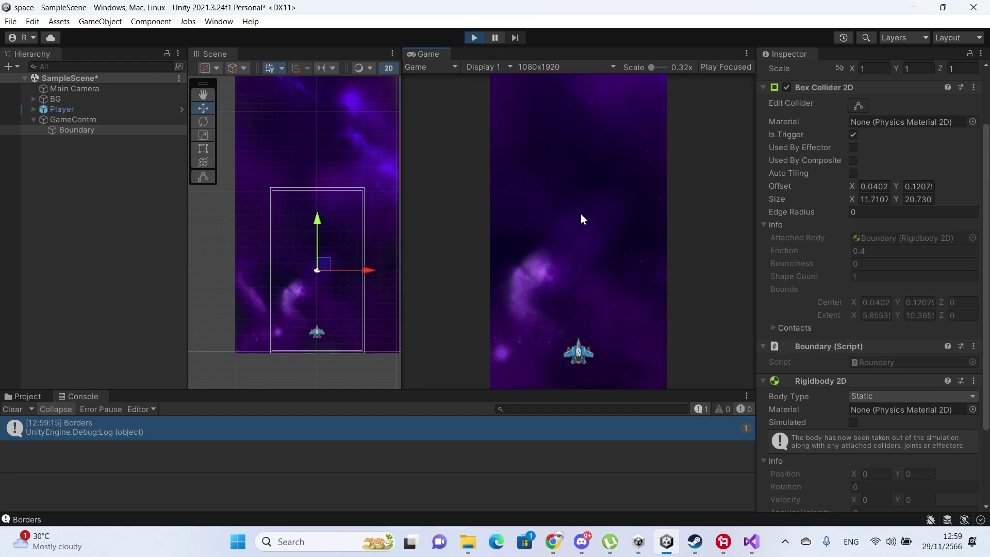
left_click_drag(580, 213, 485, 57)
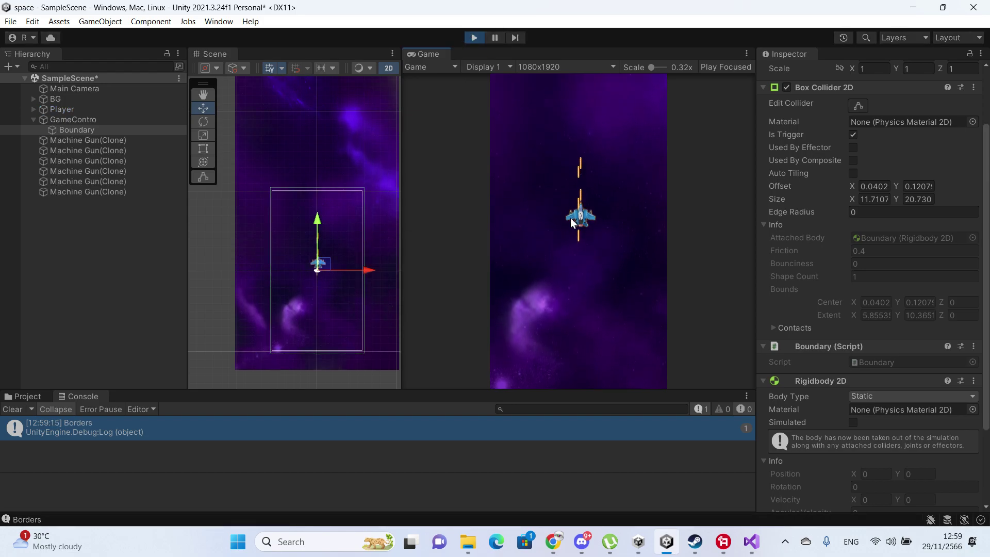
left_click(474, 38)
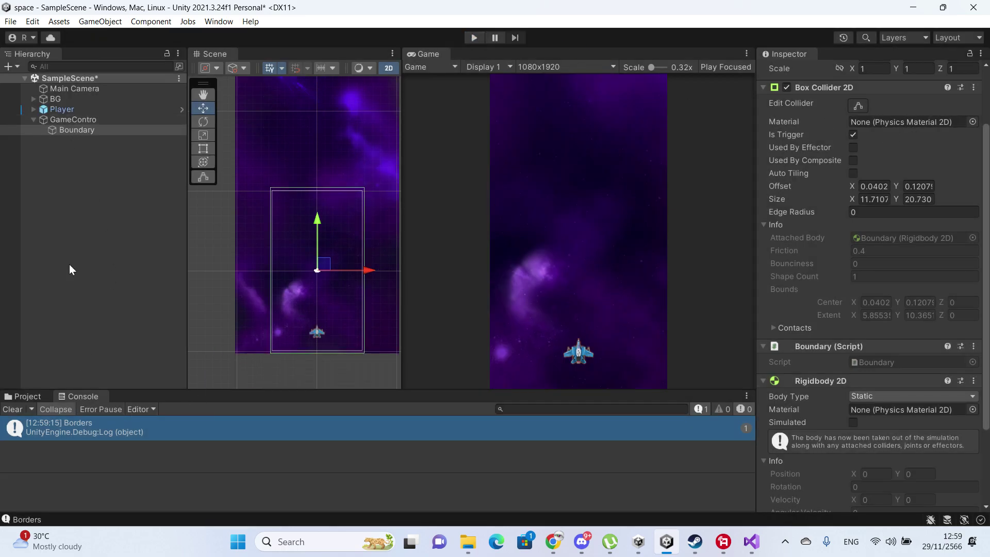
- Select the Machine Gun prefab, run another test, and review the logged Machine Gun(Clone) hits
left_click(28, 396)
left_click(164, 456)
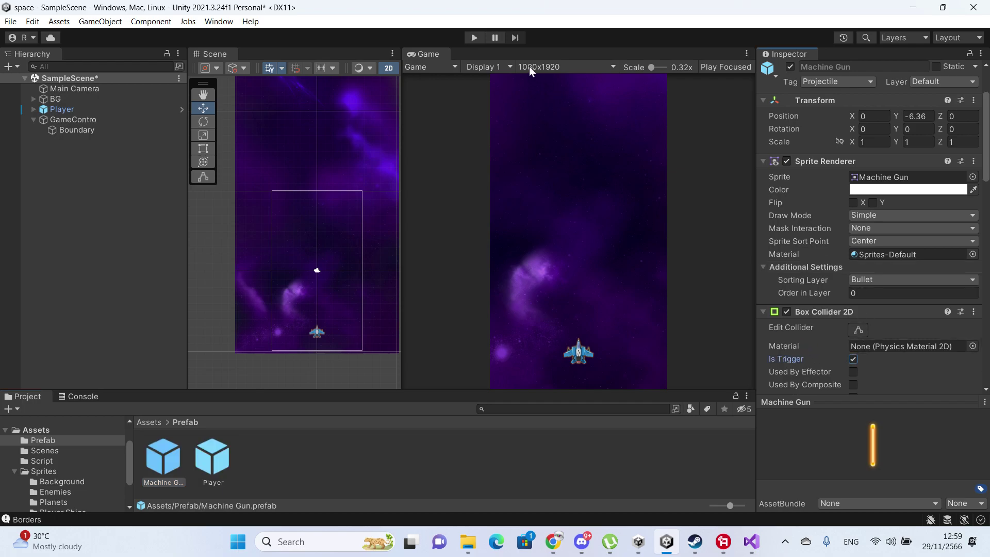
left_click(473, 38)
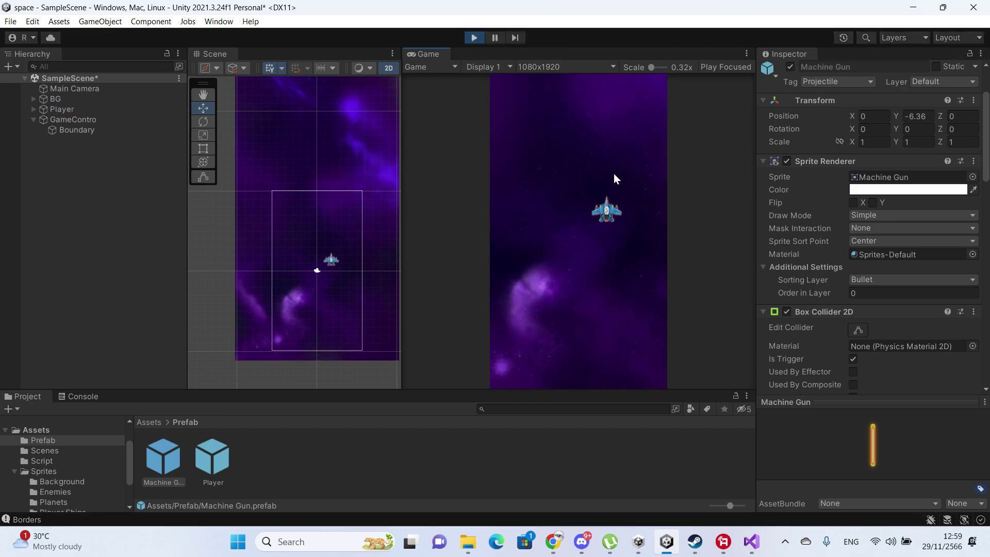
left_click(472, 37)
left_click(87, 397)
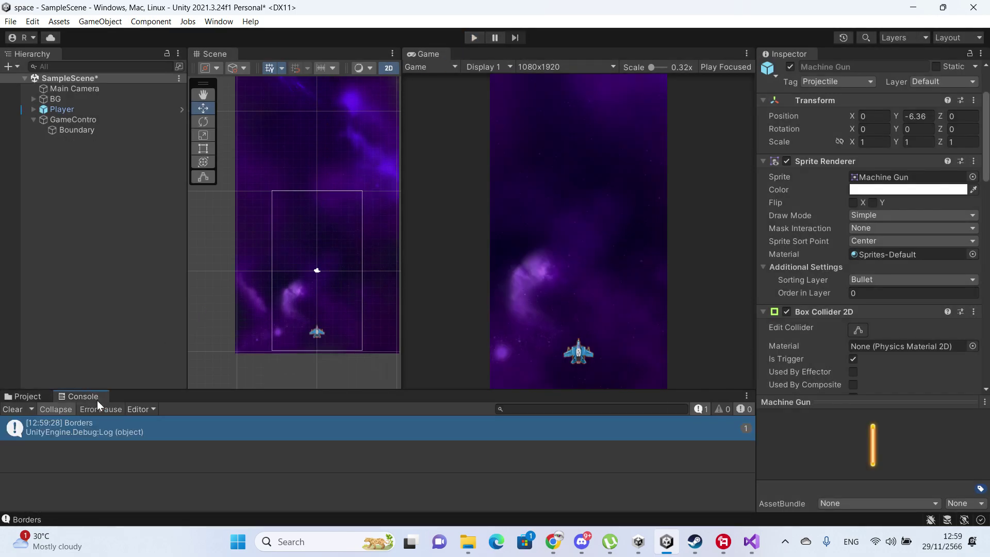
scroll(897, 200, "down", 5)
scroll(897, 200, "down", 2)
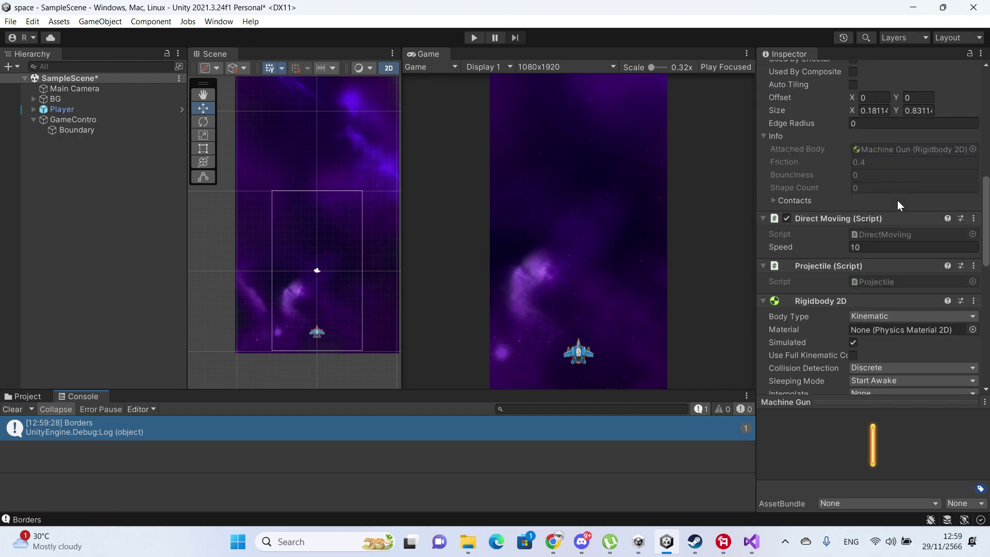
scroll(897, 200, "up", 2)
- Turn off Is Trigger on the Boundary's Box Collider 2D and play-test it
left_click(76, 130)
scroll(863, 157, "up", 5)
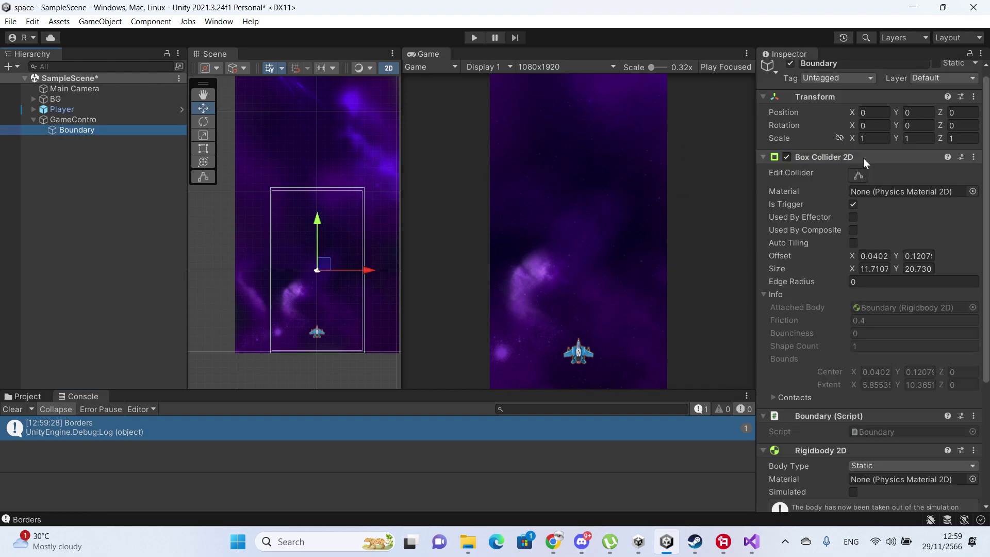
left_click(853, 205)
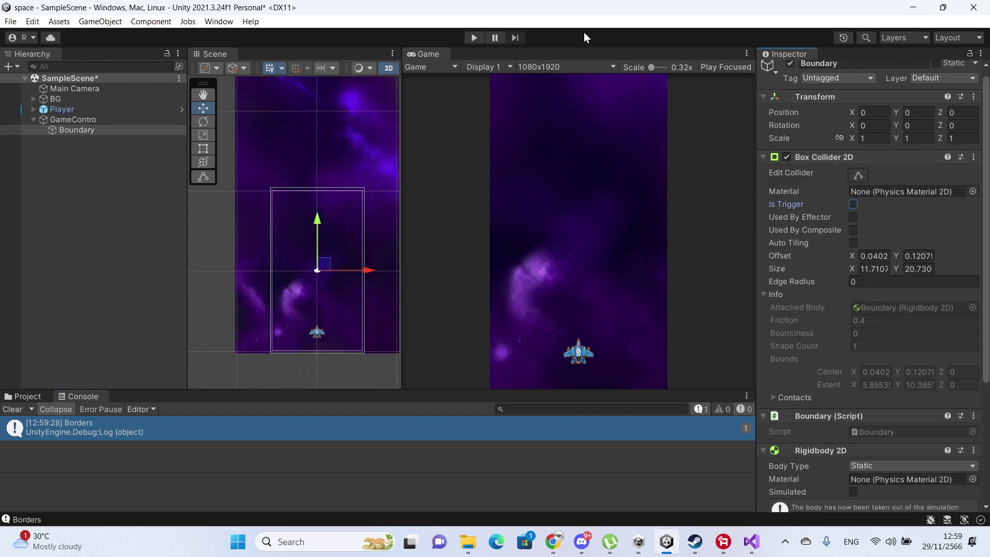
left_click(475, 38)
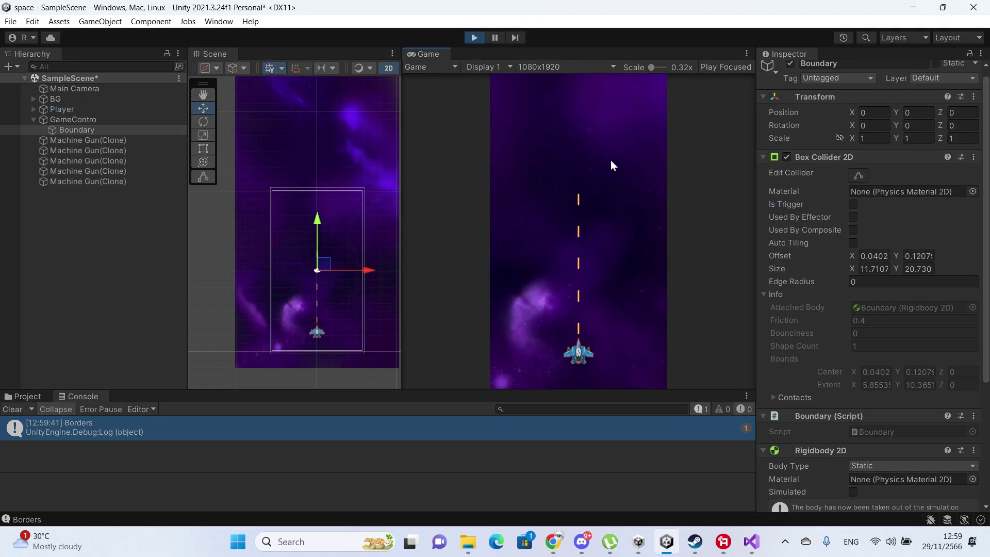
left_click(474, 39)
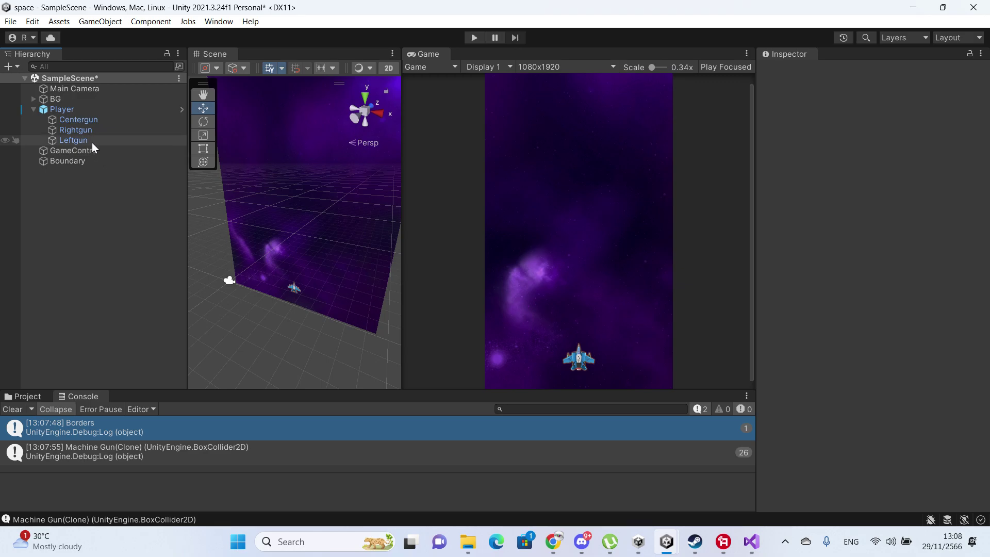
- Select the Boundary and pan the scene view to bring it into sight
left_click(86, 160)
left_click(46, 397)
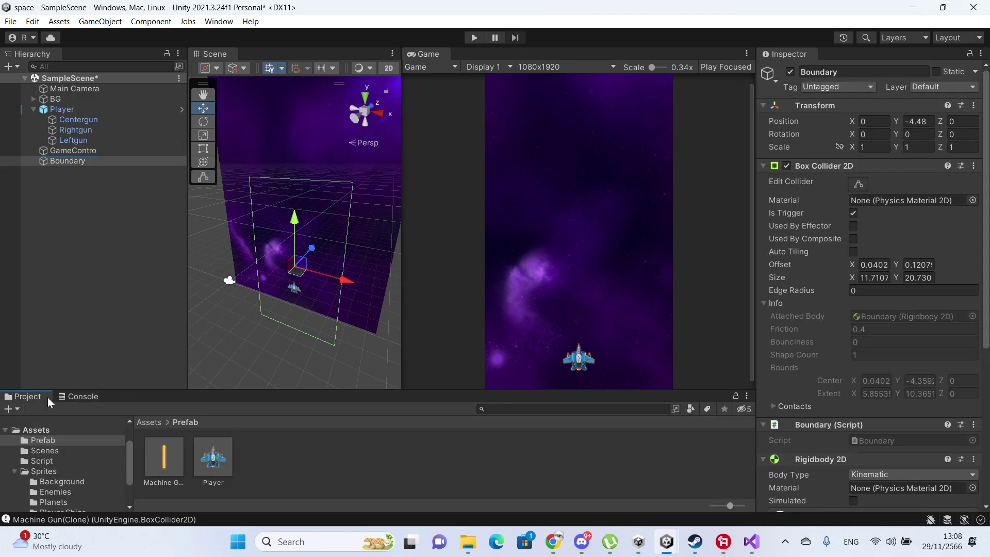
scroll(936, 169, "down", 10)
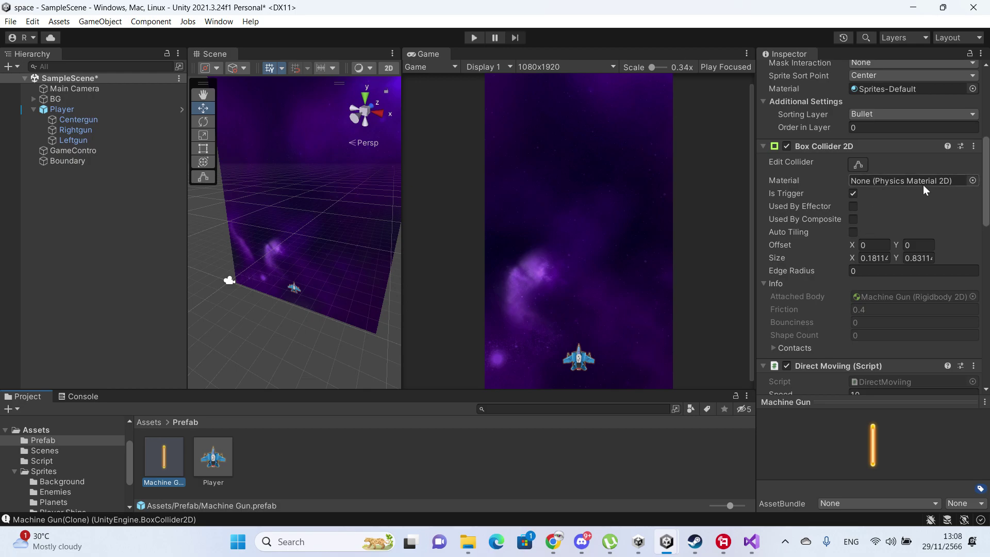
left_click(81, 150)
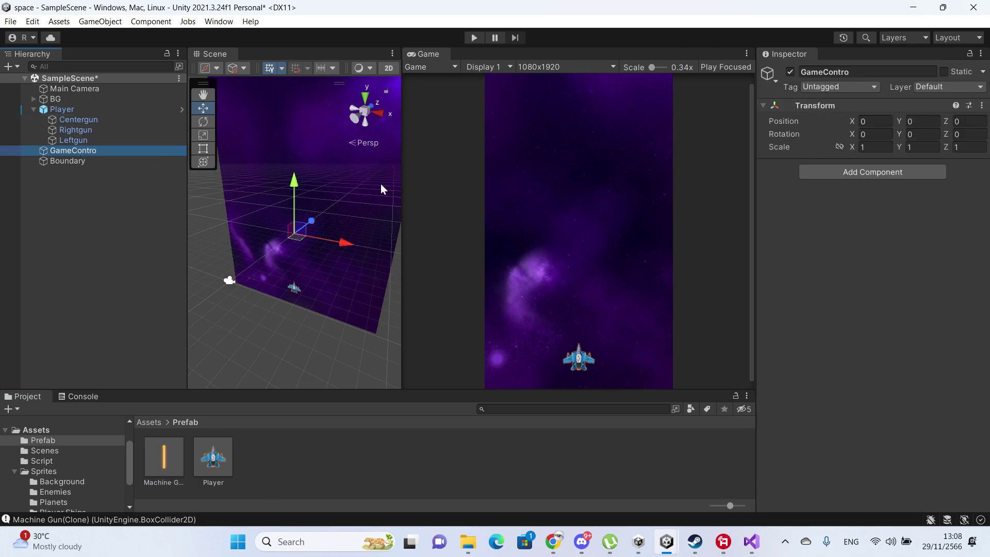
middle_click_drag(380, 184, 285, 244)
left_click(91, 162)
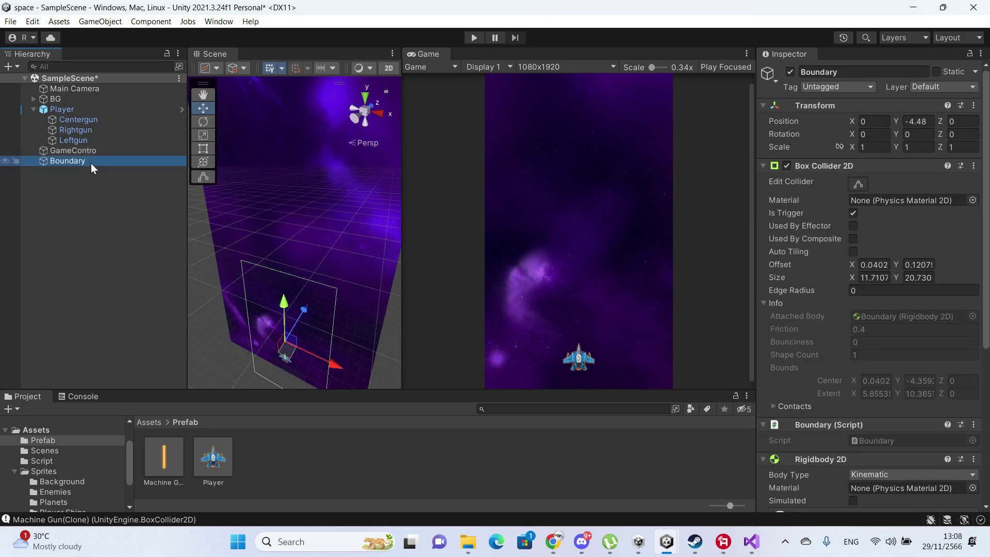
scroll(358, 236, "down", 1)
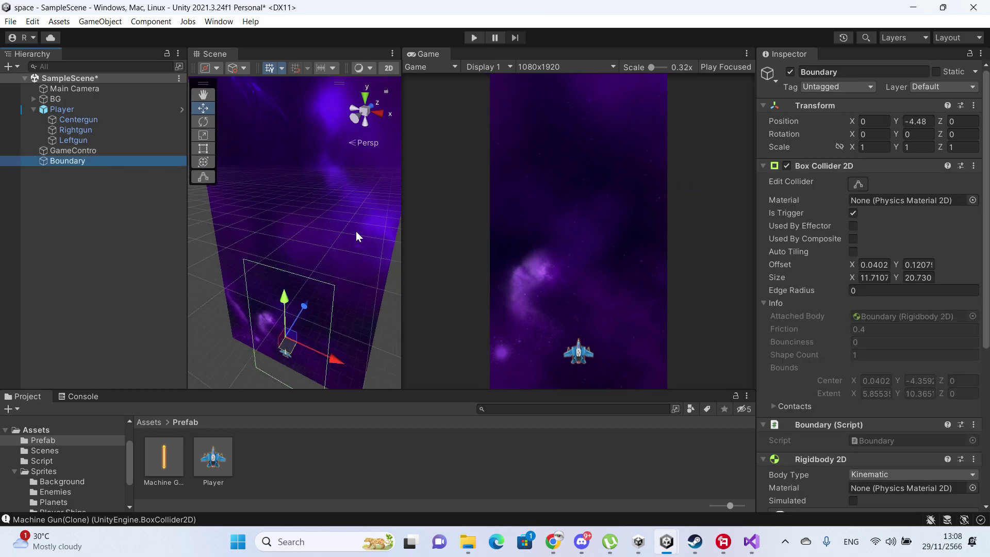
- Set the Boundary's Transform Position Y to 0 and save the scene
key("ctrl+a")
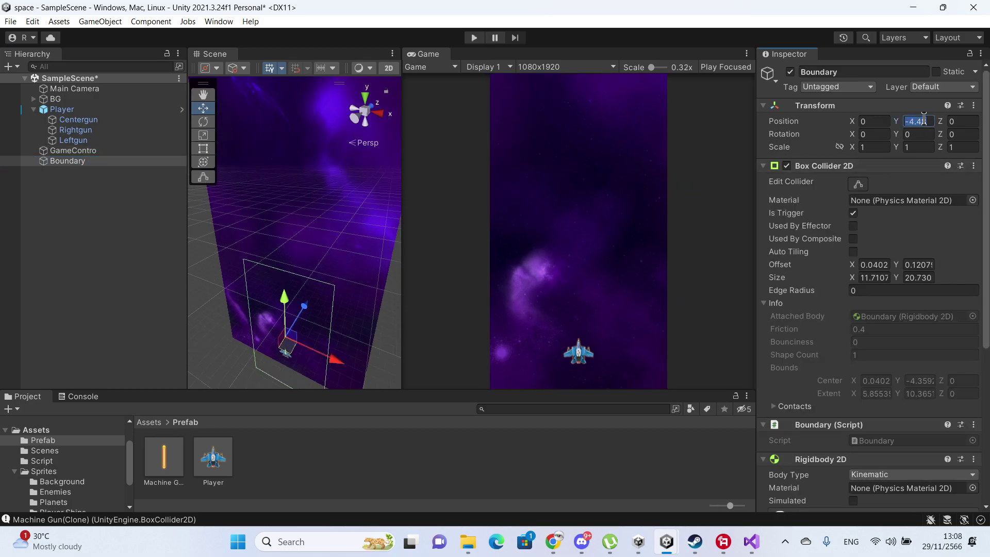
type("0")
key("Return")
key("ctrl+s")
mouse_move(199, 328)
left_mouse_down("alt")
mouse_move(350, 234)
mouse_move(391, 221)
left_mouse_up("alt")
scroll(968, 281, "down", 5)
scroll(843, 298, "up", 3)
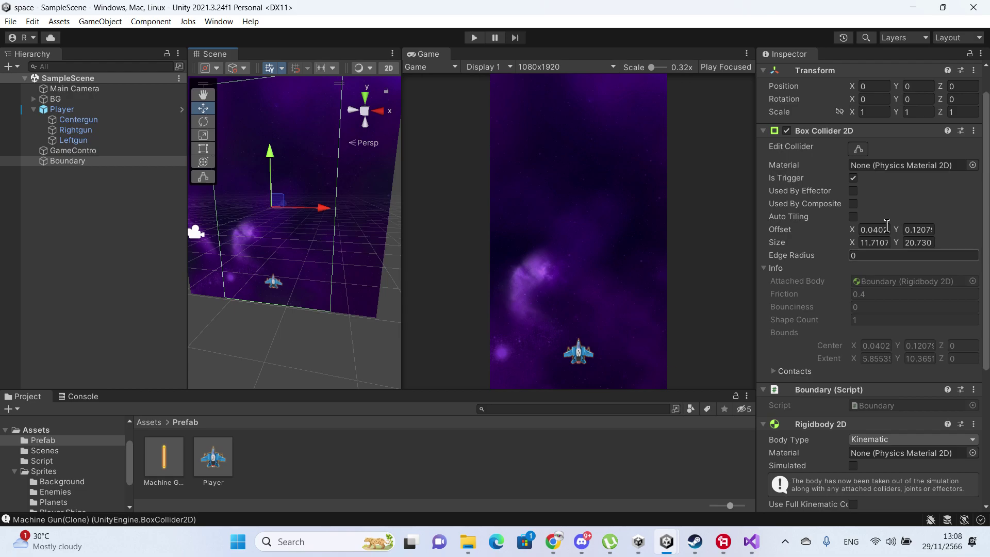
- Play-test by flying the ship, then undo the Boundary back to Y -4.48
left_click(475, 37)
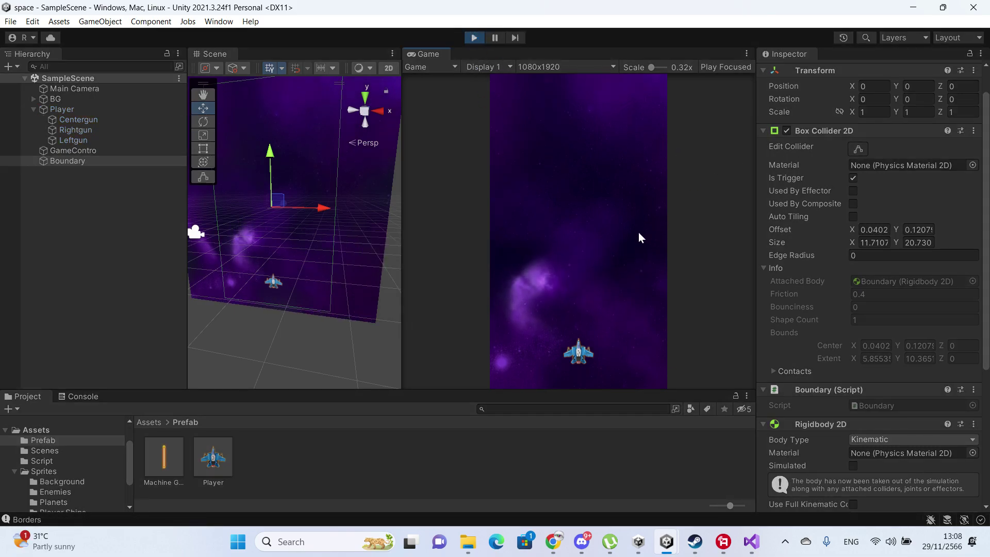
left_click_drag(628, 240, 601, 245)
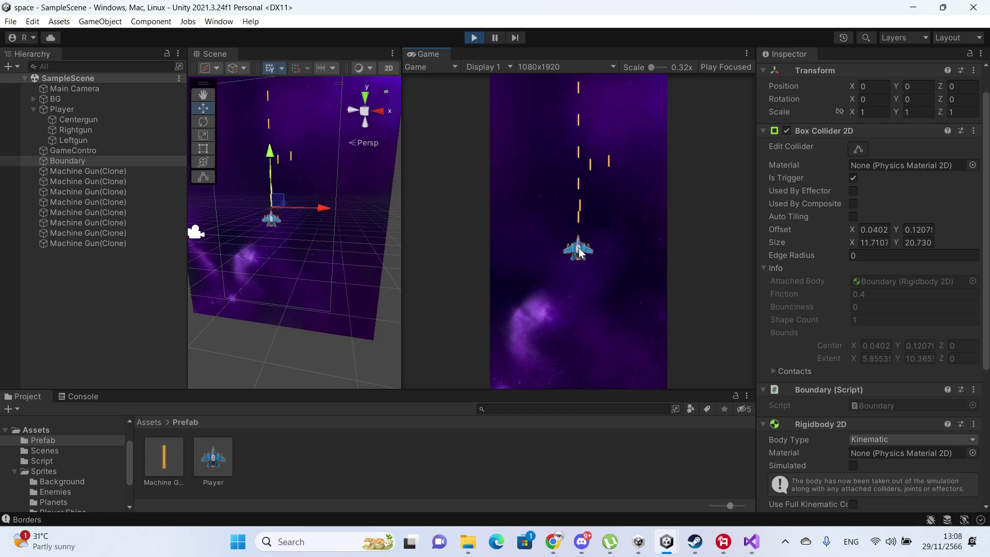
scroll(302, 177, "up", 3)
middle_click_drag(303, 177, 327, 258)
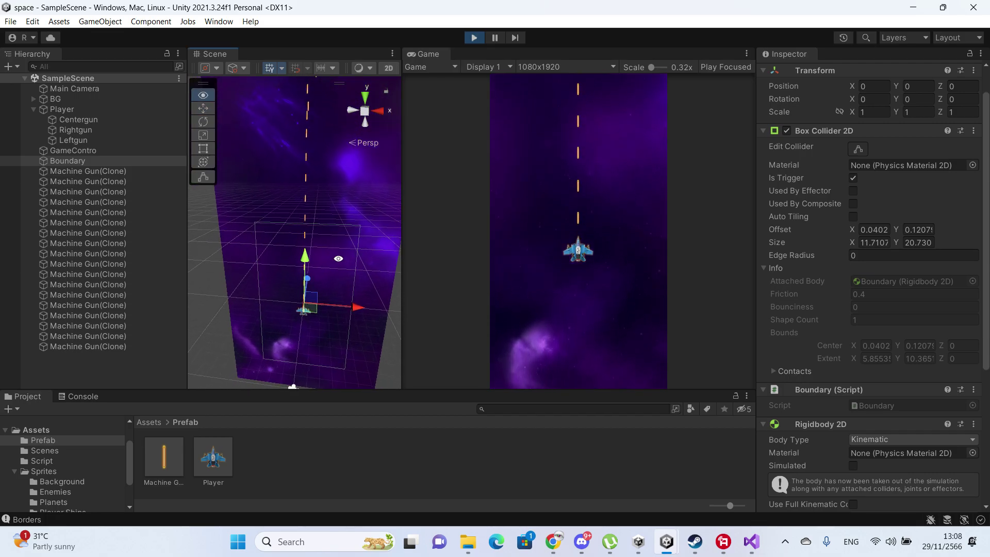
left_click(474, 39)
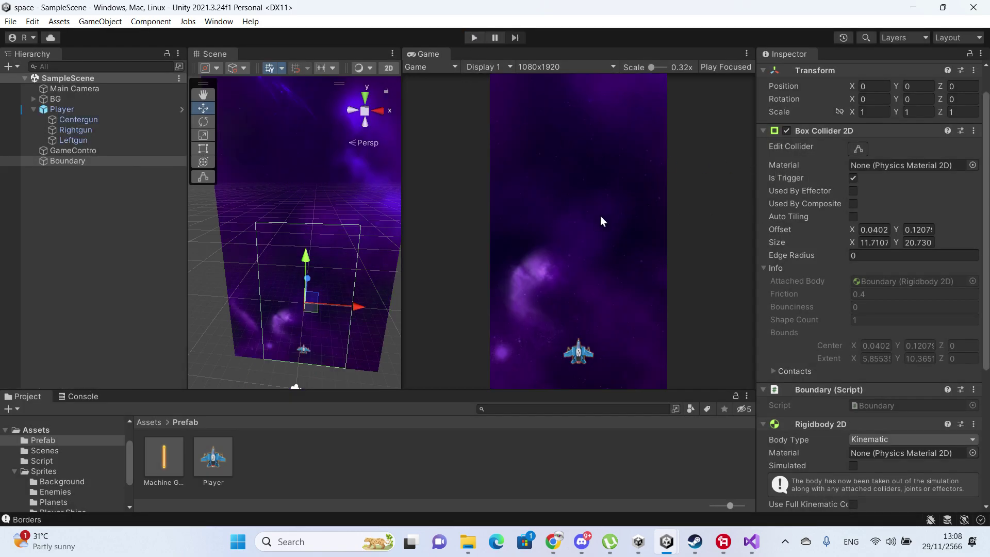
key("ctrl+z")
key("ctrl+z")
key("ctrl+z")
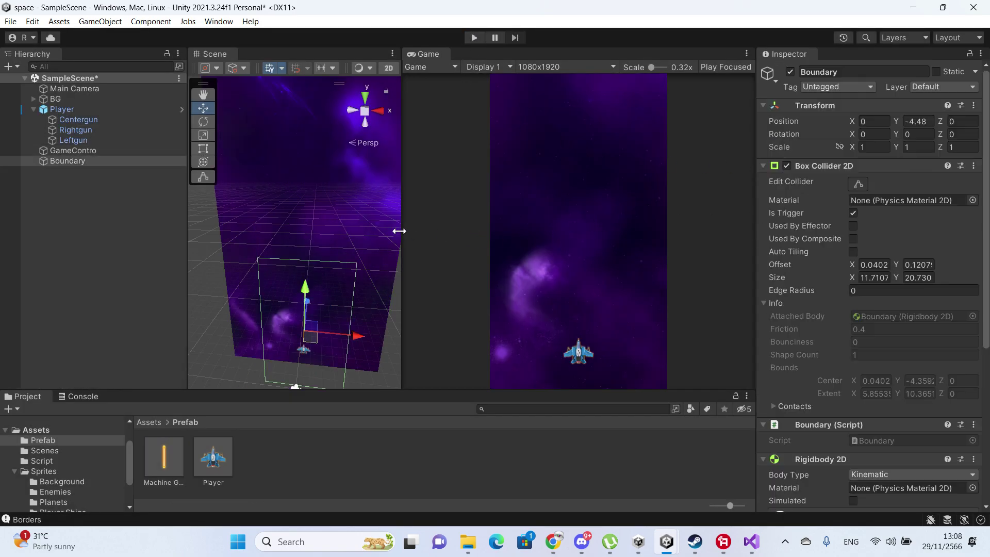
key("ctrl+z")
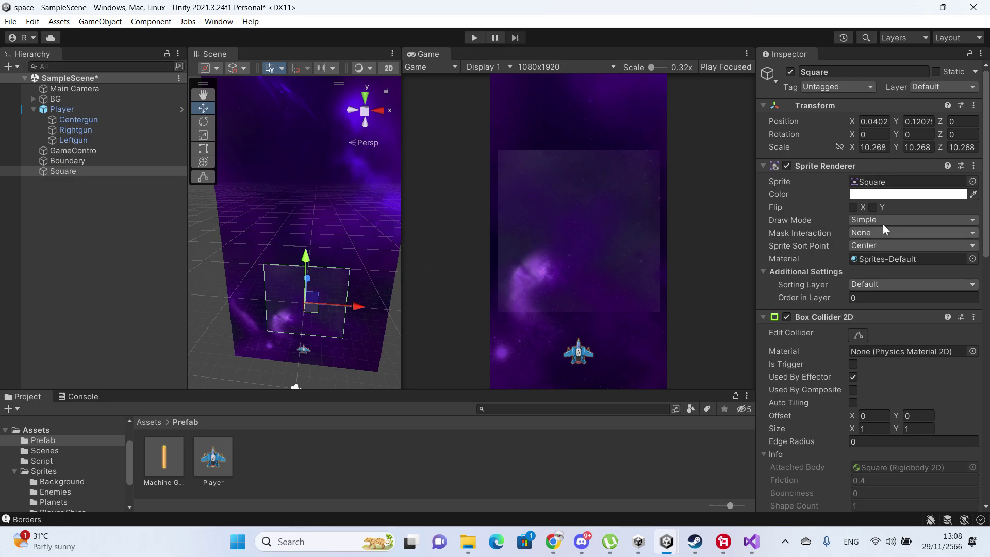
- Remove Square's Sprite Renderer, rename it to Boundary, and delete the old Boundary
left_click(973, 166)
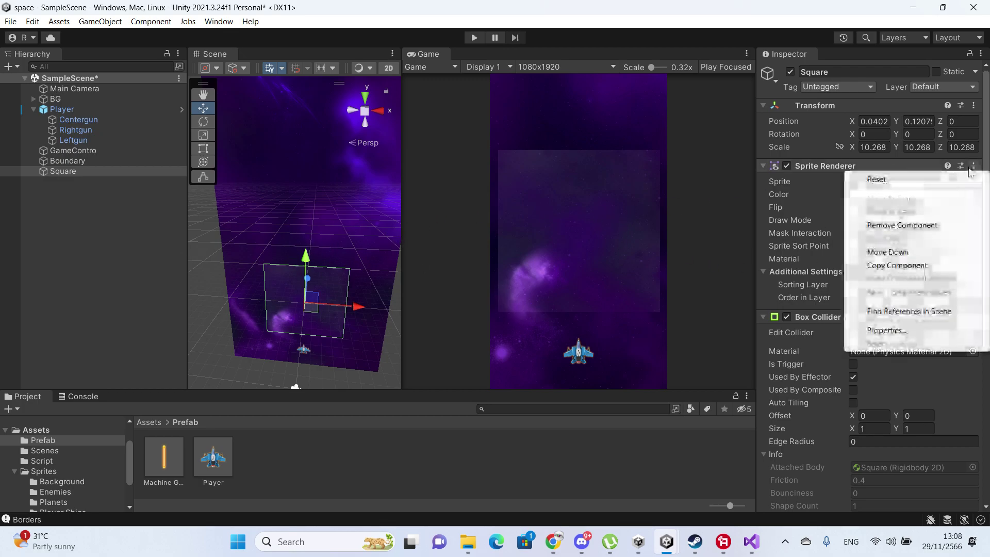
left_click(902, 225)
left_click(87, 161)
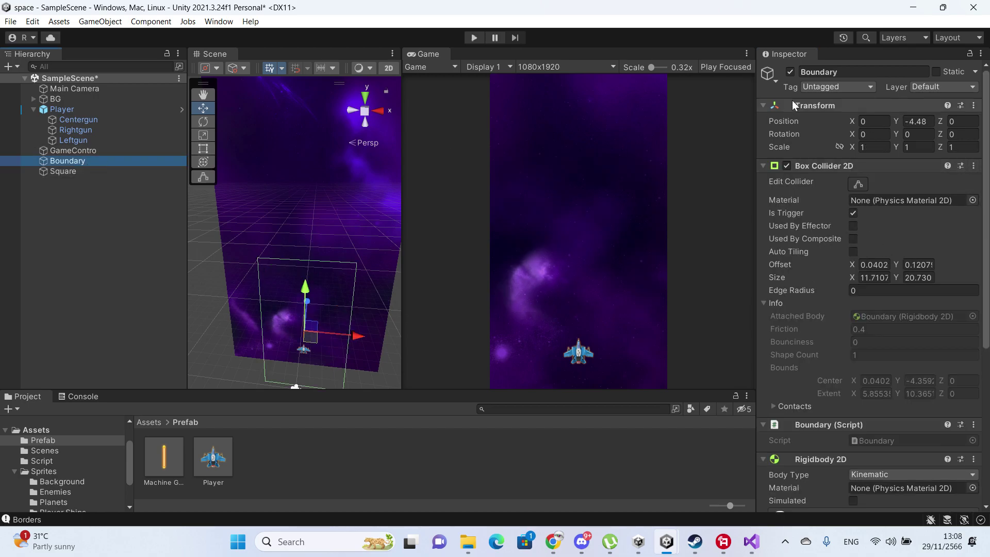
left_click(825, 72)
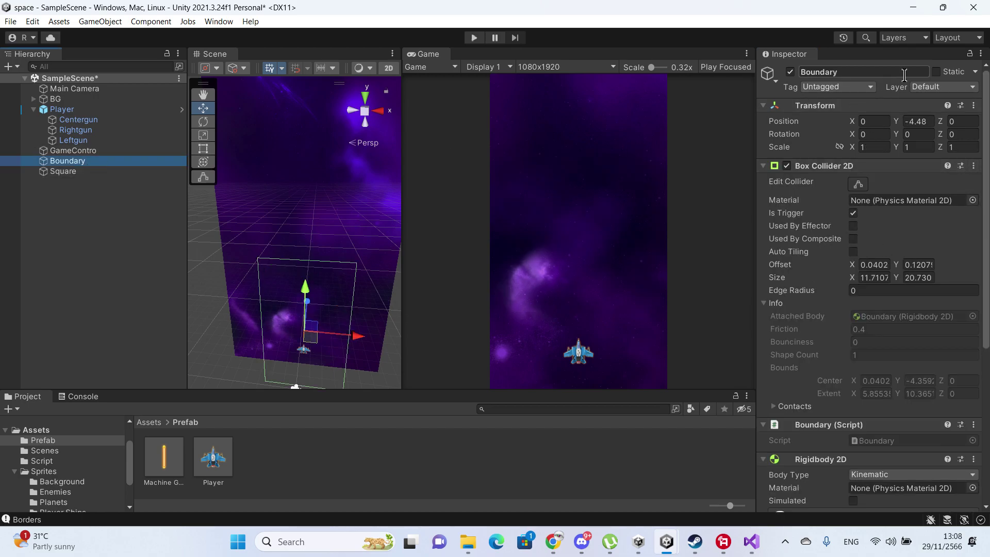
left_click(86, 173)
left_click(834, 71)
key("Return")
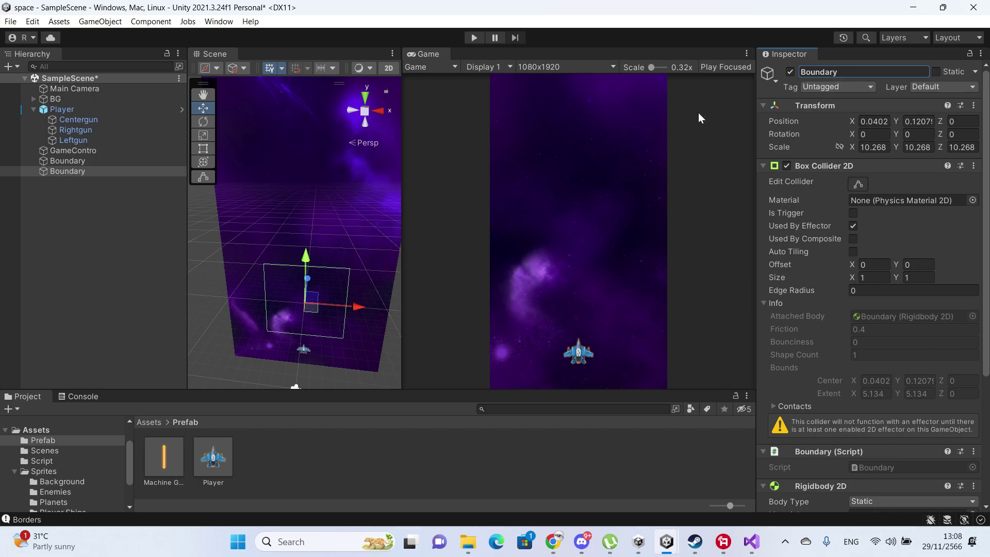
left_click(125, 161)
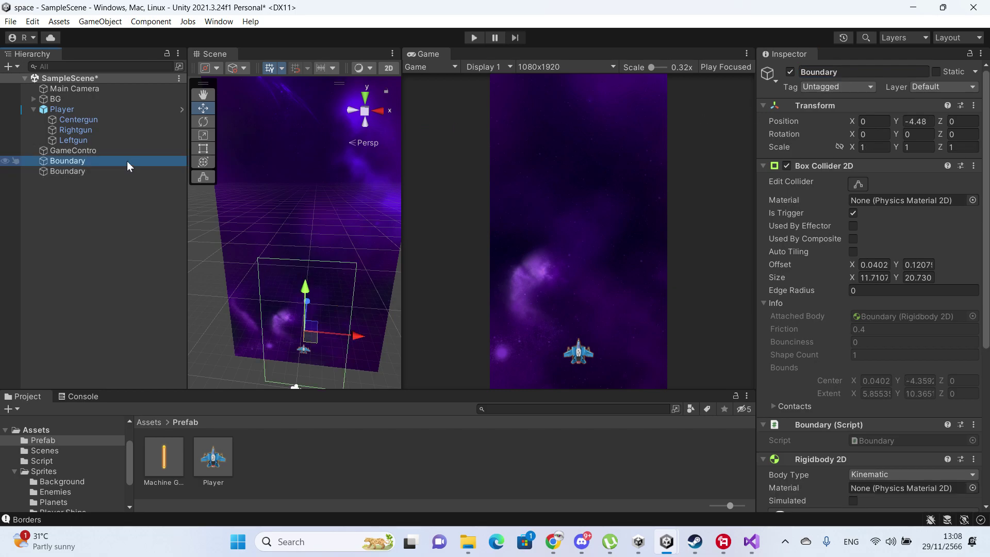
key("Delete")
- Make the new Boundary's collider a trigger and run a play test
left_click(125, 162)
scroll(854, 254, "down", 1)
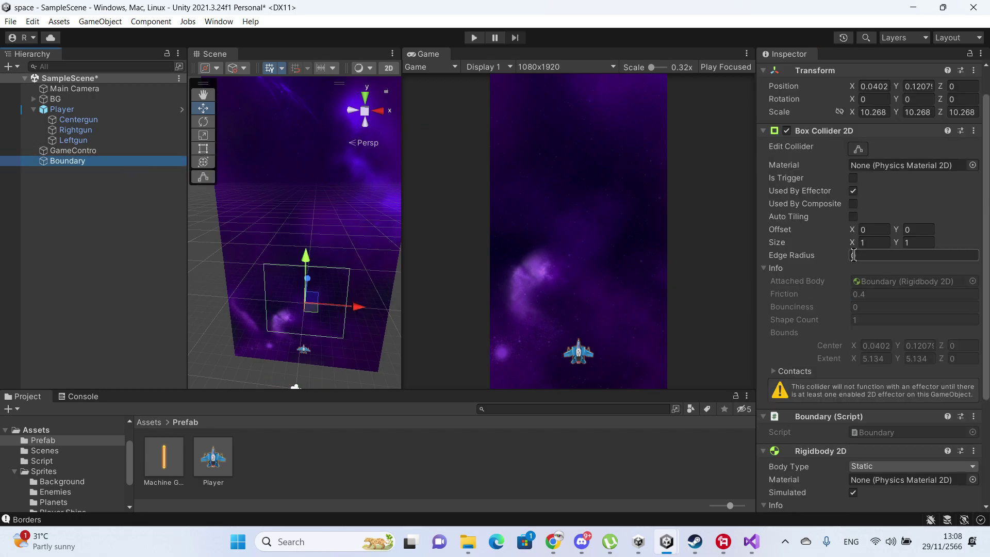
left_click(853, 178)
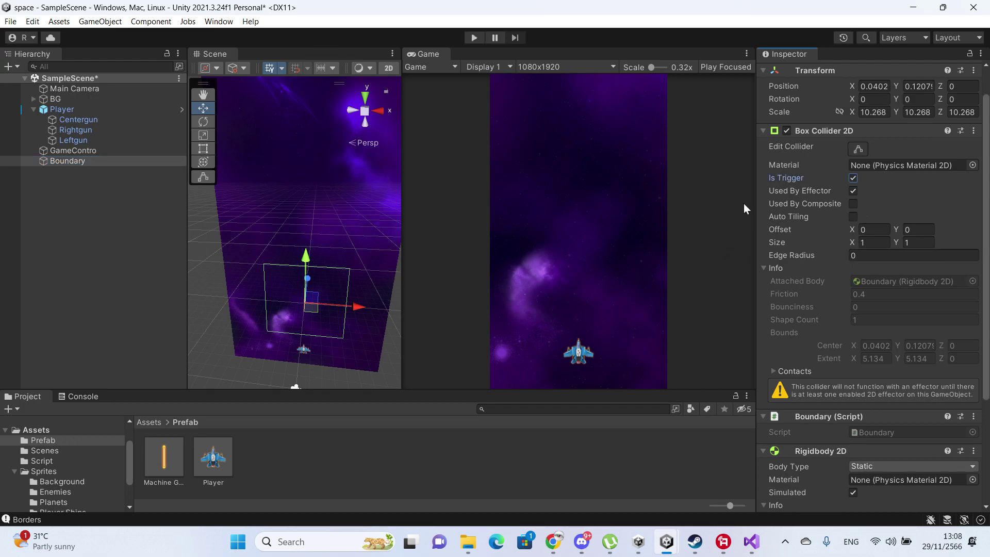
left_click(474, 37)
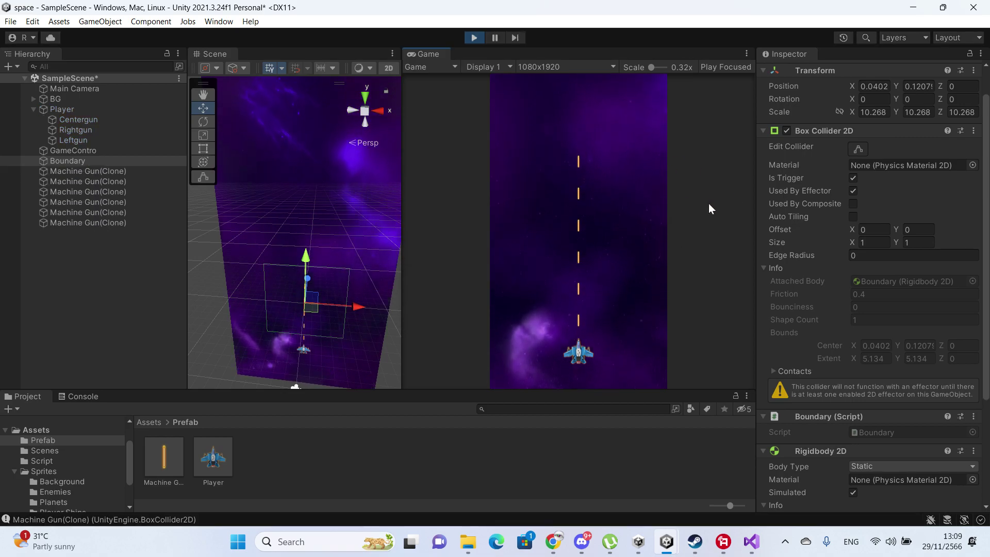
left_click(474, 37)
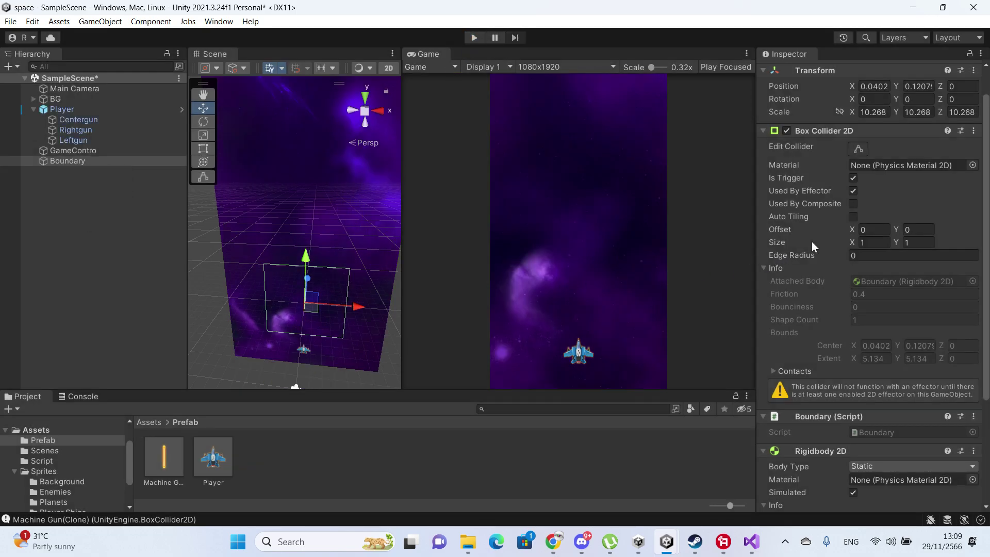
- Check the Main Camera's frame in flat 2D view and frame the Boundary
left_click(858, 149)
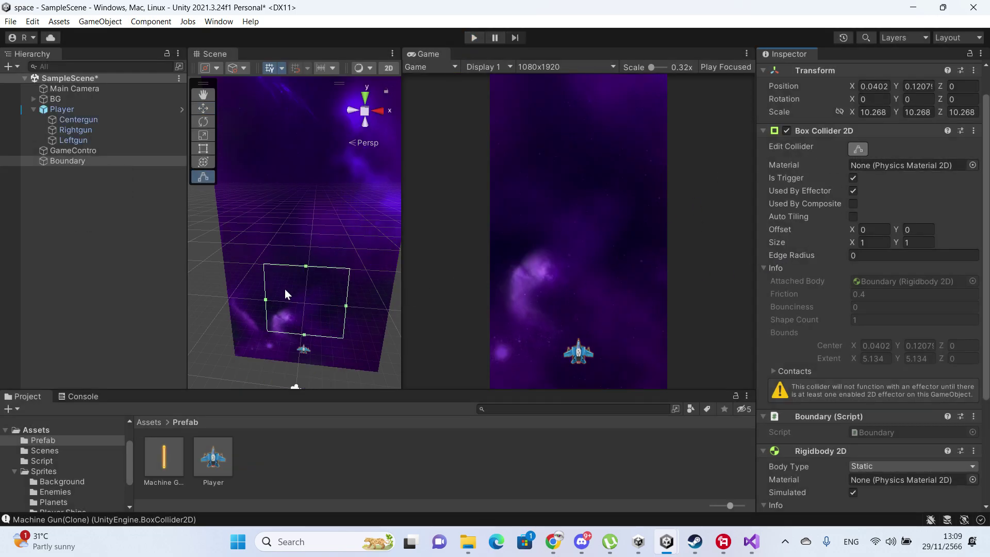
middle_click_drag(285, 288, 329, 259)
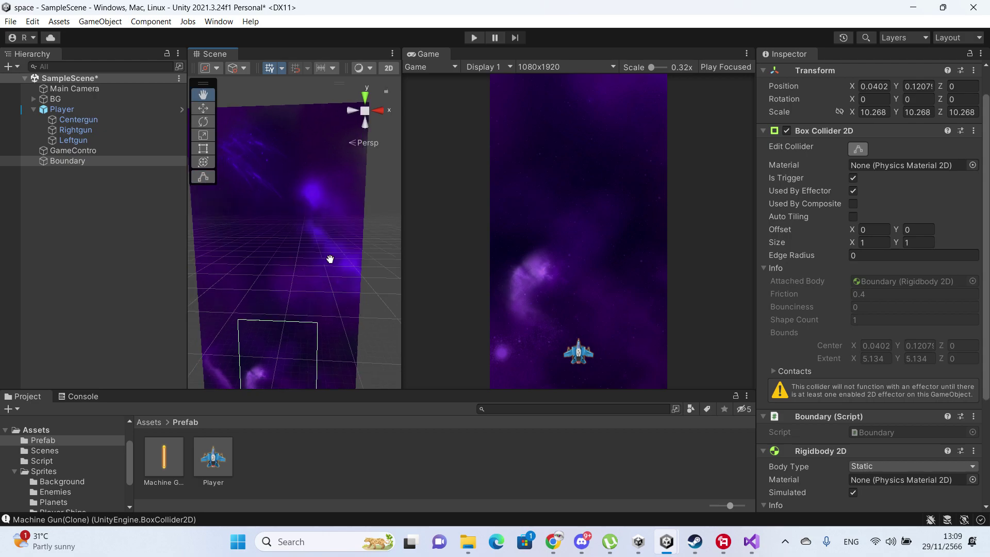
left_click(103, 89)
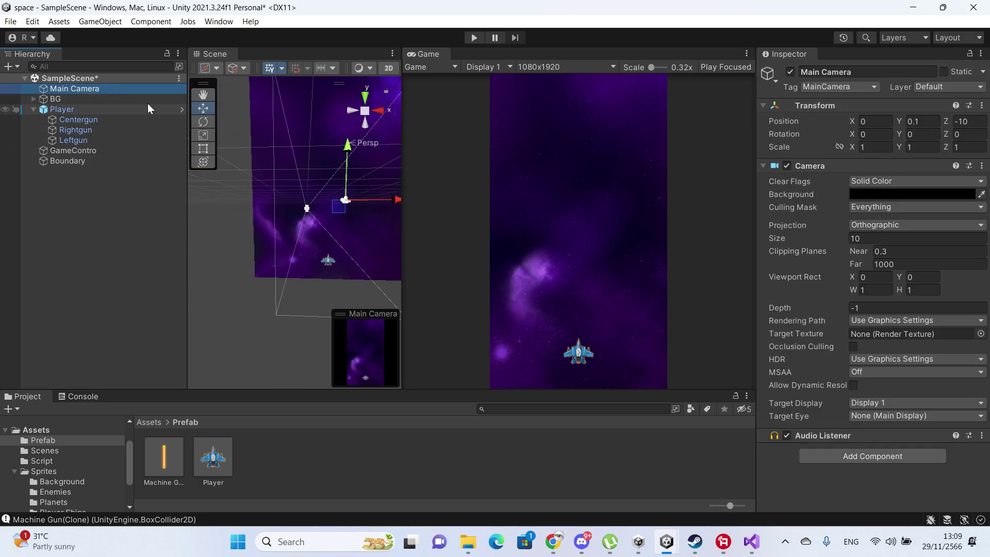
left_click_drag(287, 175, 326, 191, "alt")
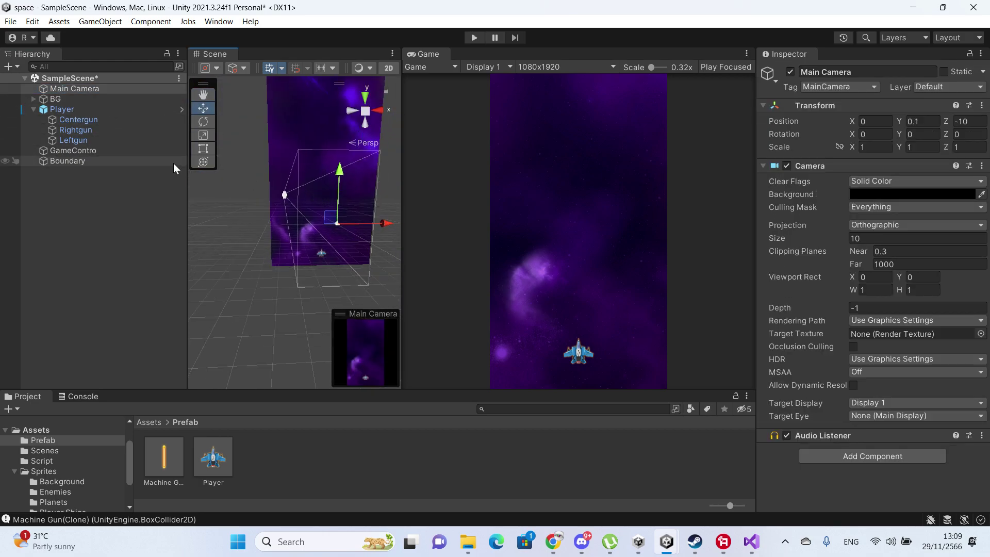
left_click(389, 68)
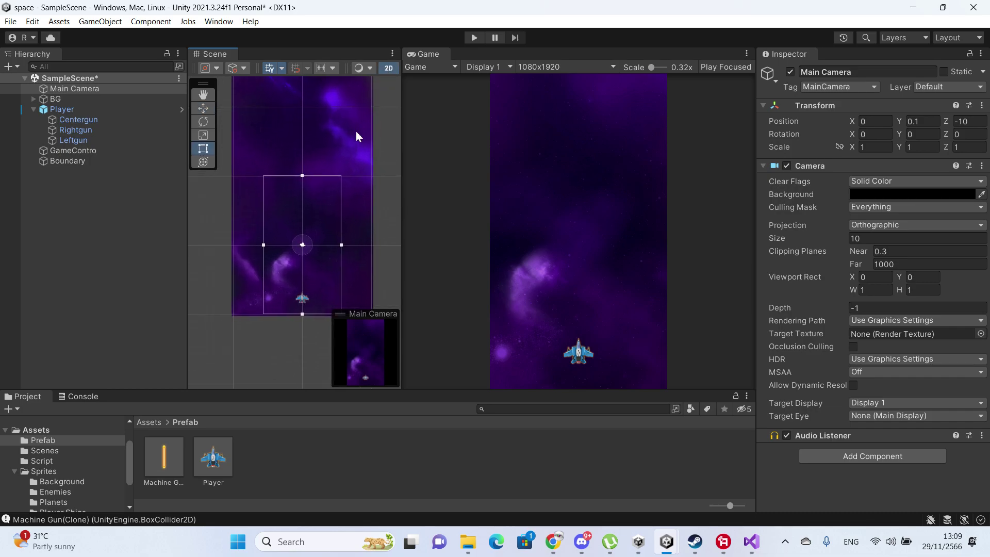
left_click(100, 160)
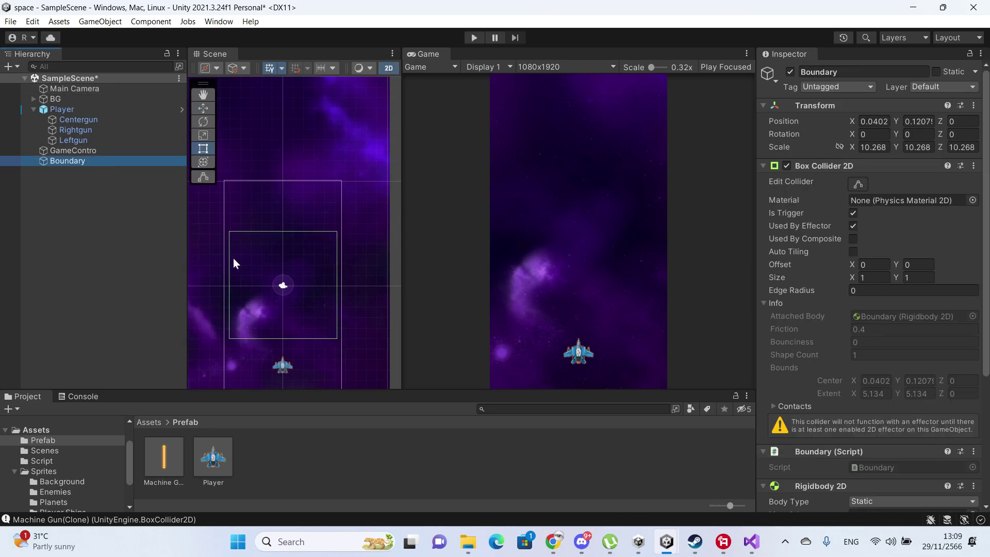
key("f")
- Drag the Boundary collider's edges out to the screen edges, then start the game
left_click(856, 183)
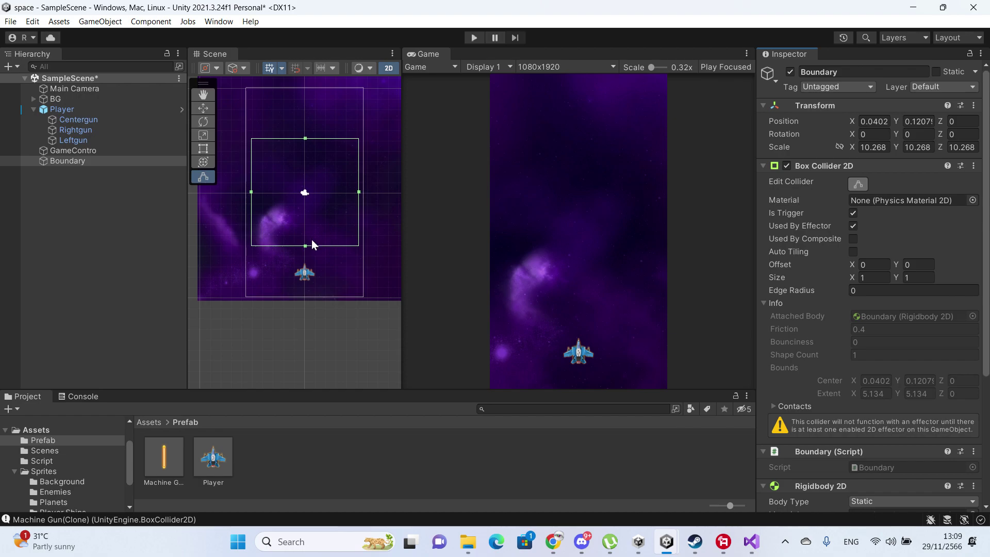
left_click_drag(308, 248, 304, 296)
middle_click_drag(304, 296, 307, 376)
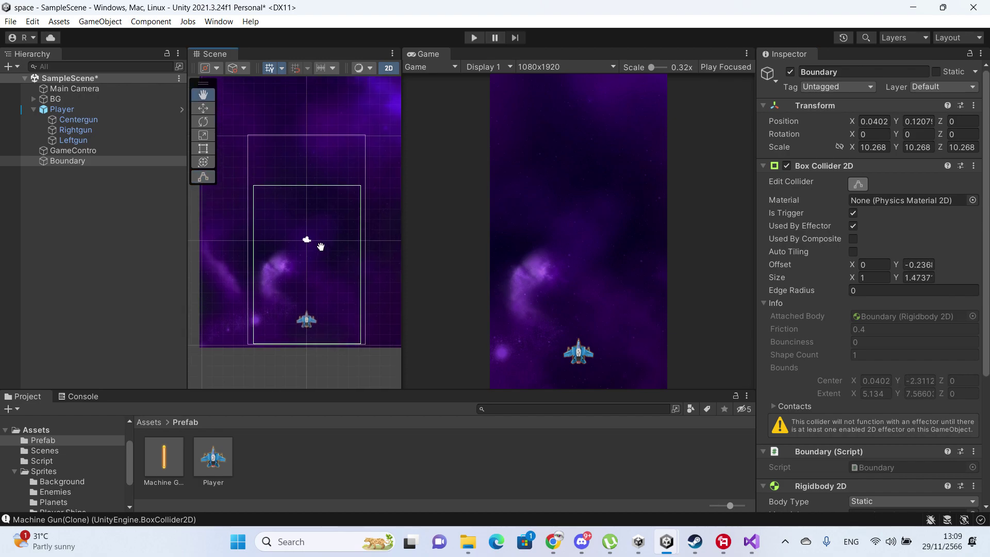
left_click_drag(306, 219, 312, 166)
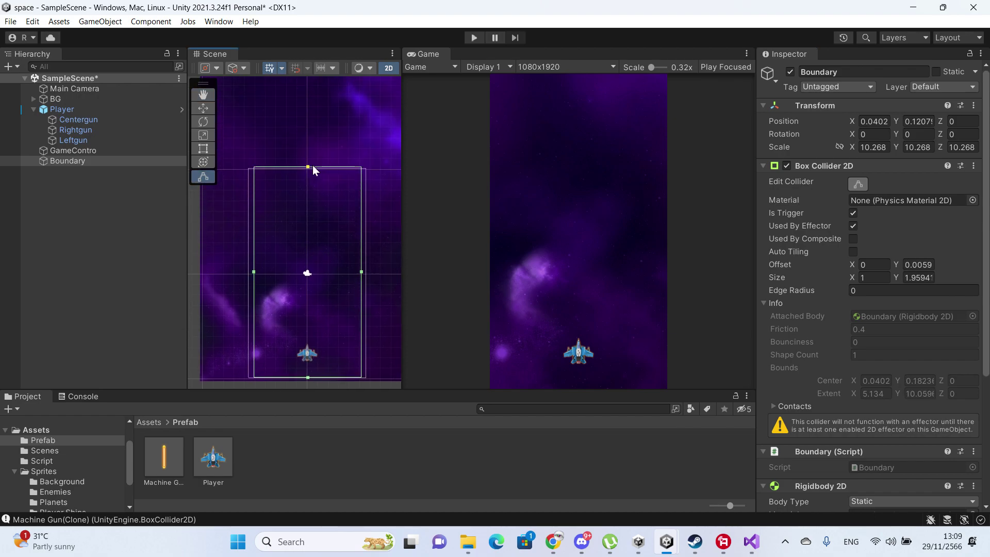
left_click_drag(253, 271, 243, 271)
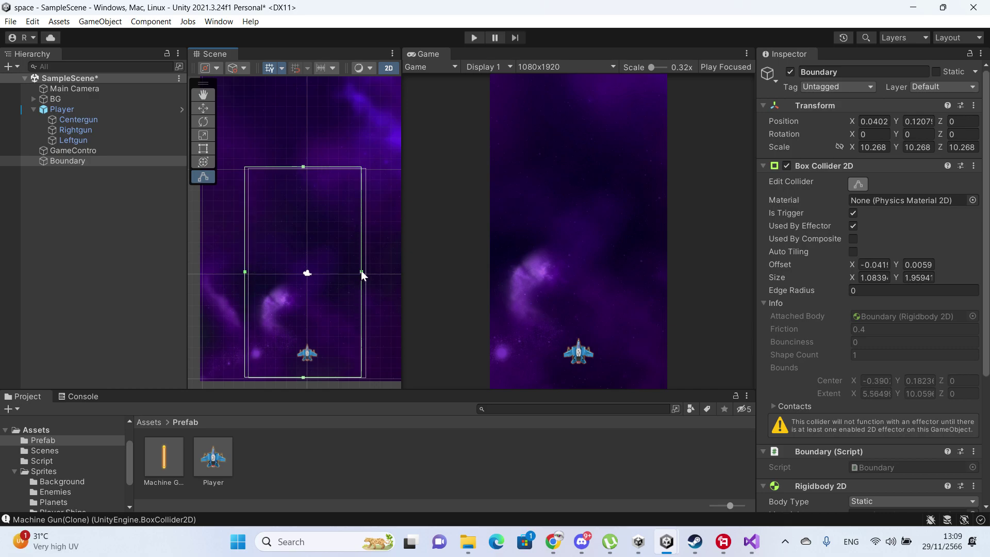
left_click_drag(361, 274, 369, 272)
middle_click_drag(369, 272, 319, 239)
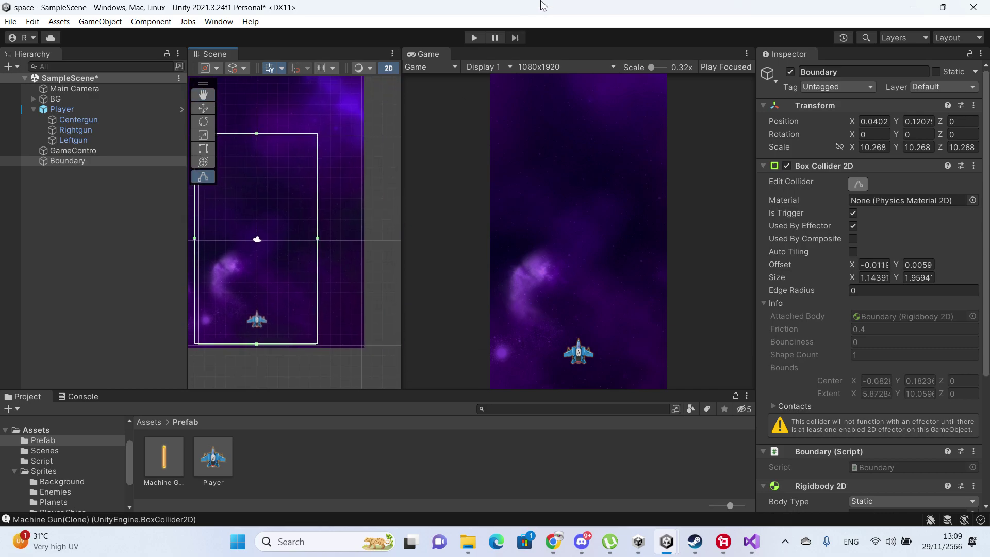
left_click(470, 37)
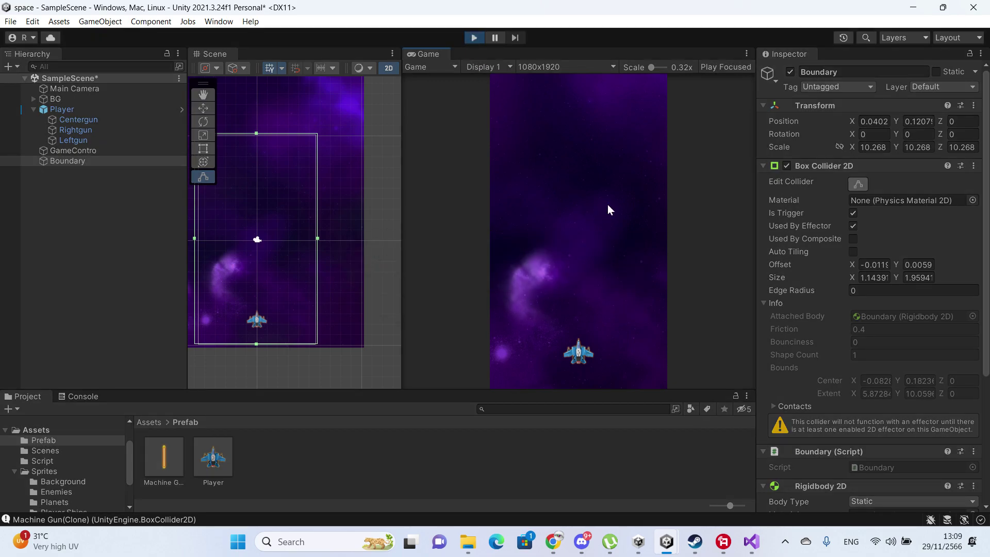
- Steer the firing ship up, left and around the Game view, then stop the run
mouse_move(605, 205)
left_mouse_down()
mouse_move(617, 186)
mouse_move(605, 294)
mouse_move(559, 277)
mouse_move(605, 285)
left_mouse_up()
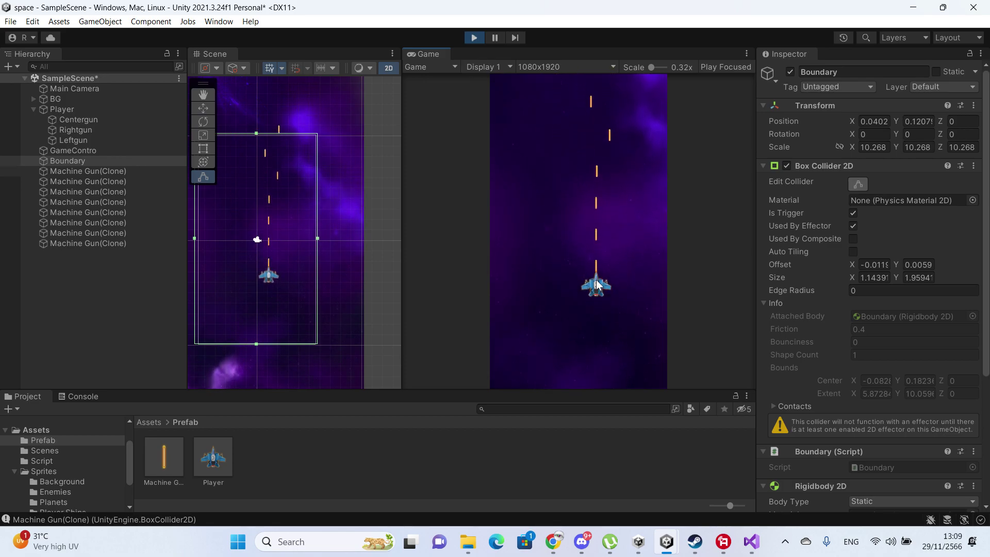
mouse_move(605, 285)
left_mouse_down()
mouse_move(552, 321)
mouse_move(579, 372)
left_mouse_up()
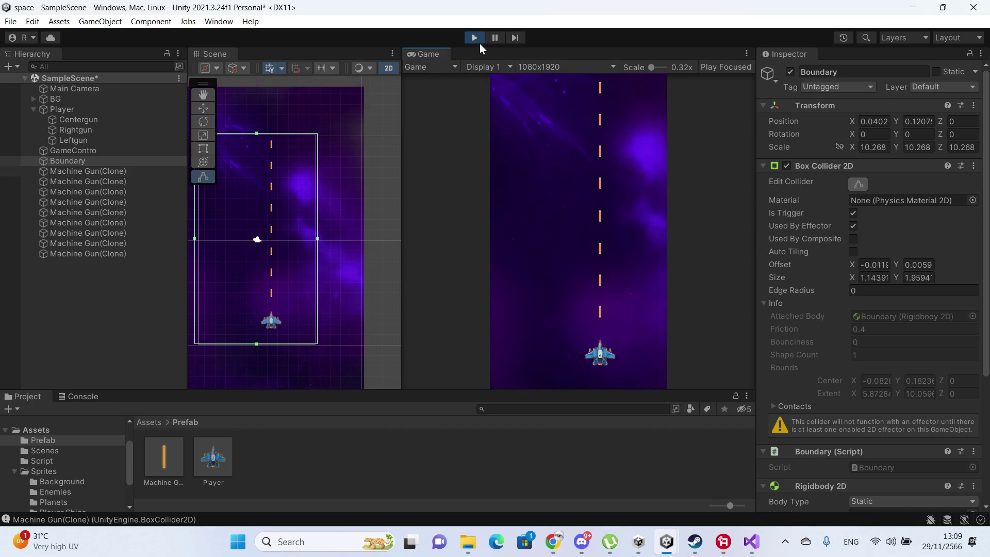
key("Up")
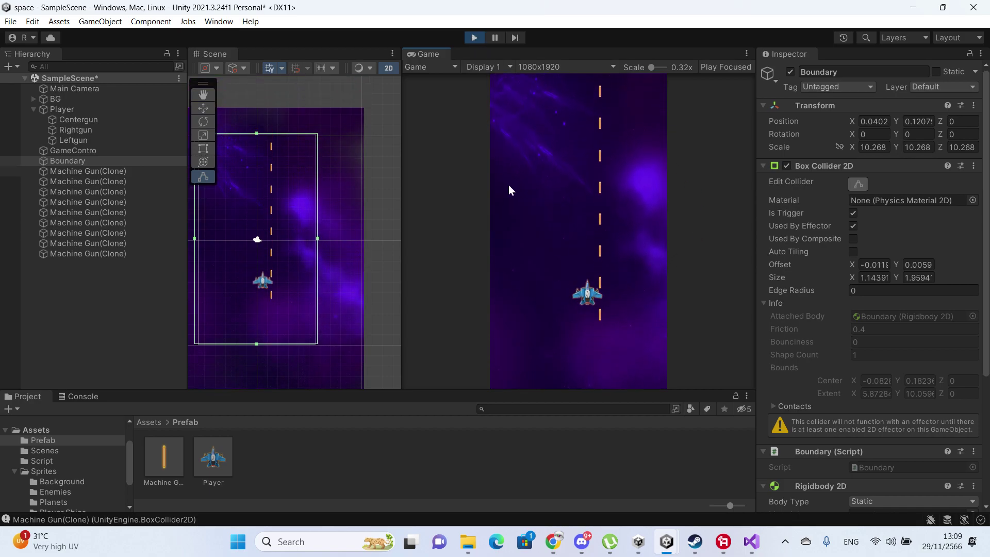
mouse_move(534, 276)
left_mouse_down()
mouse_move(627, 288)
mouse_move(652, 334)
mouse_move(606, 352)
mouse_move(554, 326)
left_mouse_up()
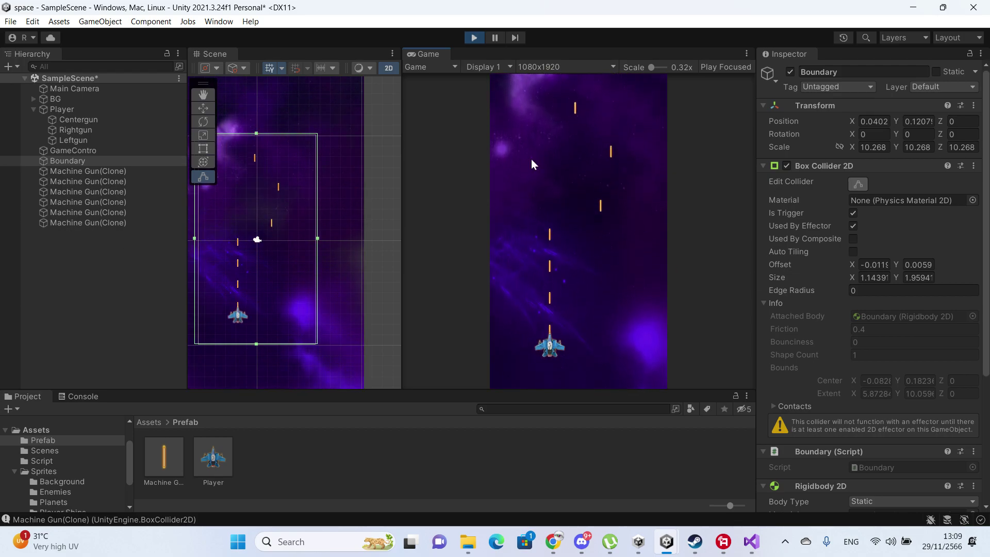
left_click(474, 38)
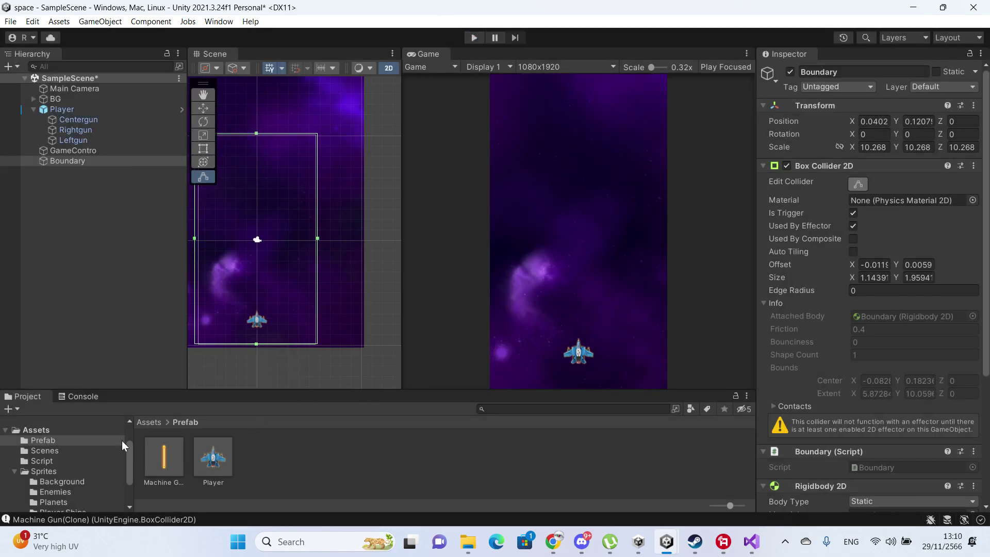
- Drag the Enemy_01 sprite from Sprites > Enemies into the scene and switch to the Move tool
scroll(84, 467, "down", 2)
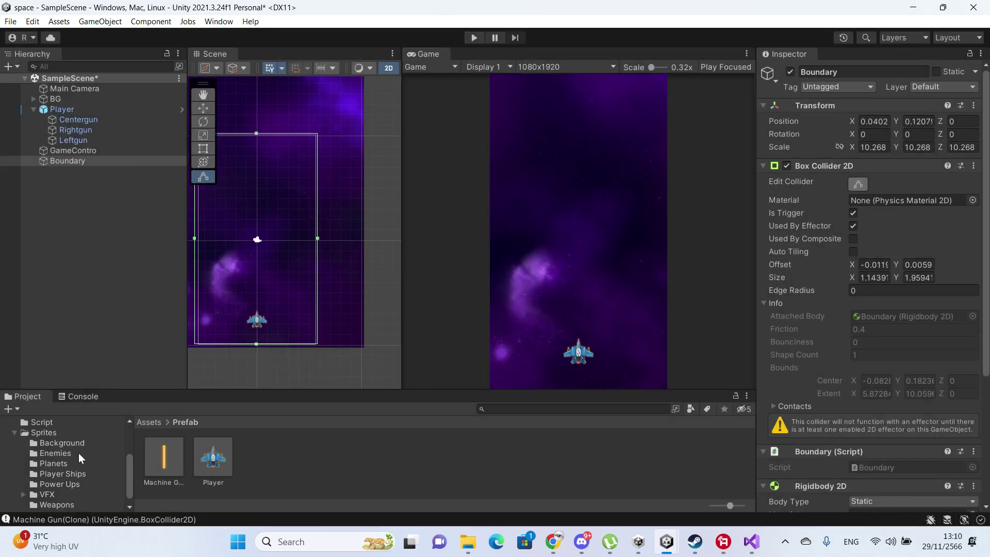
left_click(79, 453)
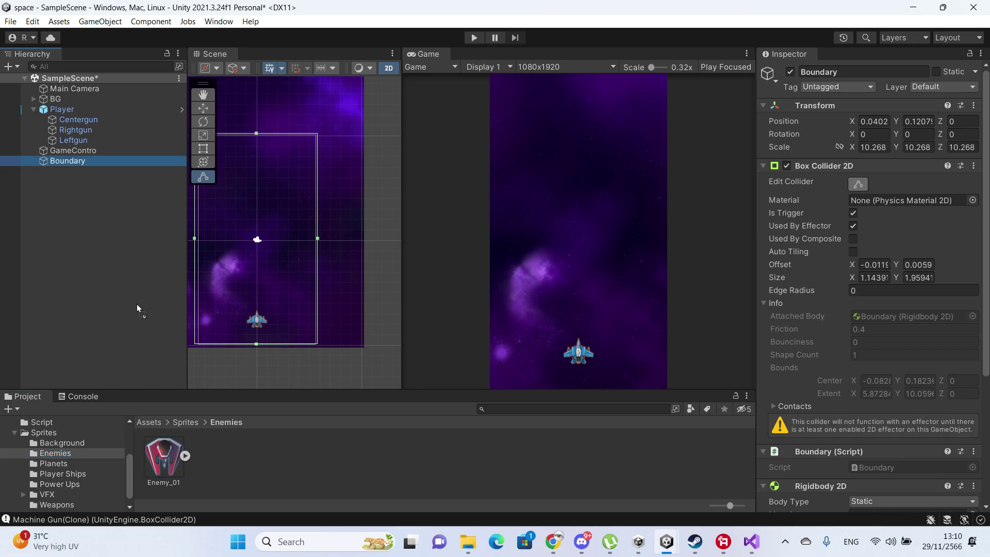
left_click_drag(176, 459, 137, 304)
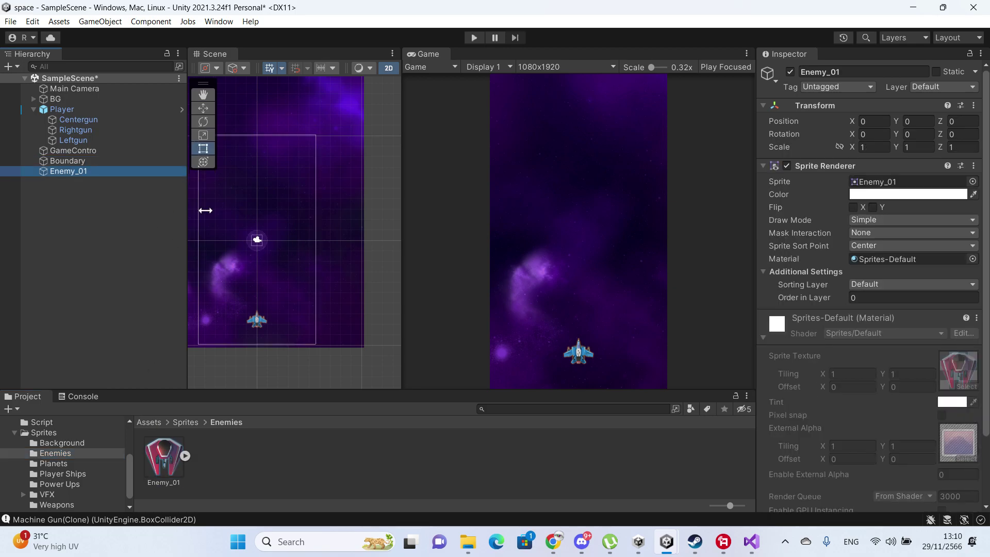
key("e")
key("w")
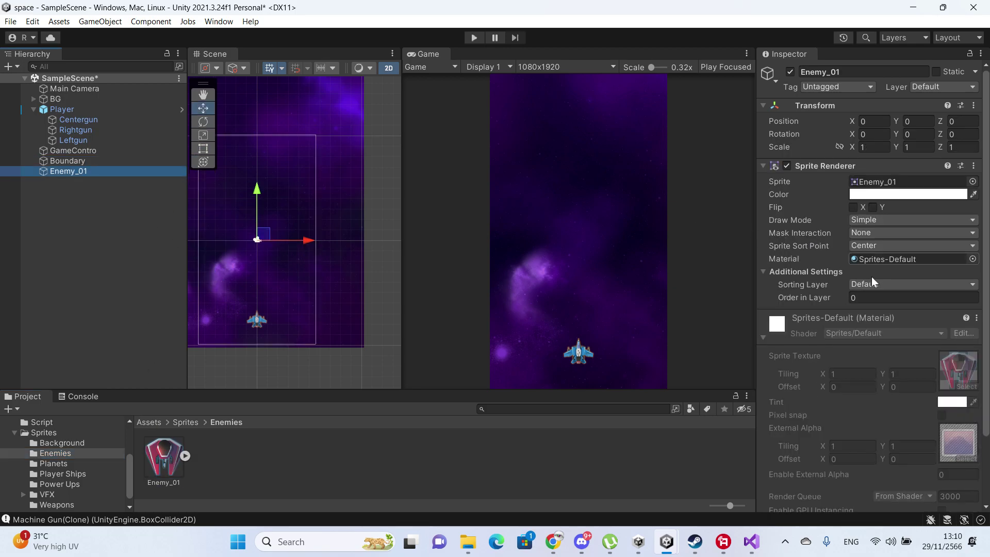
- Add a New Layer 4 sorting layer above Element, then delete it
scroll(891, 243, "down", 3)
left_click(886, 215)
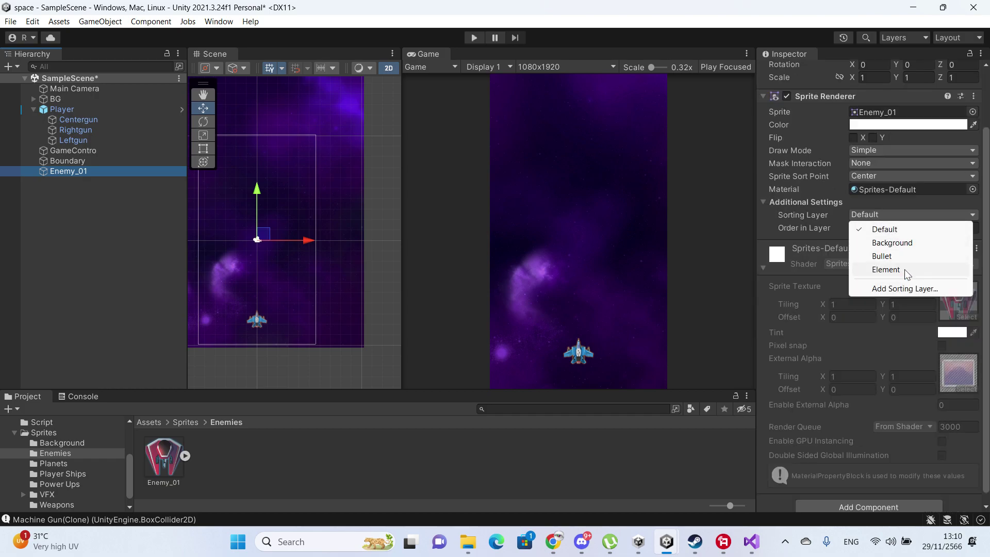
left_click(905, 288)
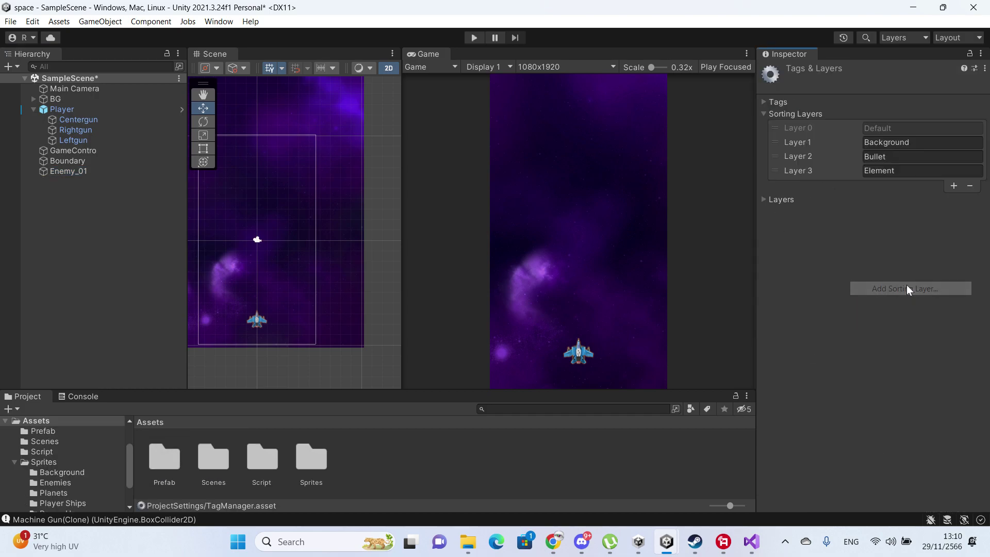
left_click(953, 186)
left_click(938, 184)
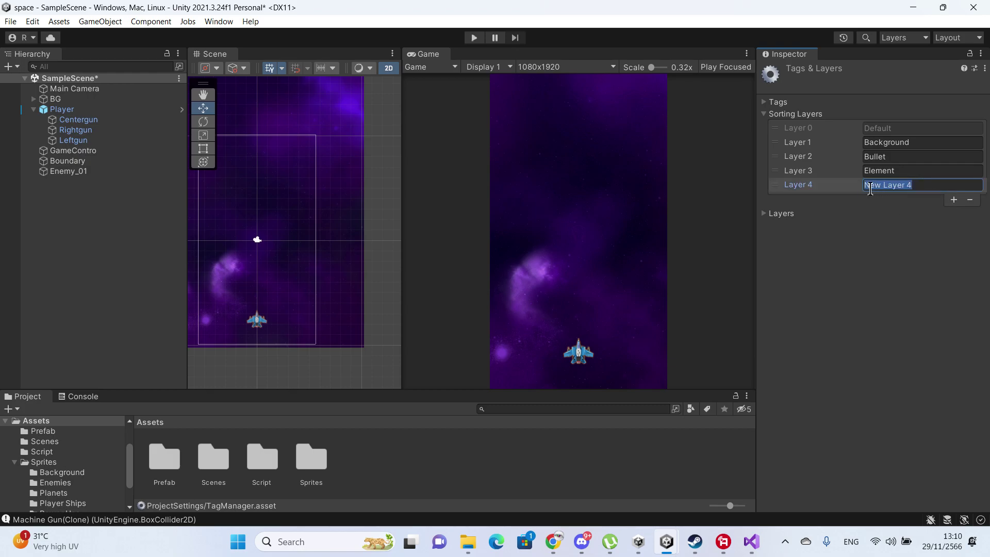
left_click_drag(805, 187, 803, 172)
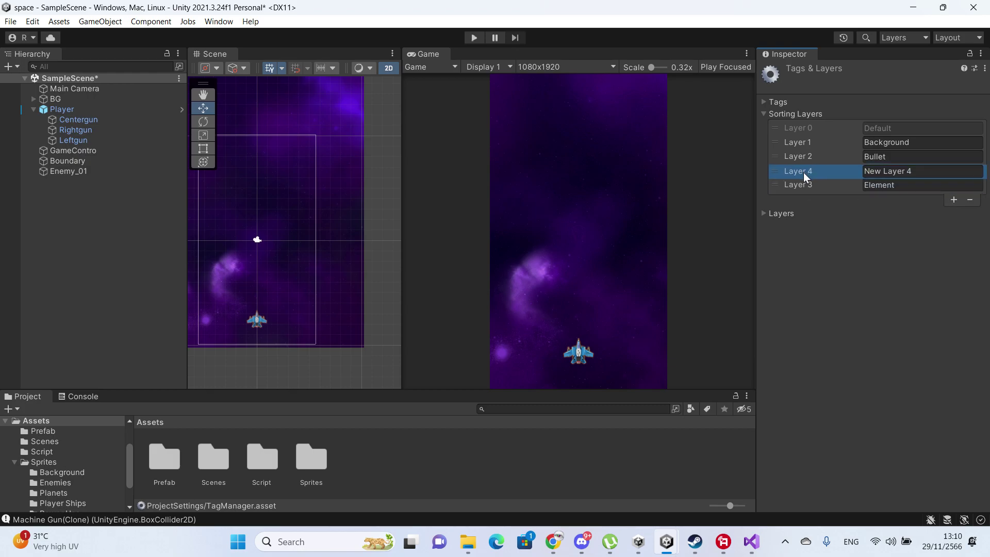
left_click(924, 170)
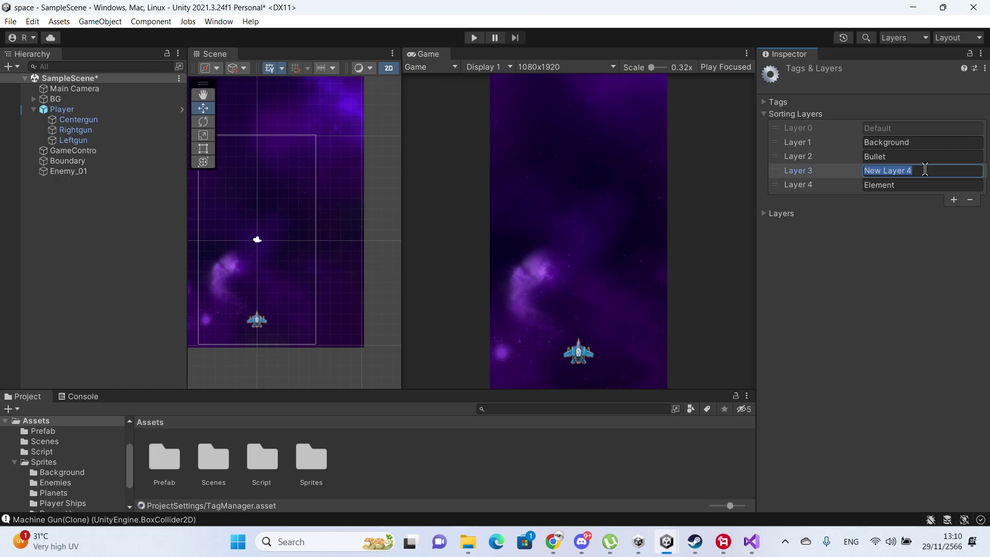
left_click(913, 211)
left_click(825, 171)
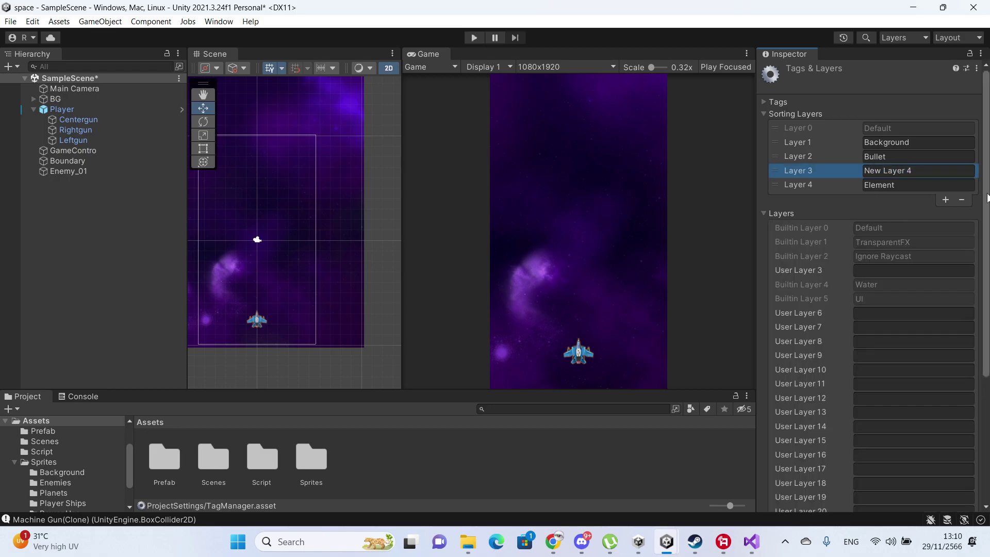
left_click(961, 201)
- Put Enemy_01 on the Element sorting layer with order 0 and move it up to Y 6.34
left_click(88, 170)
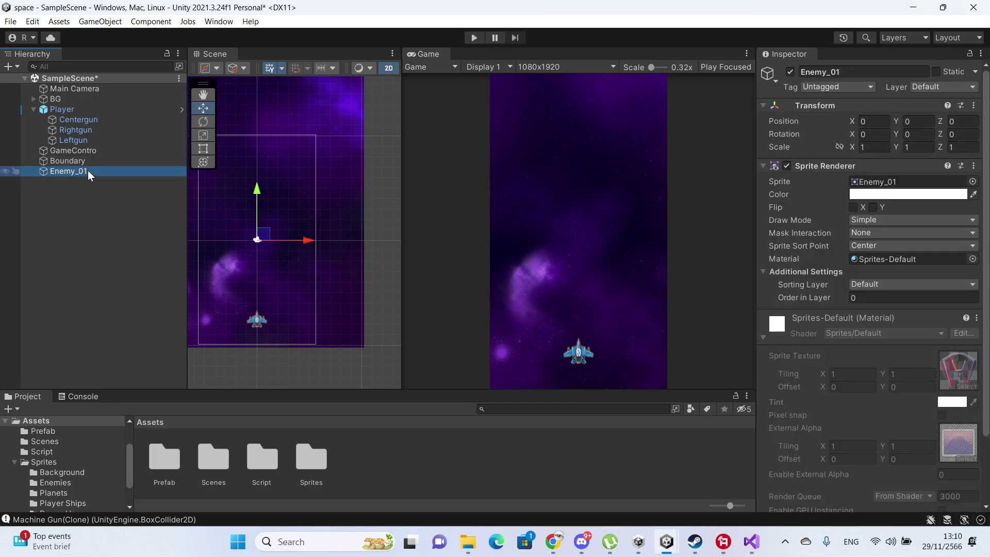
left_click(883, 285)
left_click(884, 338)
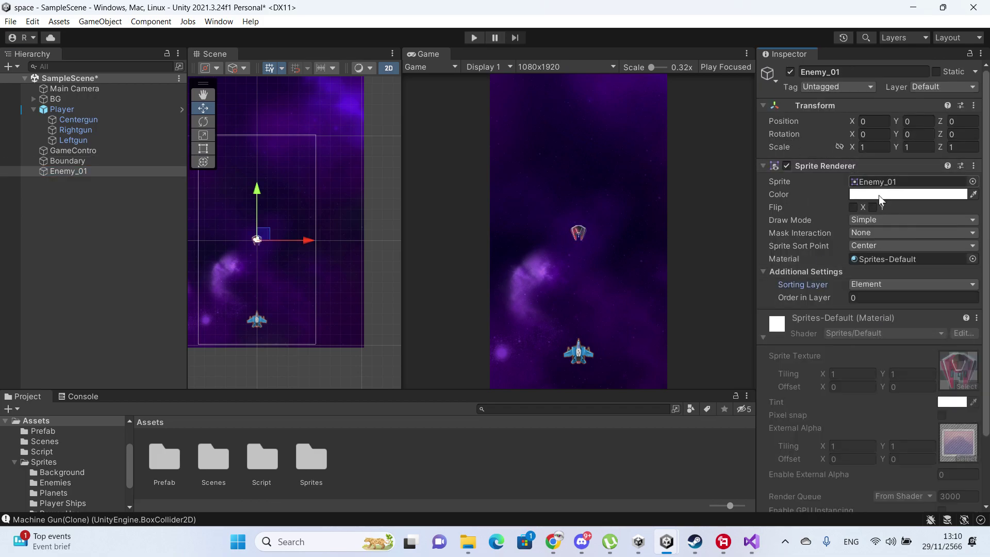
left_click(854, 298)
key("Return")
left_click_drag(256, 205, 257, 138)
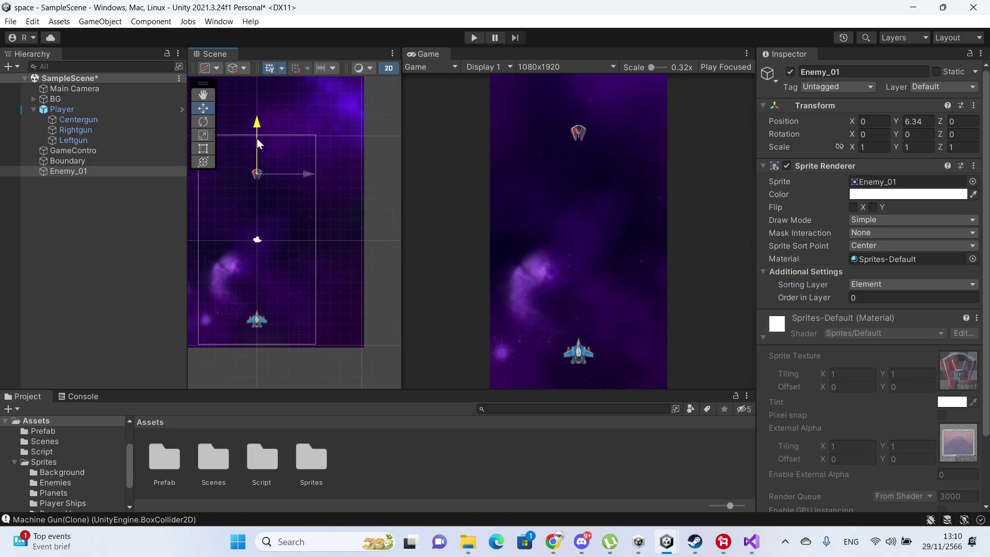
- Scale Enemy_01 uniformly to 1.5 on X, Y and Z
key("e")
key("r")
left_click_drag(259, 173, 303, 178)
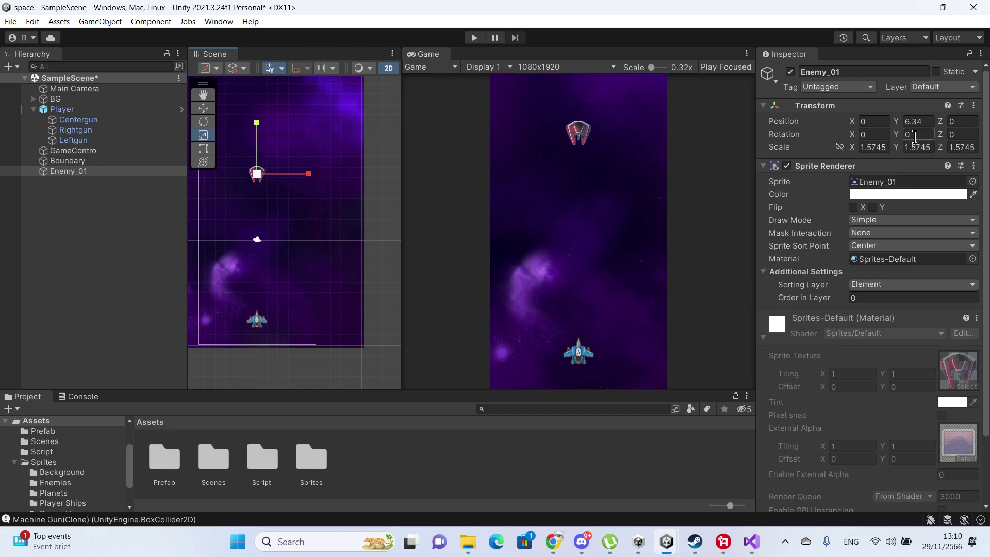
left_click(887, 148)
type("1.5")
key("Tab")
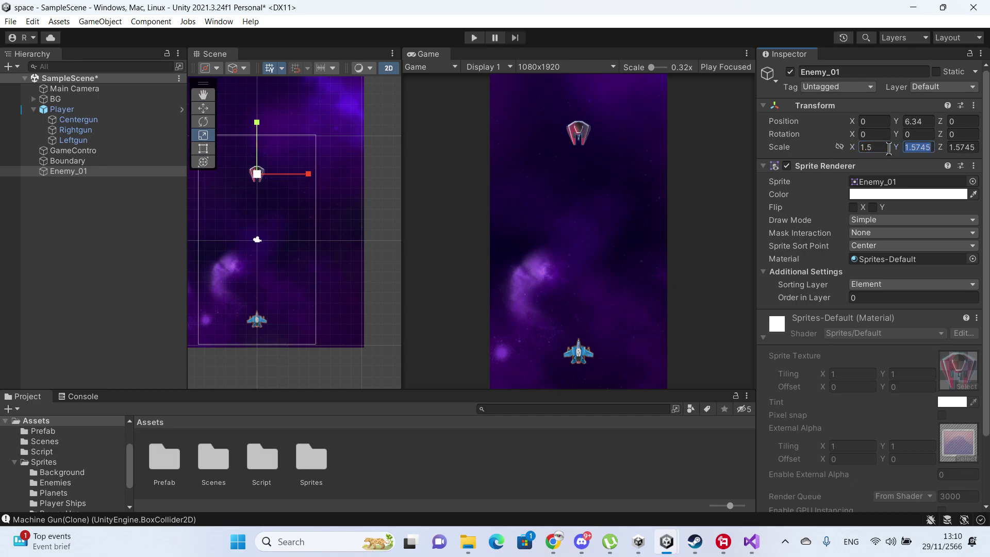
type("1.5")
key("Tab")
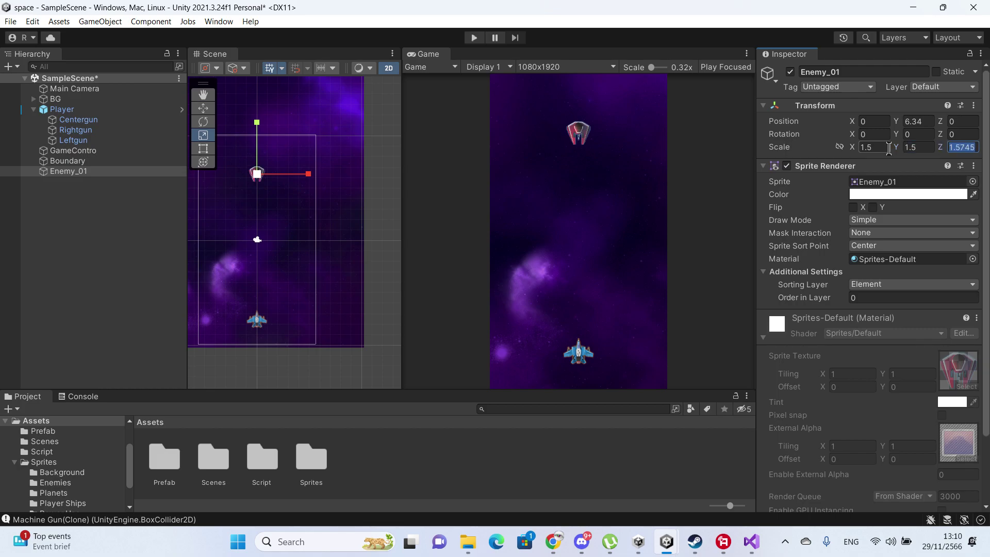
type("1.")
key("Tab")
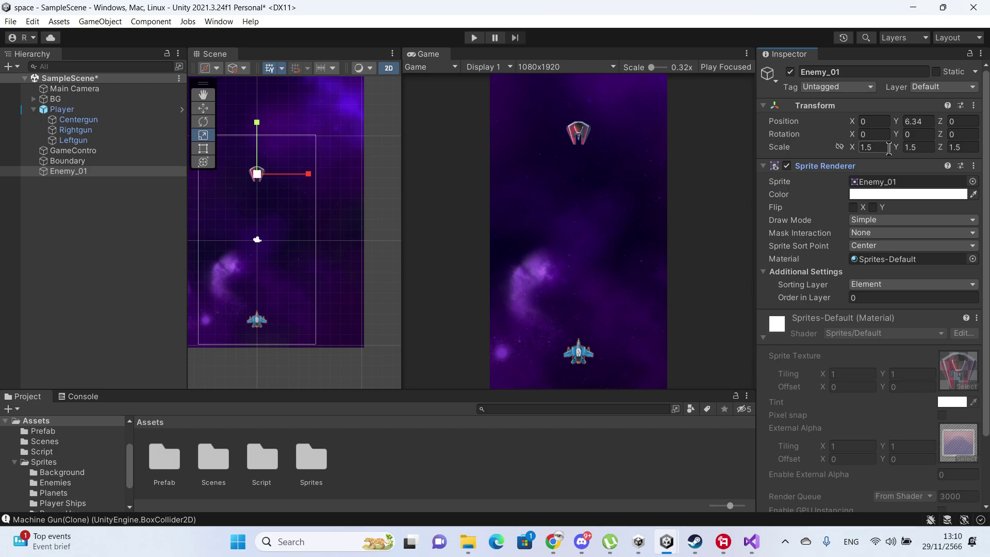
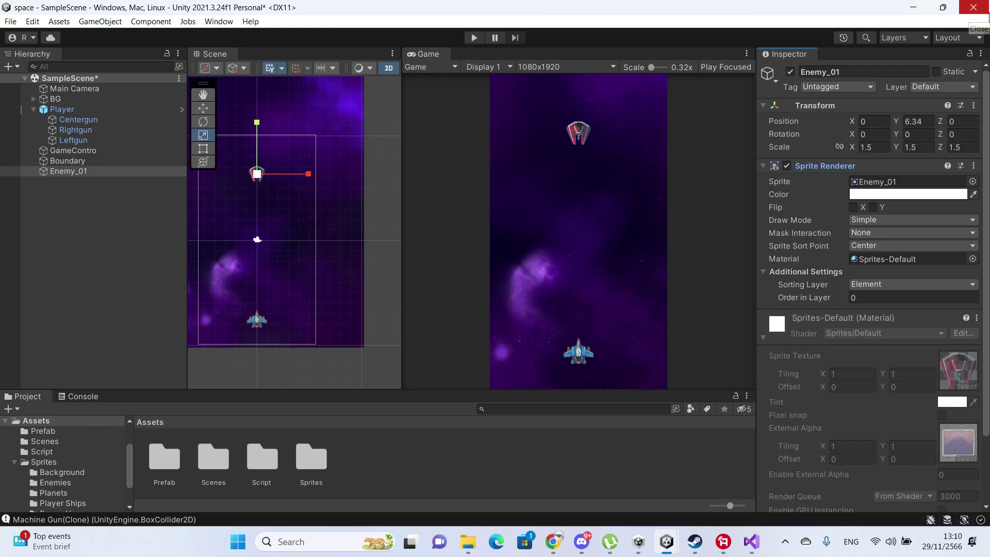
- Add a Box Collider 2D component to Enemy_01 from the Inspector
scroll(908, 255, "down", 3)
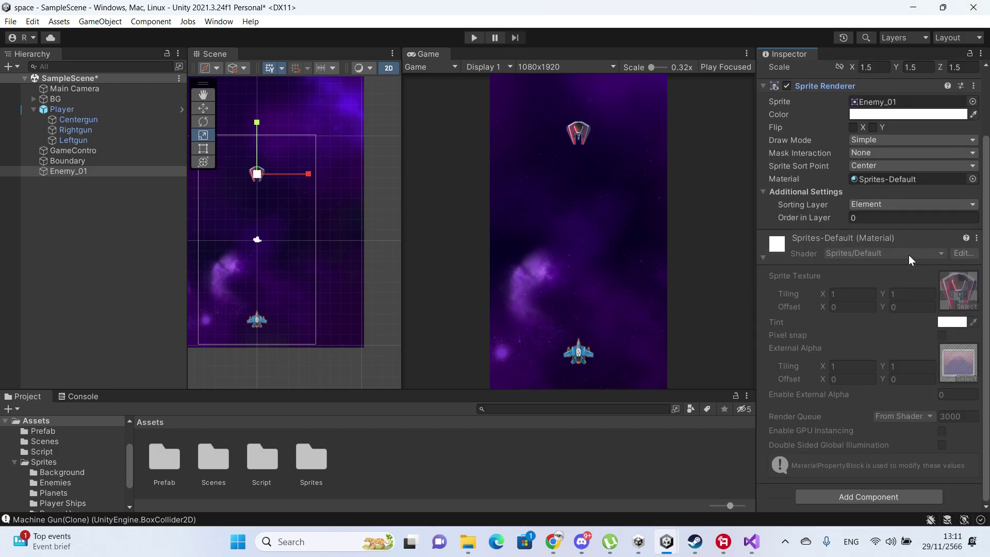
left_click(877, 495)
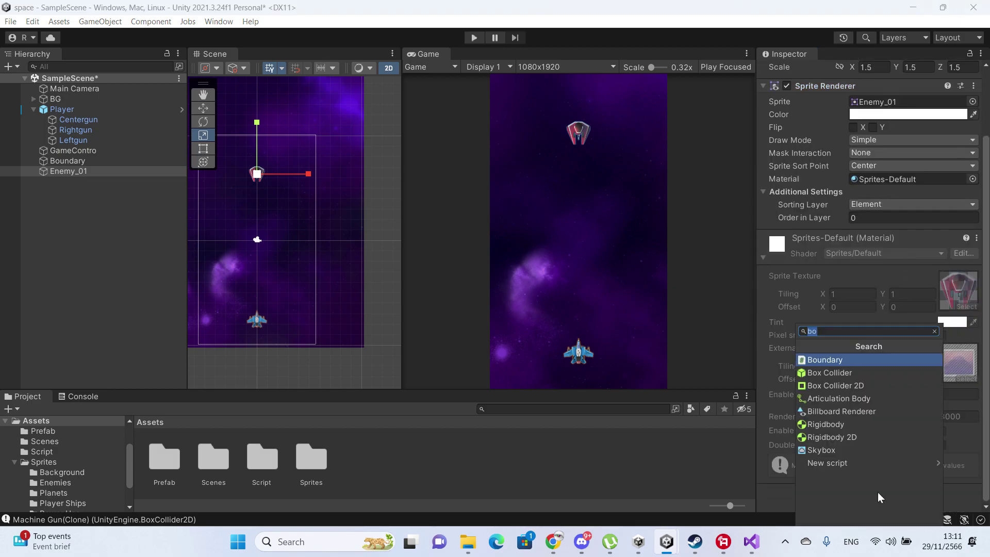
left_click(875, 390)
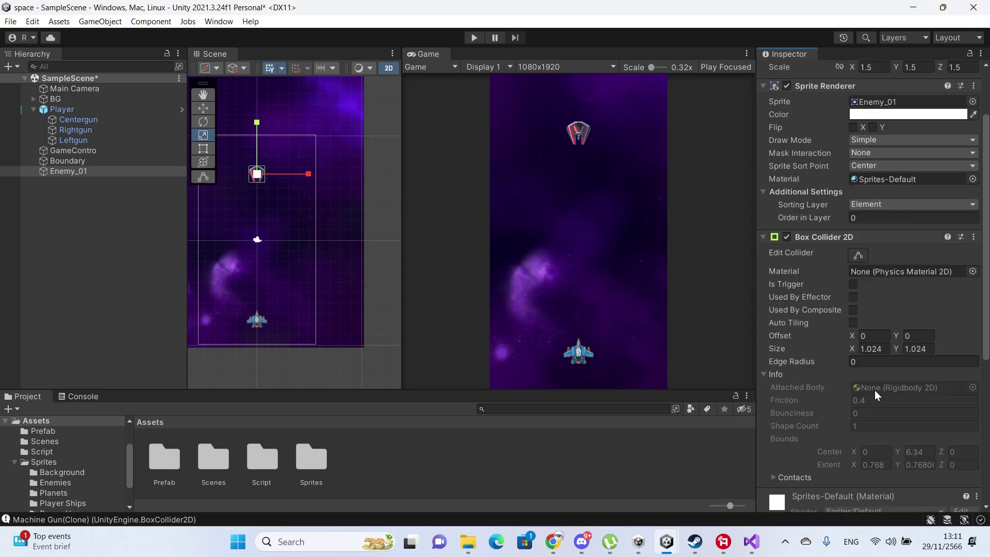
- Pan and zoom the scene view to bring the Enemy_01 ship and its collider closer
scroll(289, 176, "up", 2)
key("q")
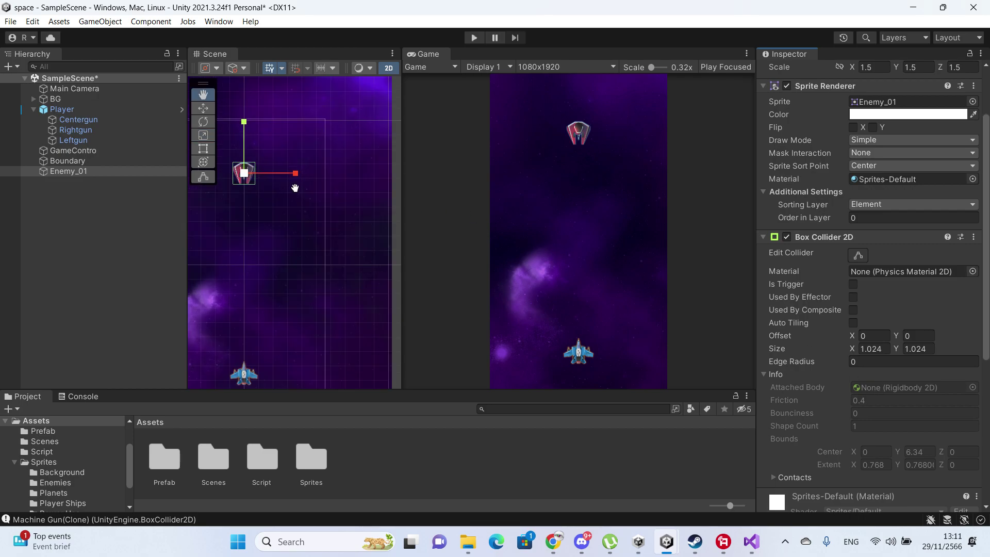
mouse_move(286, 177)
left_mouse_down()
mouse_move(369, 239)
mouse_move(332, 290)
left_mouse_up()
scroll(369, 240, "up", 1)
scroll(333, 265, "up", 1)
key("r")
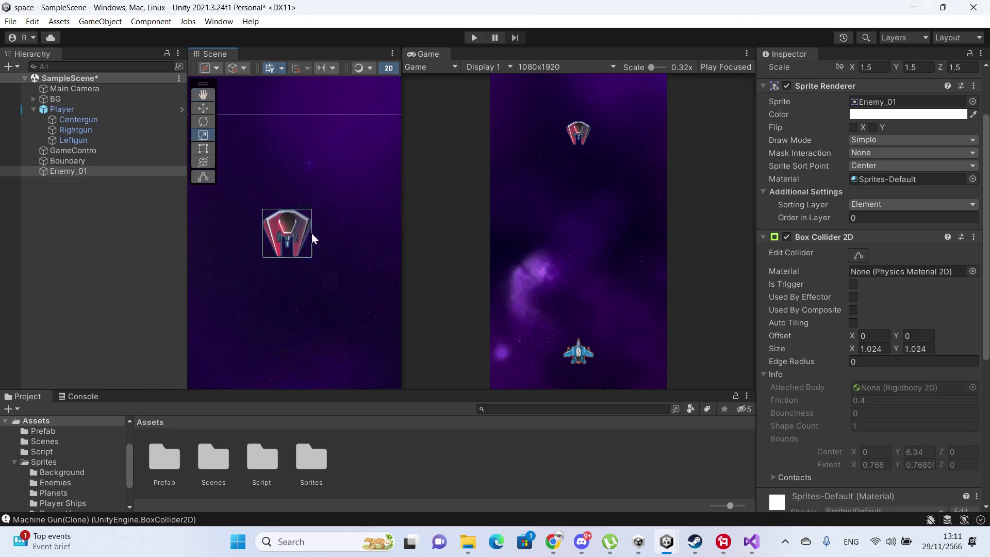
scroll(833, 227, "down", 2)
scroll(832, 232, "down", 2)
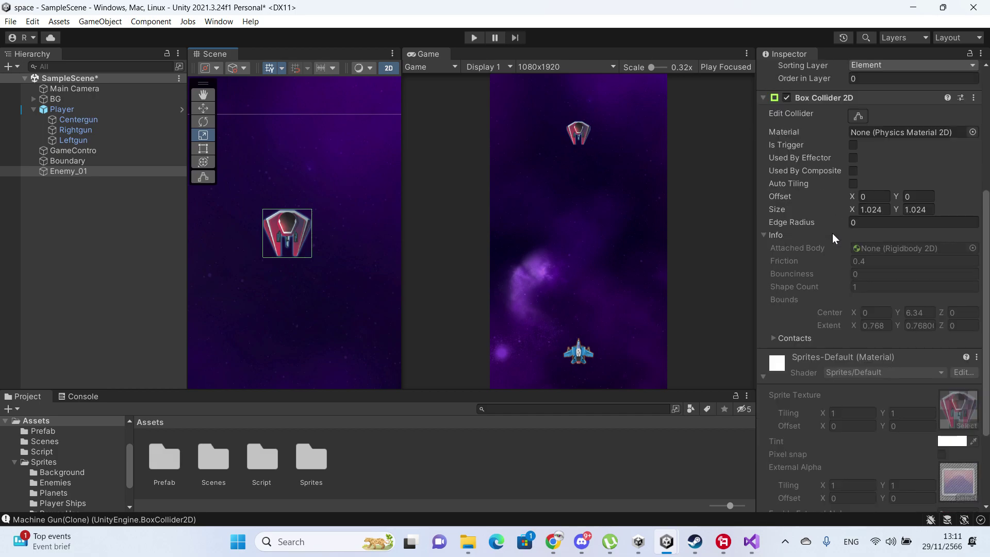
scroll(841, 237, "down", 3)
scroll(878, 231, "up", 7)
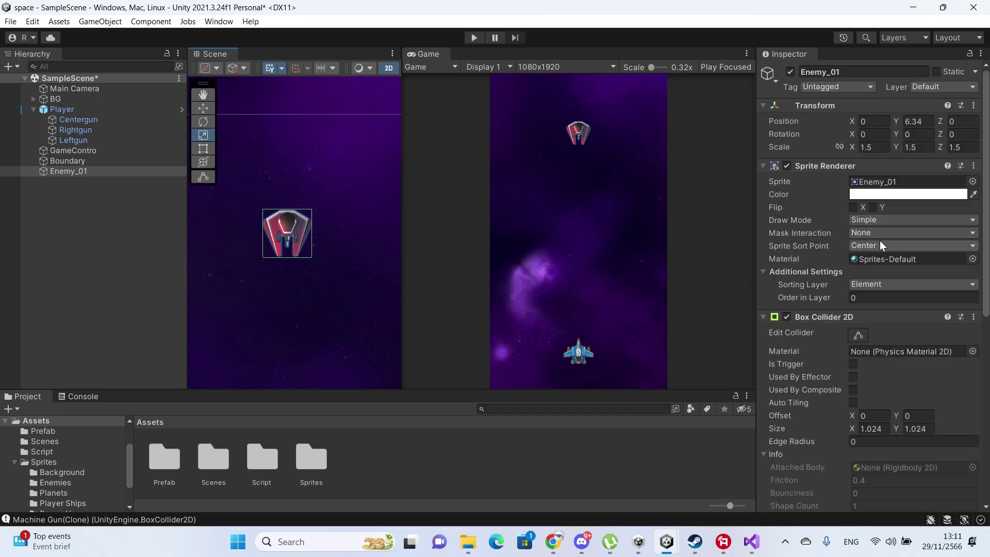
scroll(878, 317, "down", 2)
scroll(878, 316, "down", 5)
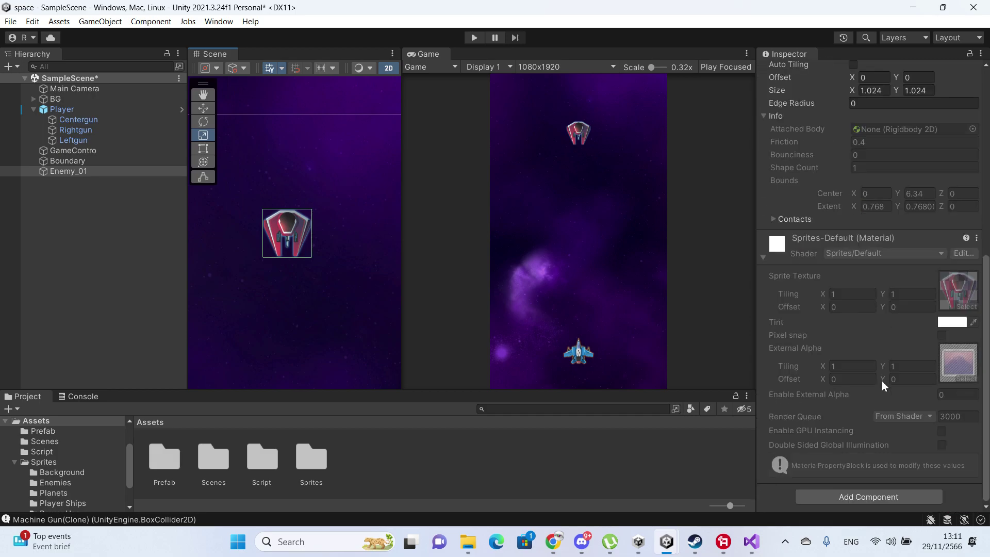
- Add a Rigidbody 2D to Enemy_01 and set its Body Type to Kinematic
left_click(864, 495)
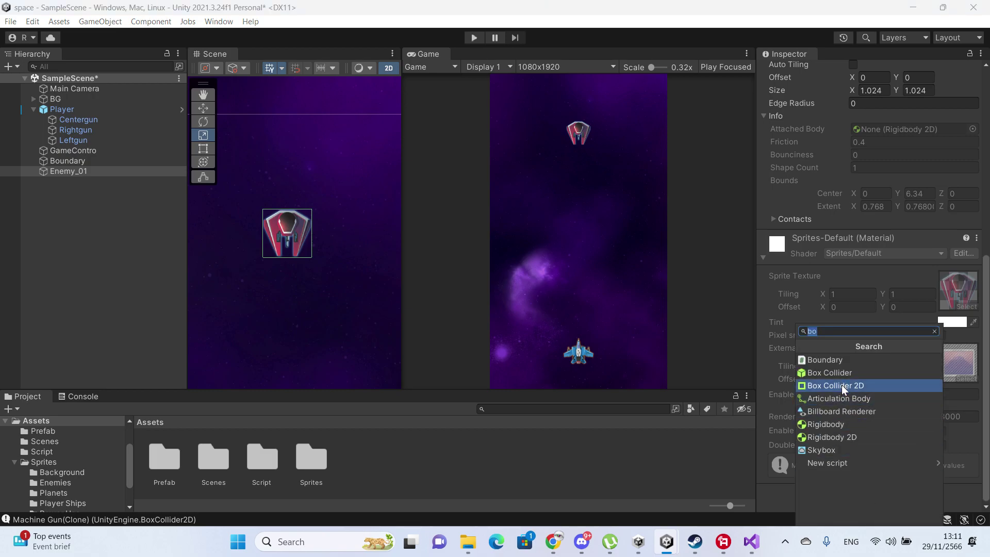
left_click(843, 437)
scroll(853, 237, "down", 3)
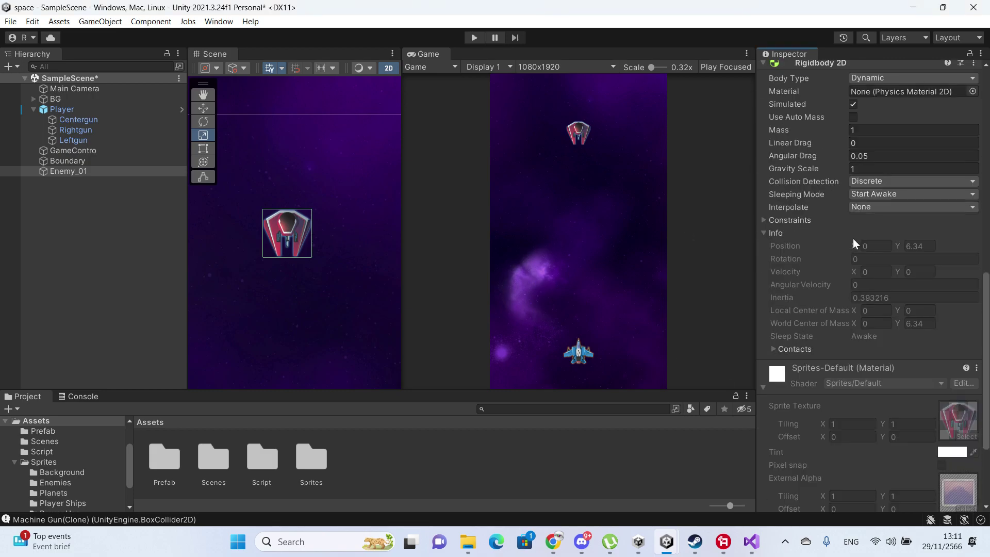
scroll(853, 238, "up", 3)
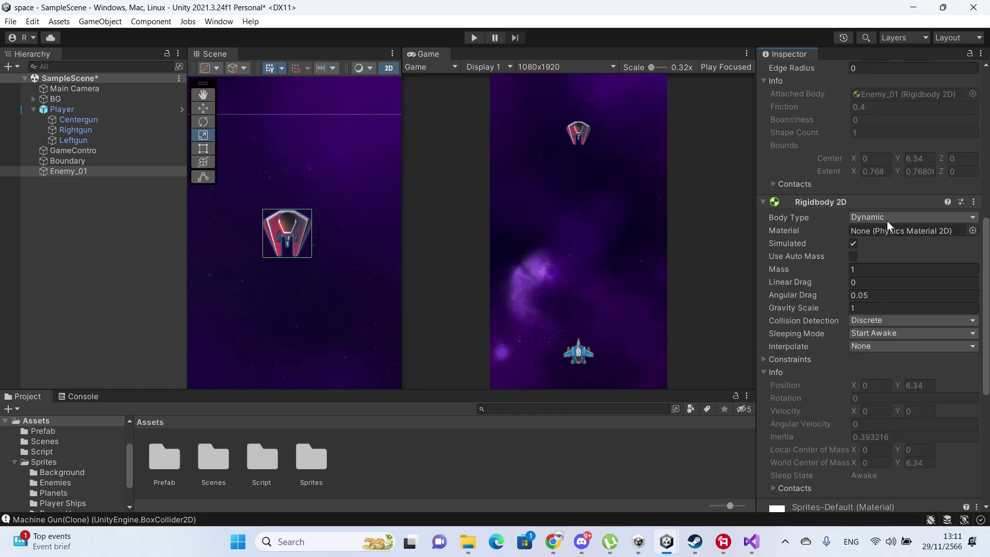
left_click(886, 221)
left_click(887, 242)
scroll(887, 242, "up", 1)
scroll(887, 242, "up", 5)
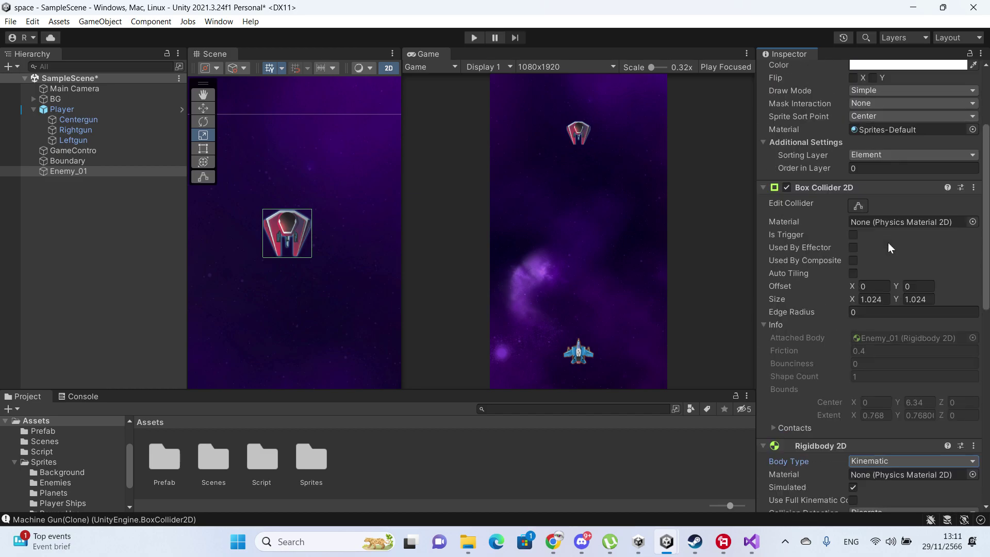
scroll(887, 241, "up", 2)
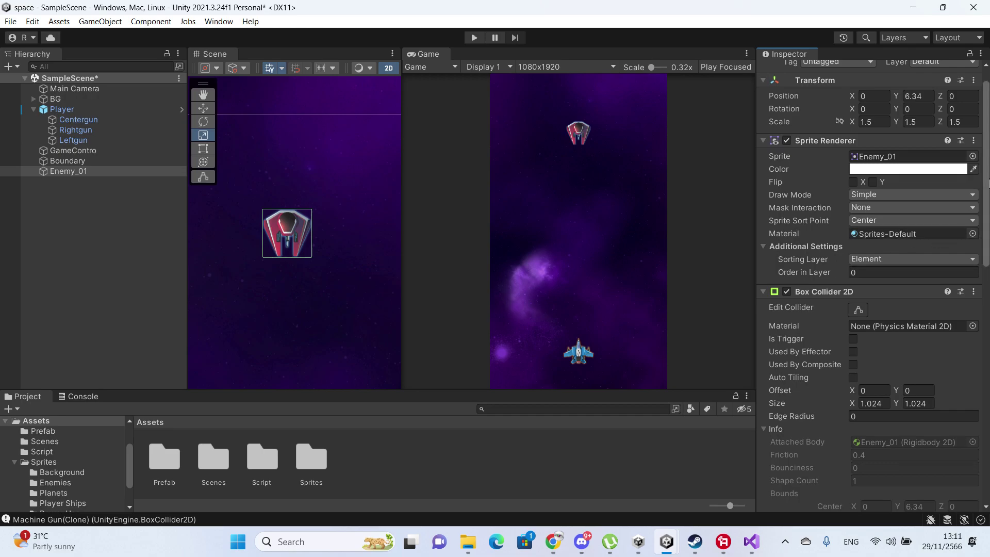
- Create Enemy.cs in the Assets/Script folder and open it in Visual Studio
left_click(44, 451)
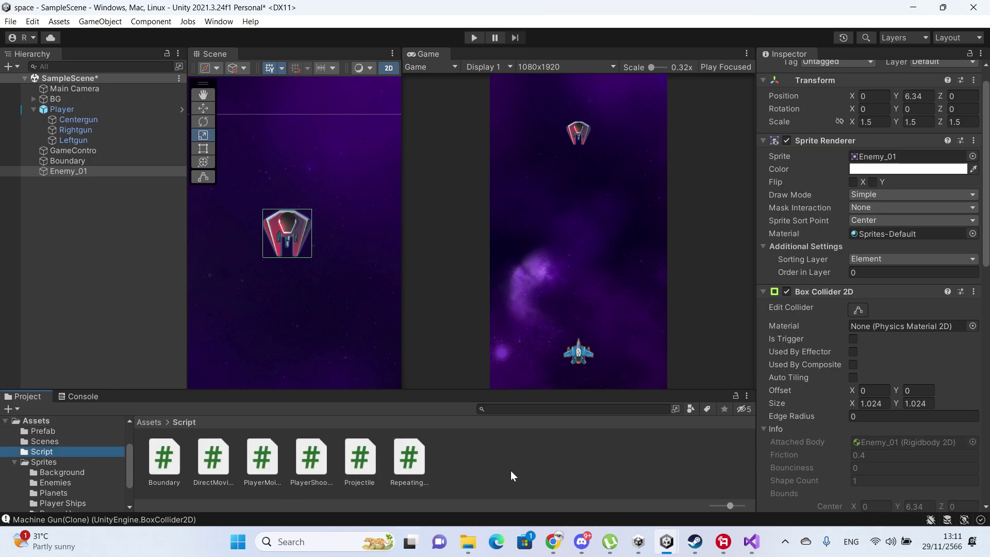
right_click(494, 470)
mouse_move(666, 144)
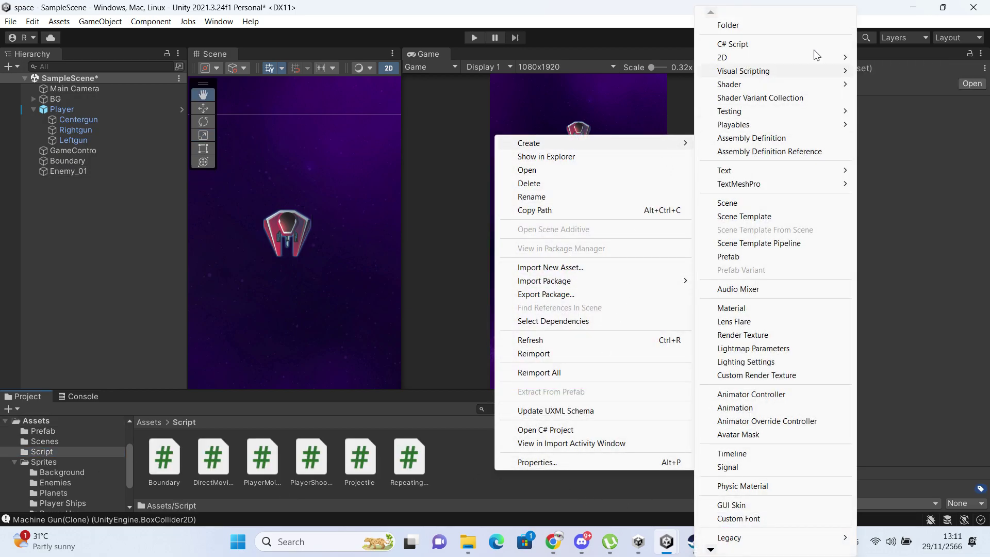
left_click(793, 45)
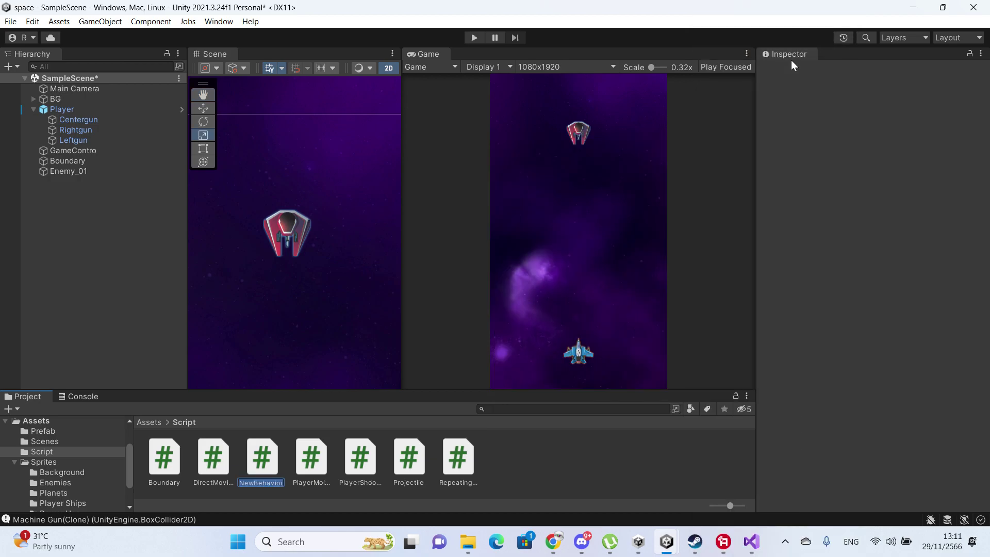
type("Enemy")
key("Return")
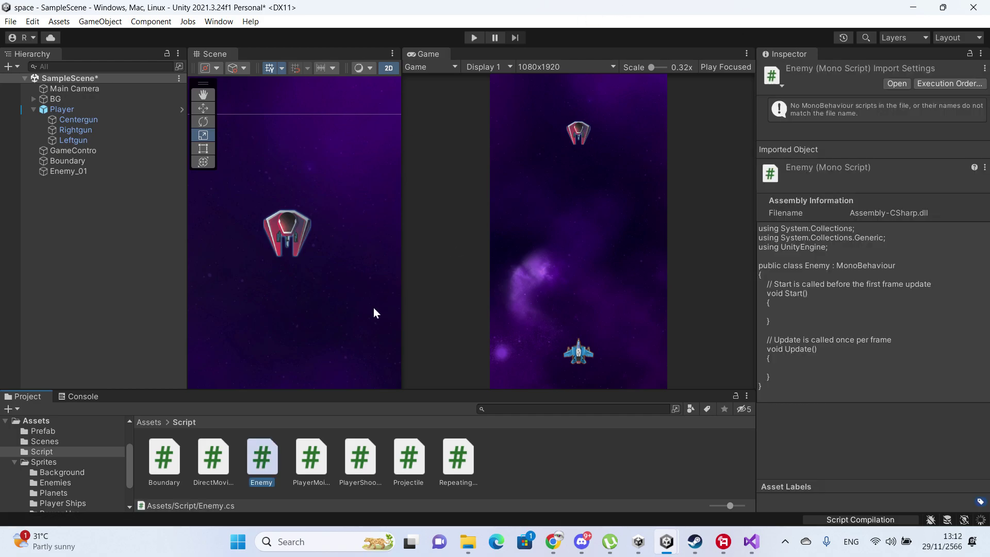
double_click(261, 453)
left_click(372, 191)
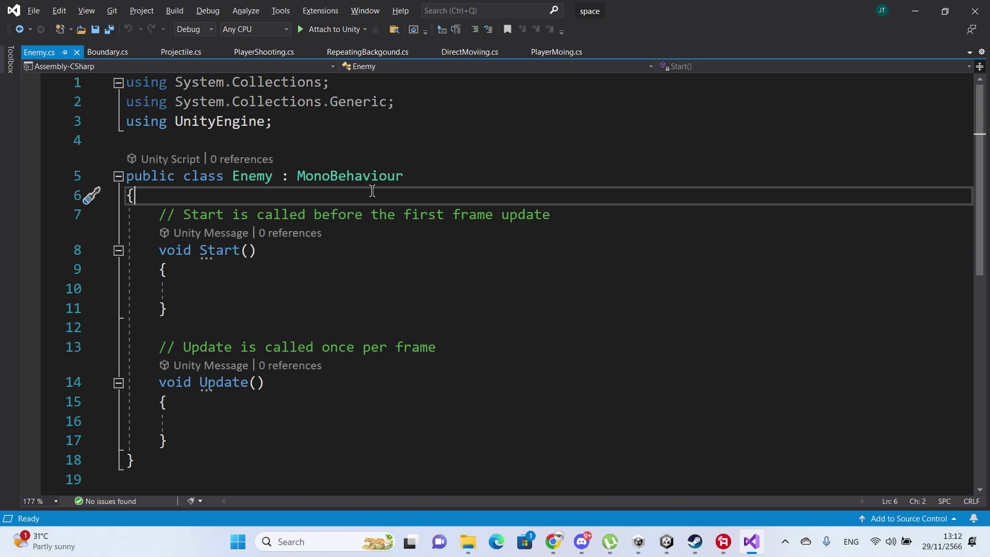
- Declare 'public int Health;' after the Enemy class's opening brace and save
left_click(330, 269)
left_click(164, 192)
key("Return")
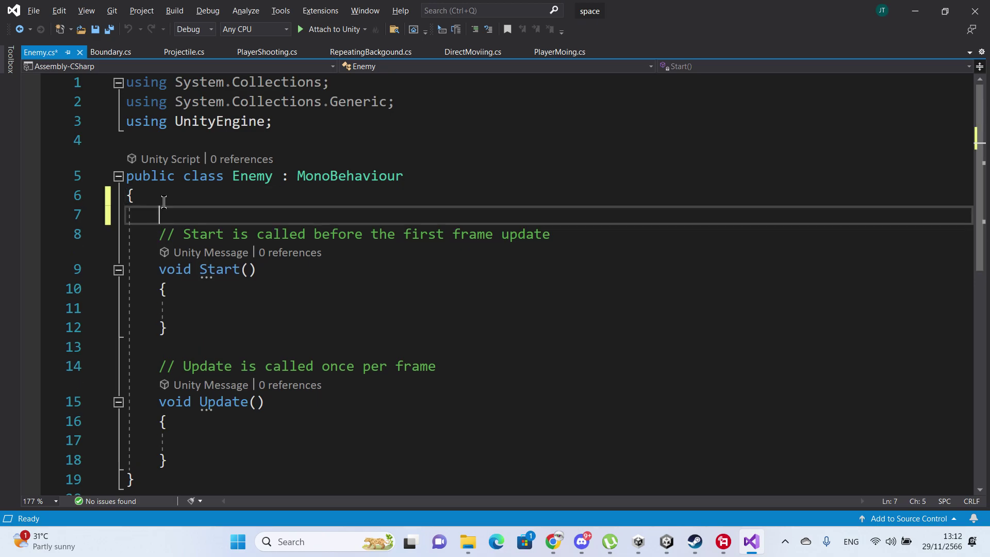
type("py")
key("BackSpace")
type("ublic ")
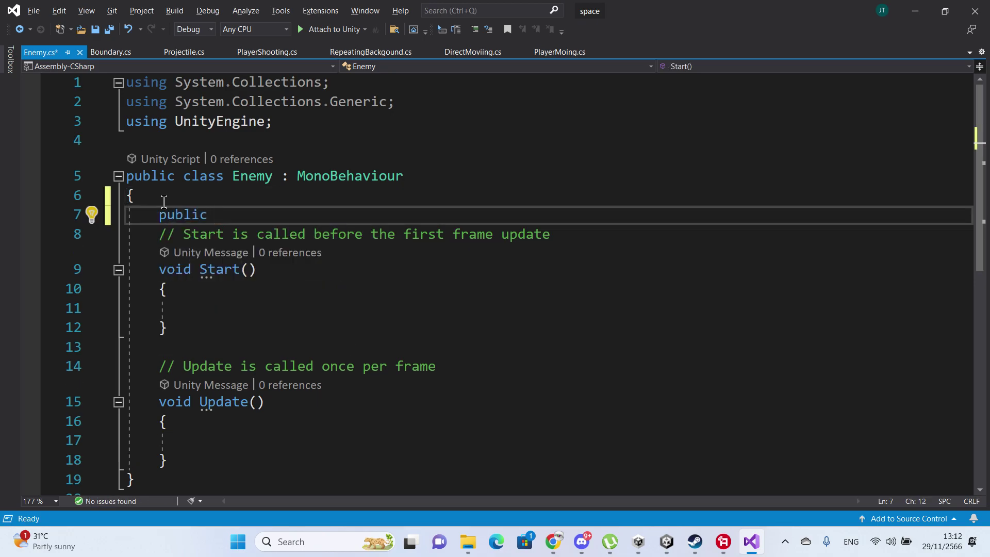
type("Heal")
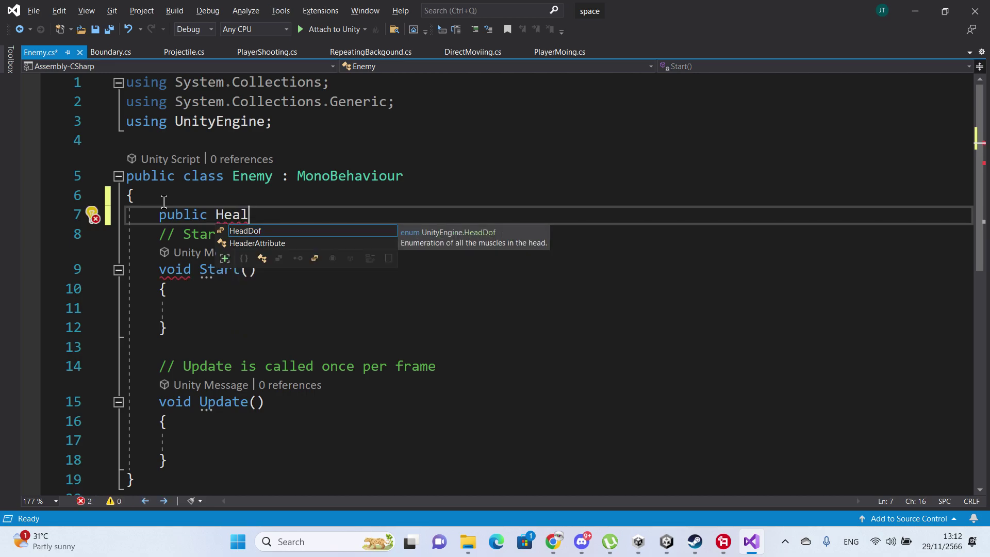
type("th")
type(";")
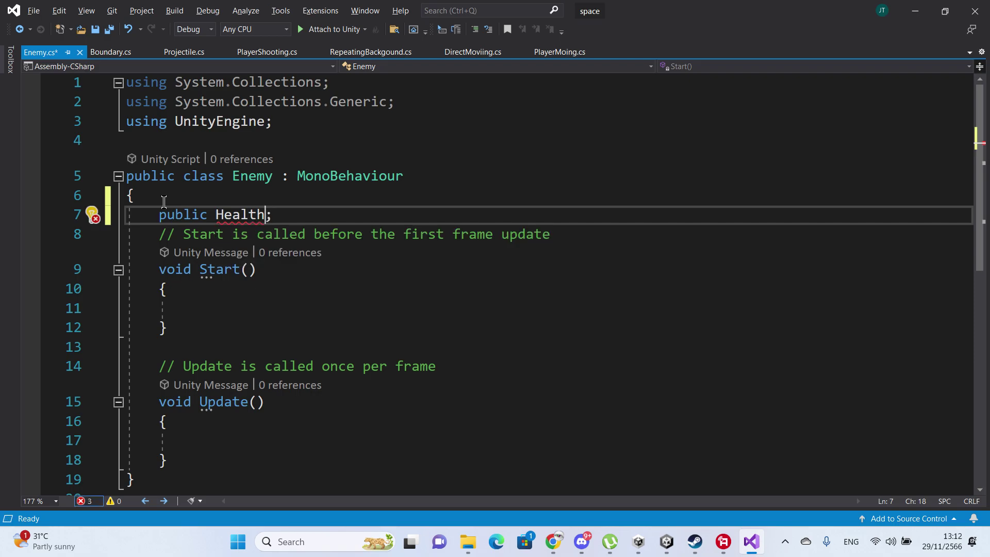
key("ctrl+Left")
key("Left")
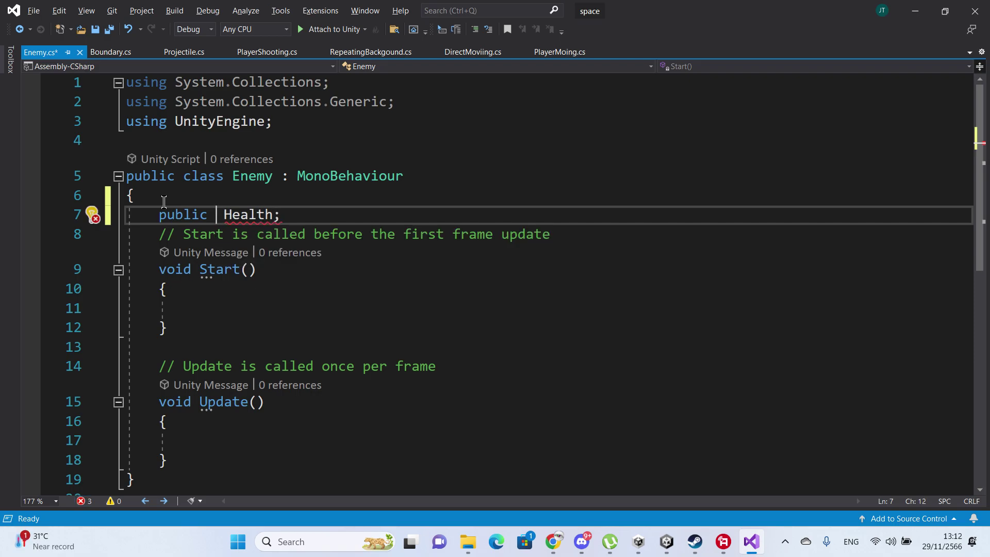
type("int")
key("Escape")
key("ctrl+s")
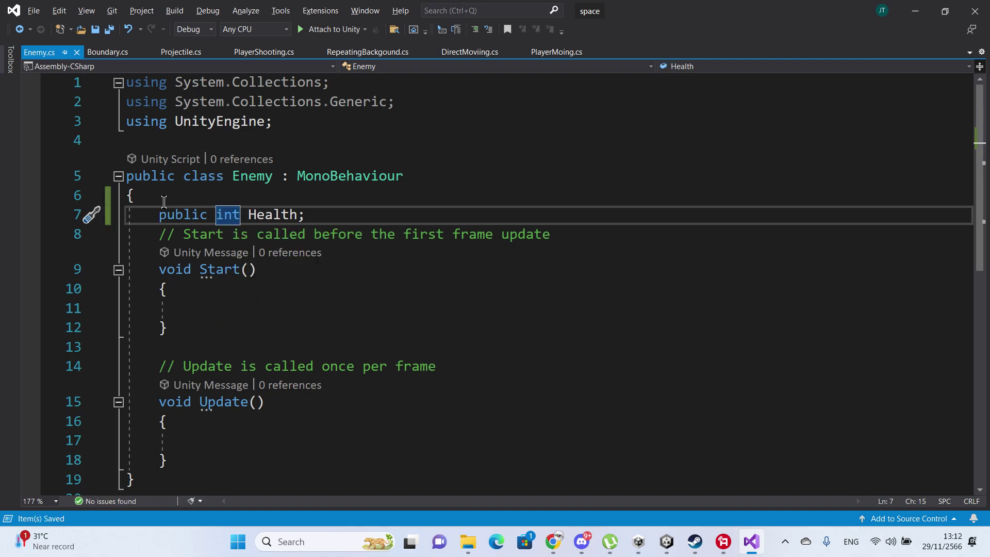
- Begin a new 'public' declaration on the line below Health
key("ctrl+Right")
key("ctrl+Right")
key("ctrl+Right")
key("Return")
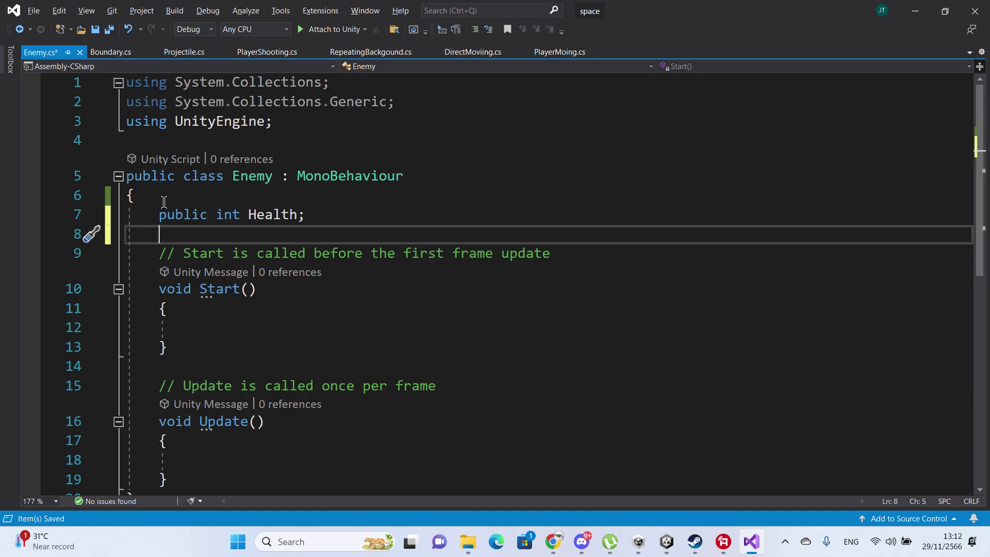
type("public")
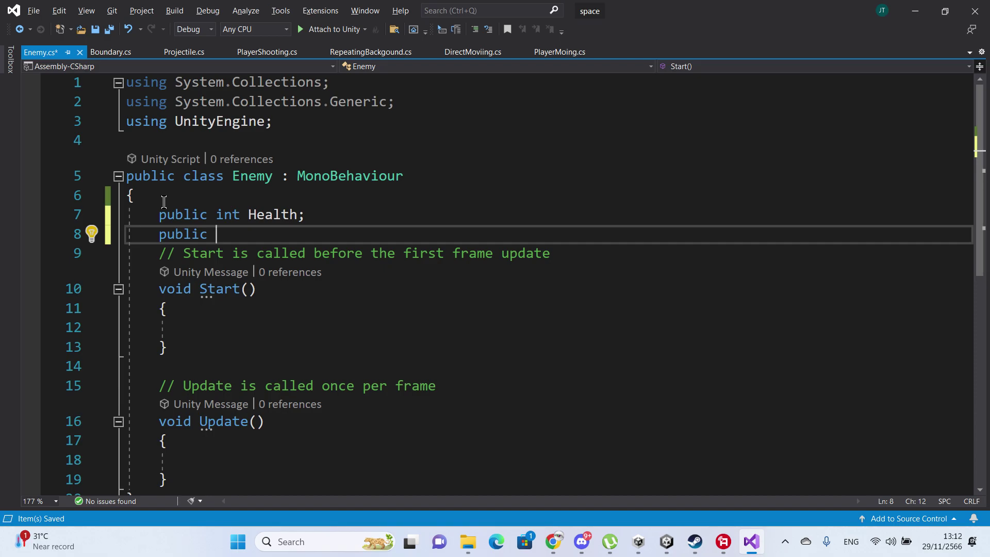
- Declare public GameObject fields Poojectile and destrutionVFX below Health
type("Ga")
key("Tab")
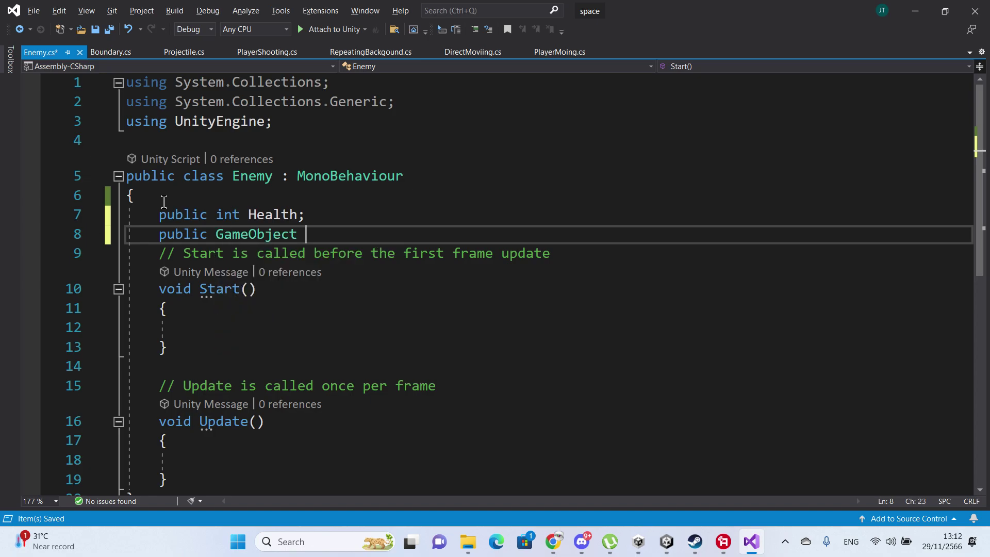
type("Po")
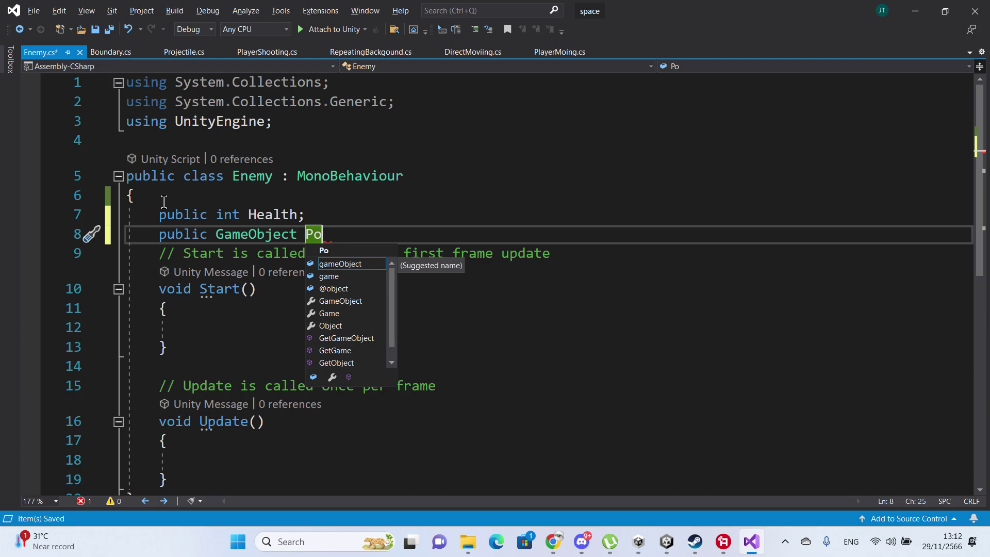
type("oject")
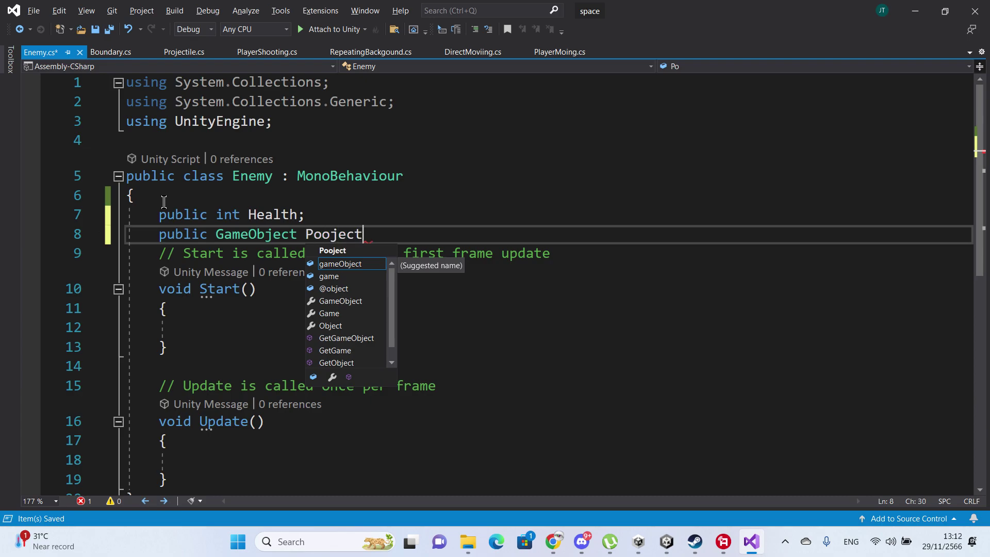
type("i")
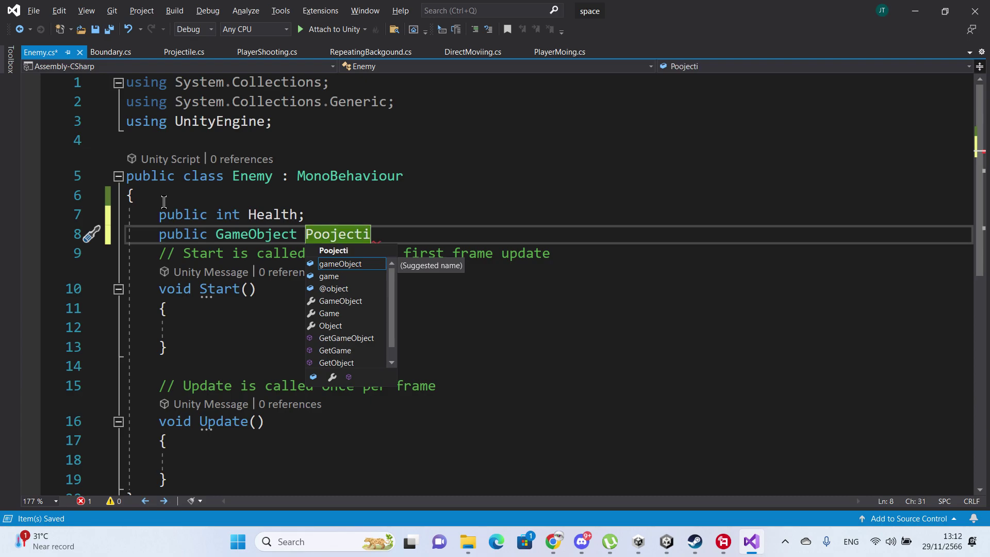
type("le;")
key("Return")
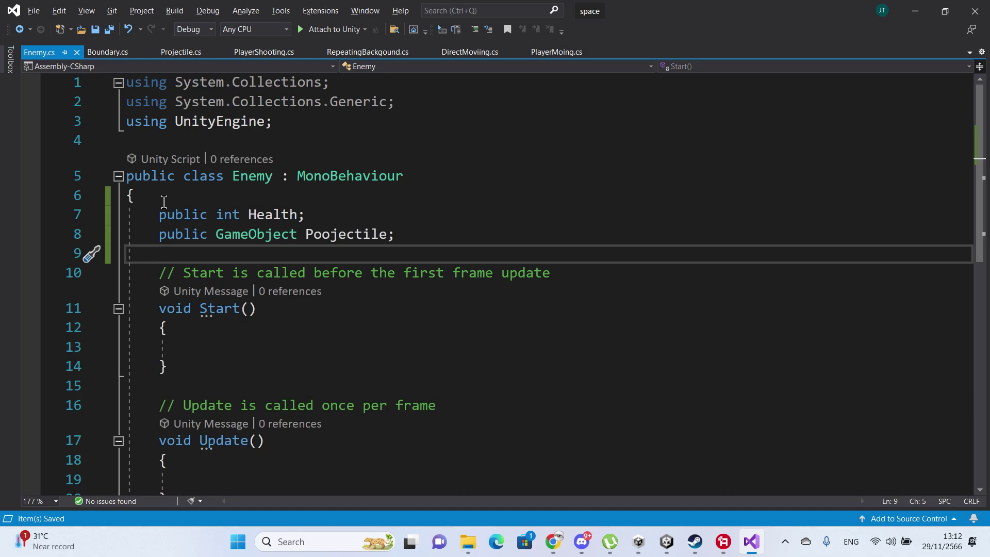
type("p")
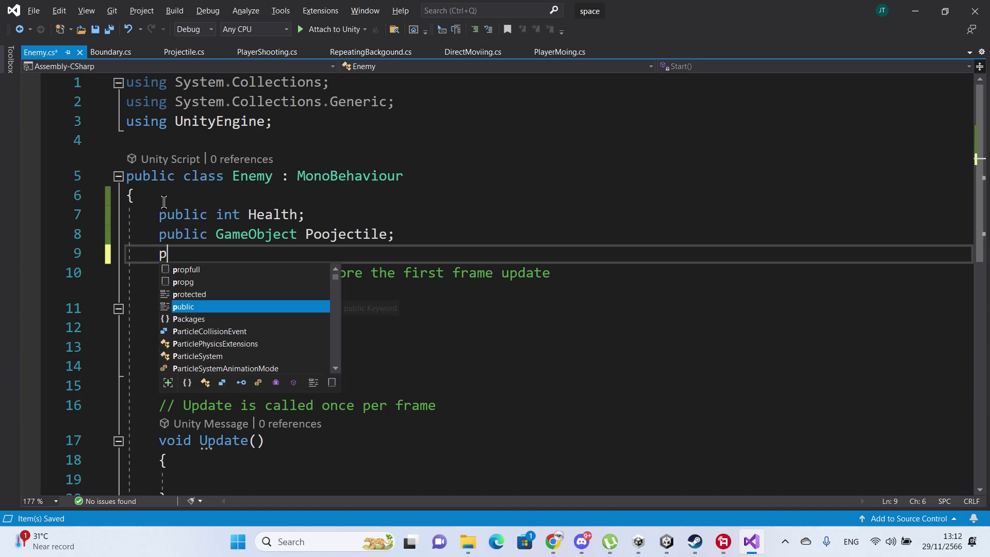
type("ublic ")
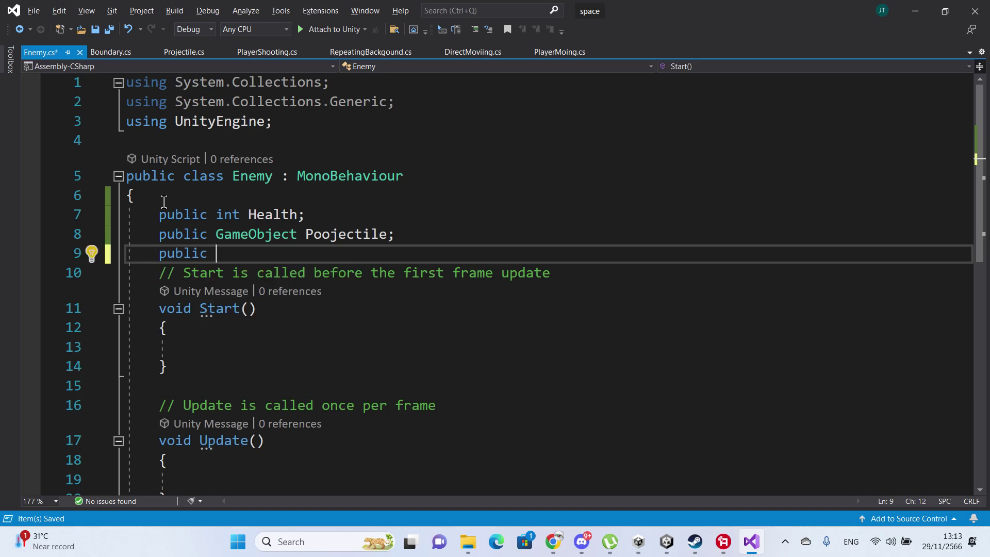
type("D")
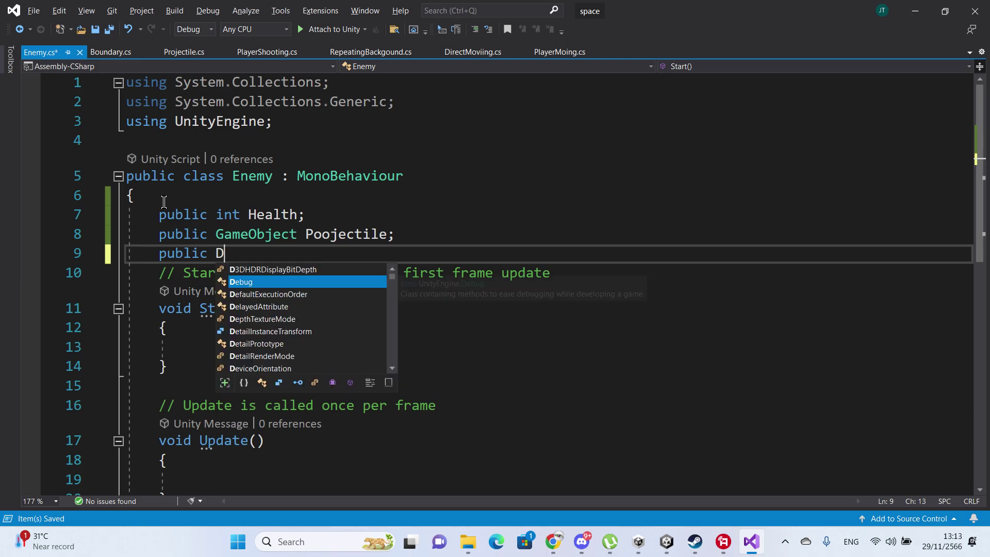
key("BackSpace")
type("Ga")
key("space")
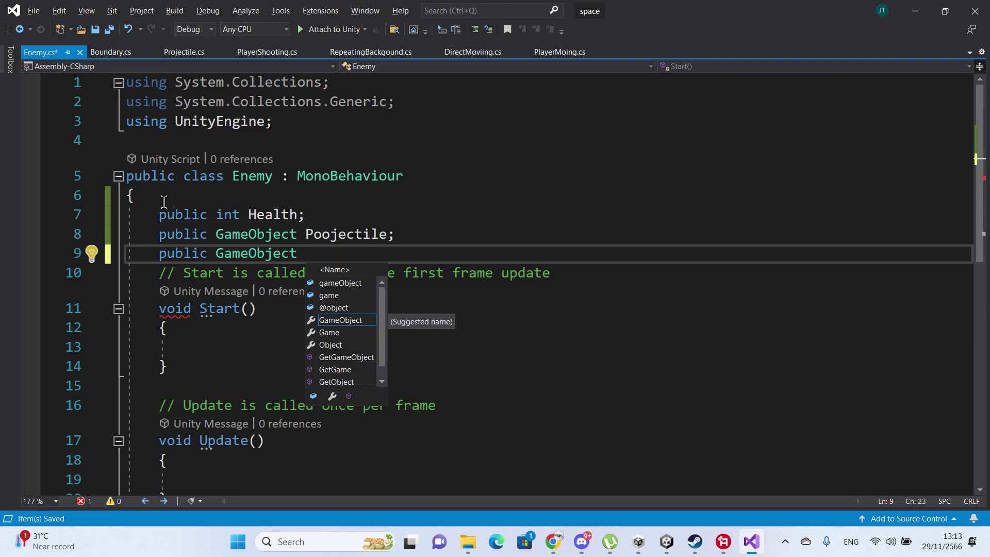
type("des")
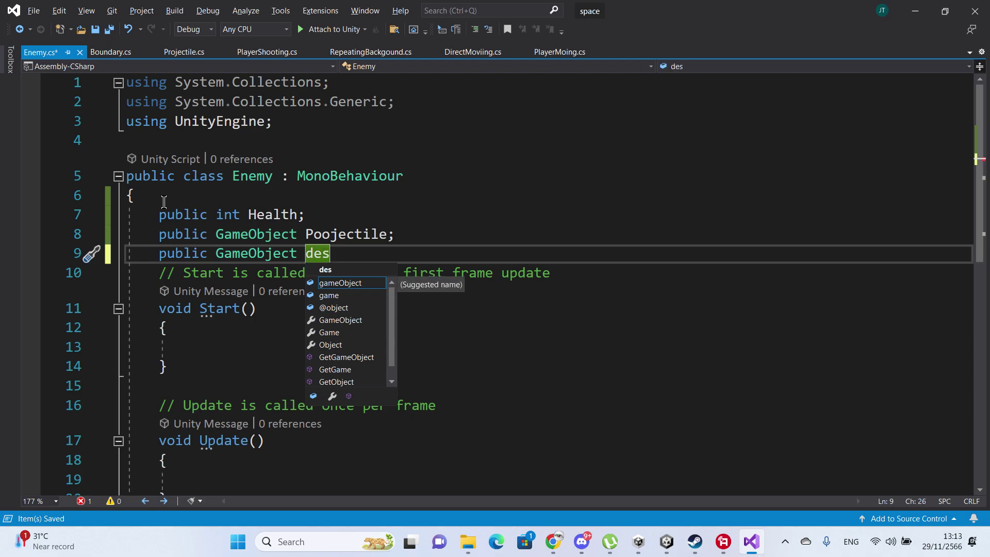
type("t")
type("ru")
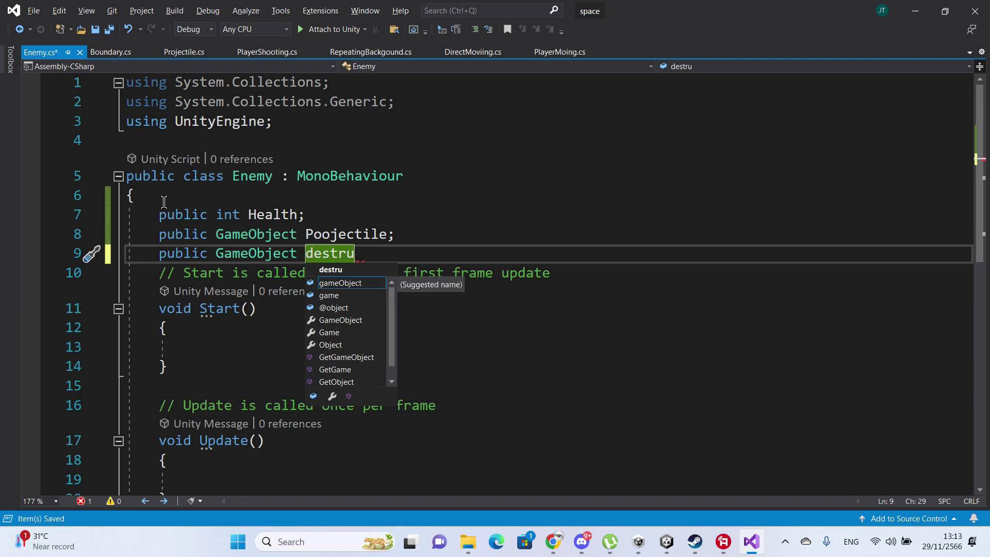
type("tion")
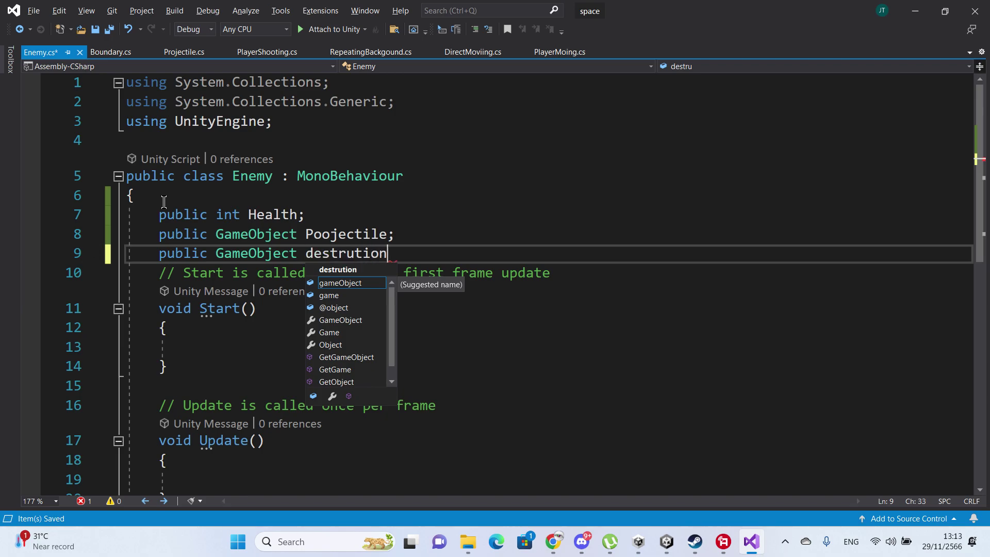
type("VFX;")
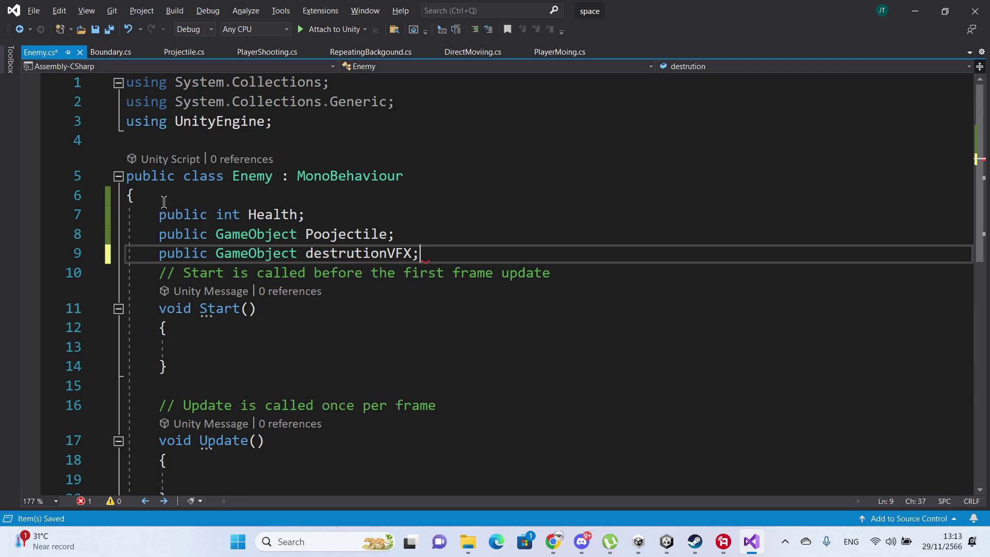
key("Return")
- Add a public GameObject hitEffect field, fixing the hirEffect typo, followed by blank lines
type("public ")
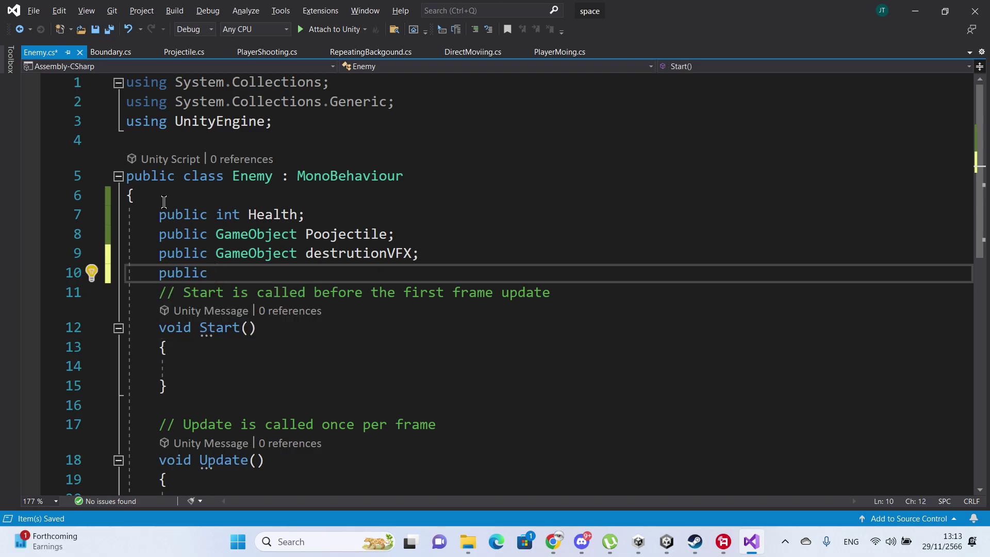
type("GameObject ")
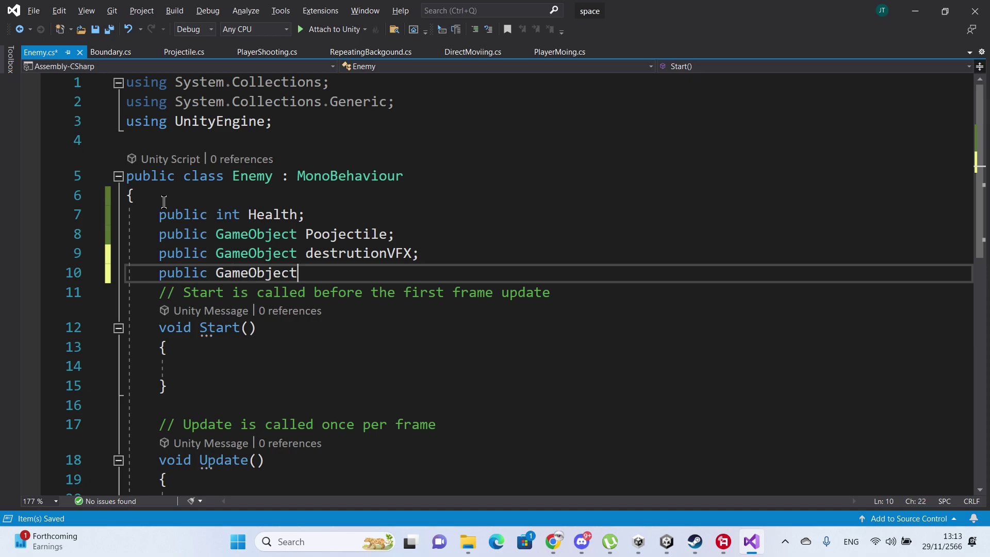
type("hit")
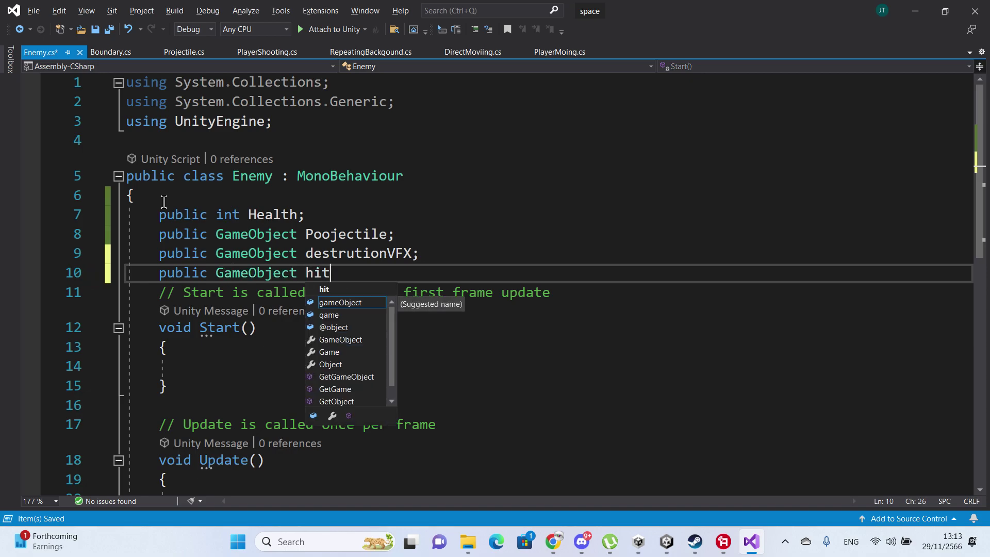
key("BackSpace")
key("BackSpace")
key("BackSpace")
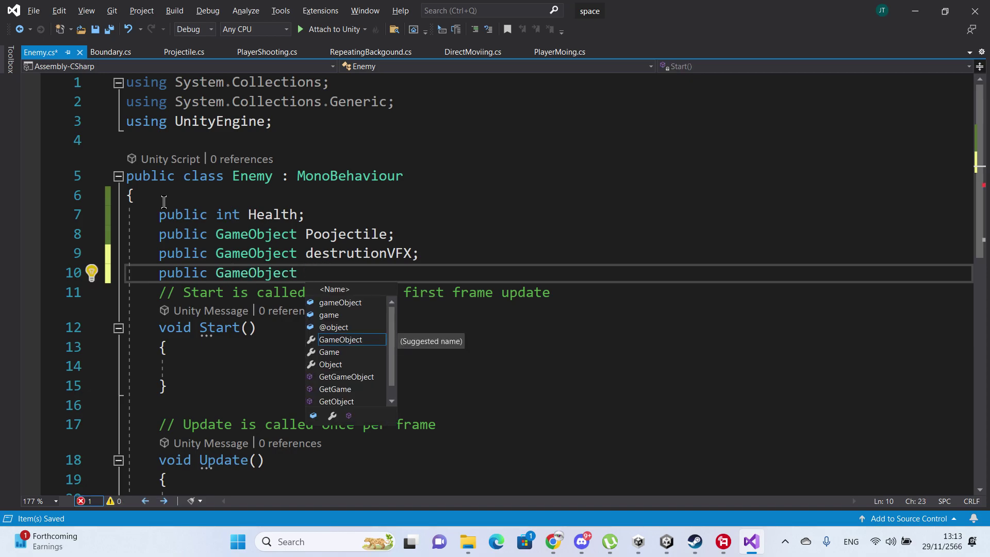
type("hir")
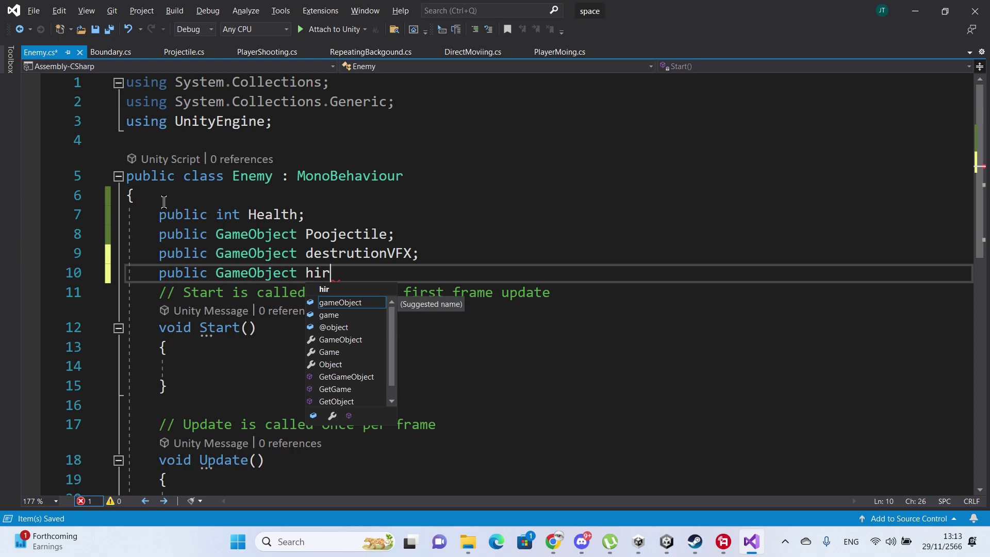
type("Effec")
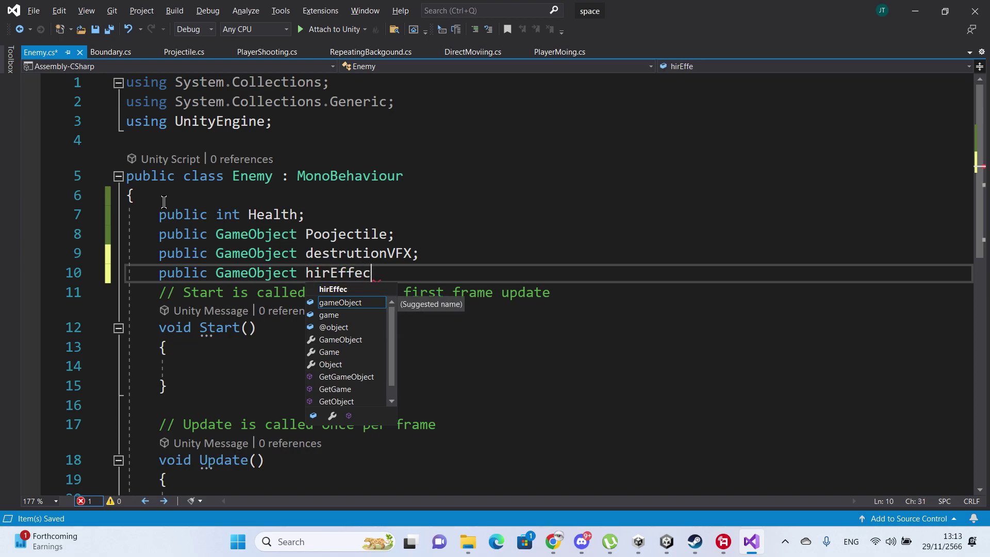
type("t;")
key("Left")
key("Left")
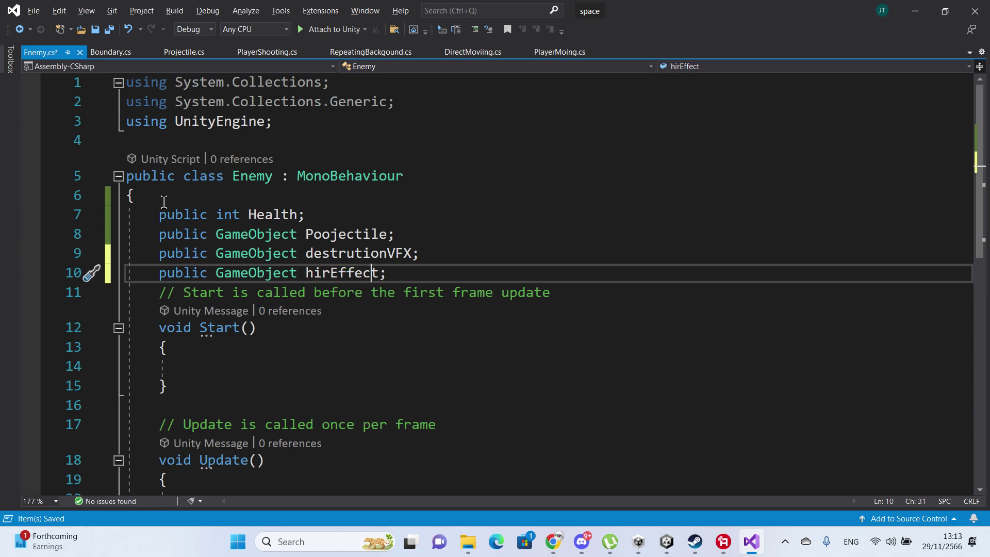
key("Left")
key("Left")
key("Left")
key("Left")
key("Left")
key("BackSpace")
type("t")
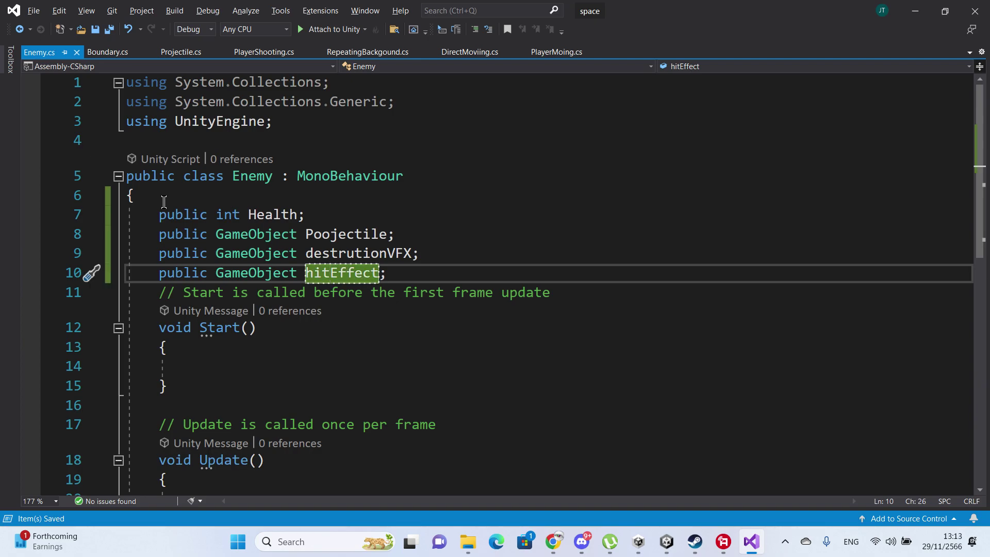
key("End")
key("Return")
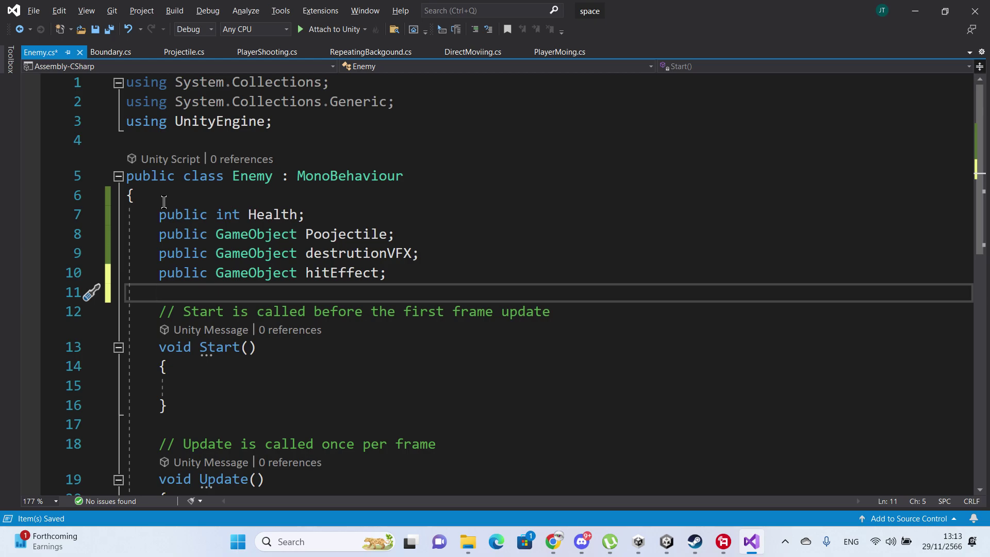
key("Return")
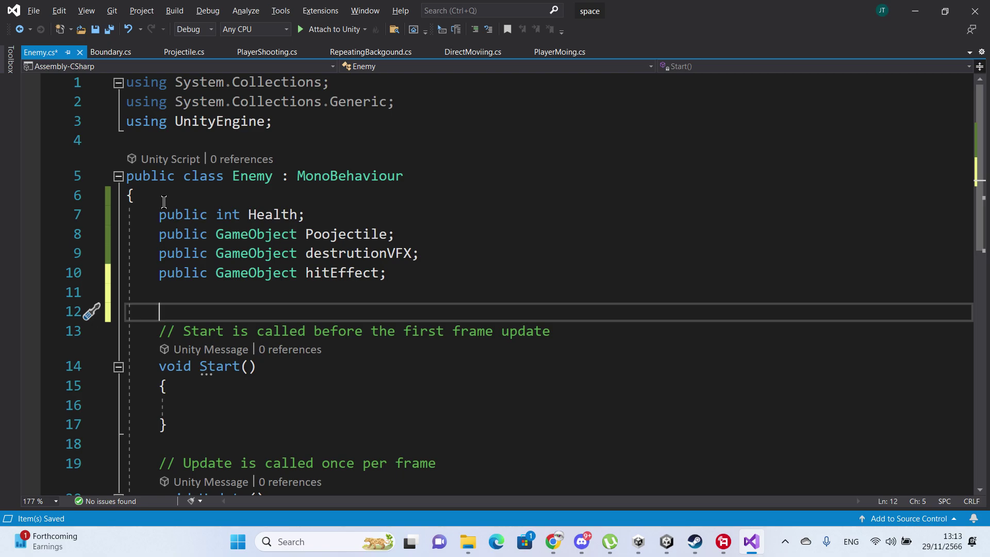
left_click(231, 407)
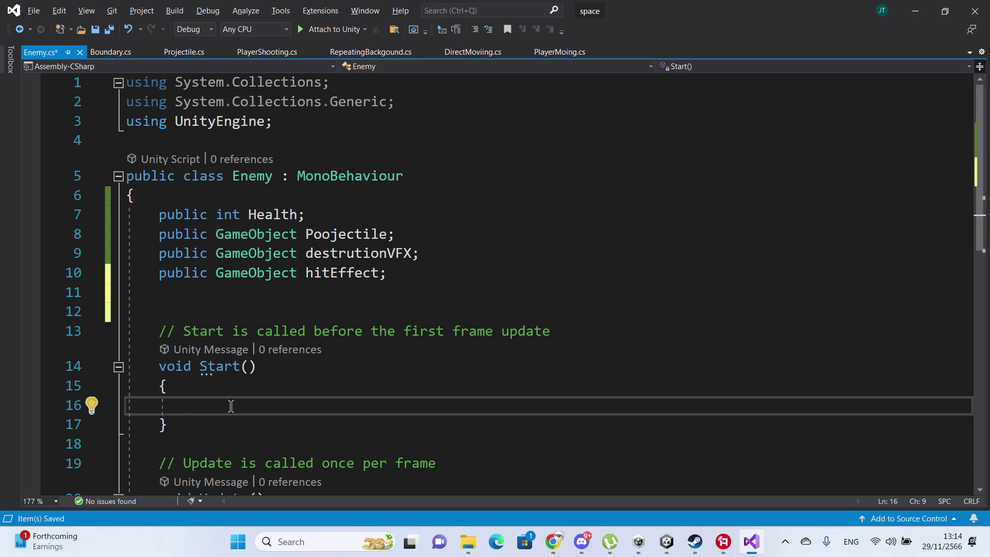
scroll(231, 407, "down", 1)
scroll(243, 390, "down", 3)
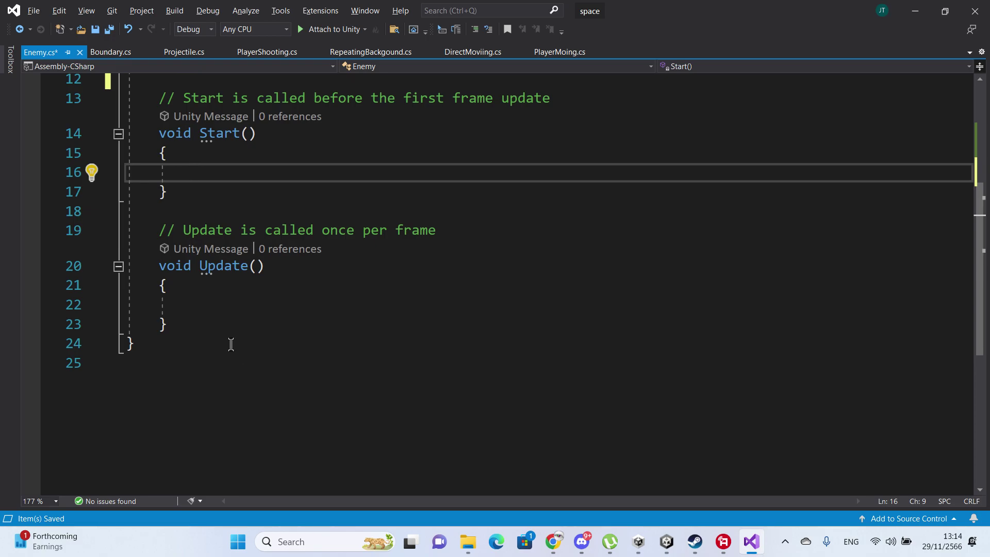
- Replace the Update method and its comment with an empty void Destruction() method, then save
left_click(206, 328)
left_click_drag(206, 329, 152, 232)
key("Delete")
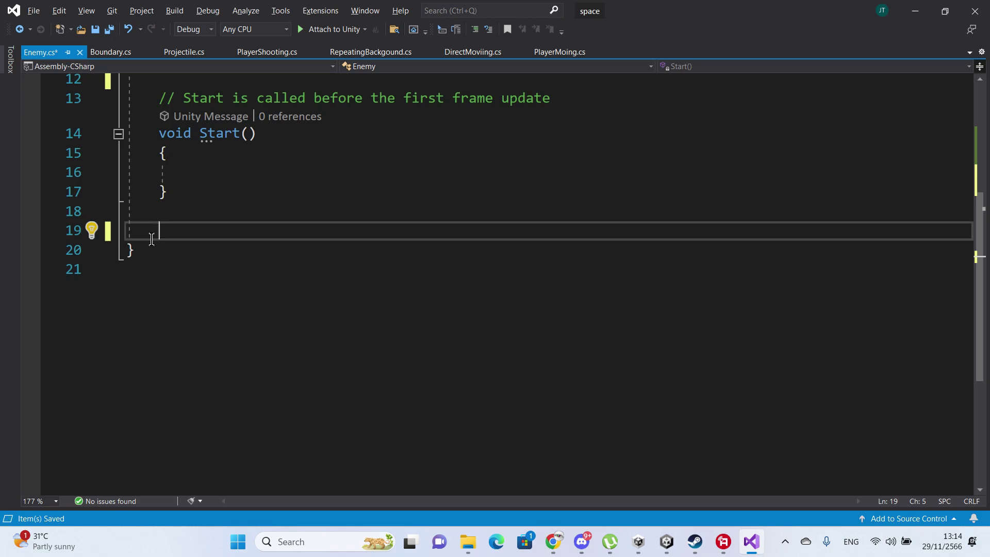
type("void ")
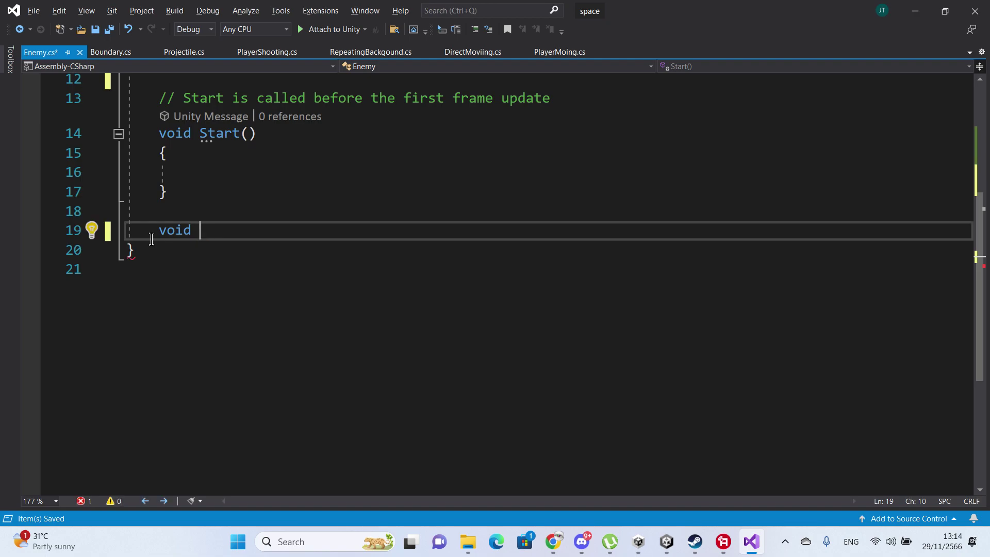
type("Des")
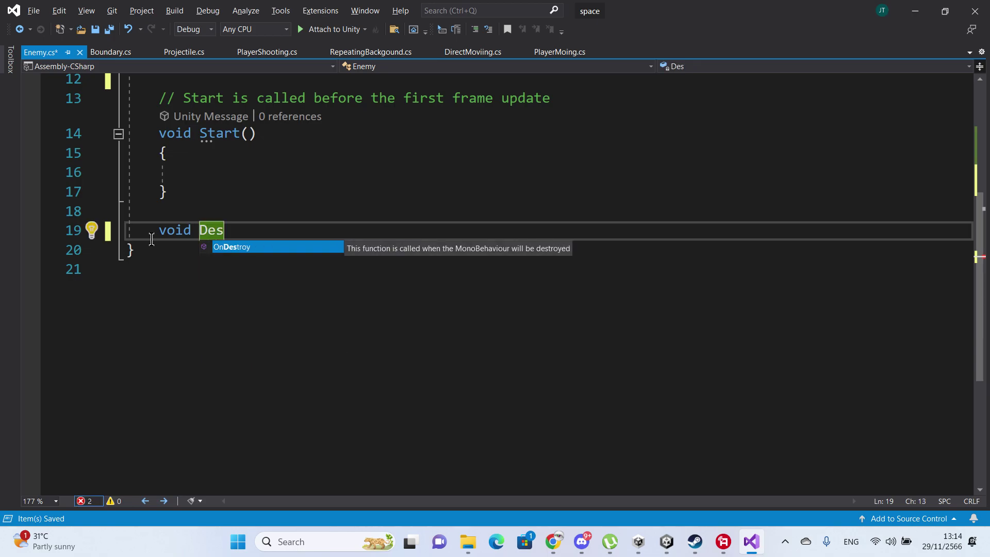
type("tru")
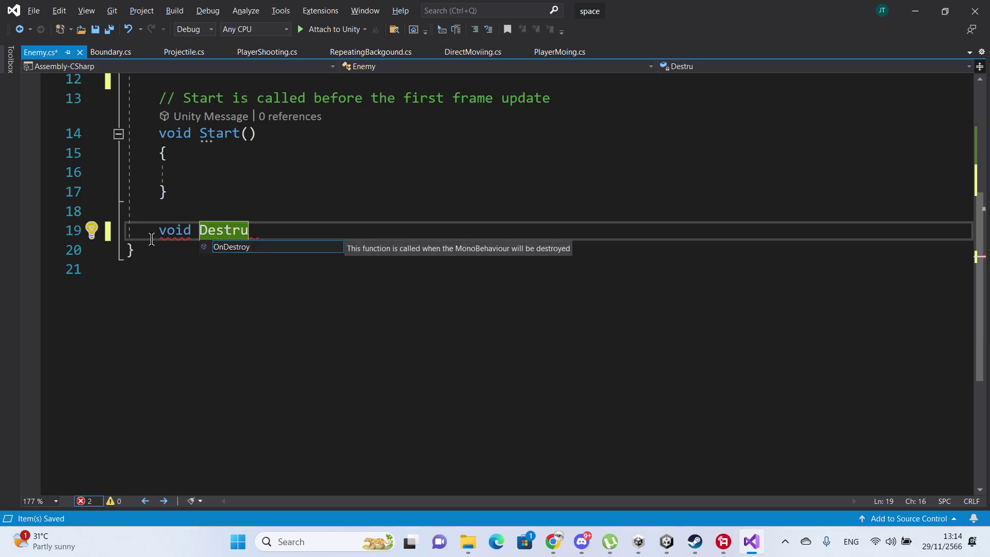
type("ction")
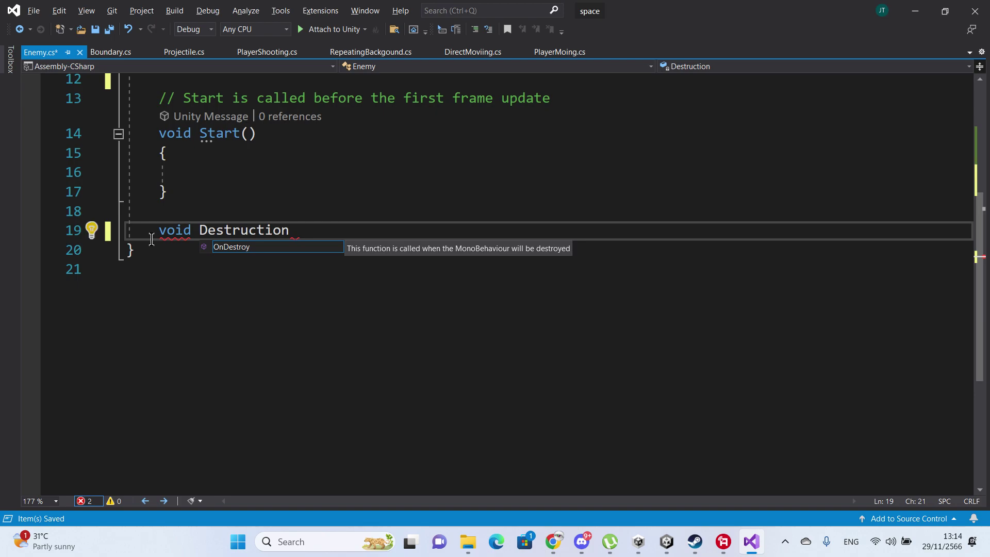
type("() {")
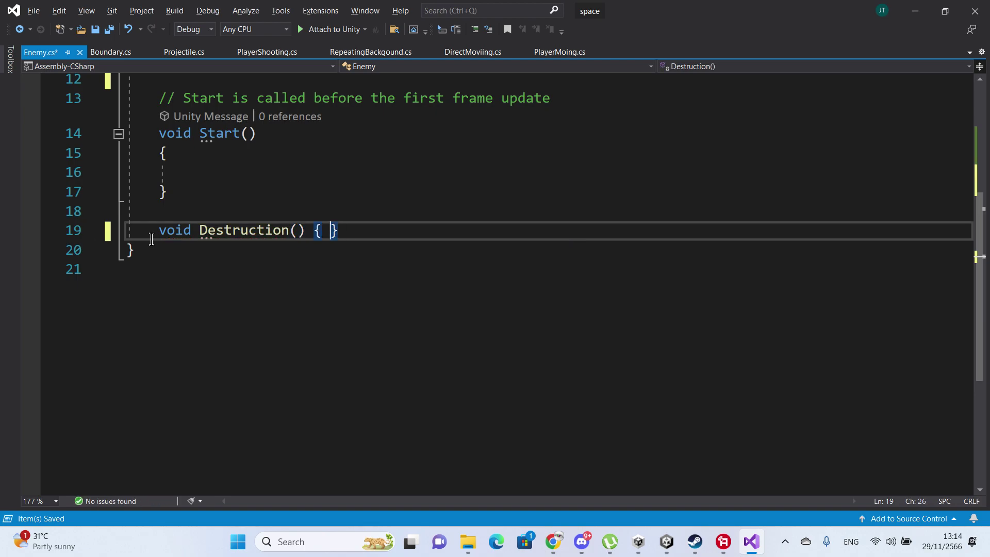
key("Return")
key("Return")
key("ctrl+s")
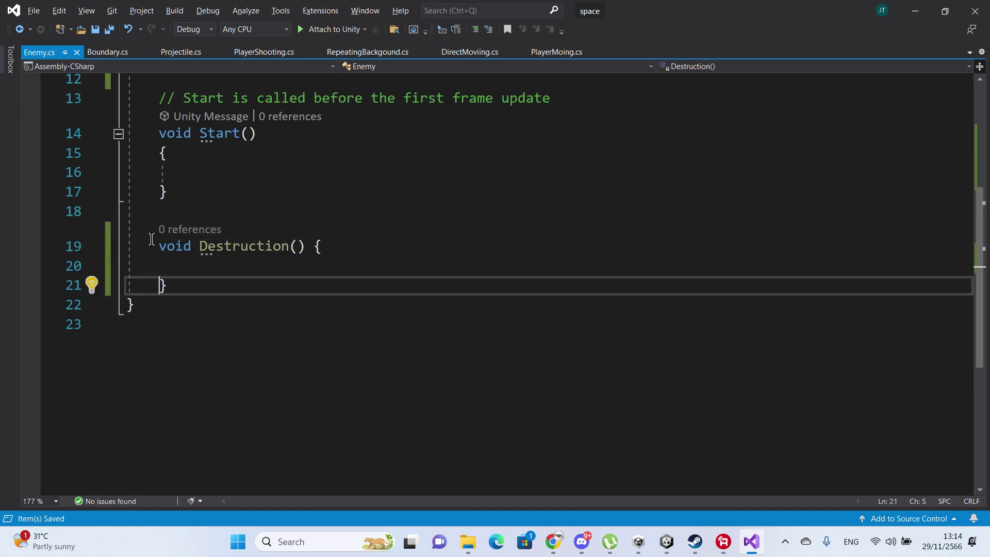
- Write Instantiate(destrutionVFX, transform.position, transform.rotation); inside Destruction()
key("Up")
key("Tab")
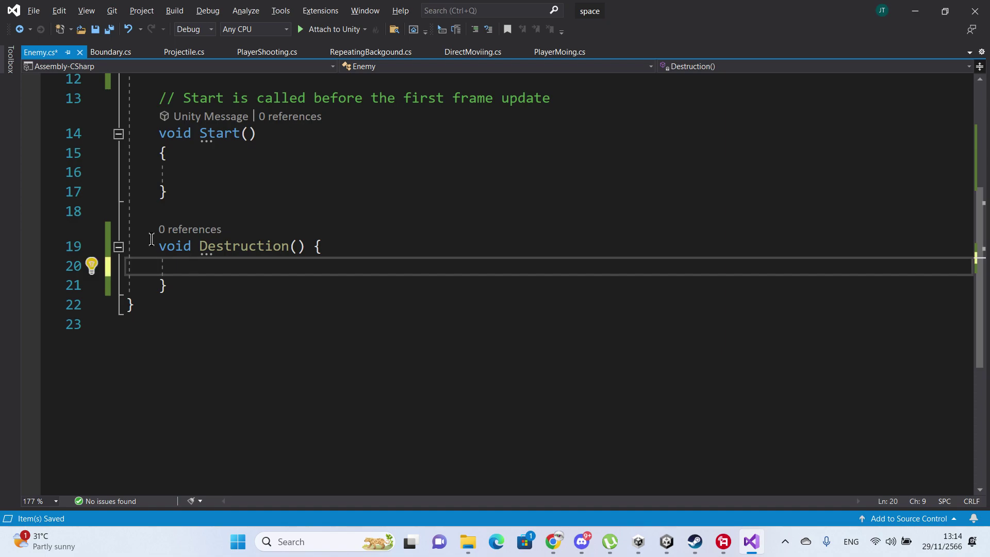
type("Ins")
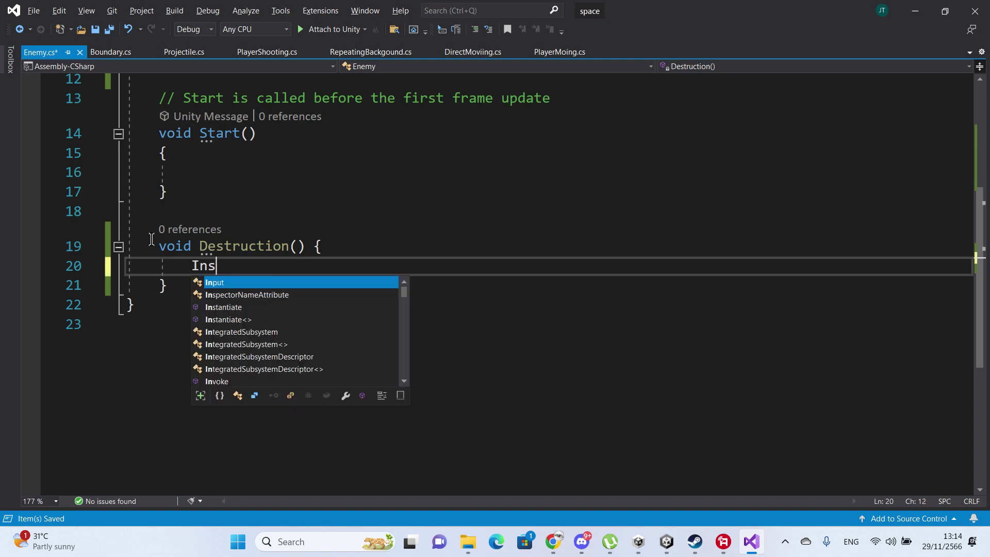
type("ta")
key("Tab")
type("()")
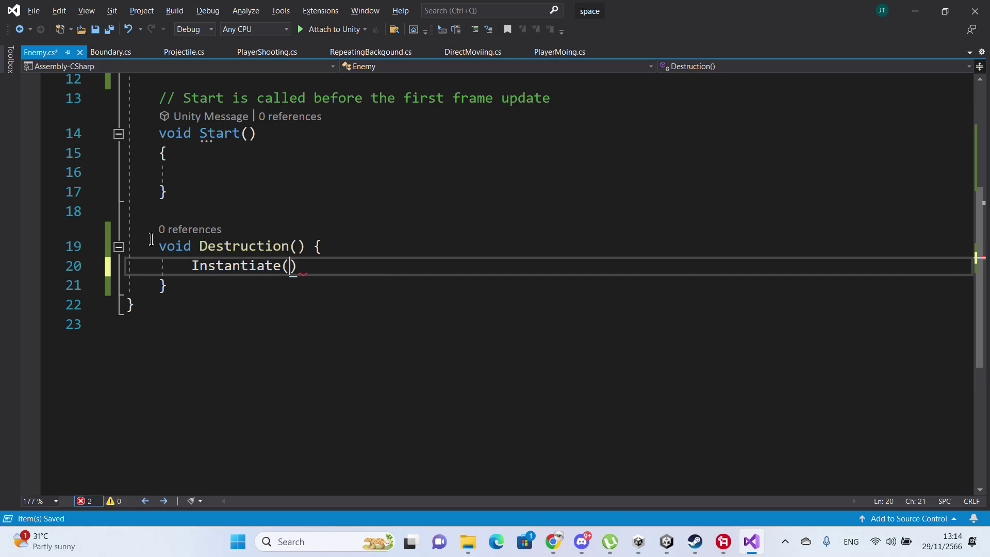
type(";")
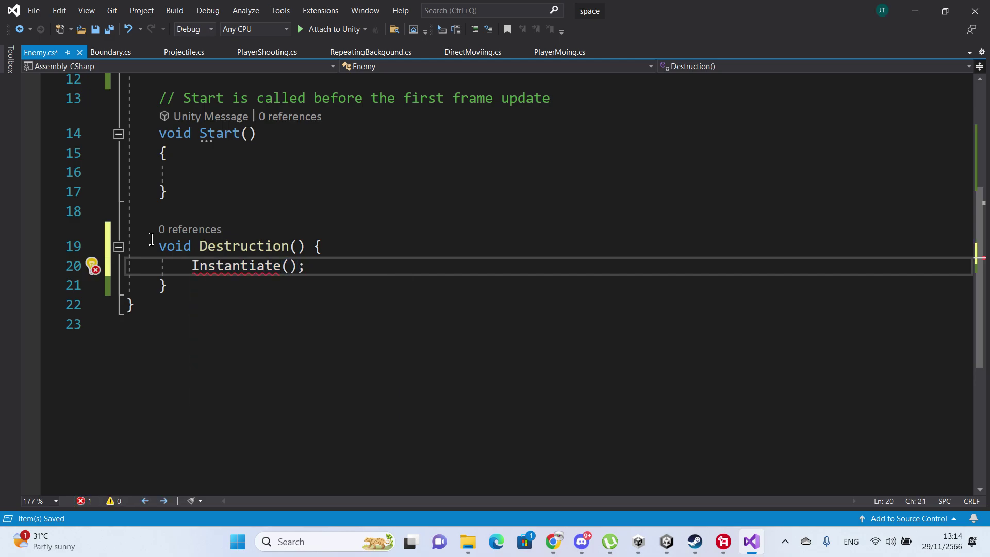
type("de")
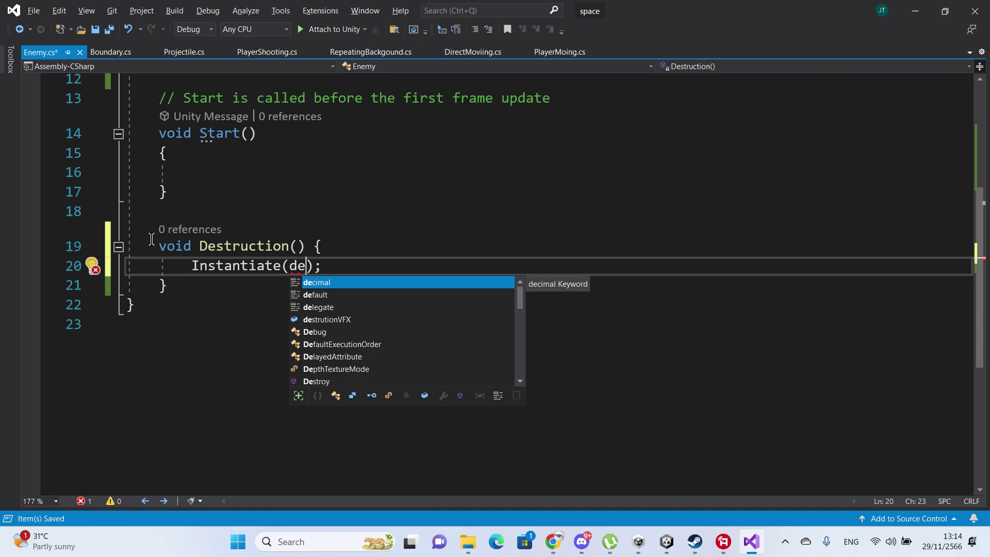
key("Down")
key("Down")
key("Down")
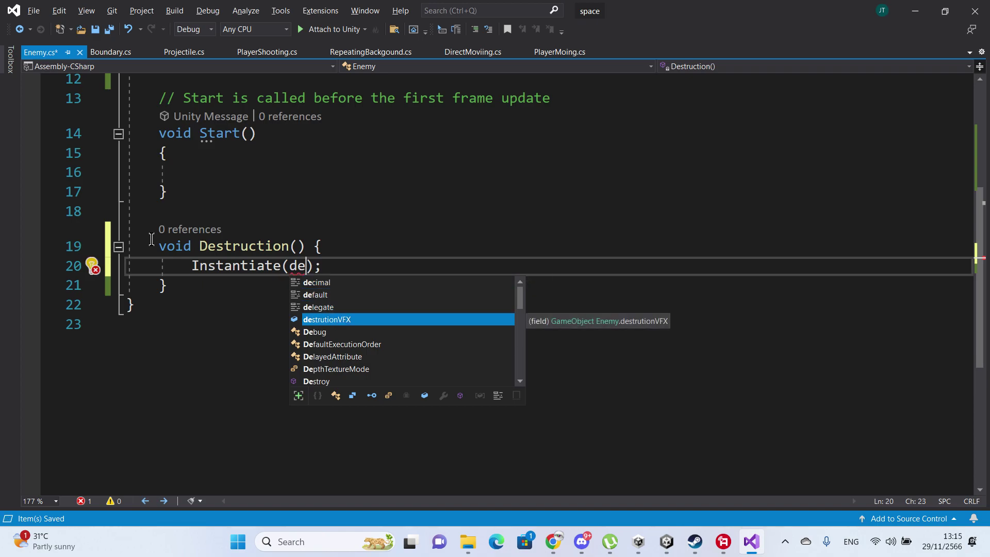
key("Tab")
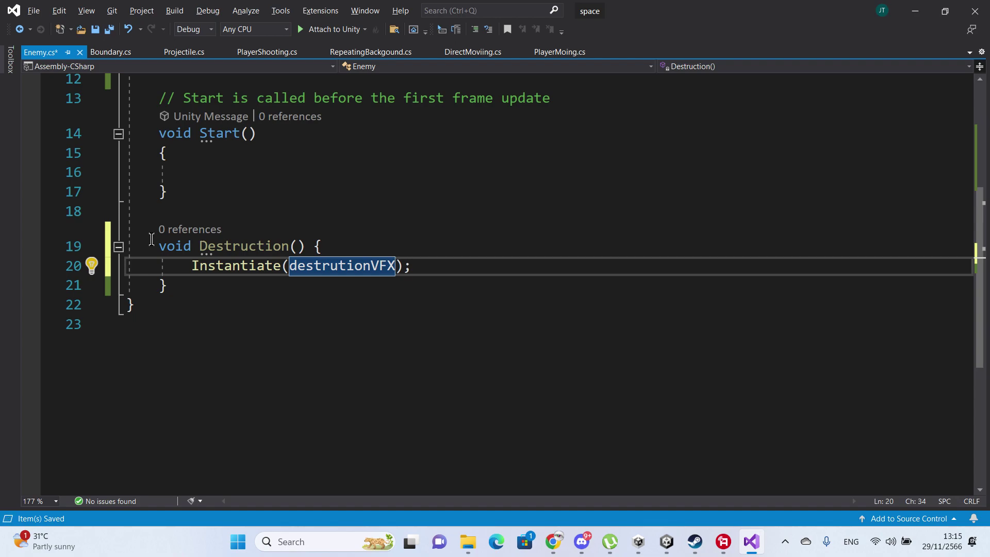
type(",")
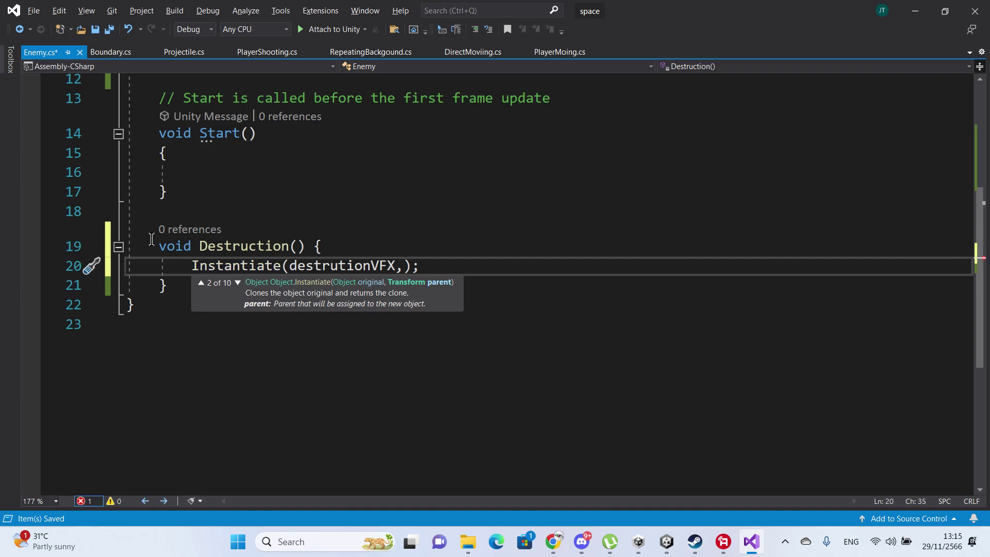
type("tr")
key("Tab")
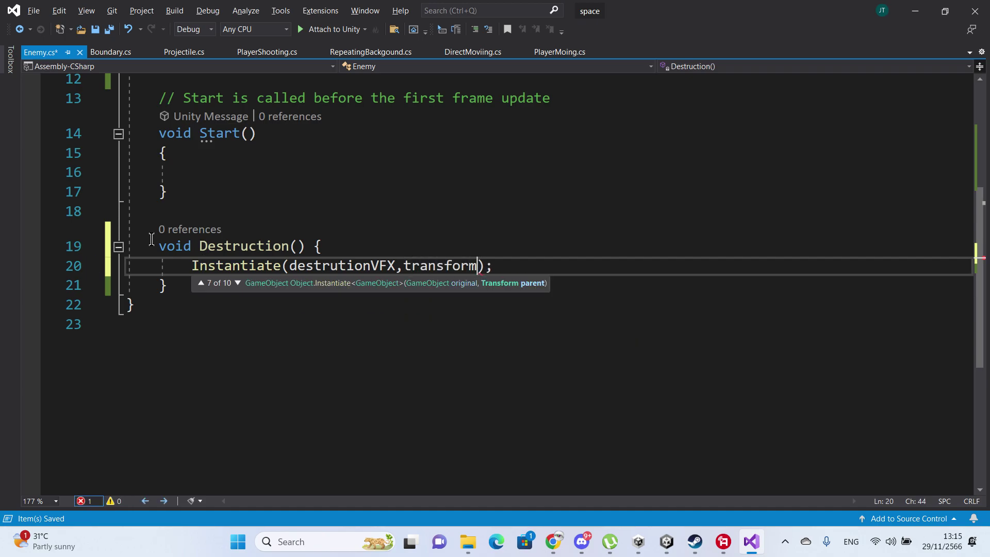
type(".po")
key("Tab")
type(".")
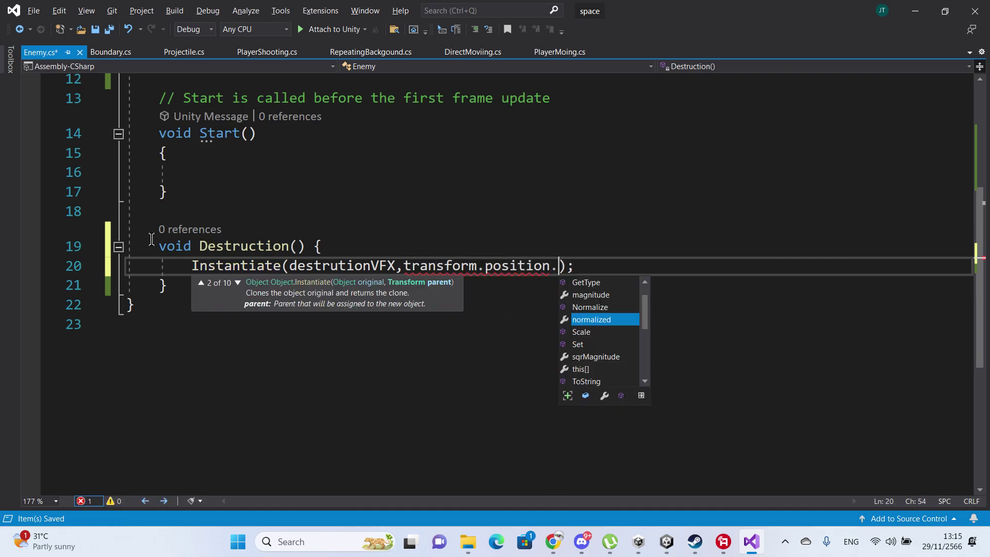
key("BackSpace")
type(",tr")
key("Tab")
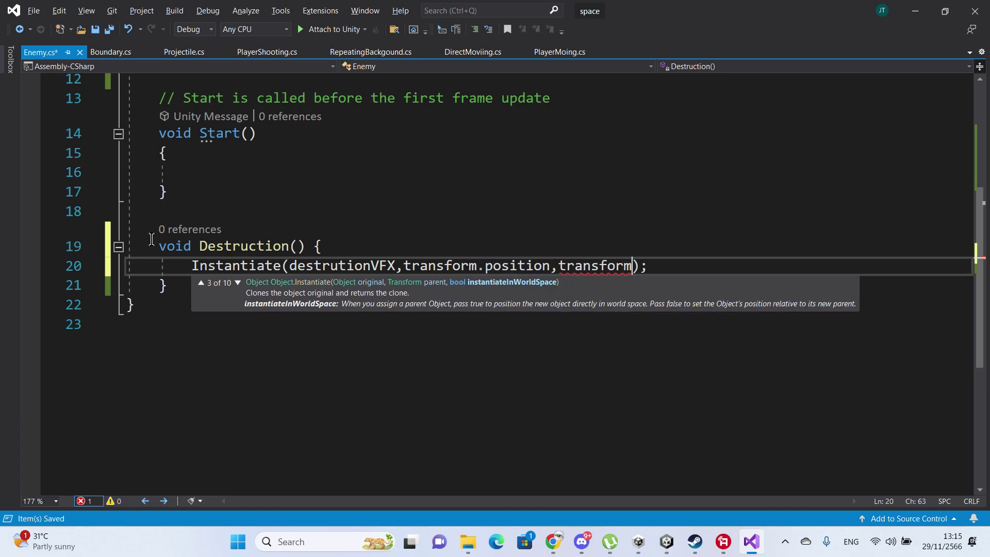
type(".r")
key("Tab")
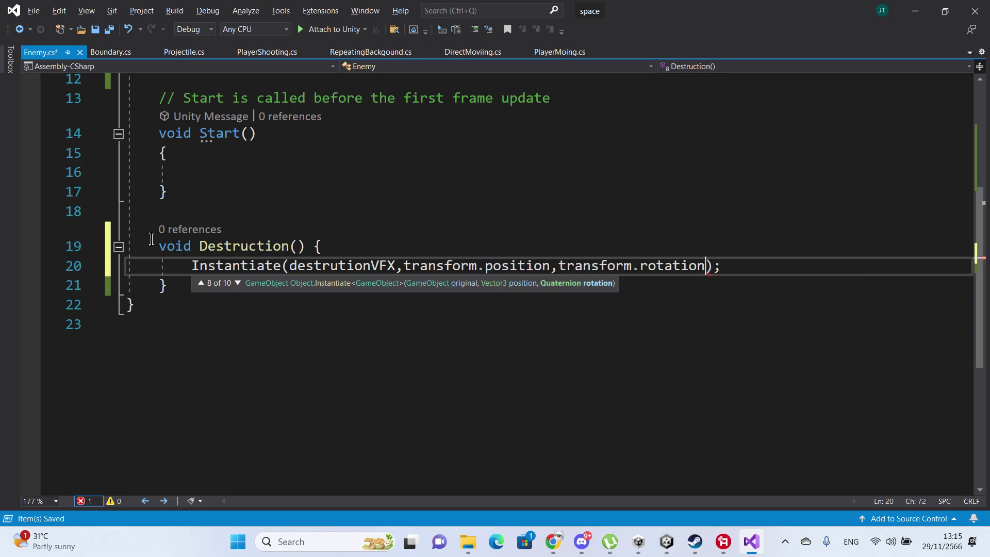
- Comment out the Instantiate line with //
key("ctrl+Left")
key("ctrl+Left")
key("ctrl+Left")
key("ctrl+Left")
key("ctrl+Left")
key("ctrl+Left")
key("ctrl+Left")
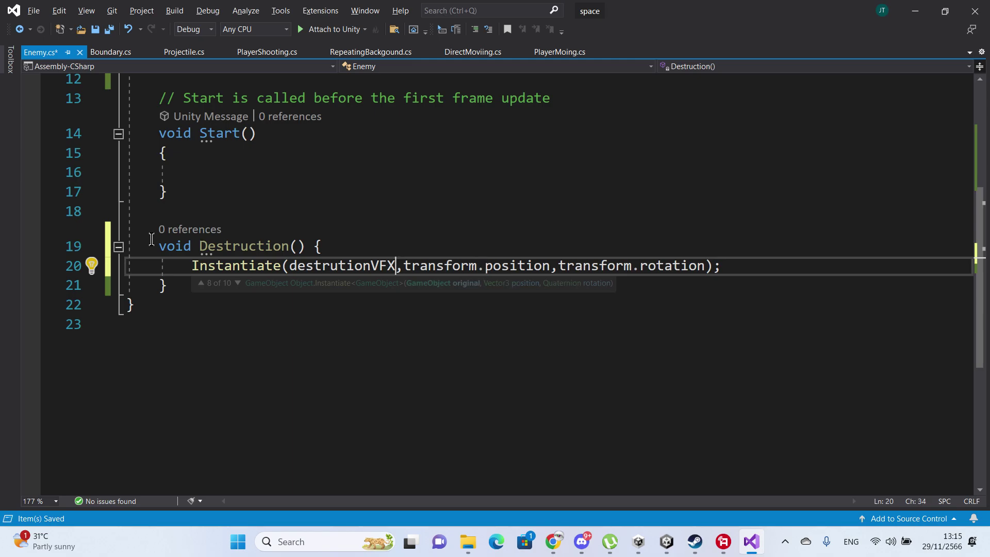
key("ctrl+Left")
key("ctrl+Left")
key("ctrl+Left")
type("/")
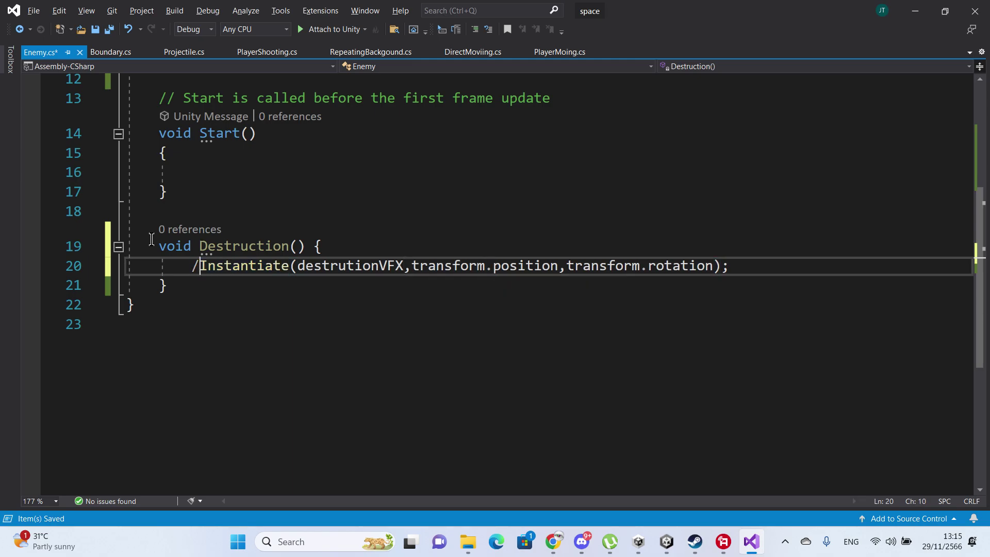
type("/")
key("ctrl+Right")
key("ctrl+Right")
key("ctrl+Right")
key("ctrl+Right")
key("ctrl+Right")
key("ctrl+Right")
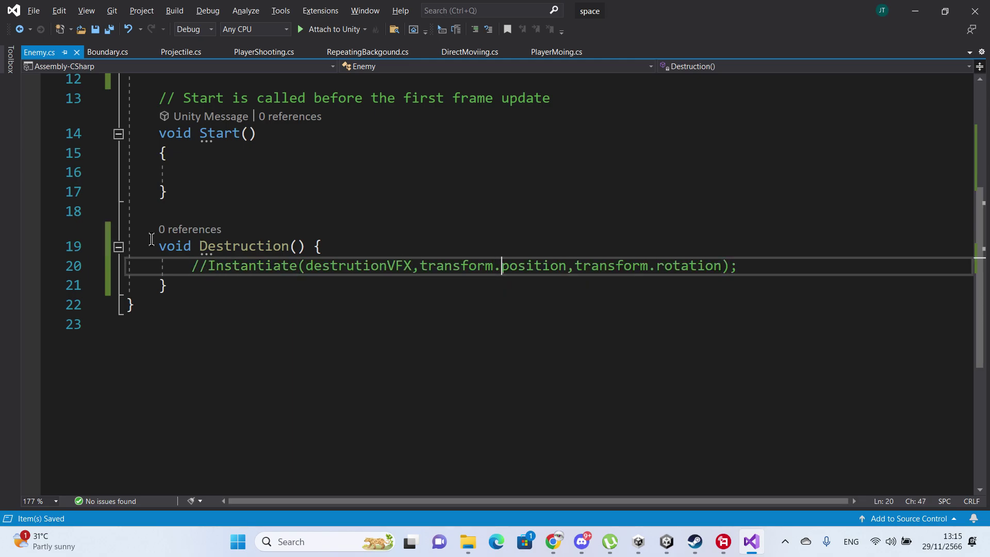
key("ctrl+Right")
key("ctrl+Right")
key("ctrl+Right")
key("End")
- Add Destroy(gameObject); below the commented line and save Enemy.cs
key("Return")
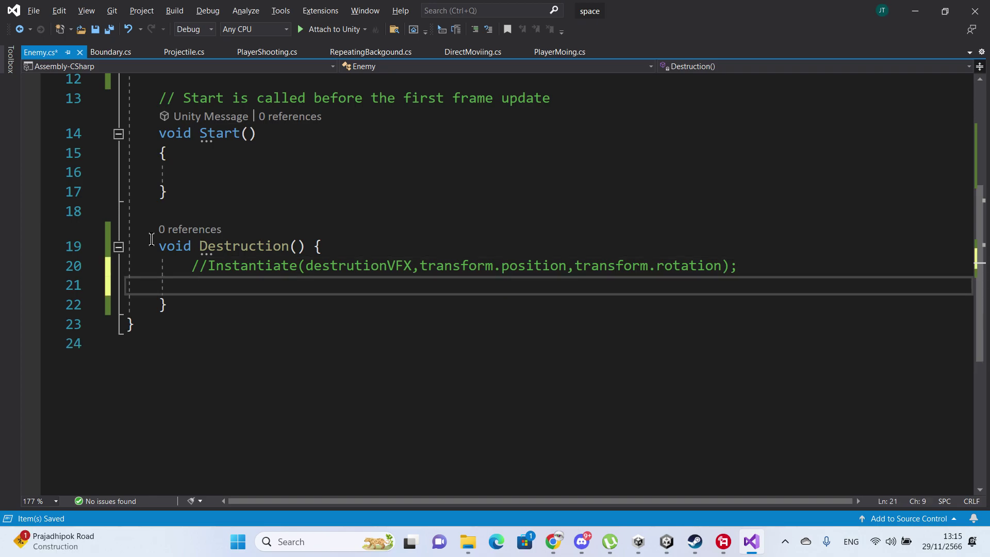
type("Des")
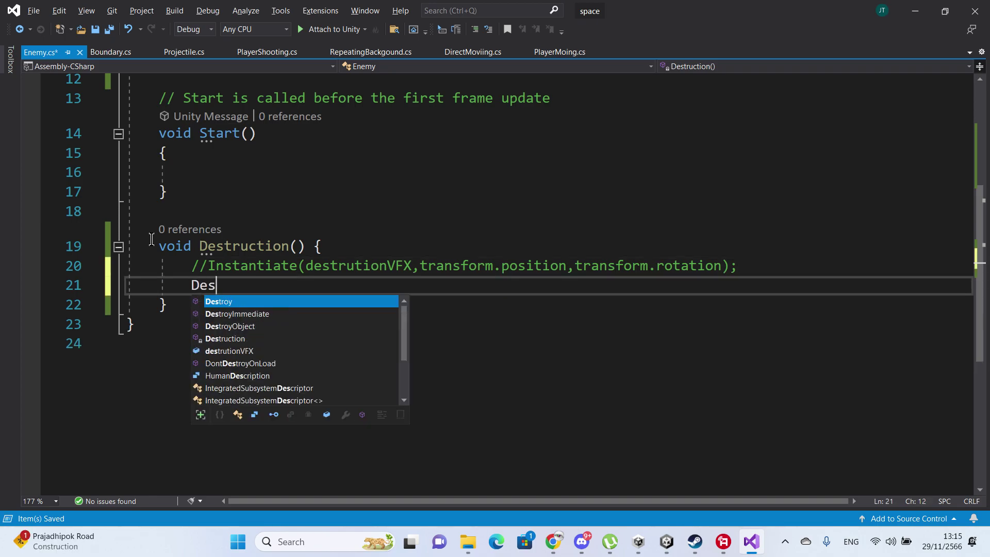
key("Tab")
type(")(")
key("BackSpace")
key("BackSpace")
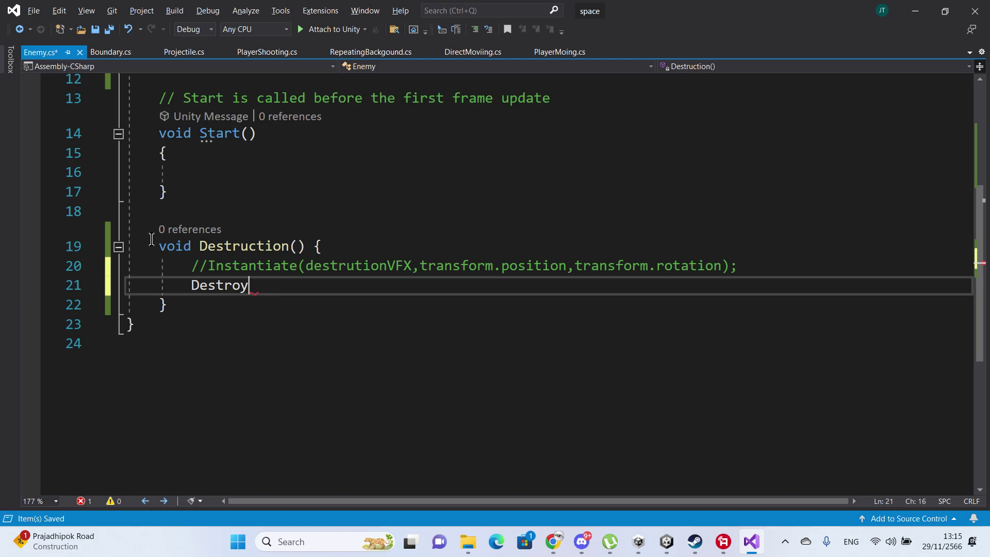
type("();")
key("Left")
key("Left")
type("ga")
key("Tab")
key("Right")
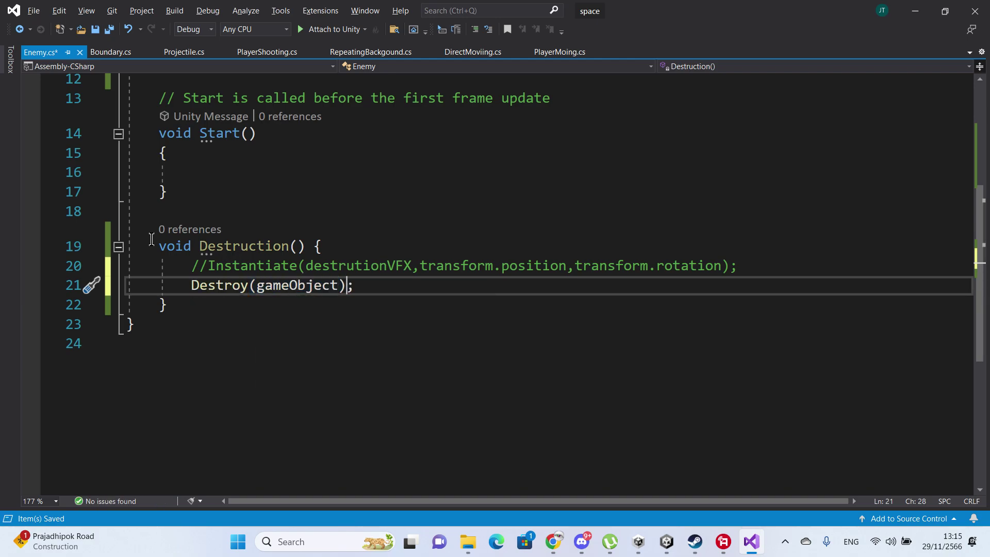
key("Right")
key("ctrl+s")
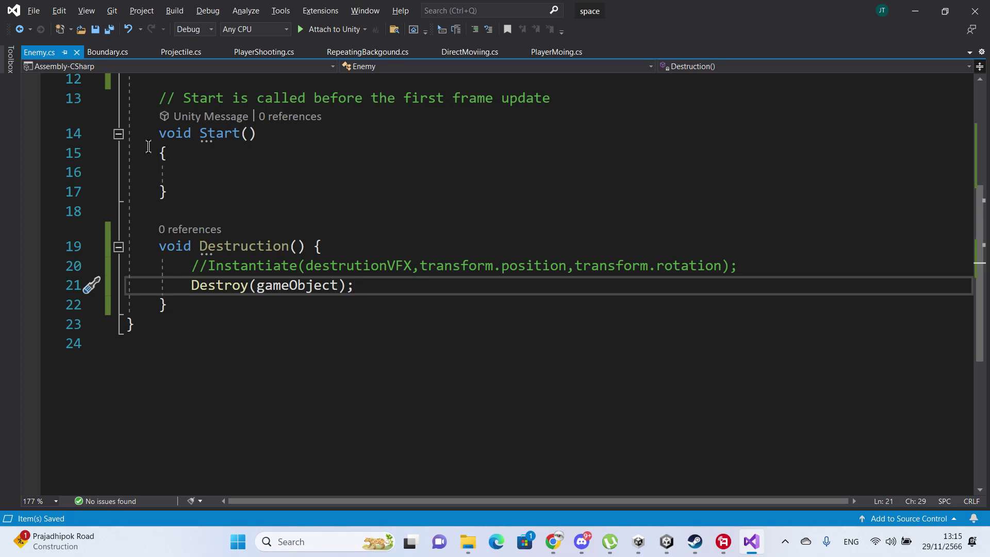
- Add an empty public void GotDamage() method on line 18
left_click(204, 210)
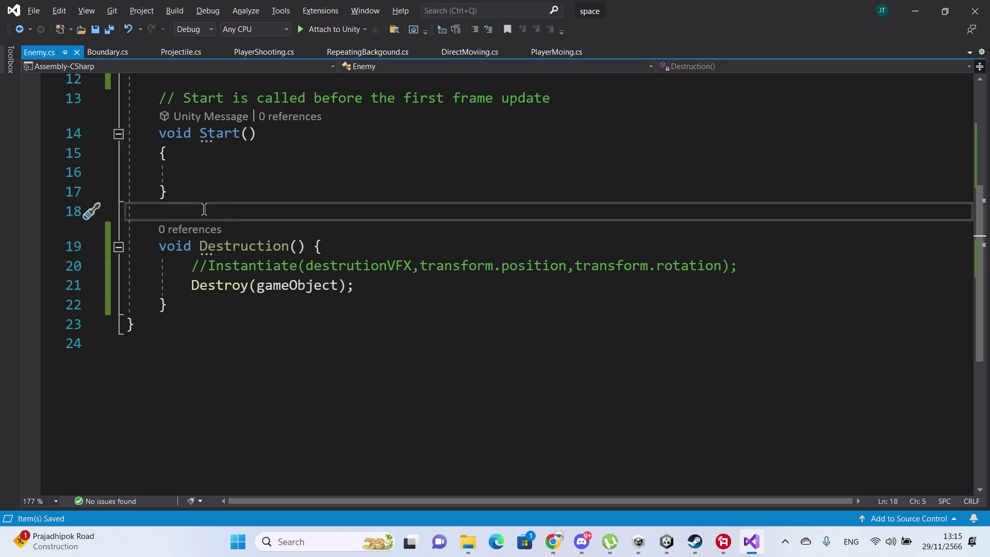
key("Return")
key("Up")
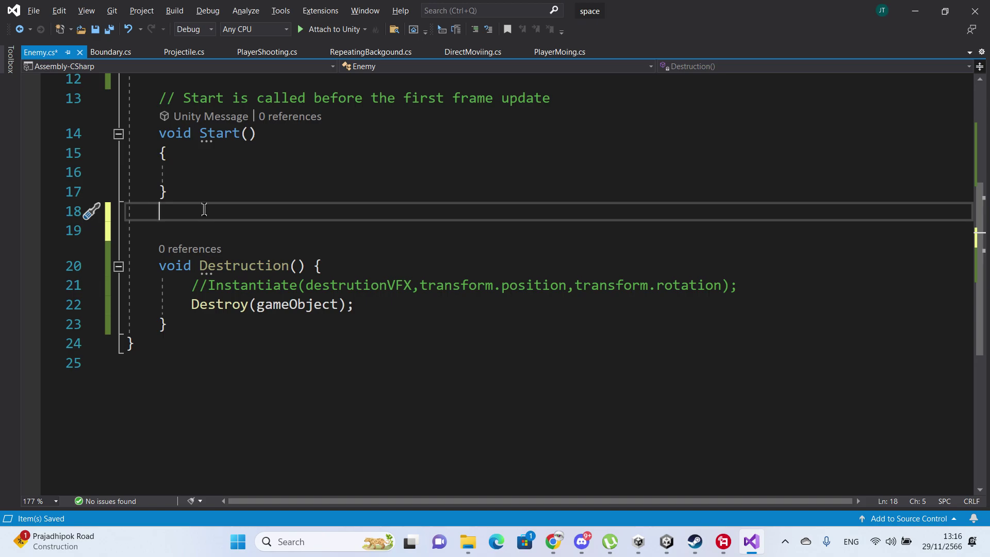
type("publi")
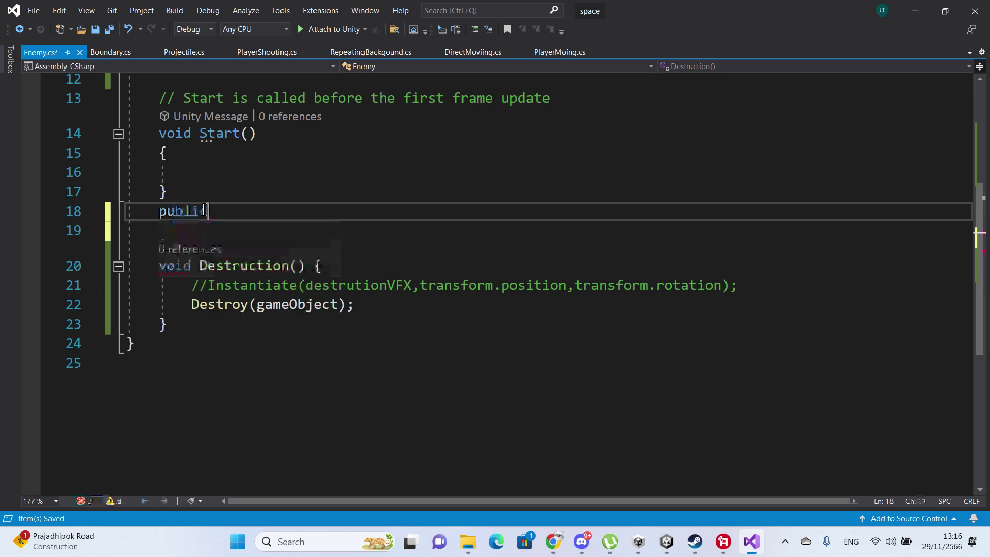
type("c ")
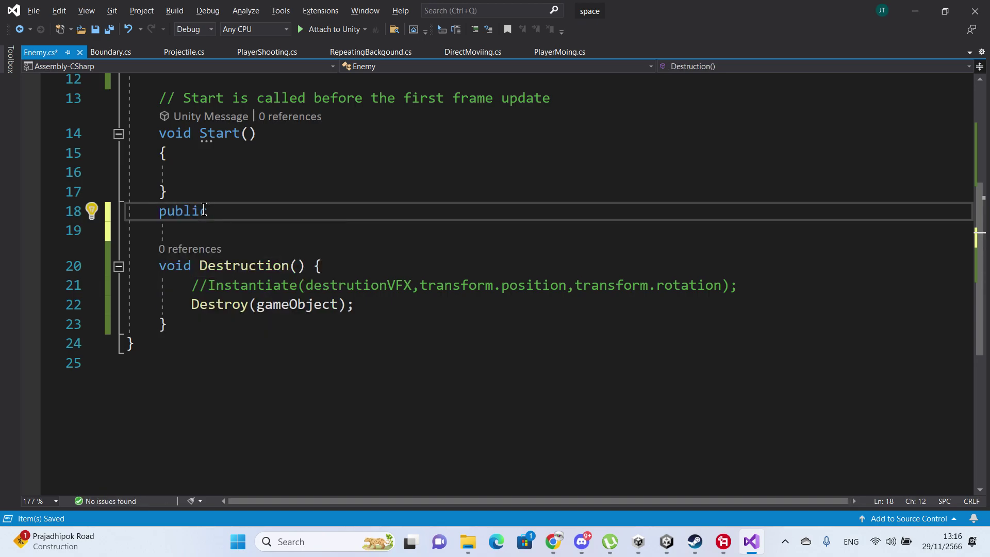
type("void")
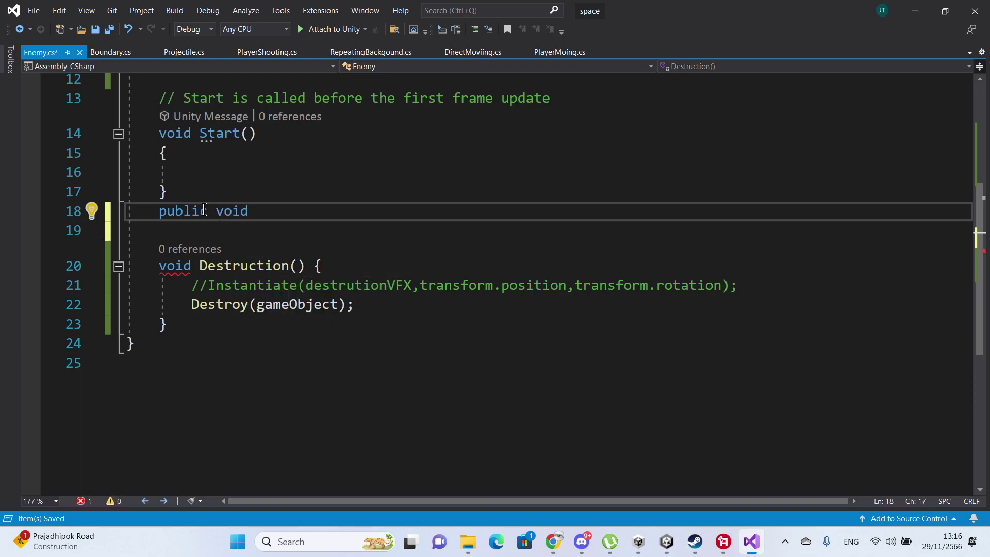
type(" got")
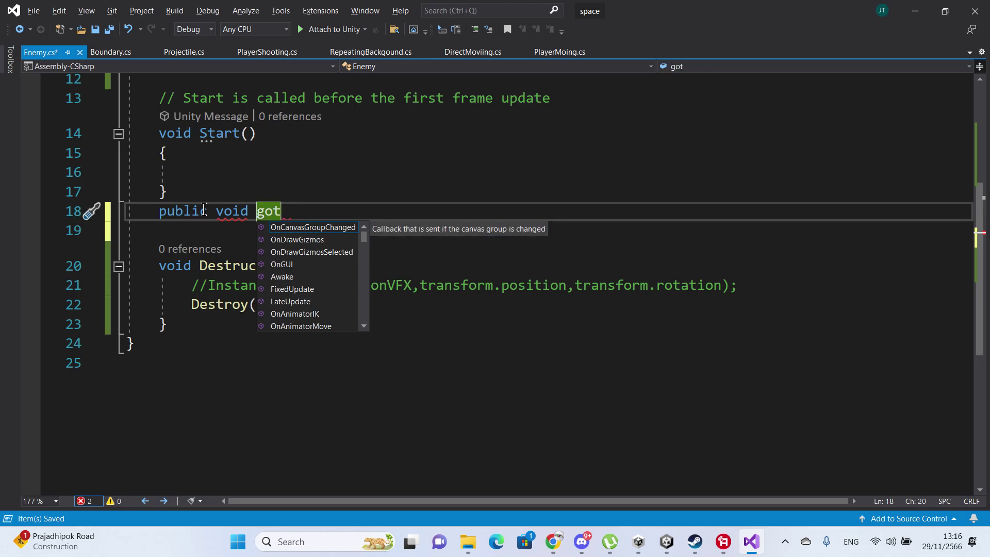
key("BackSpace")
key("BackSpace")
key("BackSpace")
type("Got")
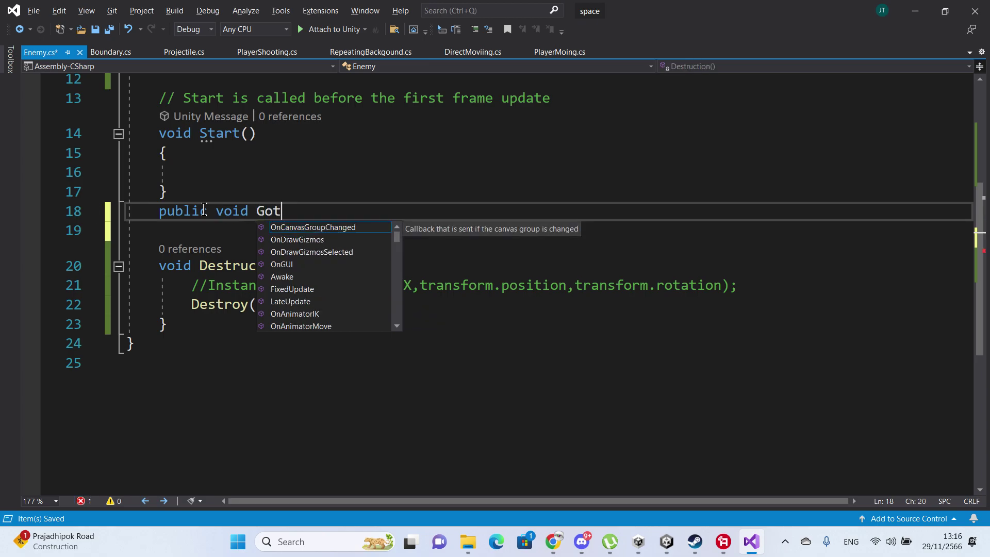
type("Dama")
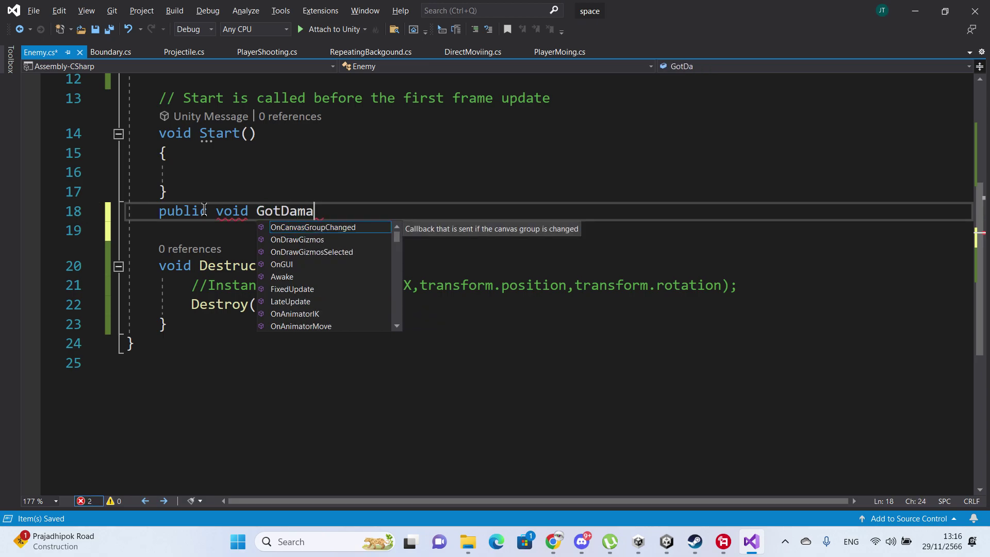
type("ge() { }")
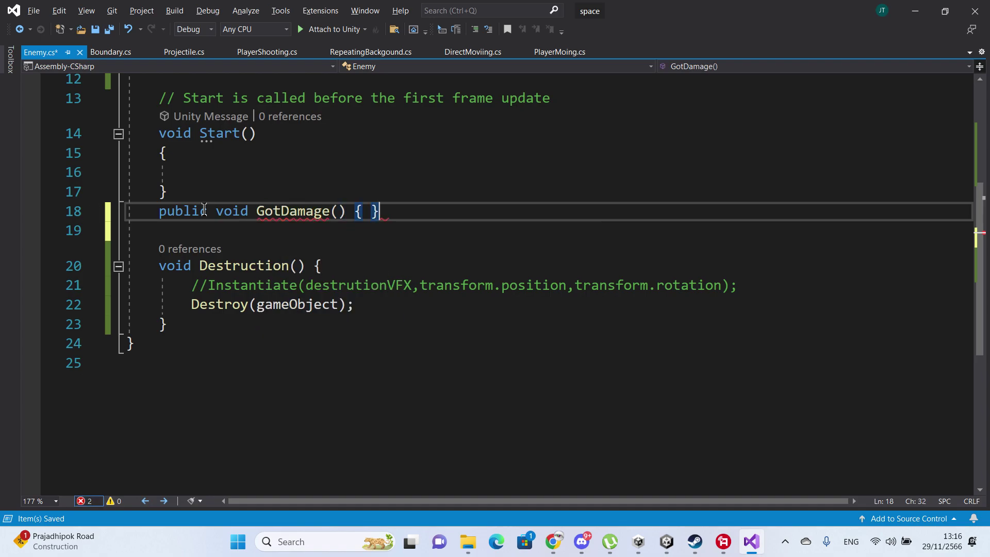
key("Return")
key("Return")
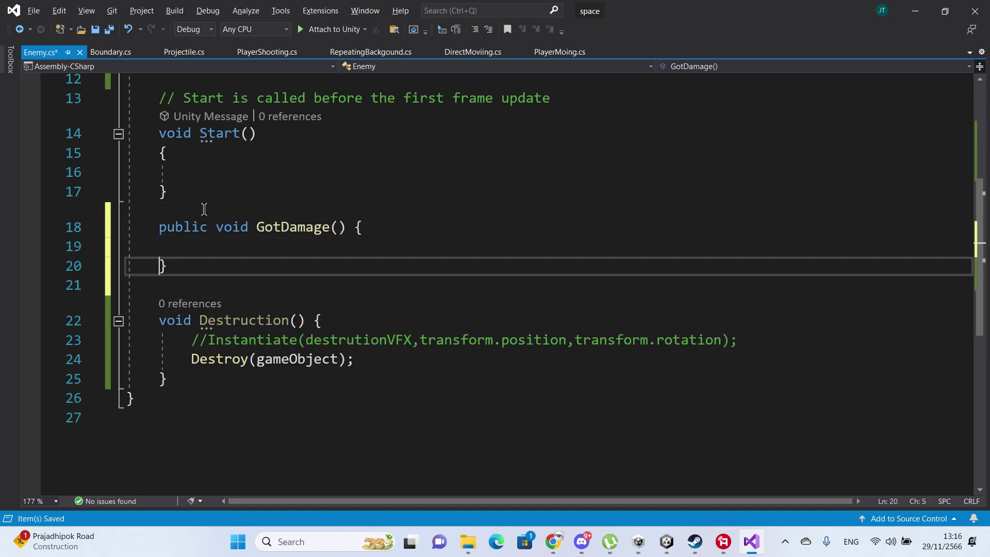
key("Up")
key("Tab")
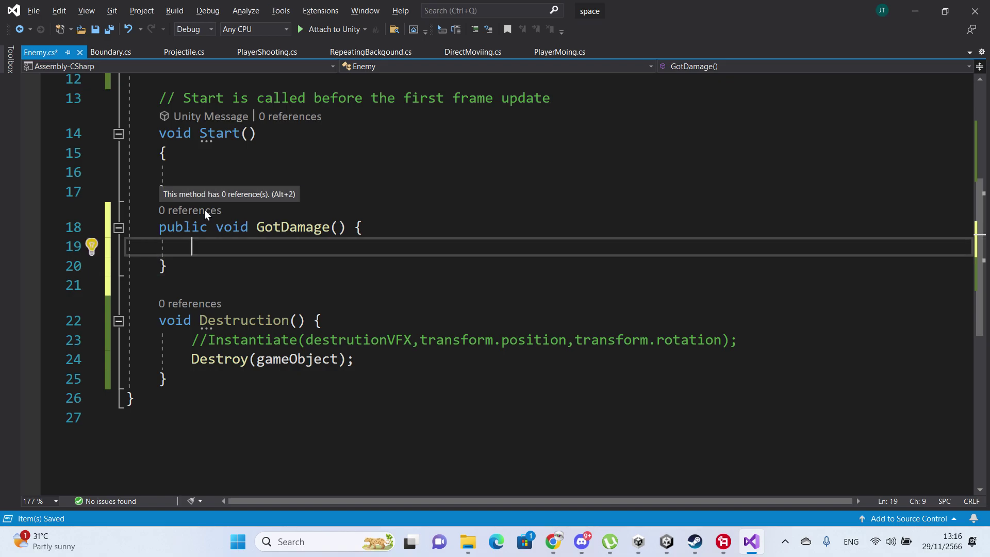
- Give GotDamage an int damage parameter and save
key("Up")
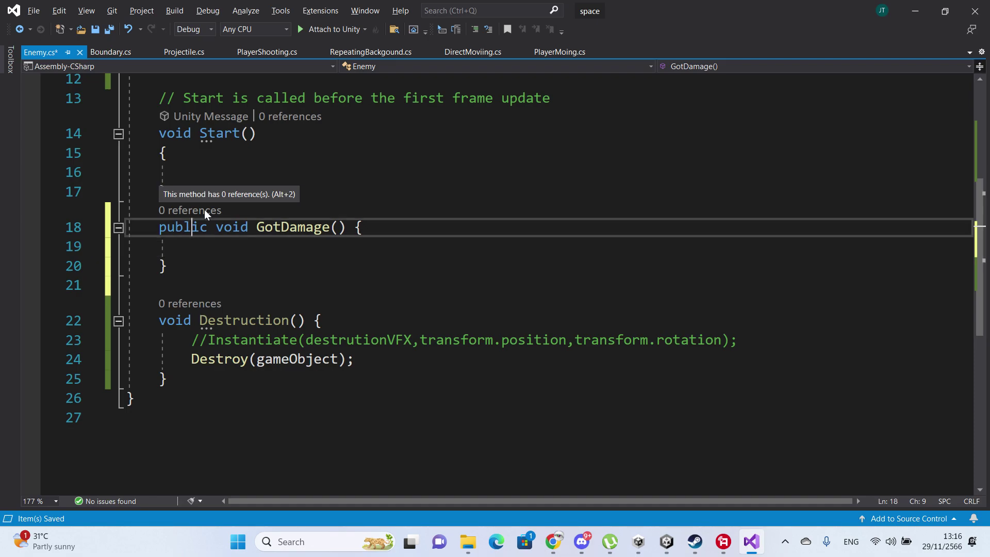
key("ctrl+Right")
key("ctrl+Right")
key("ctrl+Right")
key("Right")
type("i")
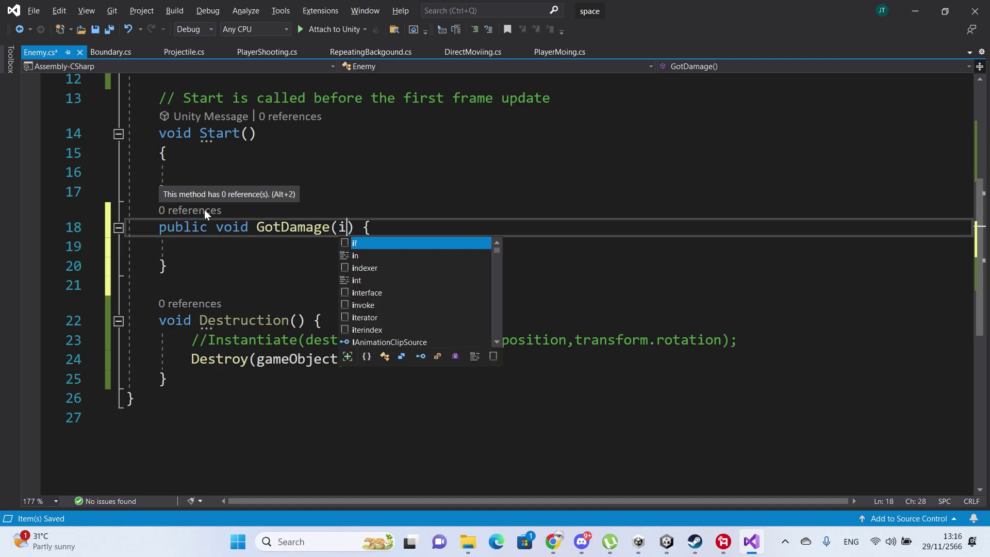
type("nt ")
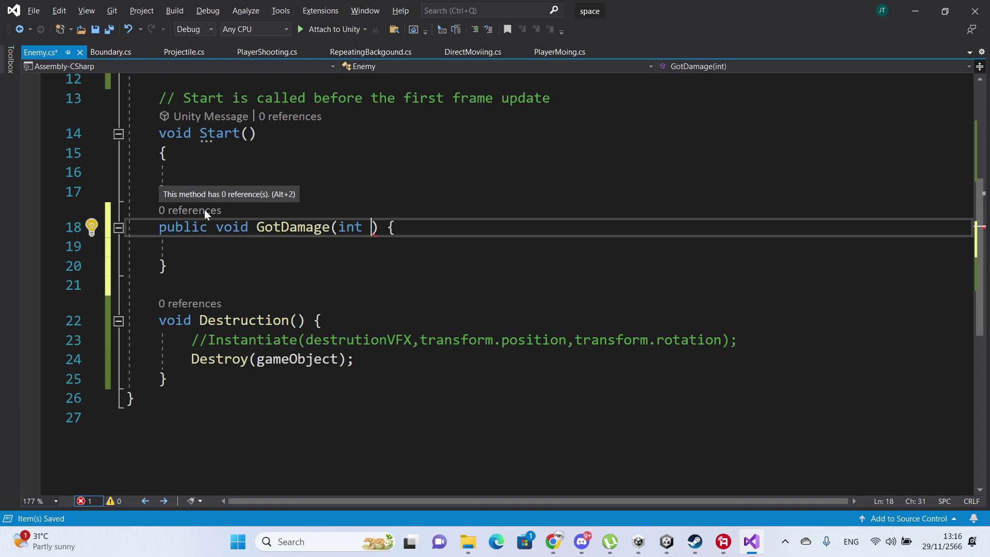
type("da")
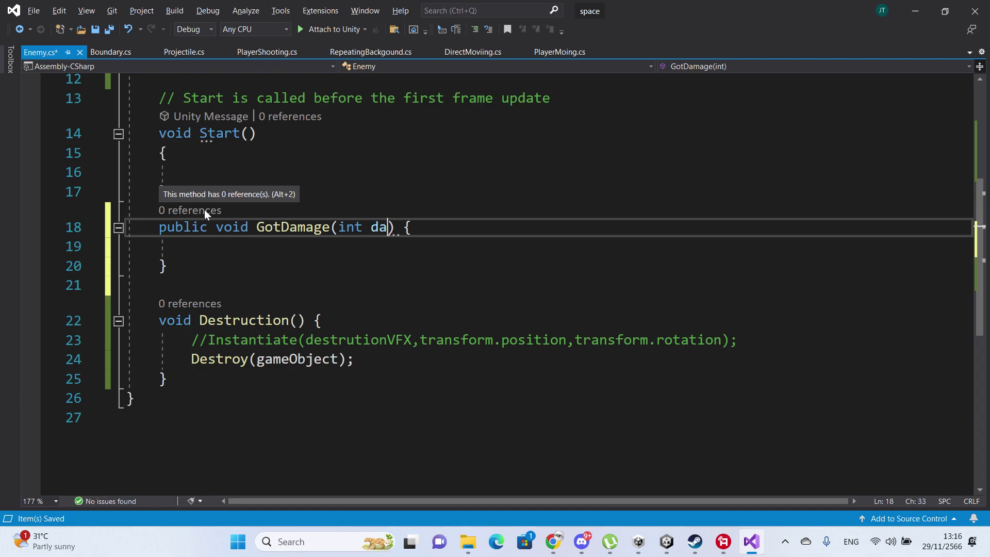
type("mag")
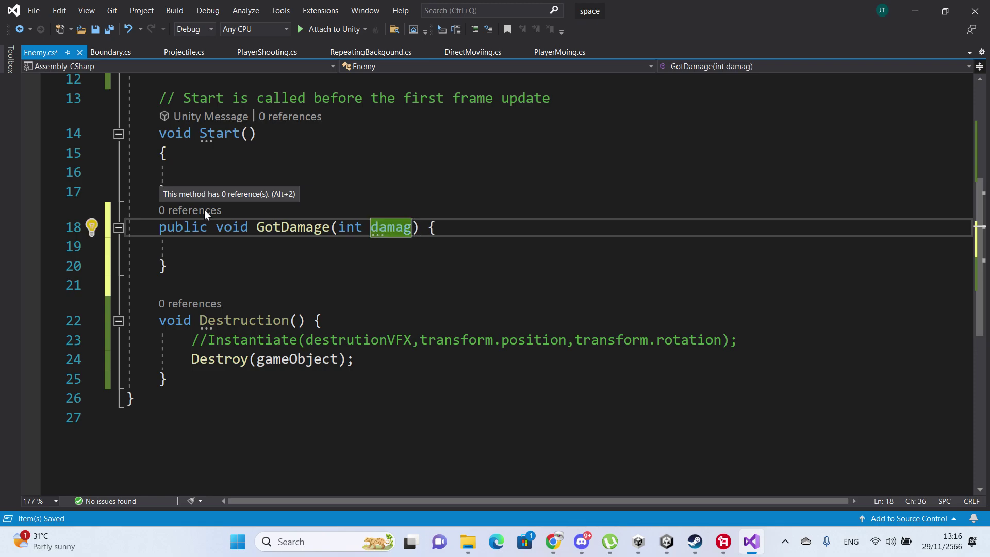
type("e")
key("ctrl+s")
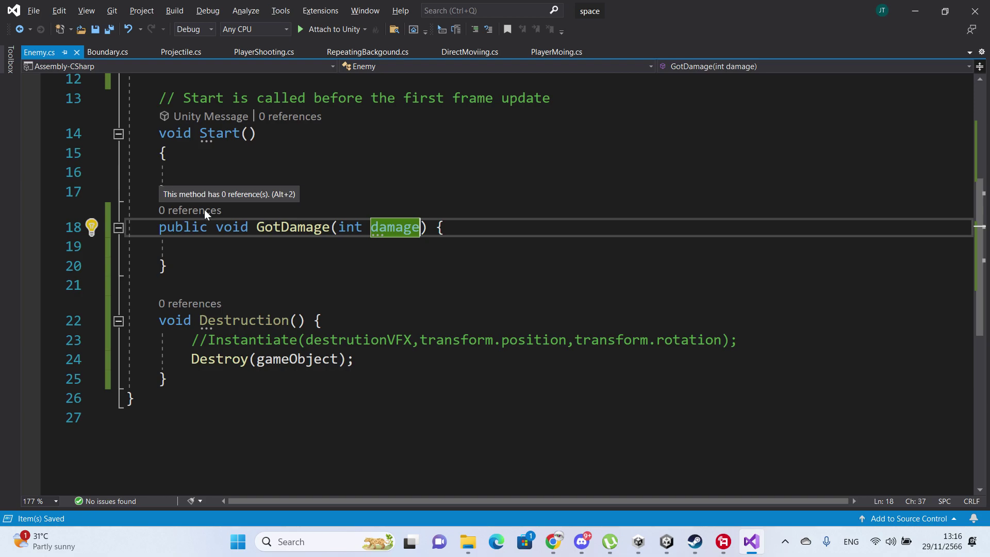
- Write Health -= 1; in the GotDamage body
key("Down")
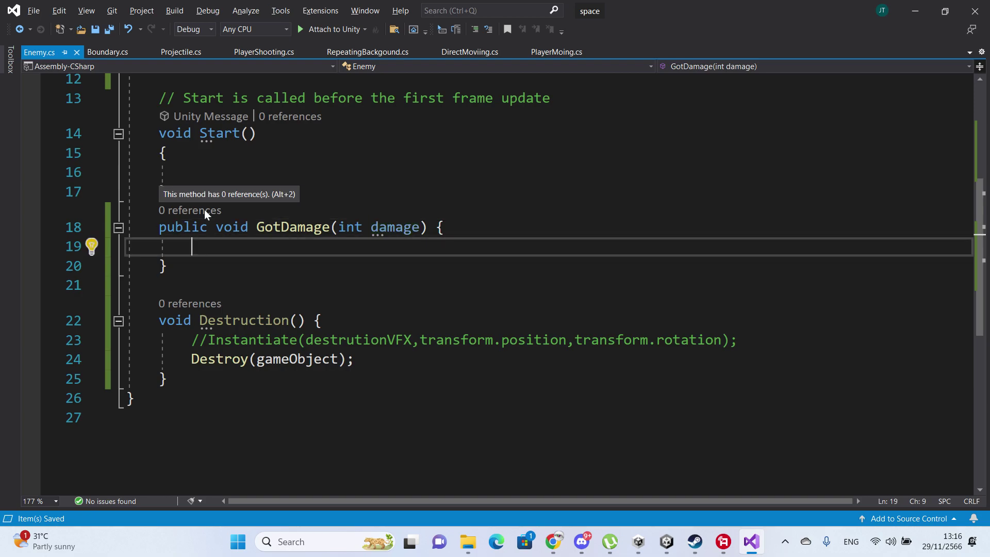
type("he")
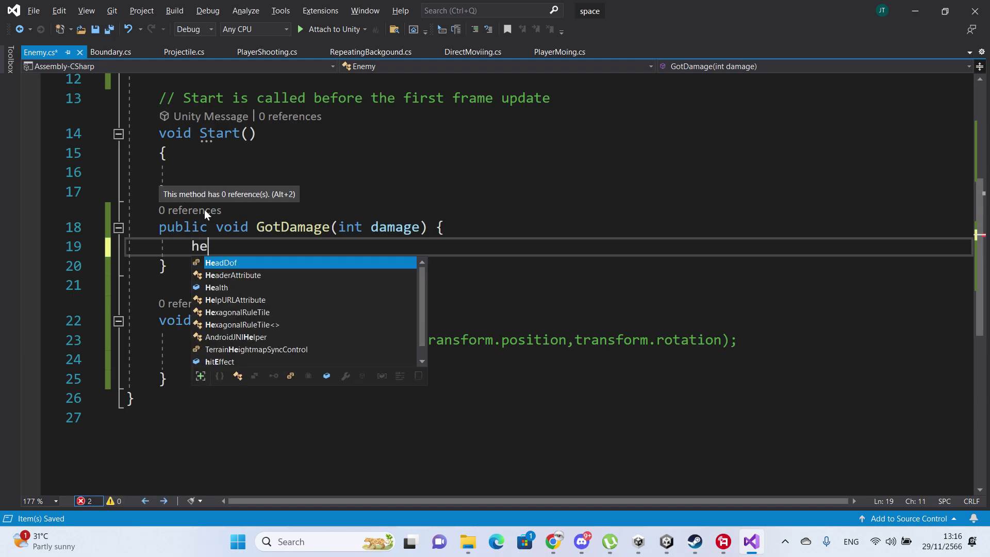
type("a")
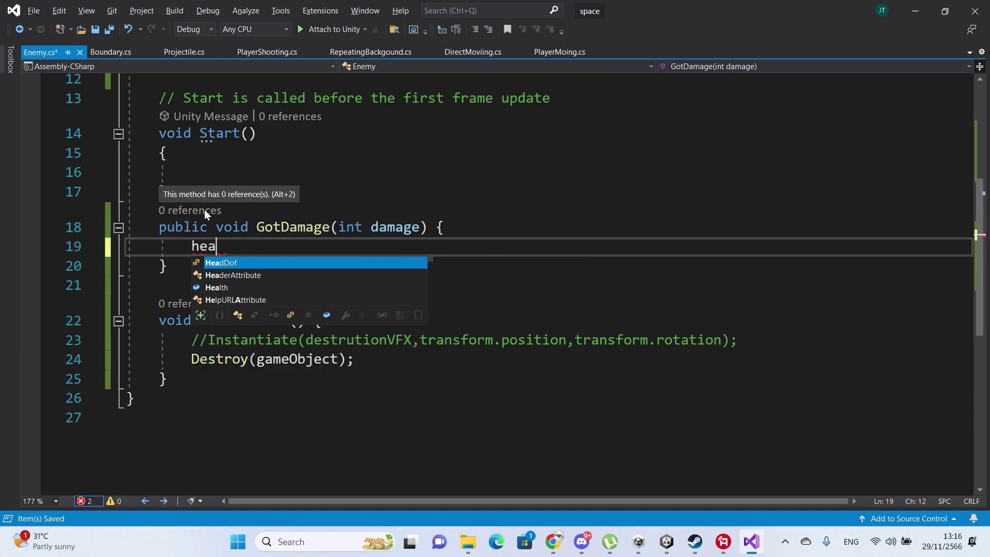
key("Down")
key("Down")
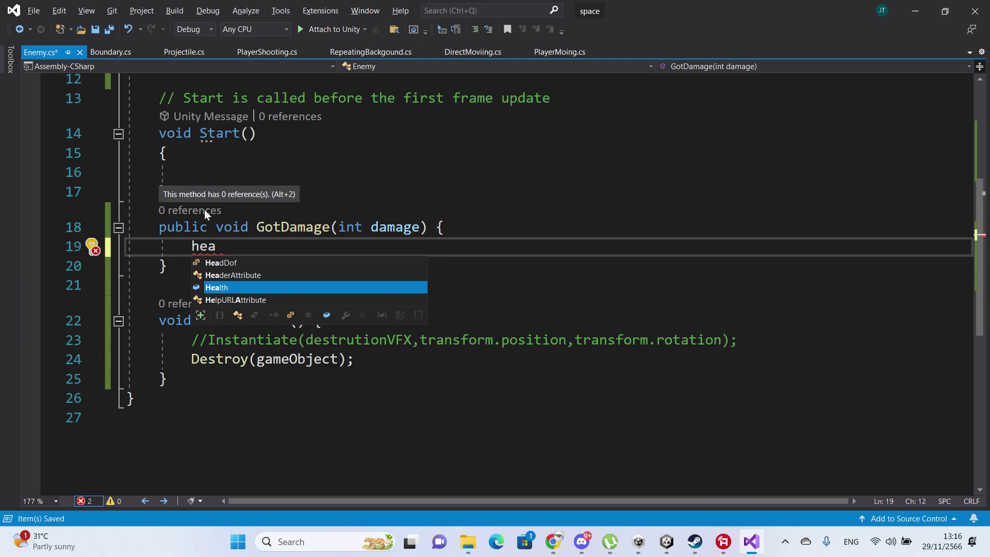
key("Tab")
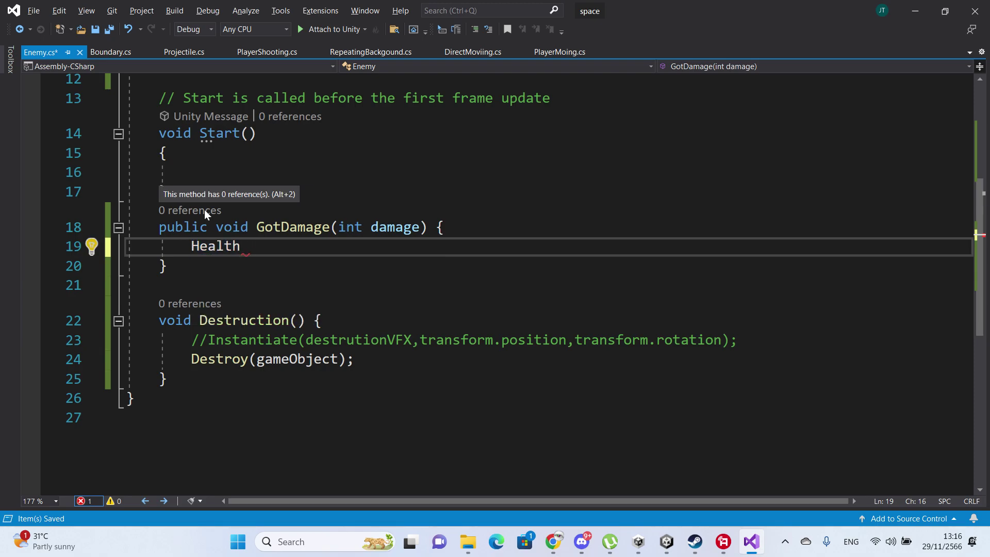
type("<= ")
type("0")
type(";")
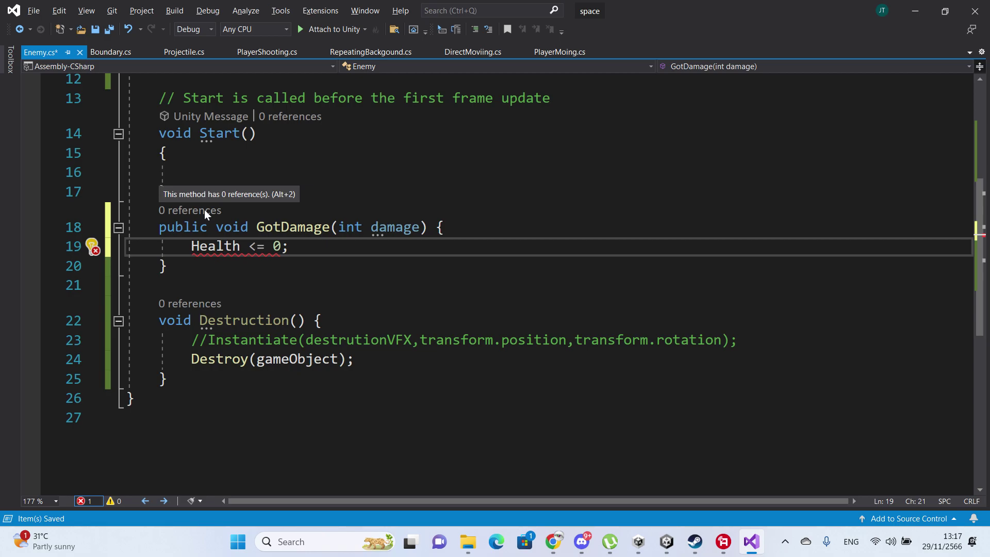
key("BackSpace")
key("BackSpace")
key("BackSpace")
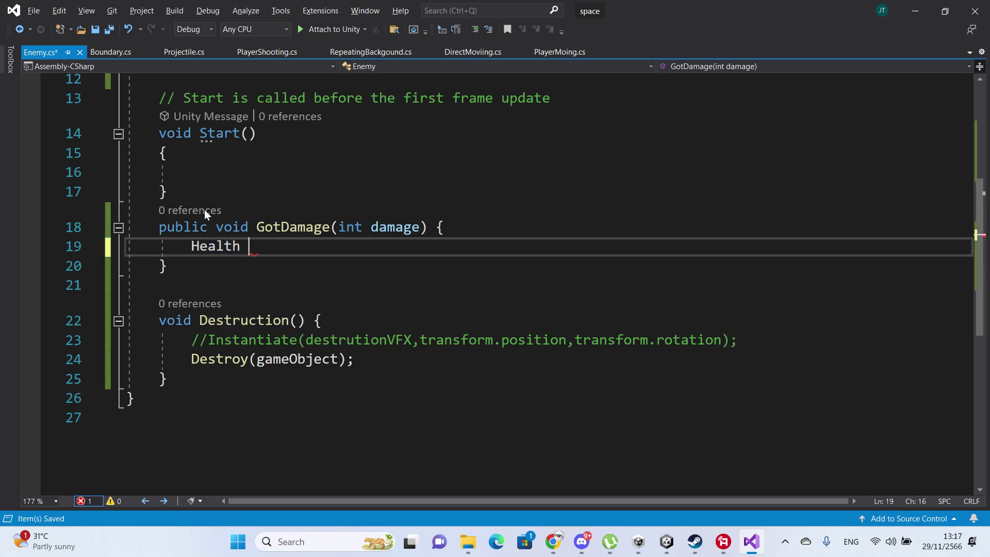
type("-= 1;")
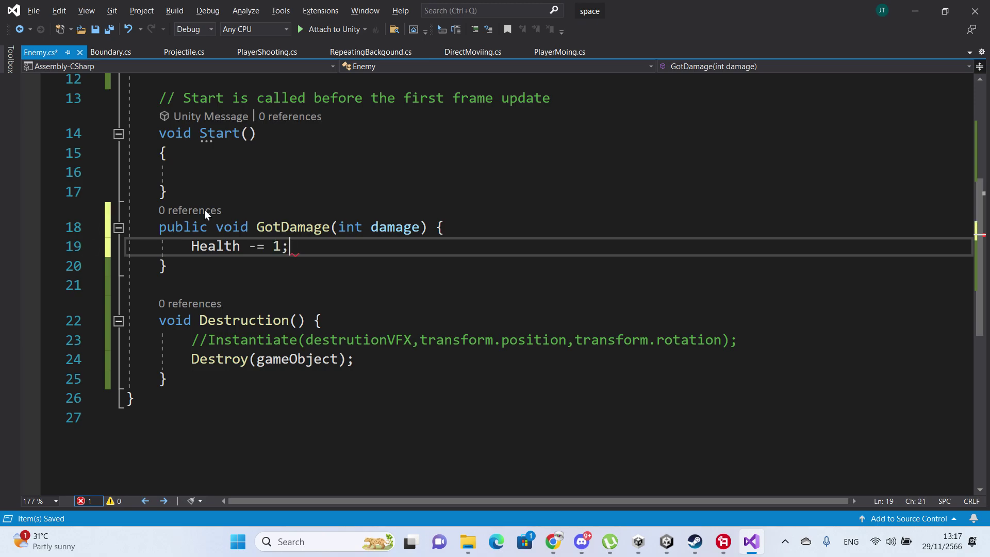
key("Return")
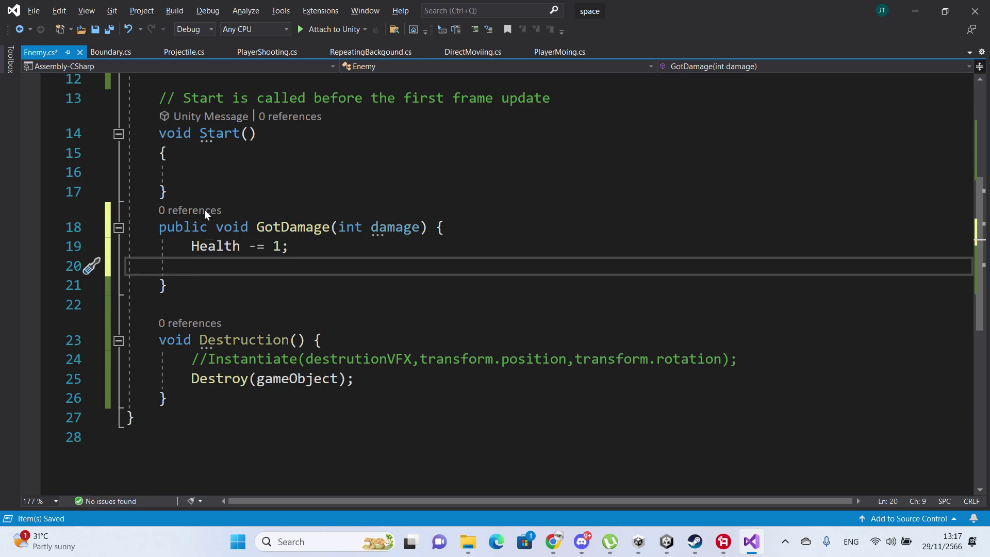
- Add an if (Health <= 0) block with braces below the Health line in GotDamage
type("if(")
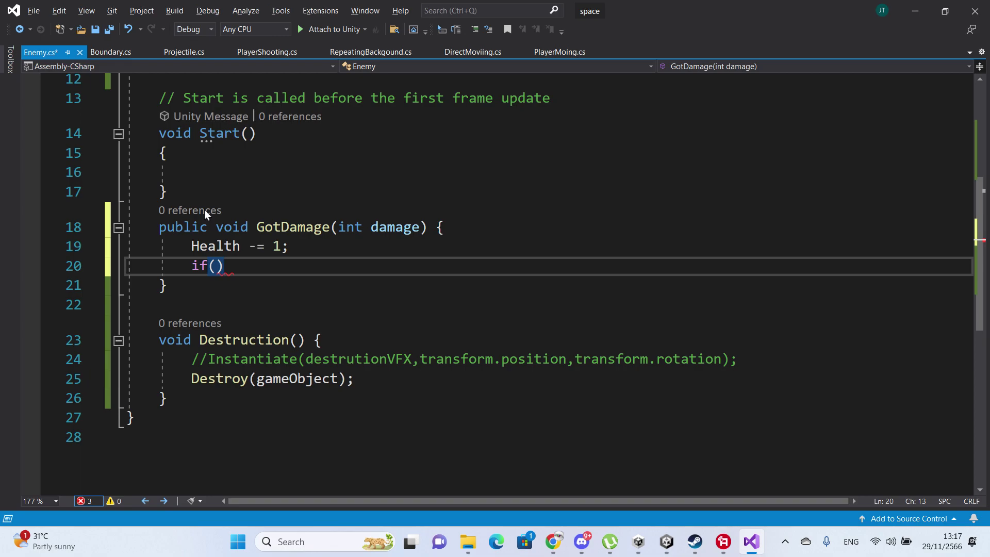
type(")")
key("Left")
type("He")
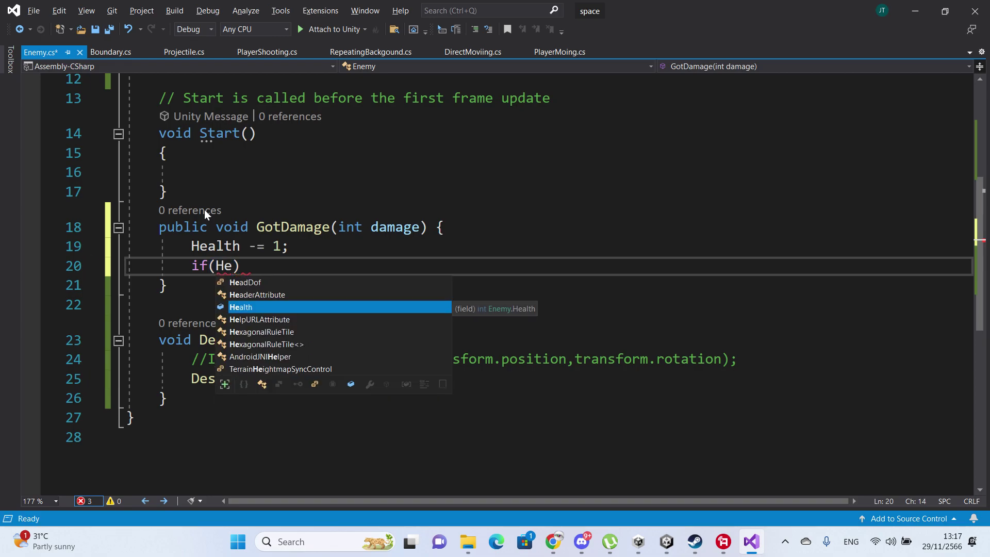
key("Tab")
type("<=")
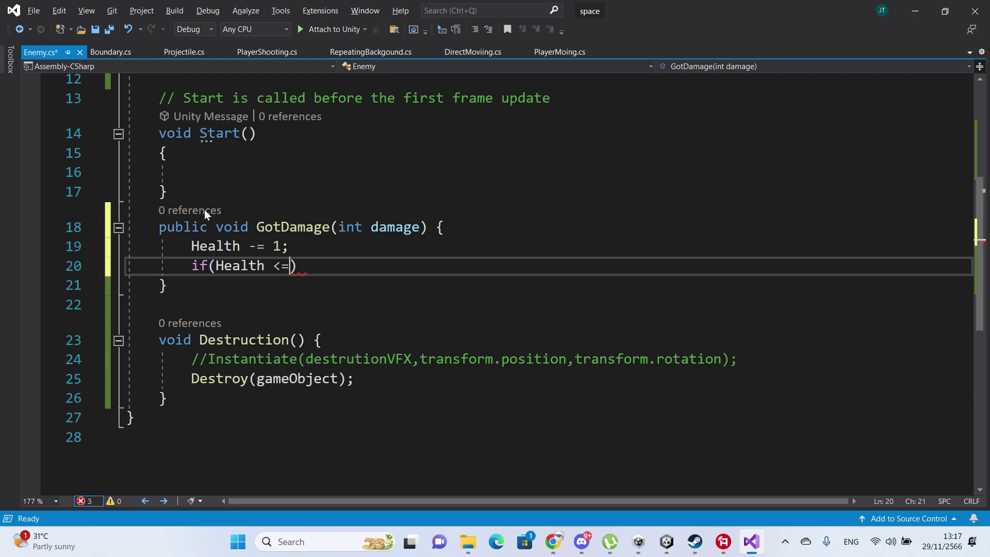
type("0")
key("Right")
type("{")
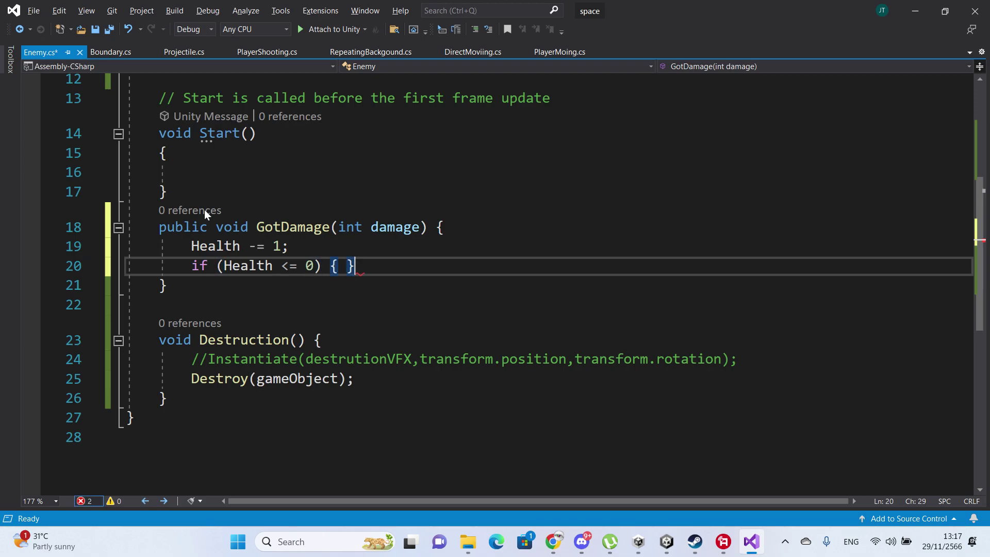
key("Return")
key("Return")
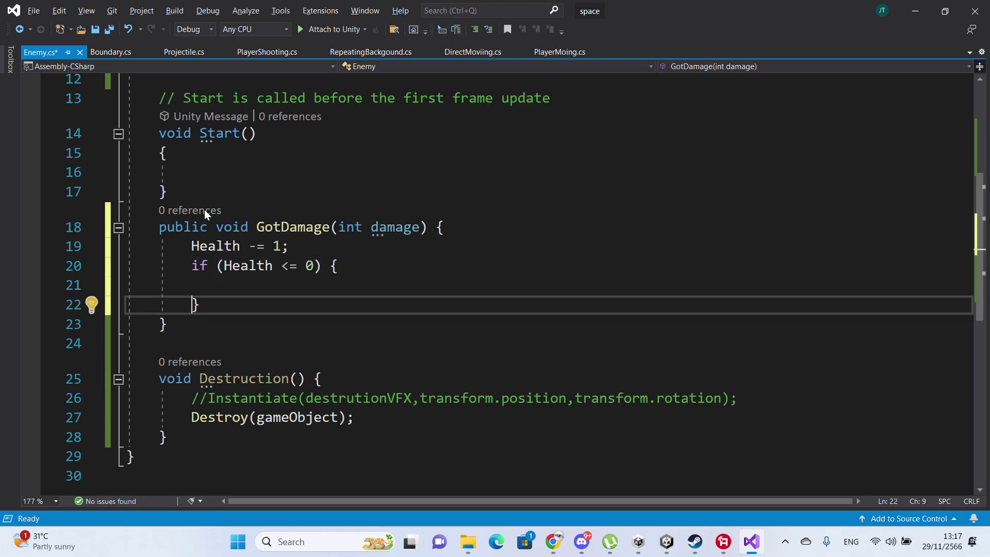
- Call Destruction(); inside the if block and save Enemy.cs
key("Up")
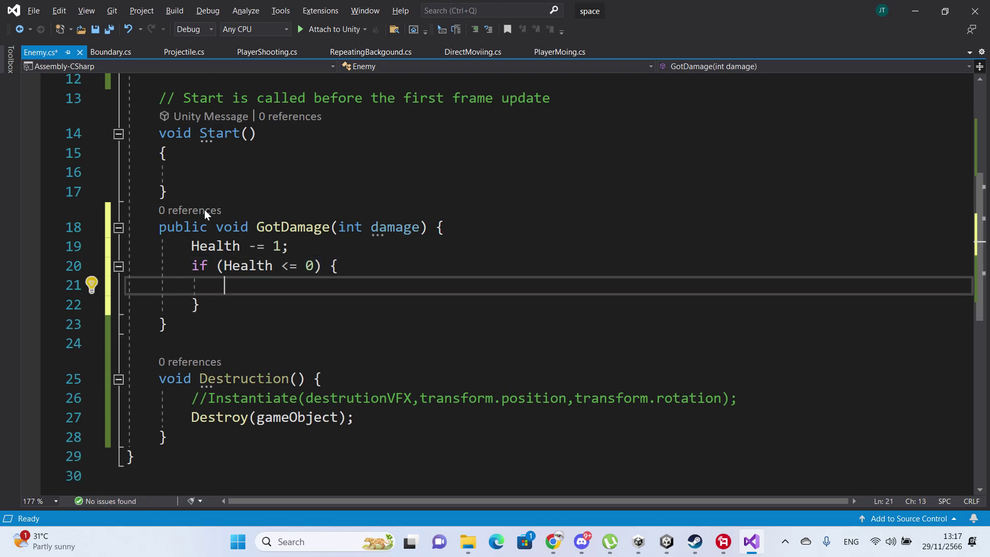
type("Des")
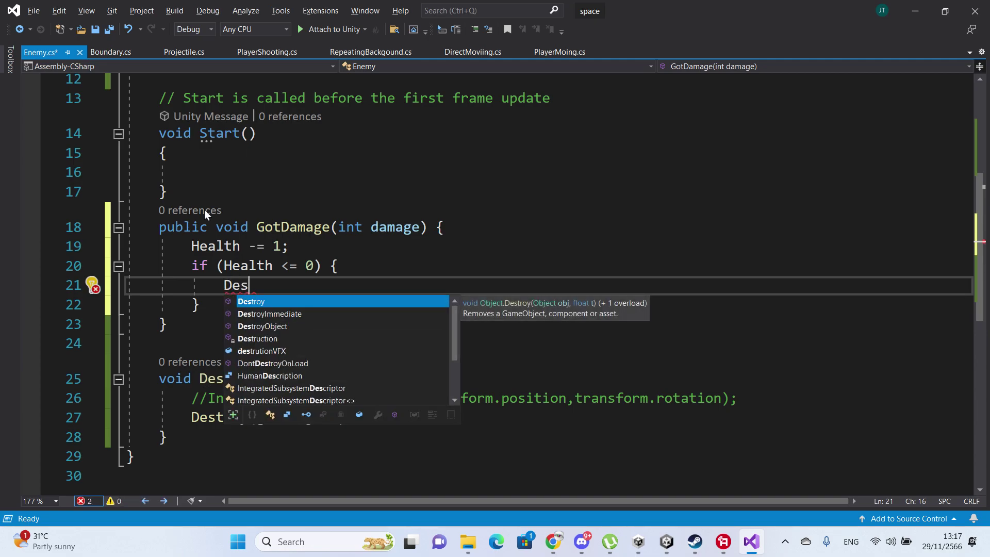
key("Down")
key("Down")
key("Down")
key("Tab")
type("()")
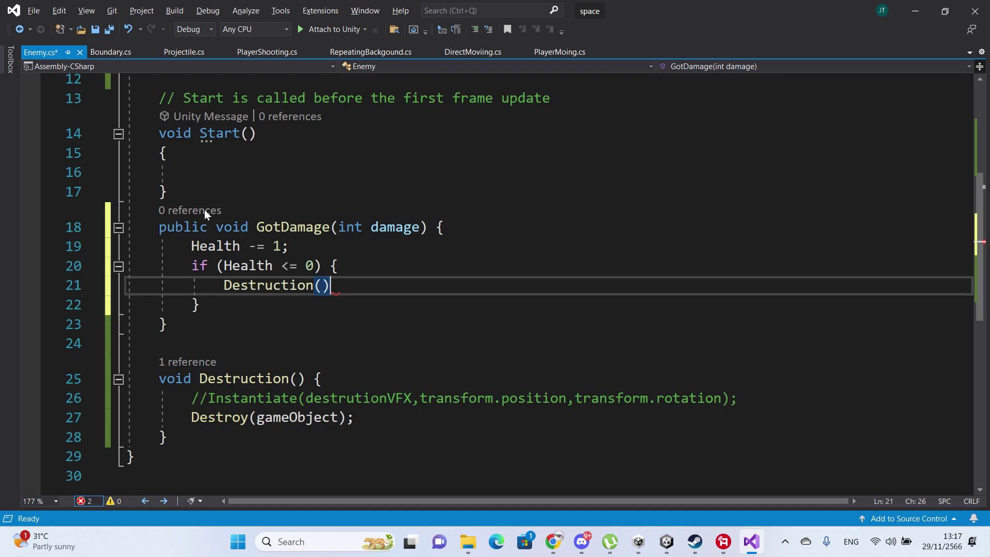
type(";")
key("ctrl+s")
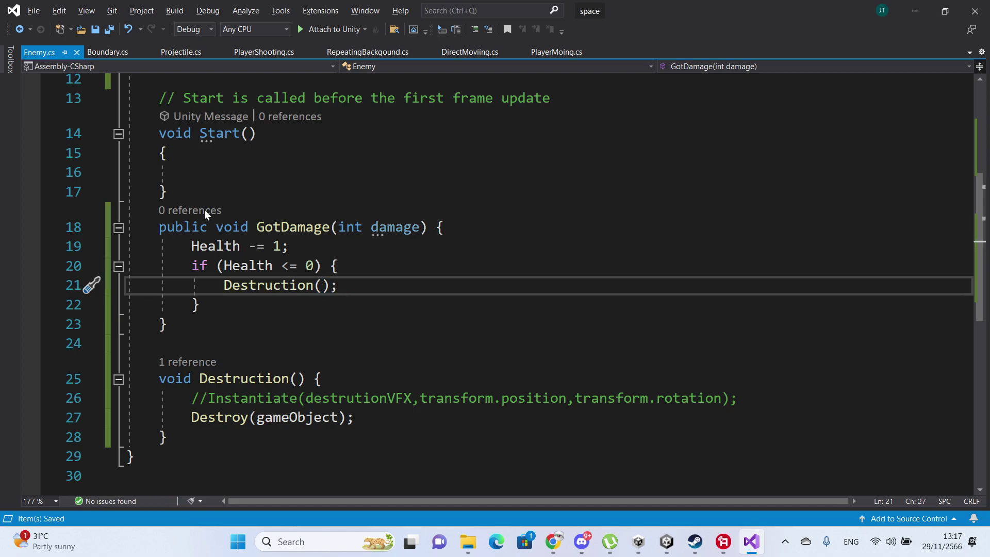
- Add an else branch to GotDamage and begin an Instantiate(hitEffect call inside it
key("Down")
type("else")
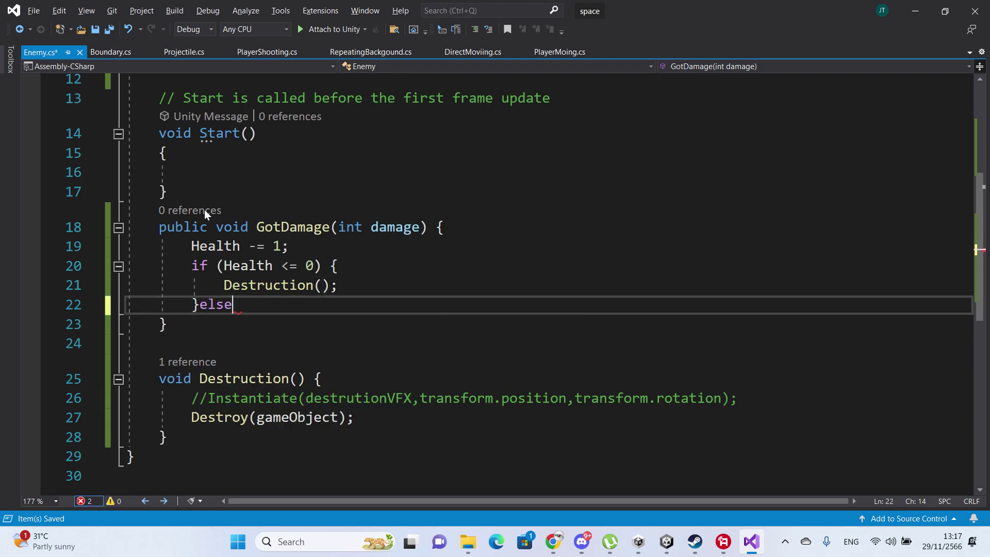
type(" {")
key("Return")
key("Return")
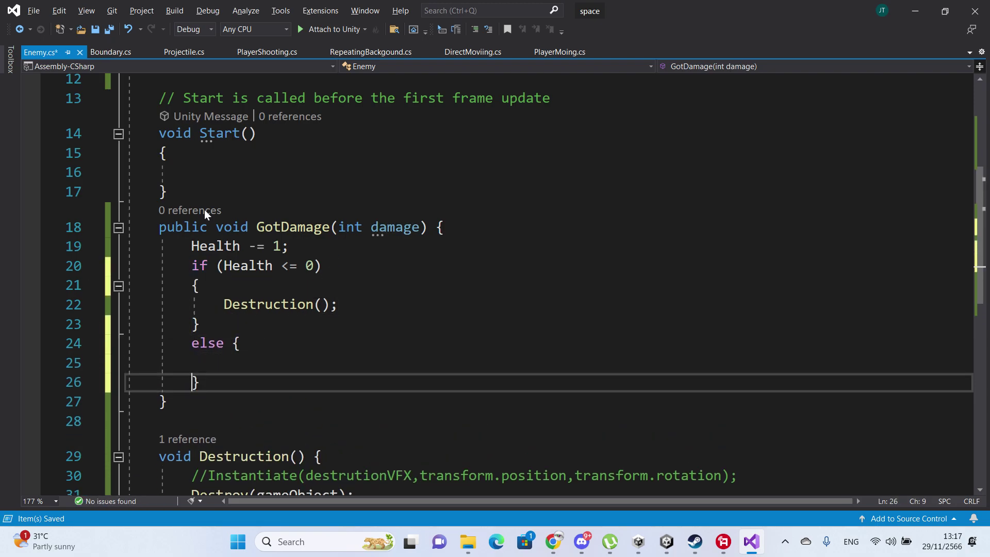
key("Up")
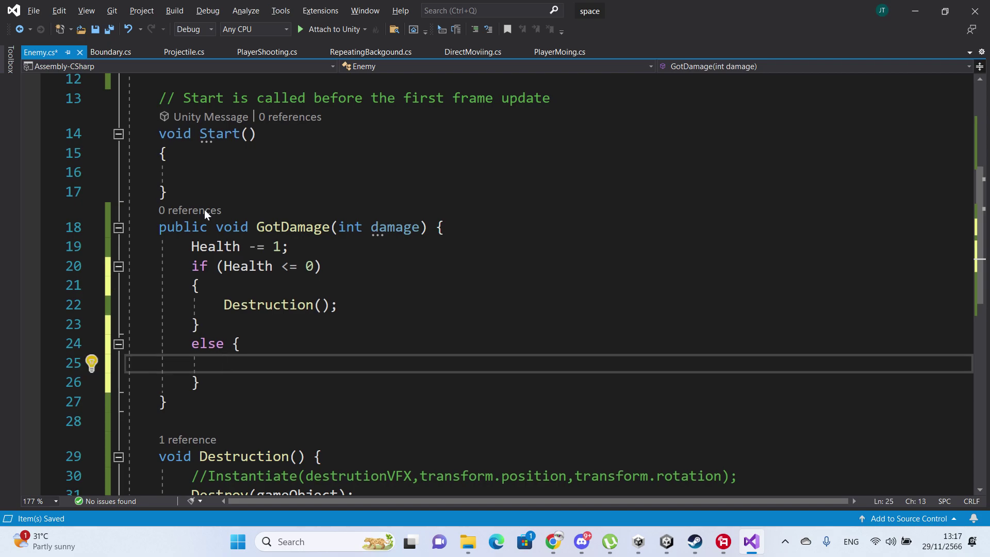
type("Ins")
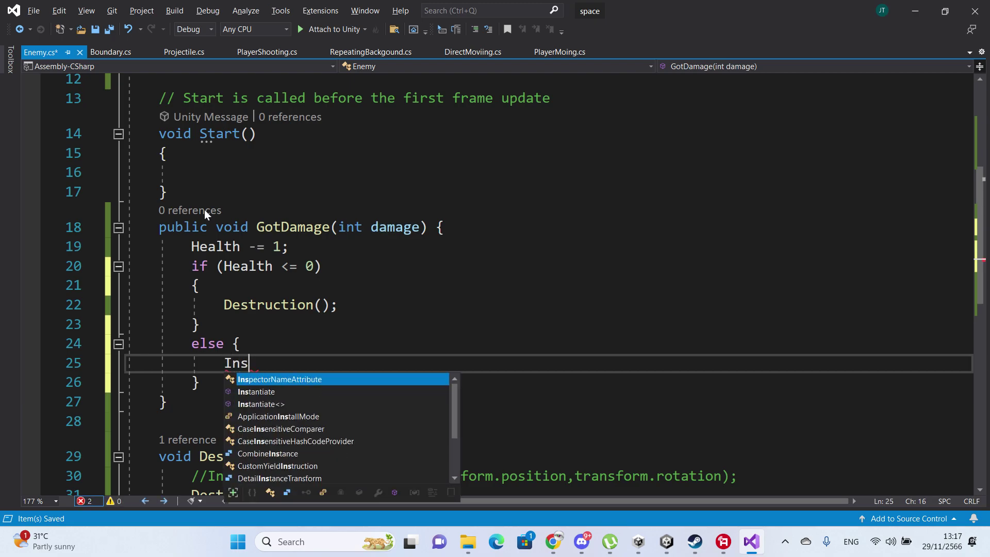
key("Down")
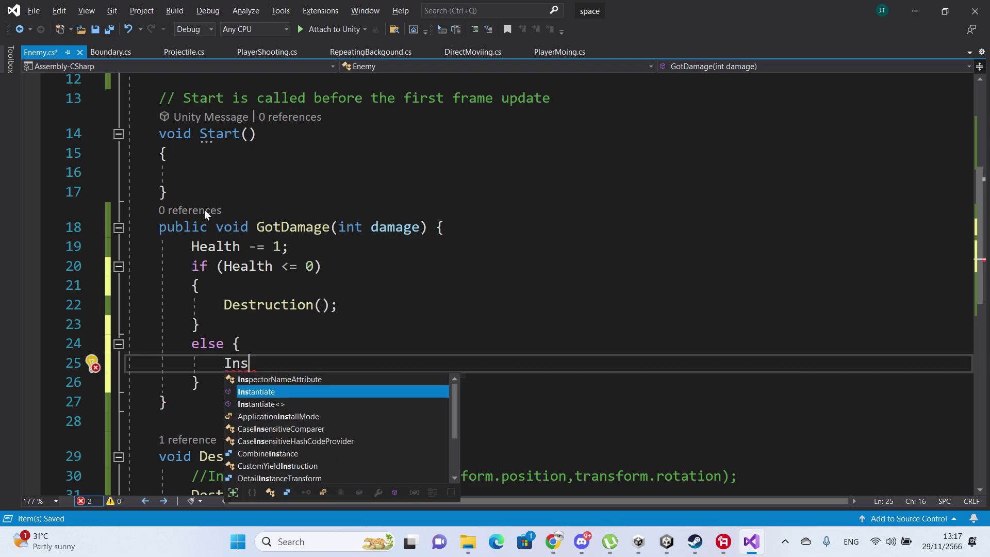
key("Tab")
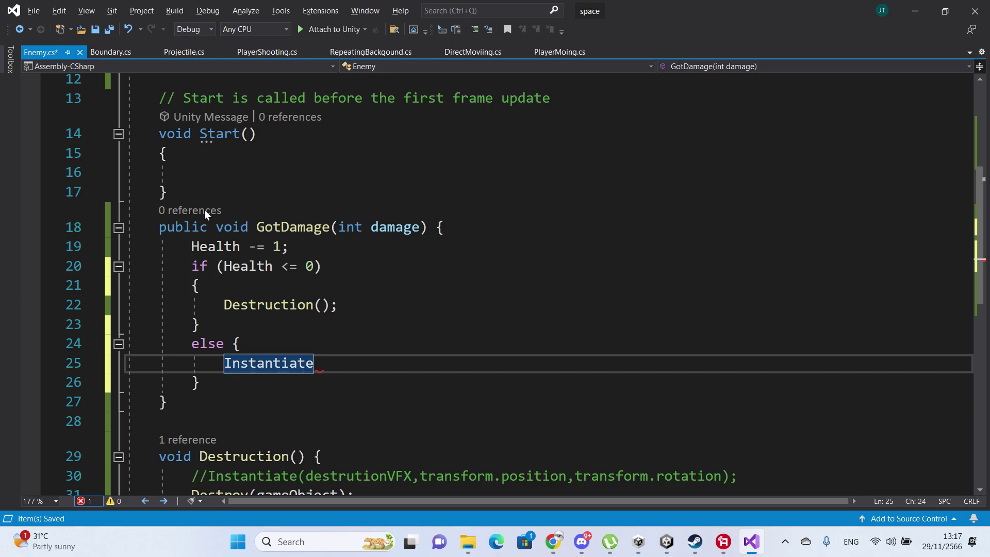
type("(")
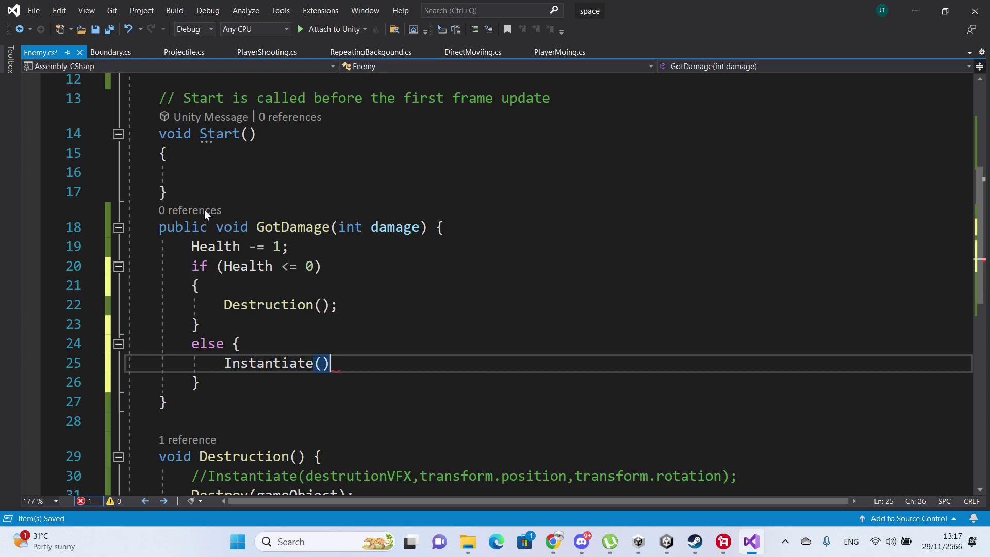
type("hit")
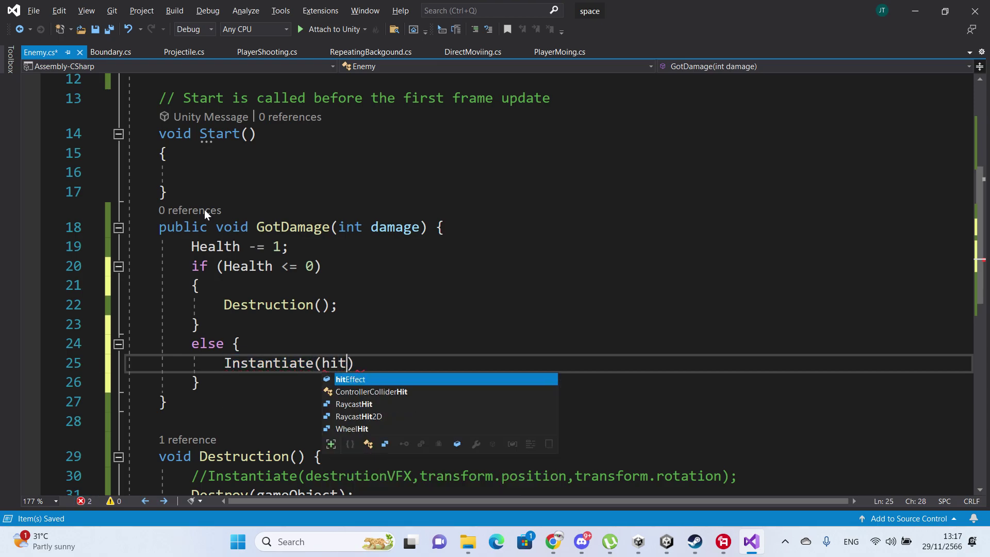
key("Tab")
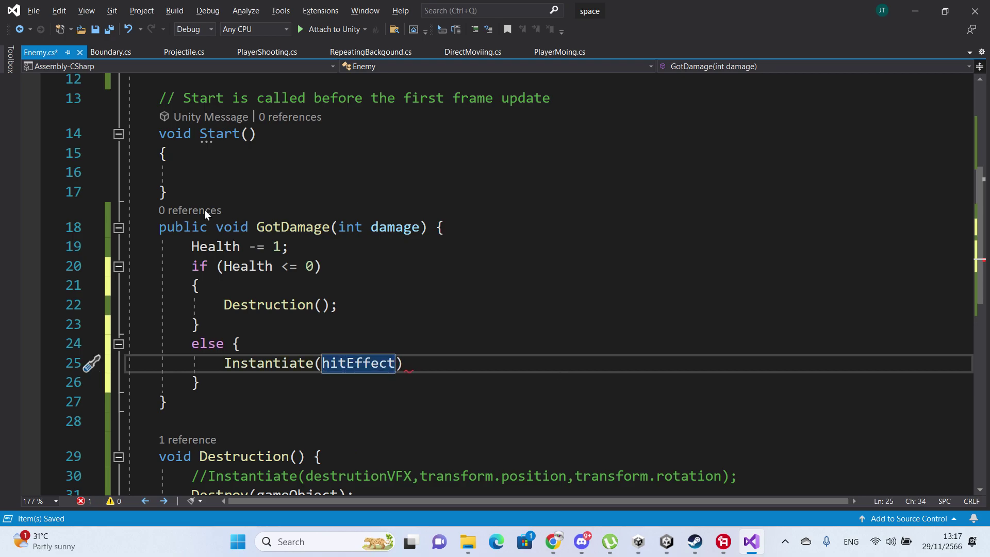
- Complete the call with transform.transform.position and transform.rotation, then comment it out with //
type(",transform")
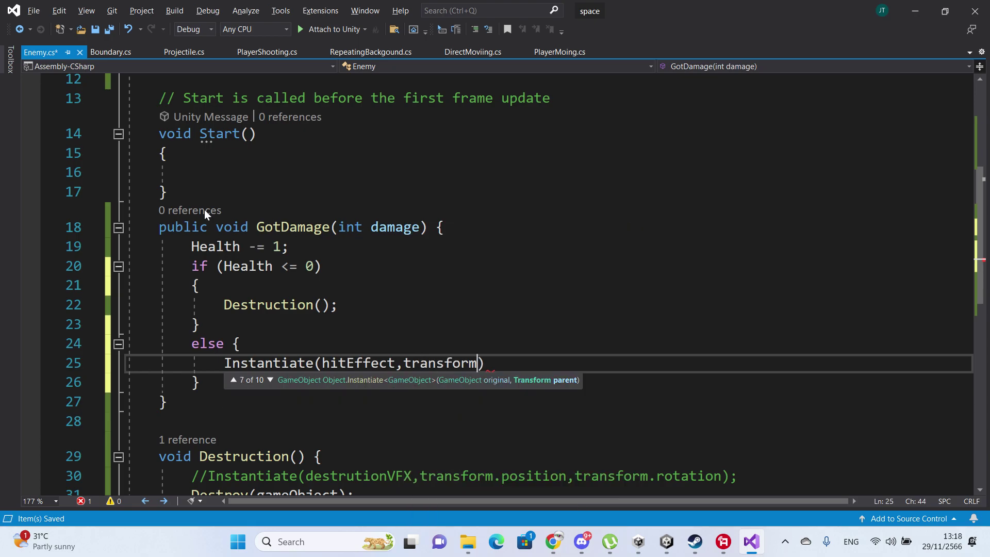
type(".transform[")
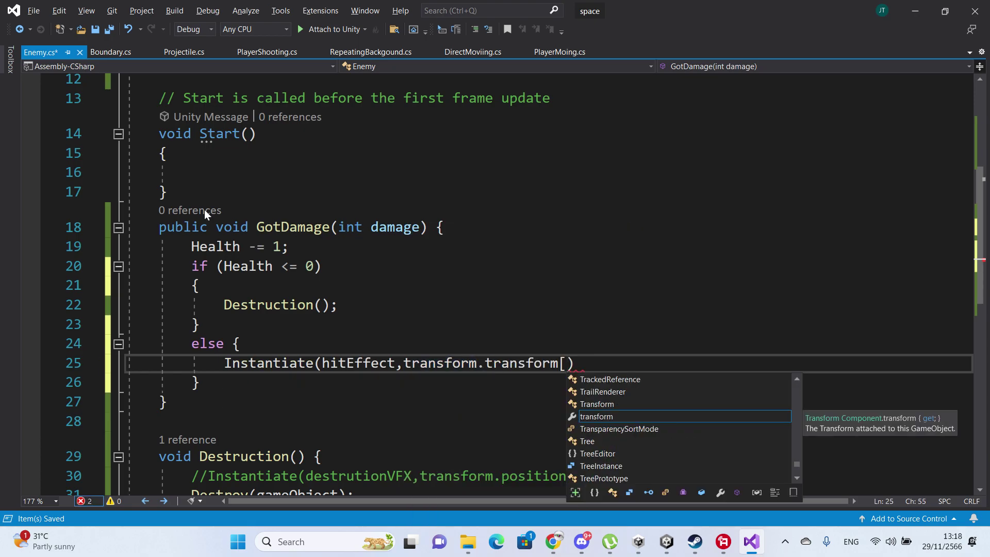
key("BackSpace")
type(".position")
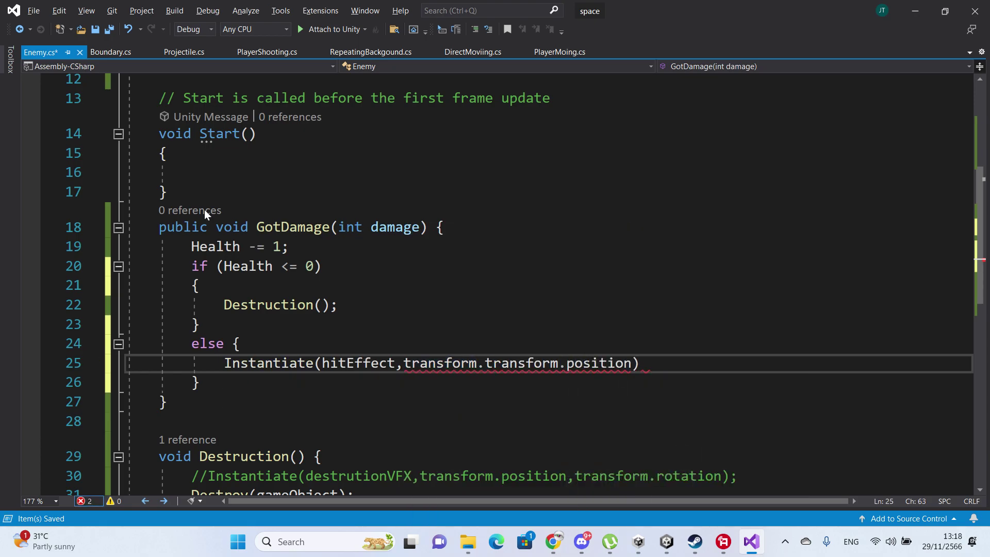
type(",")
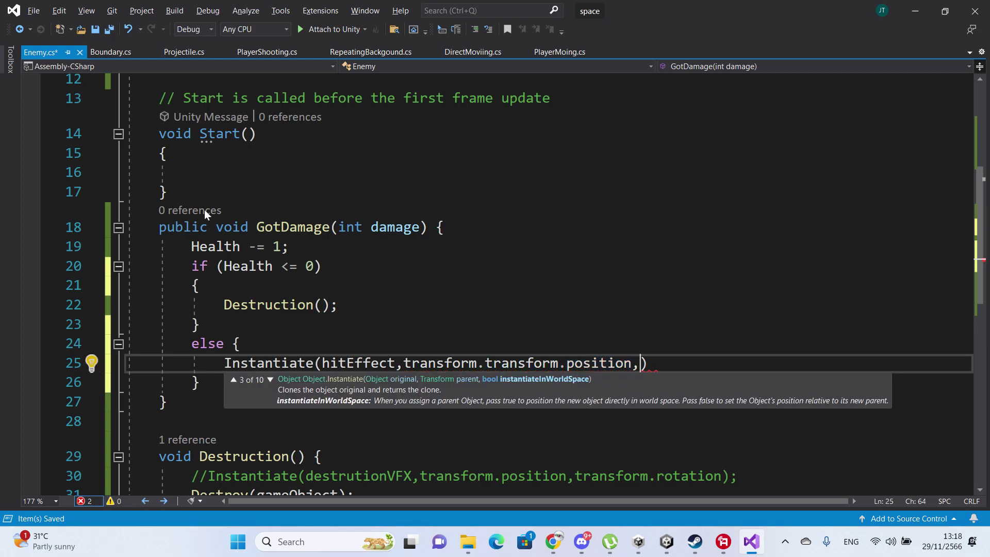
type("tr")
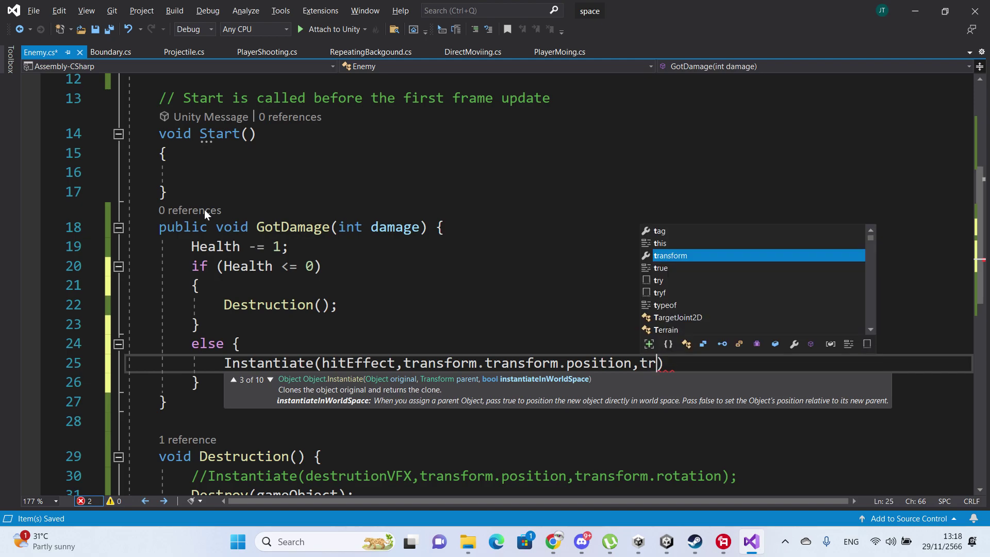
key("Tab")
type(".")
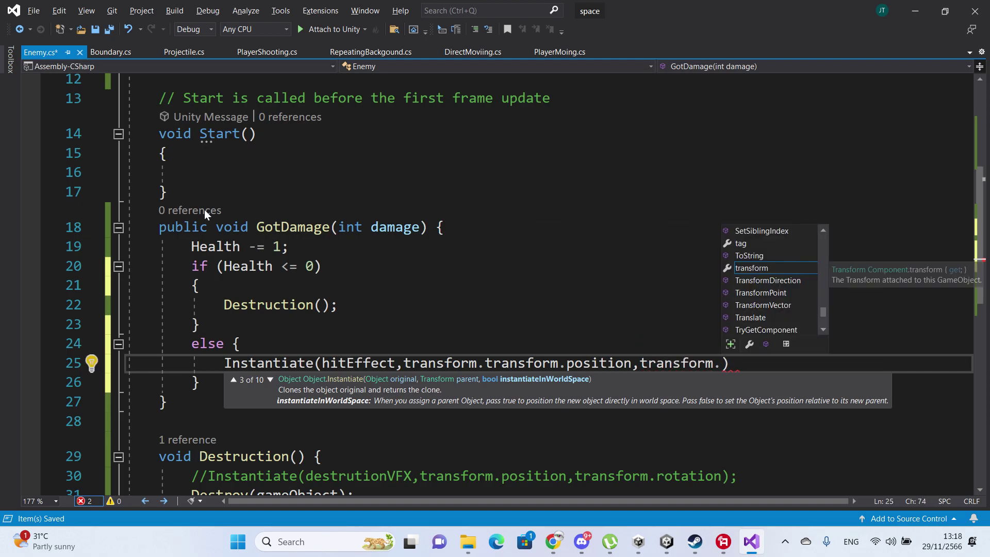
type("ro")
key("Tab")
type(")")
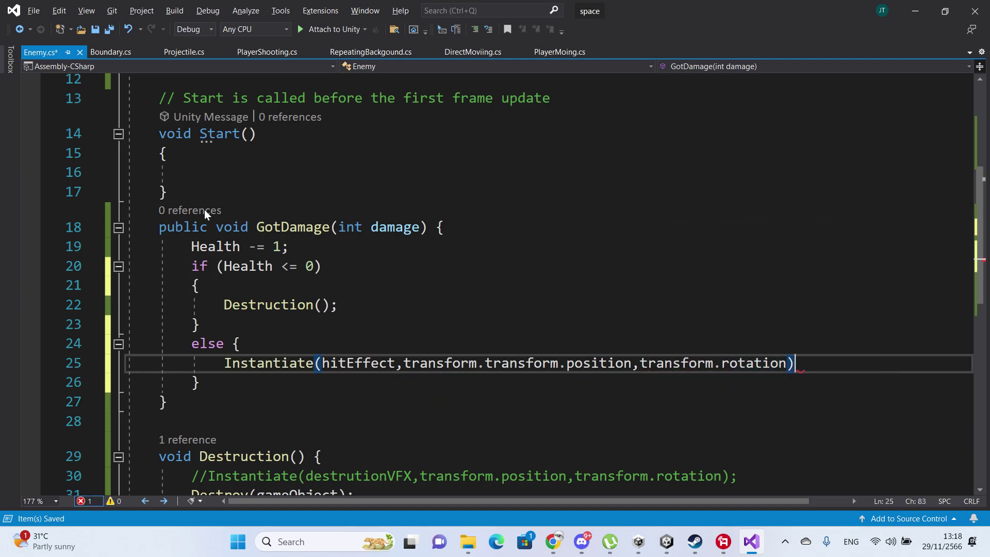
type(";")
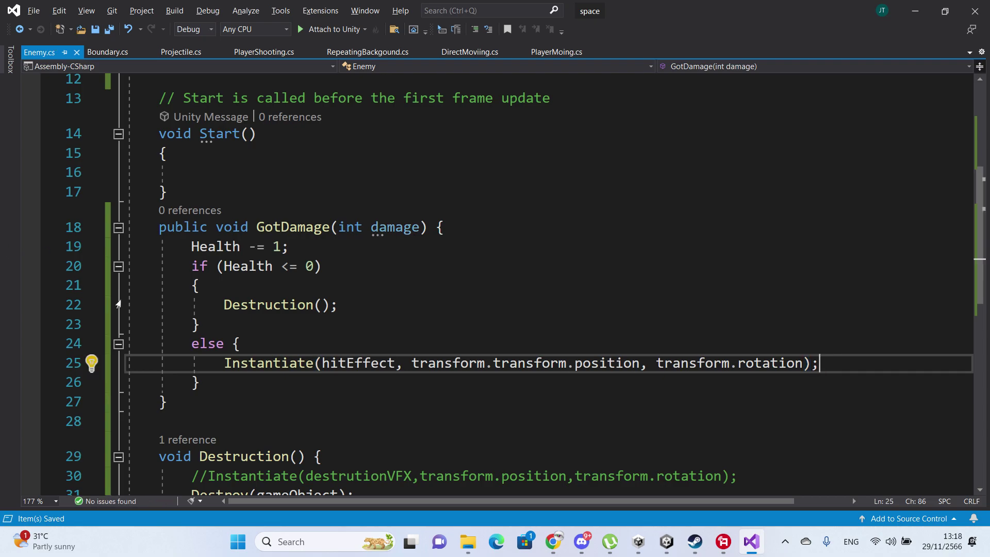
left_click(223, 364)
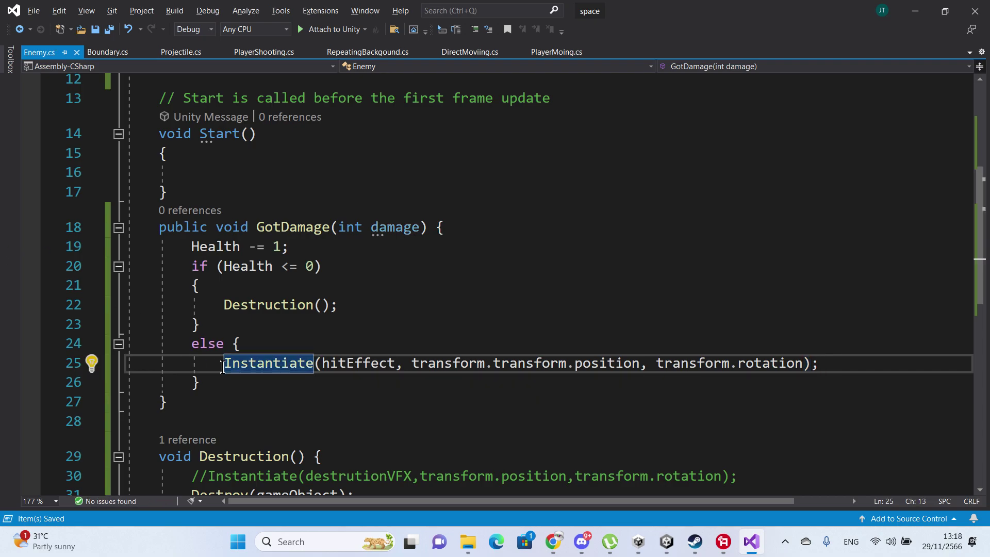
type("//")
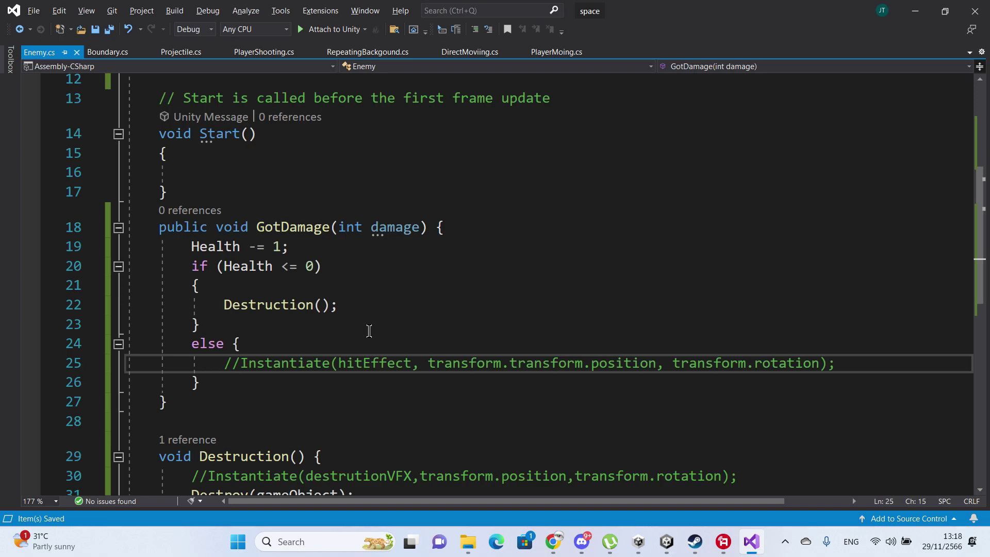
- Scroll up to the Health field and select its name on line 7
scroll(465, 289, "up", 1)
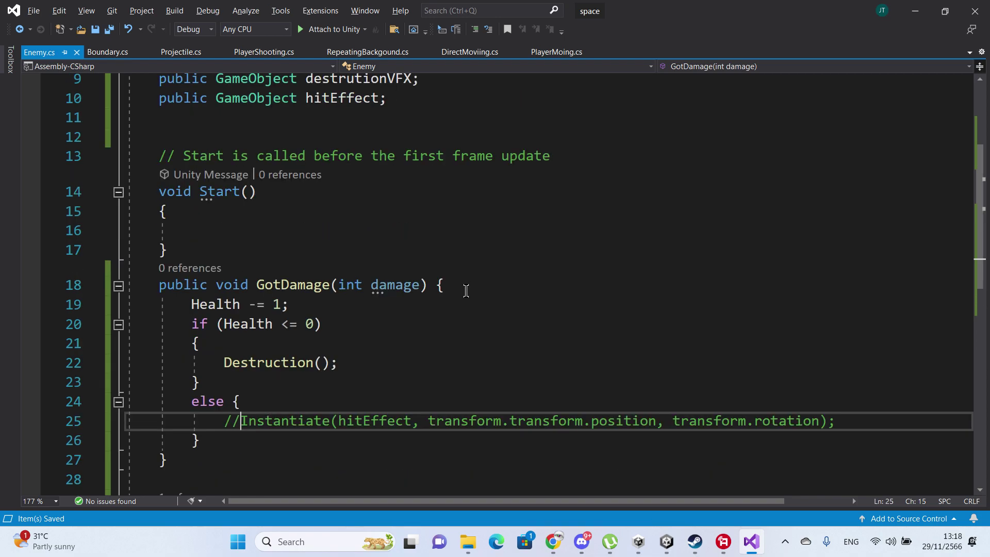
scroll(465, 292, "down", 1)
scroll(465, 296, "up", 1)
scroll(464, 296, "up", 3)
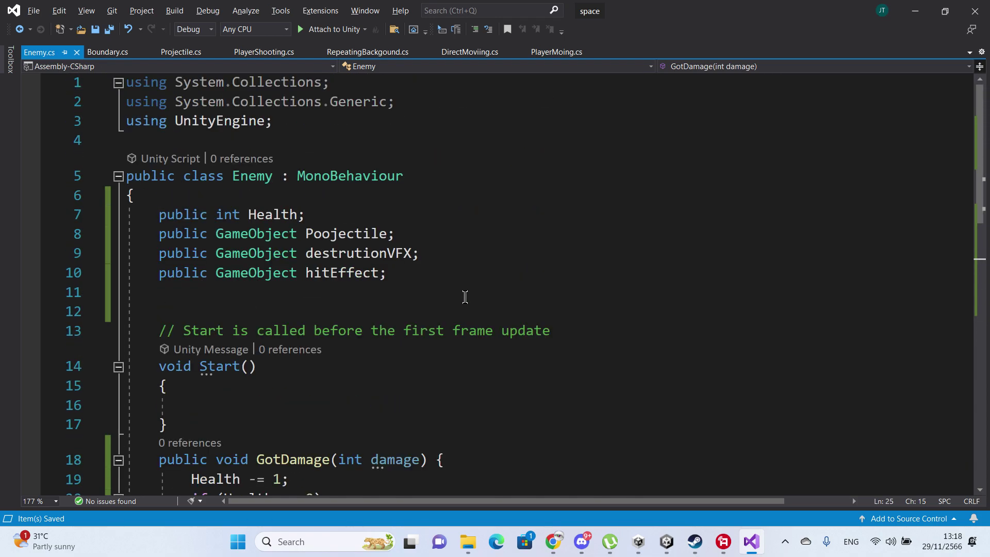
double_click(265, 213)
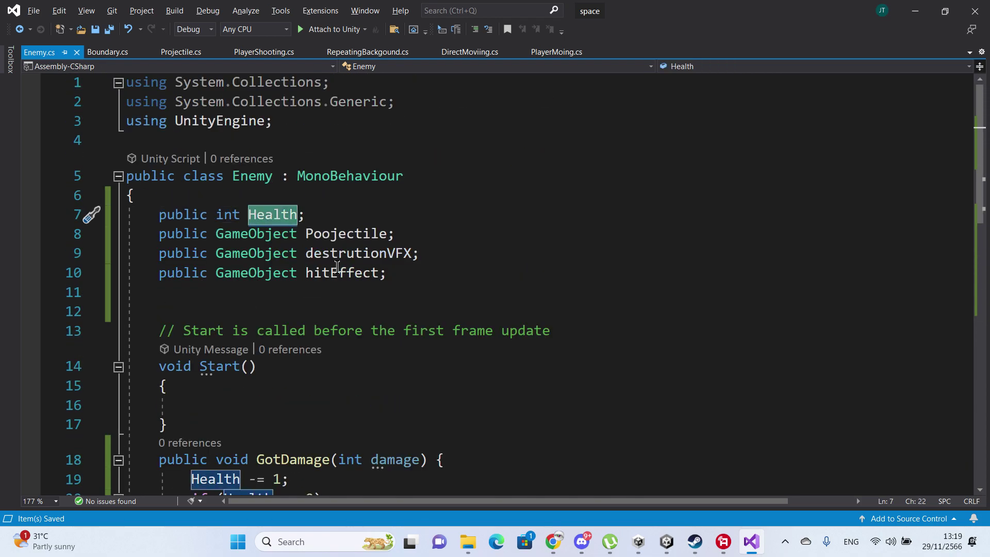
scroll(258, 217, "down", 3)
- In Start, set Health = Random.Range(3,5); and save the Enemy script
left_click(249, 223)
type("Health ")
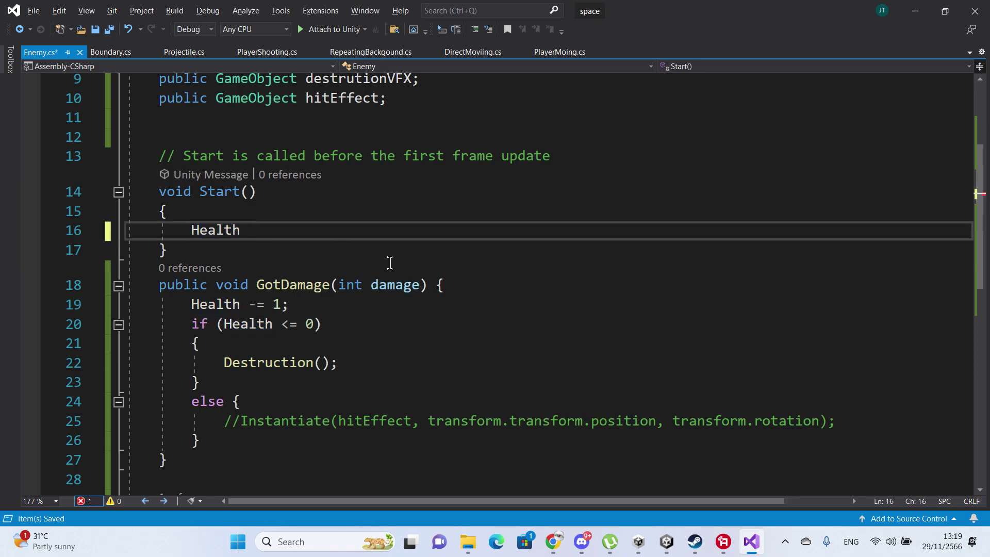
type("= Ra")
key("Tab")
type(".ra")
key("Down")
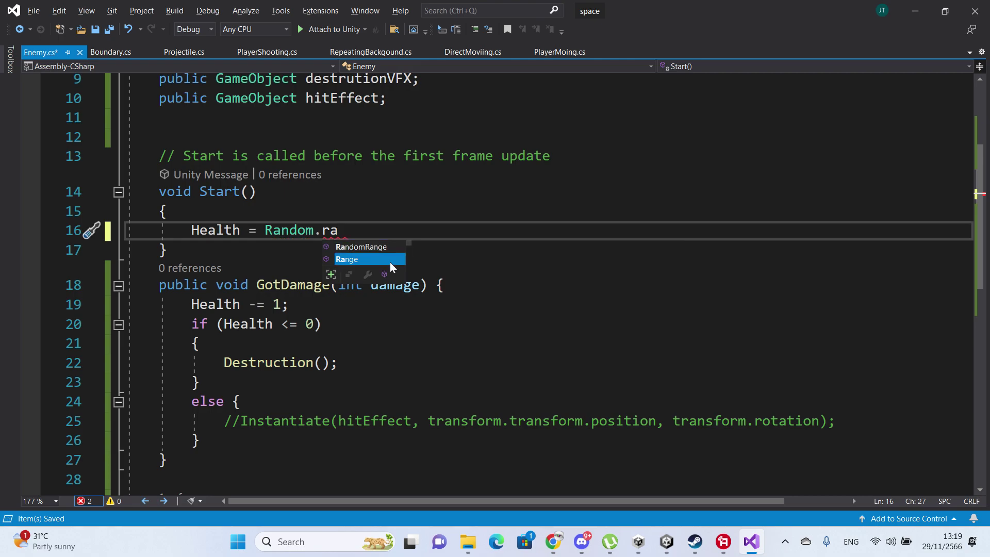
key("Tab")
type(")")
key("BackSpace")
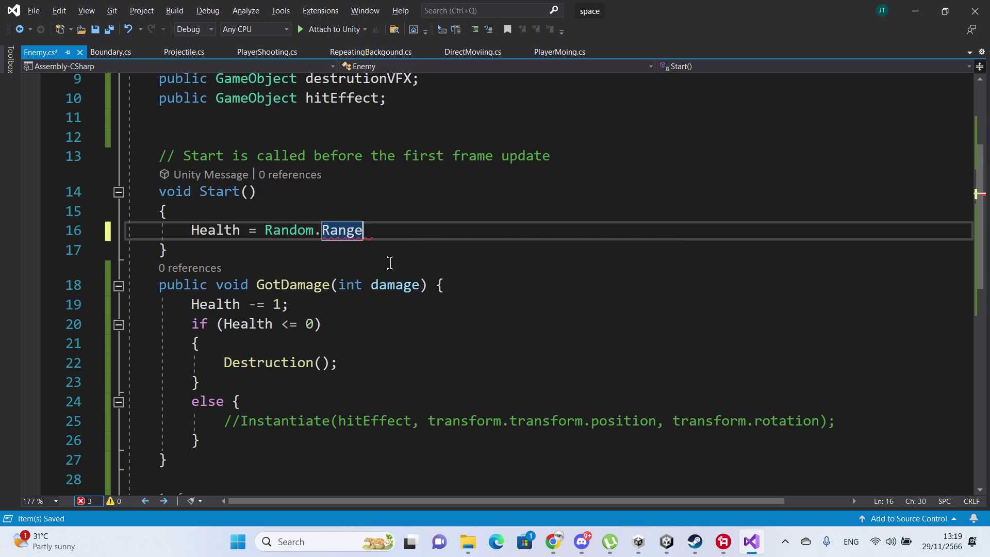
type("();")
key("Left")
key("Left")
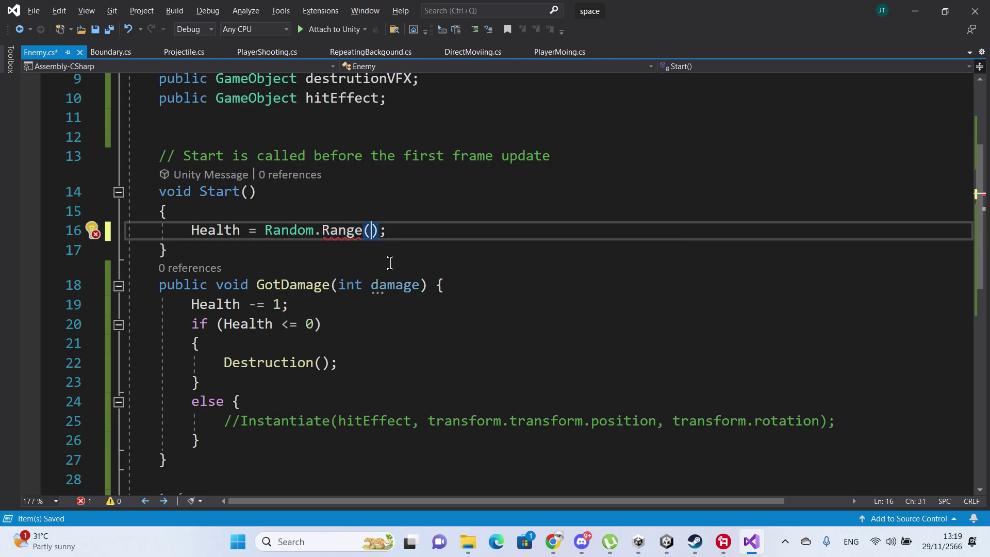
type("3")
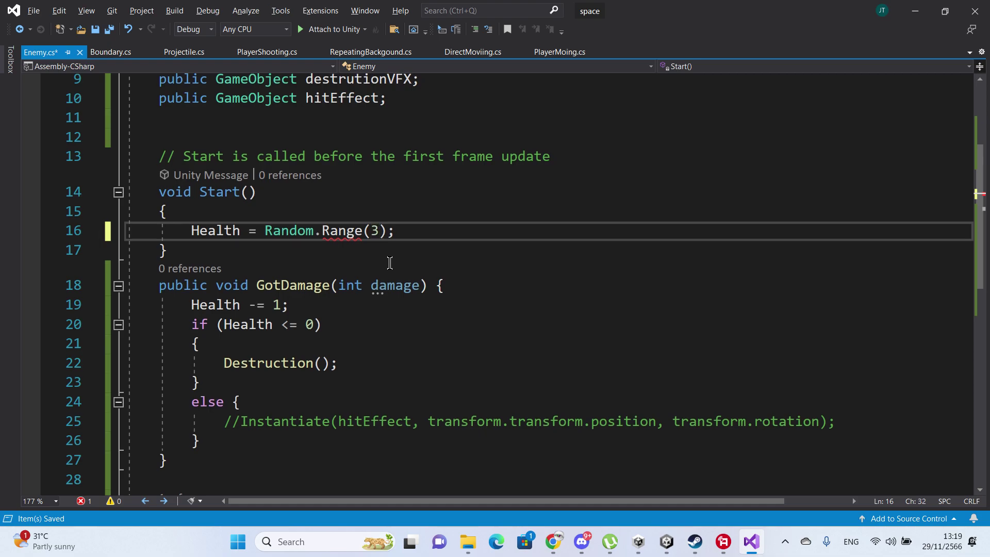
type(",5")
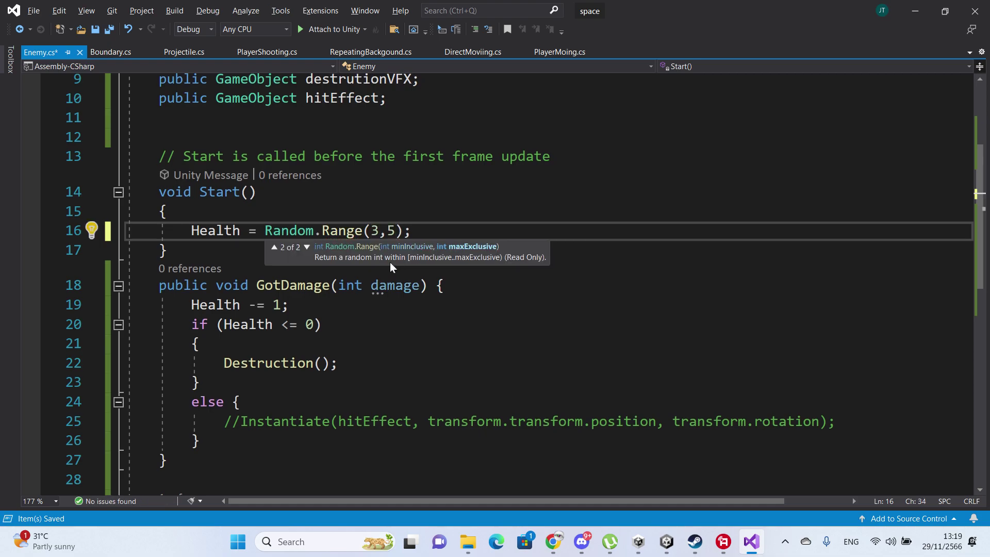
type("00")
key("BackSpace")
key("BackSpace")
key("ctrl+s")
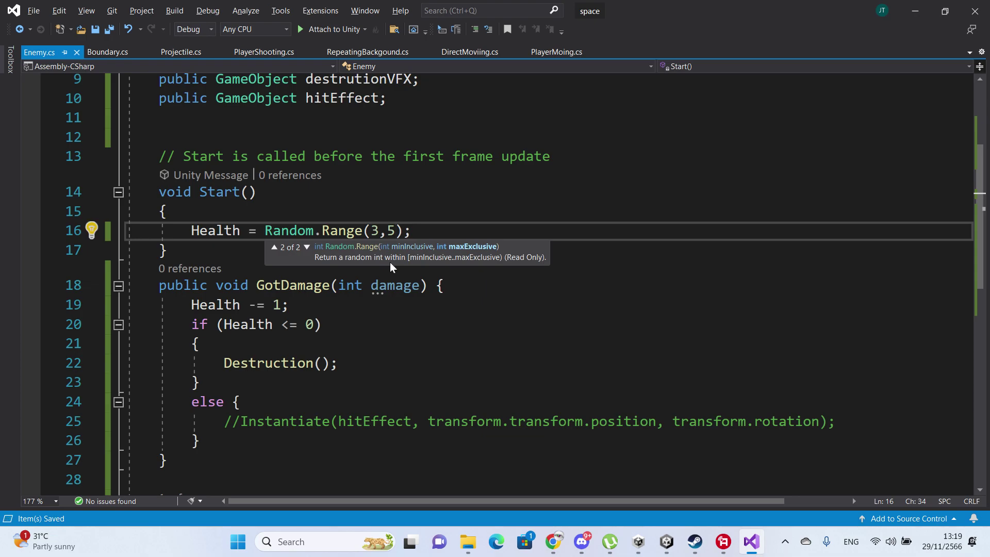
- Switch to the Projectile.cs script for editing
left_click(462, 344)
scroll(514, 280, "down", 2)
scroll(518, 289, "down", 1)
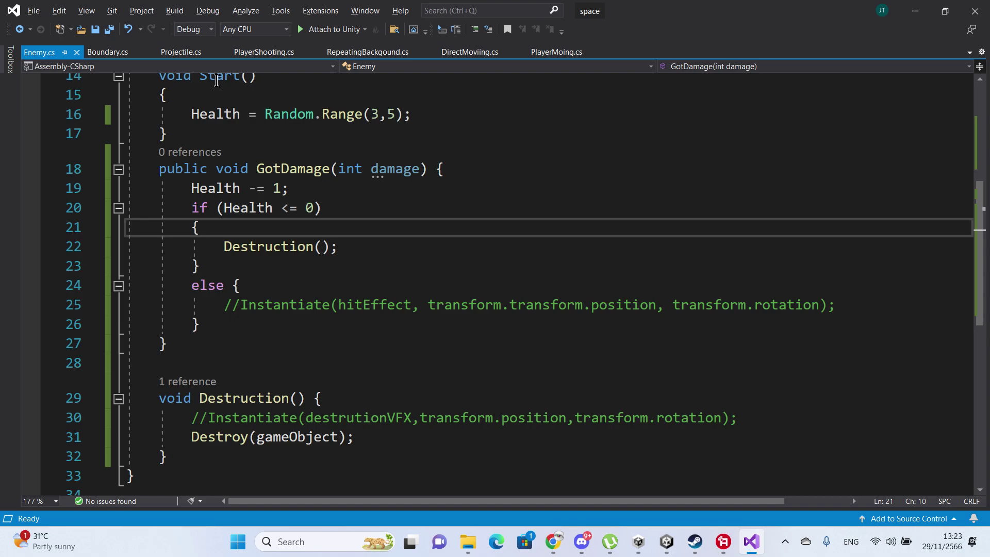
left_click(192, 56)
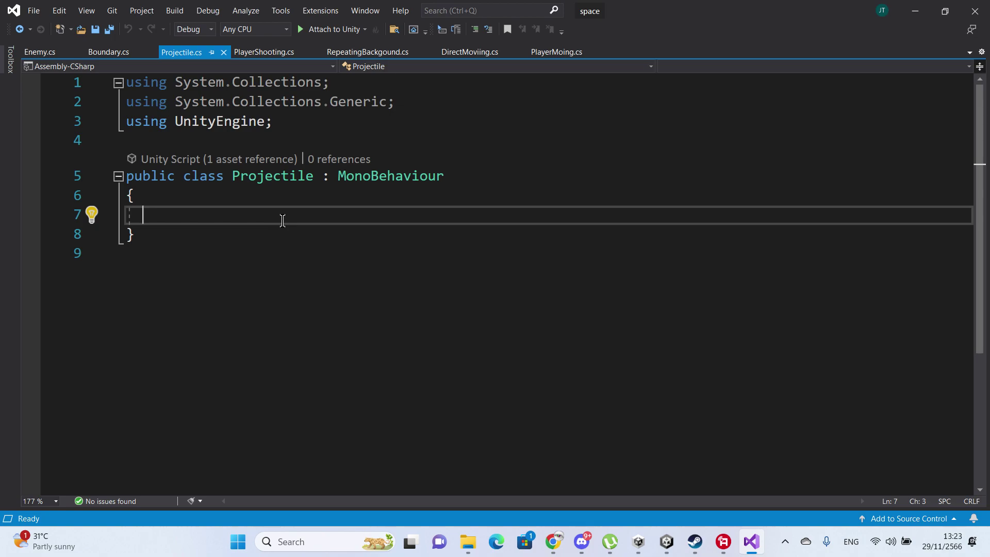
- Declare public int Damage and public bool enemyBullet fields in Projectile and save
type("public ")
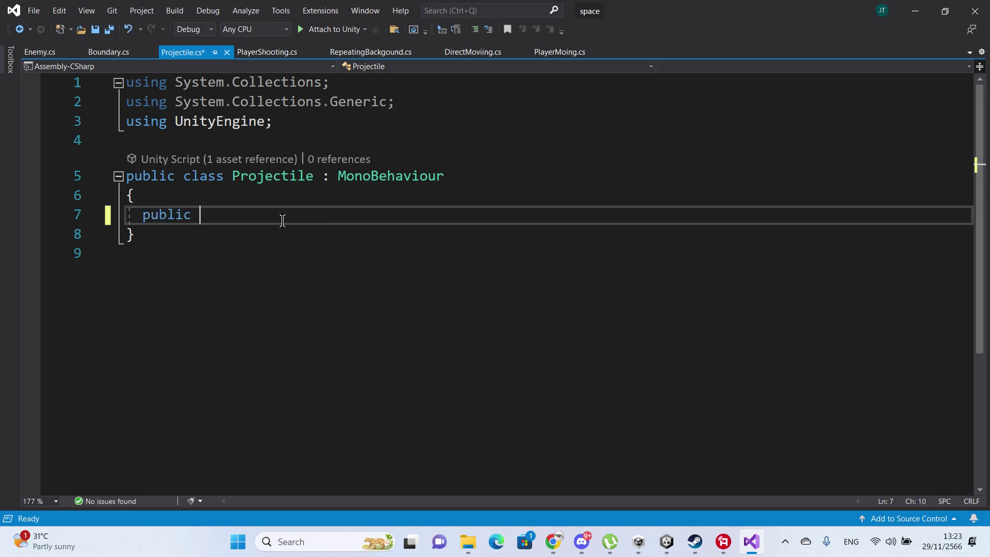
type("in")
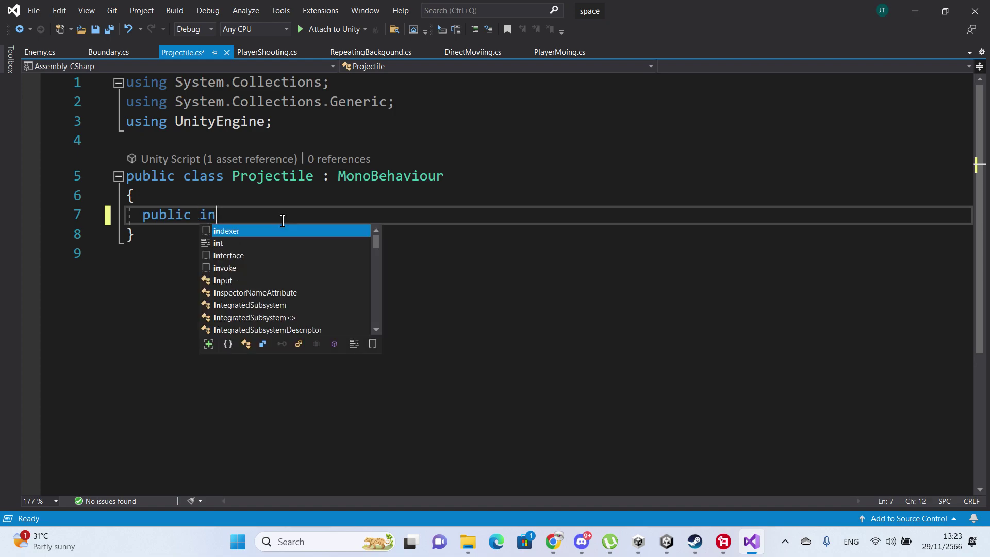
type("t Da")
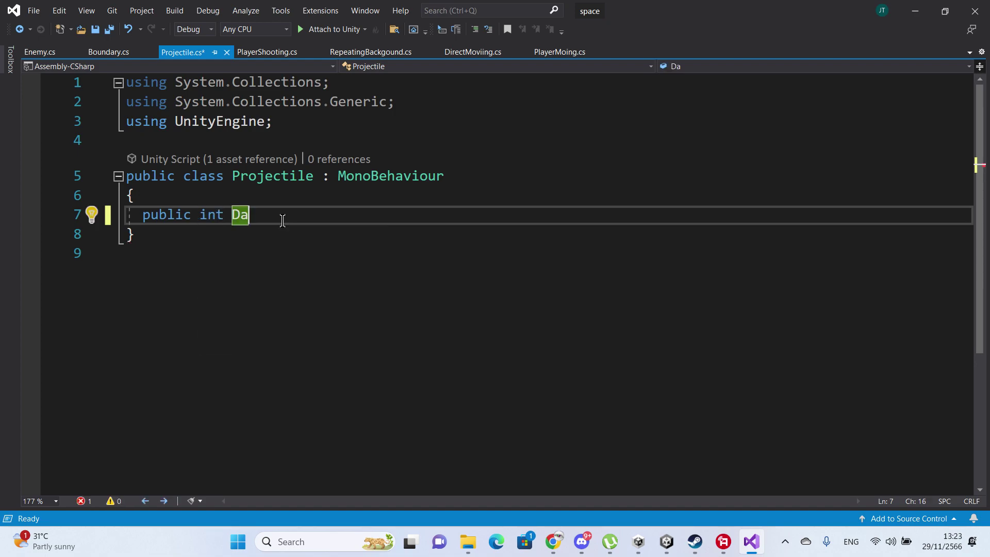
type("mage")
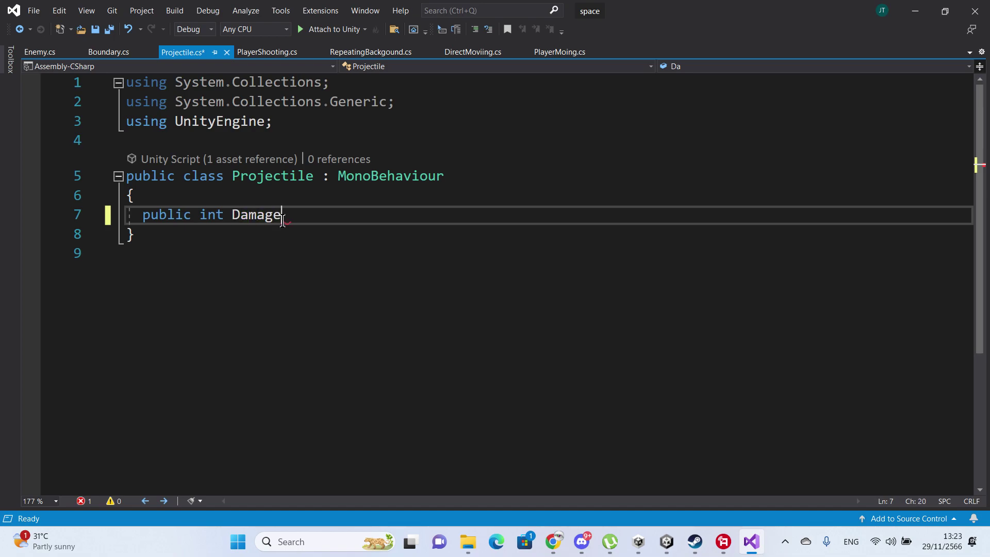
type(";")
key("Return")
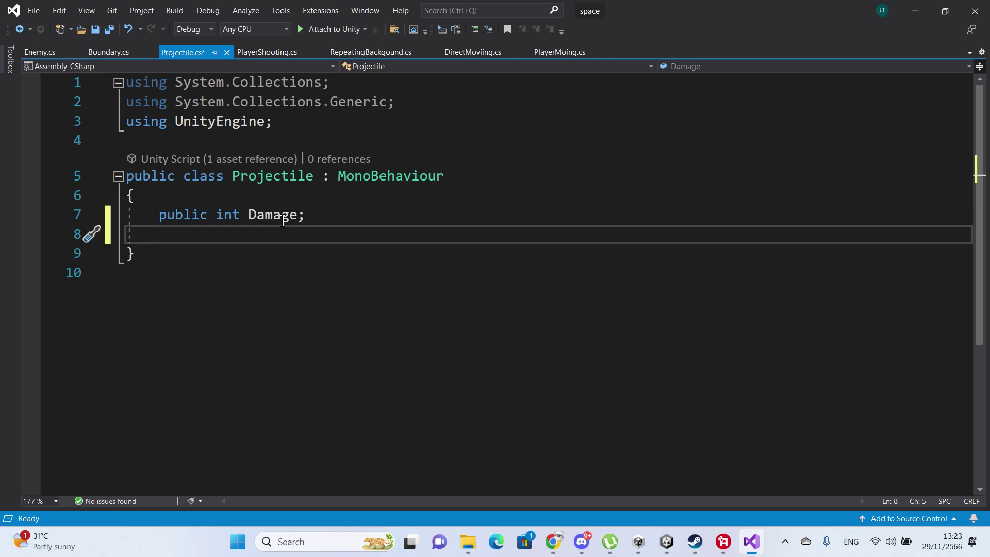
type("p")
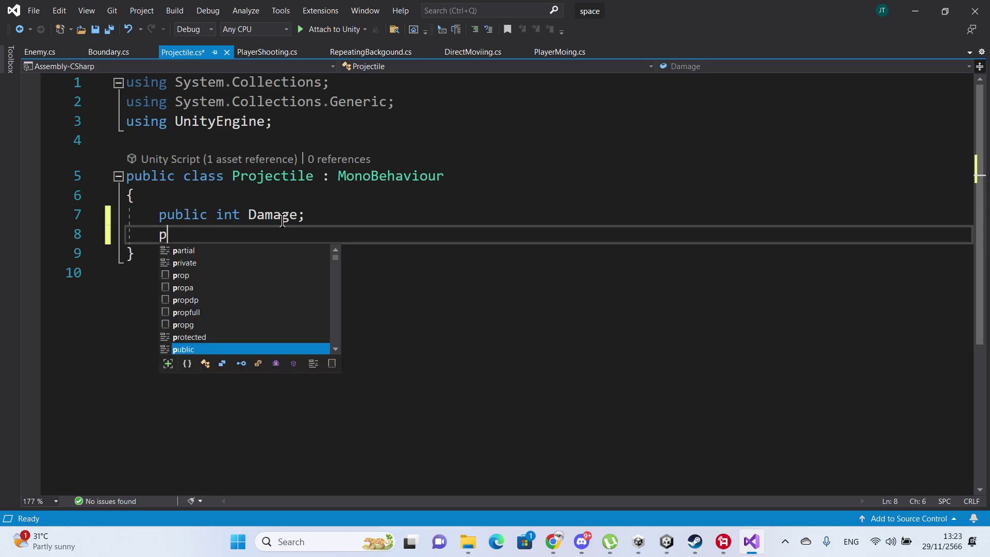
key("Tab")
type("bool ")
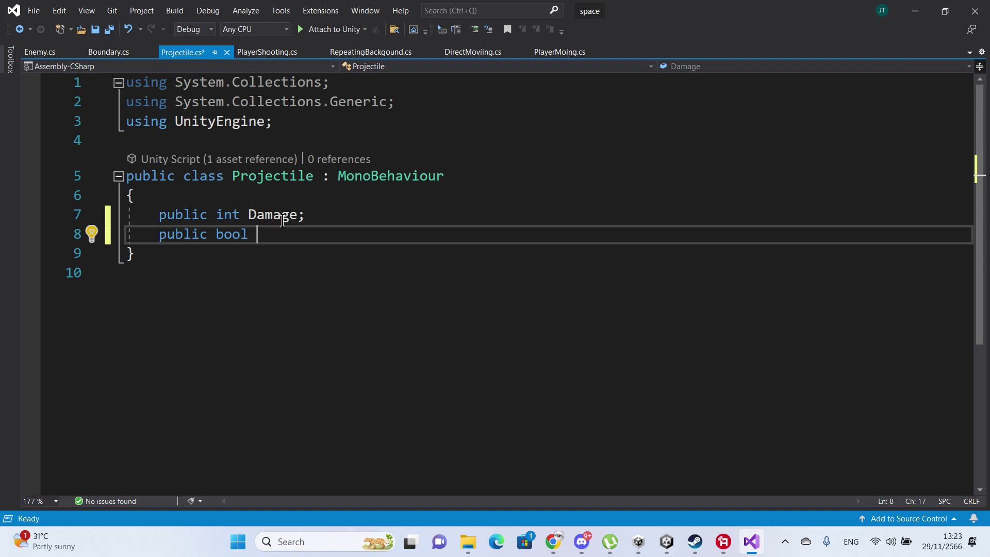
type("e")
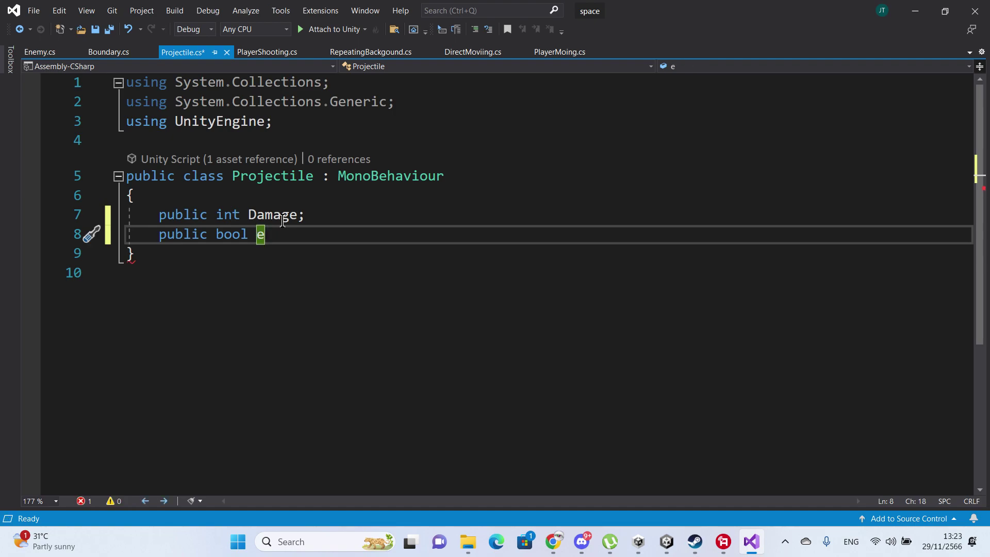
type("nemy")
type("Bullet;")
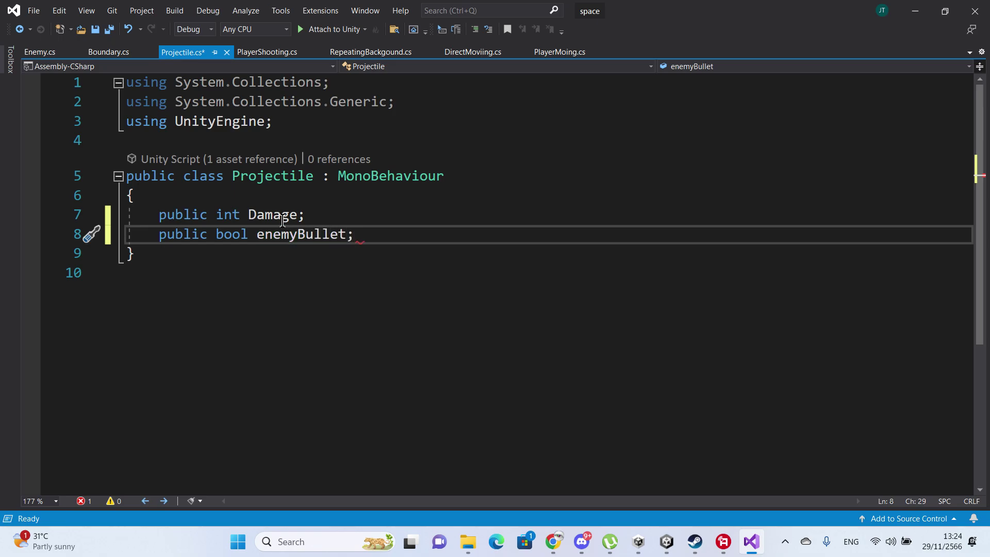
key("ctrl+s")
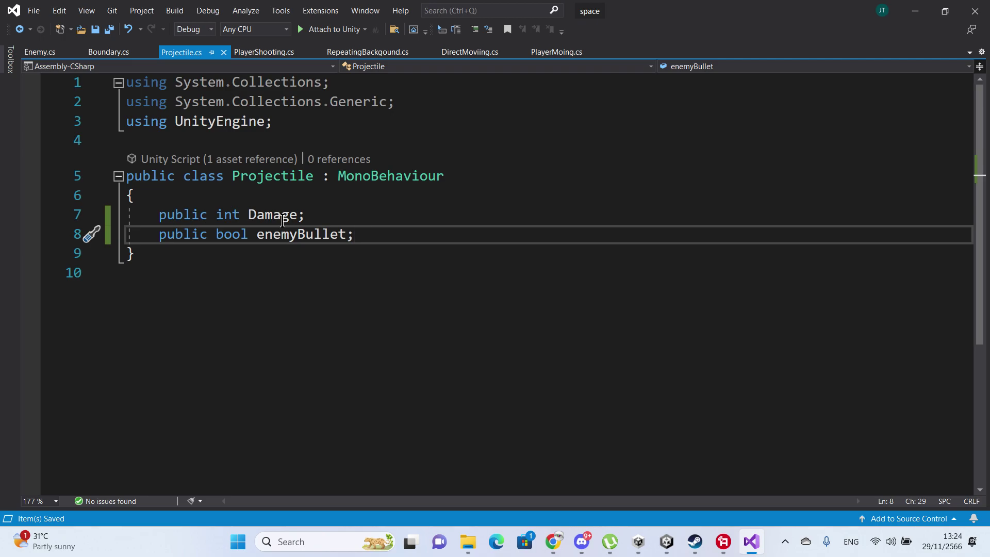
key("Return")
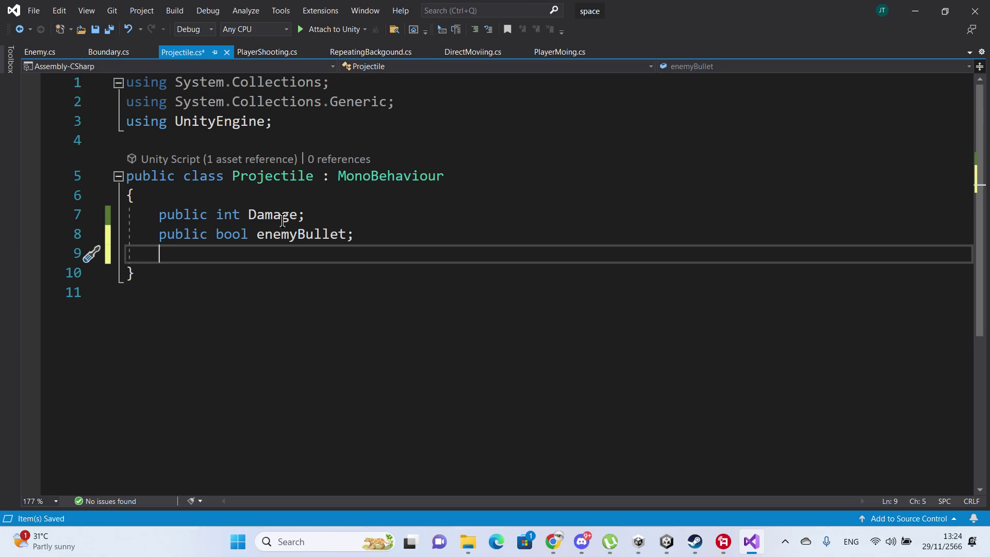
- Insert a public void OnTriggerEnter2D(Collider2D collision) method stub and save
key("Return")
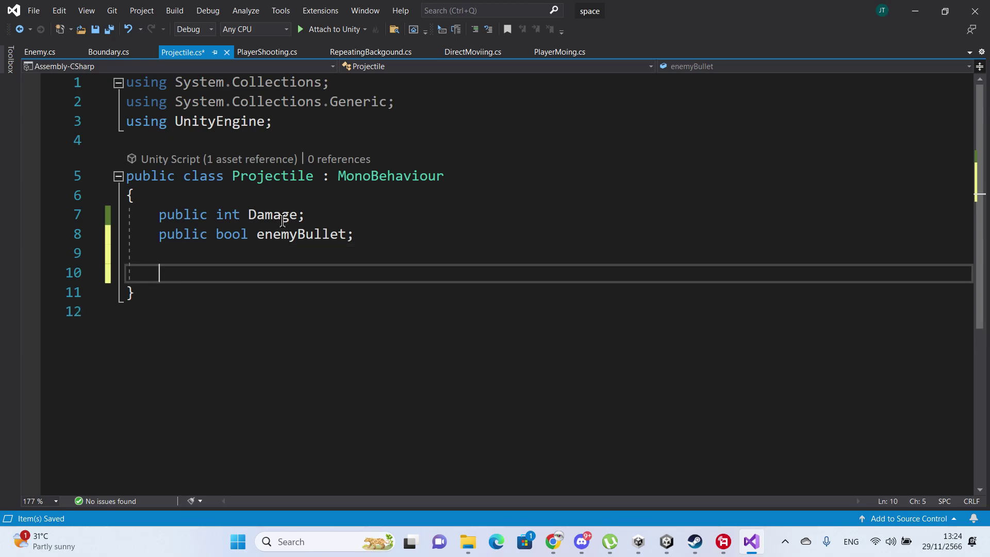
type("public vo")
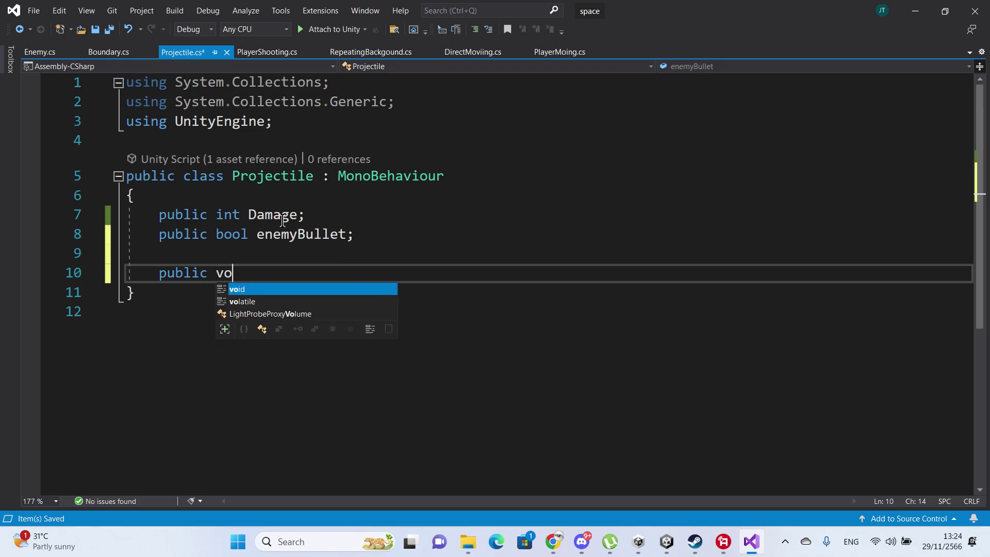
type("id Onte")
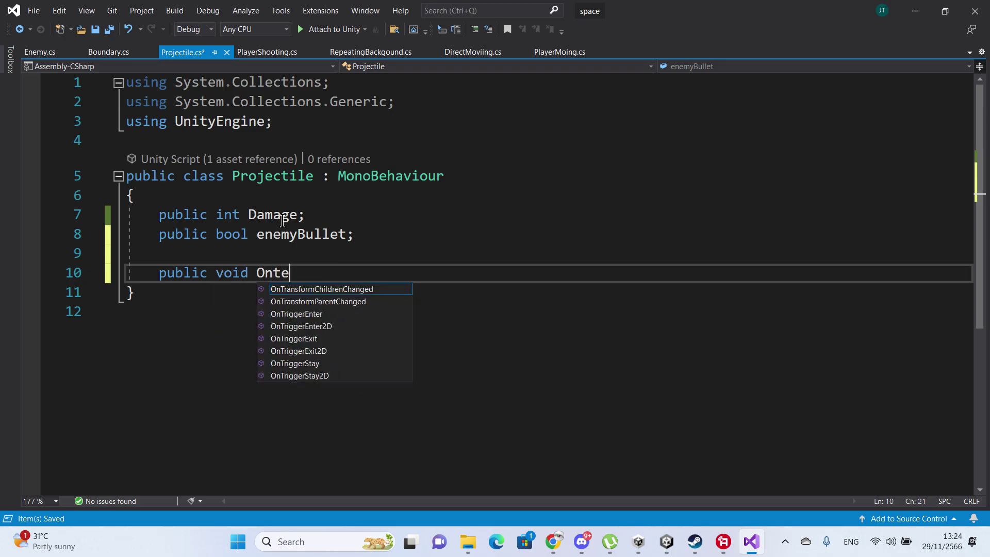
key("BackSpace")
key("Down")
key("Down")
key("Down")
key("Tab")
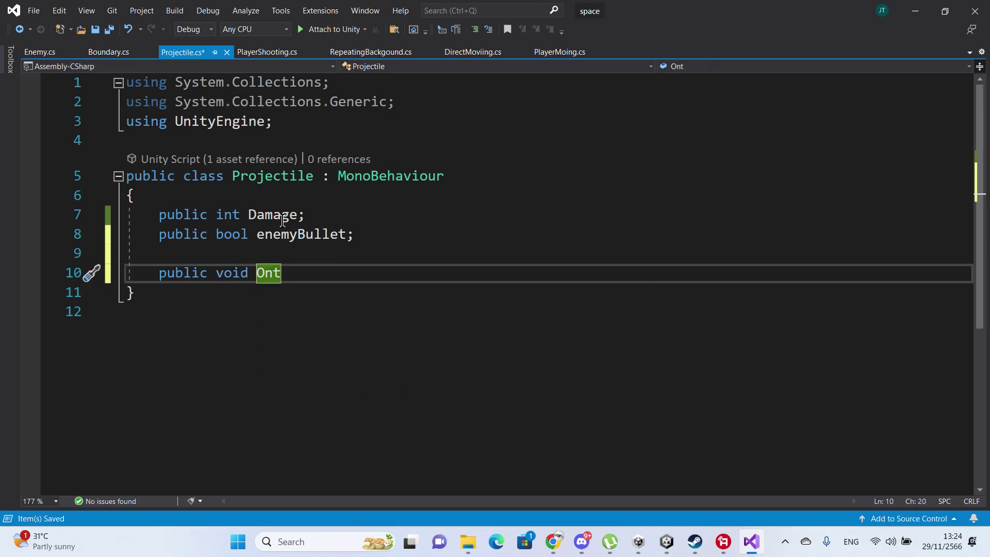
key("ctrl+s")
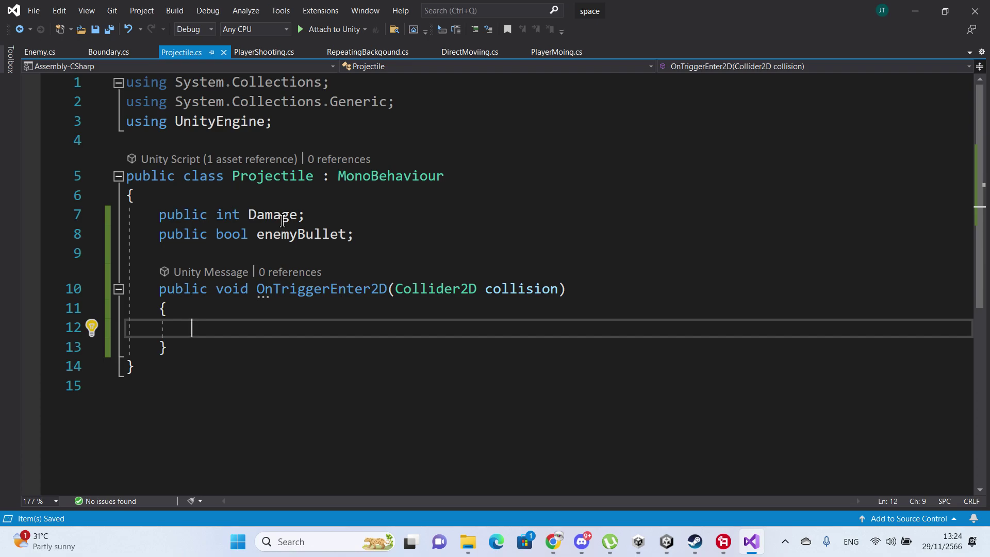
- Add an if (collision.tag == "Enemy") check inside OnTriggerEnter2D
type("if")
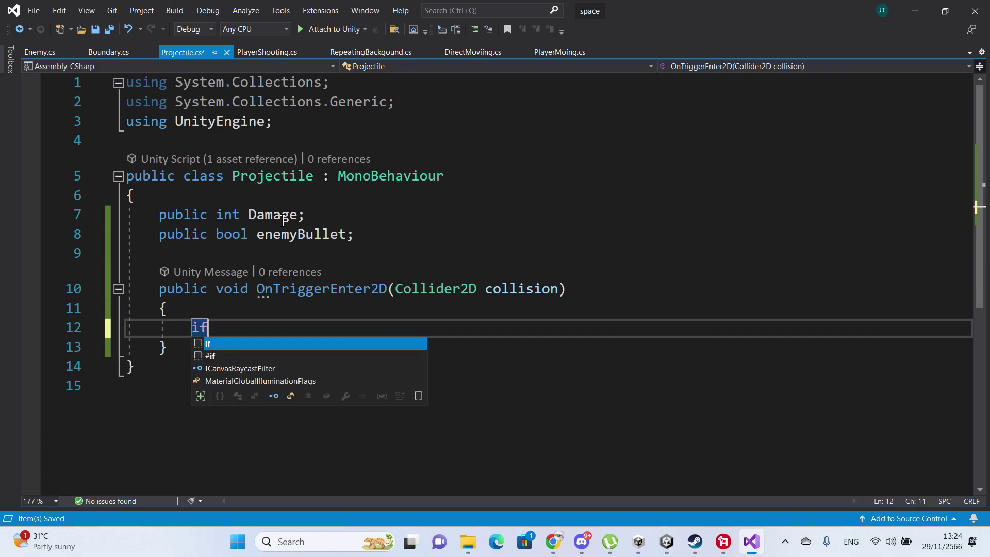
type("()")
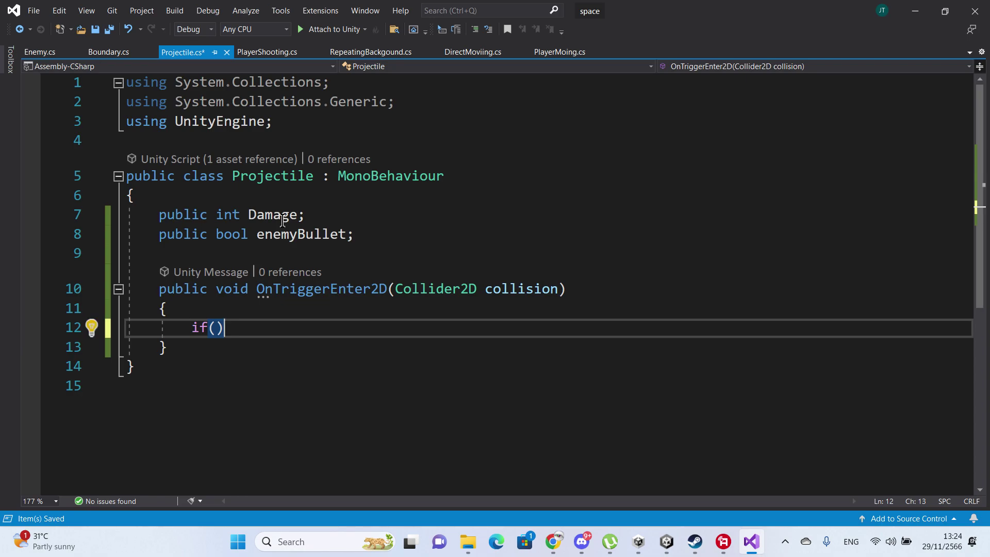
key("Left")
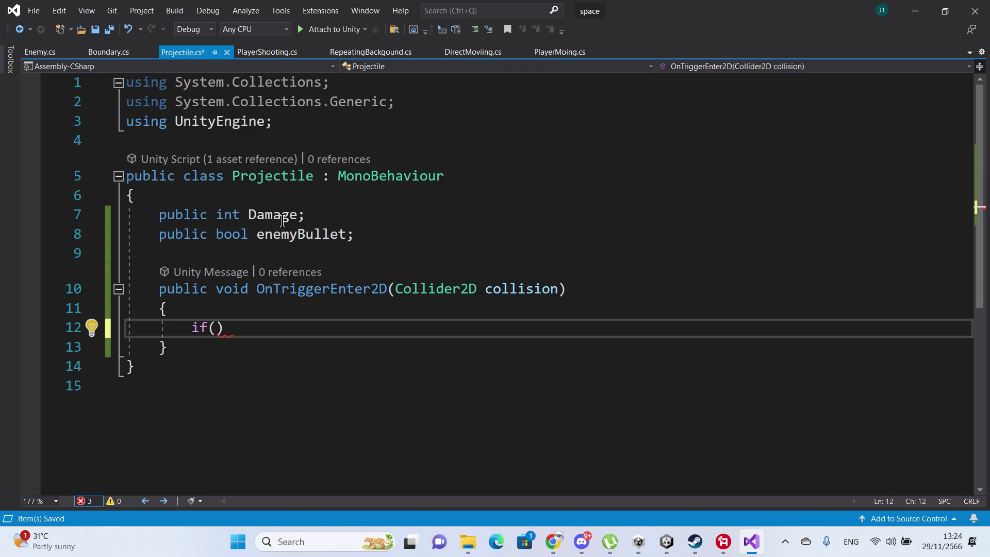
type("c")
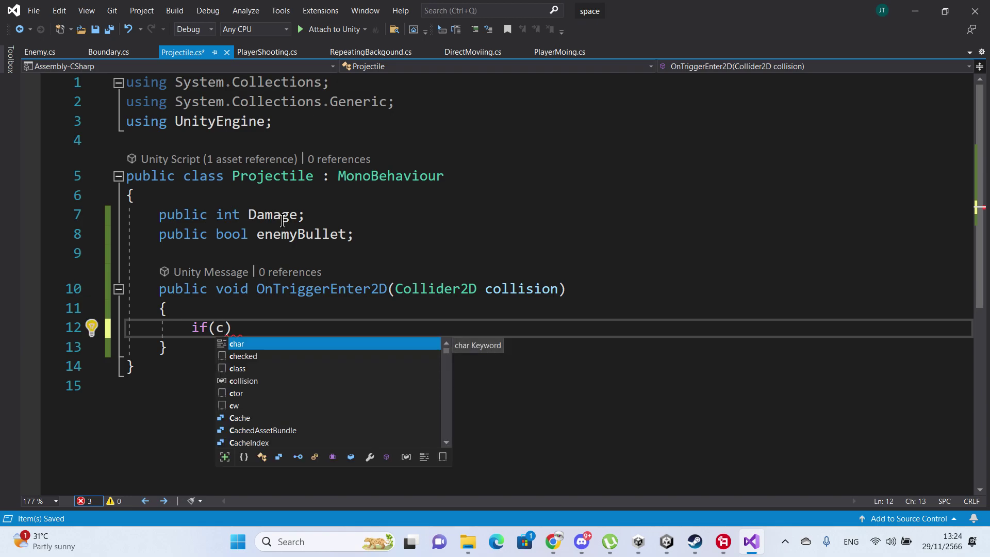
type("o")
key("Tab")
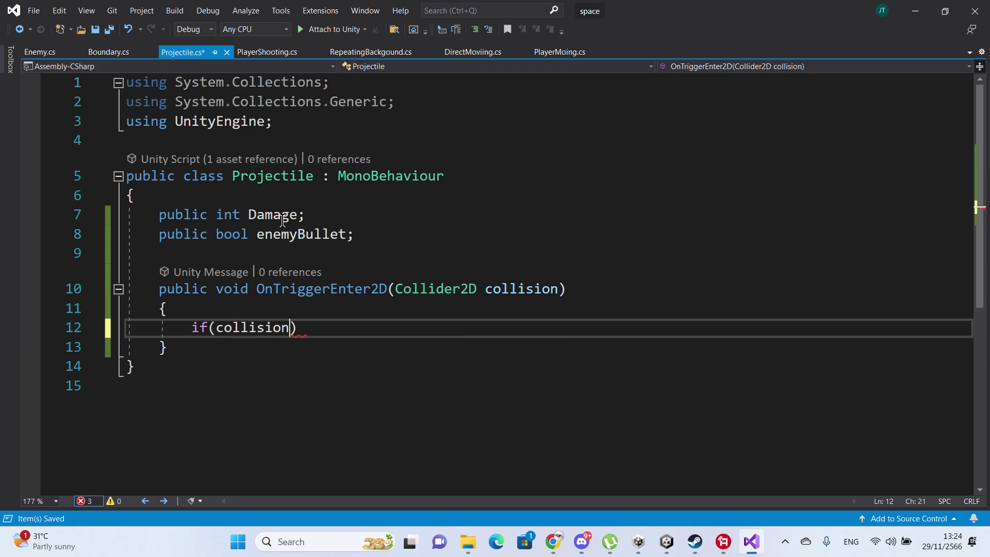
type(".t")
key("Tab")
type("== \"")
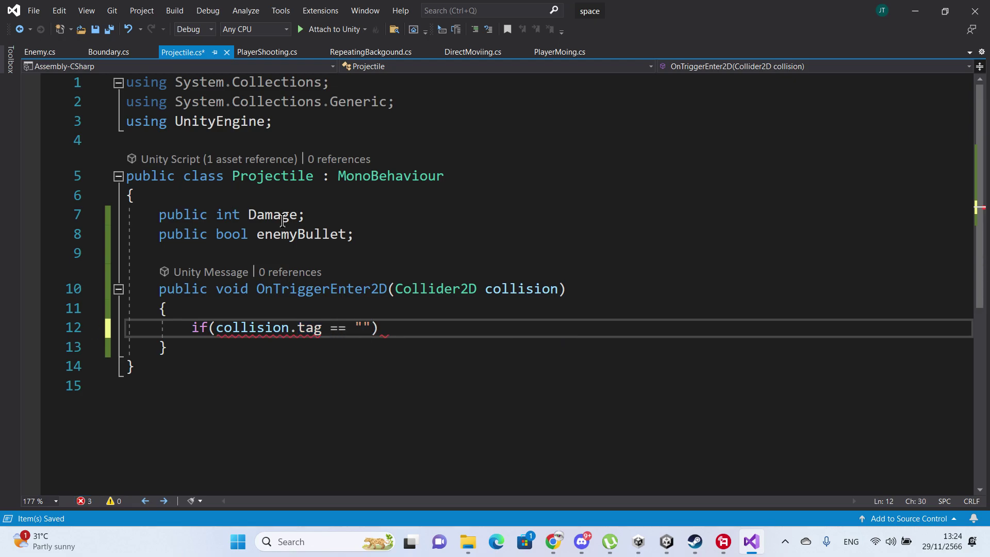
type("Enem")
type("y")
key("End")
- Give the if statement an empty, indented body and save the script
type("{}")
key("Left")
key("Return")
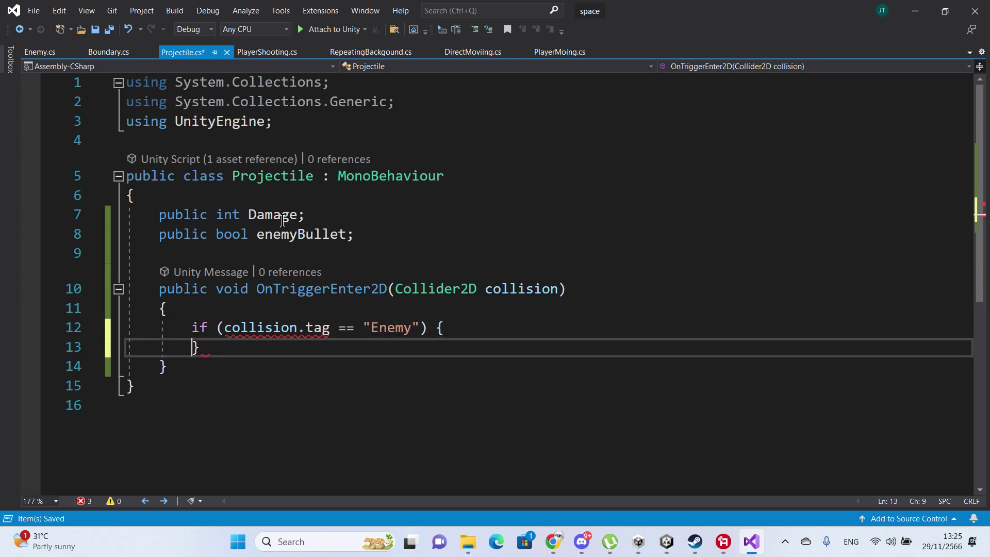
key("Return")
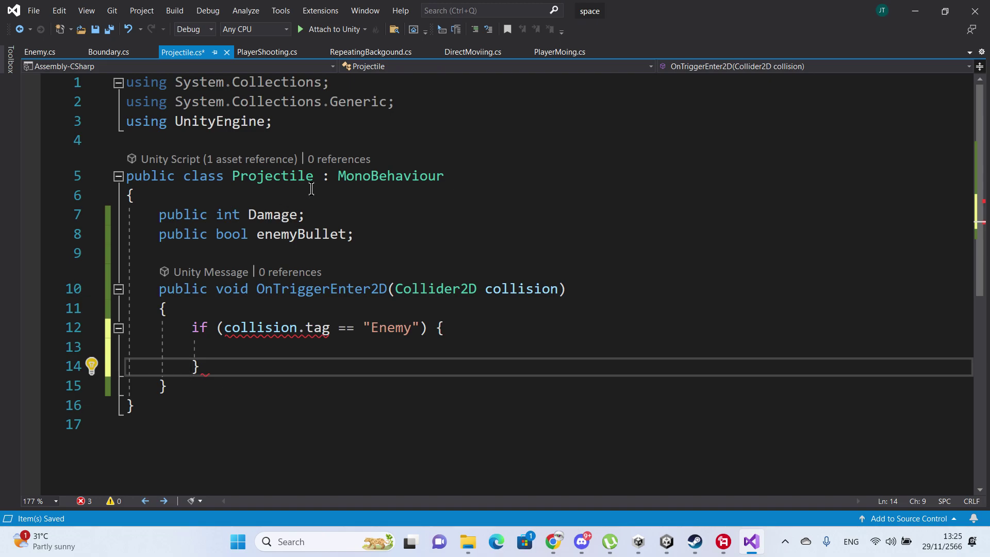
left_click(320, 347)
key("Tab")
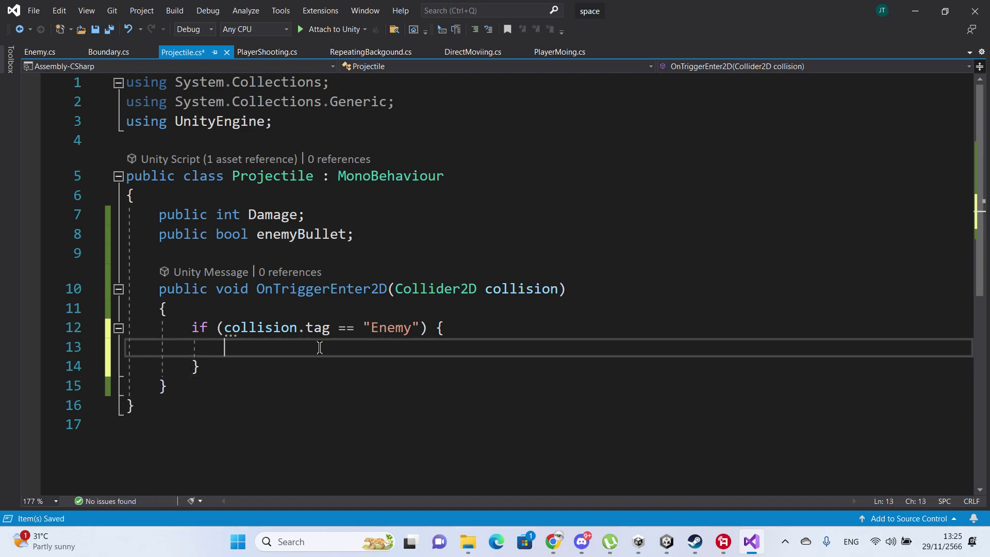
key("ctrl+s")
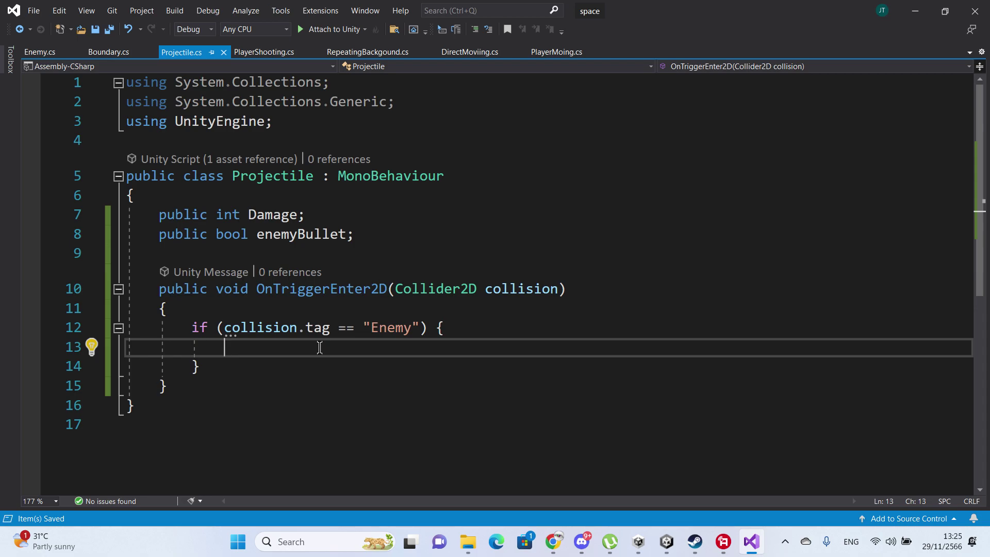
- Inside the if block, start typing collision.GetComponent<Enemy>();
double_click(255, 327)
key("ctrl+c")
left_click(281, 350)
key("ctrl+v")
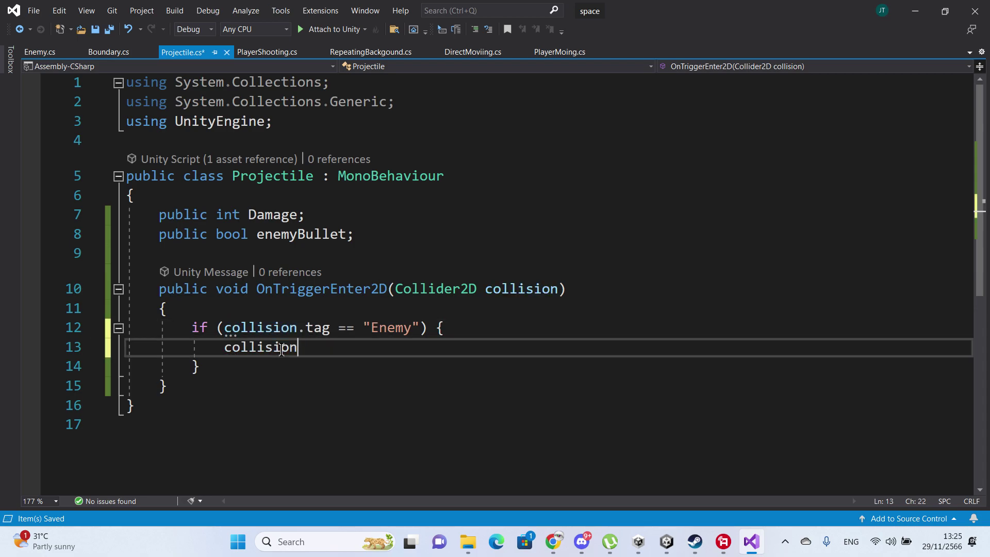
type(".get")
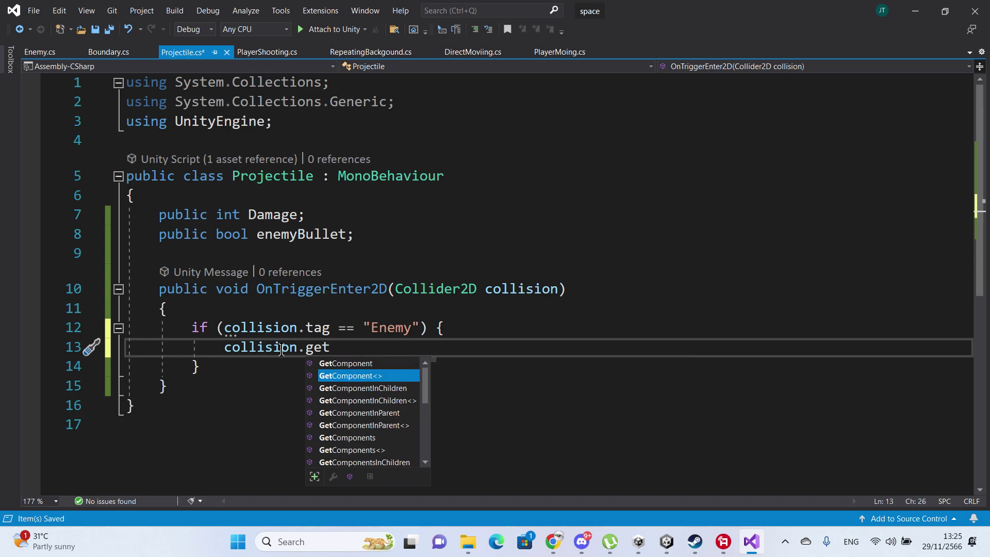
key("Tab")
type("<>();")
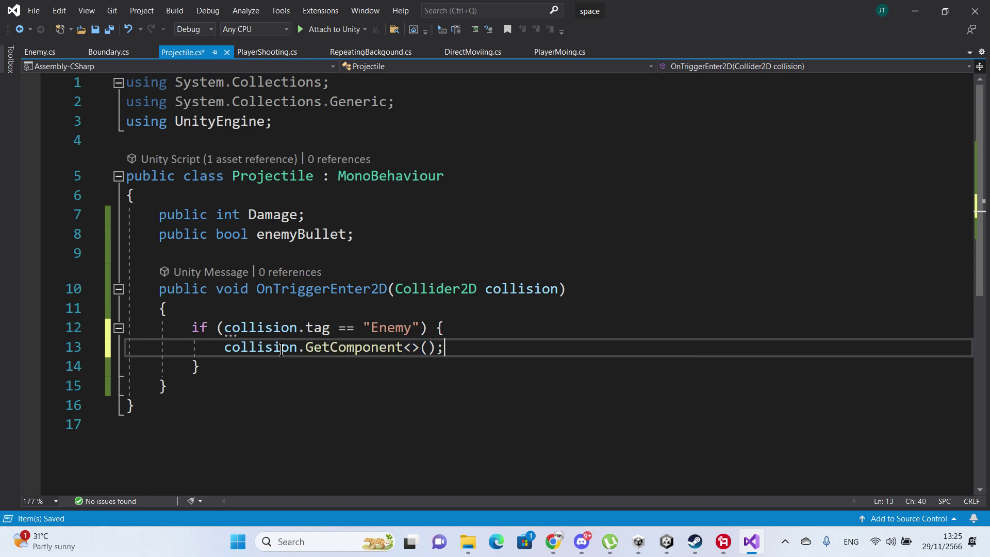
key("Left")
key("Left")
key("Left")
key("Left")
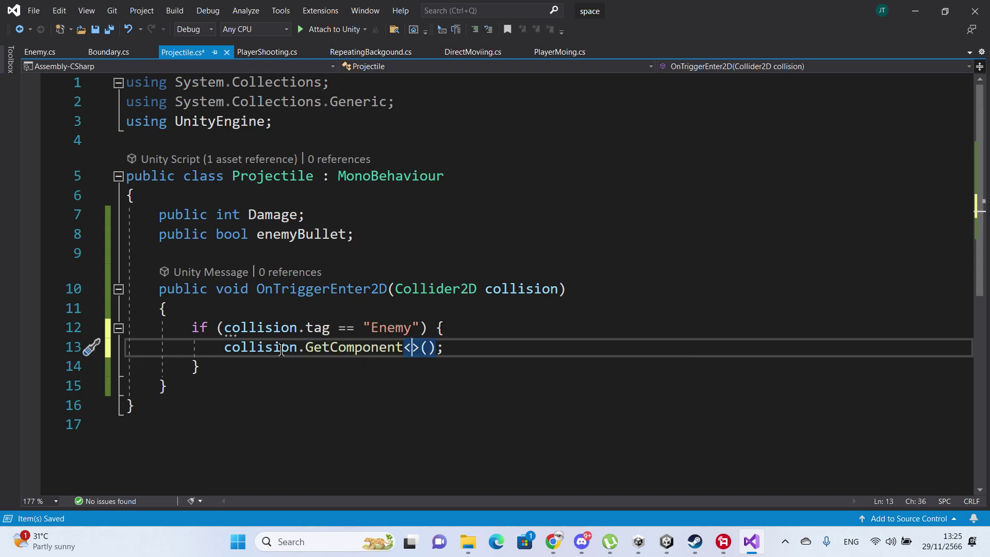
type("Ene")
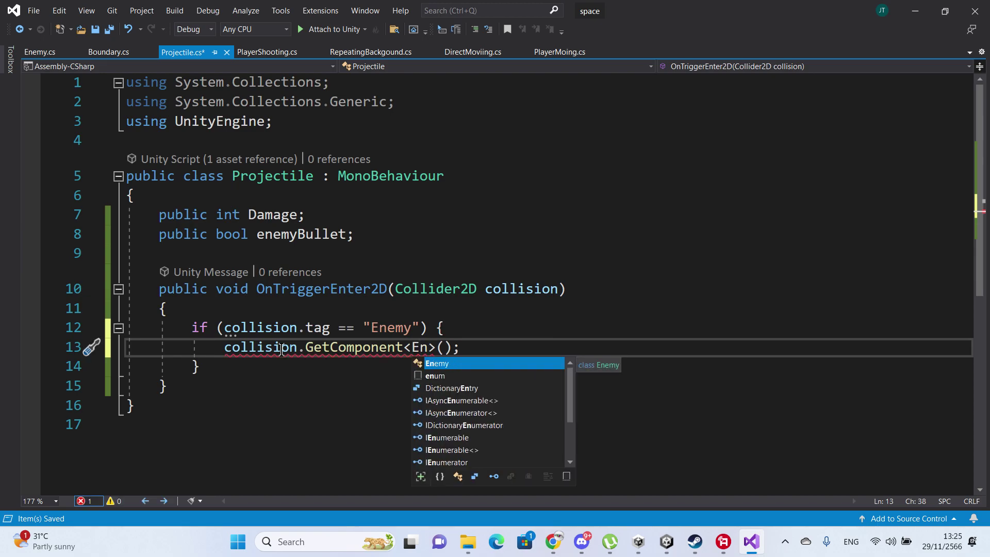
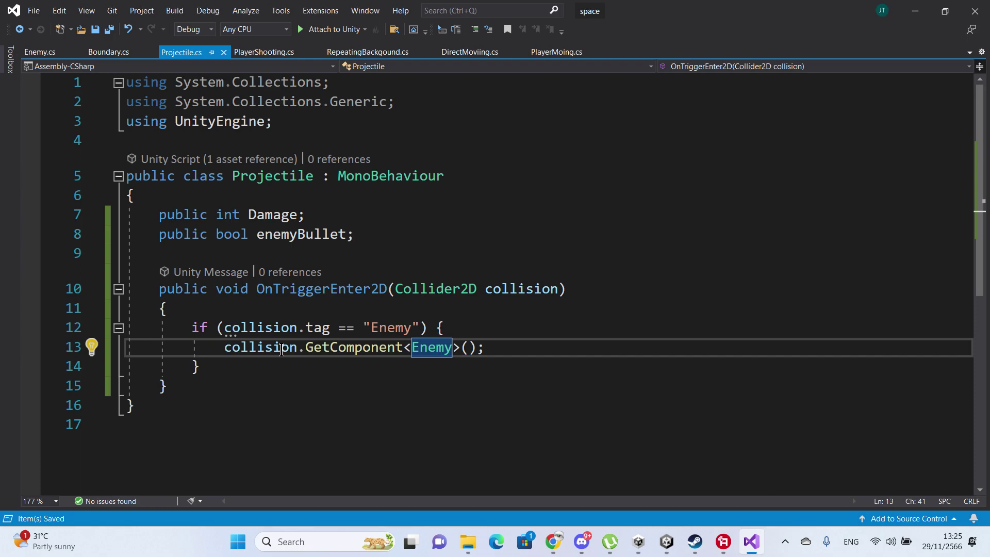
- On line 13, append .GotDamage(Damage) to GetComponent<Enemy>() and save Projectile.cs
key("Right")
key("Right")
key("Right")
type(".")
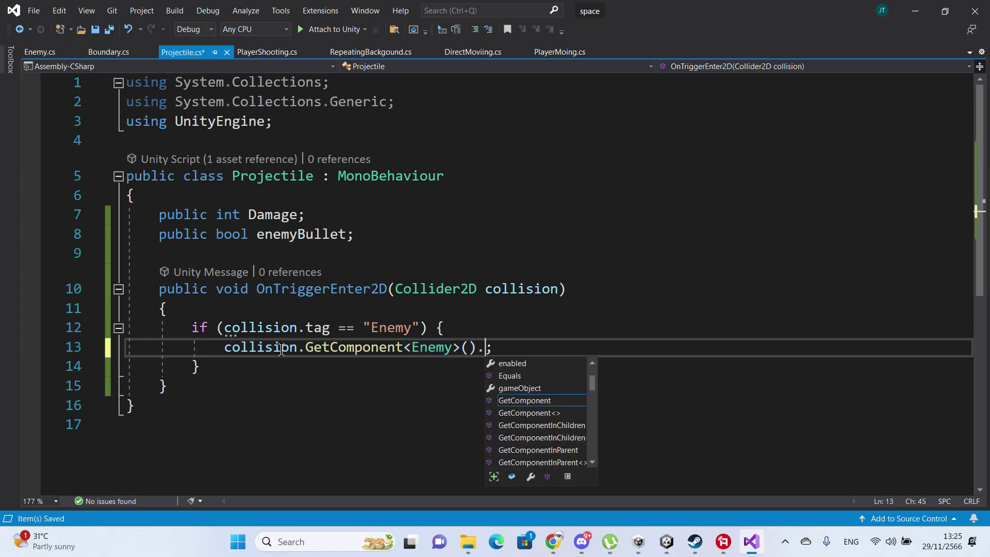
type("g")
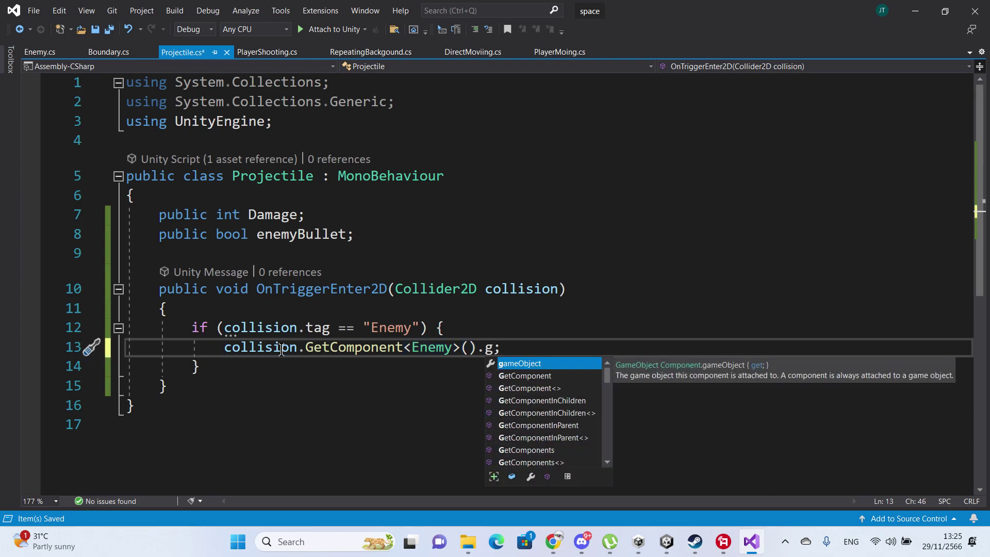
type("ot")
key("Tab")
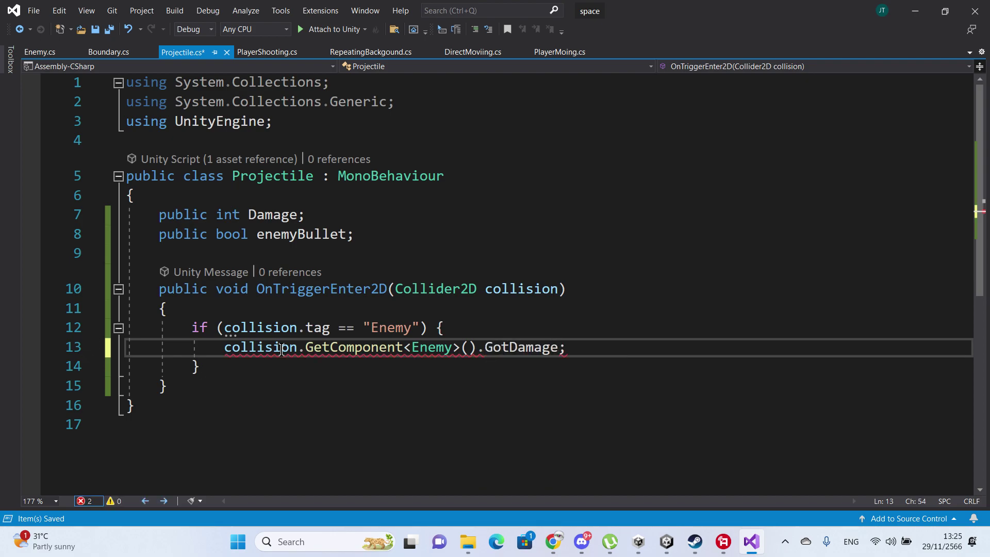
type("(")
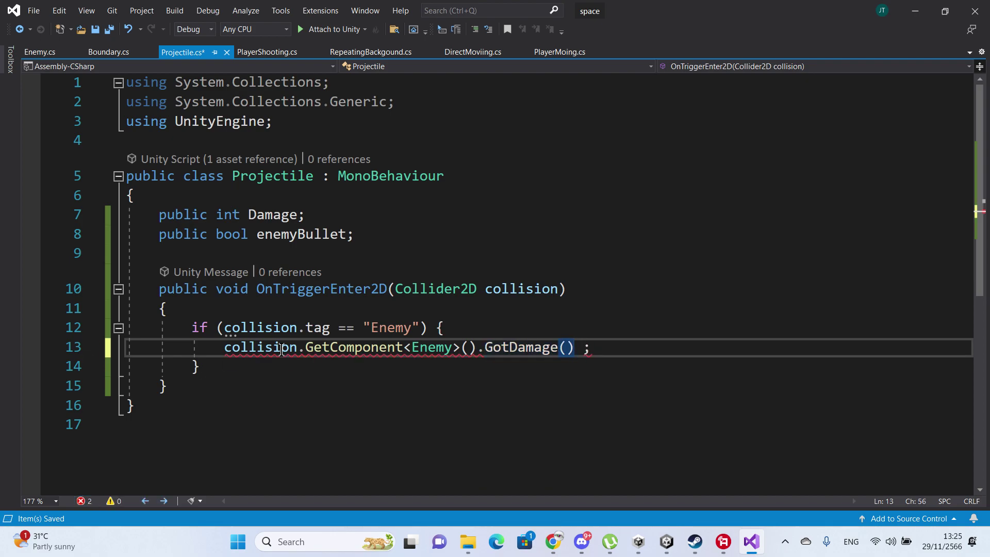
key("Left")
type("Da")
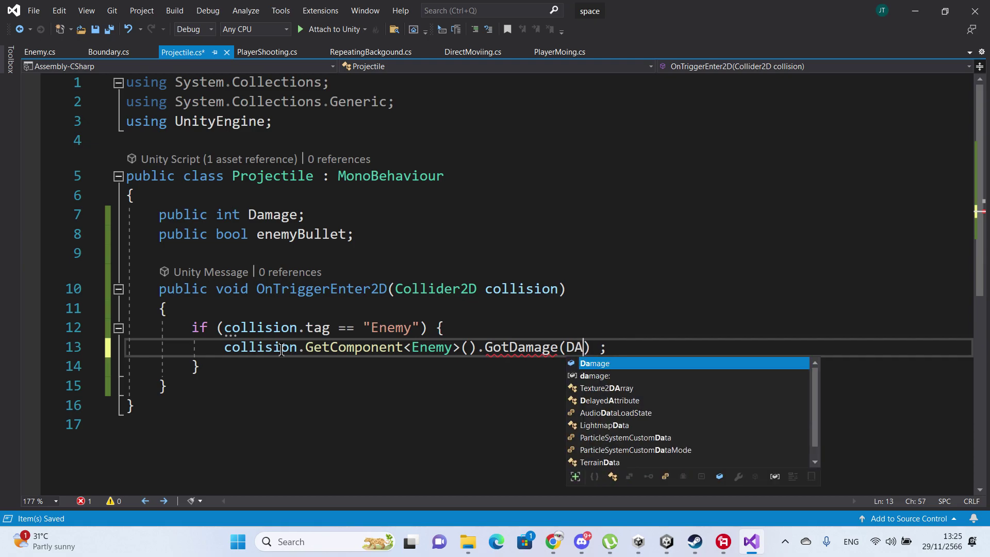
key("Tab")
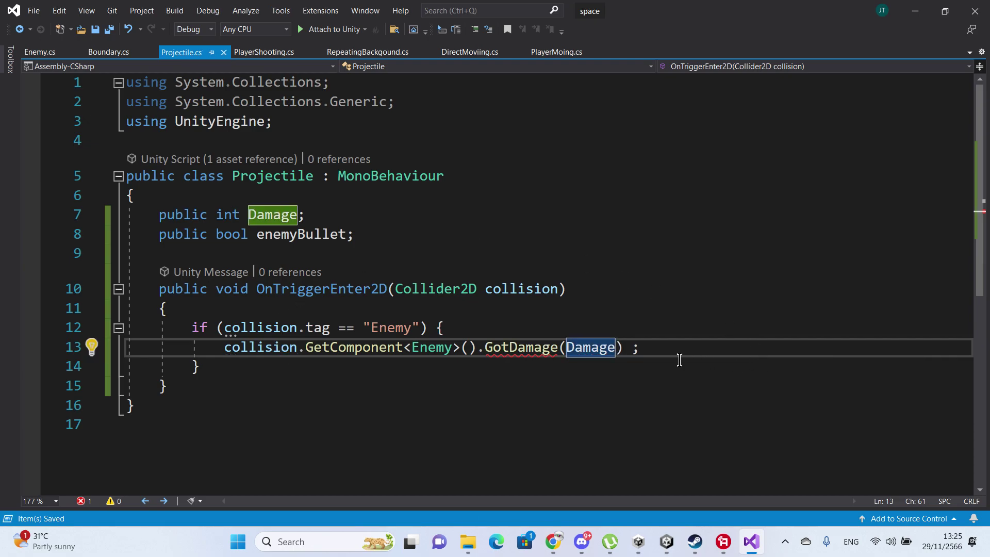
key("Right")
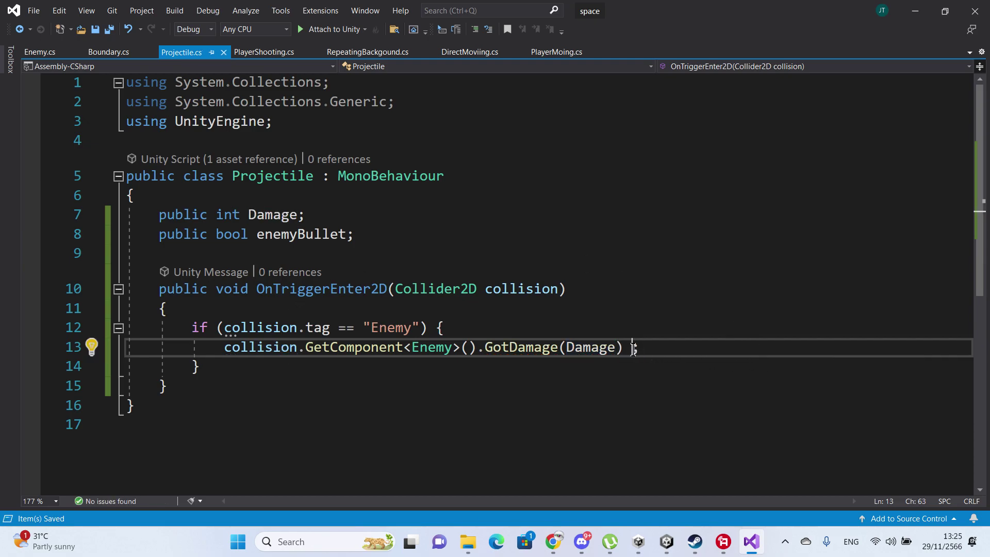
key("Delete")
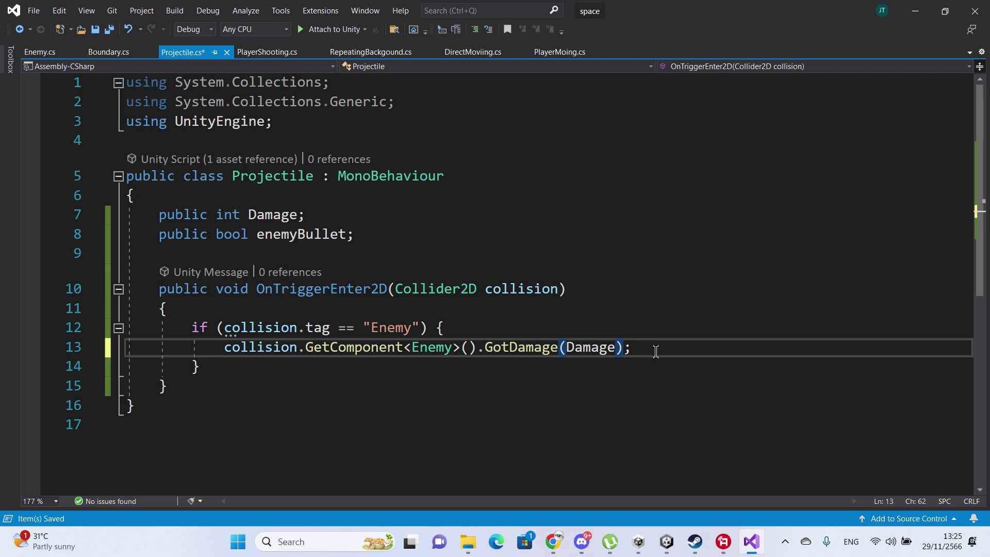
key("ctrl+s")
key("End")
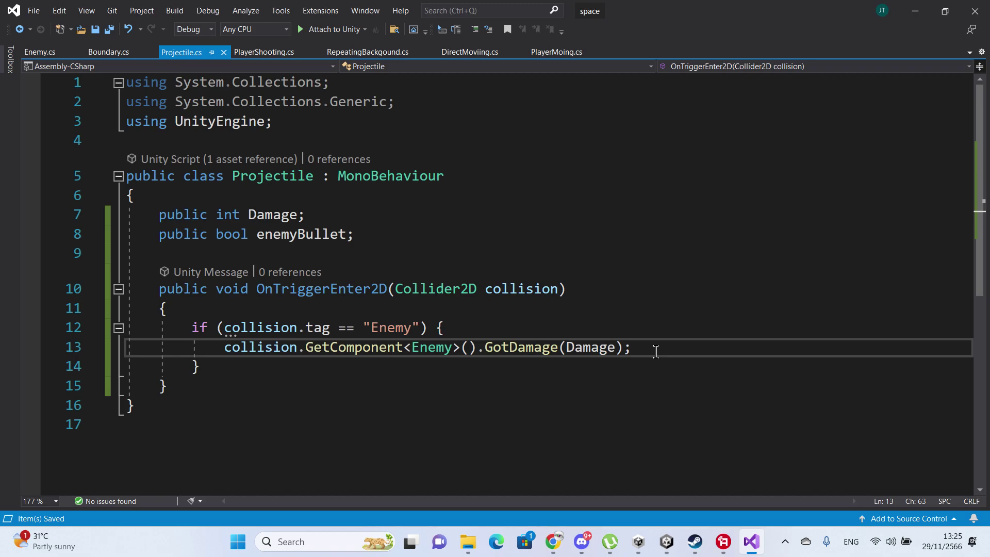
- Add Destroy(gameObject); on a new line after the GotDamage call
key("Return")
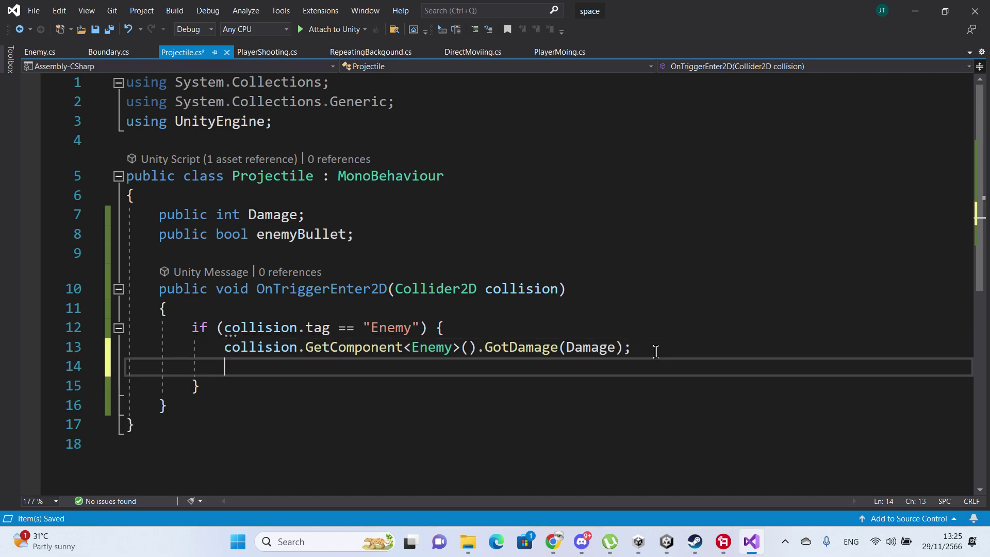
type("Des")
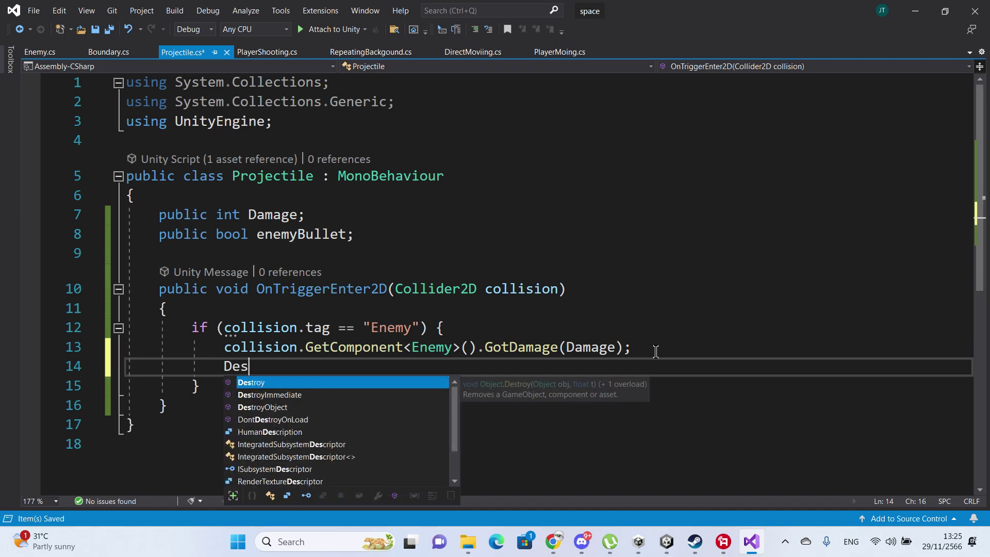
key("Tab")
type("();")
key("Left")
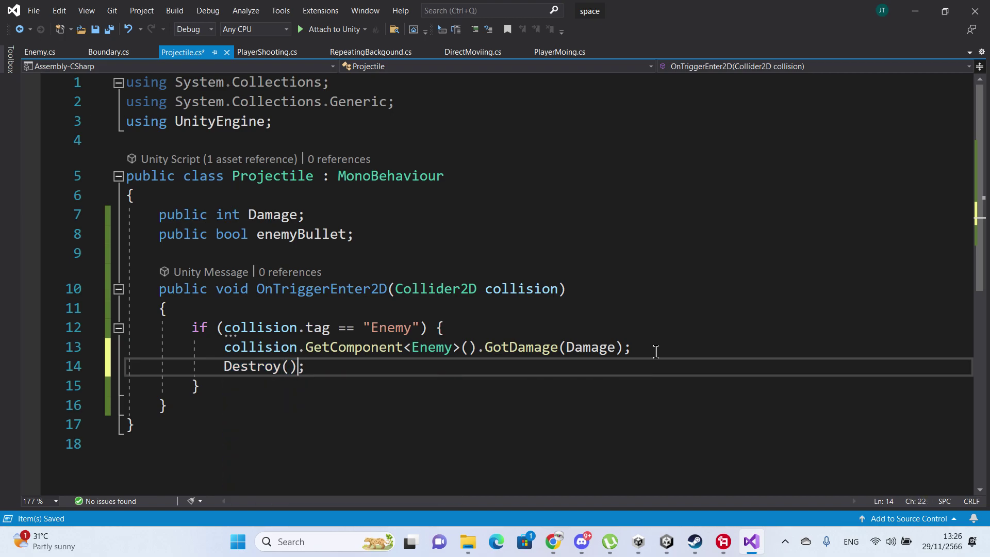
key("Left")
type("ga")
key("Tab")
type("s")
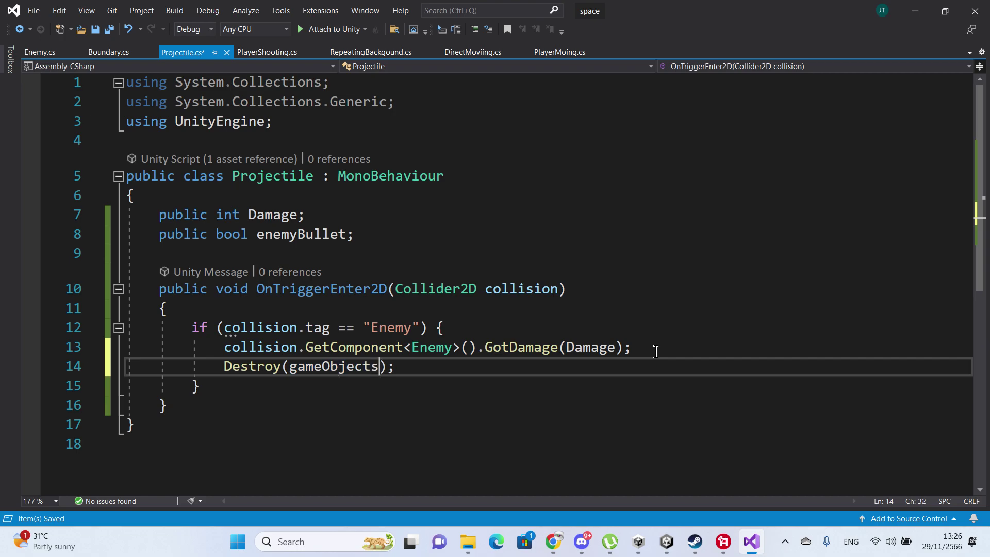
- Correct the gameObjects typo to gameObject and save Projectile.cs again
key("ctrl+s")
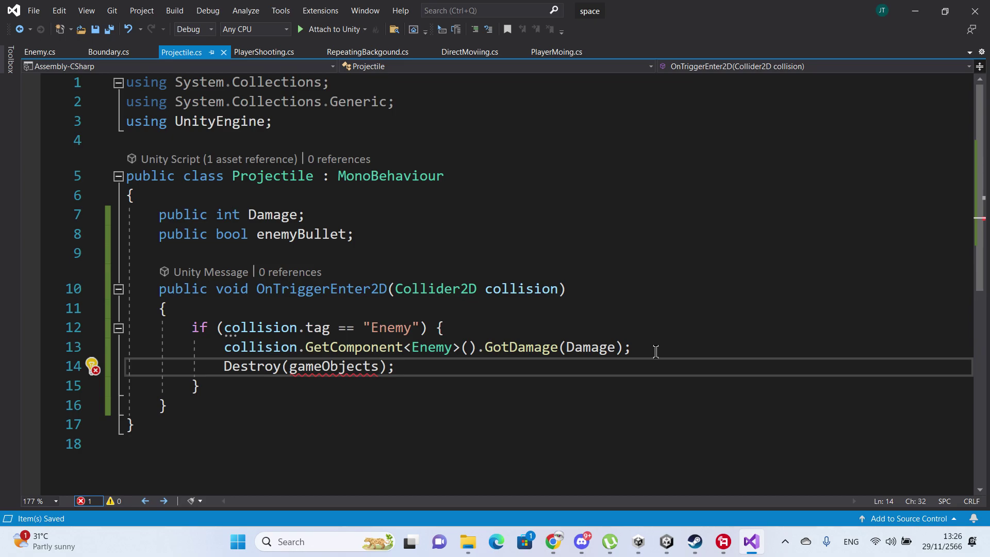
key("BackSpace")
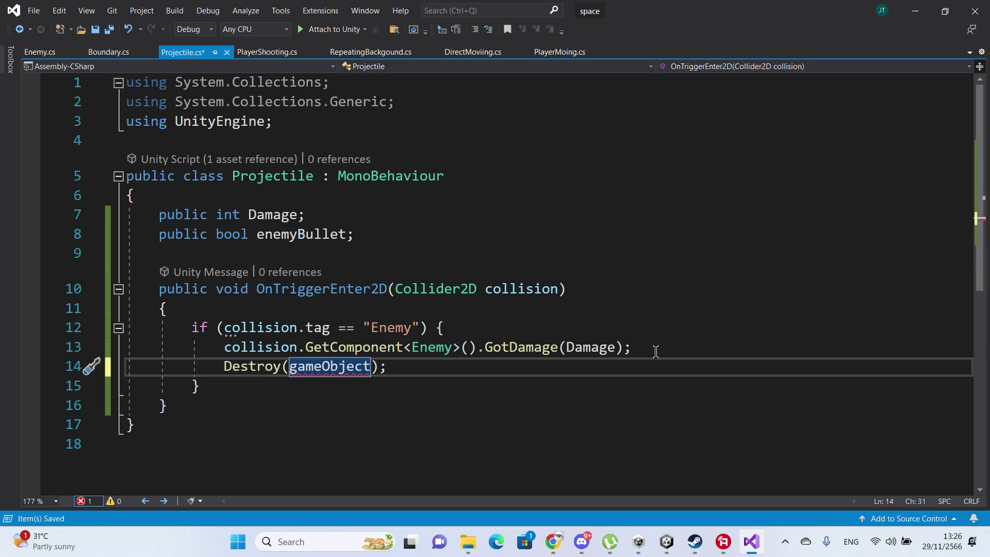
key("ctrl+s")
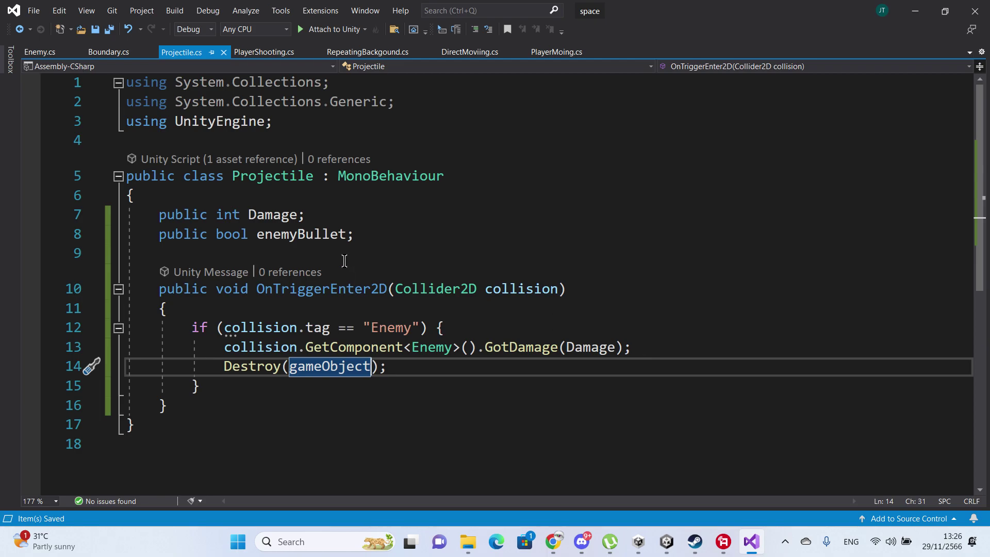
left_click(314, 235)
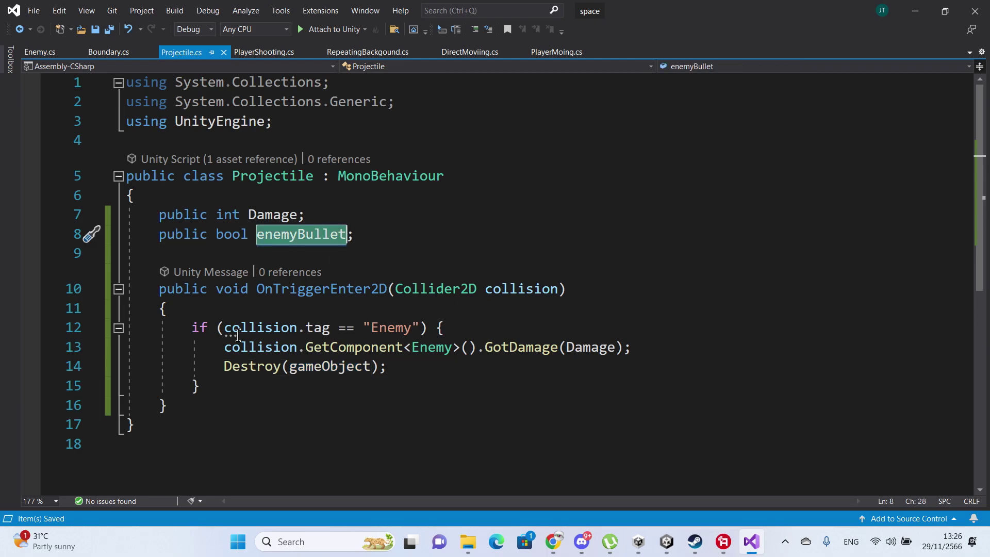
- Extend the Enemy tag check on line 12 with && !enemyBullet and save
left_click(416, 327)
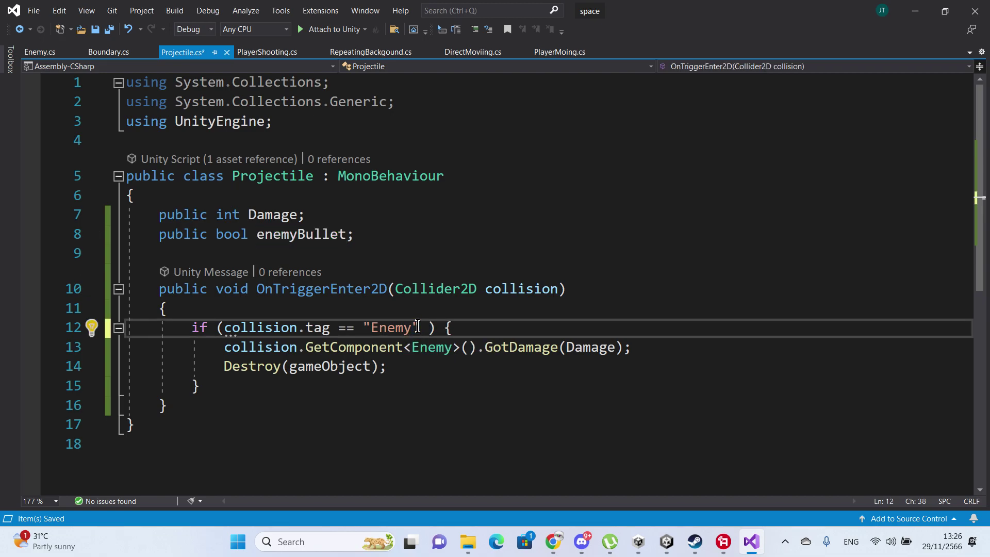
type("&& ")
type("enemyBullet")
key("ctrl+Left")
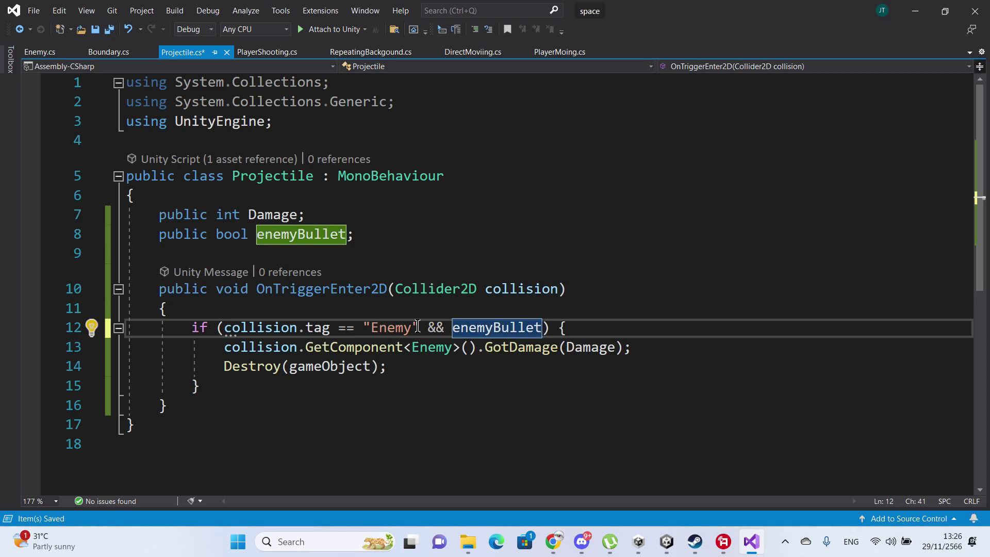
type("!")
key("ctrl+s")
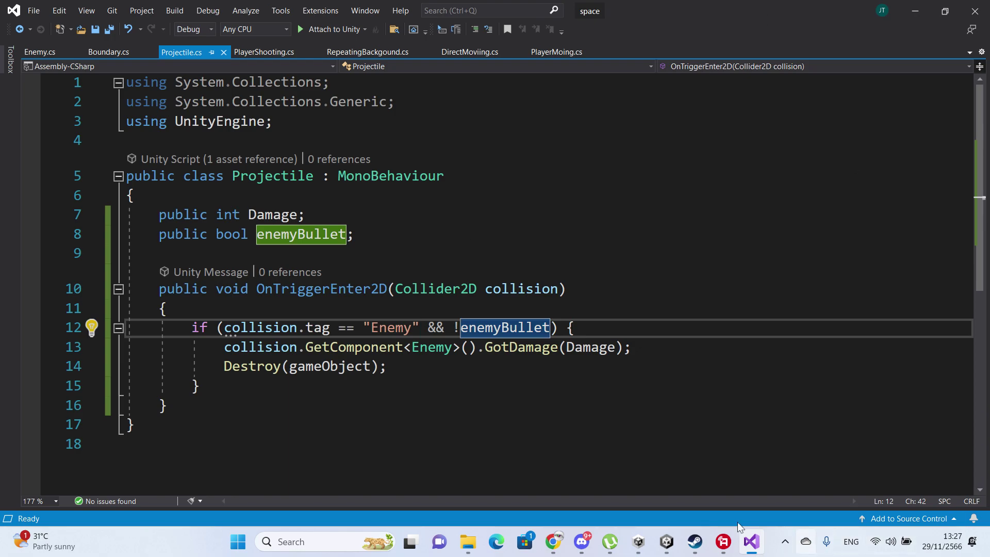
- With Enemy_01 selected, create a new tag named Enemy
mouse_move(666, 542)
left_click(647, 499)
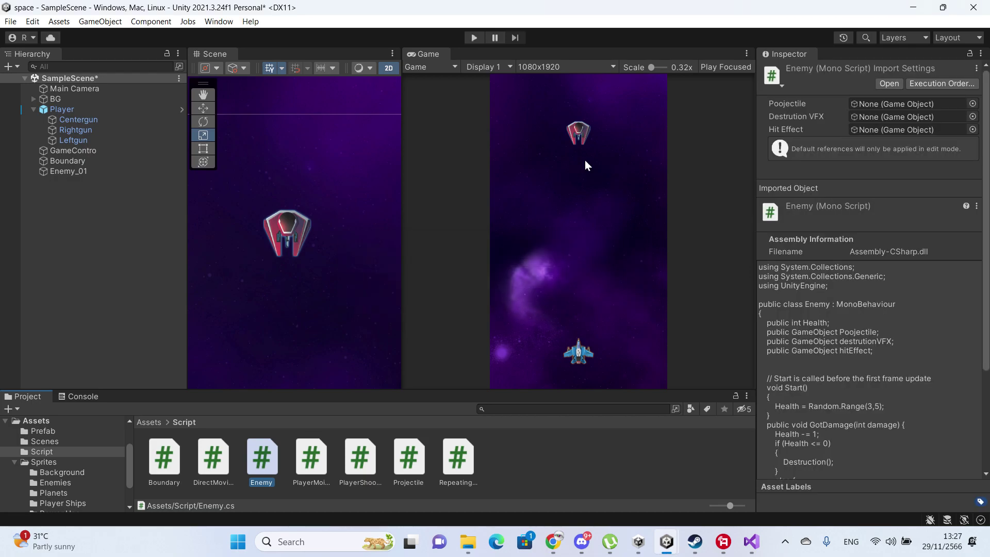
left_click(295, 228)
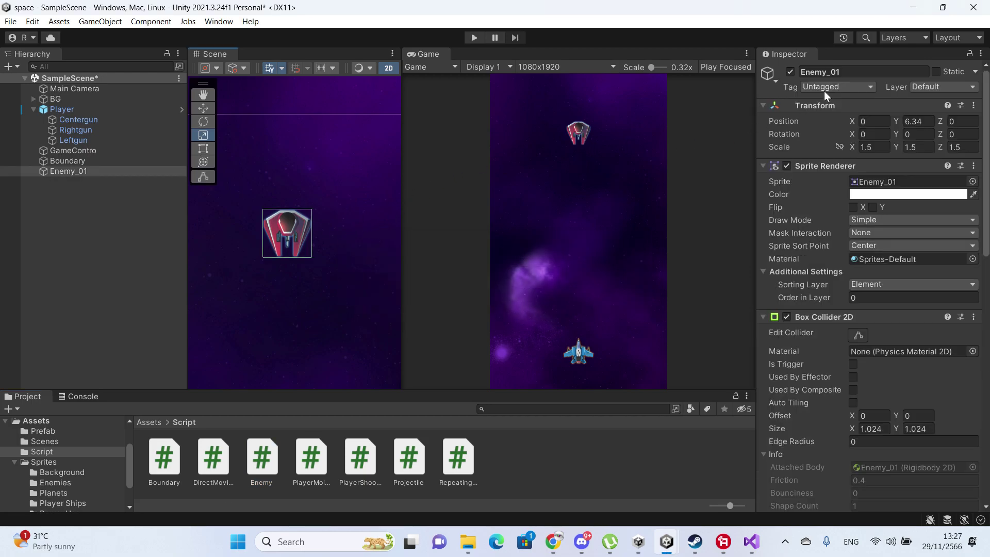
left_click(826, 88)
left_click(827, 211)
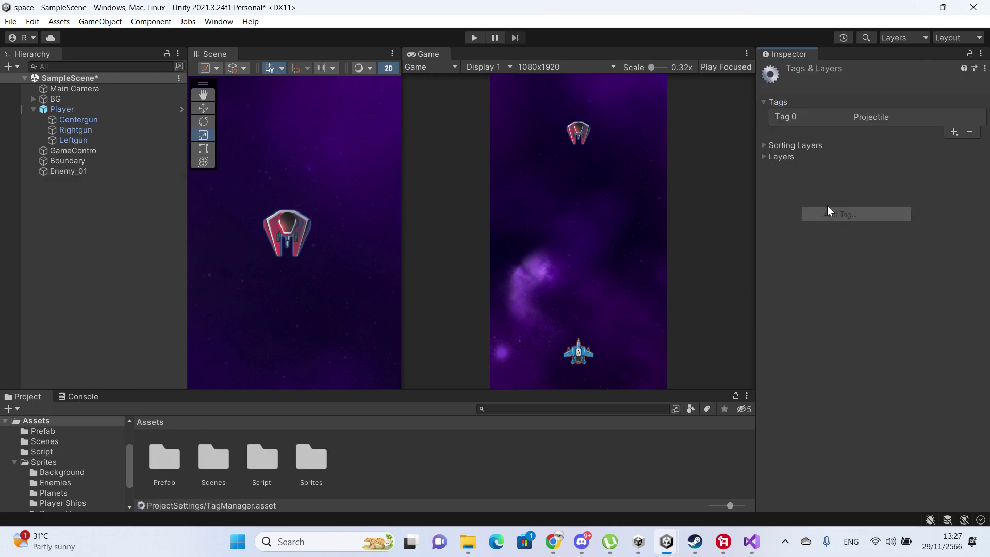
left_click(952, 133)
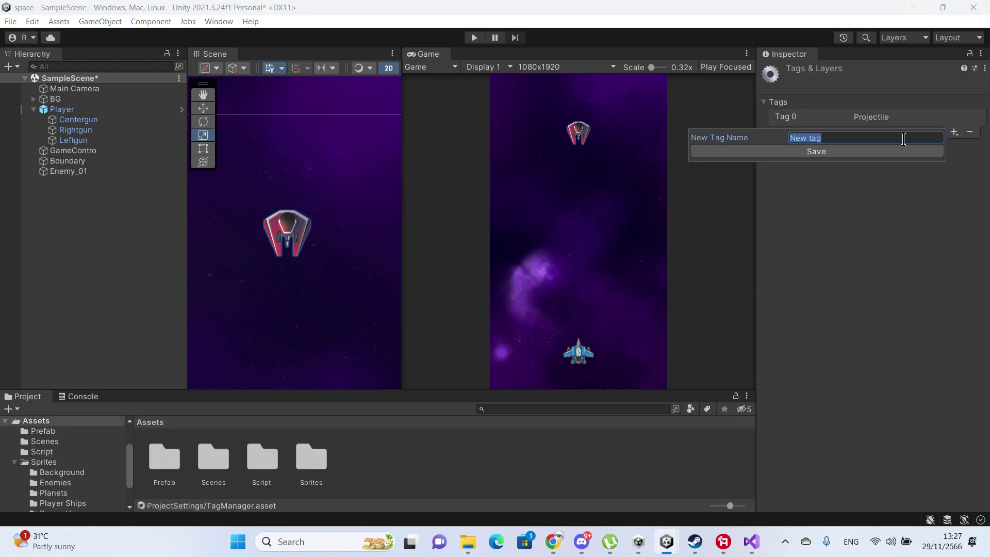
type("Eme")
key("BackSpace")
key("BackSpace")
type("m")
key("Return")
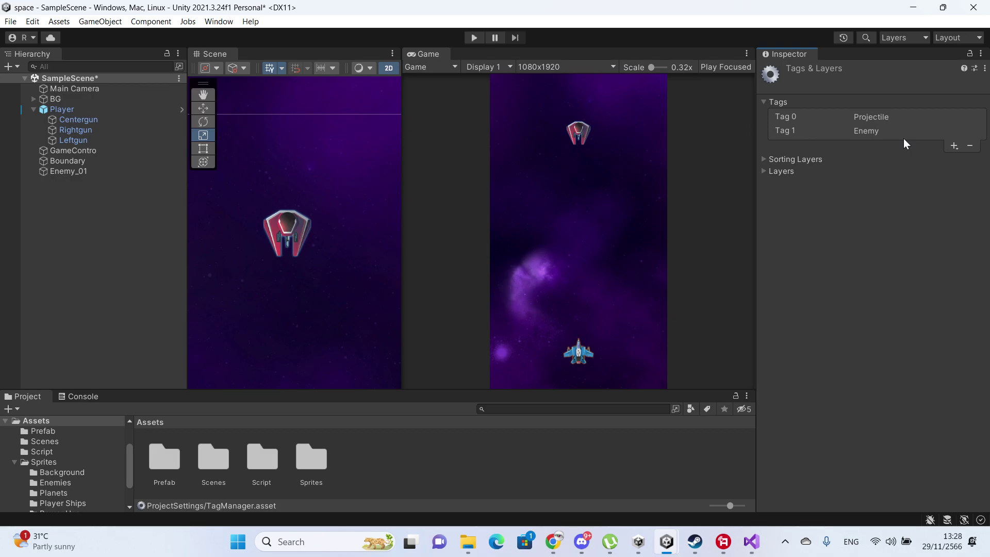
- Tag Enemy_01 as Enemy, save the scene, and enter Play mode
left_click(281, 236)
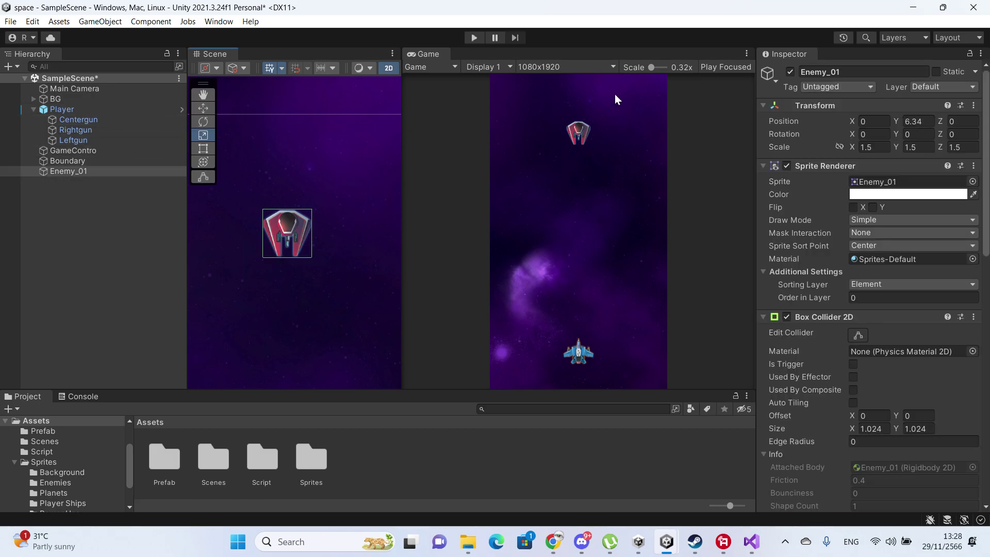
left_click(834, 88)
left_click(846, 210)
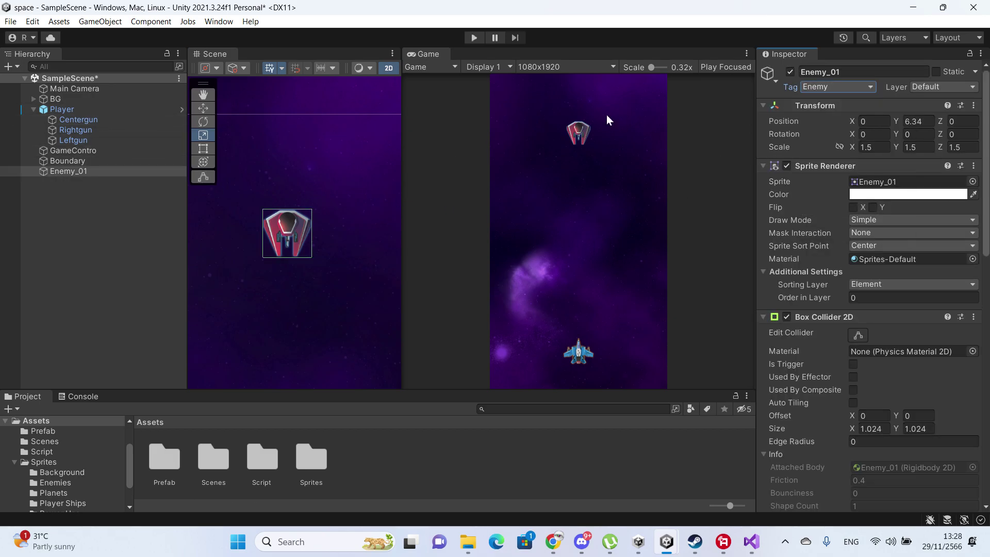
key("ctrl+s")
left_click(474, 38)
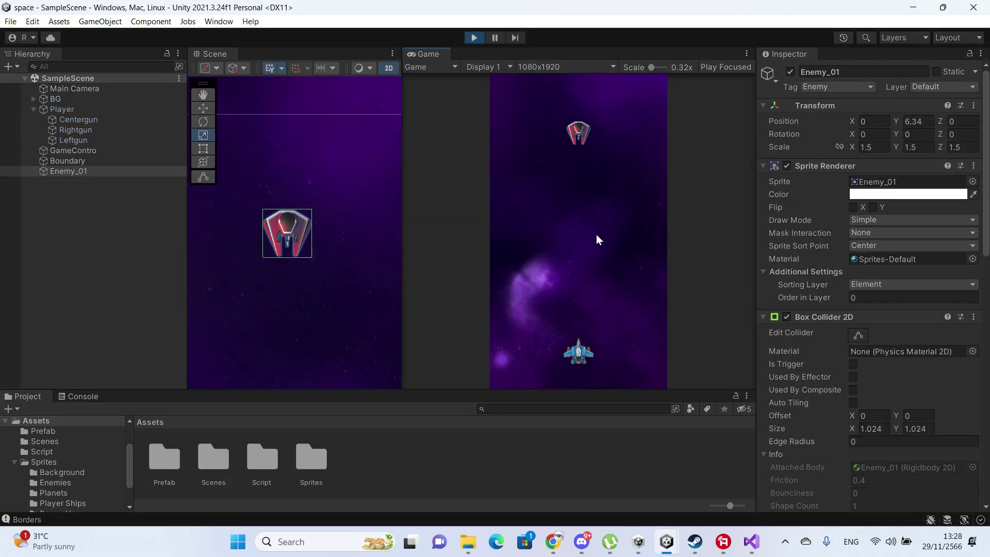
- Shoot at the enemy ship, stop the game, and inspect the NullReferenceException in the Console
left_click_drag(596, 234, 580, 236)
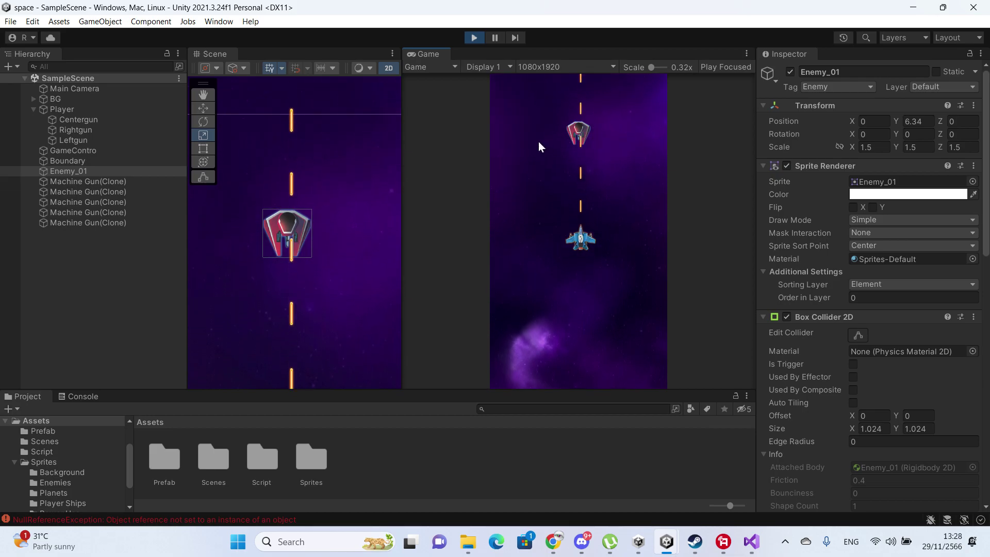
left_click(475, 38)
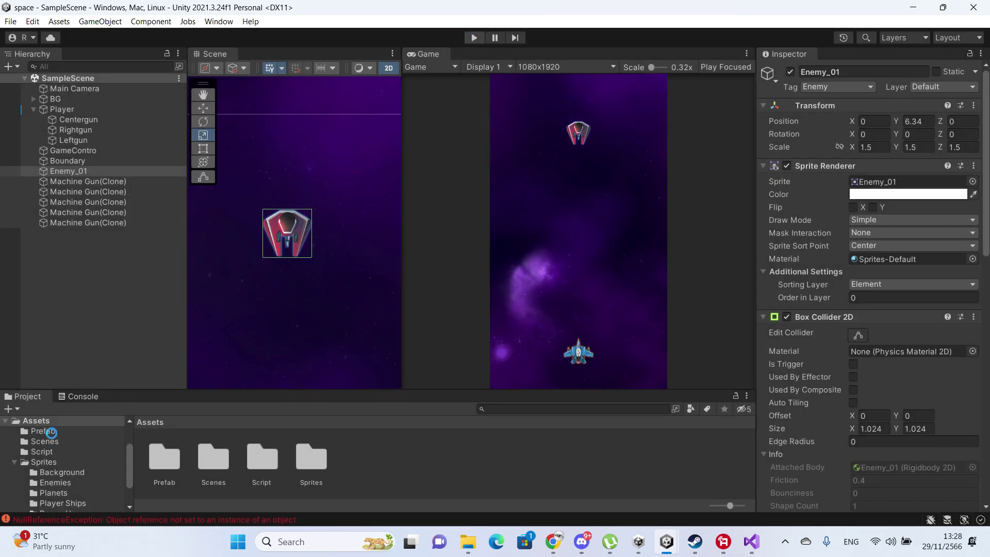
left_click(80, 397)
left_click(336, 440)
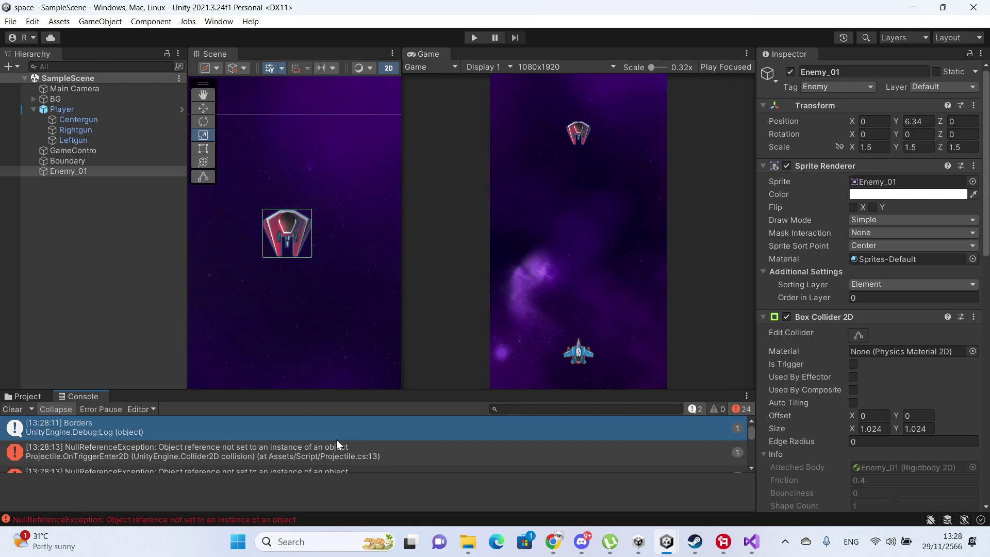
- Jump from the NullReferenceException to Projectile.cs line 13, then return to Unity
double_click(331, 458)
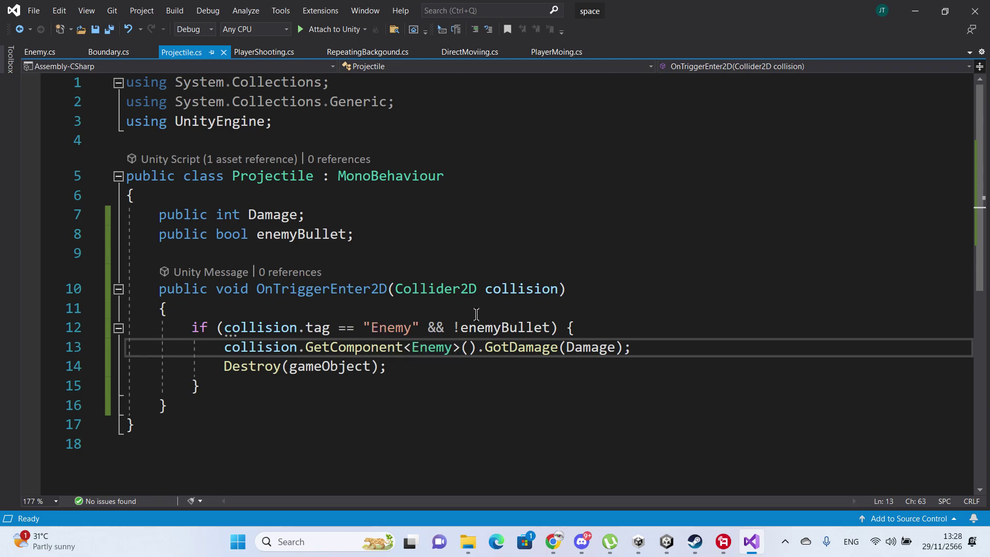
key("alt+Tab")
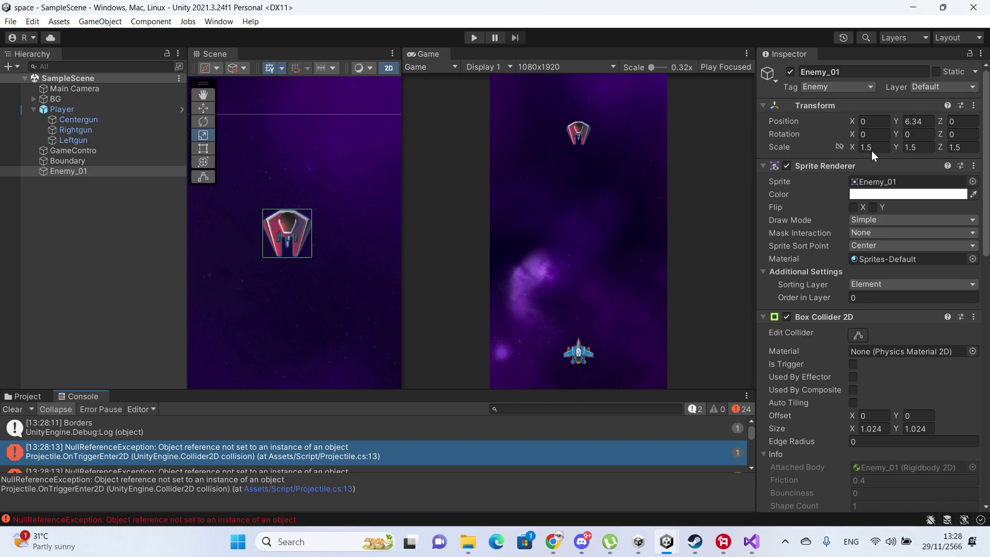
- Clear the Console, add the Enemy script component to Enemy_01, save the scene, and play
left_click(12, 409)
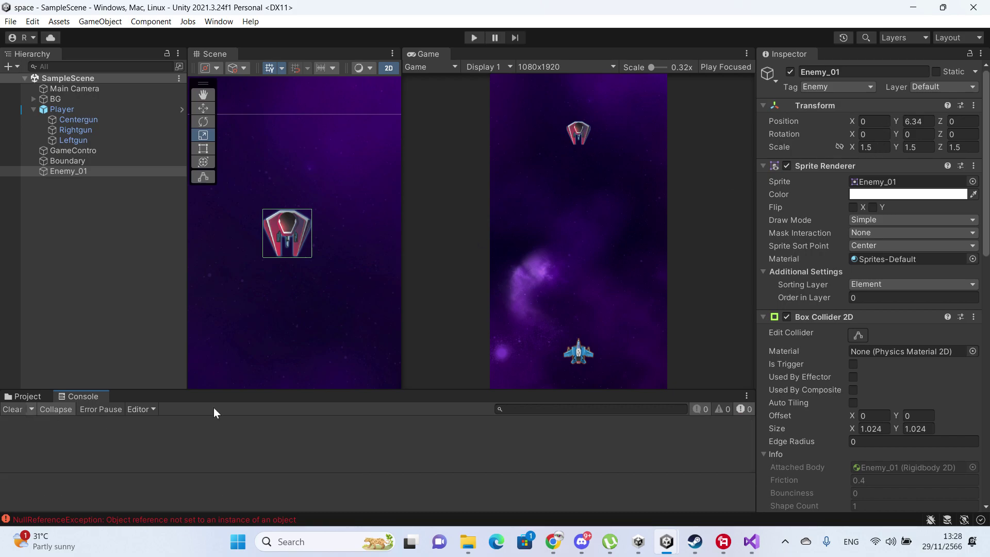
scroll(799, 415, "down", 5)
scroll(879, 456, "down", 5)
scroll(879, 456, "down", 3)
scroll(878, 465, "down", 2)
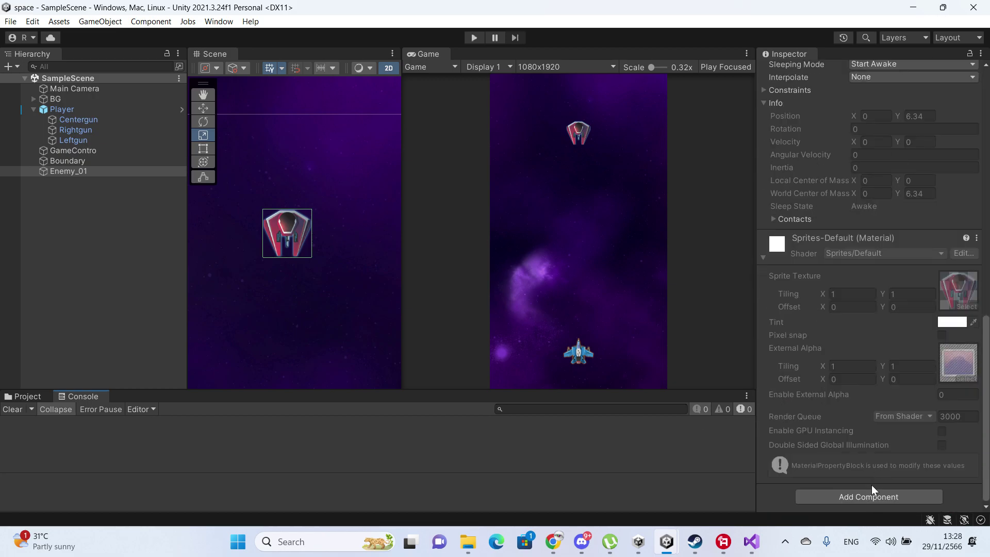
left_click(864, 495)
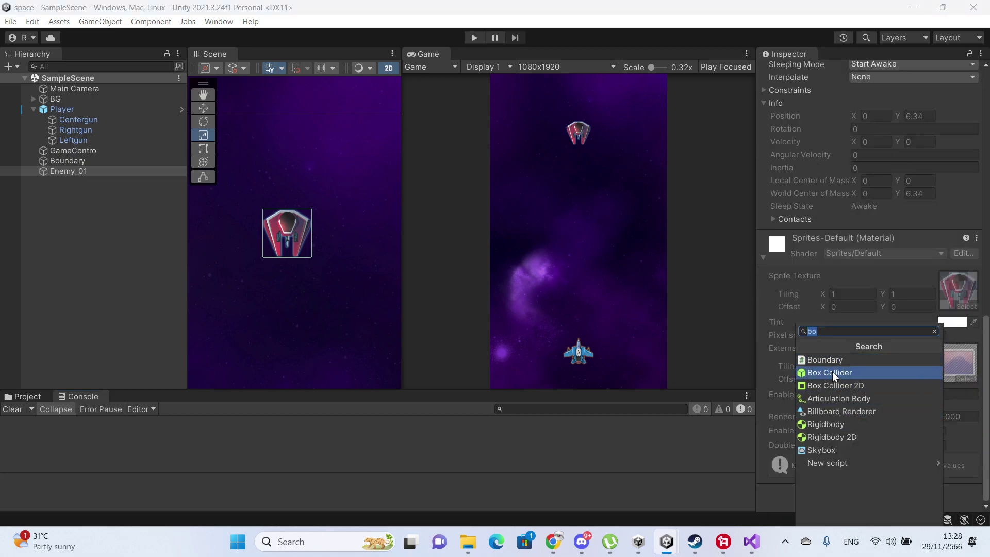
type("en")
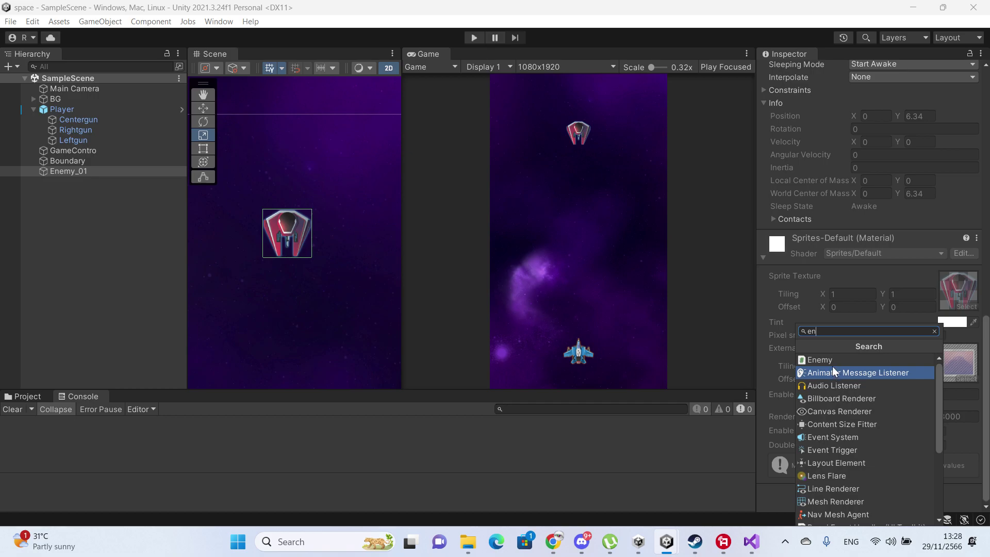
left_click(834, 358)
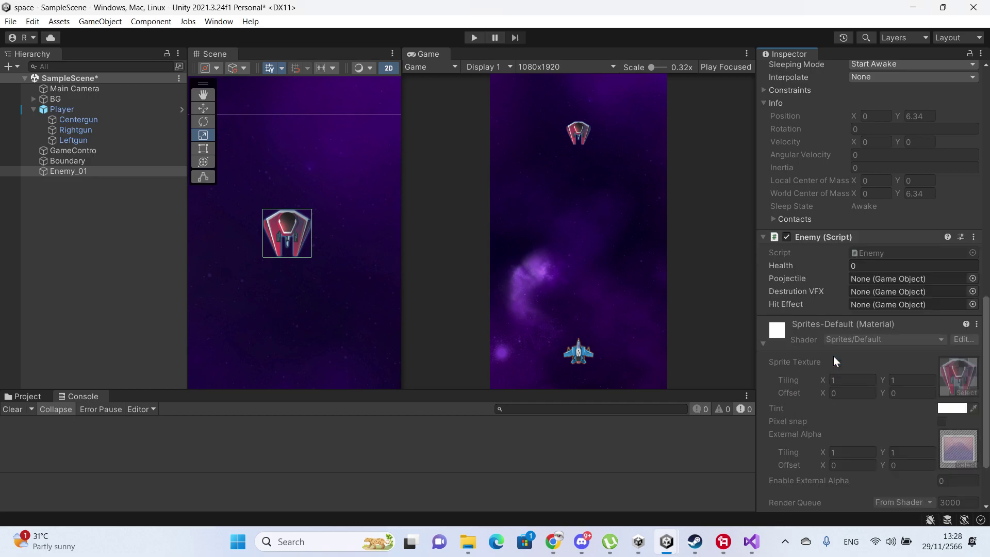
key("ctrl+s")
left_click(873, 266)
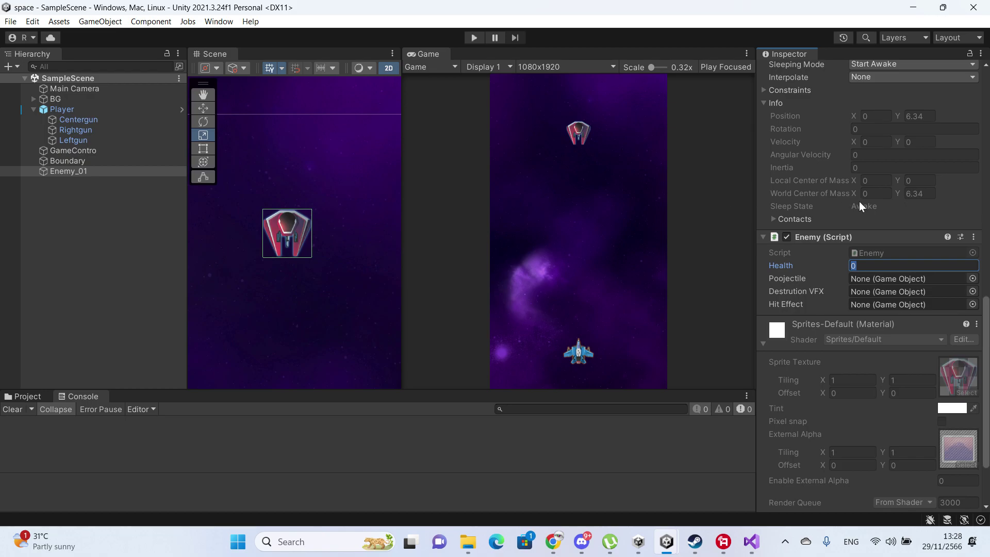
left_click(471, 38)
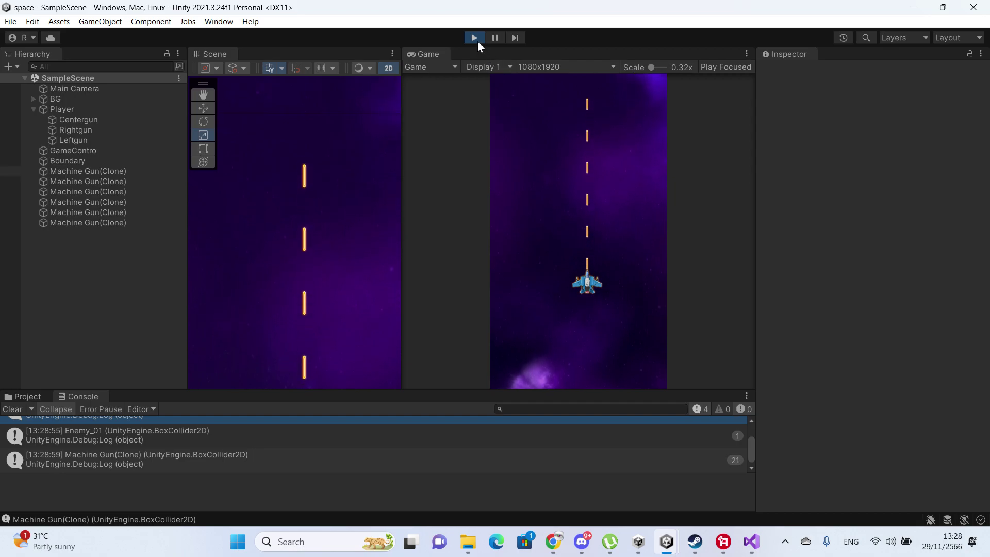
- Restart Play mode, steer the player ship to fire at the enemy, then stop
left_click(477, 40)
left_click(474, 38)
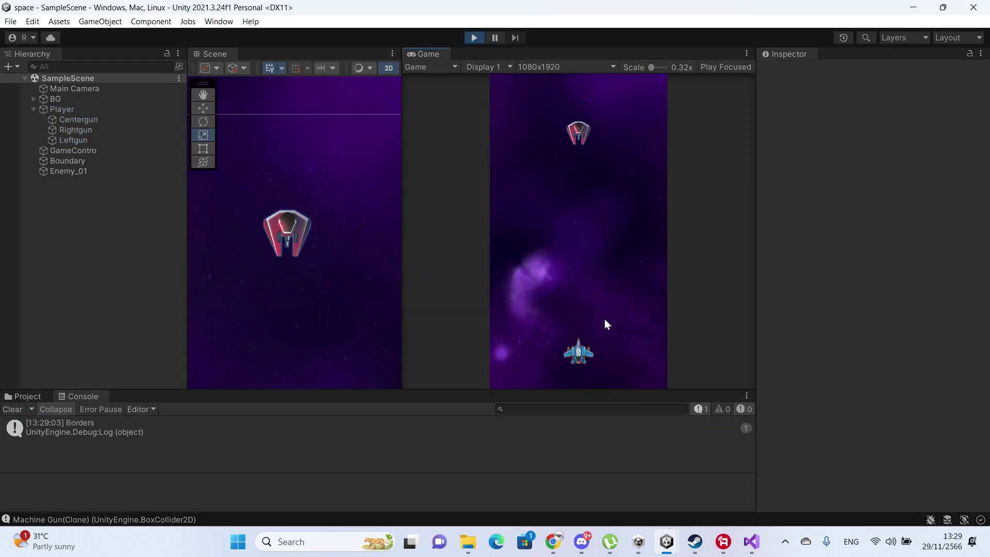
left_click_drag(608, 323, 587, 334)
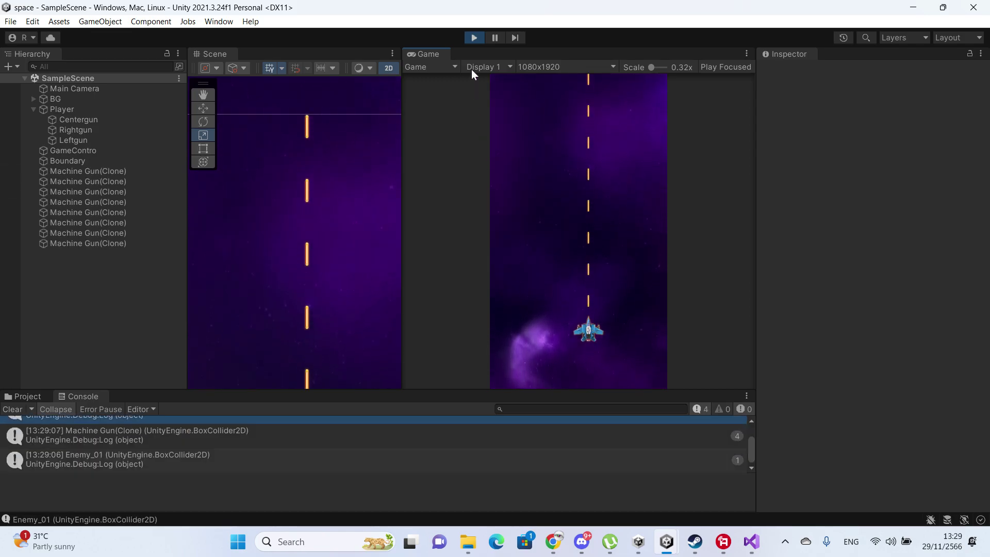
left_click(474, 37)
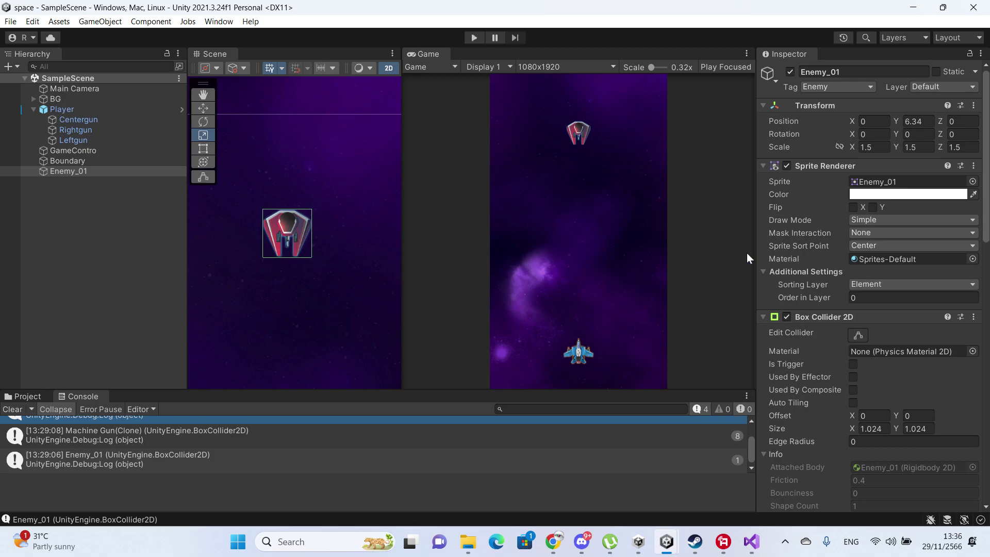
- Open the Prefab folder and rename Enemy_01 to Enemy in the Inspector
left_click(122, 206)
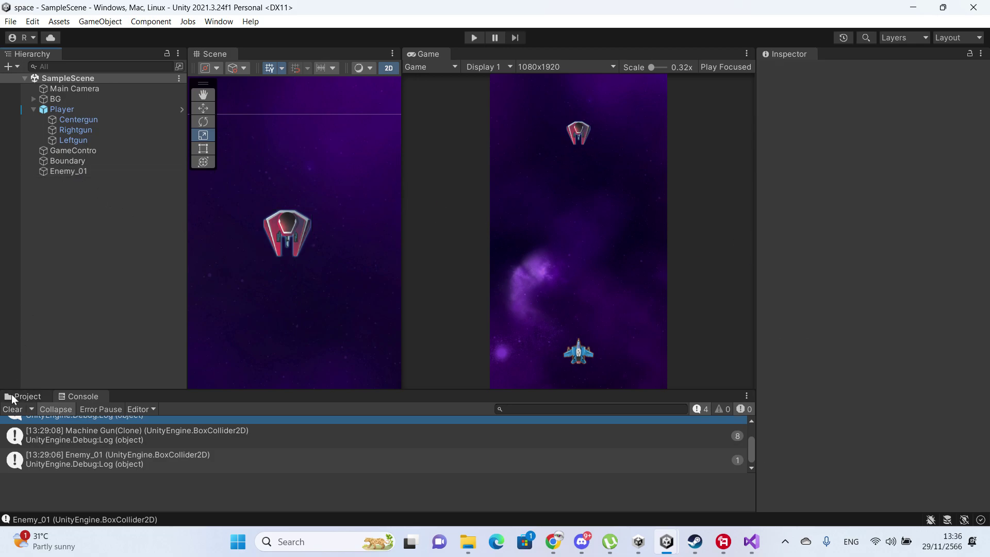
left_click(21, 396)
left_click(88, 173)
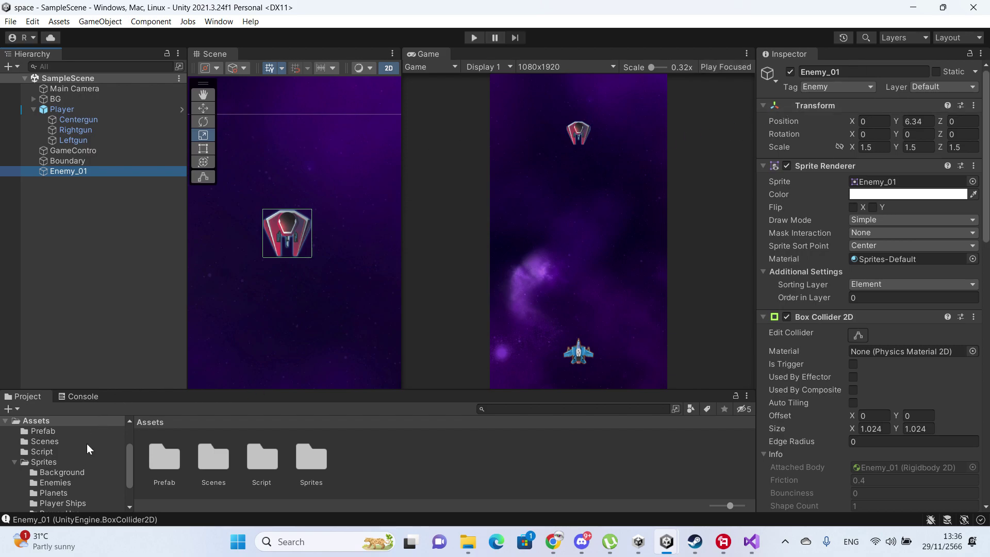
left_click(62, 430)
left_click(856, 70)
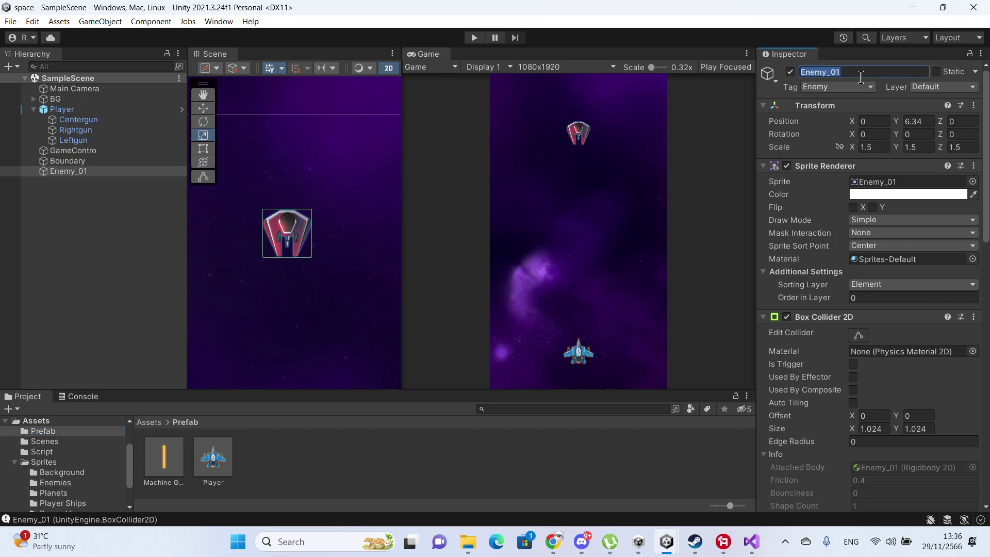
left_click(860, 76)
key("BackSpace")
key("Return")
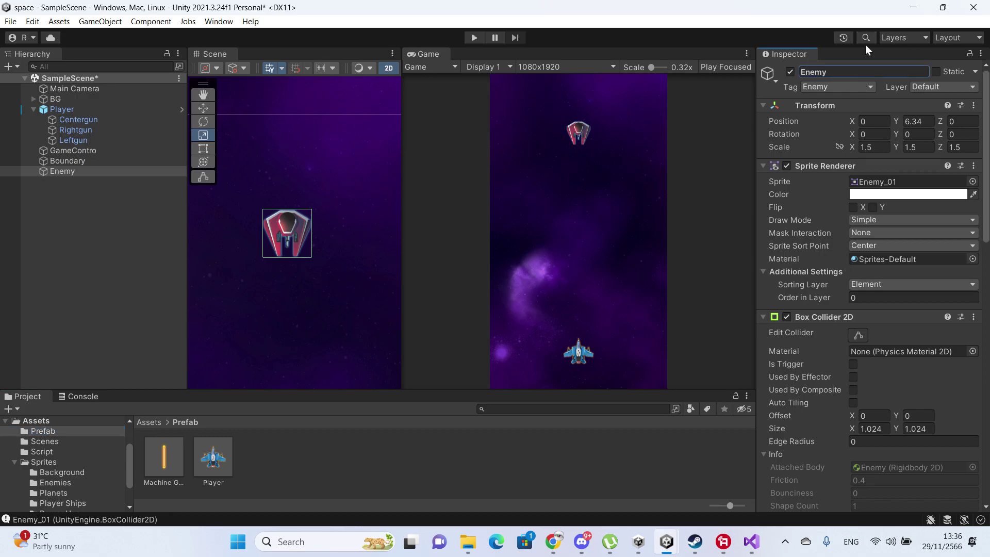
- Drag the Enemy ship from the Hierarchy into the Prefab folder to make an Enemy prefab
left_click_drag(88, 173, 289, 456)
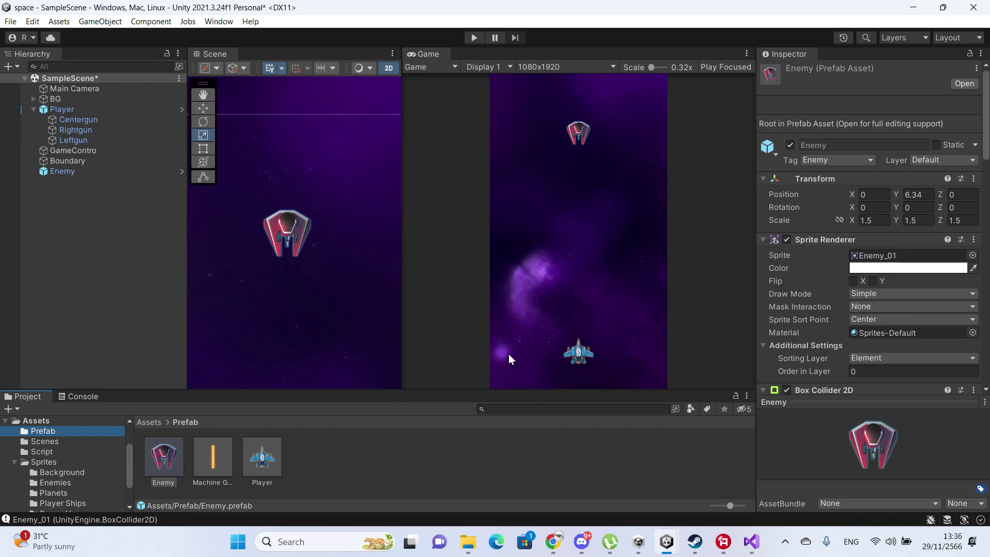
left_click(84, 170)
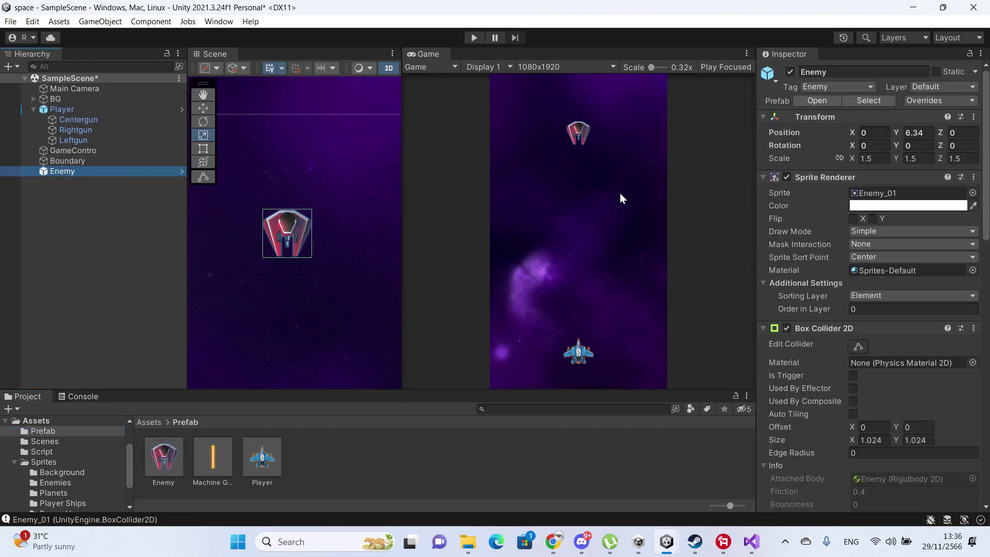
scroll(815, 306, "down", 3)
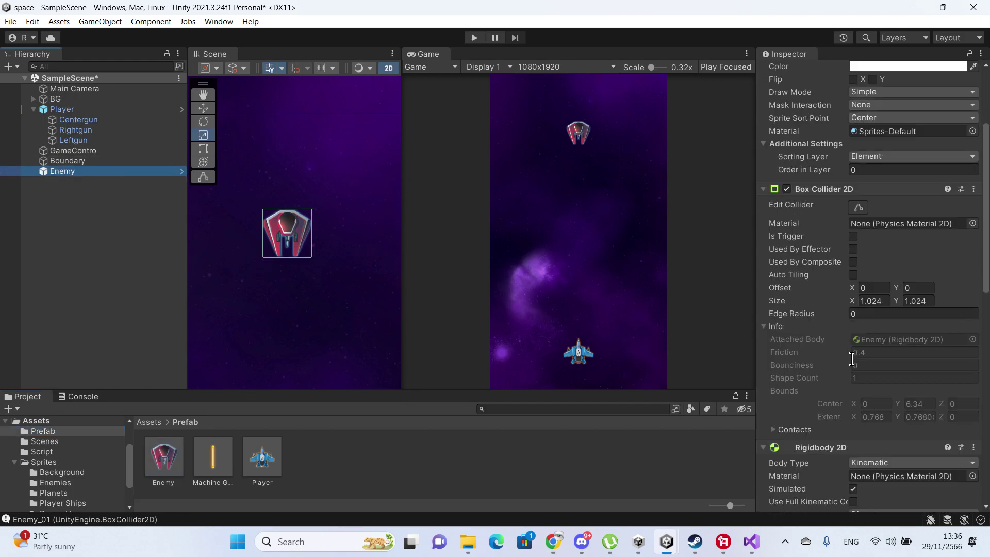
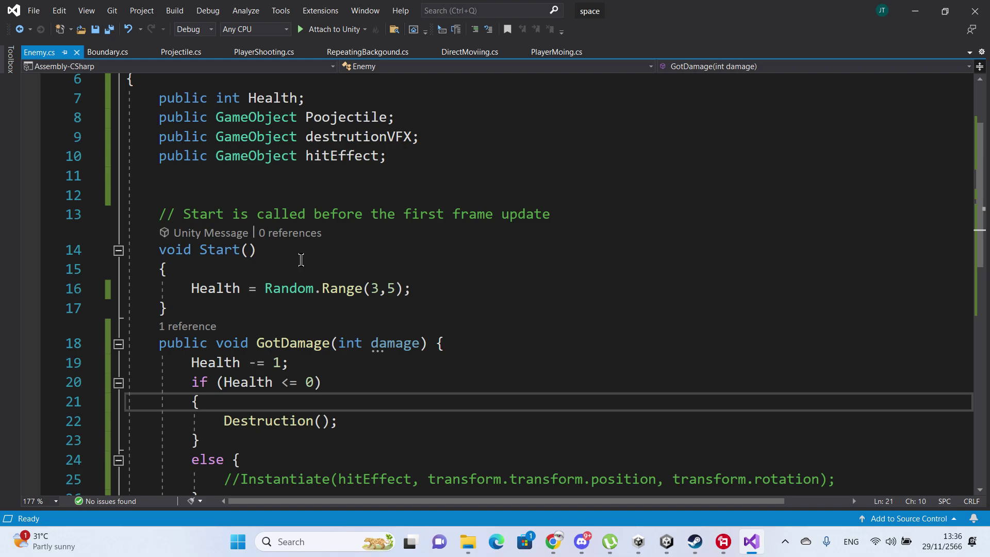
- Add an empty 'void ActivateShooting() { }' method after Start and save Enemy.cs
scroll(398, 195, "down", 3)
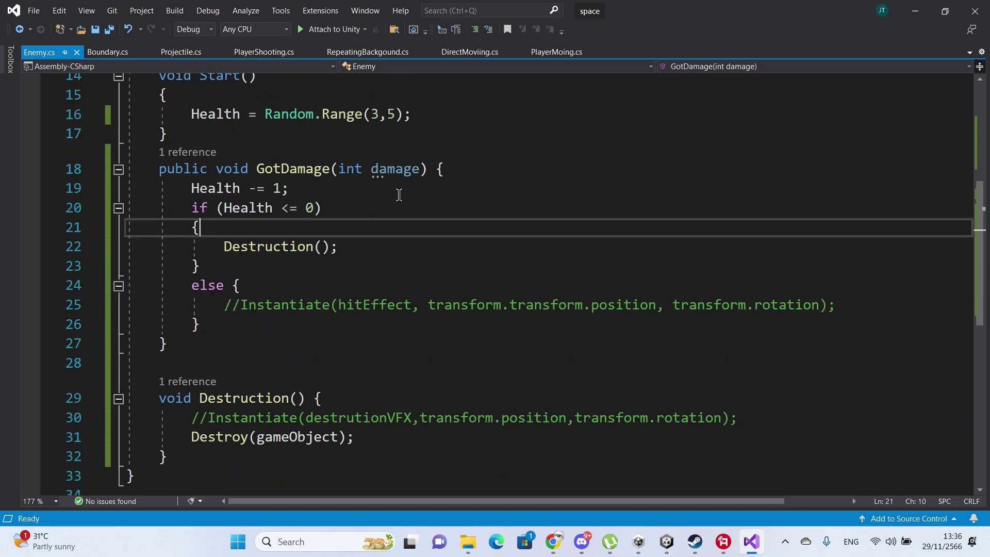
scroll(397, 196, "up", 1)
scroll(387, 199, "up", 1)
scroll(371, 200, "up", 1)
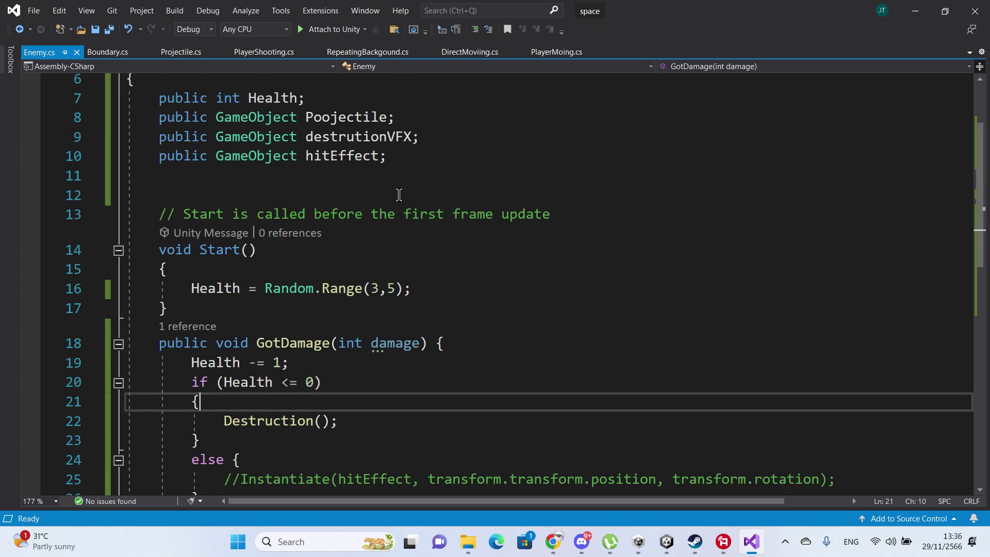
scroll(361, 201, "down", 1)
left_click(300, 201)
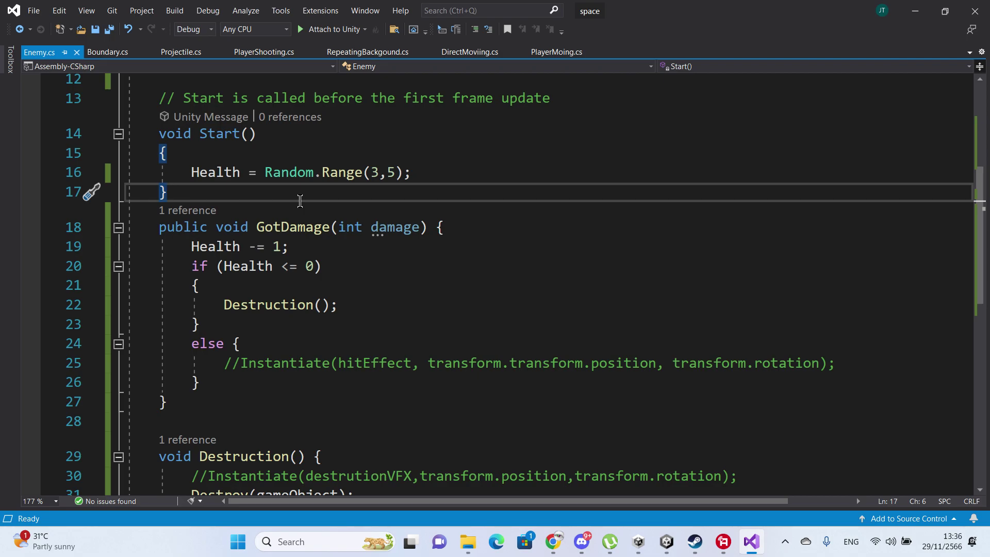
key("Return")
type("A")
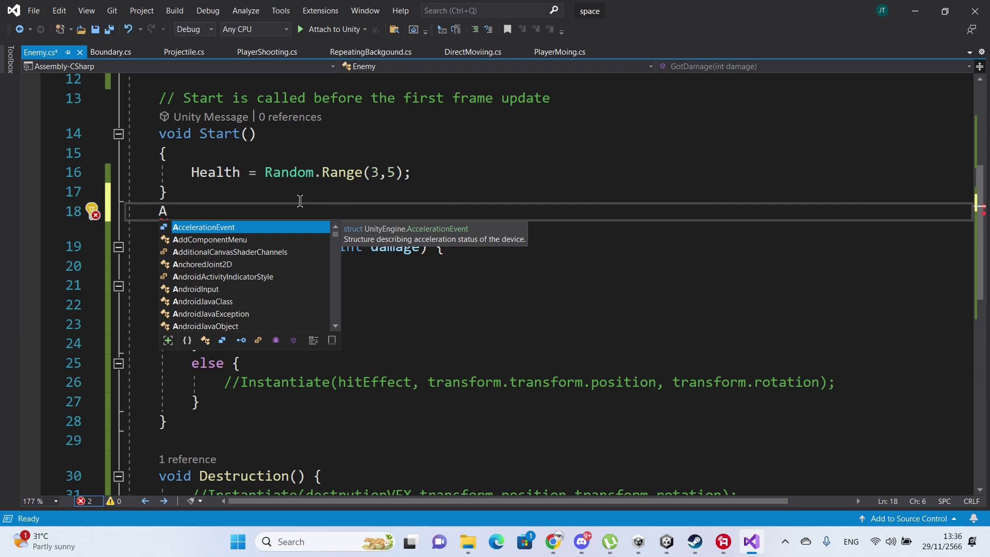
key("BackSpace")
type("void ")
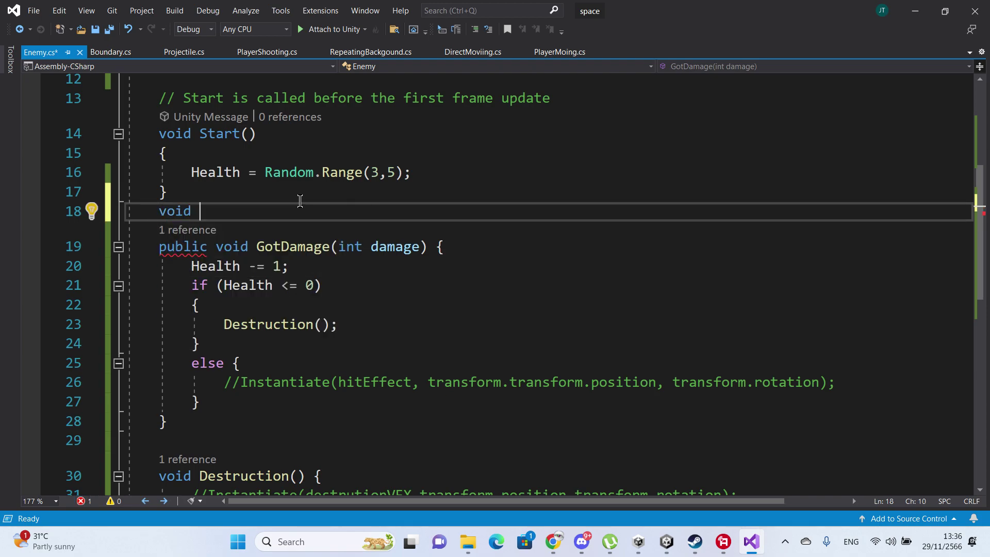
type("A")
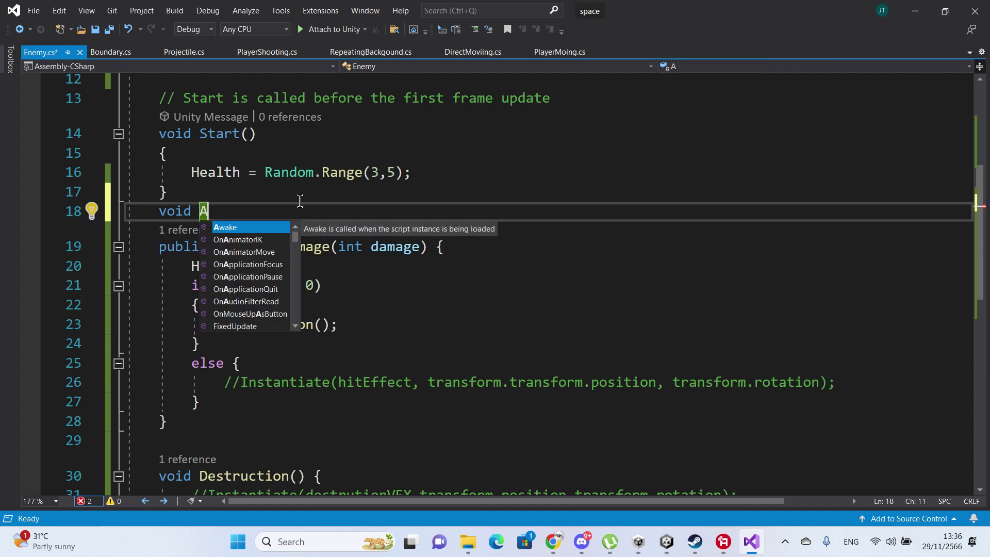
type("cti")
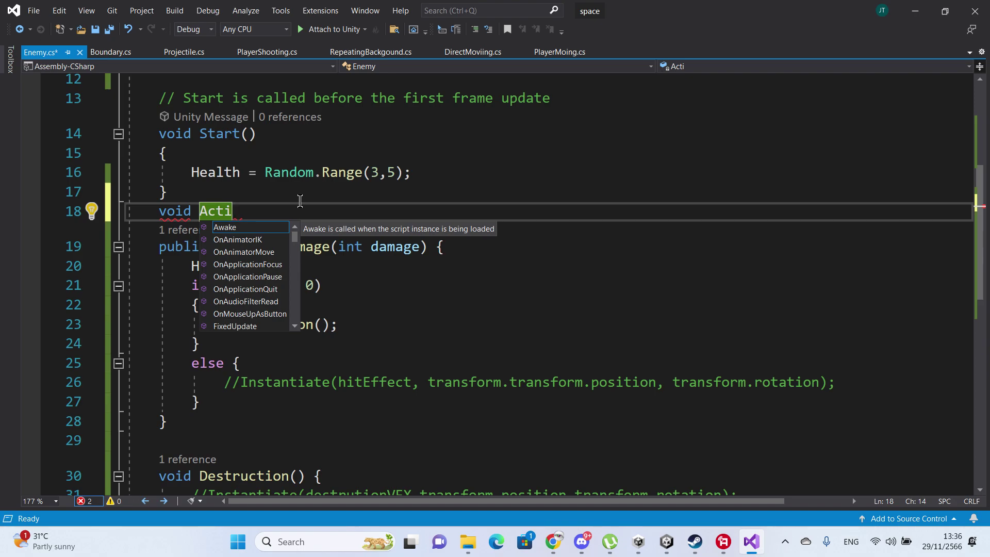
type("va")
type("tr")
key("BackSpace")
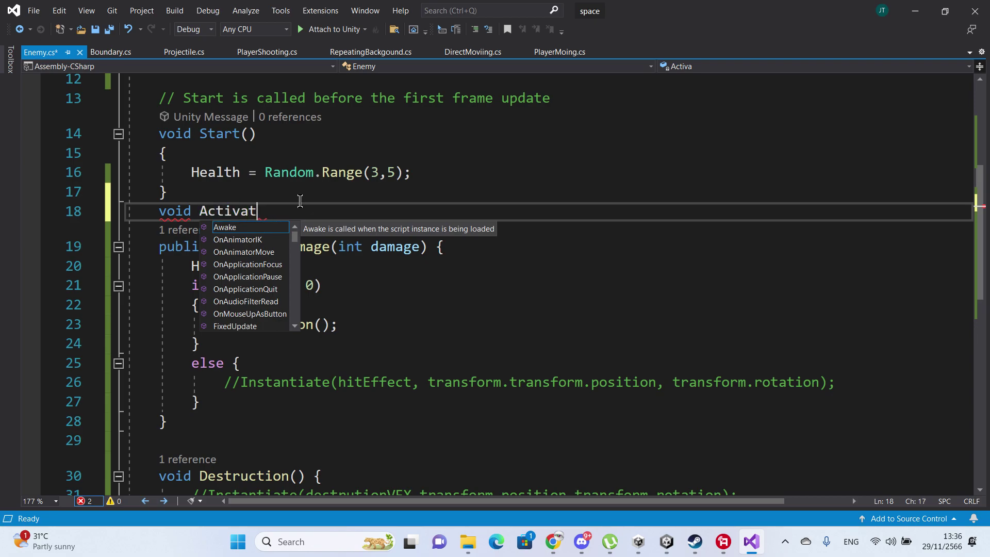
type("eS")
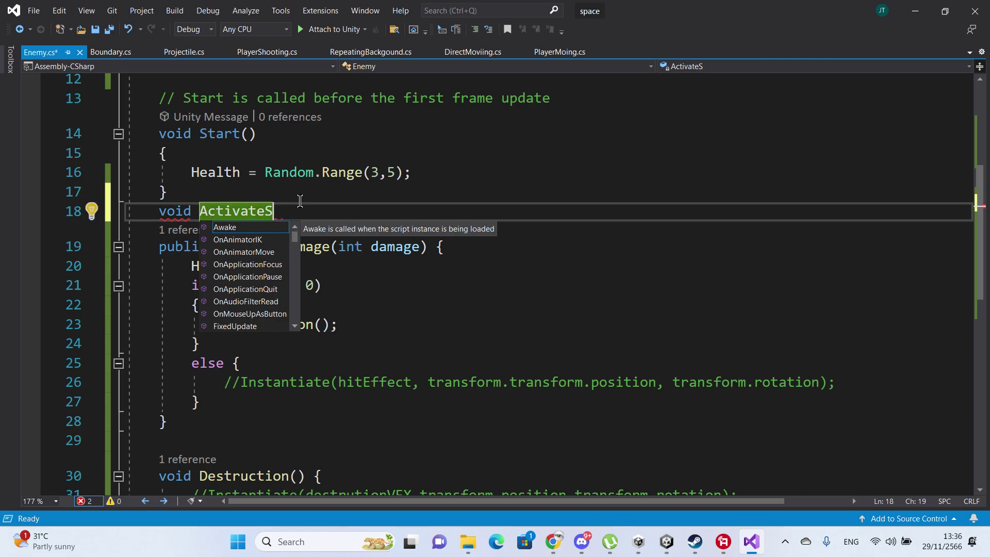
type("hooti")
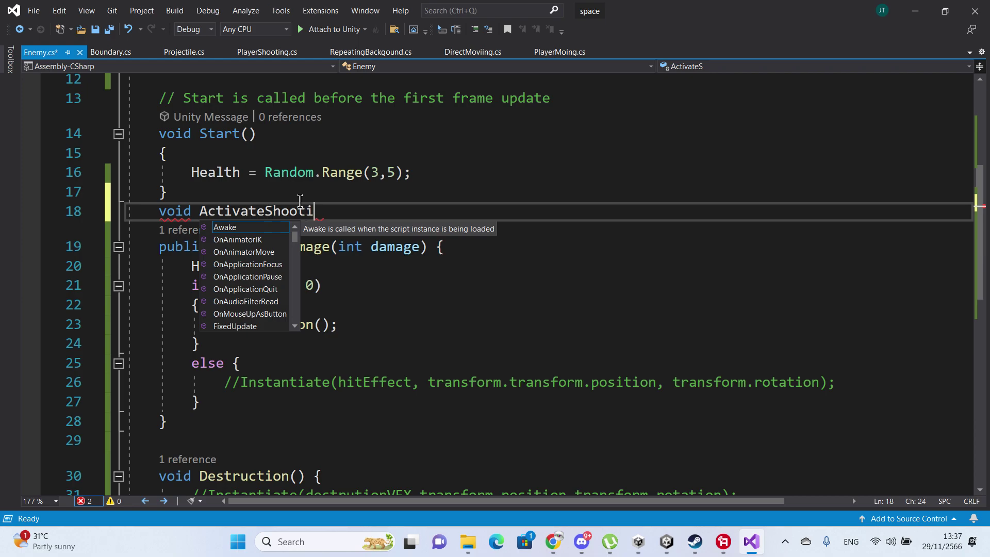
type("ng() {")
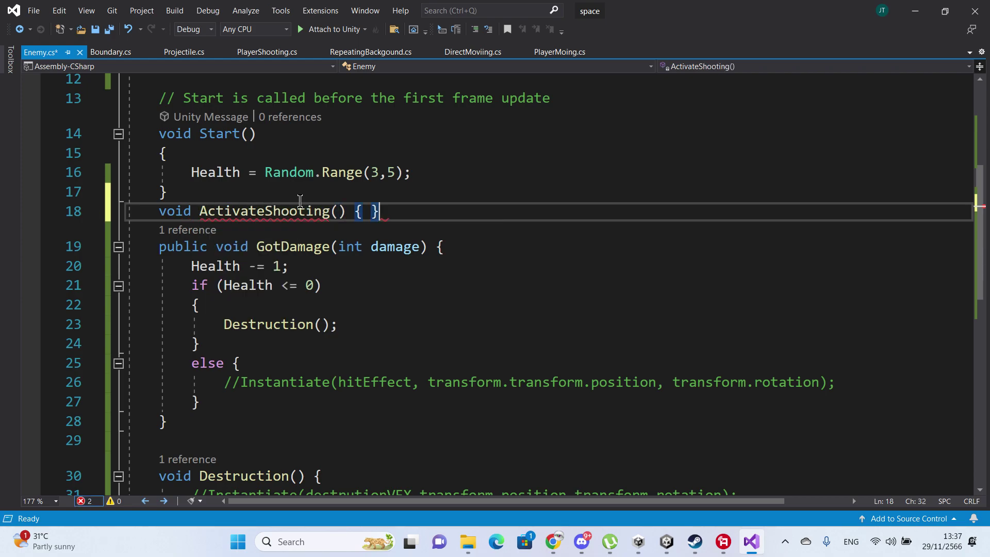
key("Return")
key("Return")
key("ctrl+s")
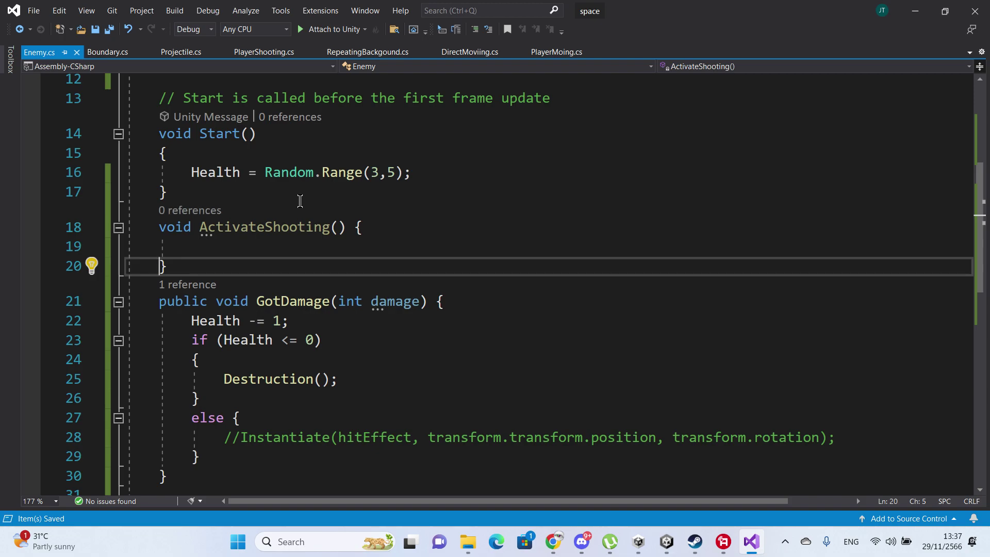
- Indent the empty body line inside ActivateShooting
key("Tab")
key("ctrl+z")
key("Up")
key("Tab")
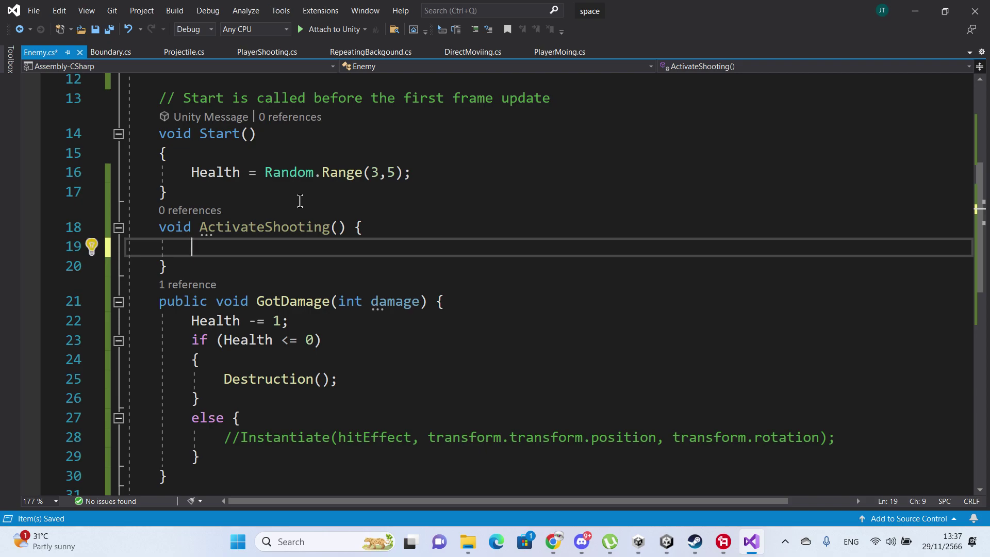
- Write 'if(Random.value <' inside ActivateShooting, leaving the comparison value blank
type("if()")
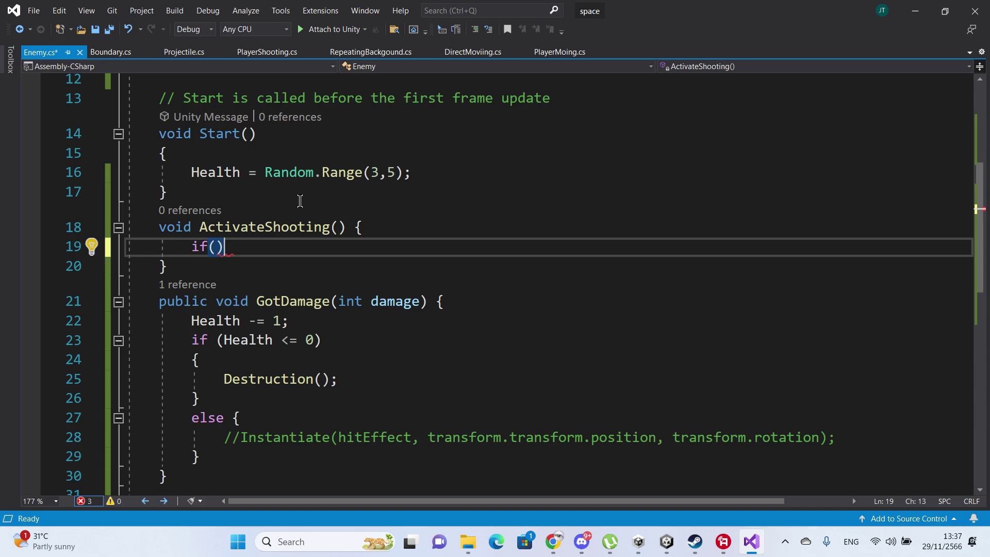
key("Left")
type("Ra")
key("Tab")
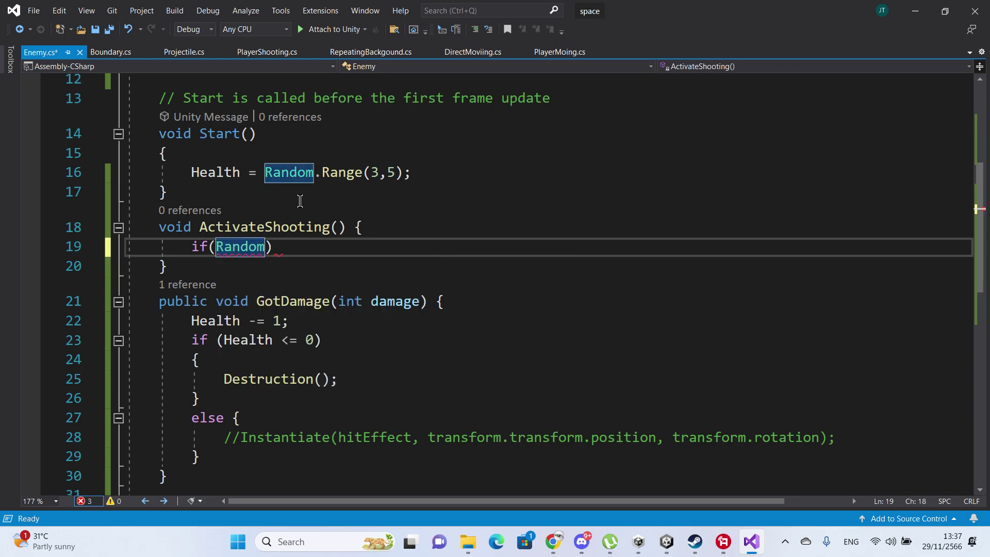
type(".va")
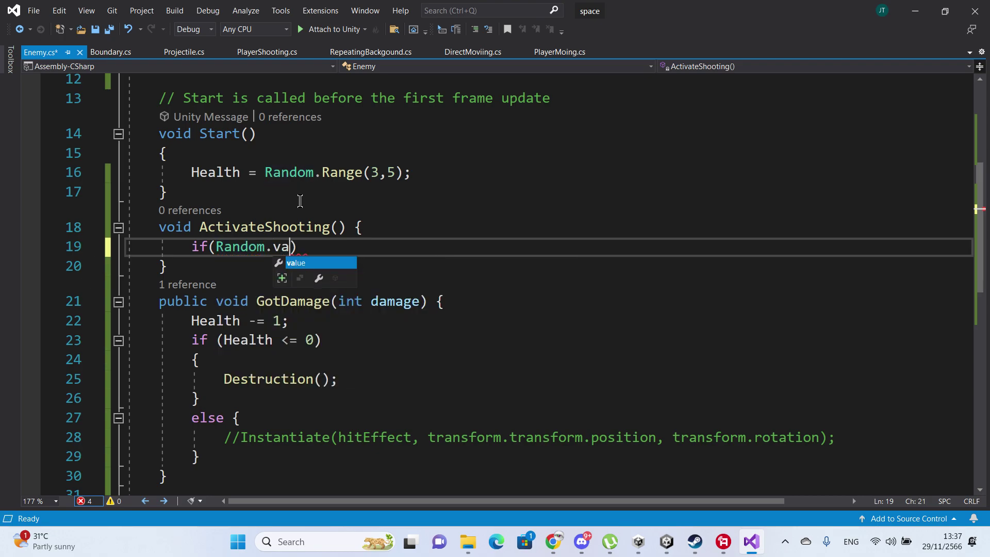
key("Tab")
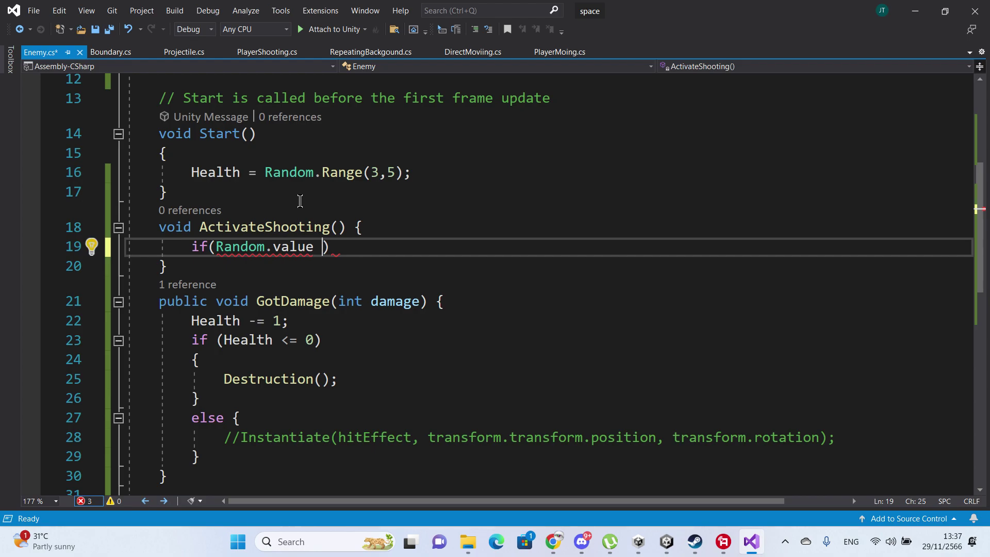
type("<")
- Declare 'public float shotChance;' on a new line below the Health field and save
scroll(313, 189, "up", 1)
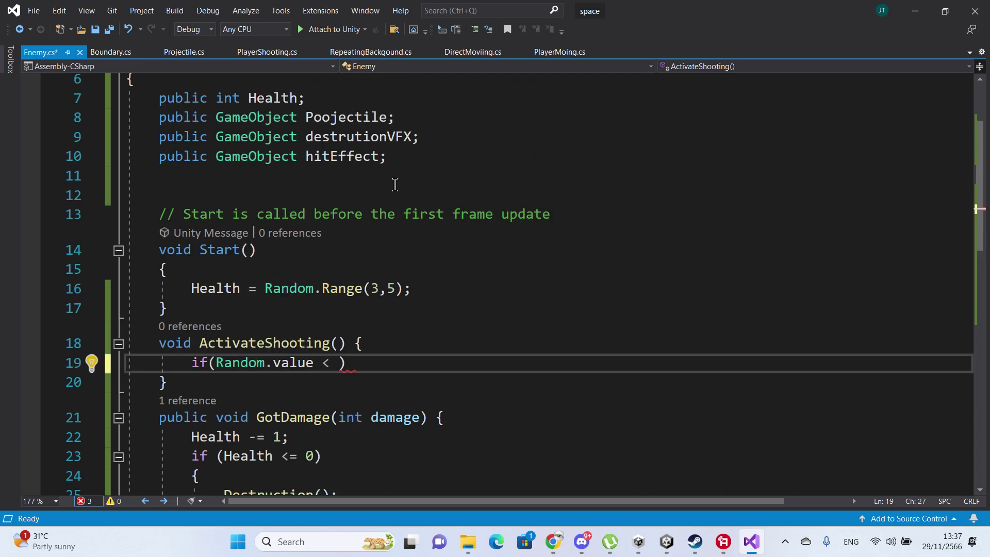
scroll(394, 184, "up", 1)
left_click(395, 184)
left_click(336, 99)
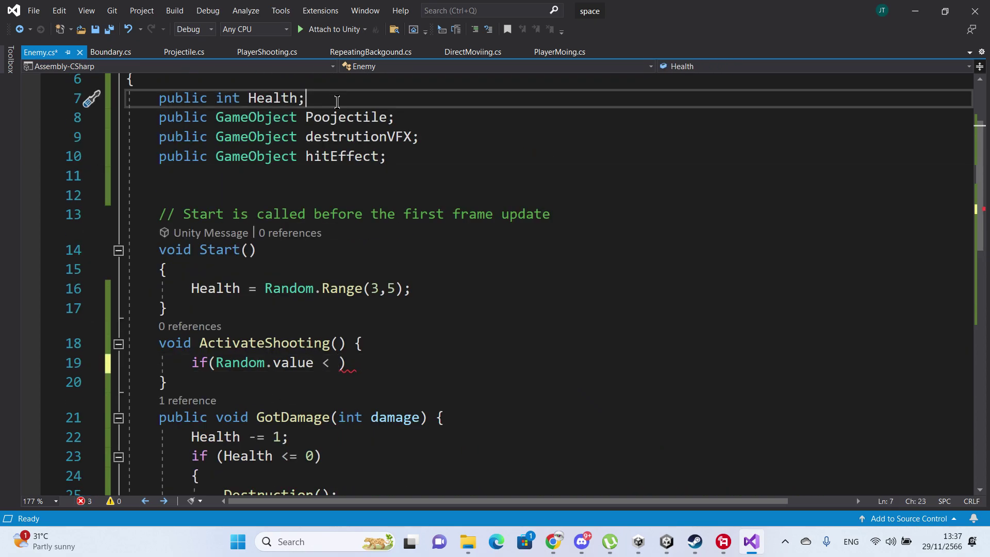
key("Return")
type("p")
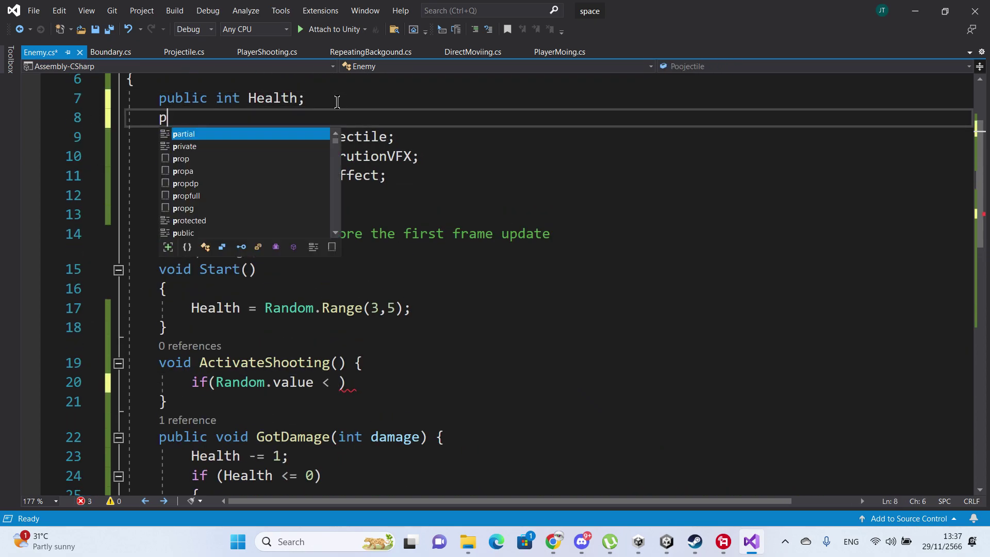
type("ublic ")
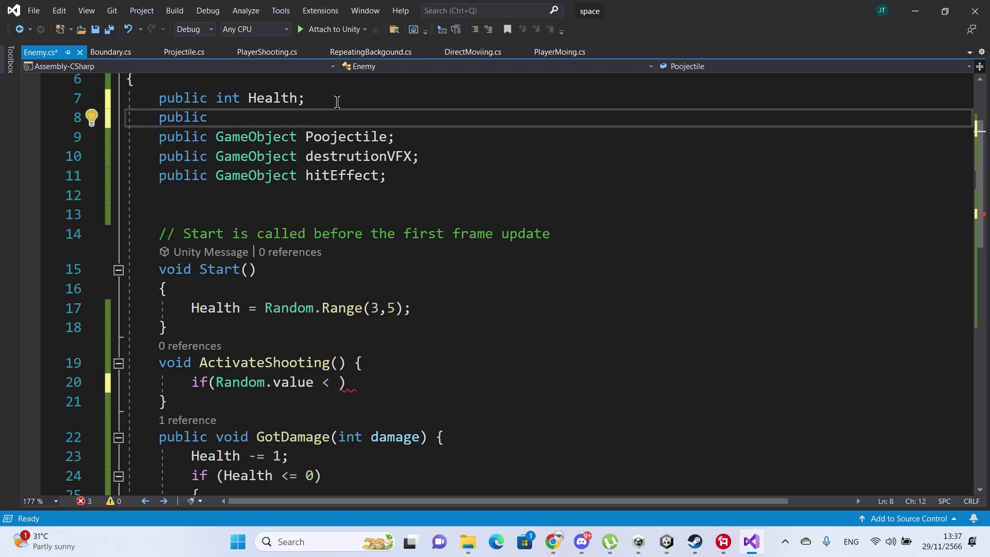
type("float C")
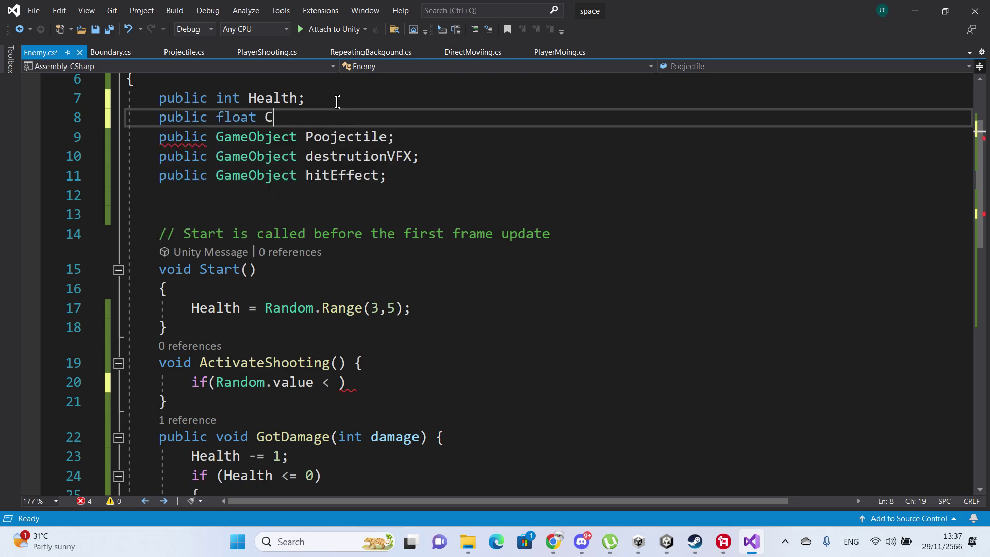
type("h")
key("BackSpace")
key("BackSpace")
type("sh")
type("o")
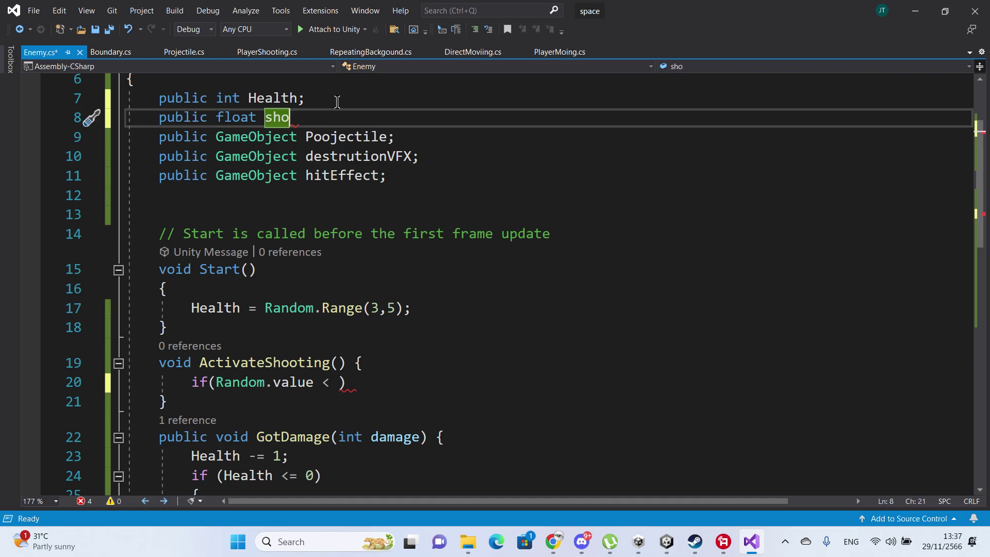
type("tCha")
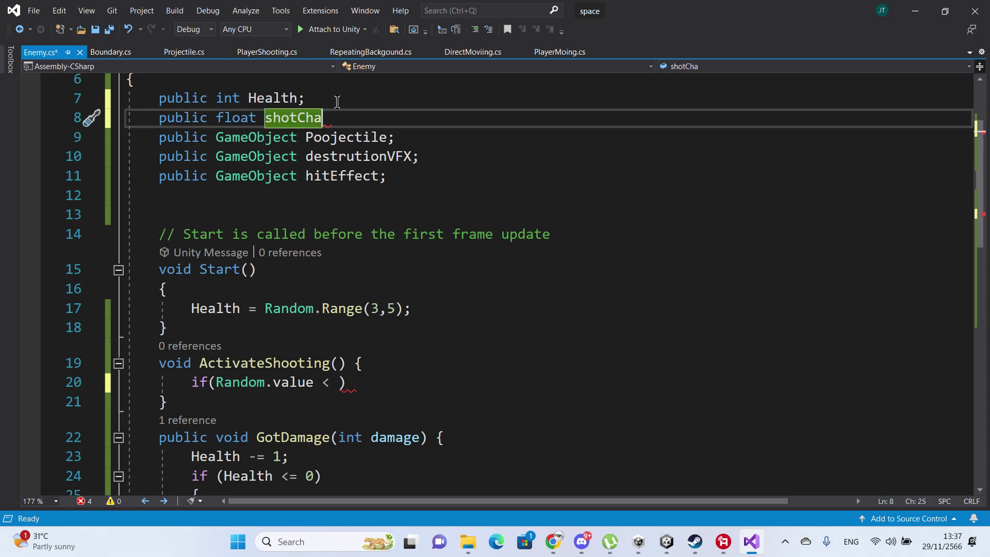
type("nce;")
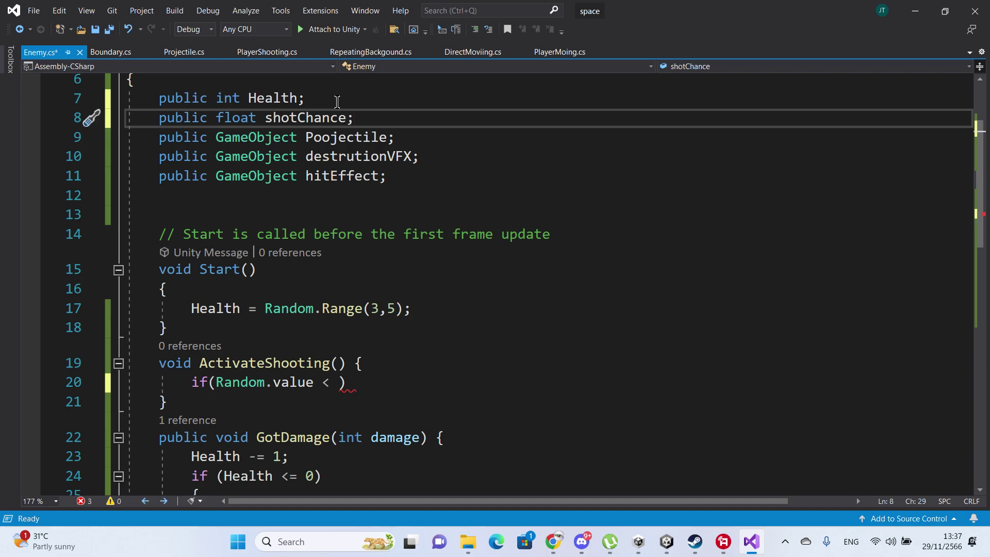
key("ctrl+s")
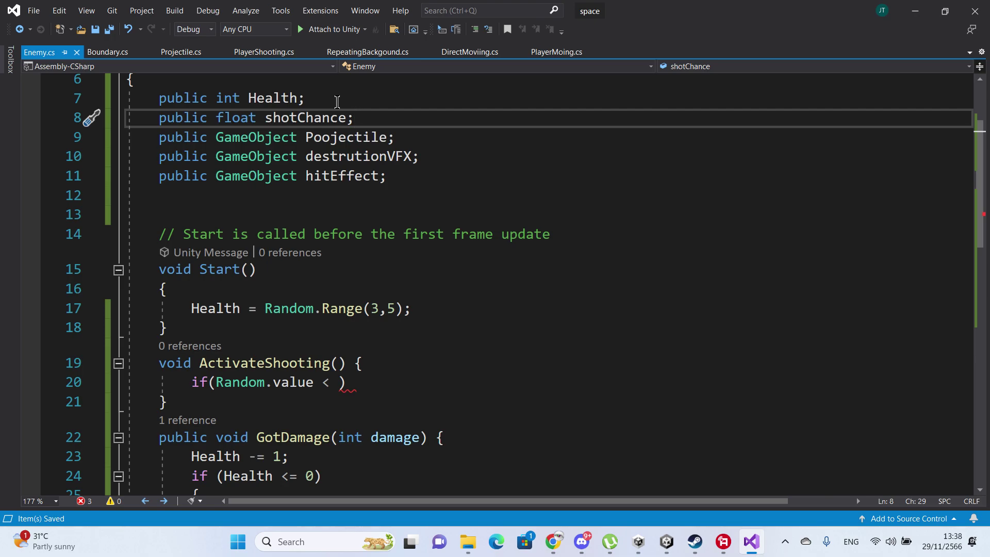
- Give shotChance a default value of 0.5f and save Enemy.cs
key("Left")
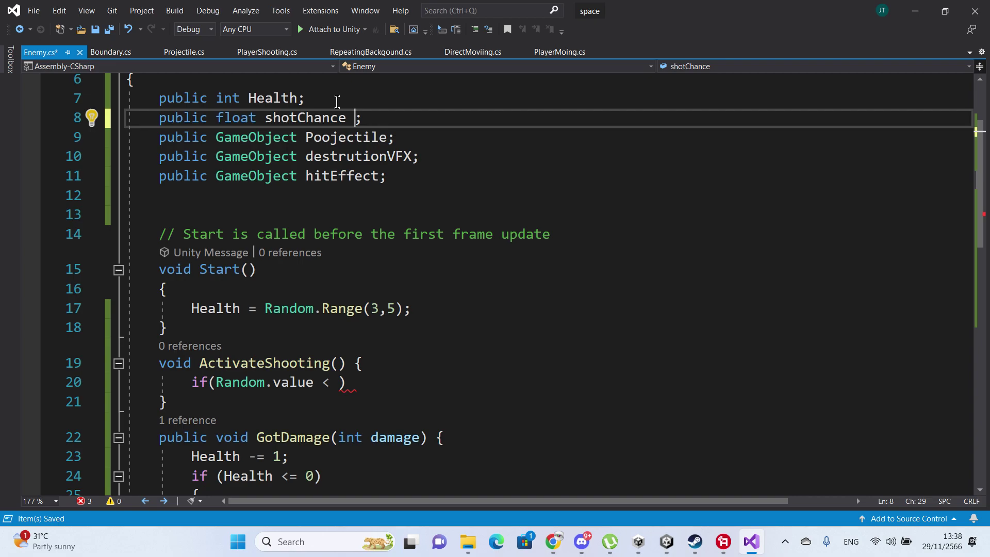
type("0.5")
key("Left")
key("Left")
key("Left")
type("=")
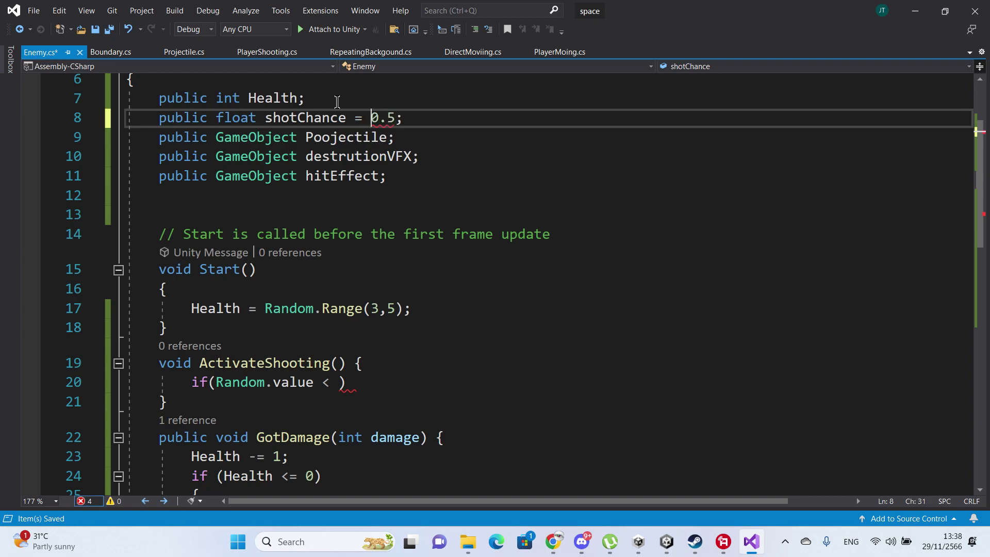
left_click(395, 118)
type("f")
key("ctrl+s")
scroll(525, 164, "down", 3)
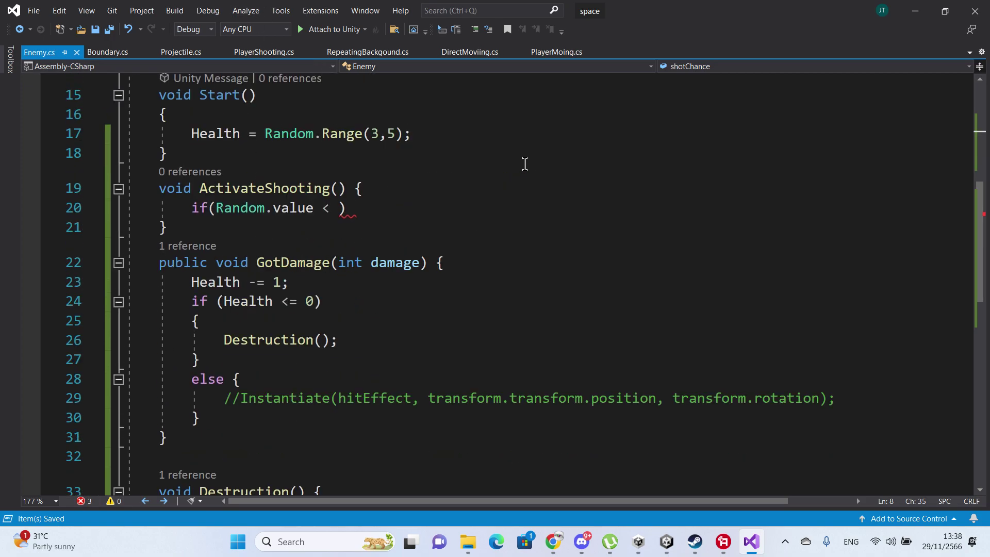
- Copy the shotChance name and paste it as the value after Random.value <
left_click(332, 211)
scroll(316, 148, "up", 5)
scroll(315, 148, "down", 2)
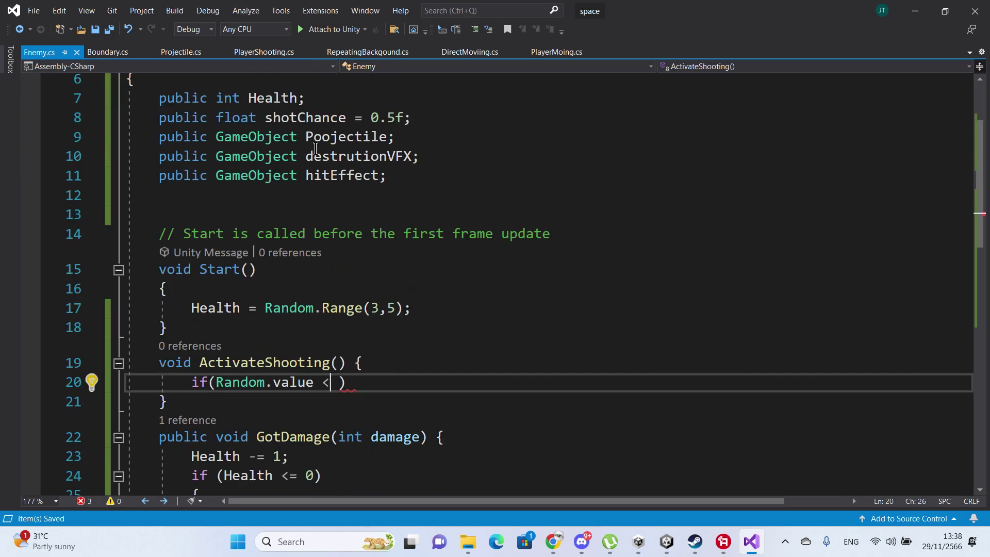
double_click(316, 117)
key("ctrl+c")
scroll(386, 168, "down", 3)
left_click(341, 208)
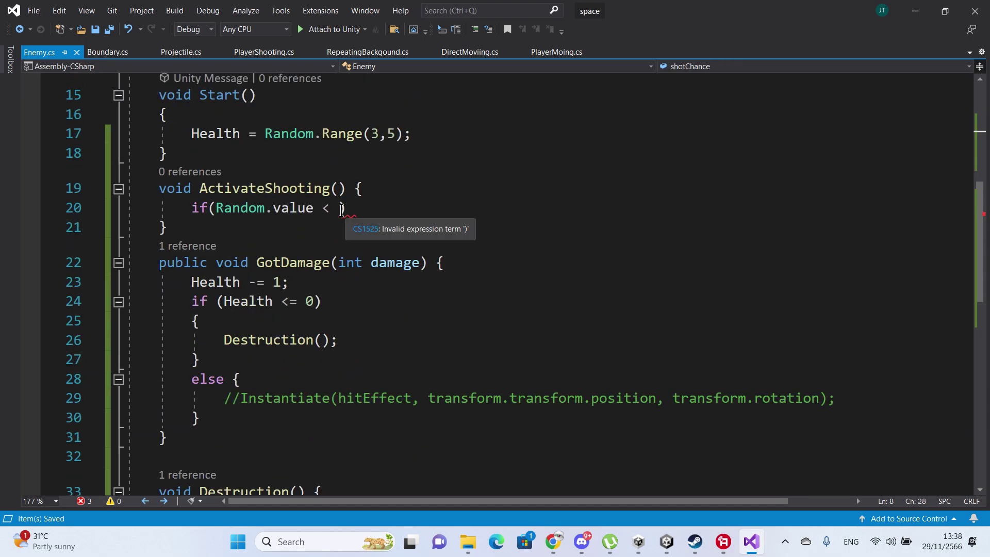
key("ctrl+v")
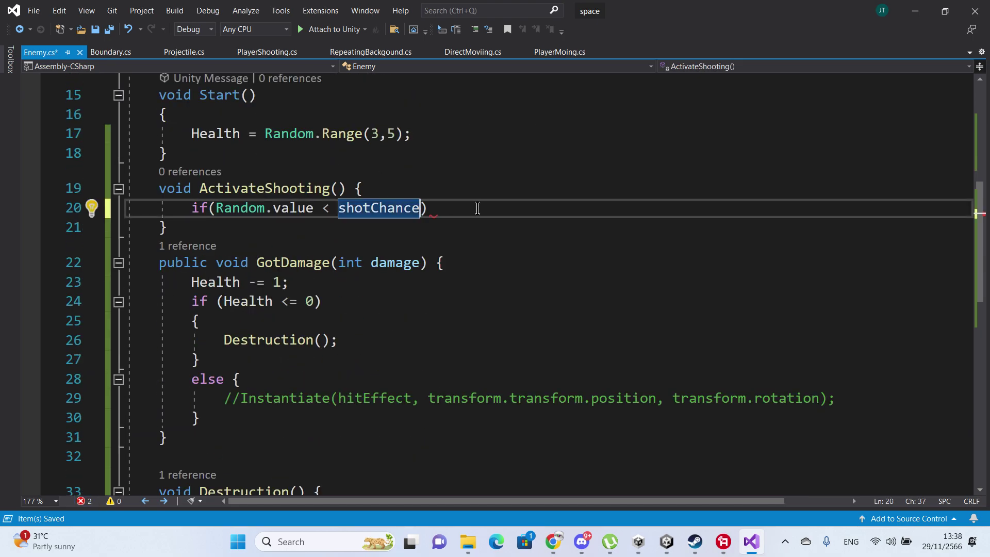
key("Left")
type("()")
key("BackSpace")
key("BackSpace")
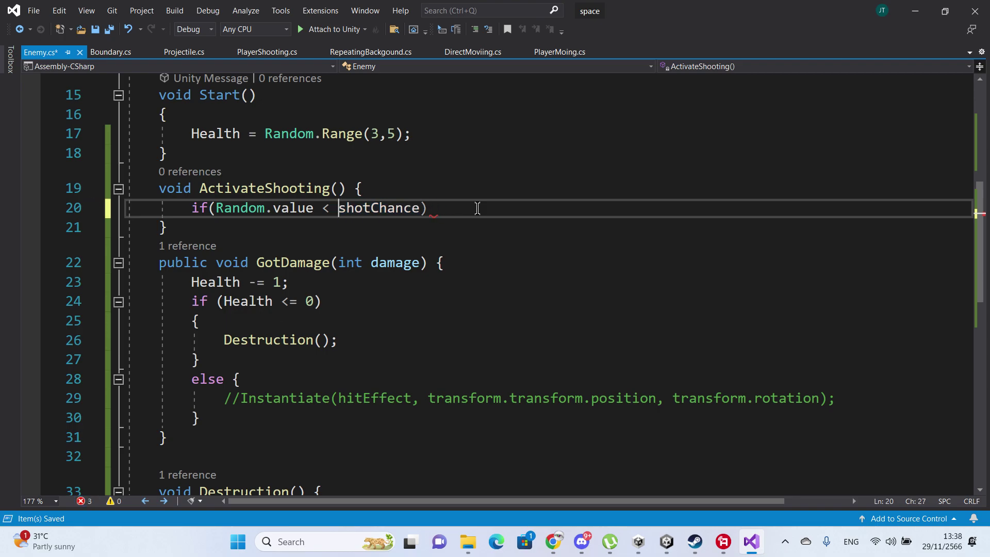
key("ctrl+s")
key("Right")
key("Right")
- Divide shotChance by 100, close the condition with an empty braced block, and save
key("ctrl+Right")
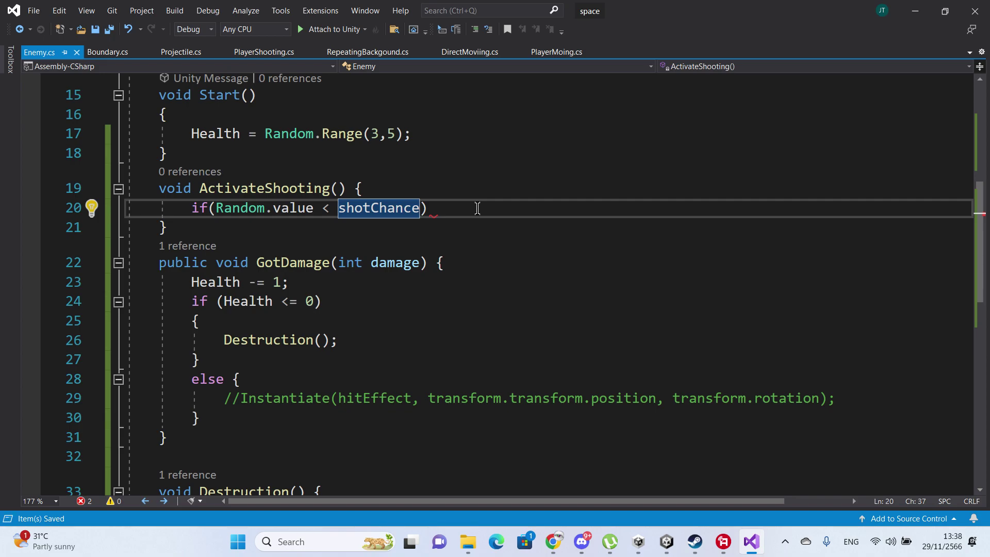
type("/ 100) ")
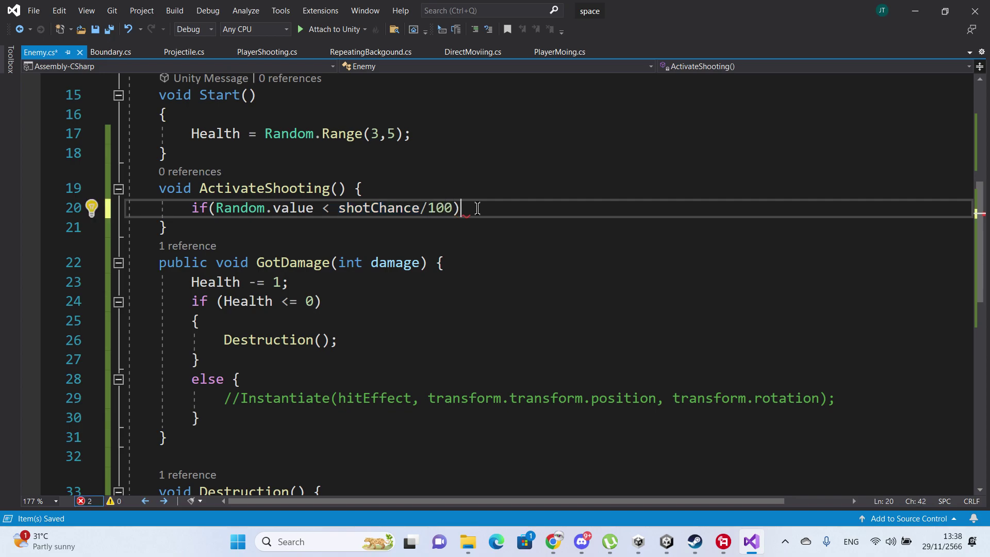
type("{ }")
key("Left")
key("Return")
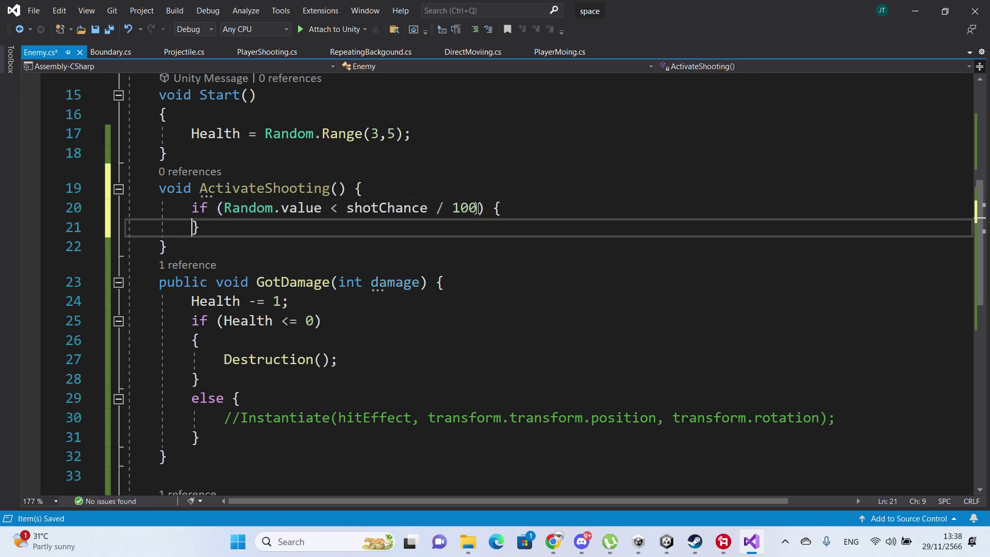
key("Down")
key("Down")
key("Up")
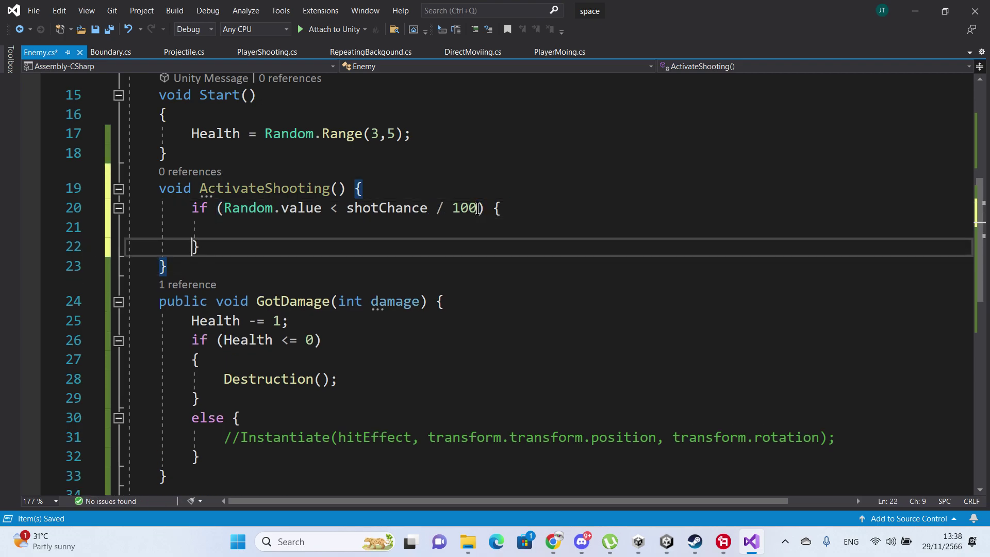
key("Up")
key("ctrl+s")
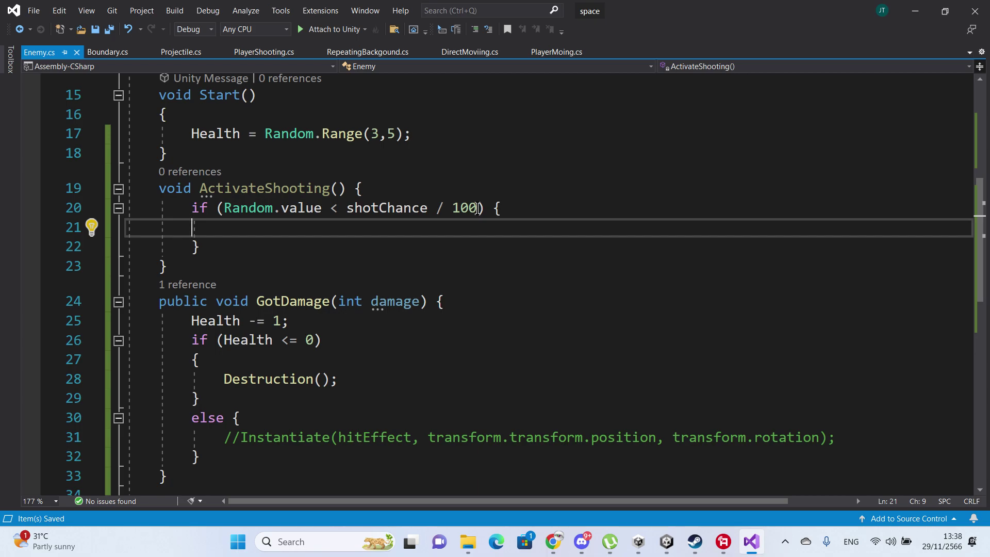
- Insert an empty Instantiate() call in the if block, caret between its parentheses
key("Tab")
type("i")
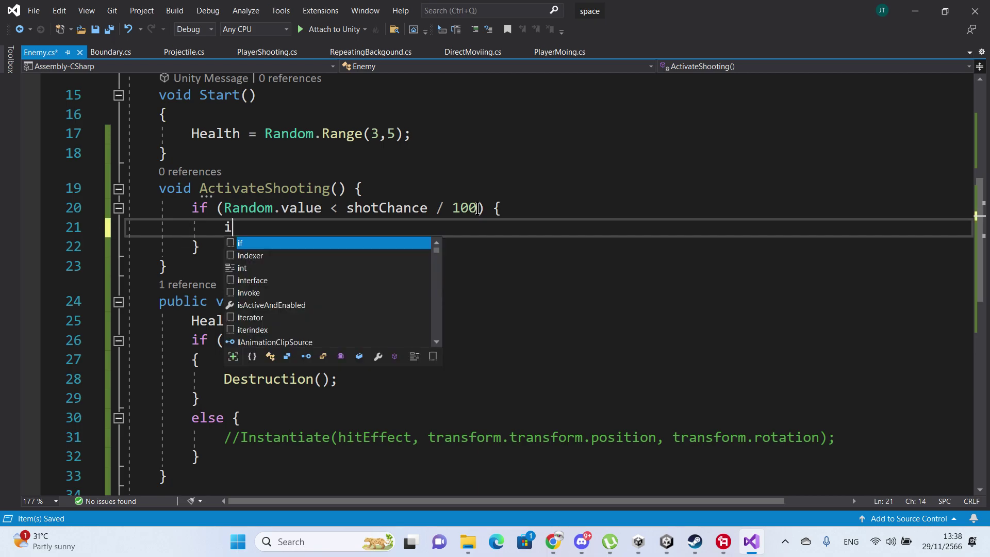
type("ns")
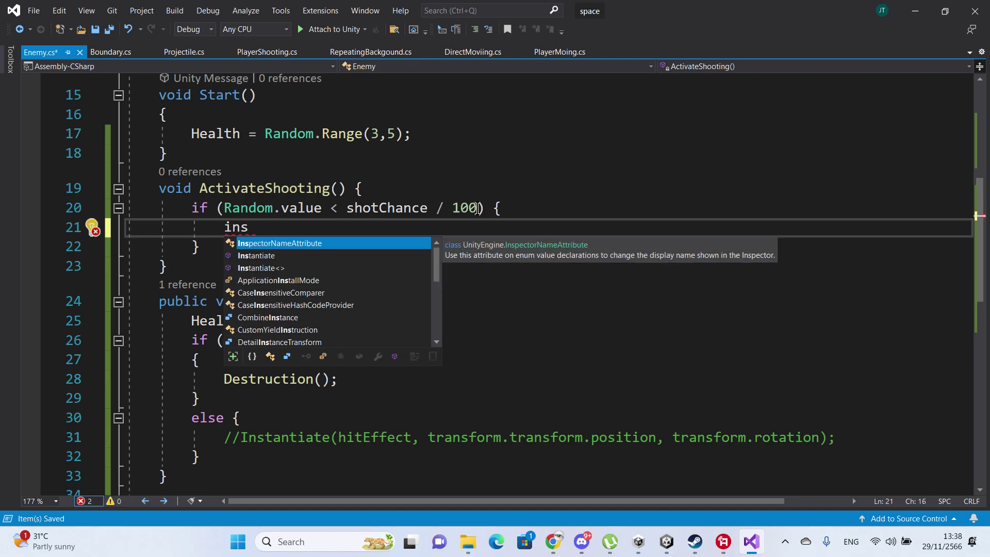
key("Down")
key("Tab")
type("()")
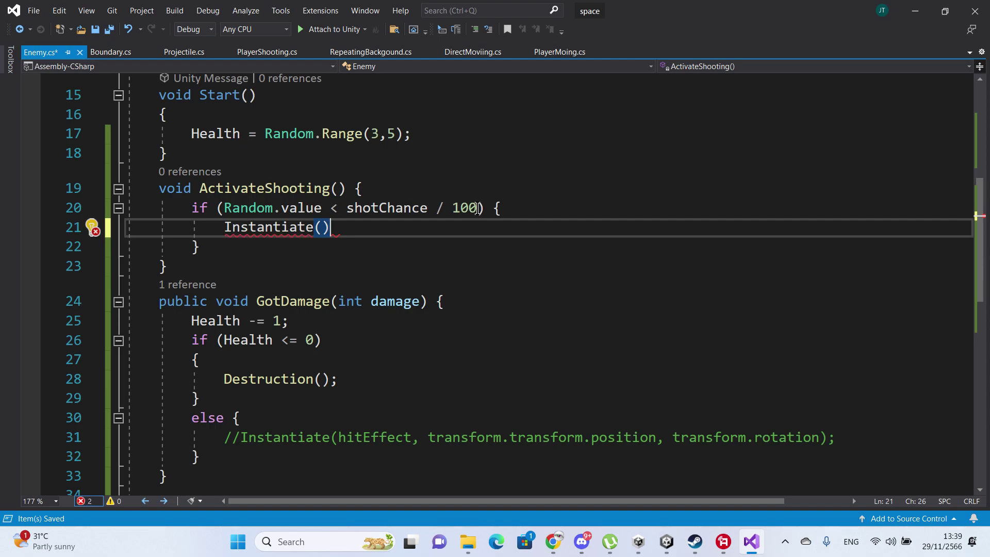
key("Left")
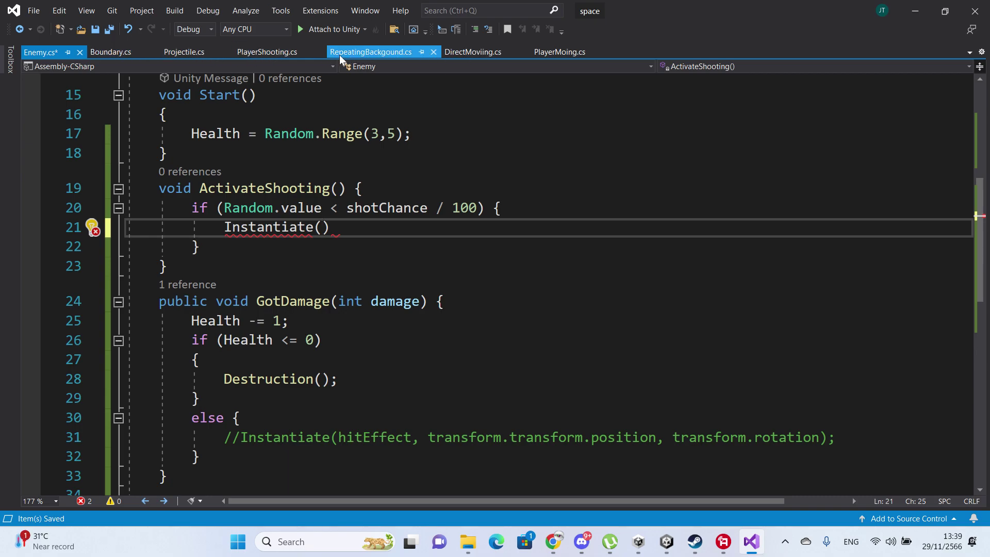
- Copy the Instantiate line from PlayerShooting's MakeAShot over Enemy's empty Instantiate() and save
left_click(279, 50)
scroll(437, 220, "up", 2)
scroll(438, 220, "down", 8)
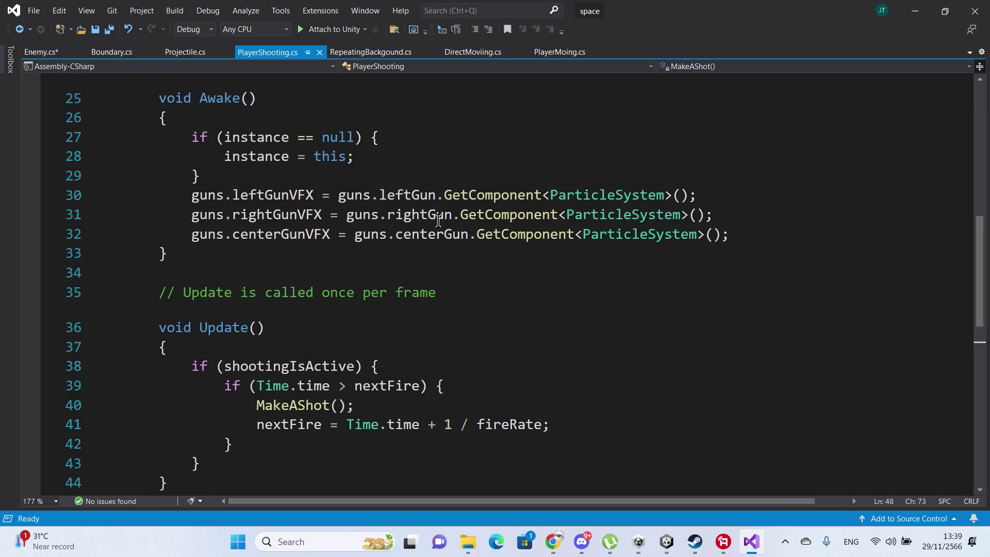
scroll(437, 220, "down", 3)
scroll(438, 221, "down", 1)
left_click(192, 343)
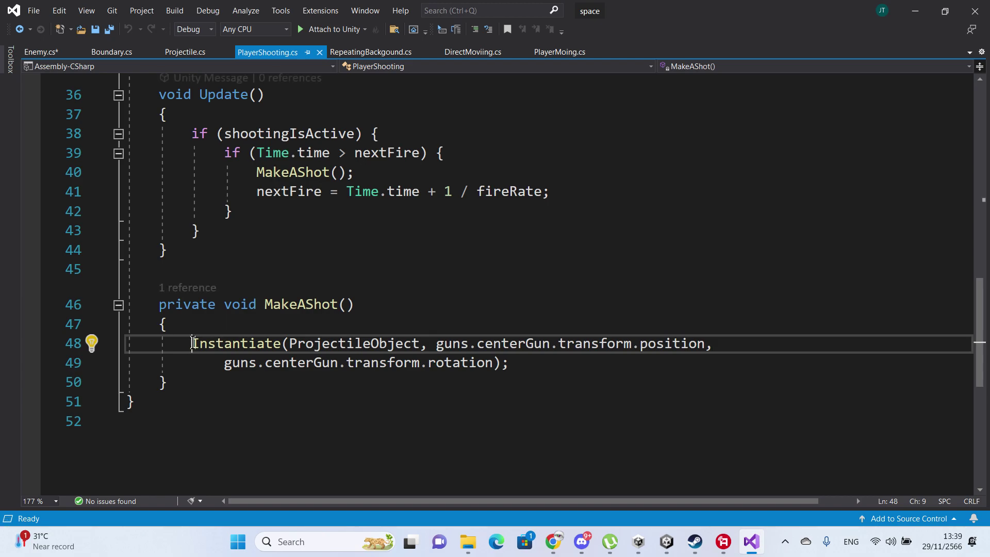
left_click_drag(192, 343, 743, 340)
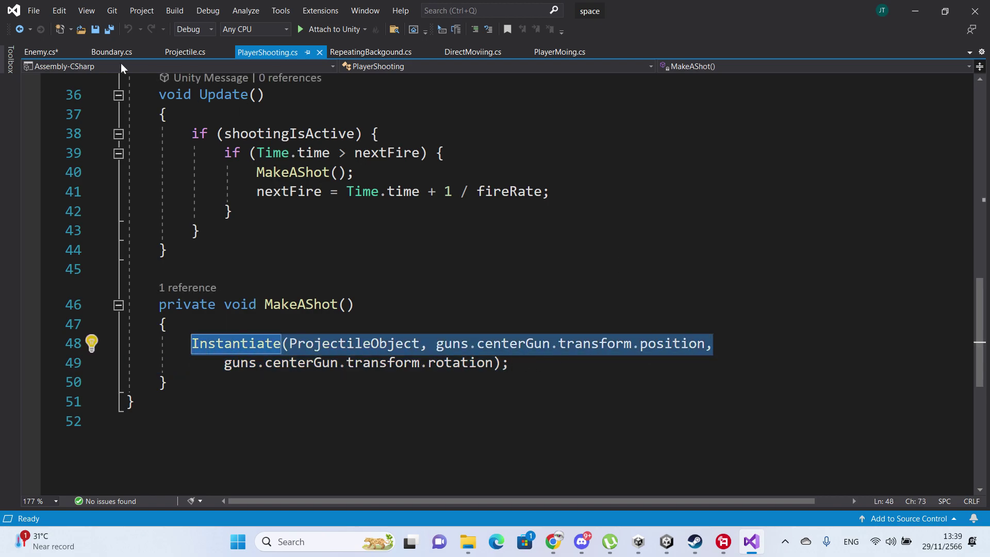
left_click(51, 50)
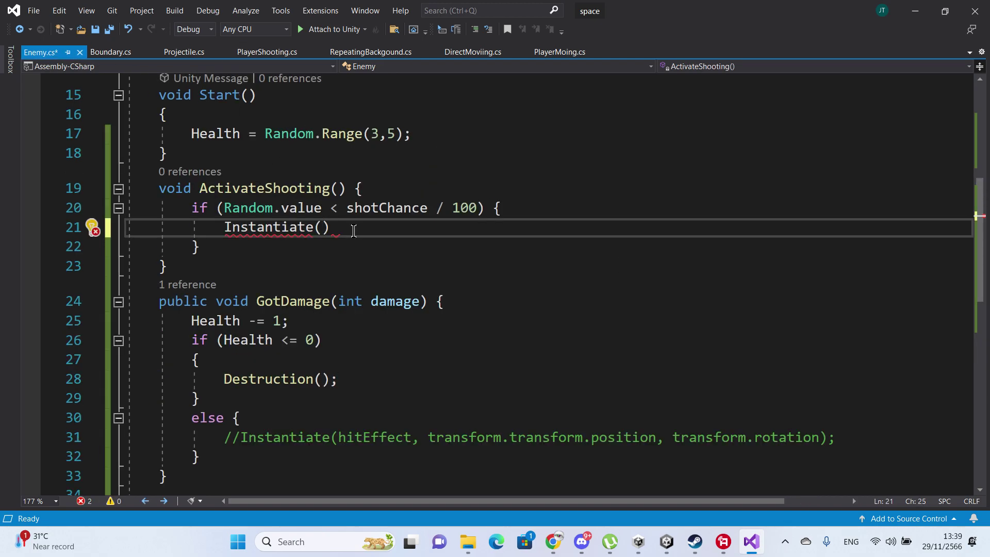
left_click_drag(354, 230, 224, 227)
type("nstantiate(ProjectileObject, guns.centerGun.transform.position,")
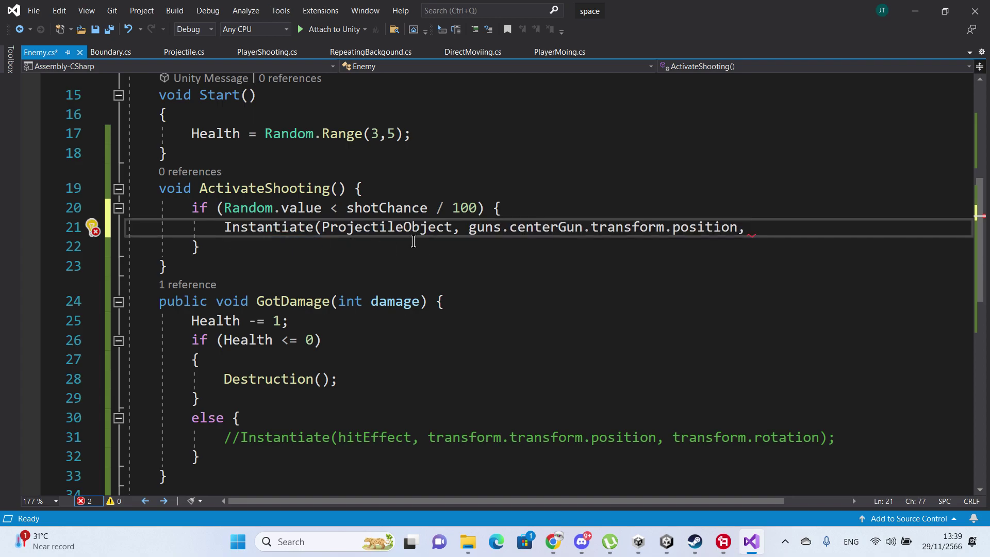
key("ctrl+s")
- Declare a public GameObject ProjectileObject field below shotChance and save
left_click(455, 227)
scroll(464, 226, "up", 5)
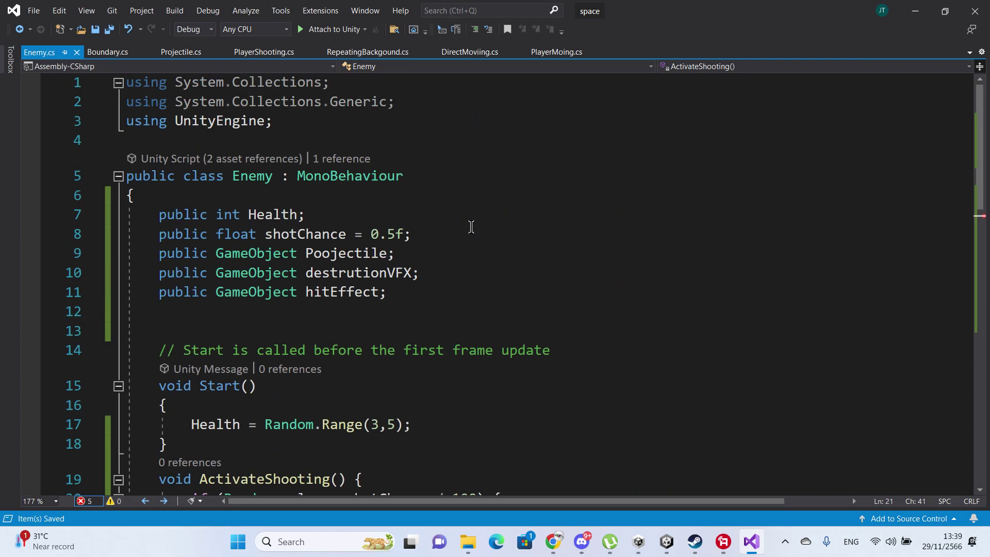
left_click(435, 235)
key("Return")
type("p")
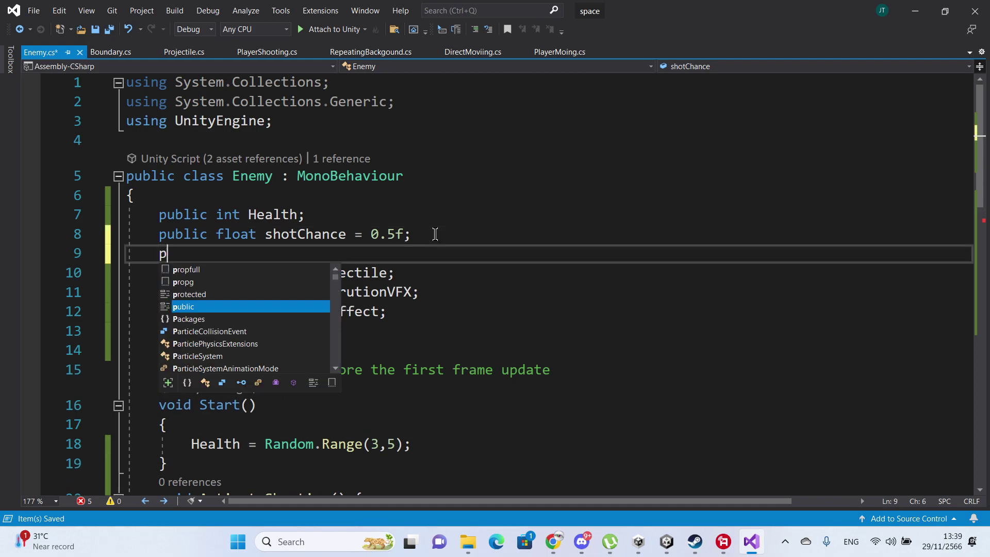
key("Tab")
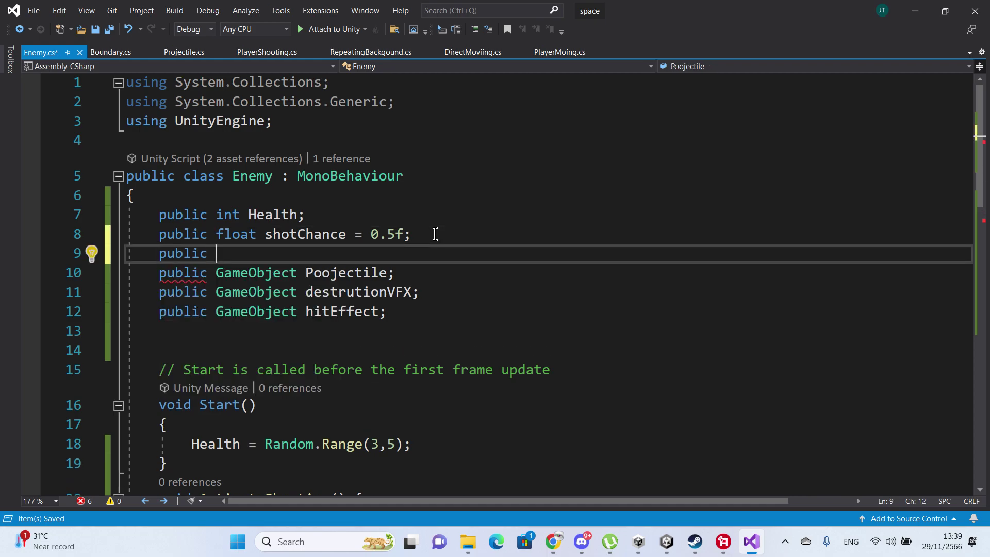
type("GameObject ProjectileObject")
key("Tab")
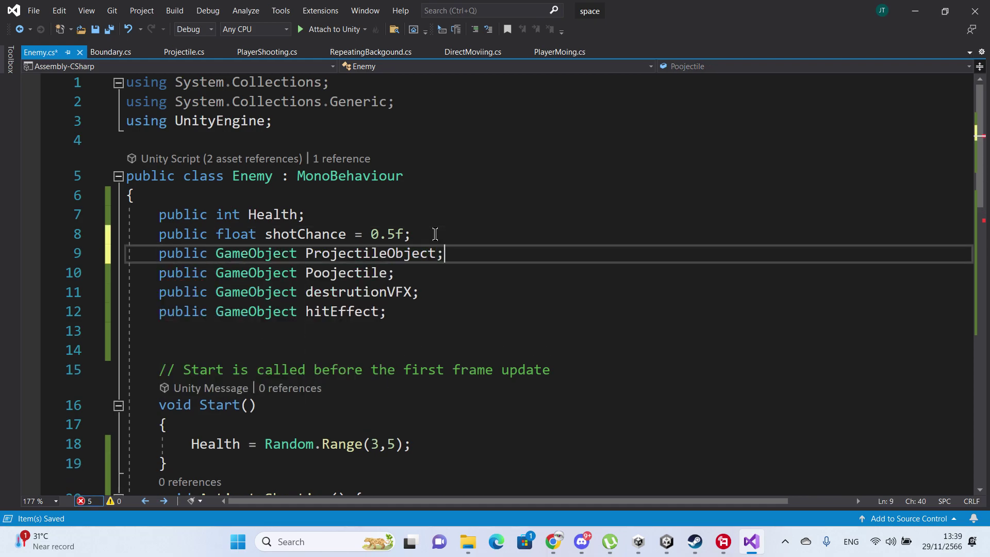
key("ctrl+s")
- Add 'public Transform gunPosition;' below ProjectileObject and save Enemy.cs
scroll(454, 248, "down", 4)
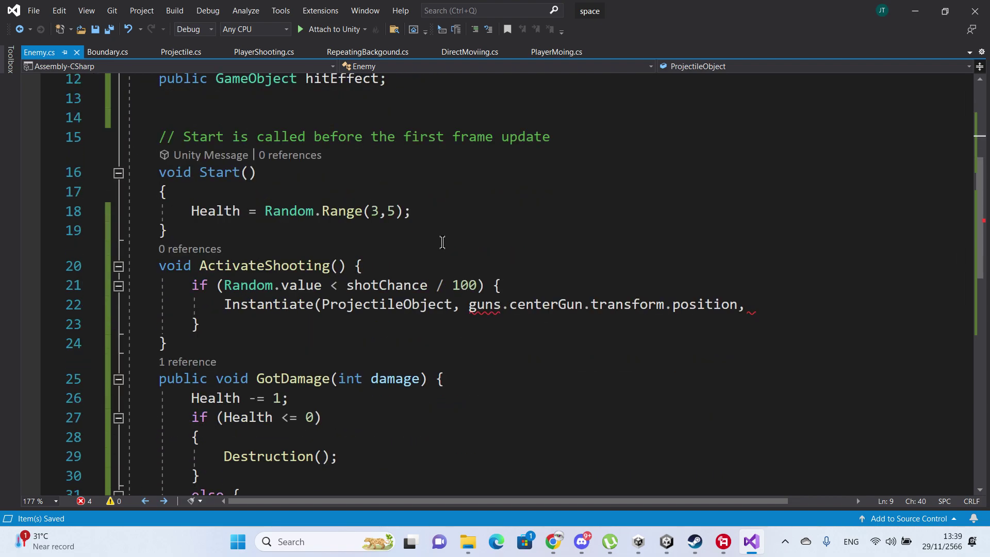
scroll(469, 269, "up", 1)
scroll(523, 263, "up", 1)
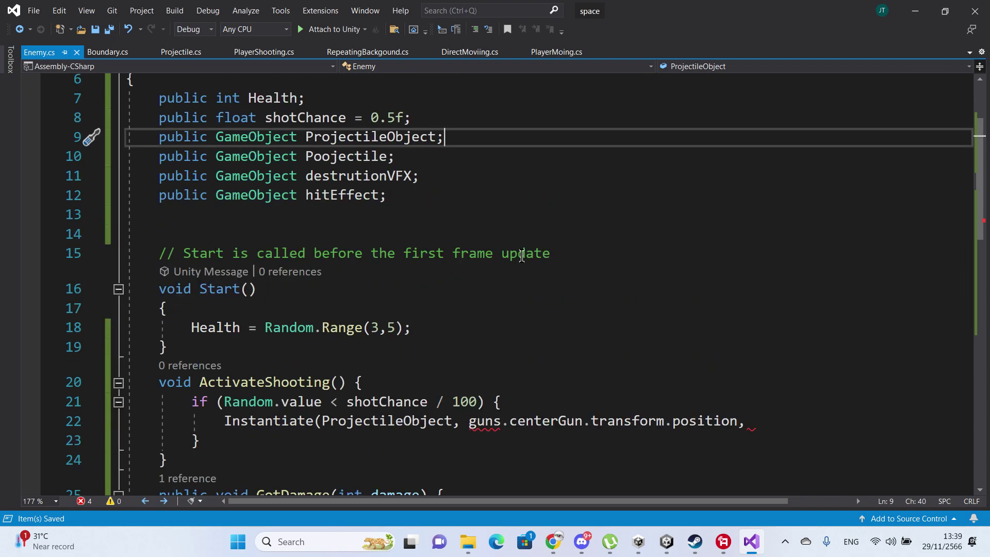
scroll(482, 173, "up", 1)
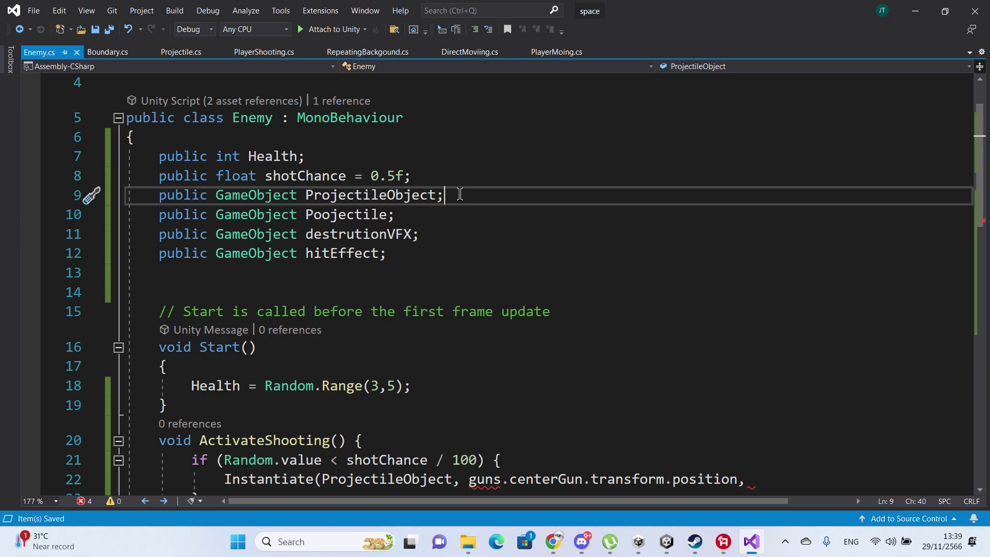
key("Return")
type("public ")
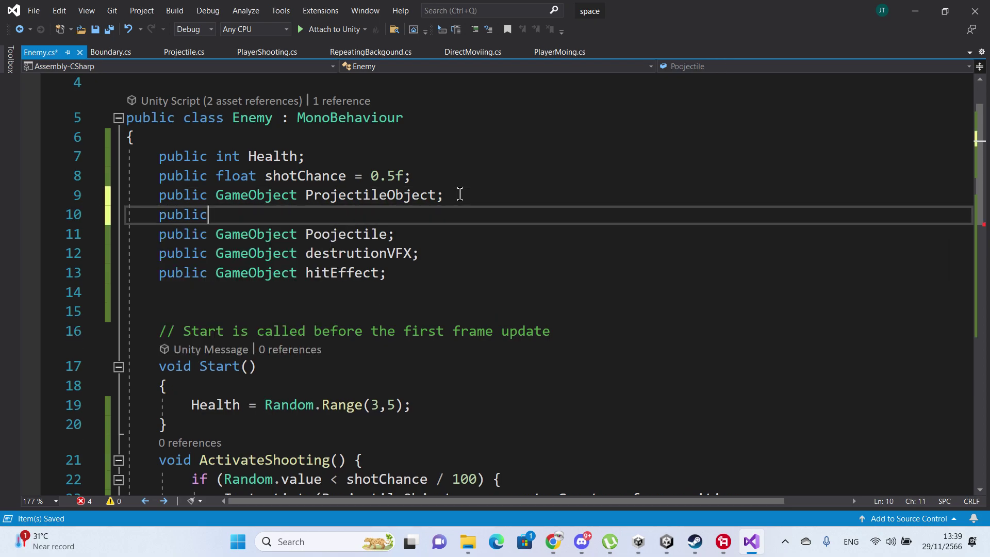
type("Tr")
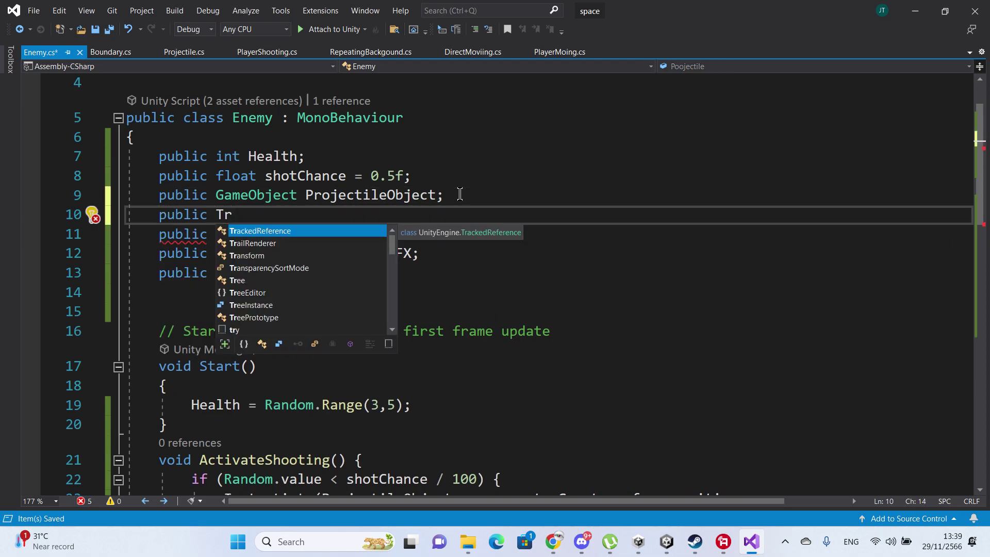
key("Down")
key("Down")
key("Tab")
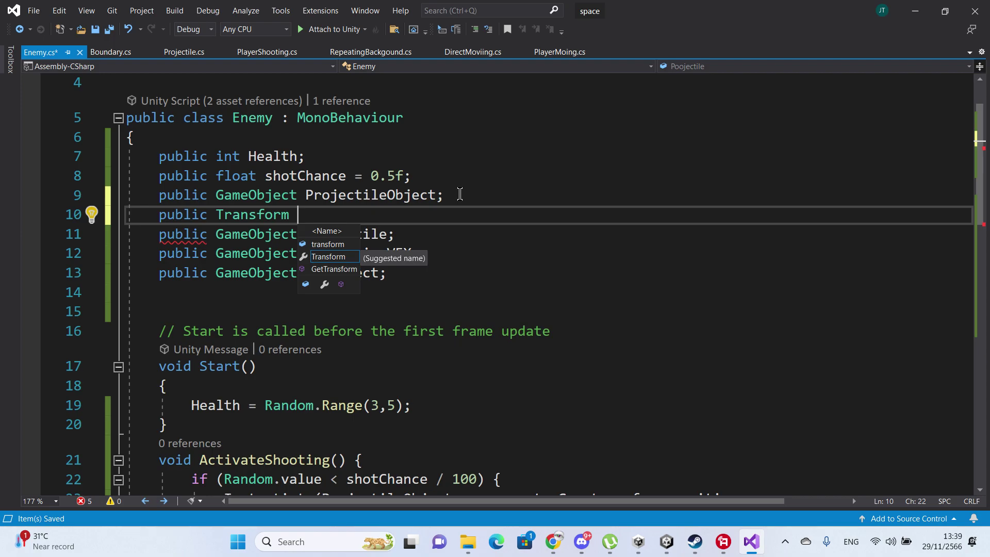
type("P")
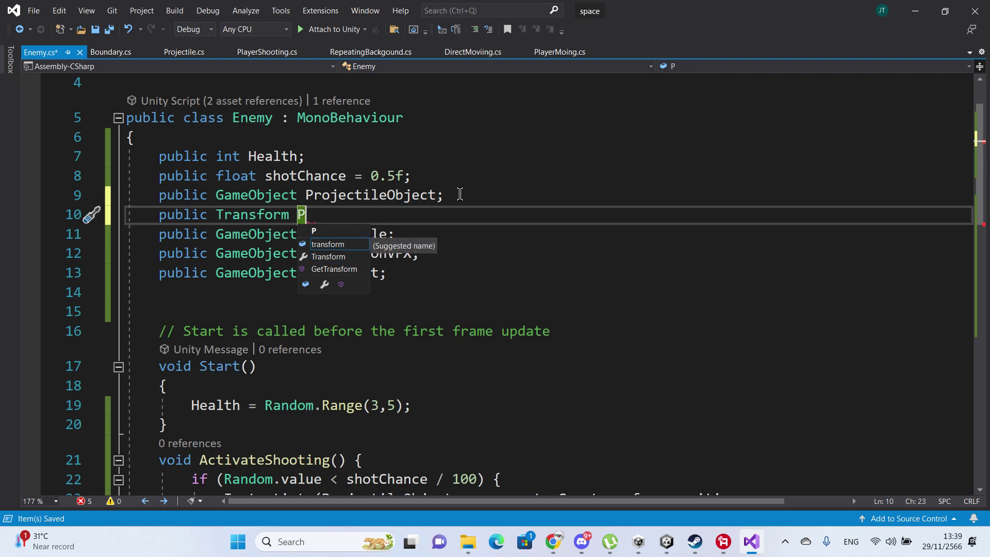
key("BackSpace")
type("gu")
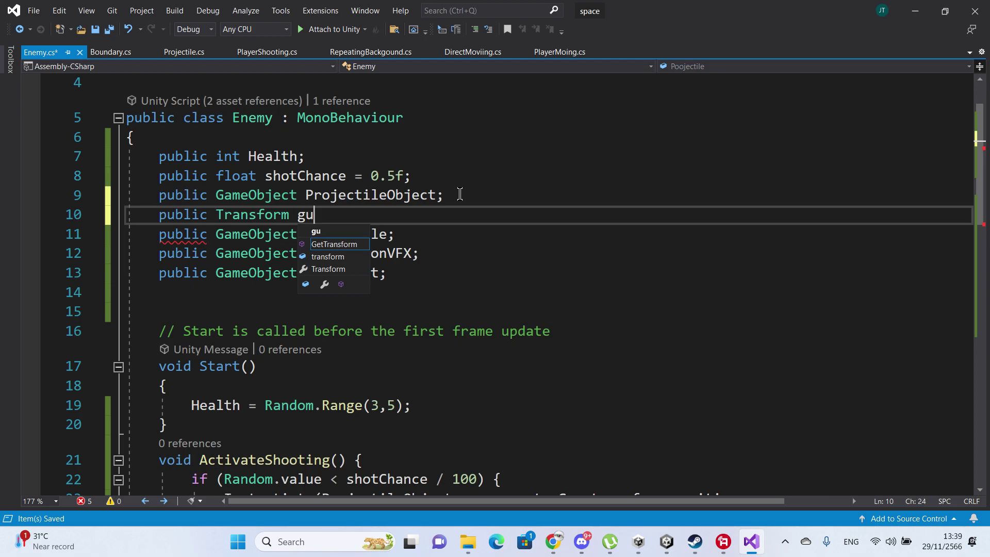
type("nPo")
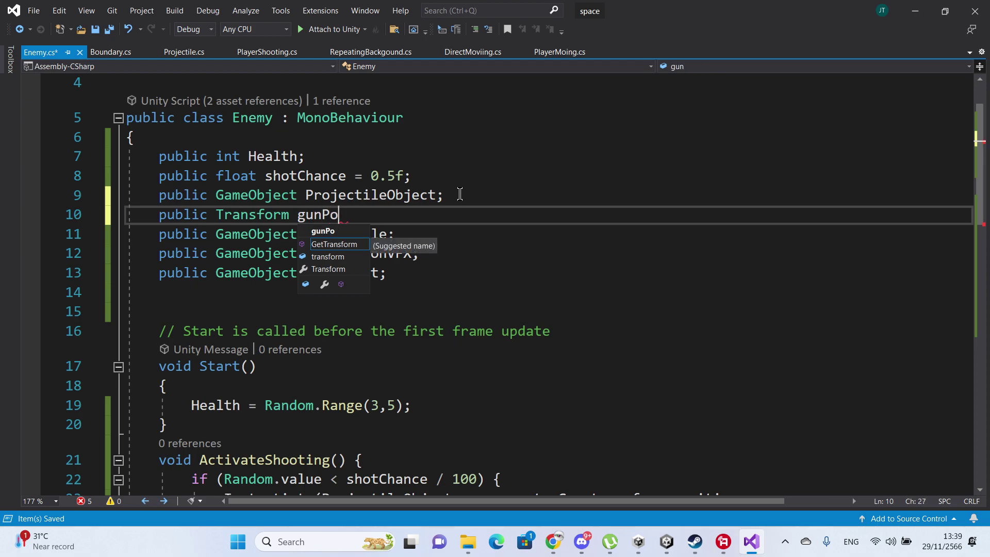
type("sition;")
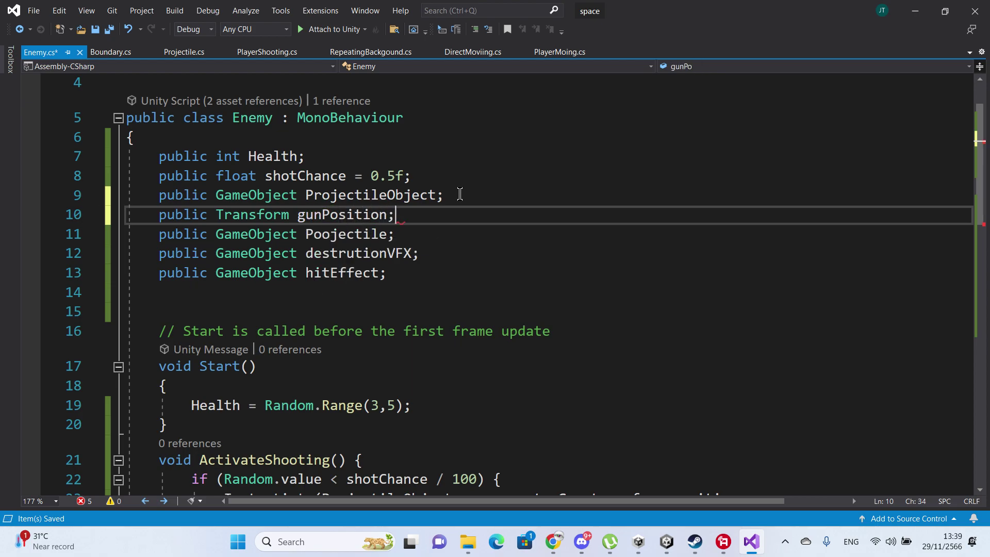
key("ctrl+s")
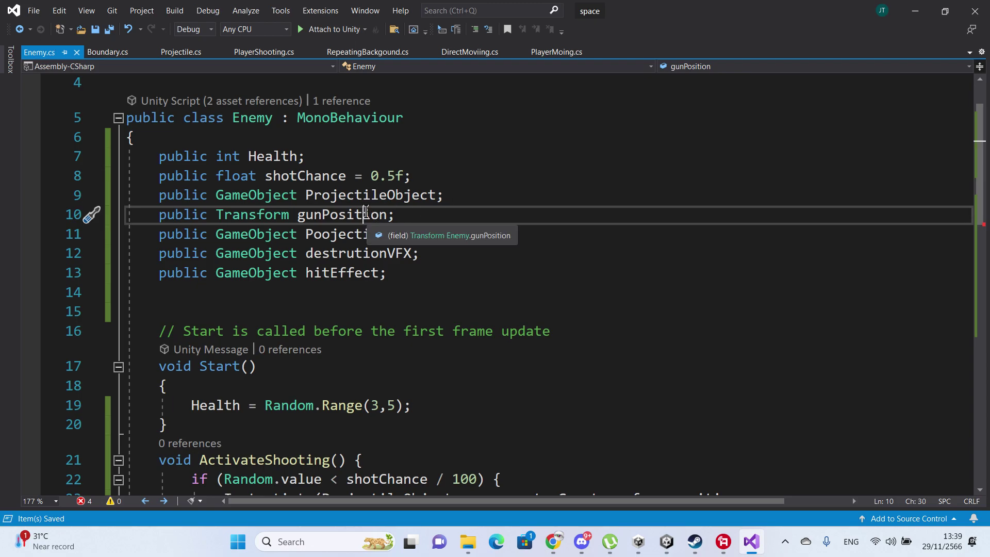
key("Left")
scroll(490, 207, "down", 4)
- Change Instantiate's spawn arguments to gunPosition.position and gunPosition.rotation, then save
left_click(478, 269)
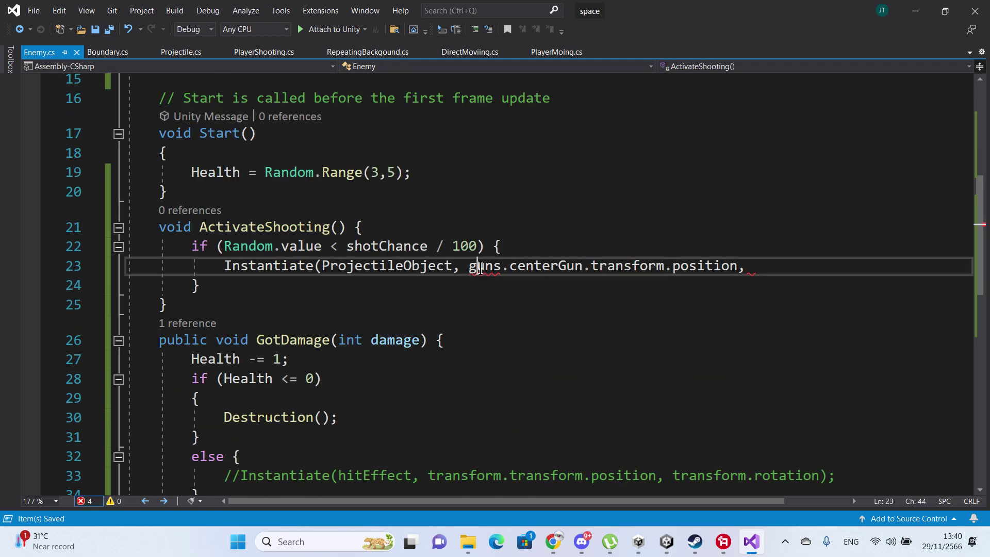
key("End")
key("Left")
left_click(520, 277, "shift")
left_click_drag(521, 277, 468, 268)
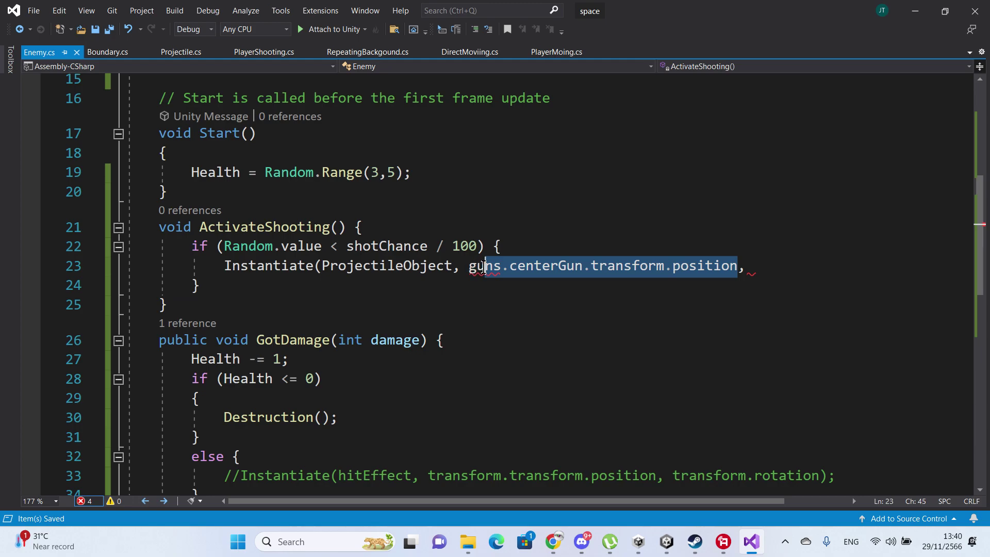
type("gunPosition")
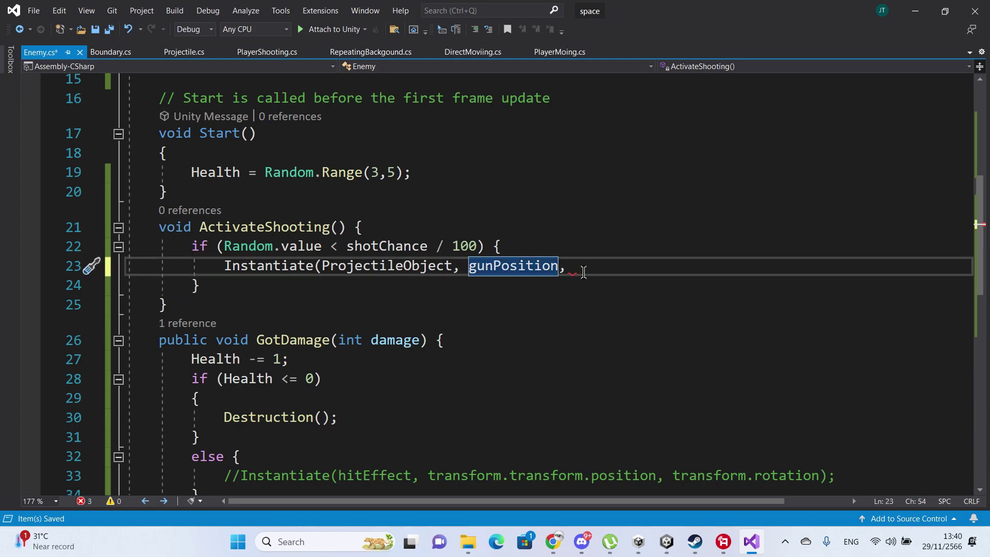
type(".")
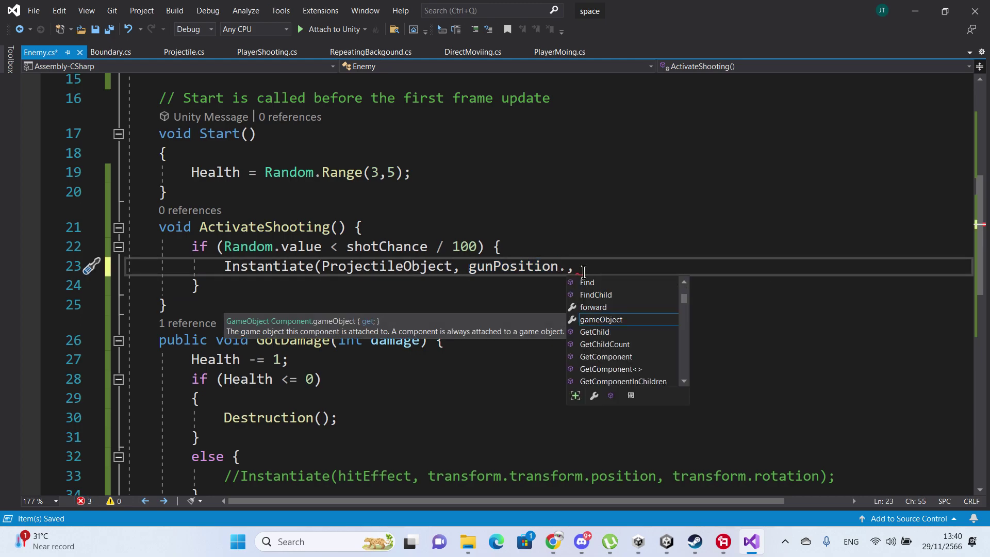
type("position,g")
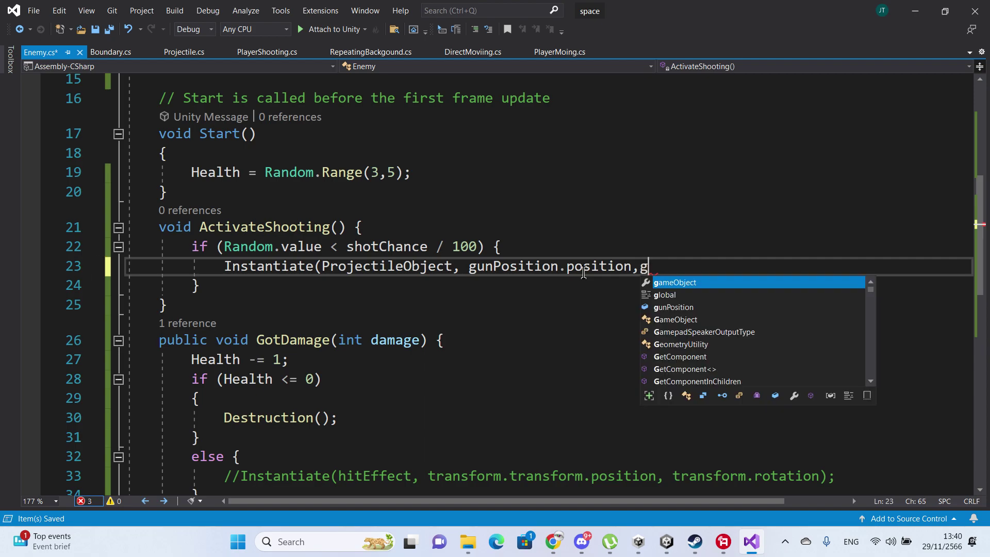
key("Down")
key("Down")
key("Tab")
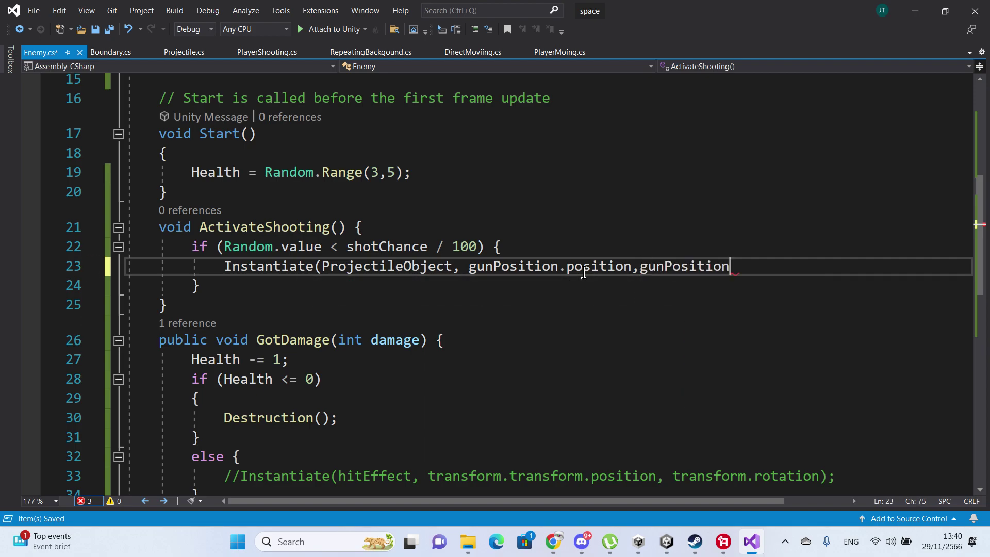
type(".ro")
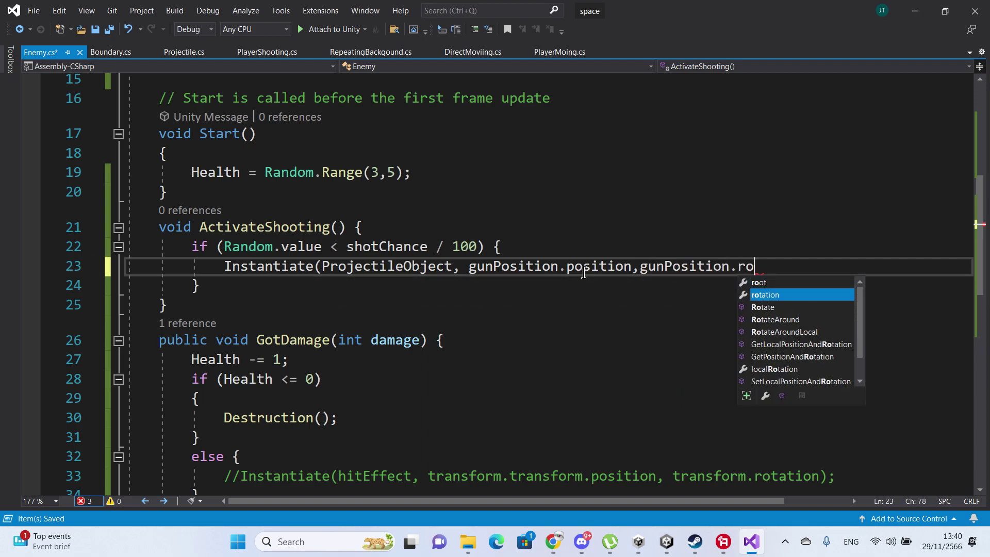
key("Tab")
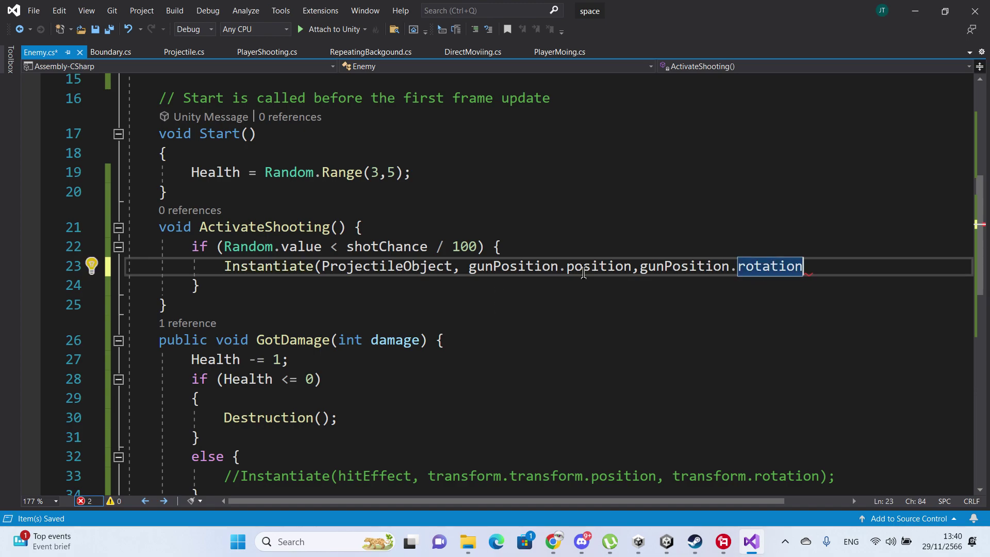
type(");")
key("ctrl+s")
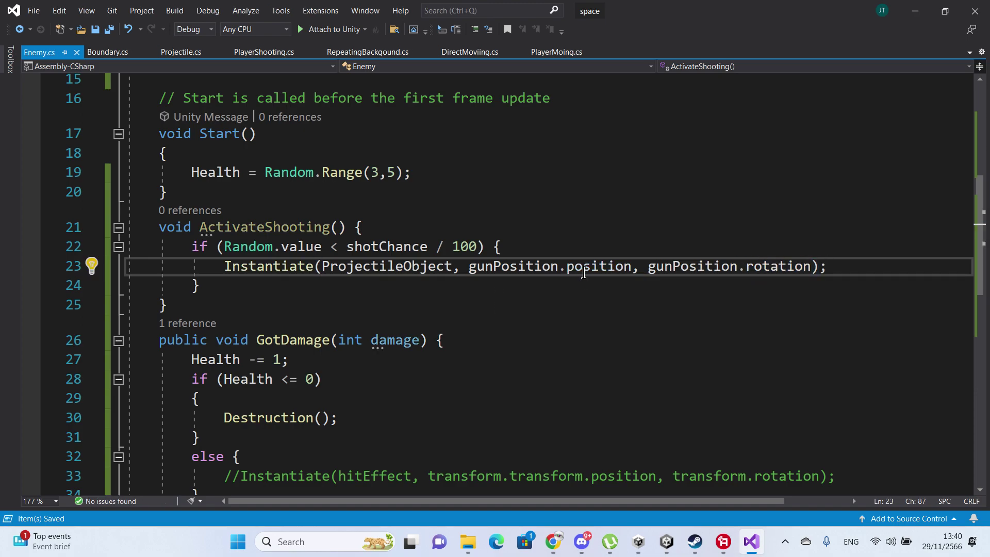
- Rename the gunPosition field to gunPrivot across all references and save
left_click(539, 273)
key("ctrl+r")
key("ctrl+r")
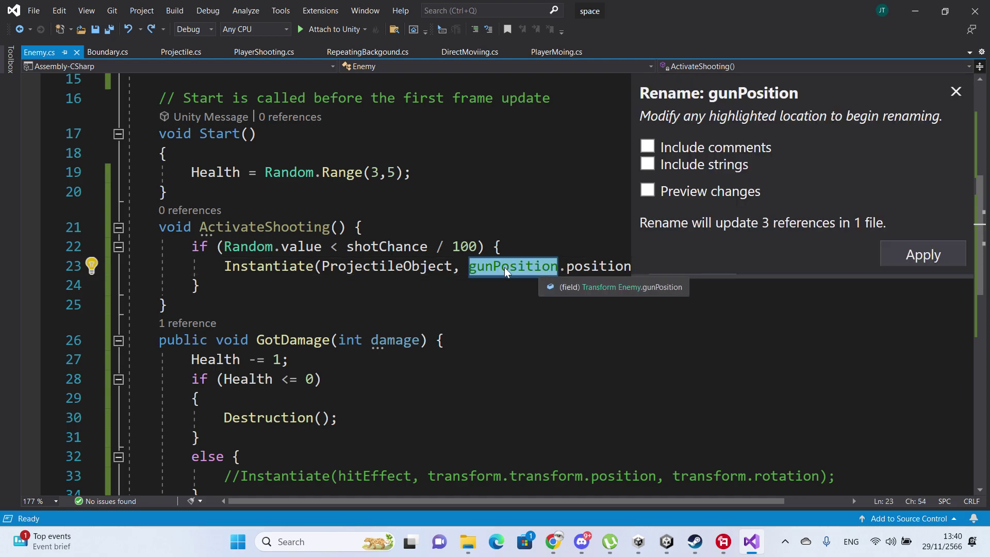
left_click(495, 268)
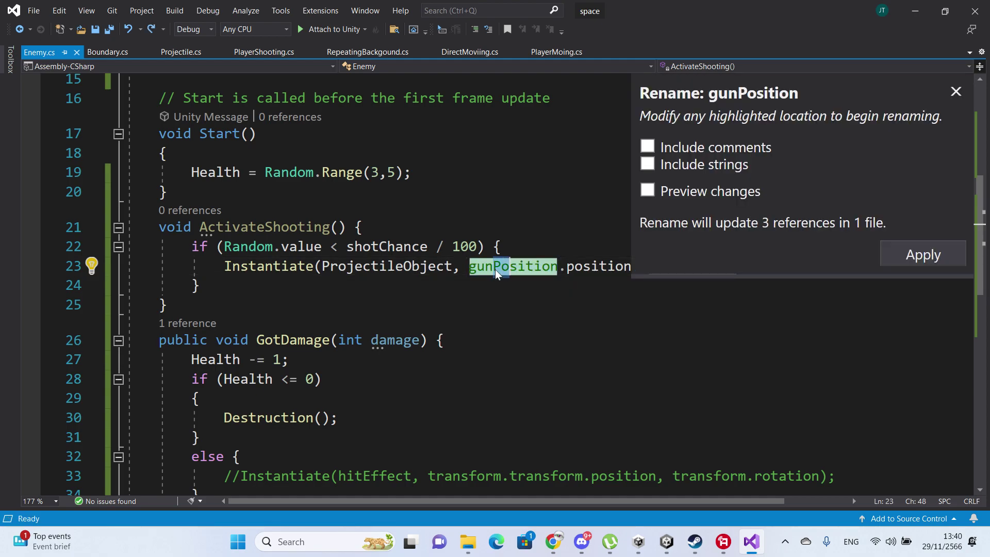
key("shift+Right")
key("shift+Right")
key("shift+Right")
key("shift+Right")
key("shift+Right")
key("shift+Right")
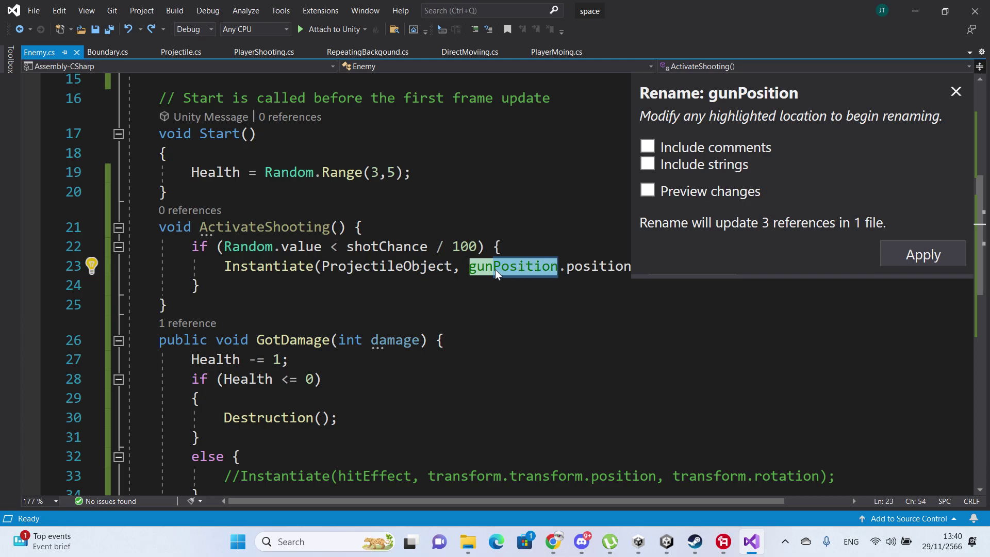
type("Priov")
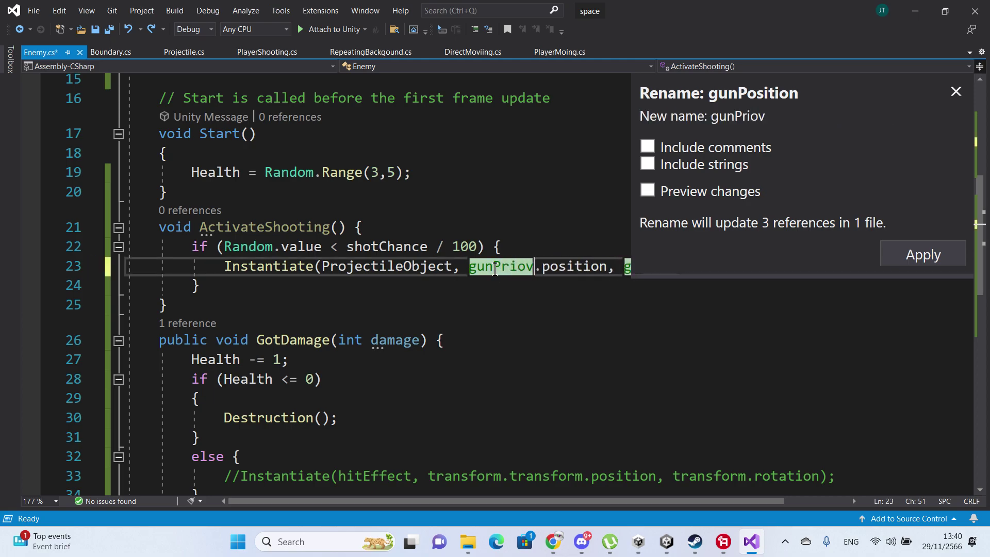
type("t")
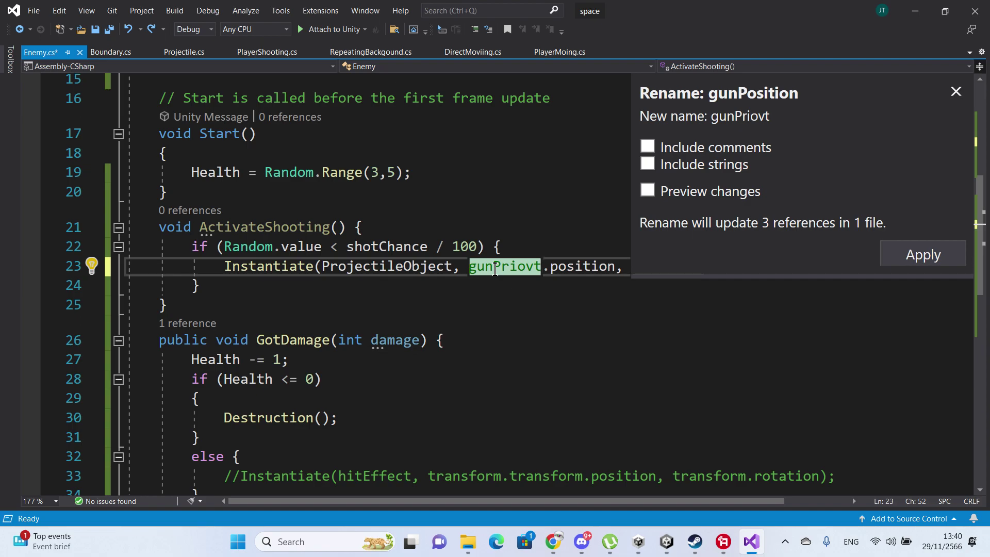
key("BackSpace")
key("BackSpace")
key("BackSpace")
type("v")
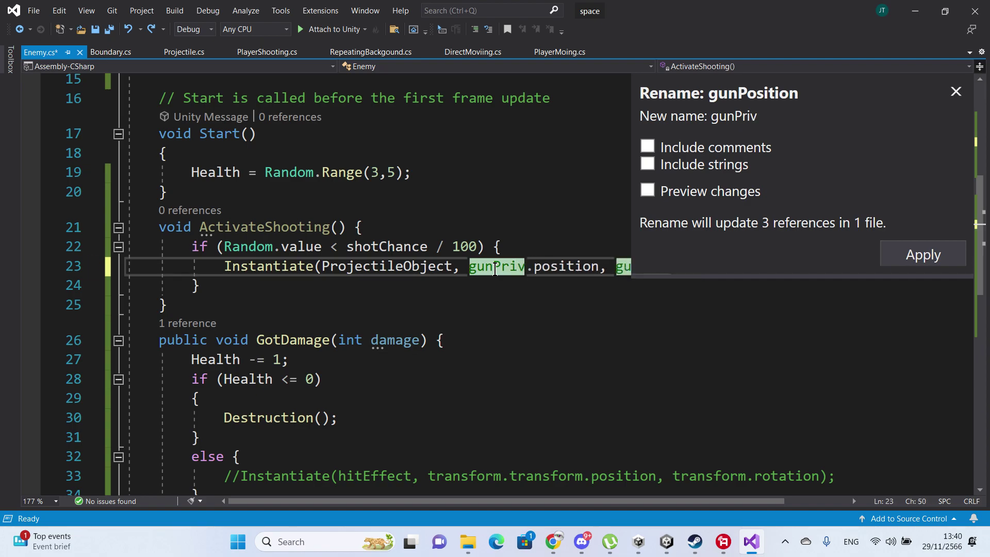
type("ot")
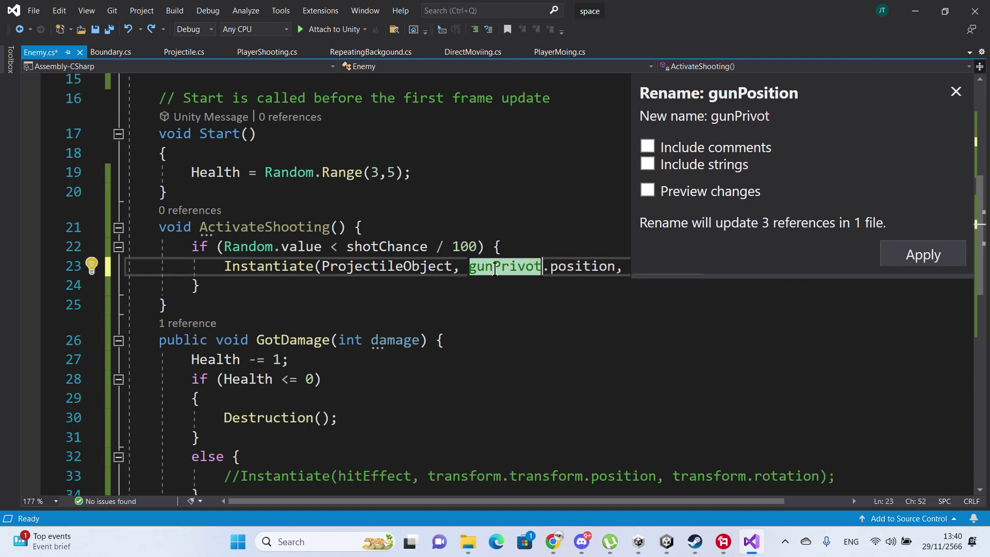
key("Return")
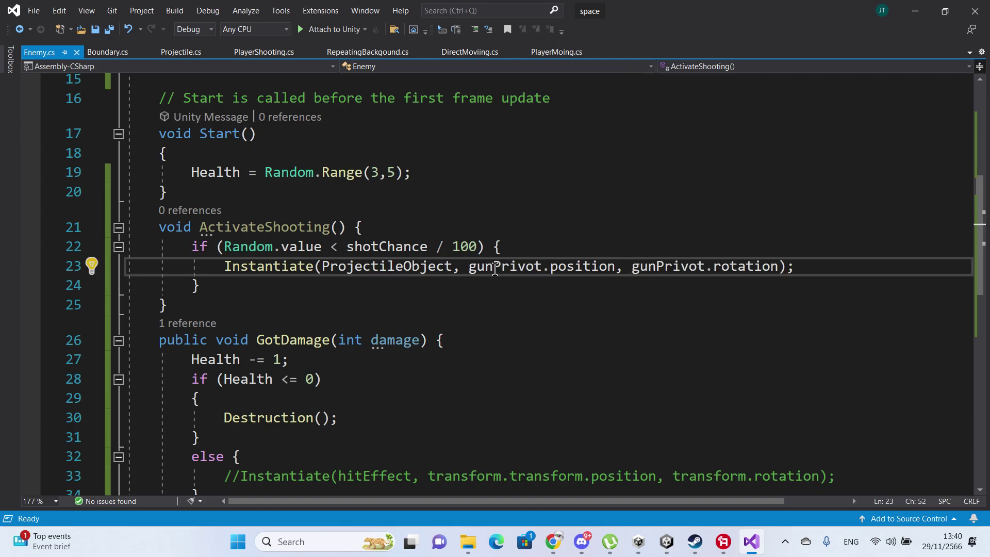
key("ctrl+s")
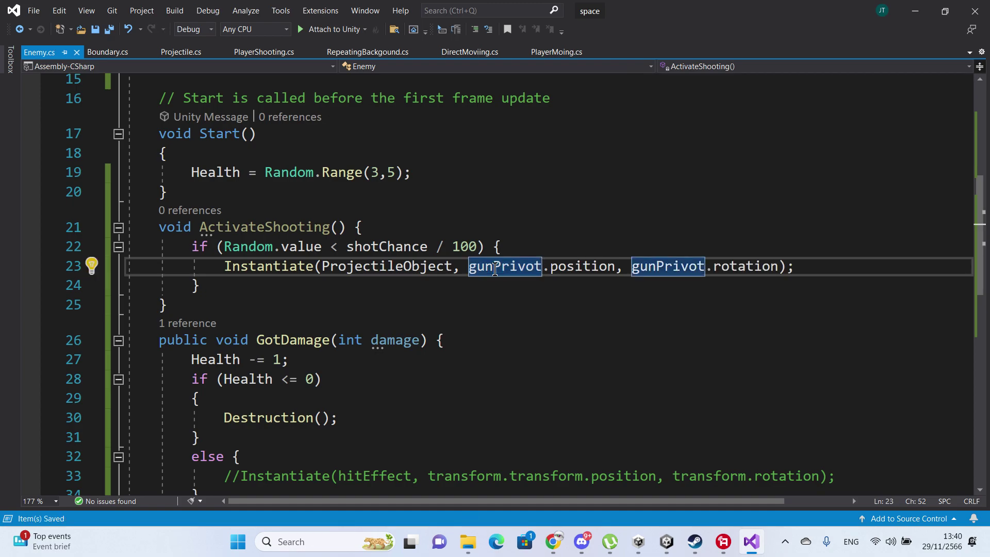
- Look up the spelling of 'Privot' in a new Chrome tab
left_click_drag(494, 269, 541, 269)
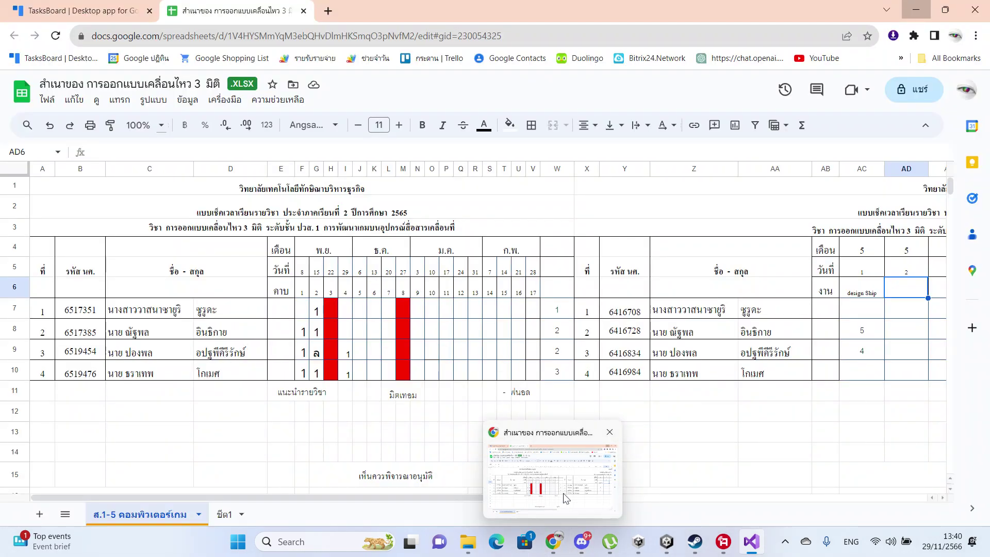
left_click(563, 503)
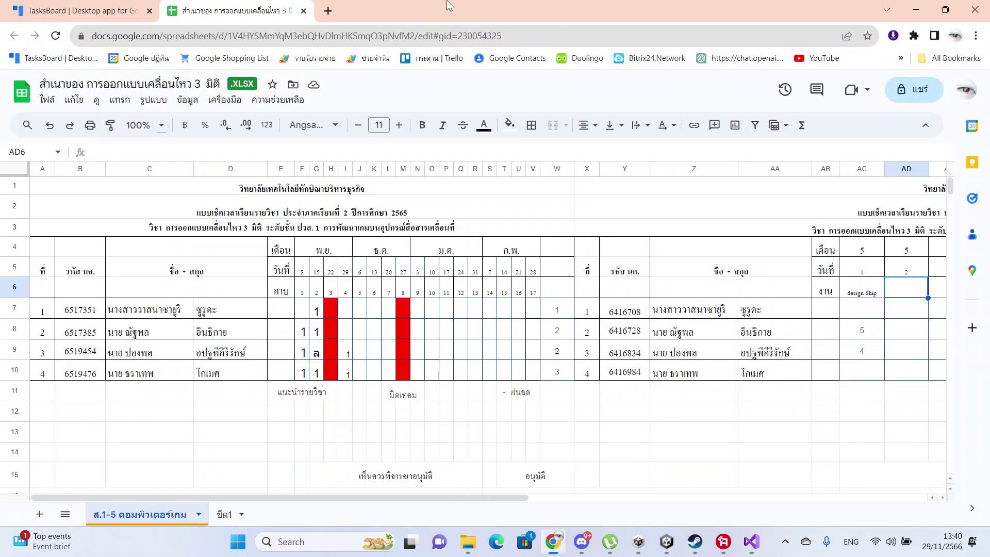
left_click(328, 10)
type("Privot")
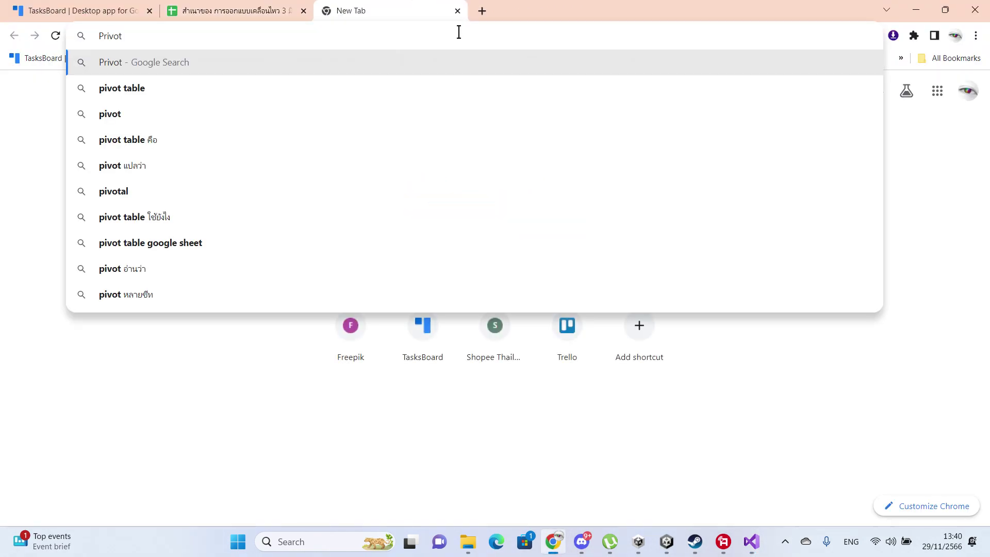
left_click(348, 397)
- Rename gunPrivot to gunPivot in every reference and save Enemy.cs
key("alt+Tab")
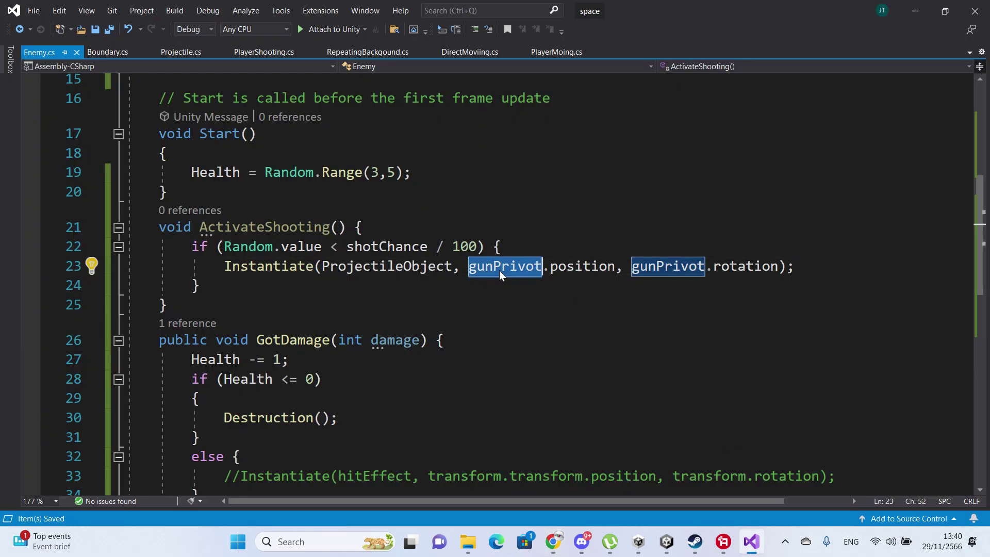
key("ctrl+r")
key("ctrl+r")
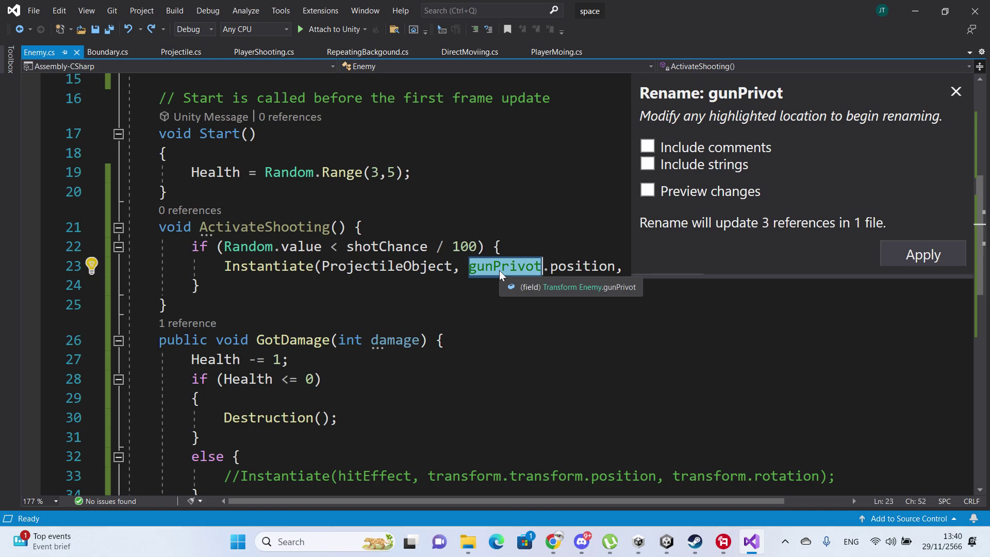
key("Left")
key("BackSpace")
key("Return")
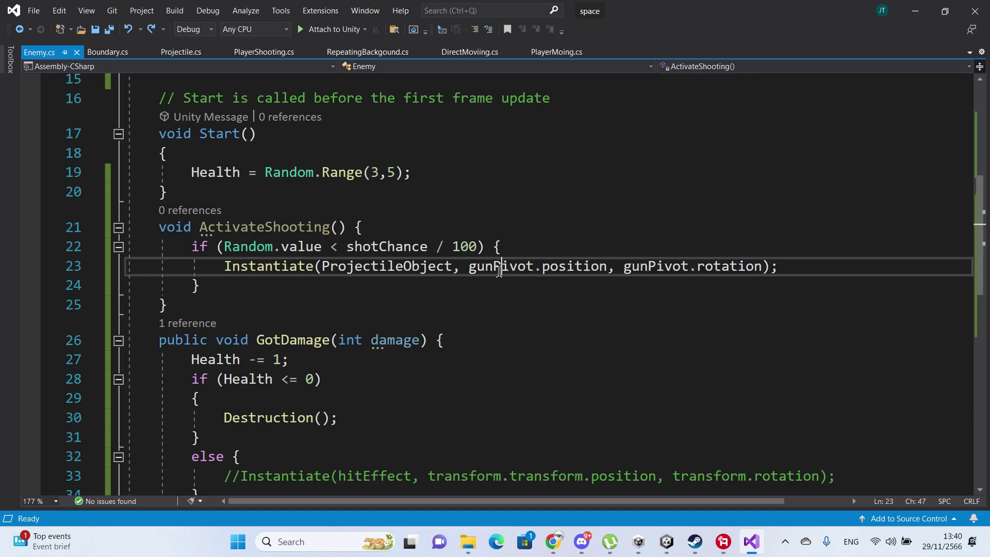
key("ctrl+s")
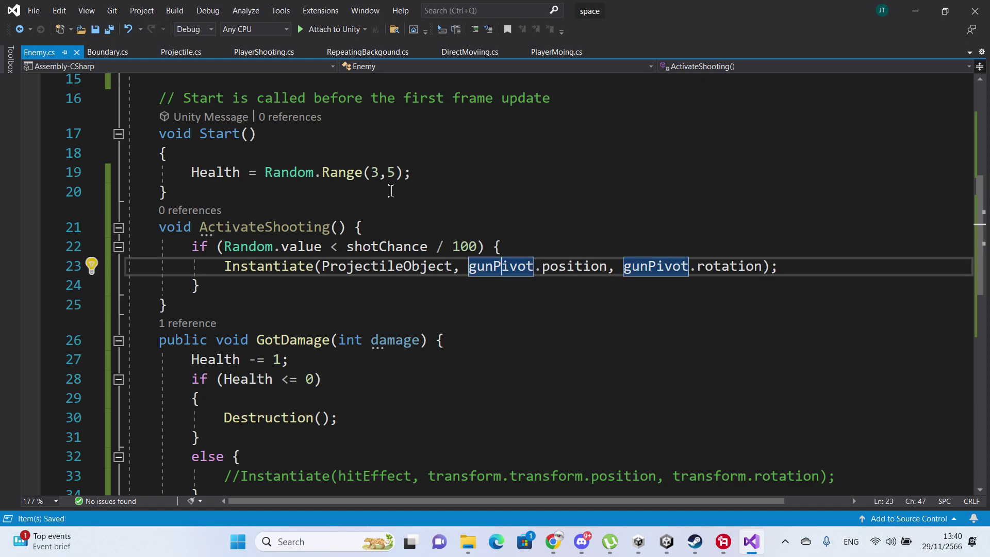
double_click(300, 232)
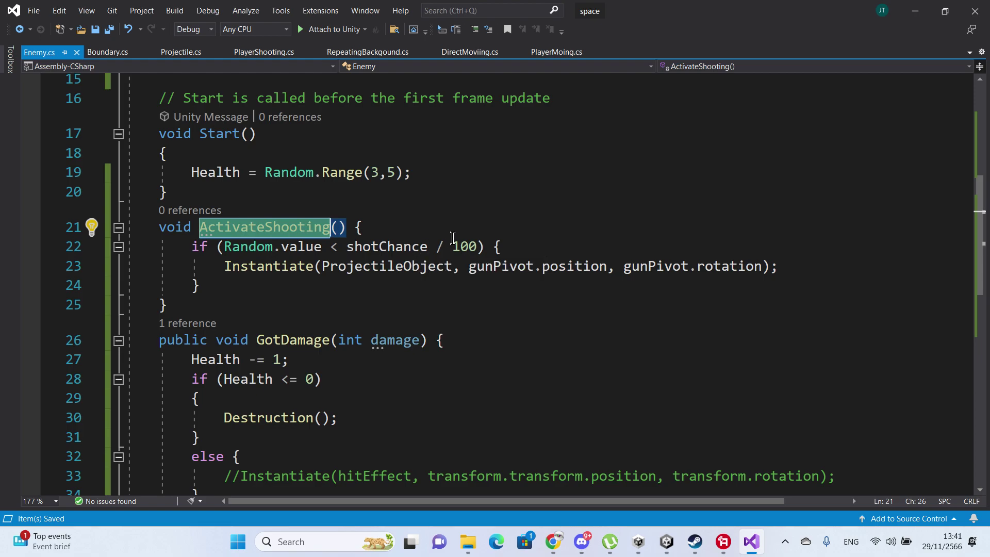
double_click(466, 247)
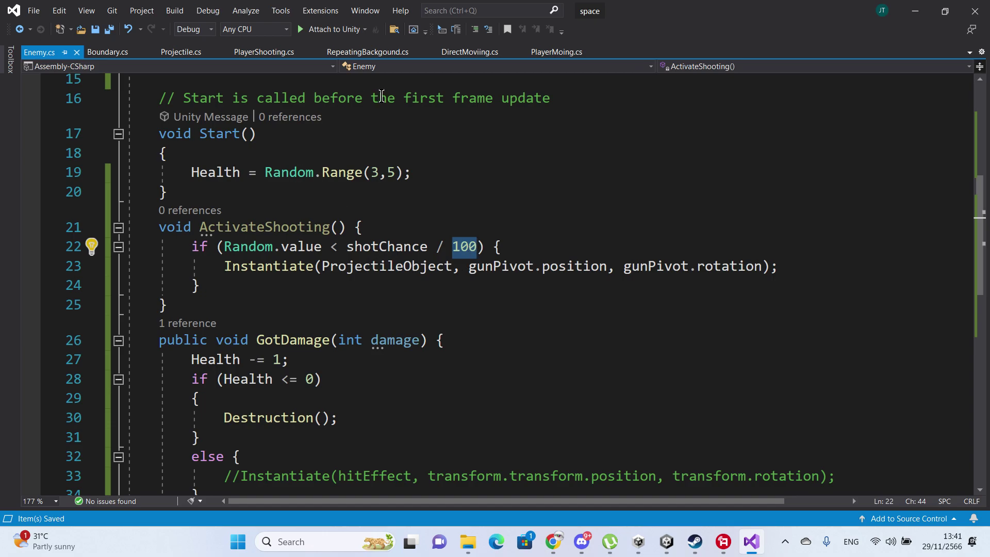
- On a new line 20 in Start, write Invoke("ActivateShooting") using the copied method name
left_click(420, 172)
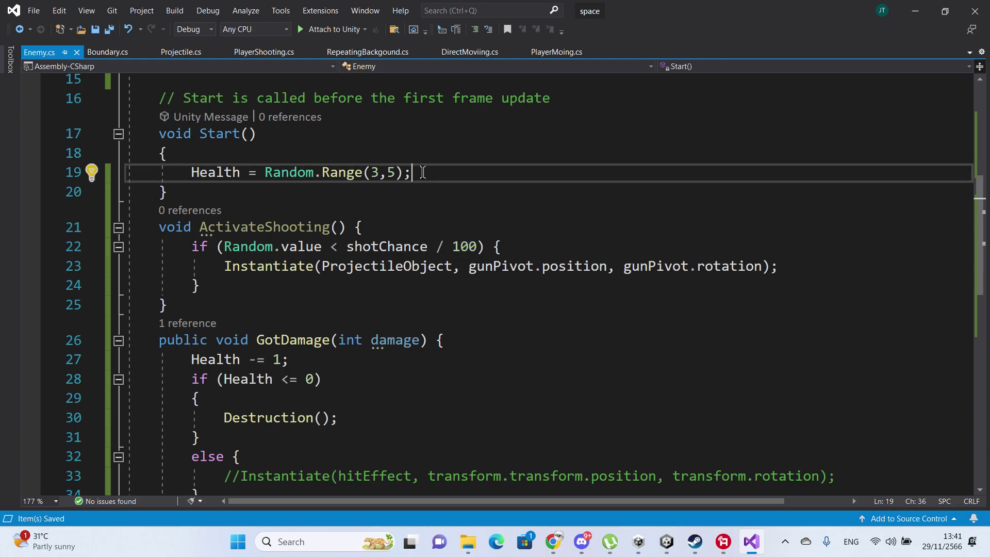
key("Return")
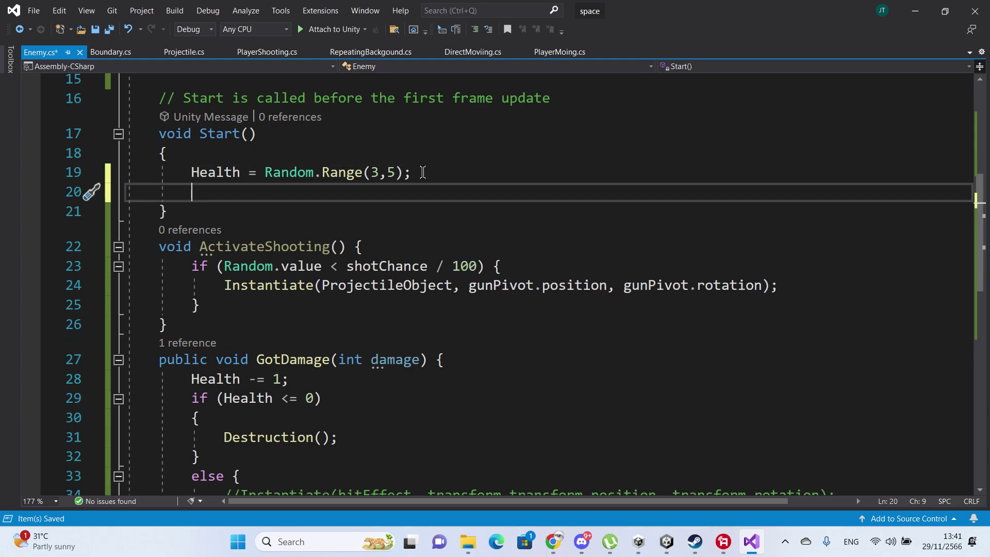
type("In")
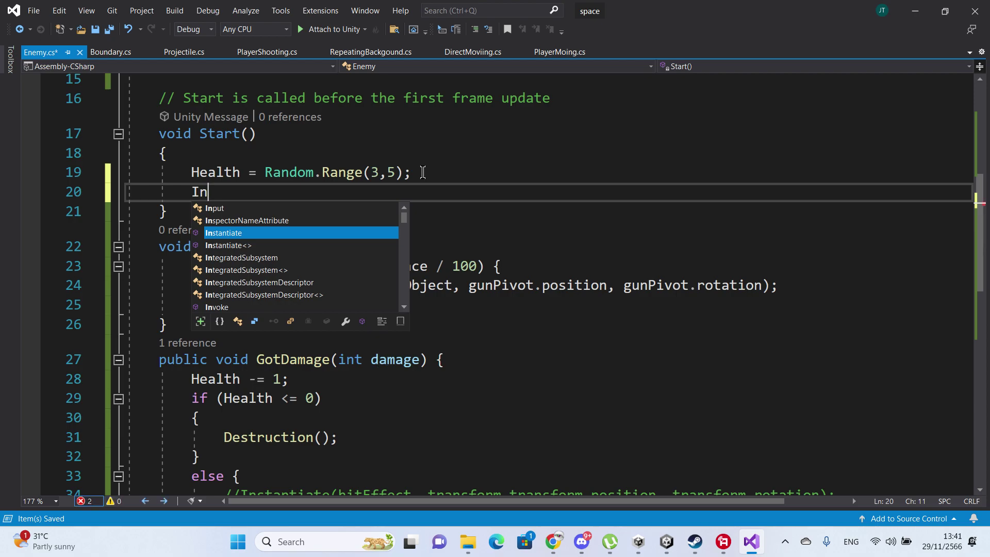
type("v")
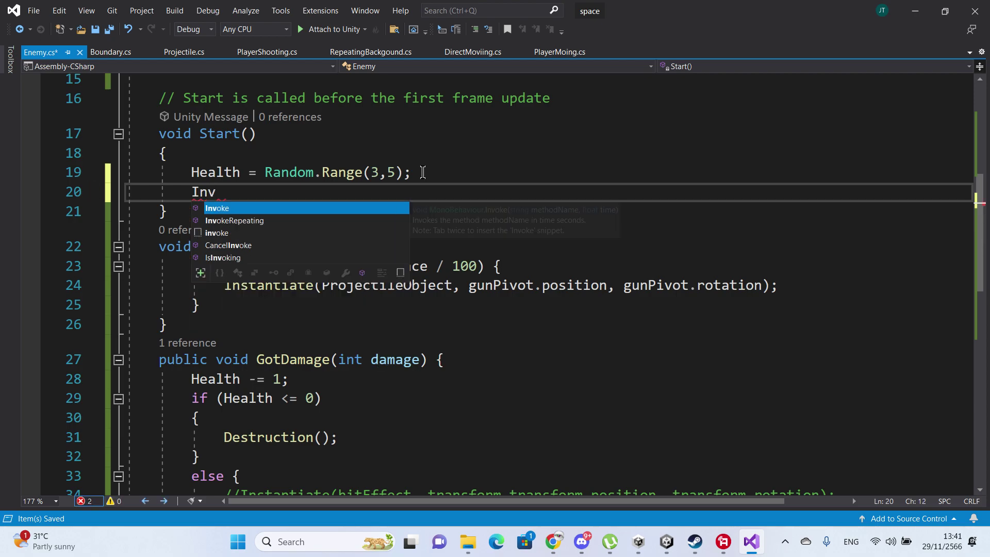
key("Tab")
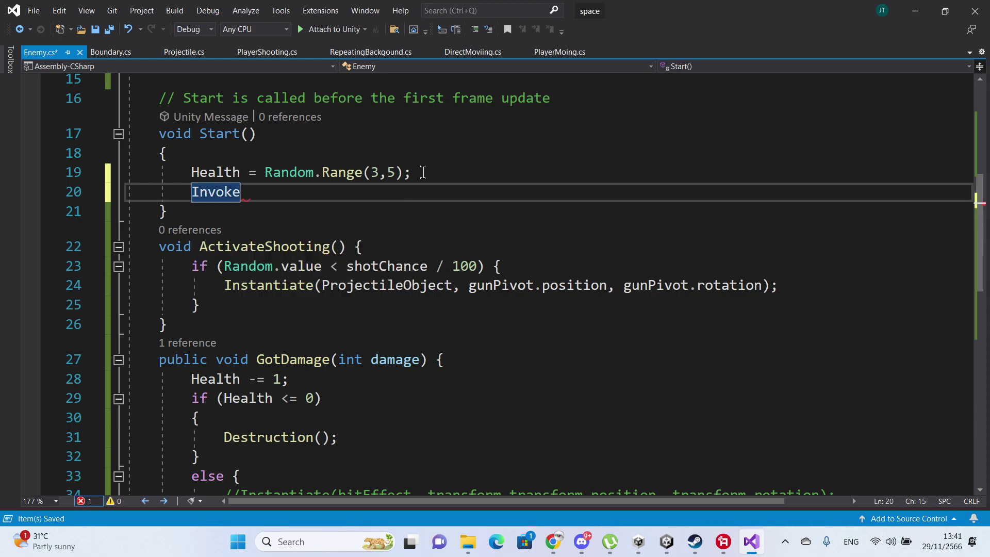
type("(")
key("Escape")
type(";")
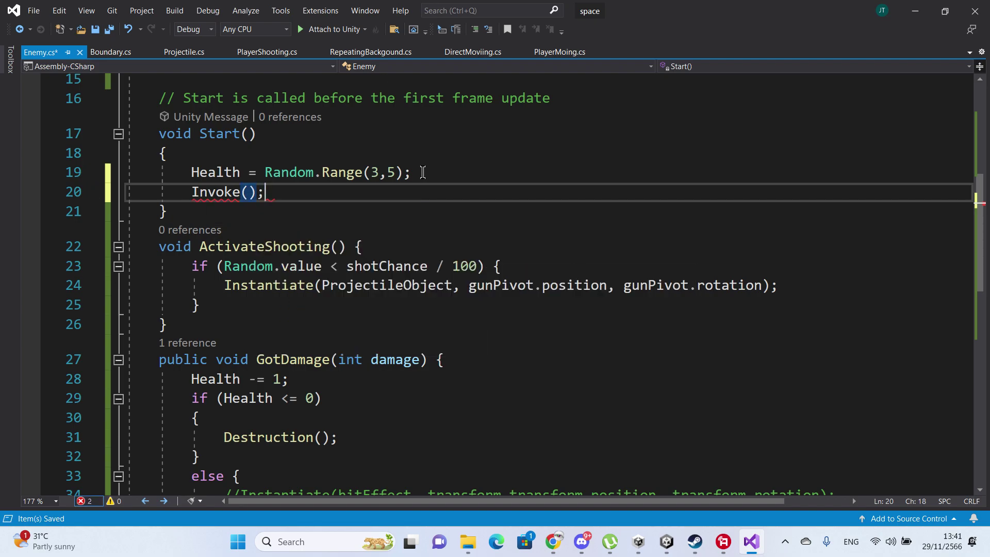
key("Left")
key("Left")
type("\"")
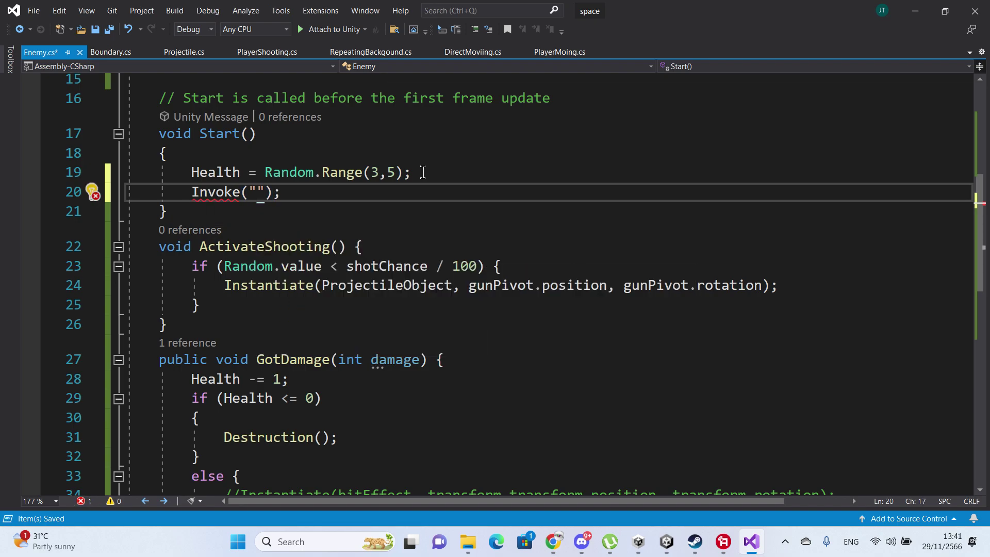
double_click(270, 246)
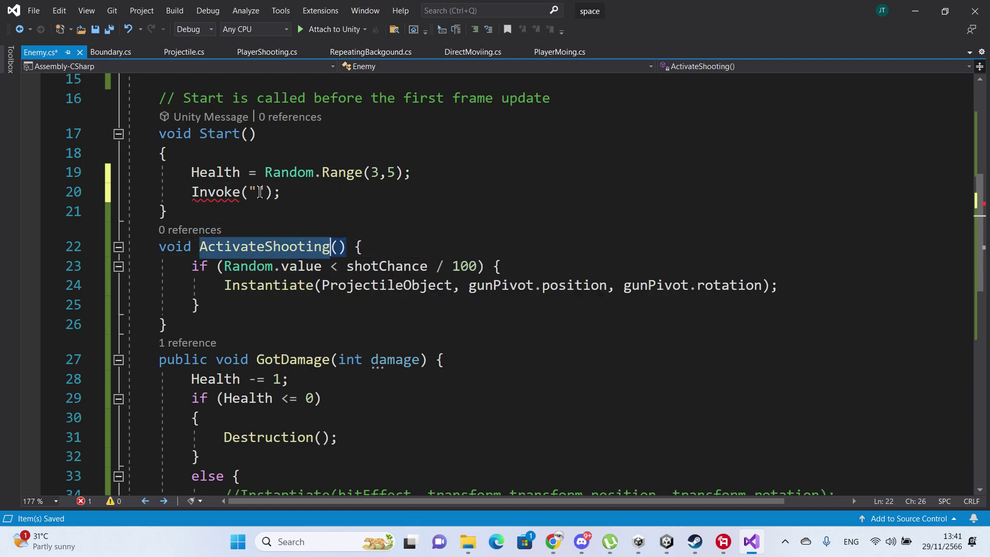
key("ctrl+c")
left_click(254, 192)
key("ctrl+v")
key("Right")
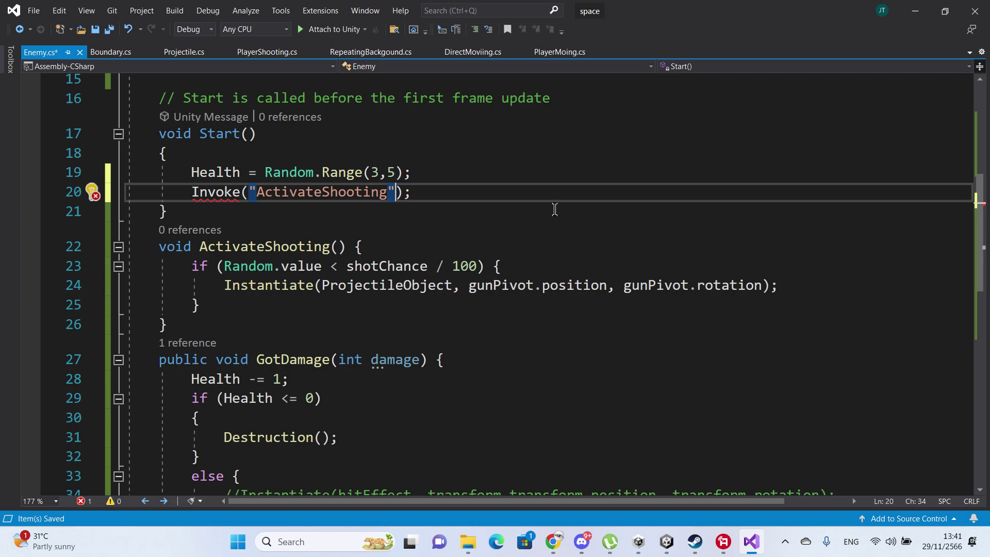
- Add Random.Range(1,5) as the Invoke delay argument
type(",ra")
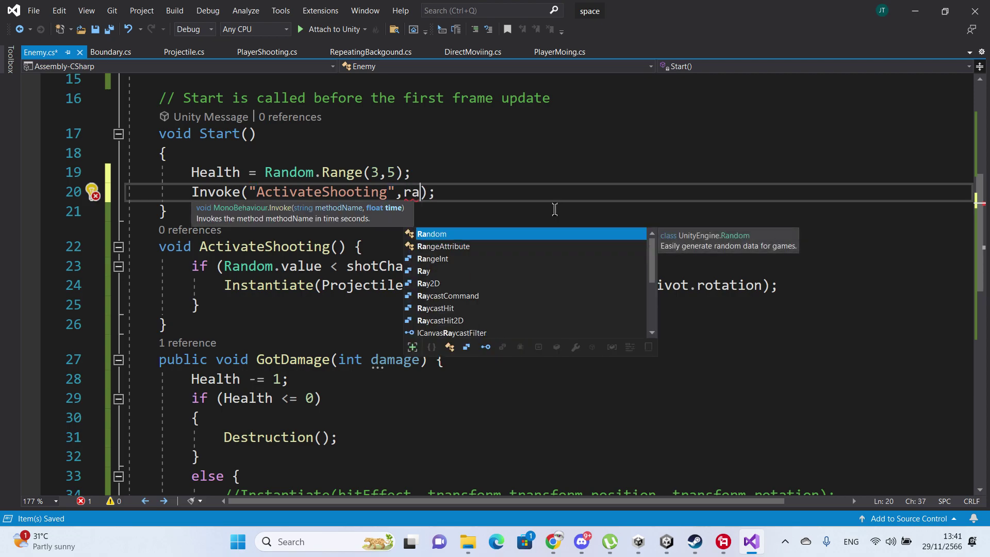
key("Tab")
type(".")
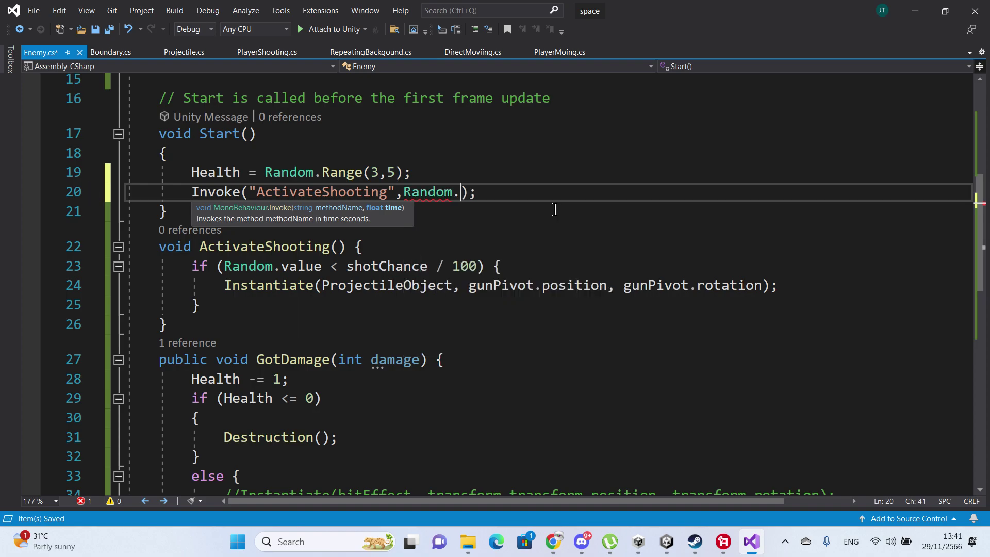
type("t")
key("BackSpace")
type("r")
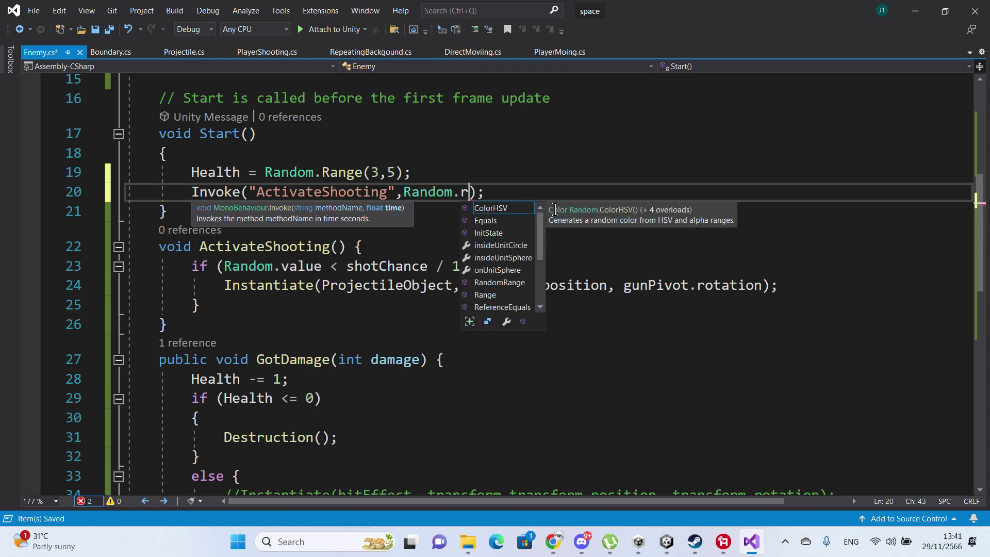
type("a")
key("Down")
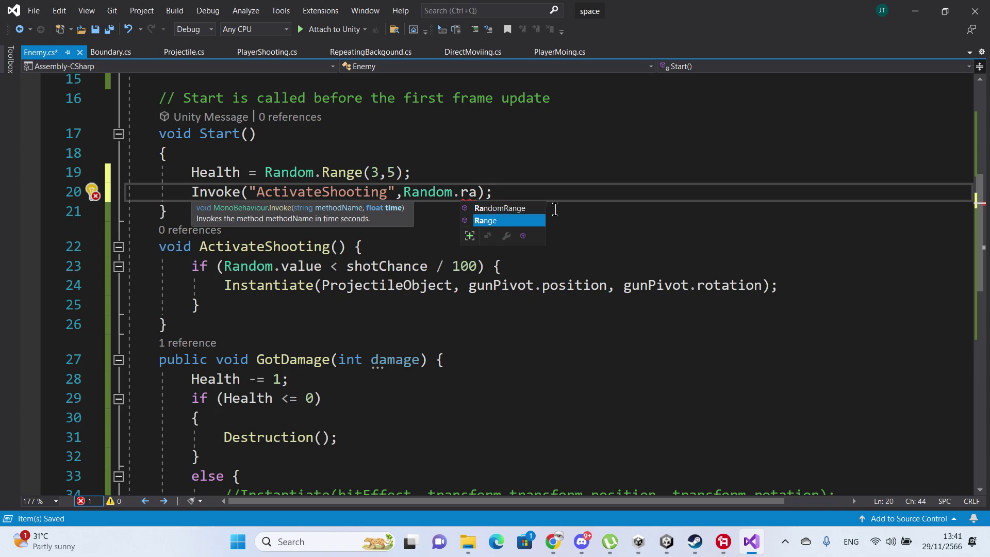
key("Tab")
type("(")
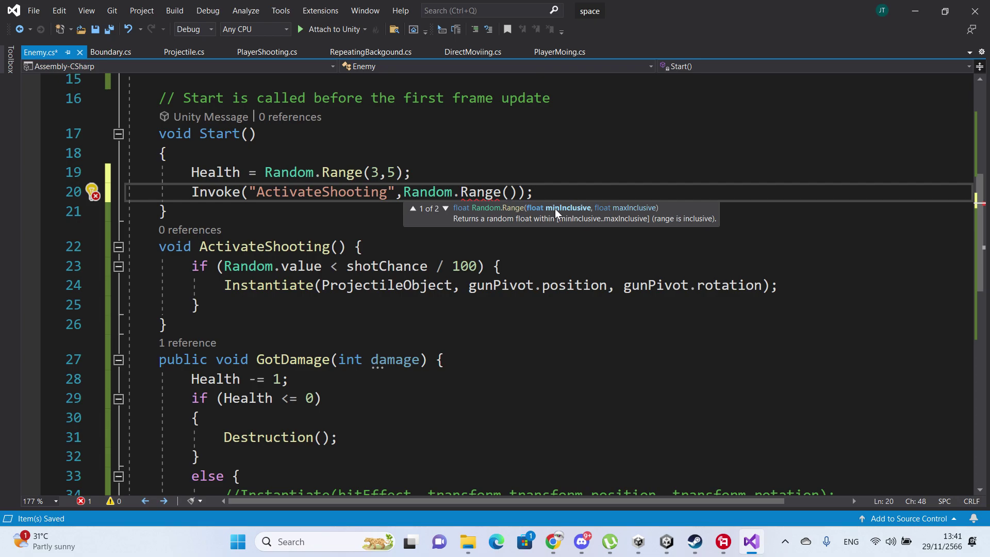
type("1")
type(",5")
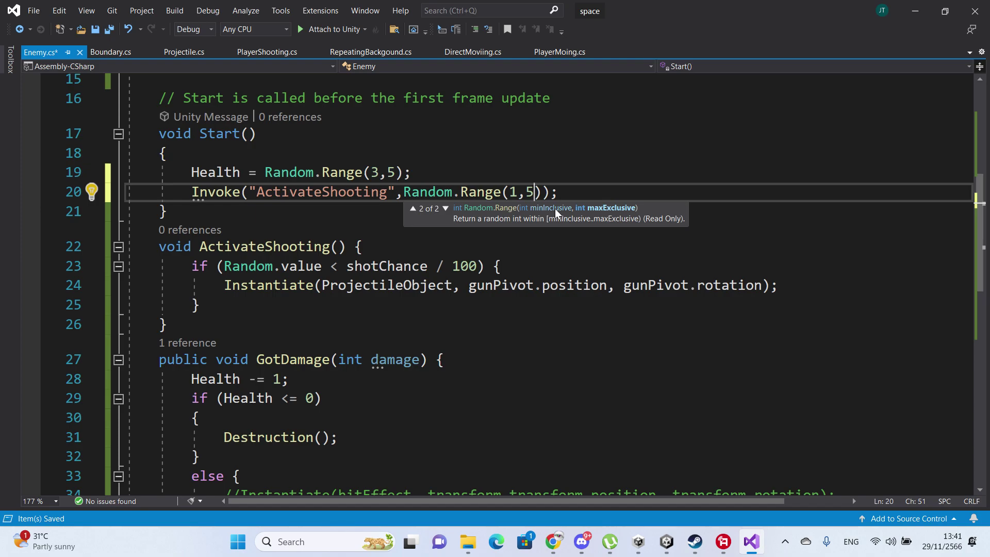
- Save the updated Enemy.cs
key("ctrl+s")
key("End")
key("Down")
key("Down")
key("Down")
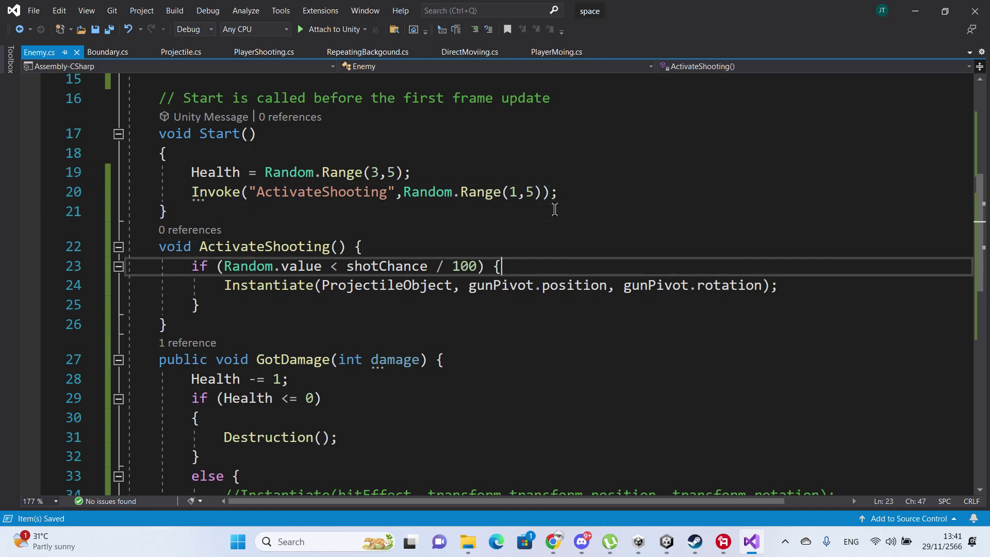
key("Down")
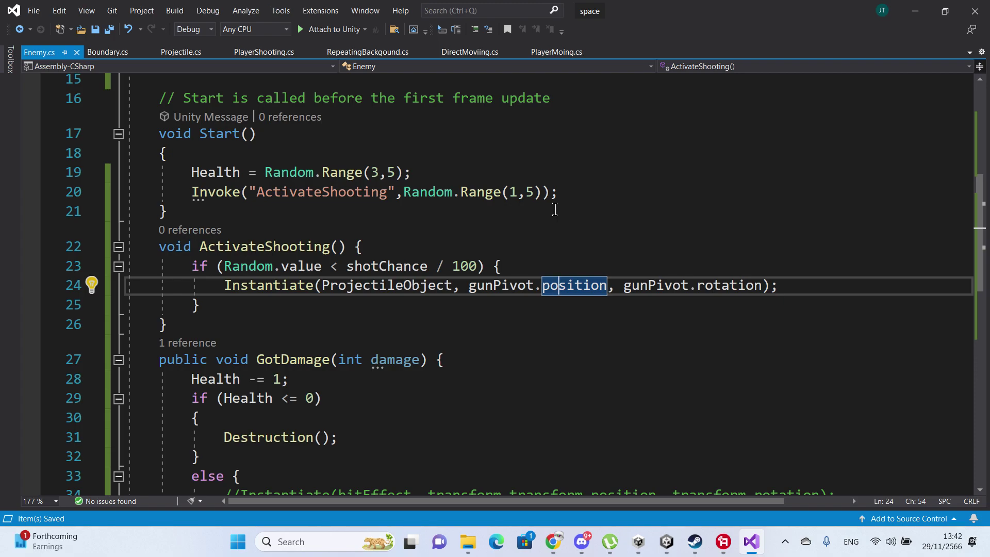
mouse_move(677, 539)
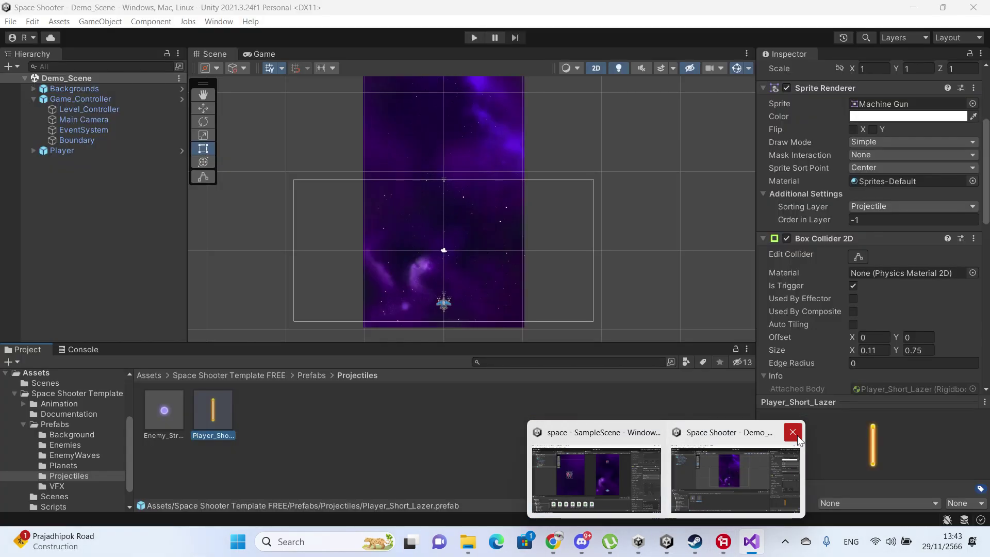
- Back in the SampleScene Unity project, change the Enemy script's Shot Chance from 0.5 to 50
left_click(792, 432)
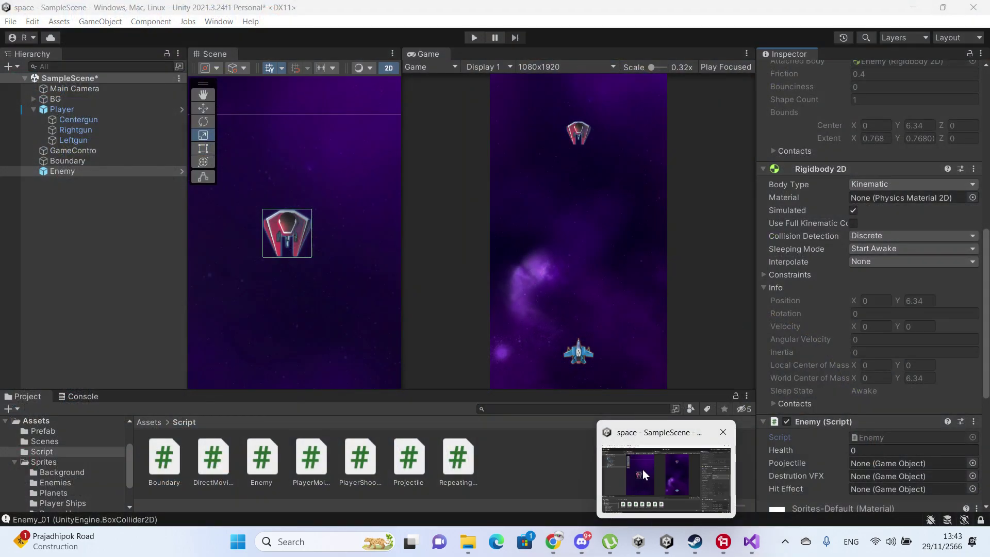
left_click(643, 470)
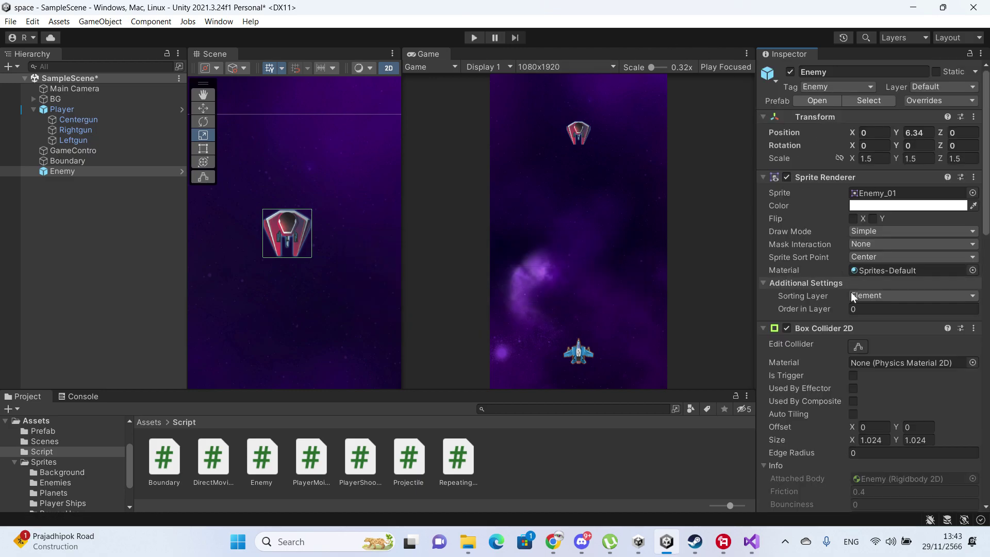
scroll(851, 293, "down", 5)
scroll(861, 292, "down", 8)
scroll(861, 292, "down", 6)
scroll(852, 326, "down", 1)
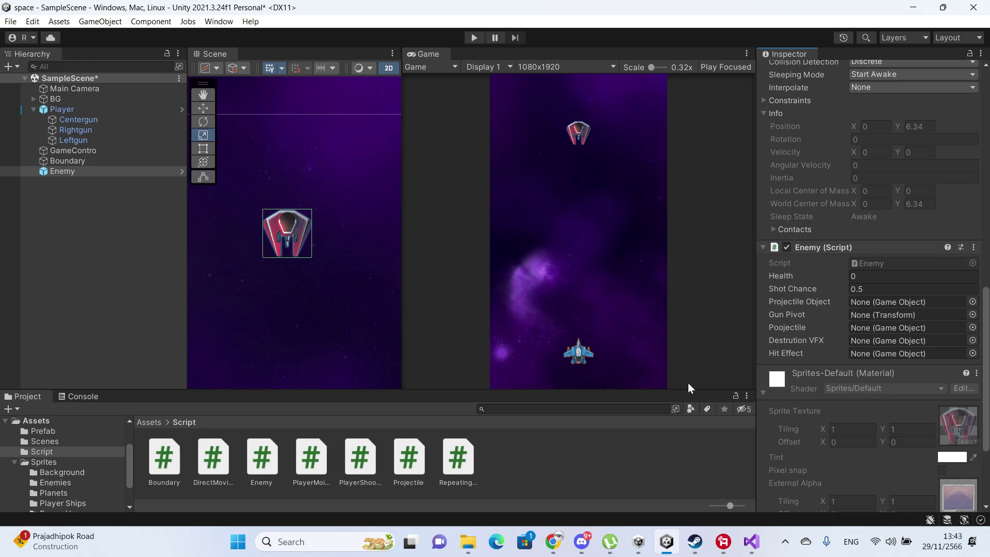
left_click(849, 289)
type("50")
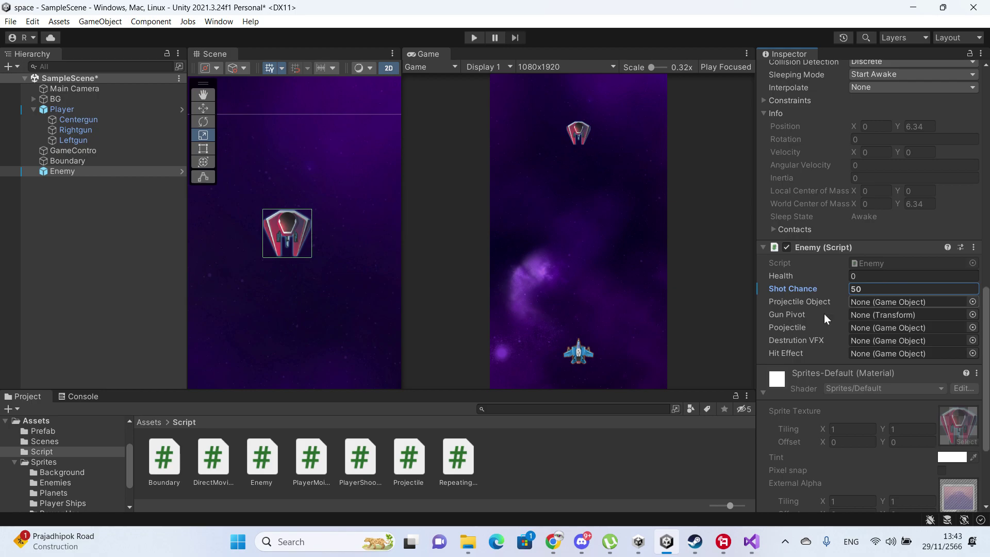
- Review the Player's shooting settings, its Machine Gun projectile prefab and ship sprite
left_click(73, 109)
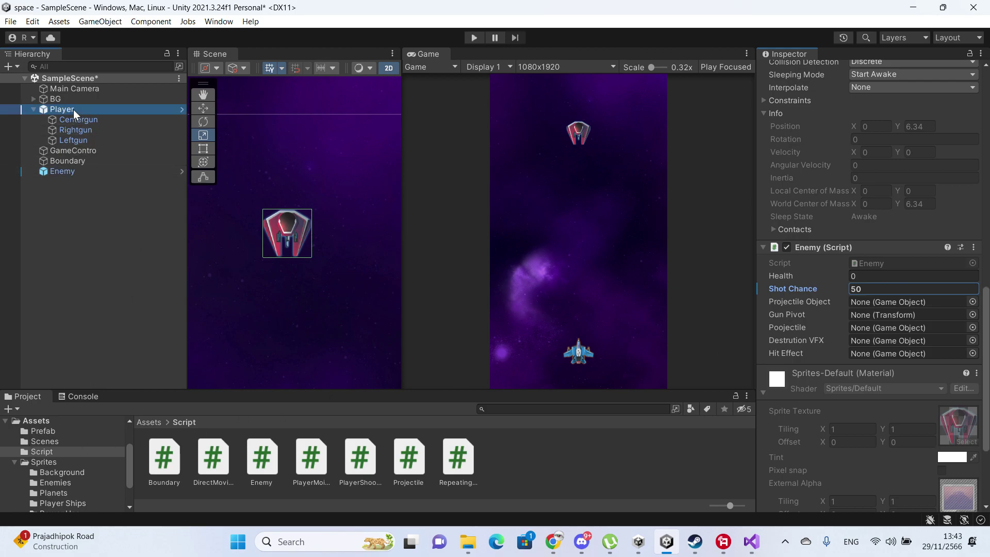
scroll(920, 165, "up", 10)
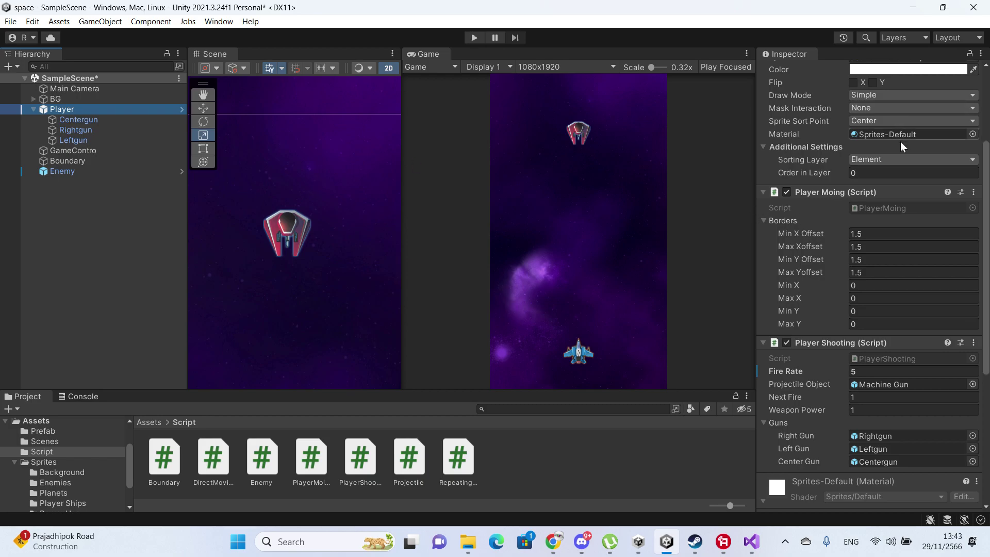
left_click(899, 384)
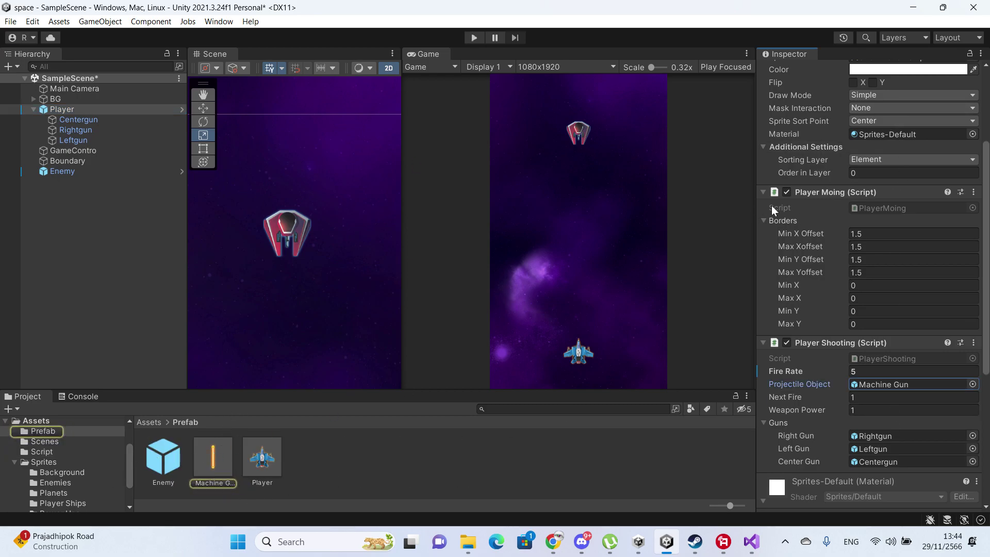
scroll(879, 124, "up", 3)
left_click(907, 127)
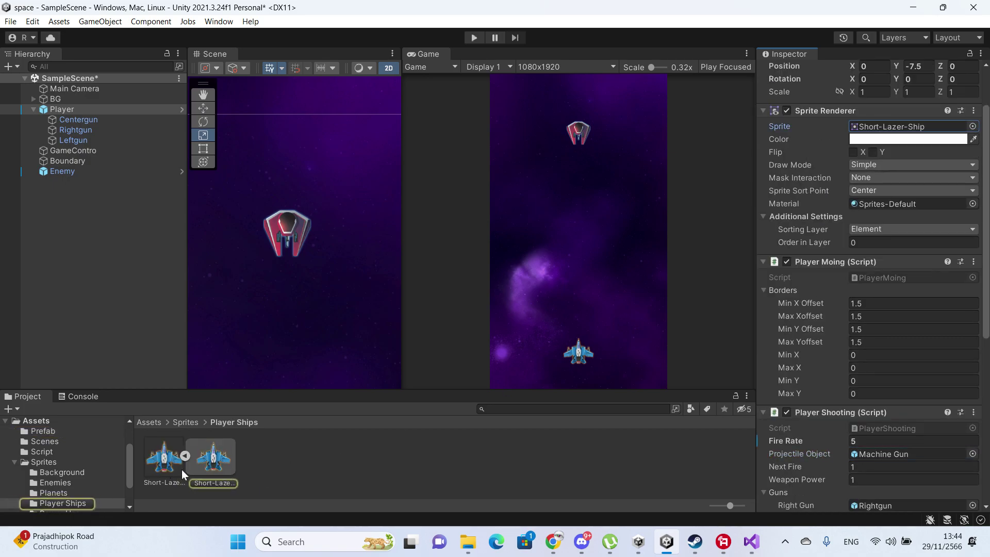
scroll(87, 477, "down", 2)
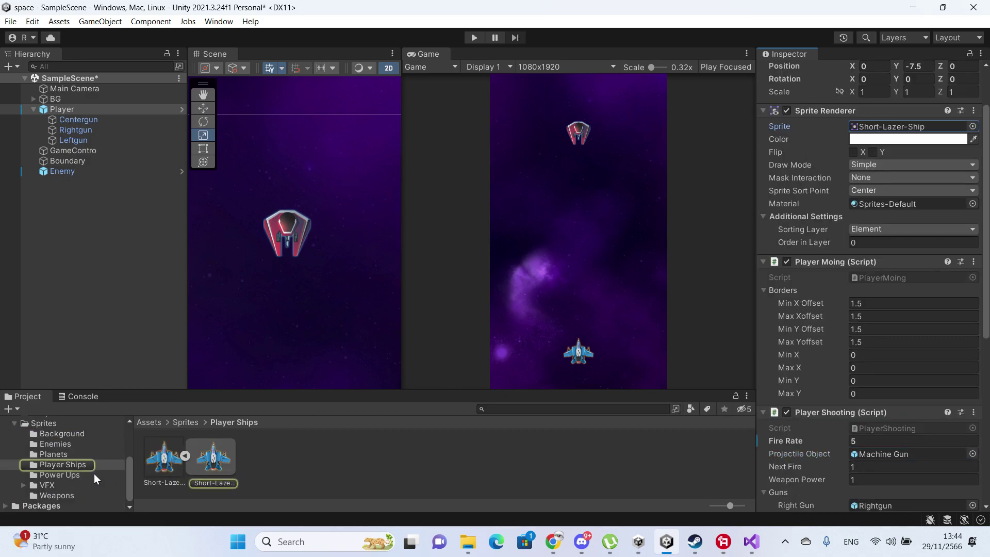
- Drag Ball_02 from the Weapons sprites into the scene and set its Sorting Layer to Bullet
left_click(72, 493)
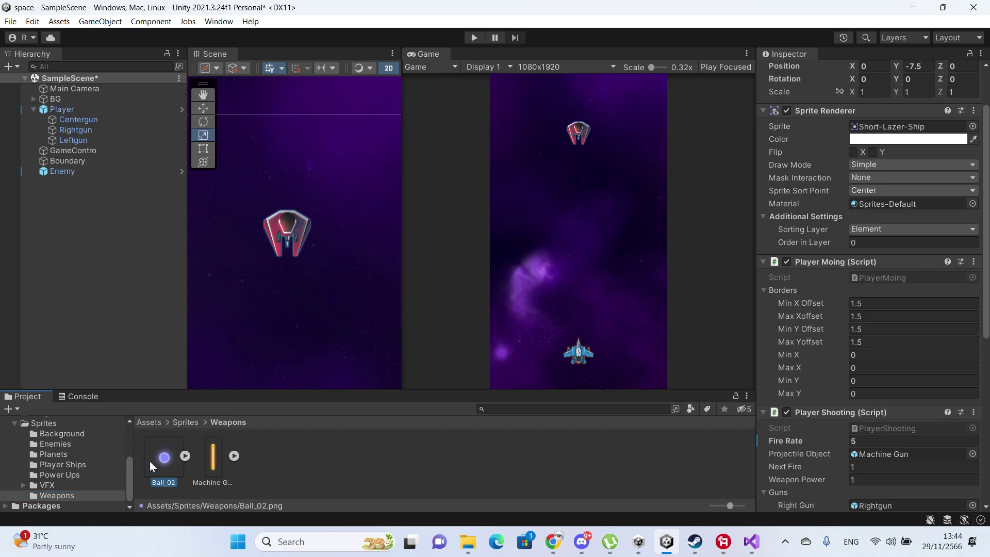
left_click_drag(150, 460, 289, 311)
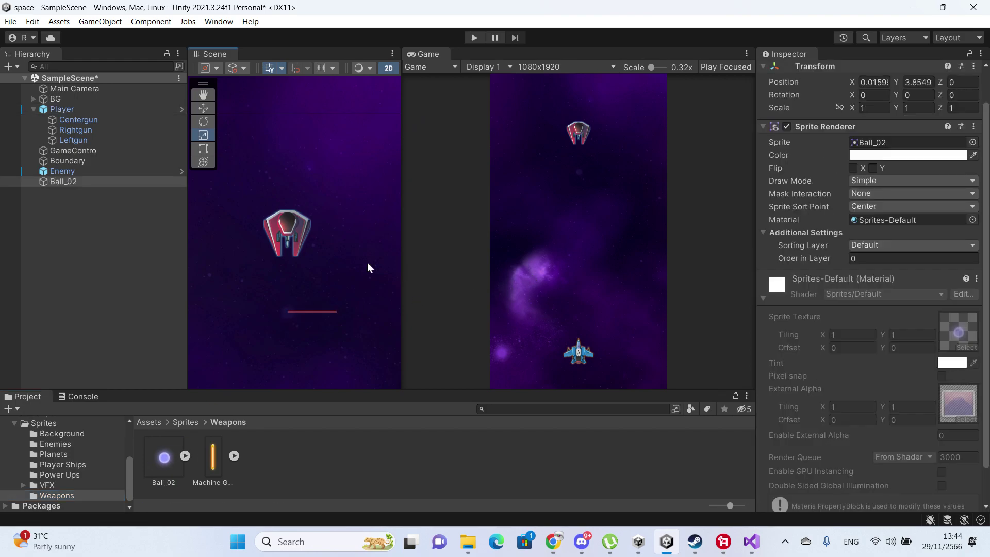
left_click(902, 245)
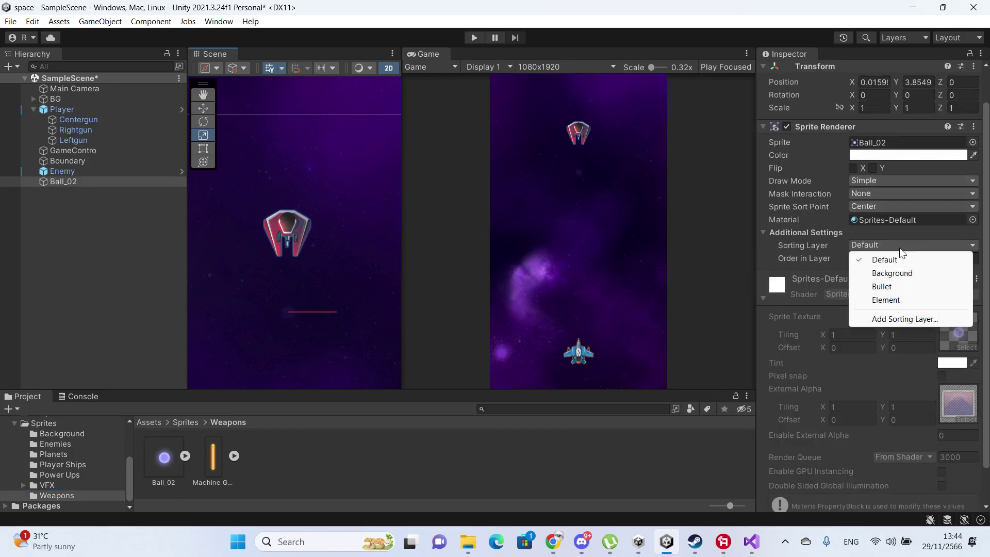
left_click(883, 287)
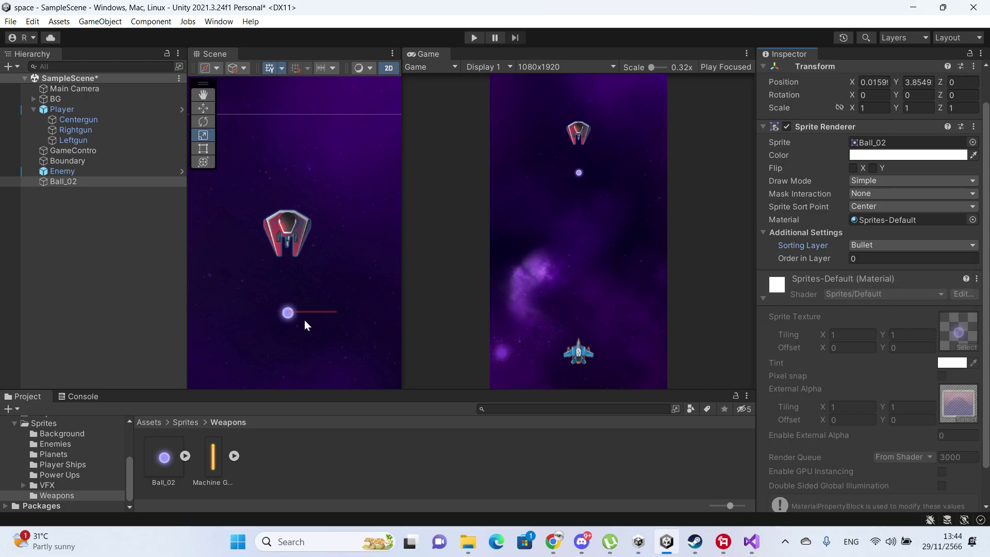
left_click(96, 182)
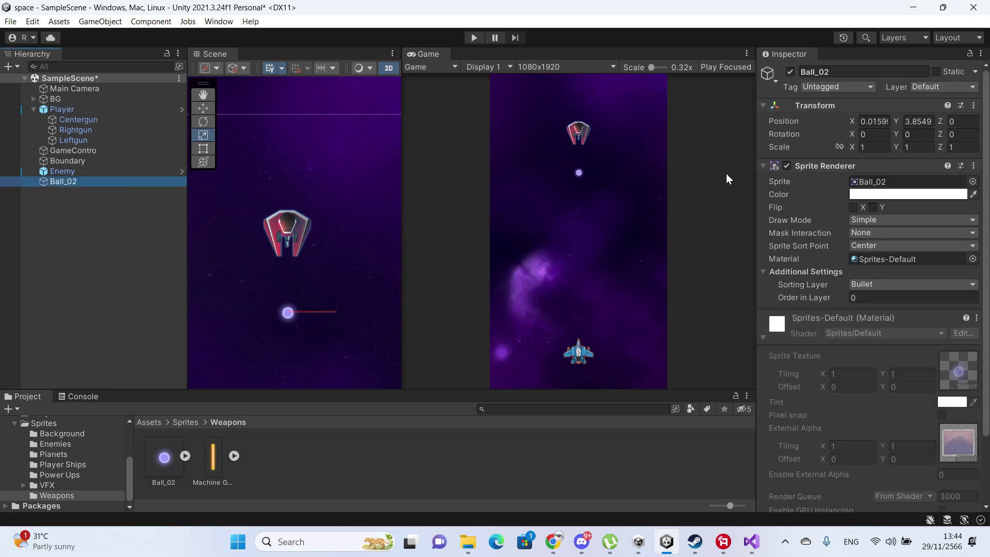
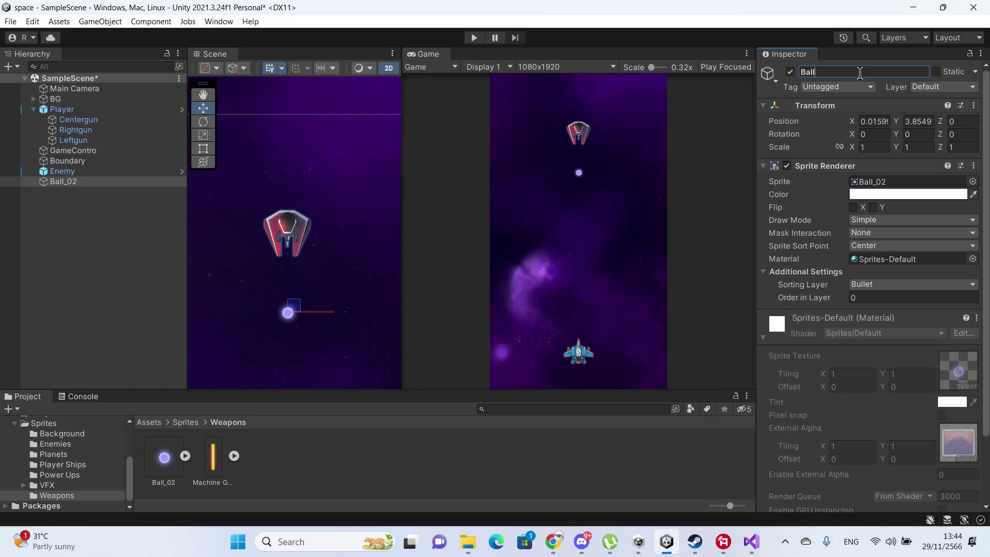
- Search 'co' in Add Component and add a Circle Collider 2D to the Ball_02 sprite
scroll(878, 250, "down", 3)
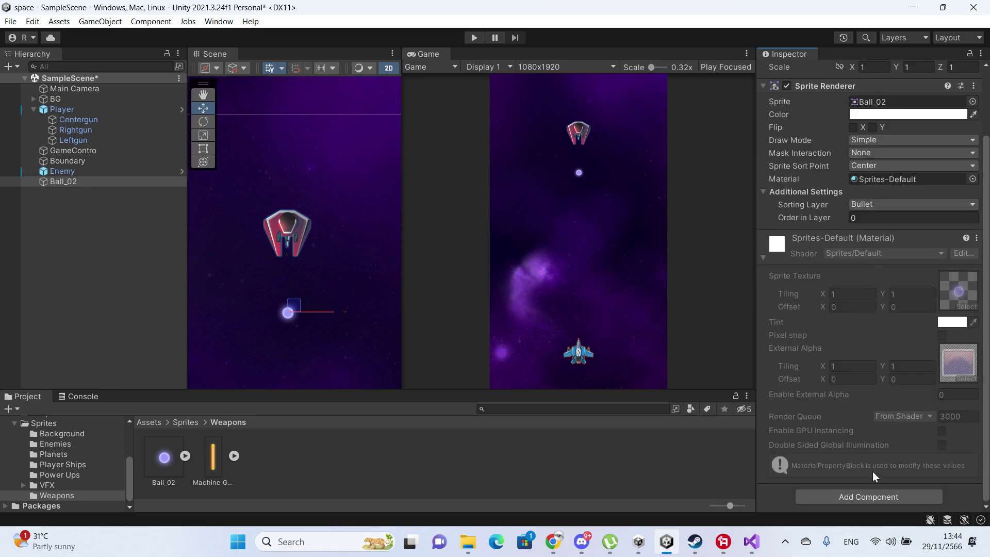
left_click(845, 499)
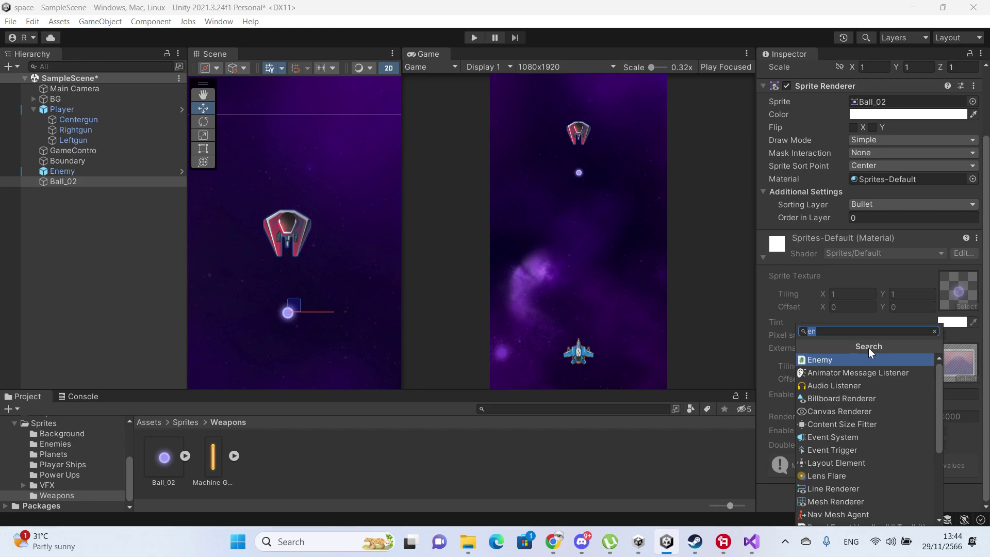
type("co")
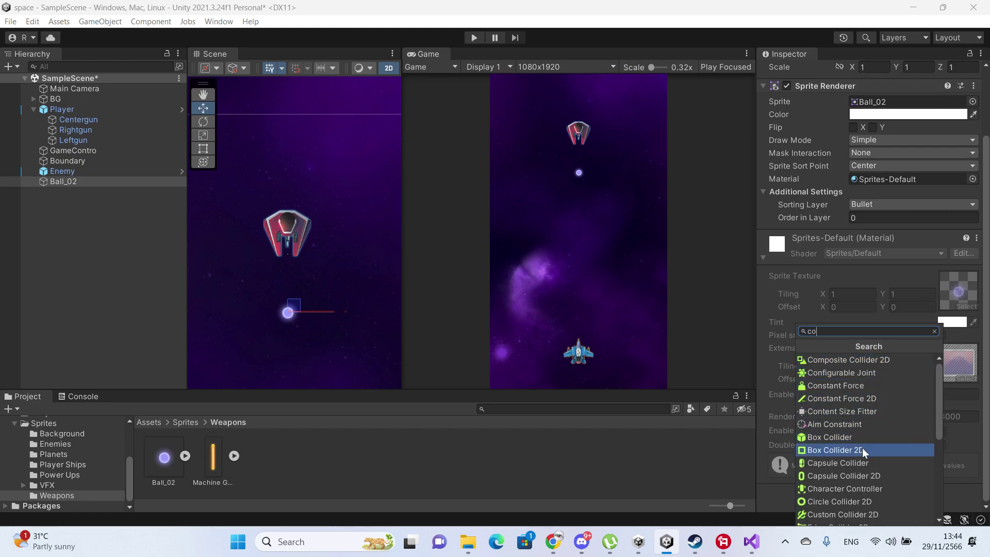
left_click(870, 500)
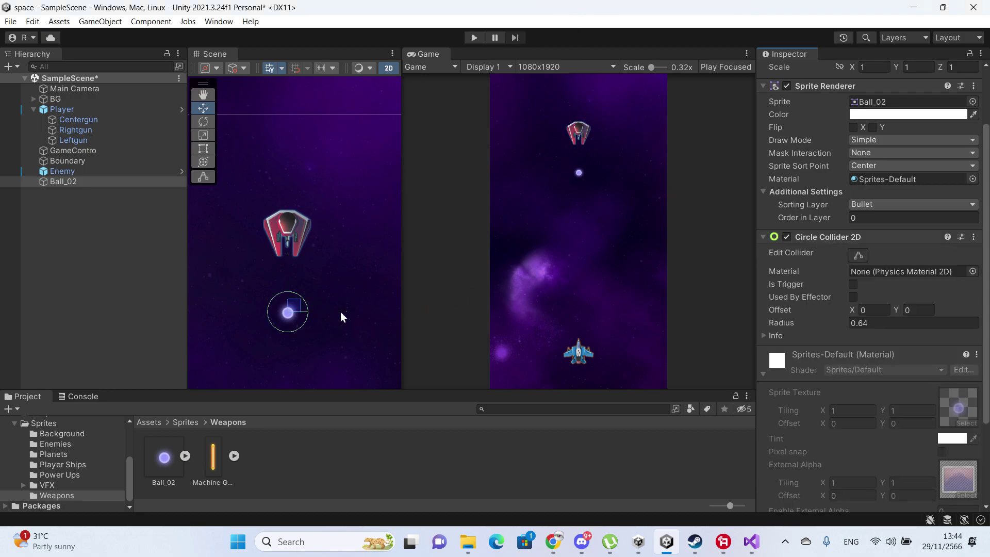
- Shrink Ball_02's circle collider to radius 0.3 and set its Offset X to 0
left_click(860, 256)
left_click_drag(308, 312, 279, 315)
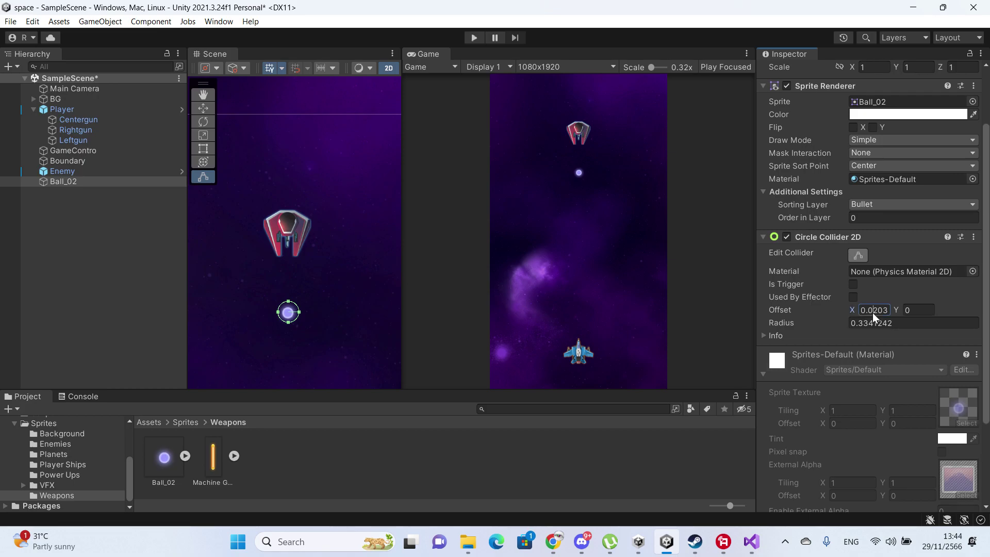
left_click(871, 311)
type("0")
left_click(873, 323)
type("0.")
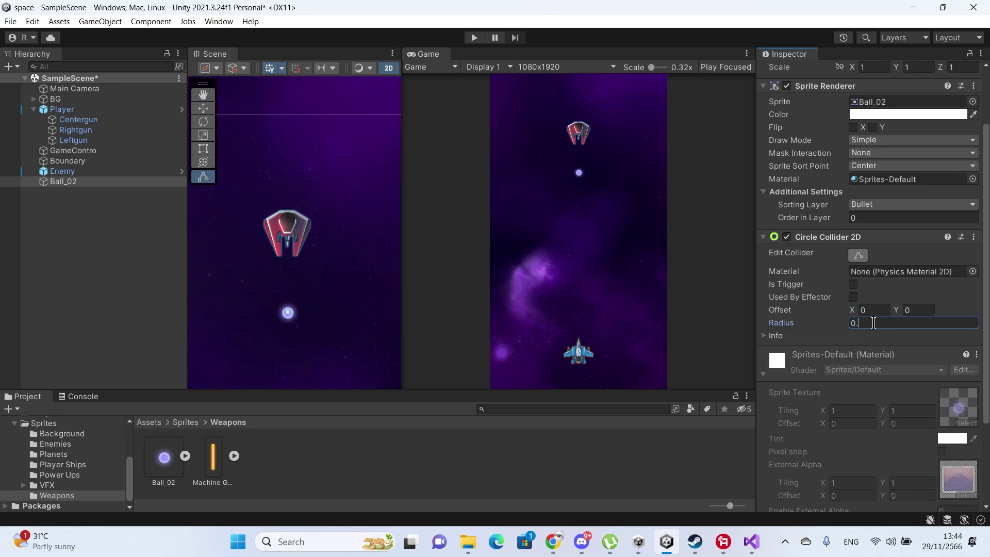
type("3")
- Make Ball_02's circle collider a trigger
scroll(885, 266, "up", 3)
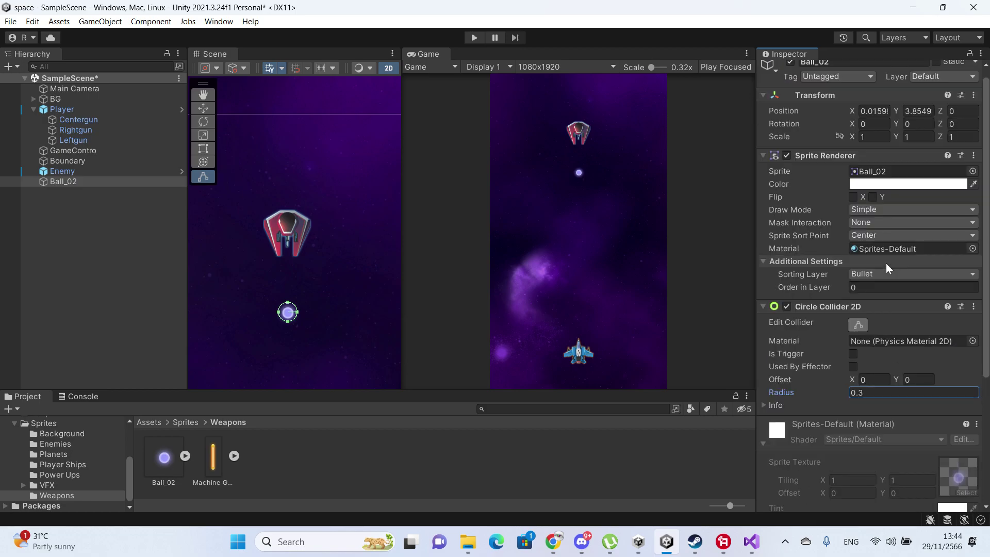
left_click(853, 363)
scroll(903, 326, "down", 1)
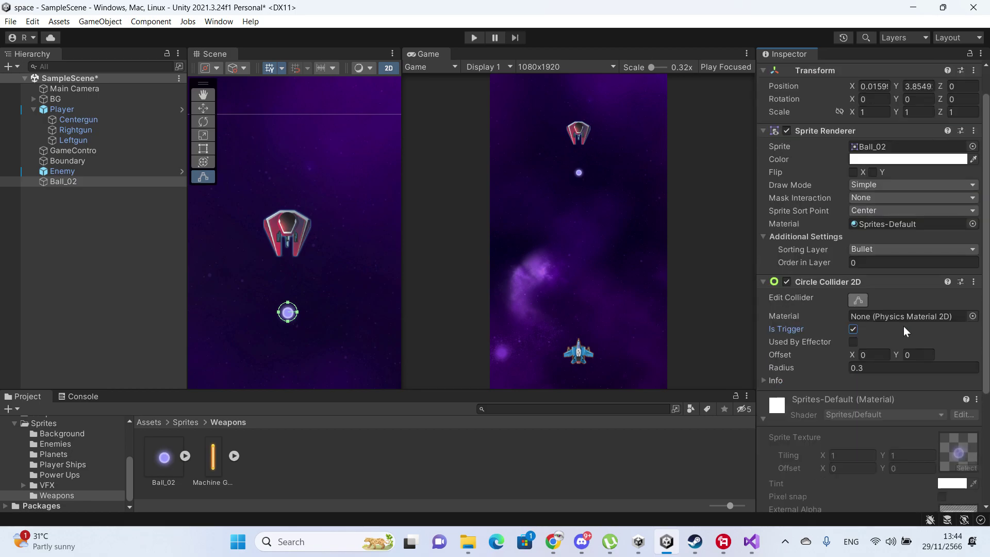
scroll(892, 361, "down", 5)
left_click(856, 492)
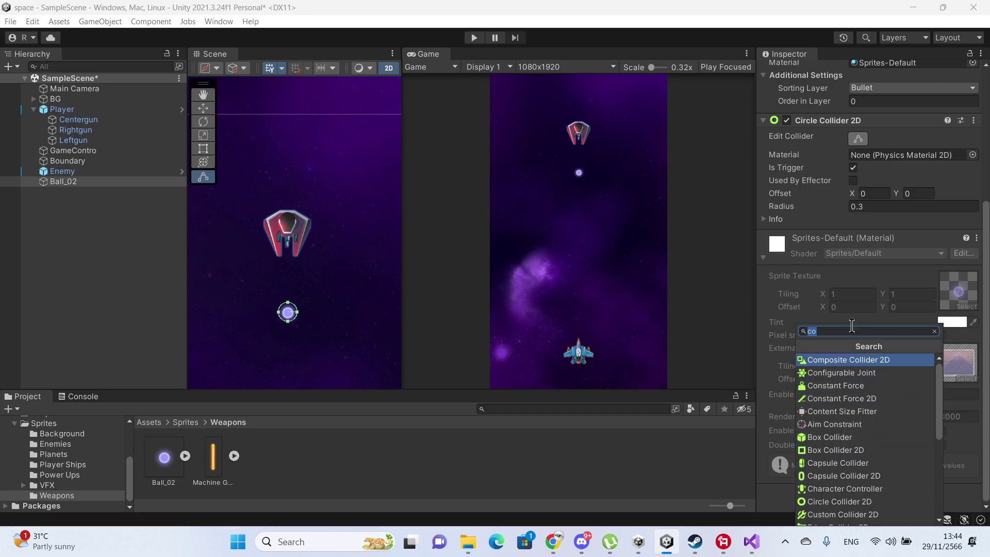
- Search 'pro' and add the Projectile script to Ball_02
type("bu")
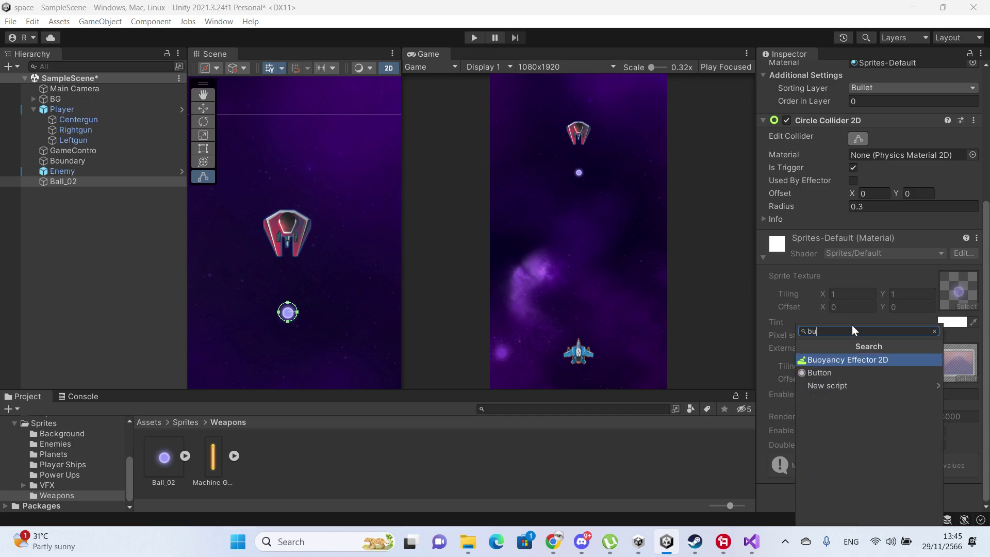
key("BackSpace")
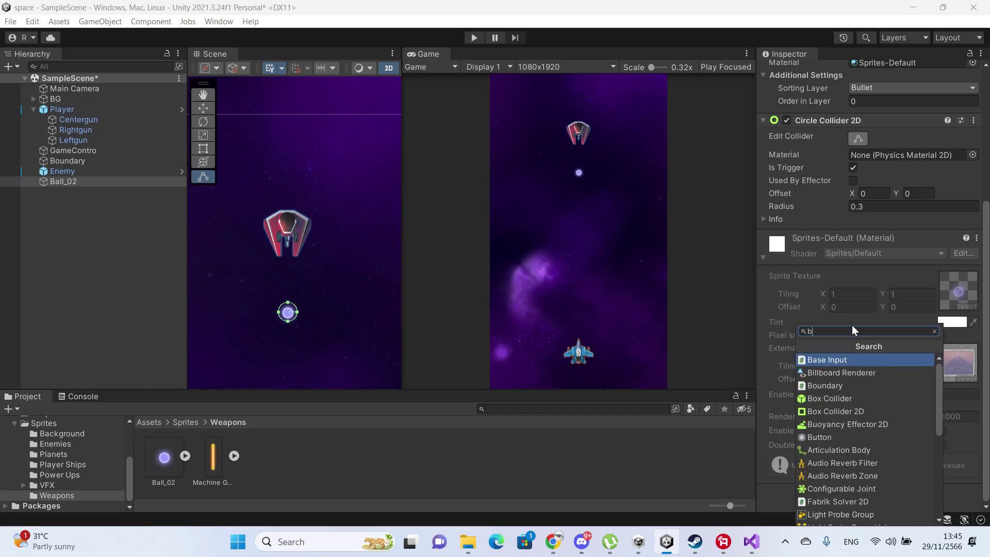
key("BackSpace")
type("p")
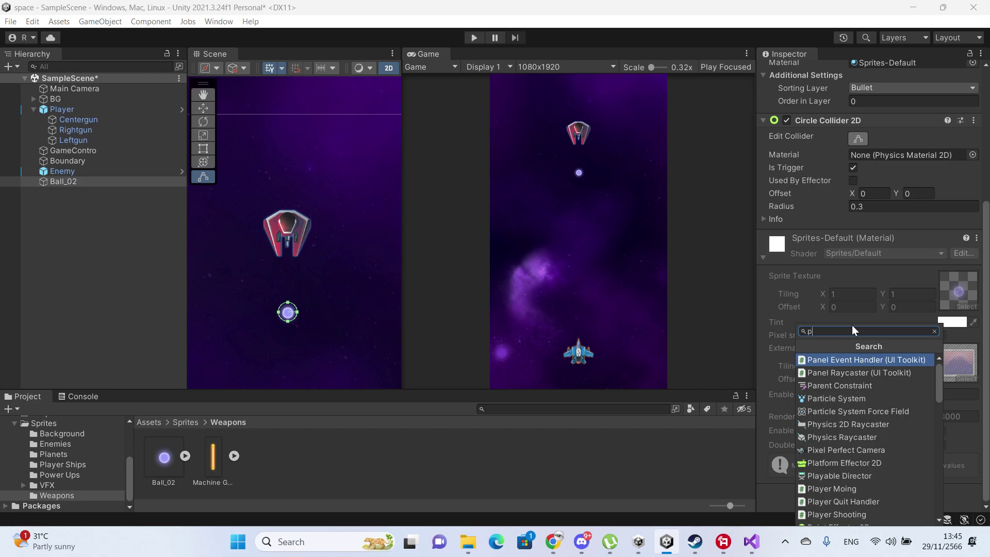
type("ro")
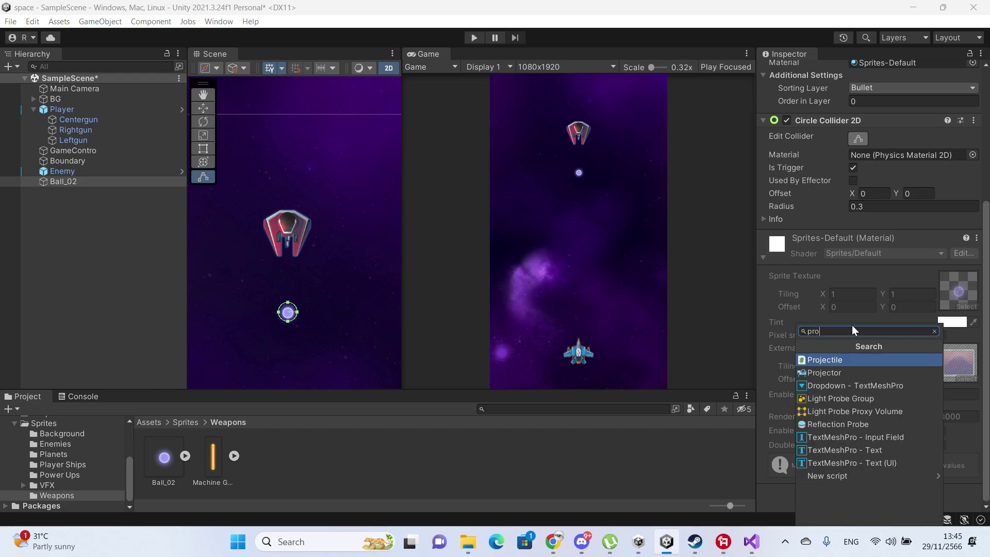
key("Return")
- Enable Enemy Bullet, set Damage to 2, and save the scene
left_click(853, 279)
left_click(864, 266)
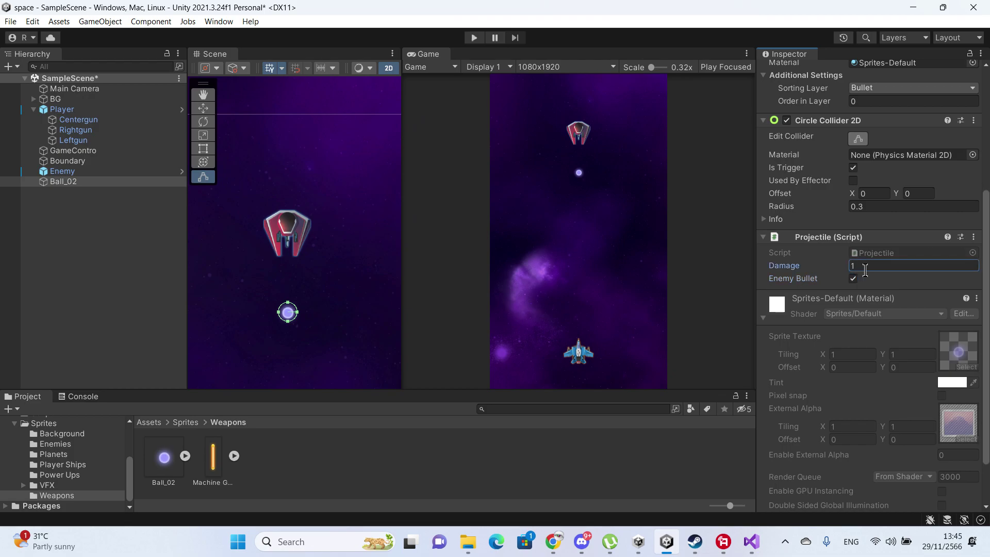
double_click(865, 269)
type("2")
key("ctrl+s")
scroll(892, 228, "up", 2)
scroll(890, 229, "up", 2)
scroll(887, 237, "down", 5)
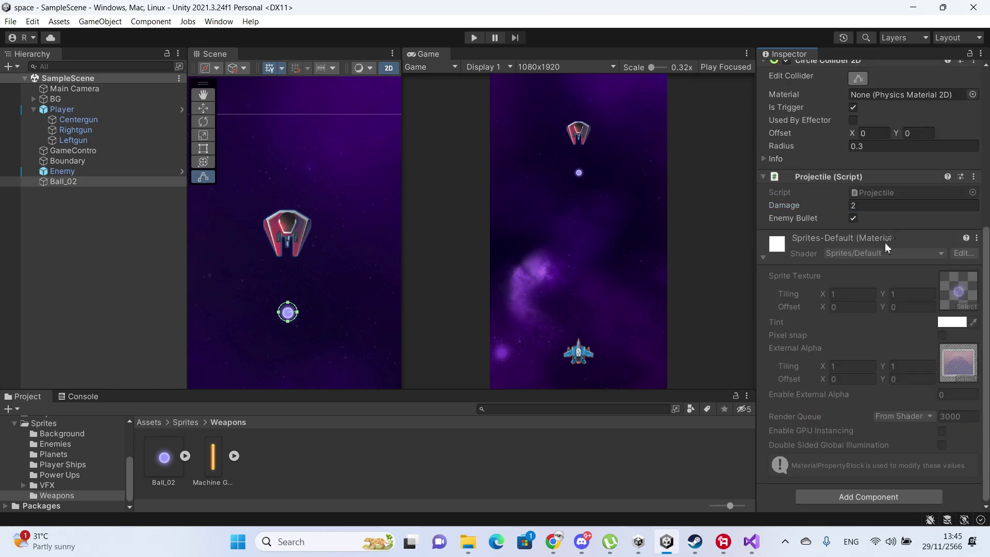
- Attach the Direct Moving script to Ball_02, give it Speed -5, and save
left_click(872, 495)
type("di")
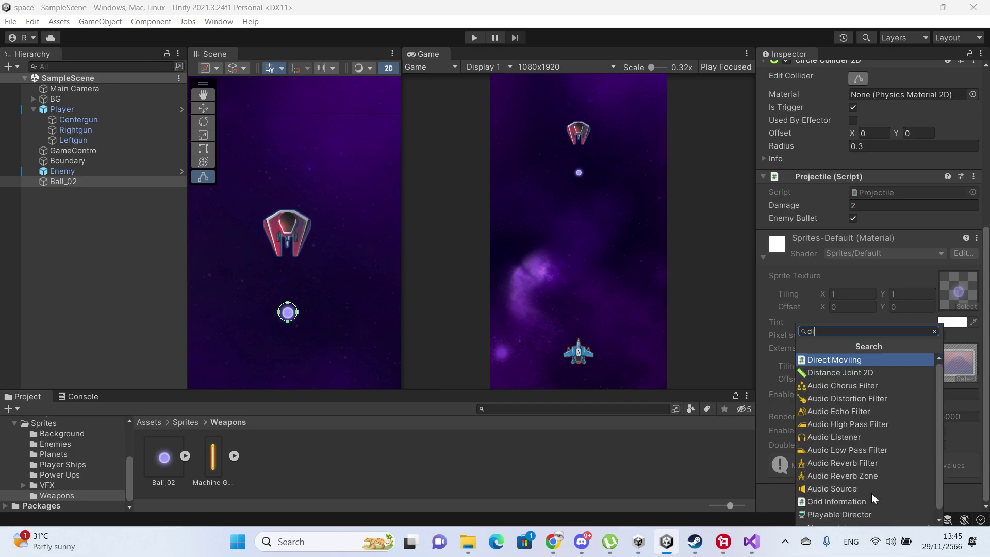
key("Return")
type("-5")
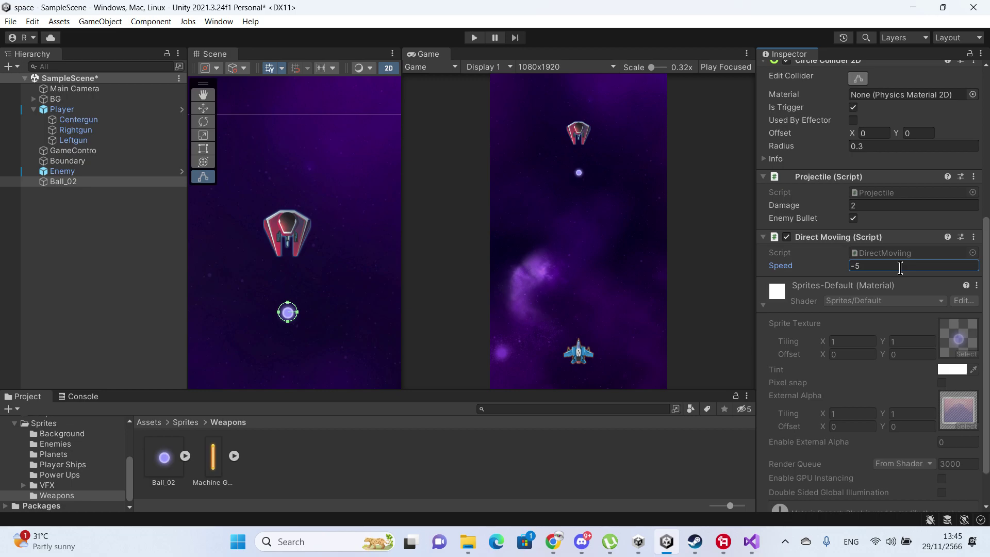
key("ctrl+s")
scroll(873, 217, "up", 5)
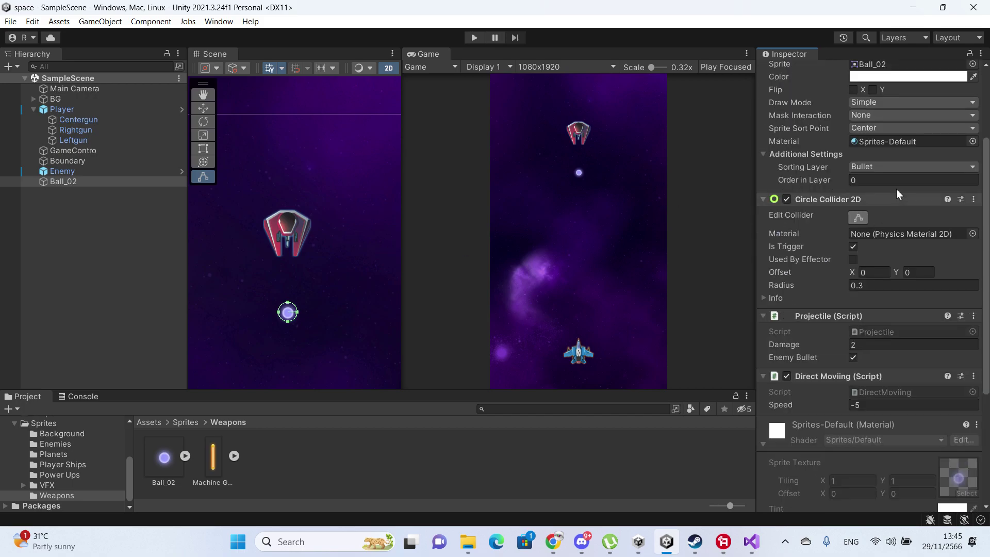
scroll(900, 185, "up", 5)
- Set Ball_02's tag to Projectile
left_click(865, 87)
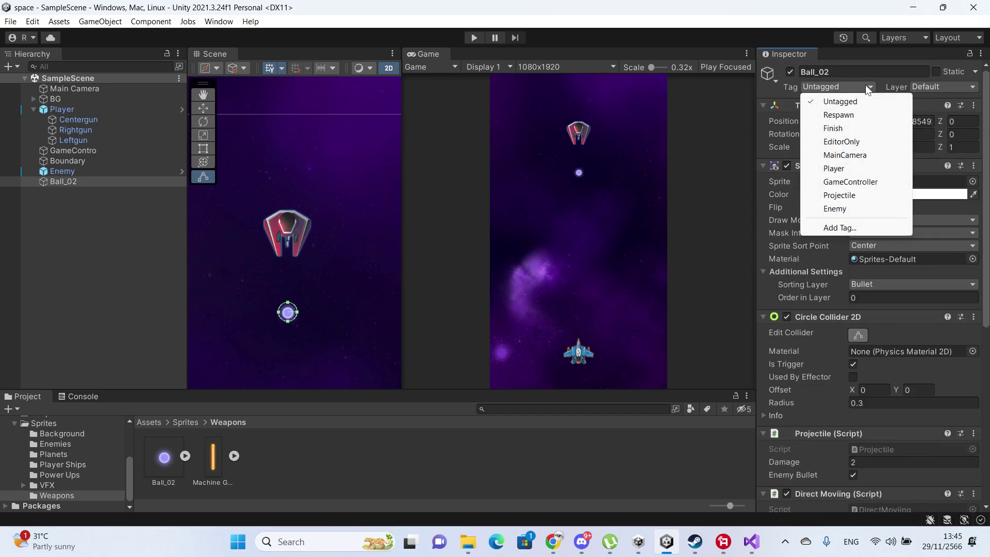
left_click(868, 195)
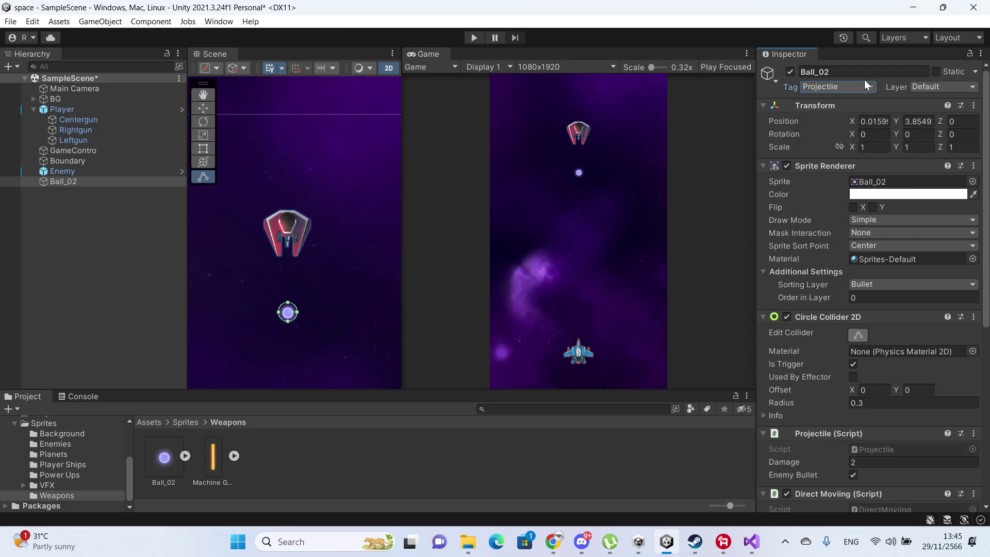
left_click(928, 89)
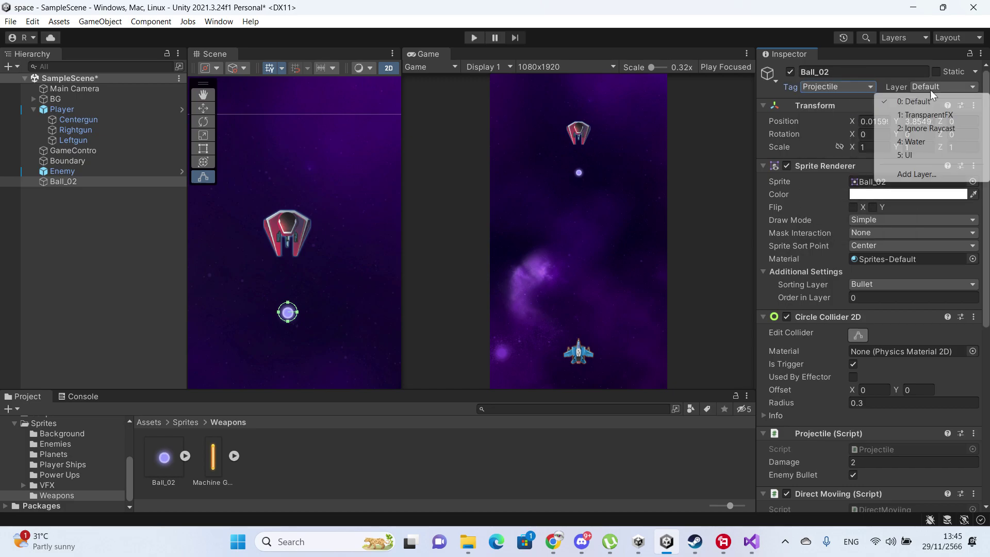
left_click(822, 87)
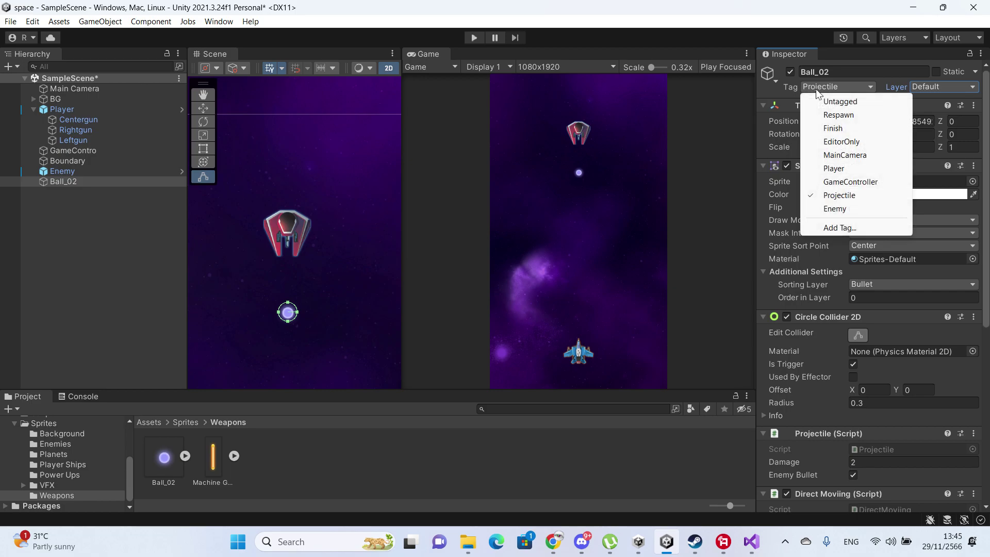
left_click(96, 212)
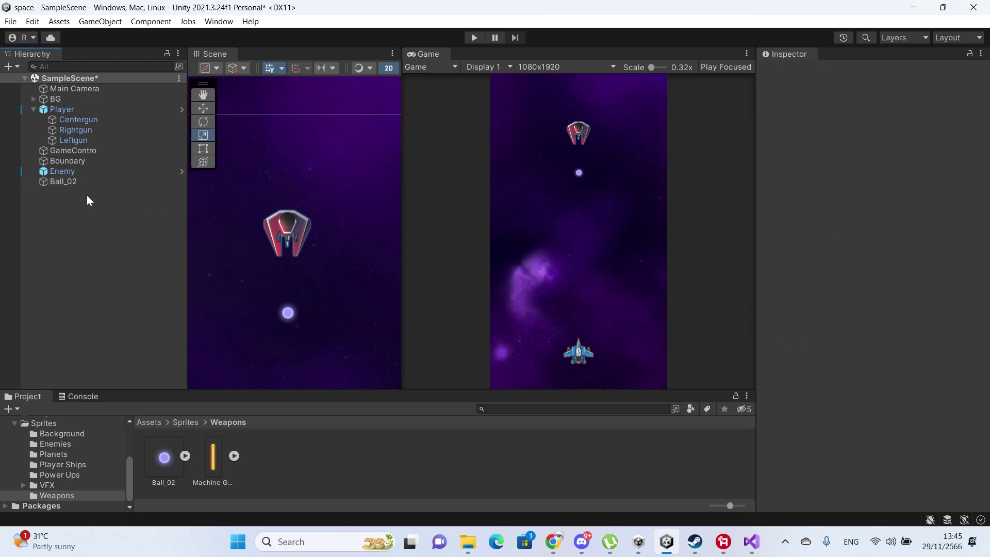
left_click(93, 181)
scroll(329, 197, "down", 5)
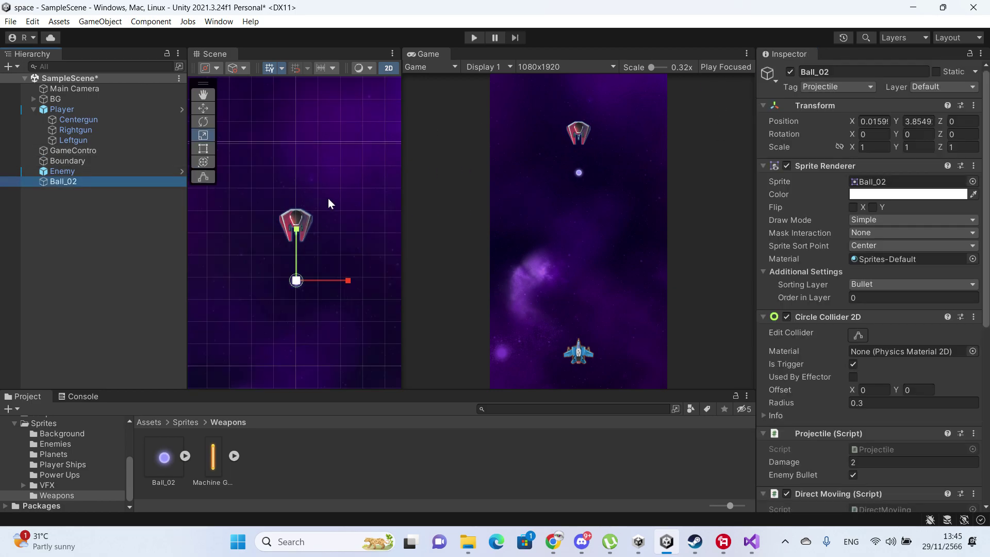
scroll(331, 206, "down", 2)
middle_click_drag(331, 207, 316, 137)
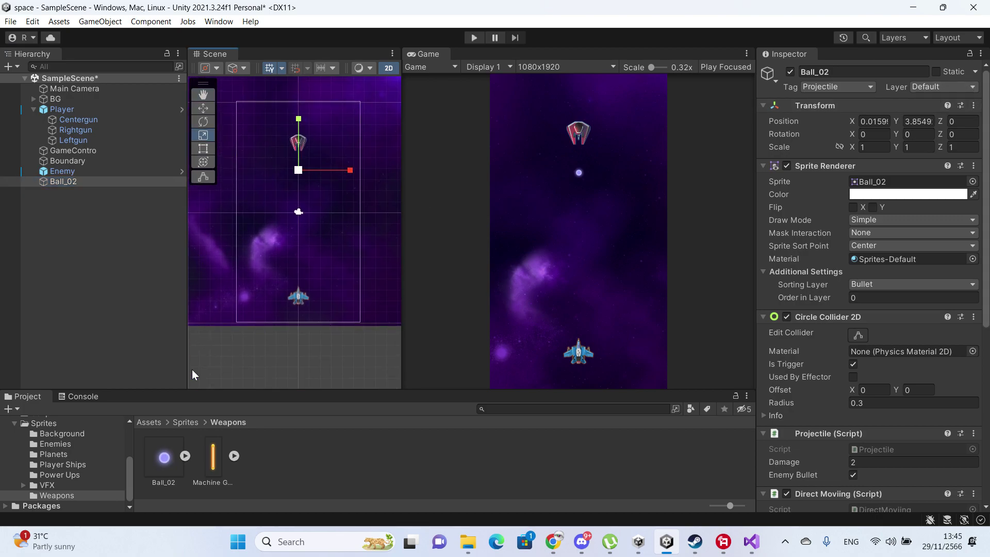
- Open and exit the Enemy prefab, then locate its asset in the Prefab folder
left_click(79, 171)
left_click(816, 100)
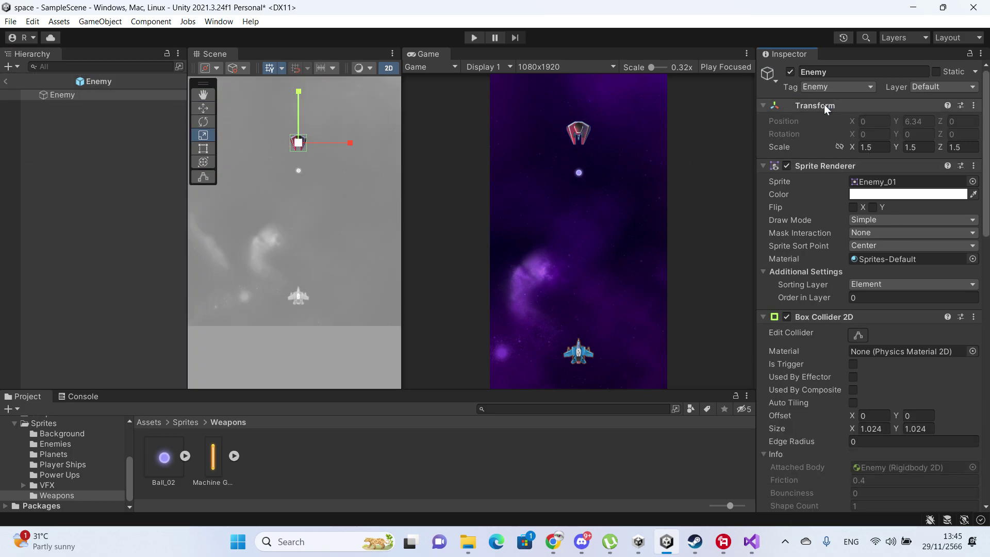
left_click(6, 81)
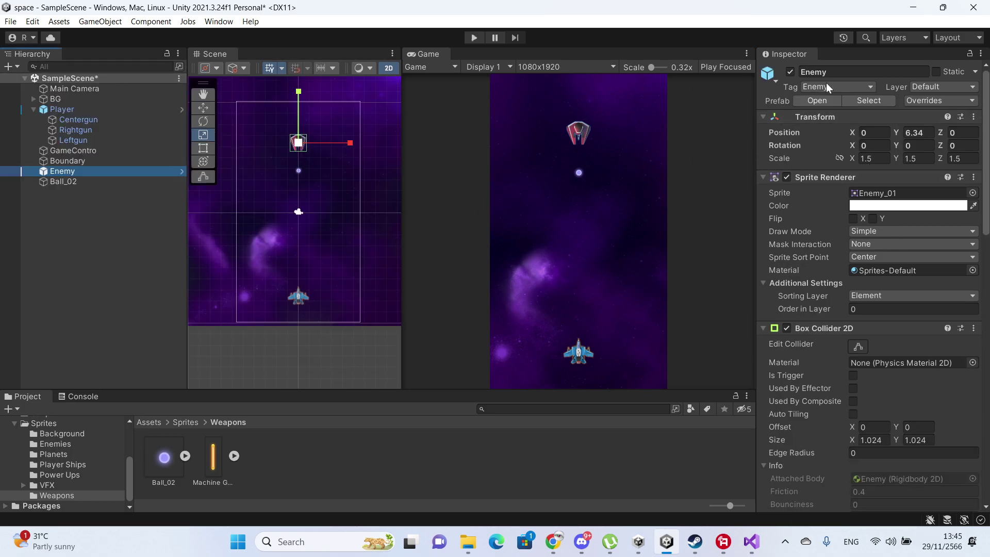
left_click(866, 100)
left_click(97, 219)
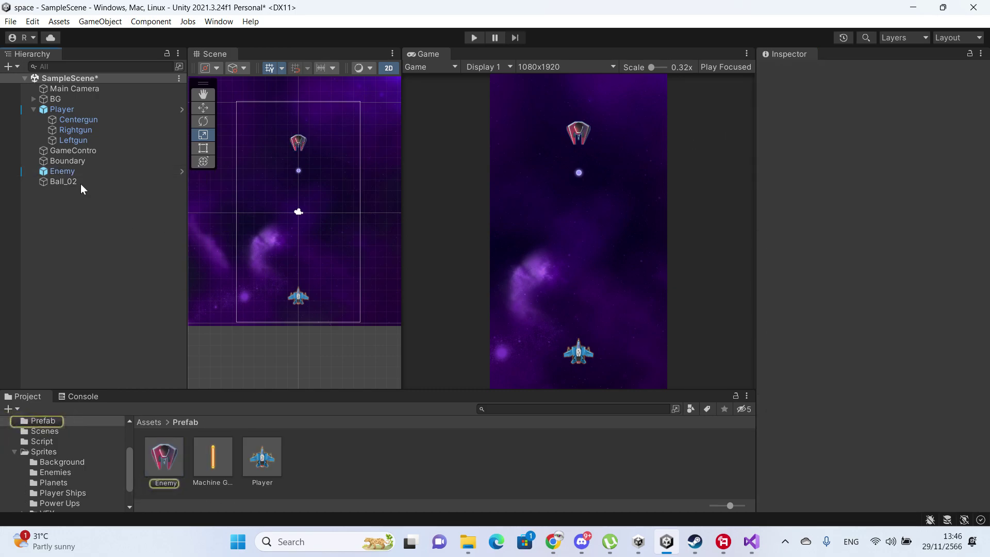
left_click(83, 182)
left_click(896, 69)
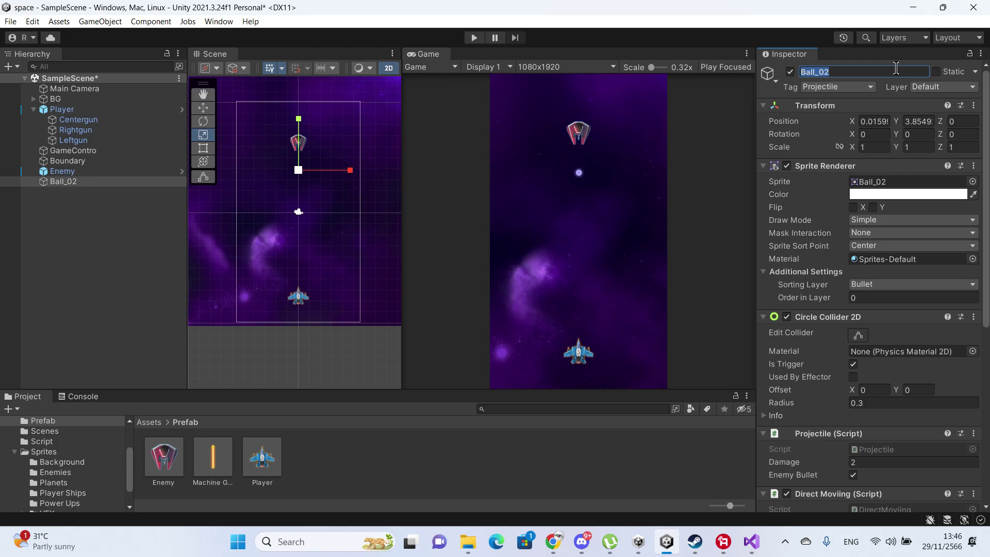
- Rename Ball_02 to 'Enemy bullet' and save it as a prefab in Assets/Prefab
type("Enemy bull")
type("et")
key("Return")
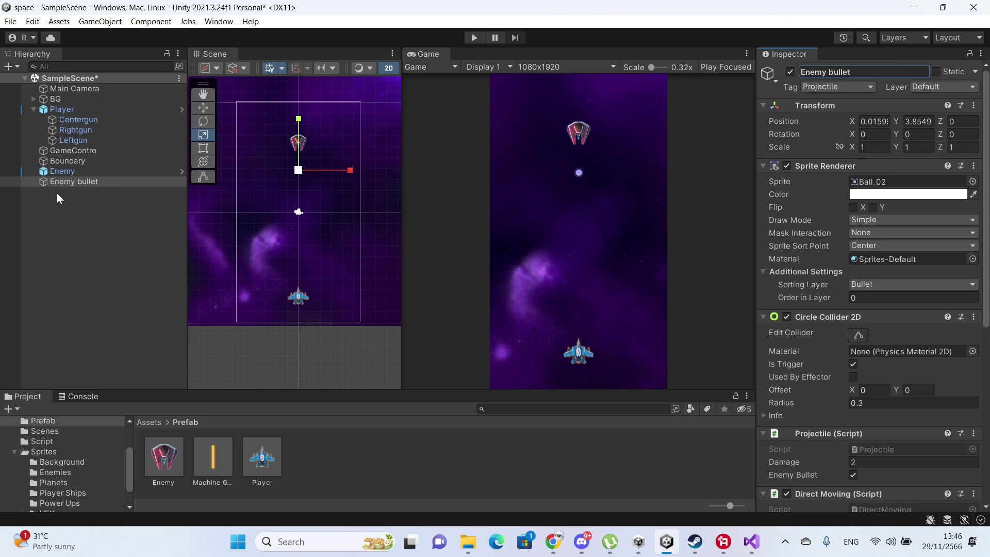
left_click_drag(57, 182, 332, 460)
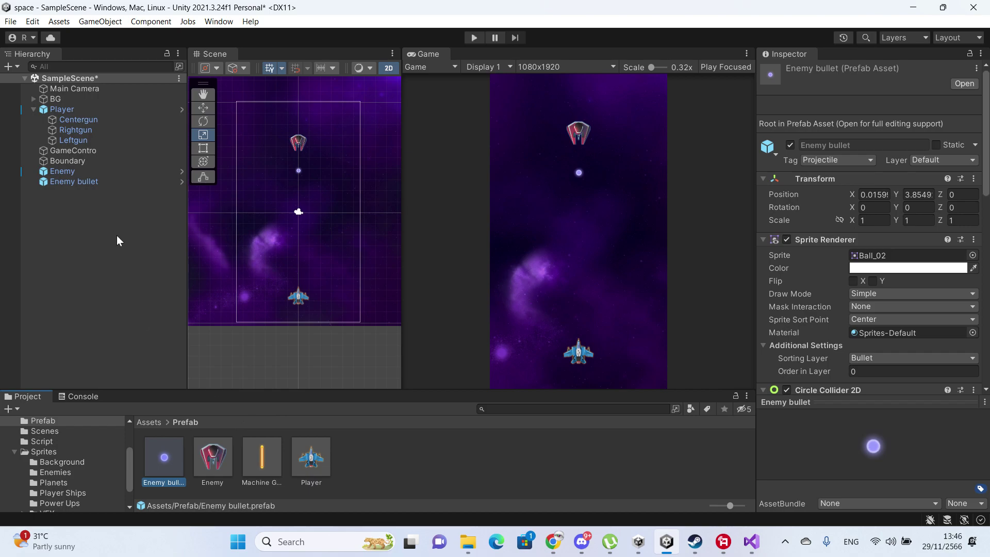
left_click(102, 183)
- Delete the scene's Enemy bullet and assign the prefab as Enemy's Projectile Object
key("Delete")
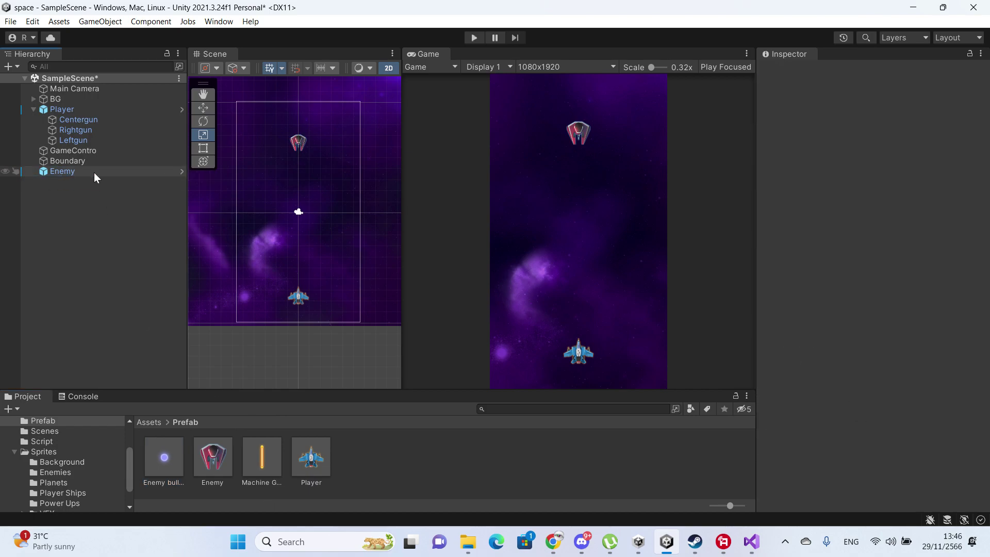
left_click(62, 171)
scroll(824, 292, "down", 3)
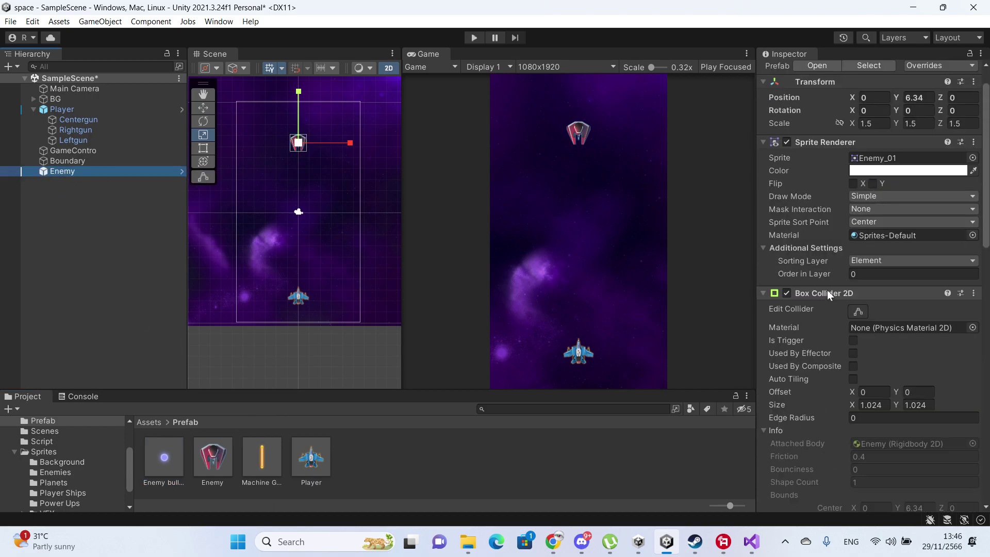
scroll(827, 290, "down", 5)
scroll(830, 285, "down", 5)
scroll(833, 283, "down", 3)
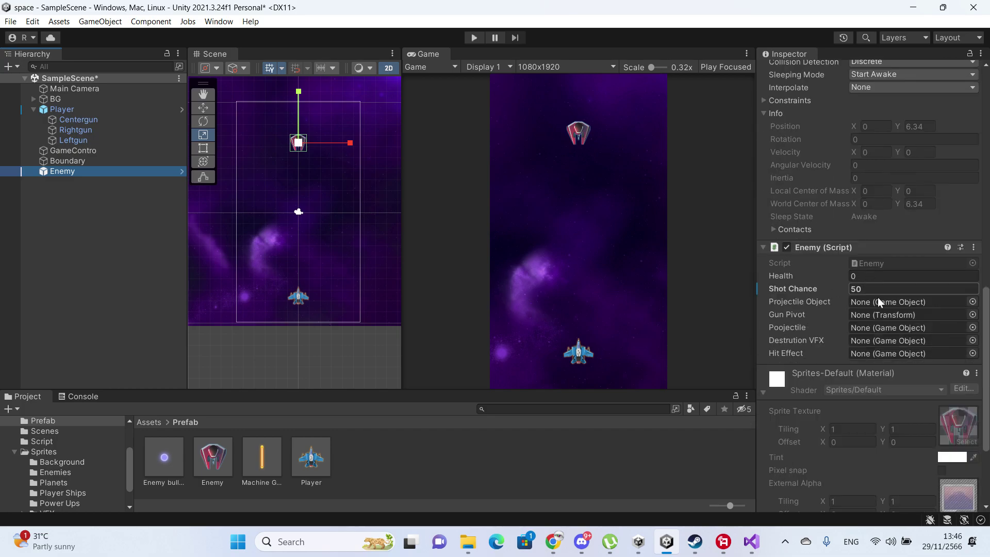
left_click_drag(165, 461, 861, 304)
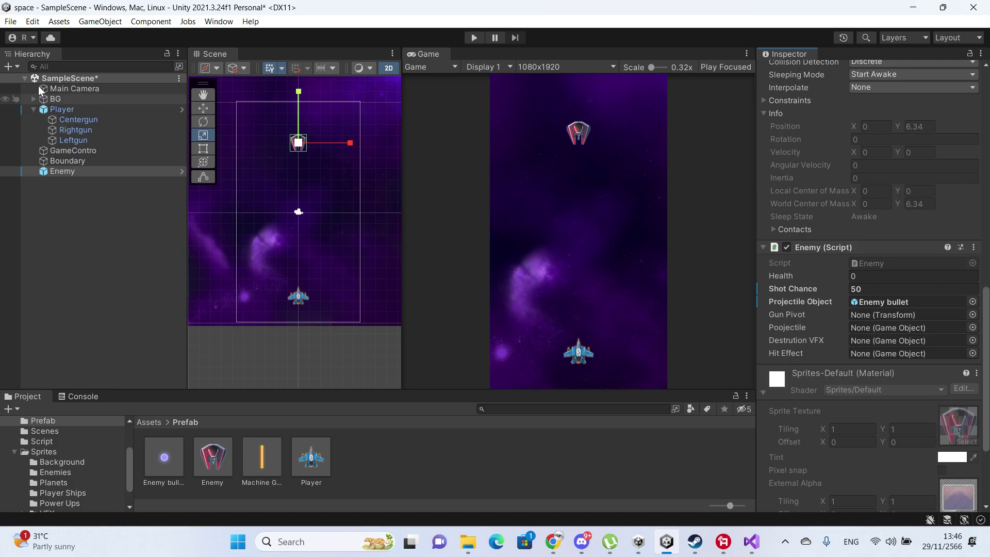
scroll(836, 132, "down", 3)
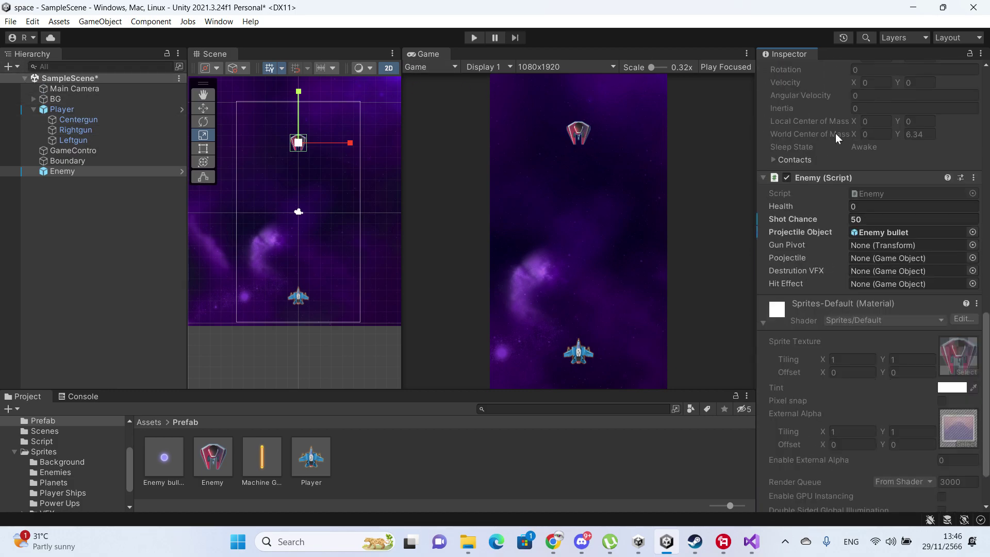
scroll(845, 246, "up", 5)
scroll(839, 190, "up", 5)
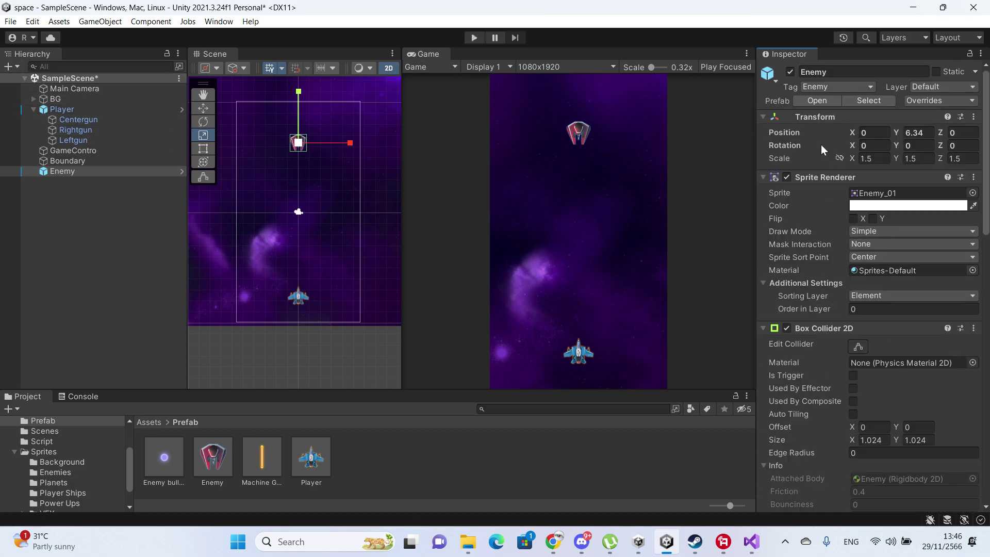
- Create an empty child in the Enemy prefab, reset its Transform, and move it to Y -0.28
left_click(818, 98)
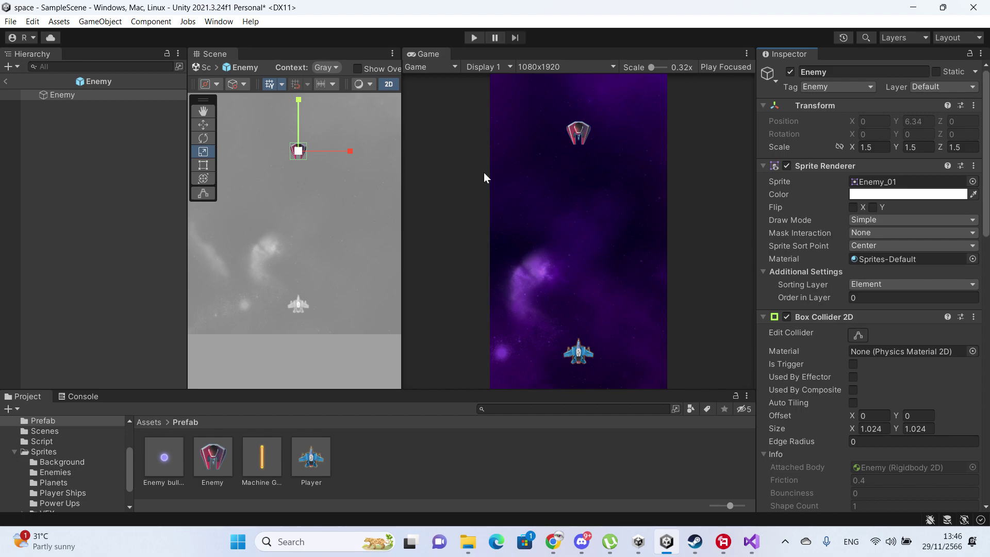
left_click(8, 66)
left_click(45, 81)
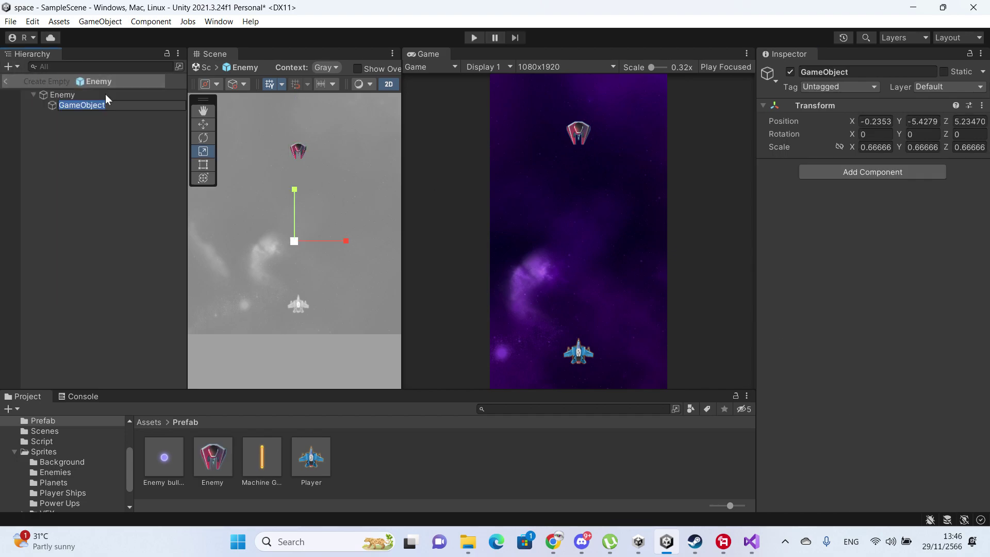
left_click(981, 105)
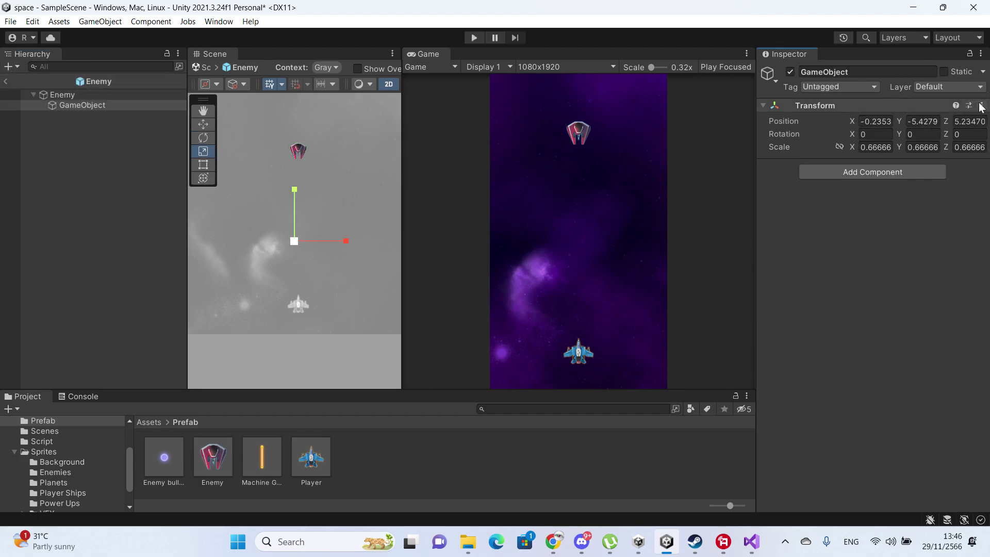
left_click(967, 123)
key("w")
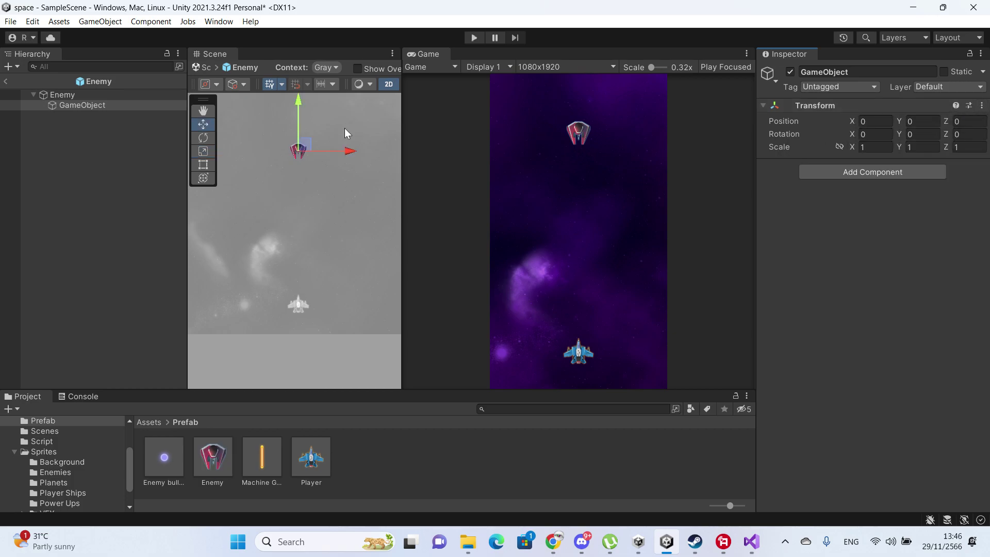
scroll(311, 124, "up", 3)
left_click_drag(287, 132, 289, 143)
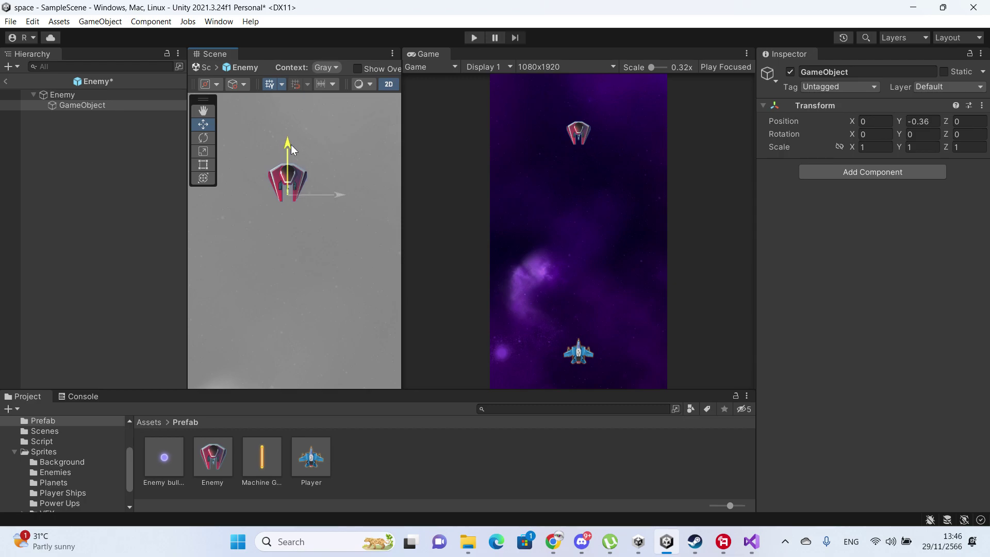
left_click_drag(290, 144, 290, 142)
- Name the new child object GunPivot
left_click(832, 73)
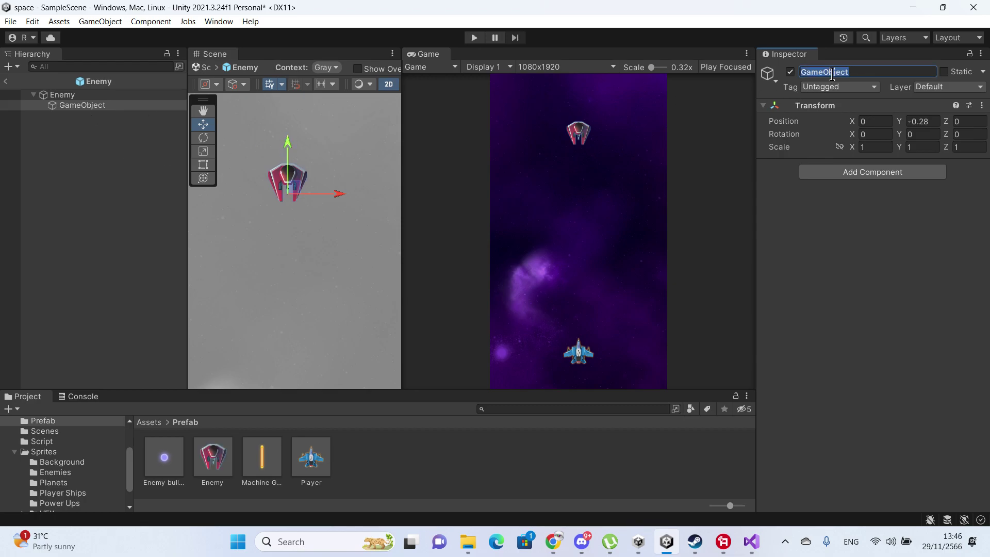
type("Gunpivot")
key("Return")
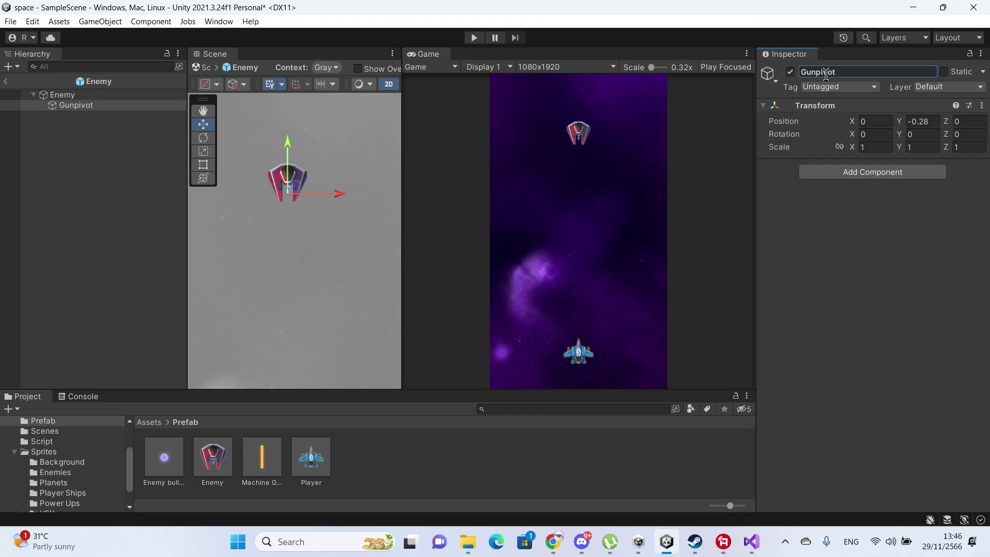
key("BackSpace")
type("P")
key("Return")
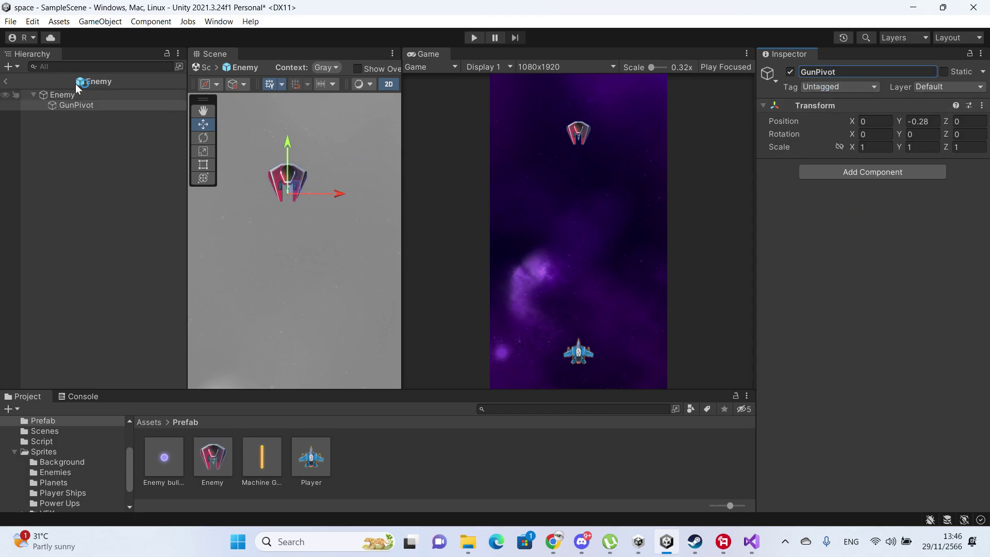
- Assign GunPivot and Enemy bullet to the Enemy script, set Shot Chance 50, and open Enemy.cs
left_click(56, 96)
scroll(797, 229, "down", 10)
scroll(846, 214, "down", 10)
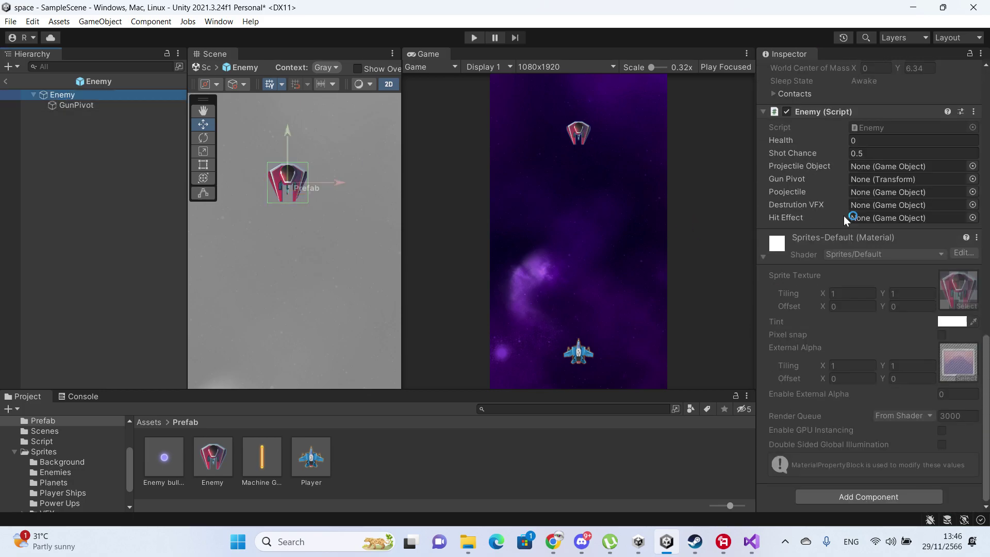
left_click_drag(78, 106, 897, 179)
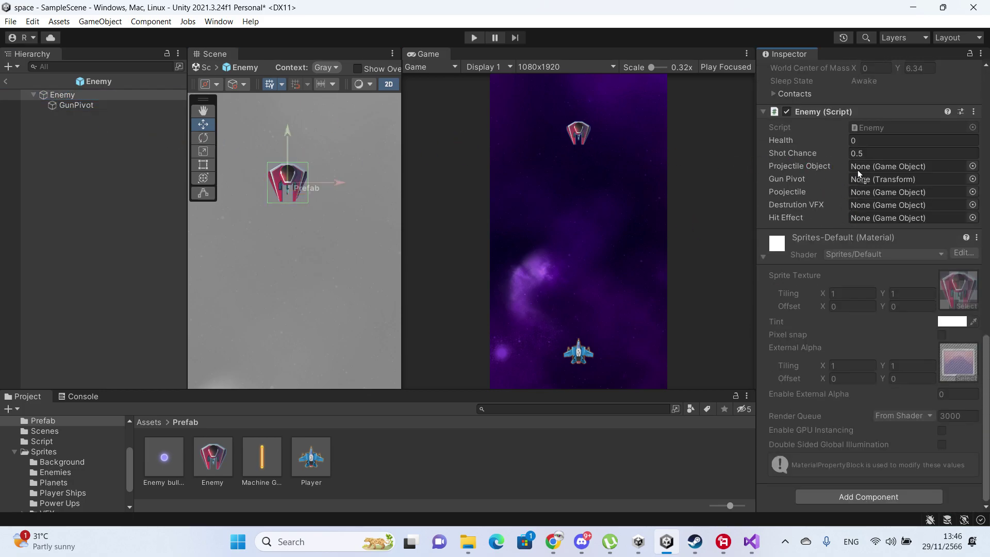
left_click_drag(164, 457, 866, 166)
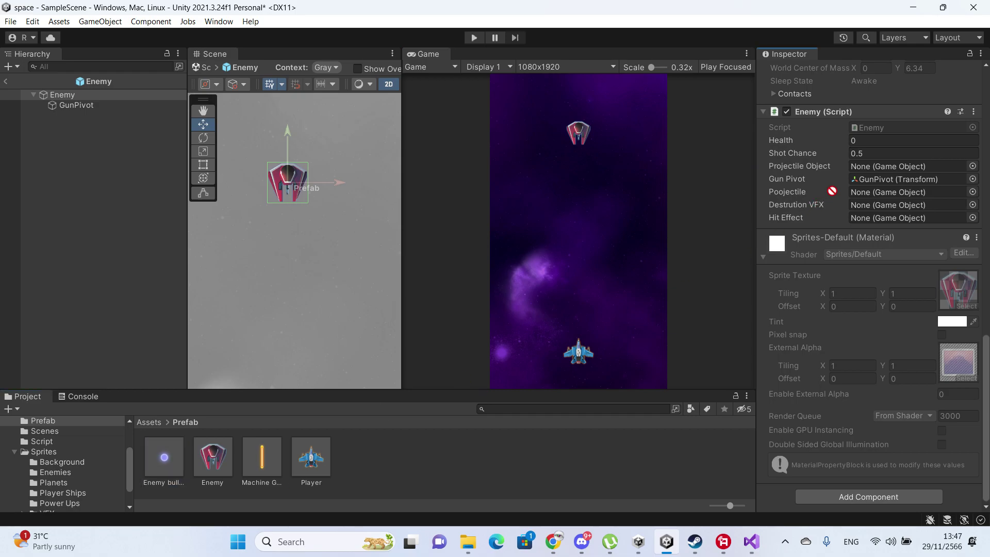
left_click(860, 151)
type("50")
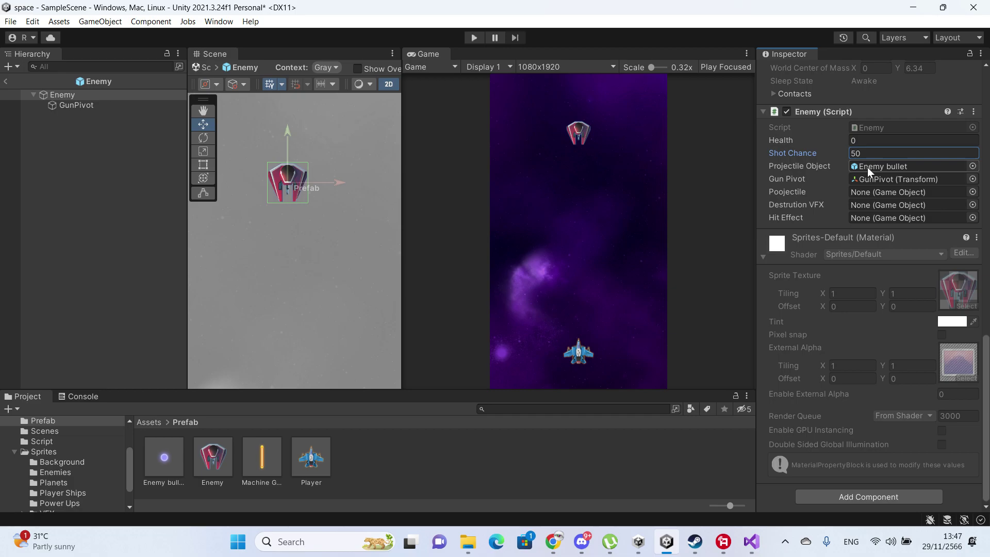
left_click(751, 541)
scroll(602, 264, "up", 5)
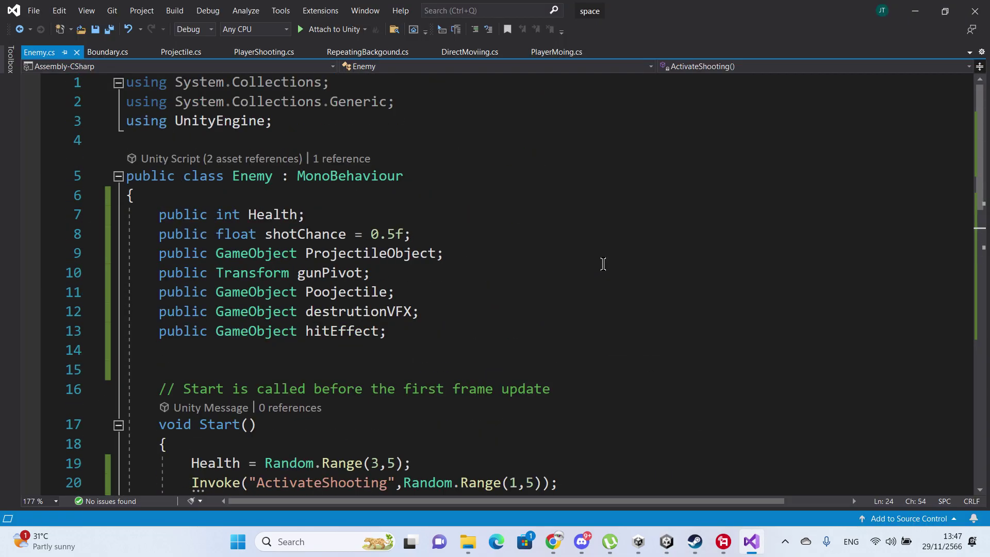
- Delete the ProjectileObject field declaration from Enemy.cs
left_click(337, 293)
triple_click(382, 252)
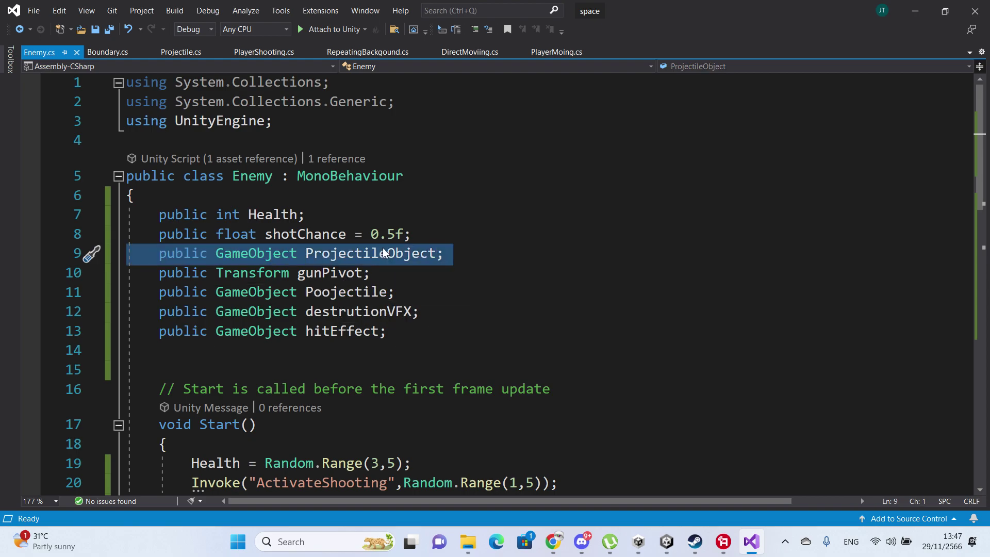
key("Delete")
scroll(409, 280, "down", 5)
scroll(410, 280, "up", 3)
scroll(410, 280, "up", 3)
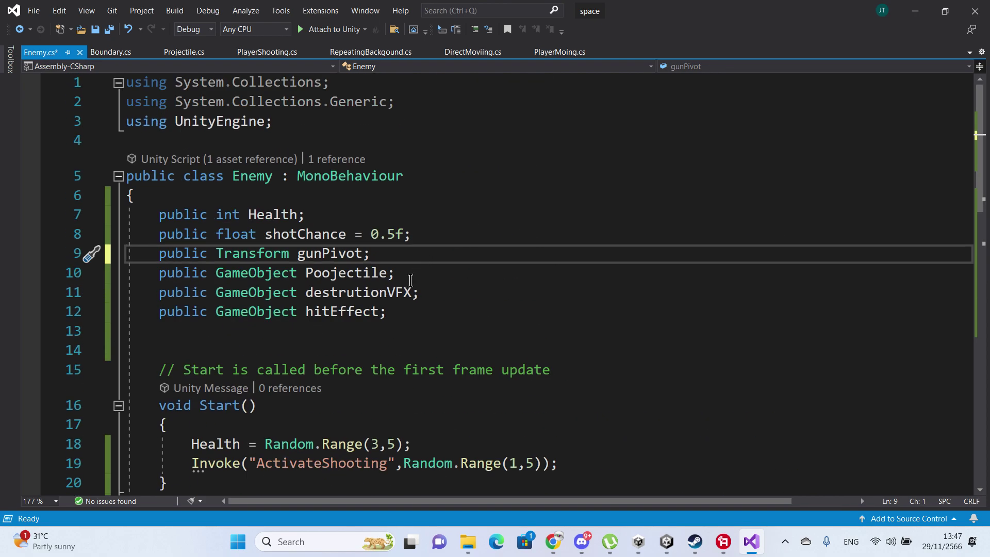
- Replace ProjectileObject with Poojectile in the Instantiate call, save, and return to Unity
double_click(380, 272)
key("ctrl+c")
scroll(443, 269, "down", 5)
left_click(398, 268)
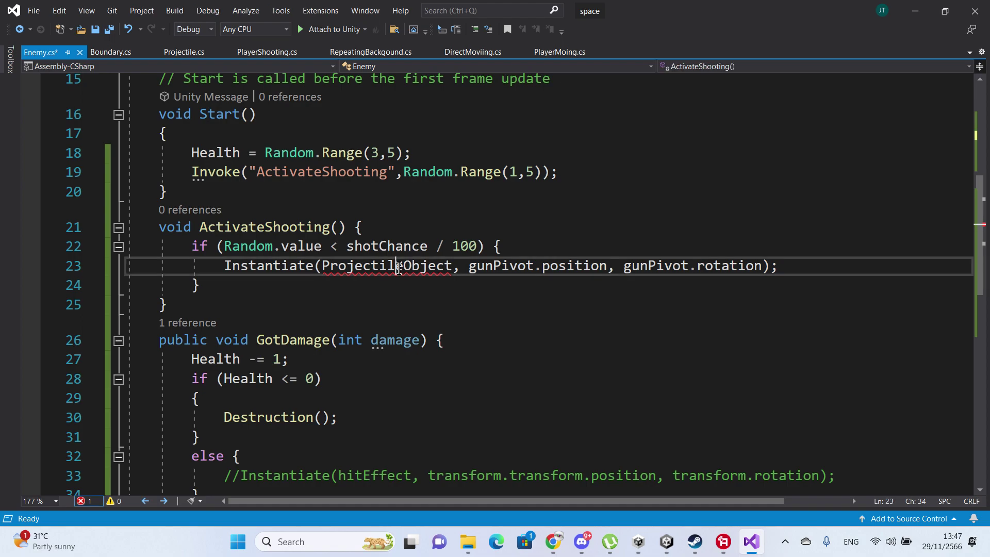
double_click(398, 267)
key("ctrl+v")
key("ctrl+s")
key("alt+Tab")
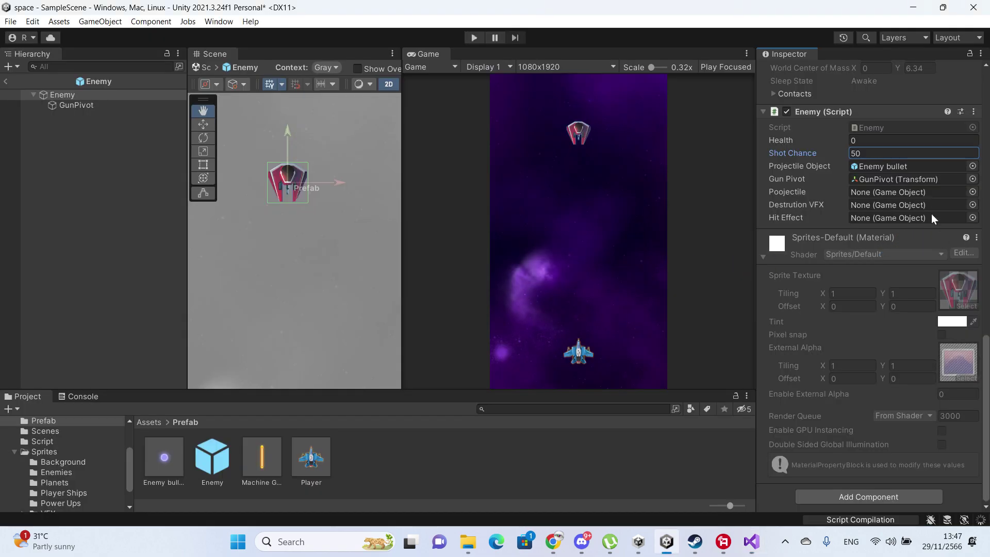
- Drop the Enemy bullet prefab into the Enemy (Script) component's Poojectile slot
scroll(891, 215, "down", 5)
scroll(897, 217, "down", 5)
scroll(897, 218, "down", 5)
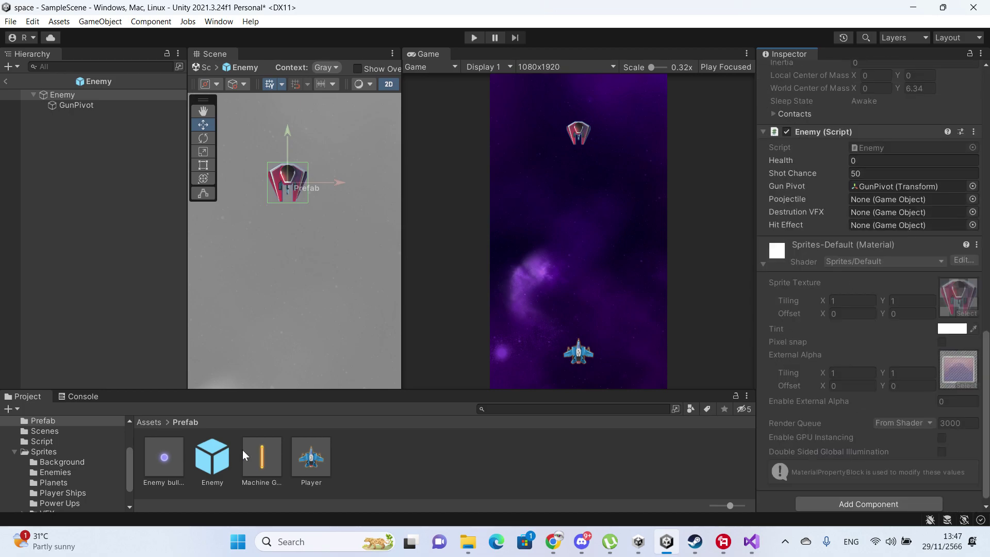
left_click_drag(164, 457, 864, 200)
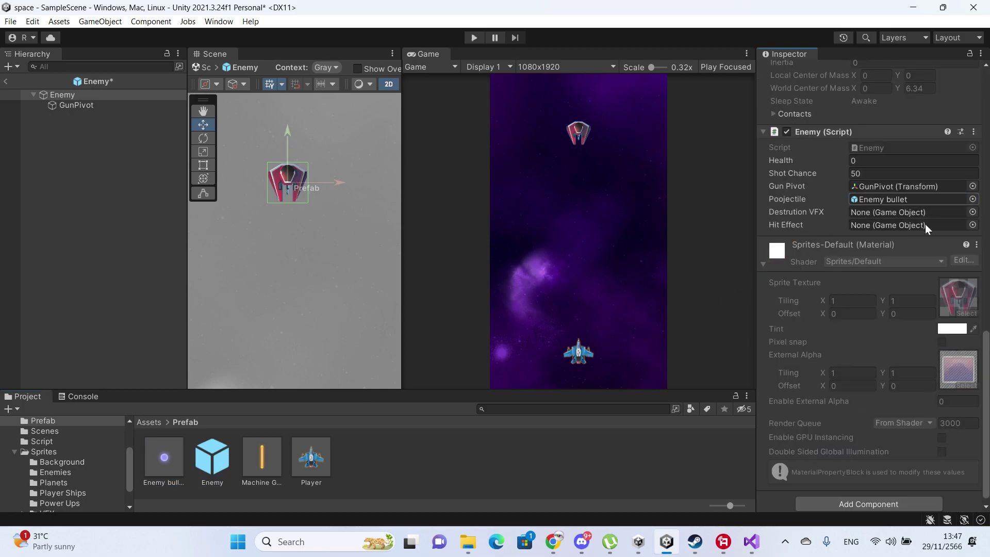
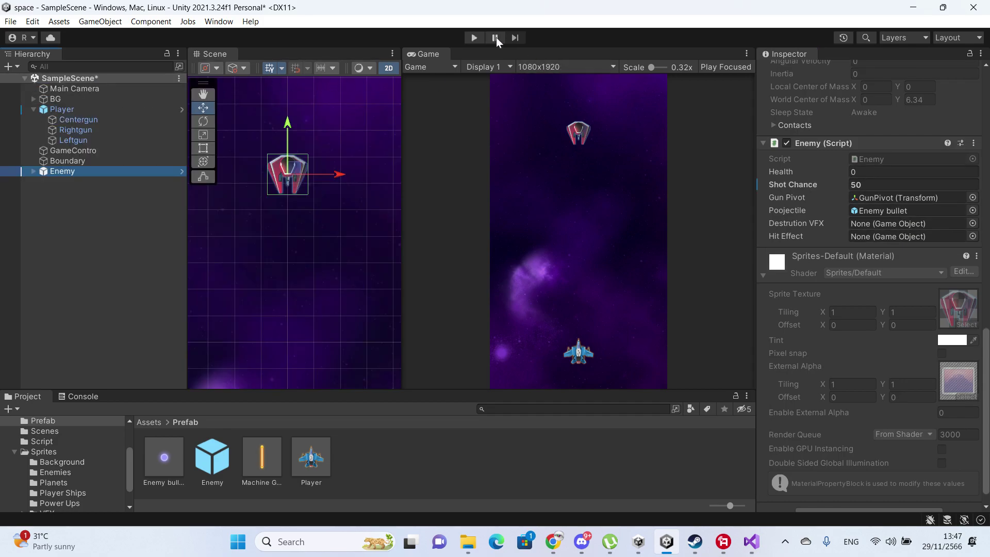
- Play-test the scene and check the messages in the Console
left_click(474, 37)
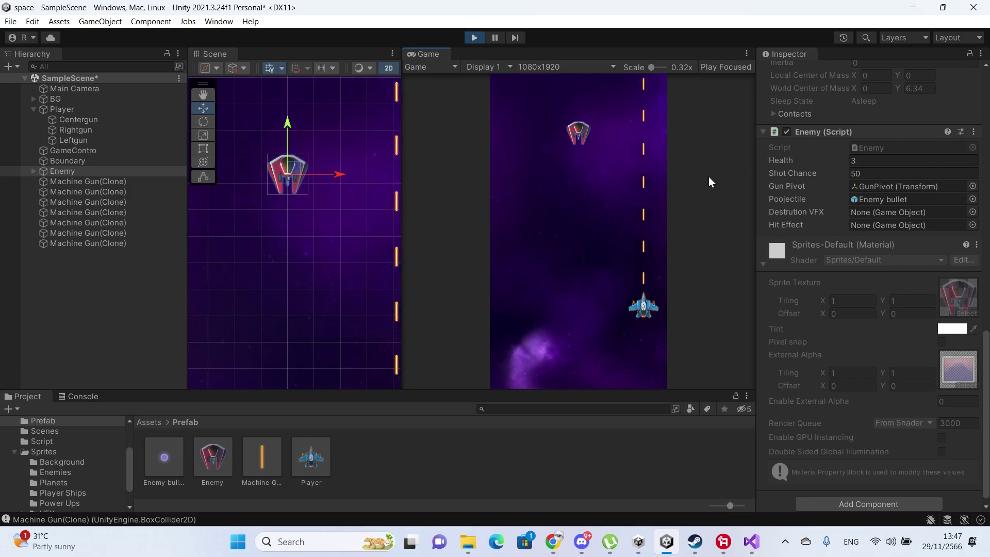
left_click(97, 397)
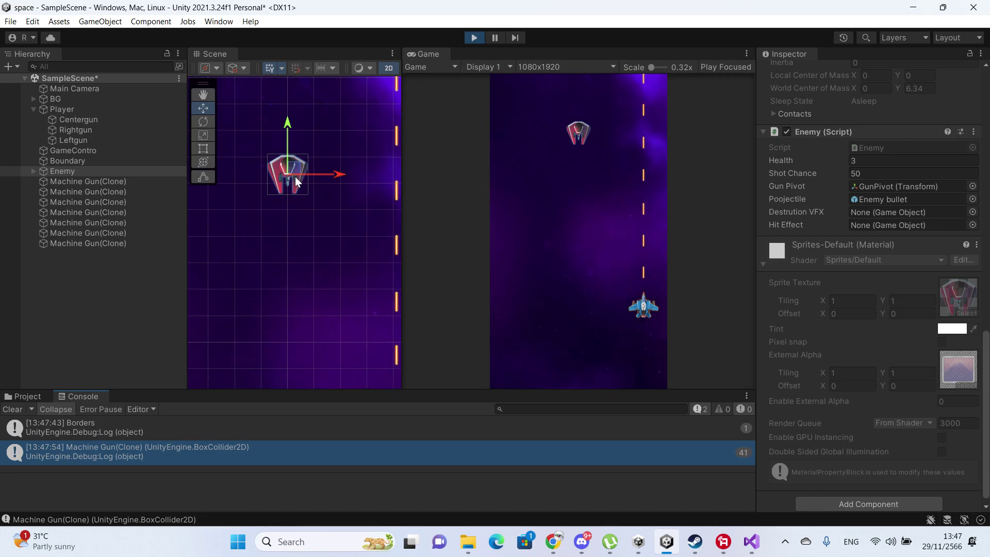
scroll(845, 186, "up", 3)
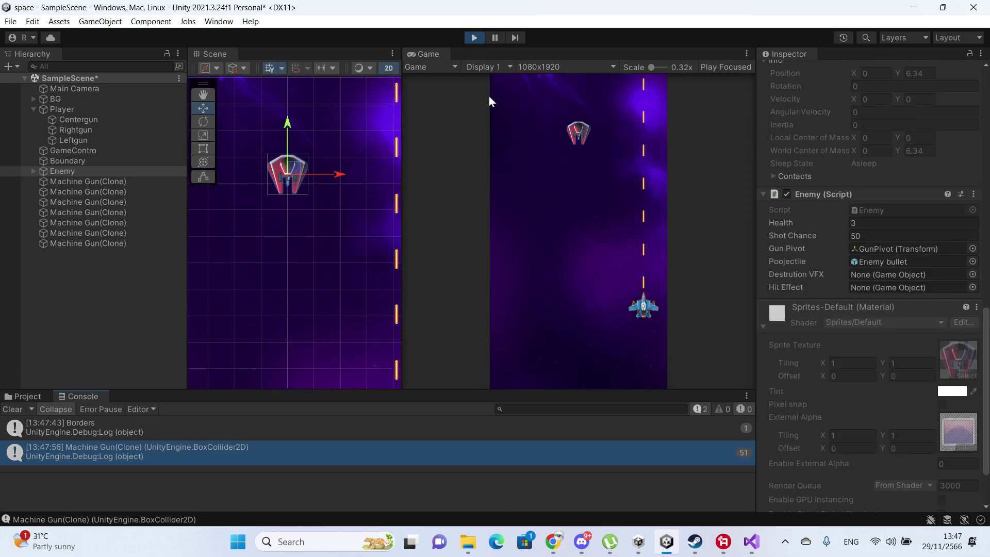
- Stop play mode and open Enemy.cs from the Enemy (Script) field in the Inspector
left_click(474, 38)
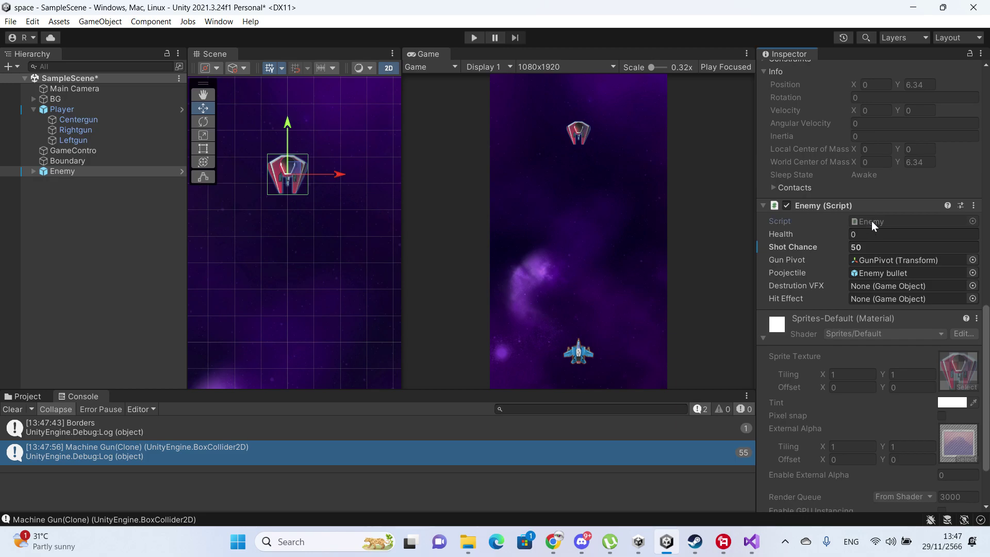
double_click(872, 221)
scroll(627, 219, "up", 1)
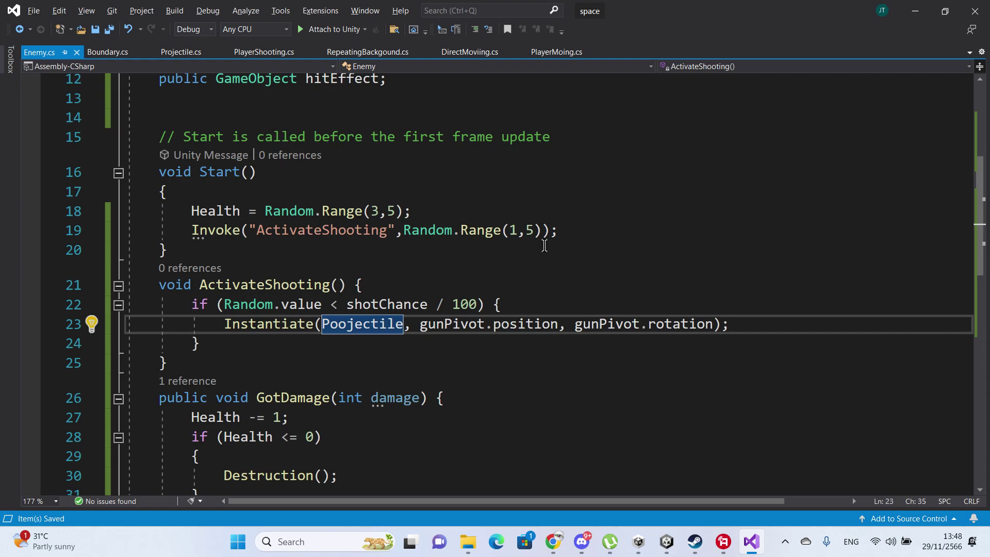
- Add Debug.Log("shoot"); as the first line of ActivateShooting
left_click(414, 288)
key("Return")
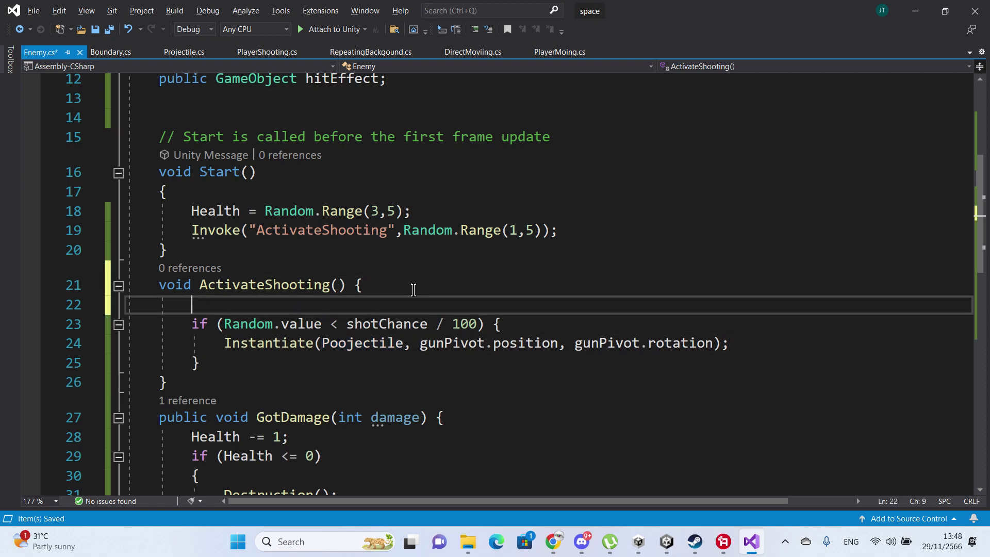
type("De")
key("Tab")
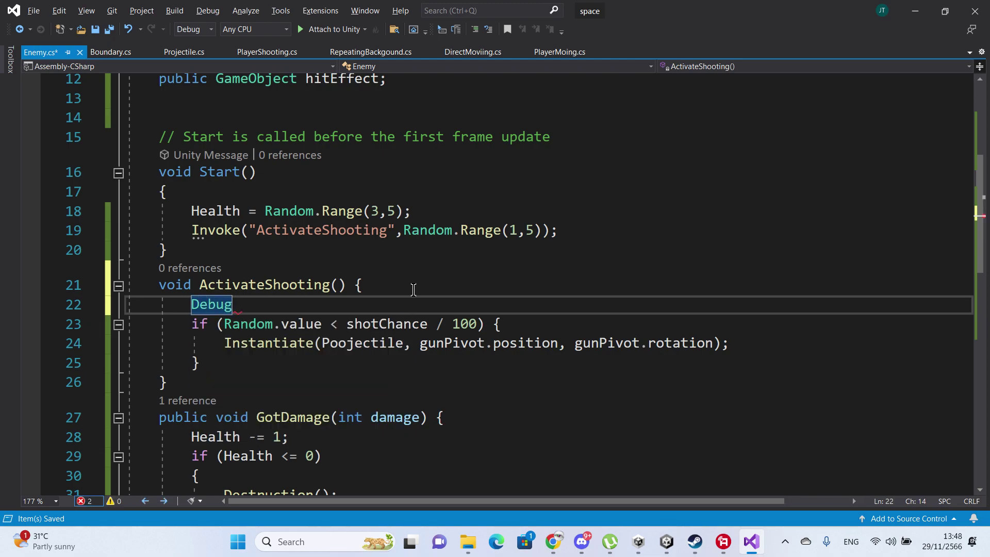
type(".Lo")
key("Tab")
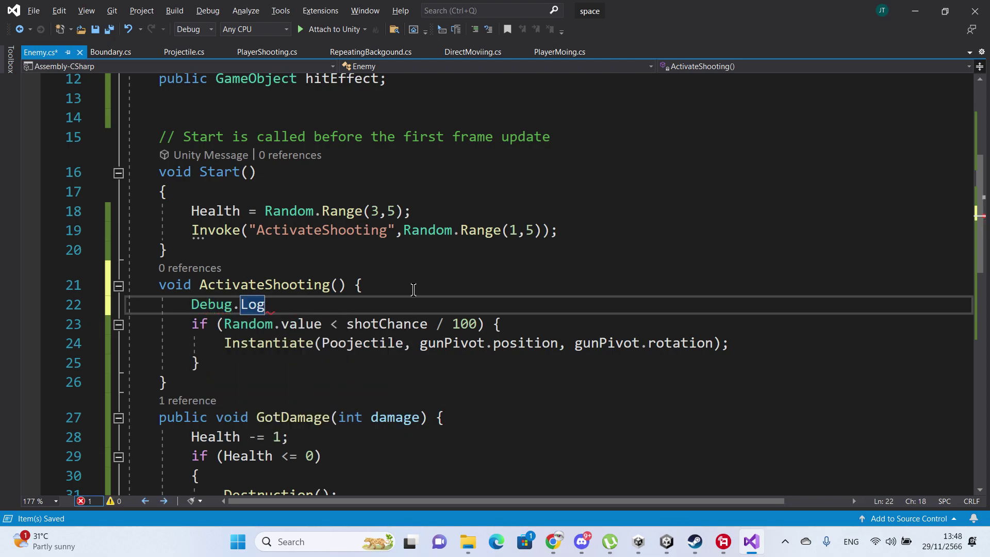
type("();")
key("Left")
key("Left")
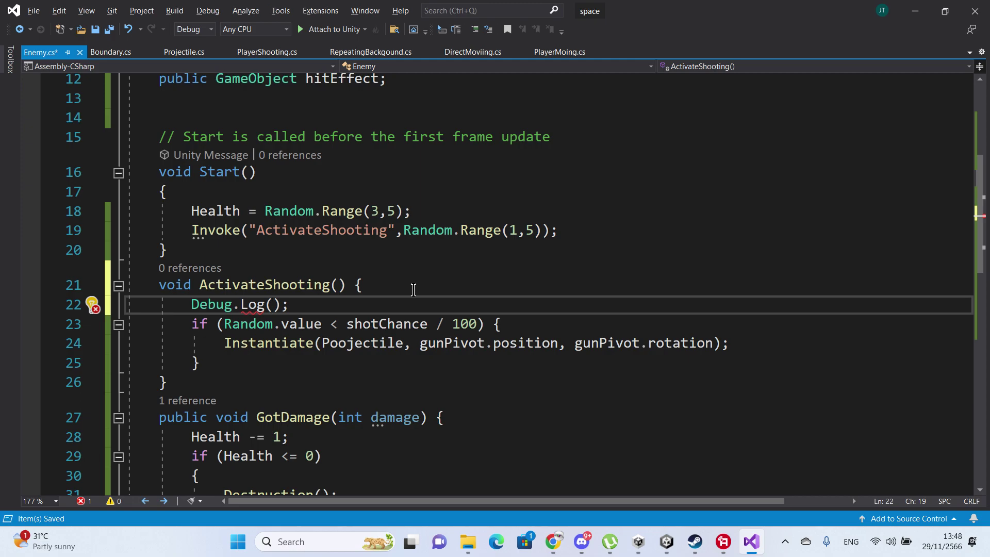
type("\"s")
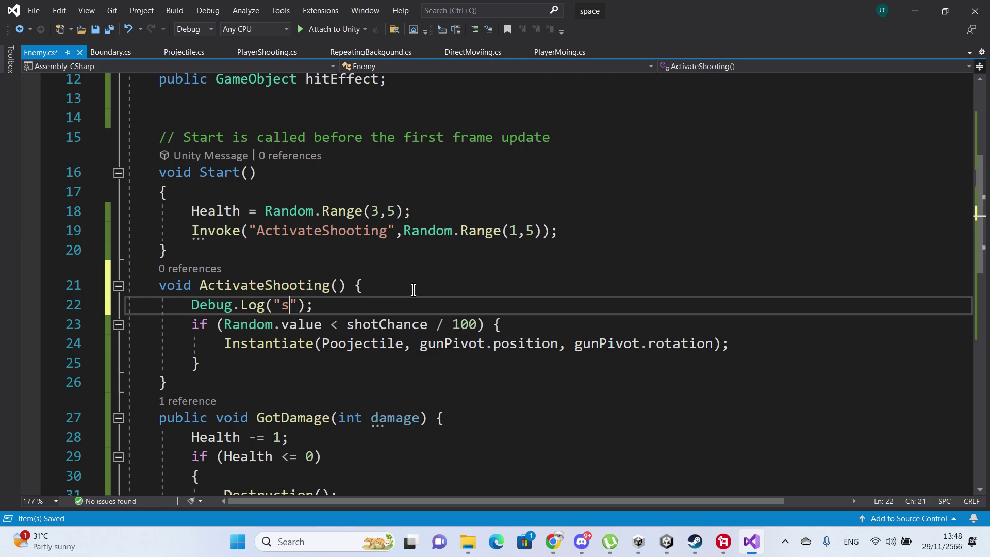
type("hoor")
key("BackSpace")
type("t")
- Save Enemy.cs and return to the Unity editor
key("ctrl+s")
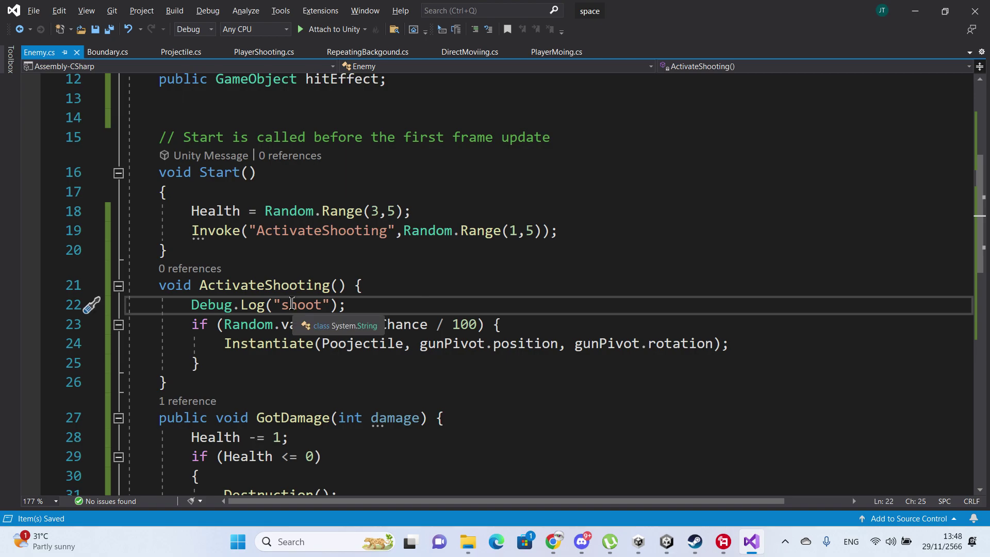
key("alt")
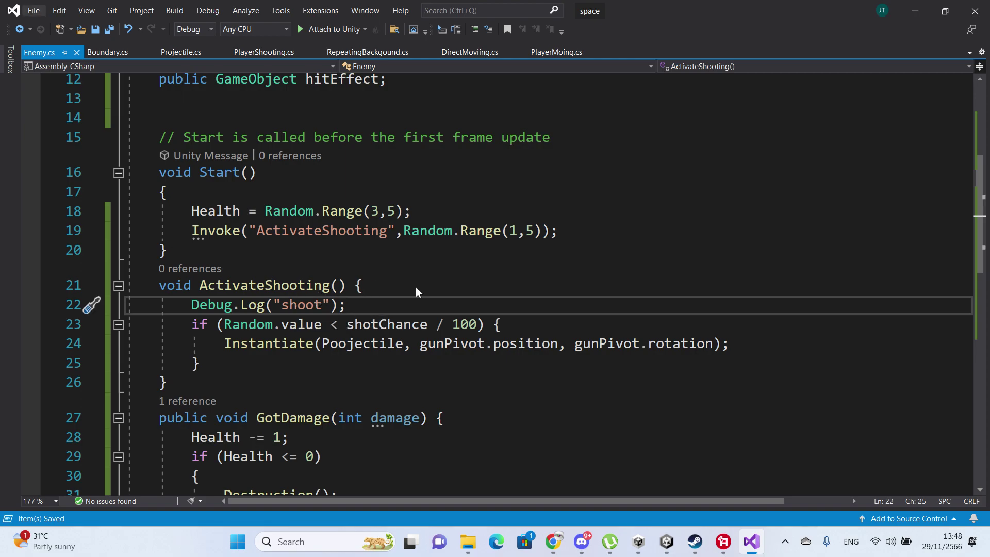
key("alt+Tab")
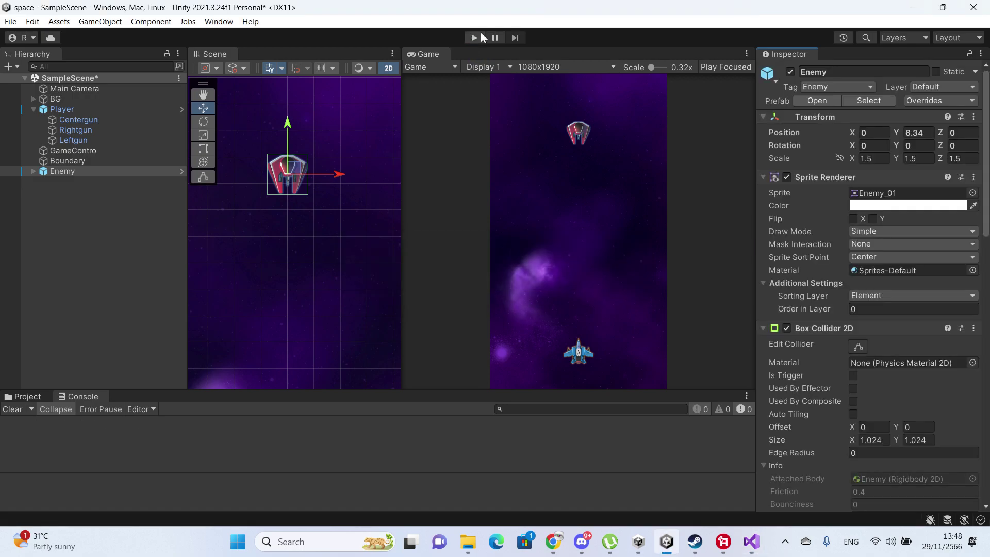
- Play-test, steer the ship right, and inspect Enemy; then stop and reopen Enemy.cs in Visual Studio
left_click(474, 37)
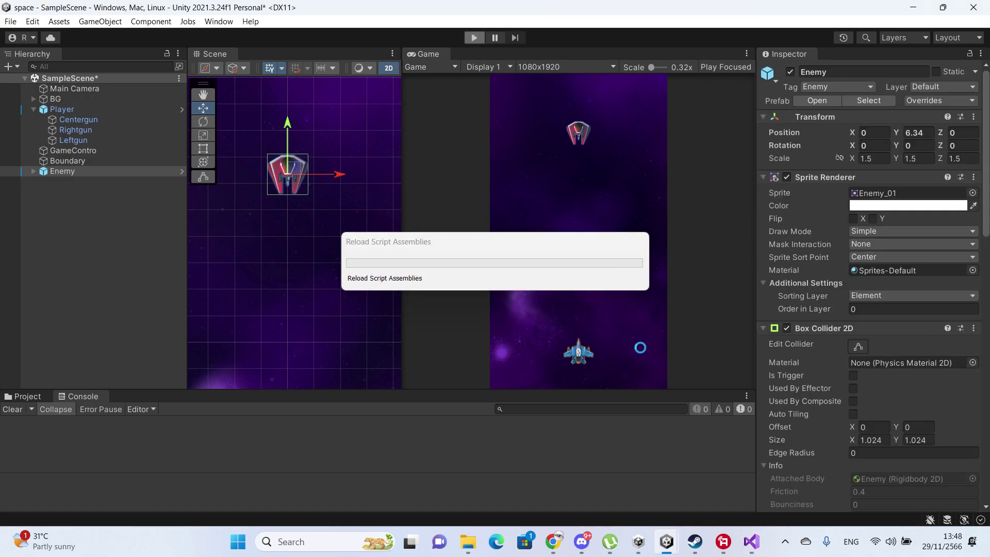
left_click(648, 354)
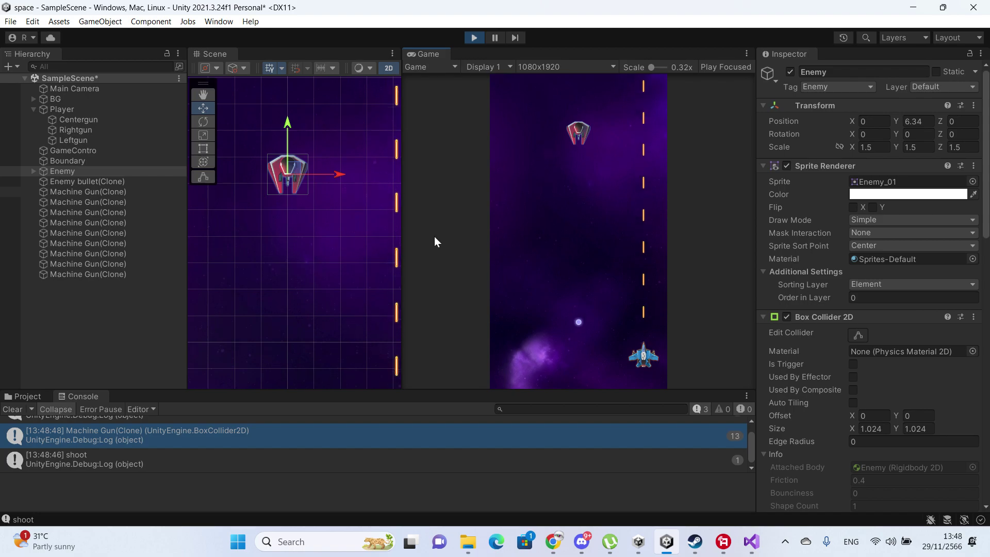
left_click(123, 171)
scroll(946, 240, "down", 10)
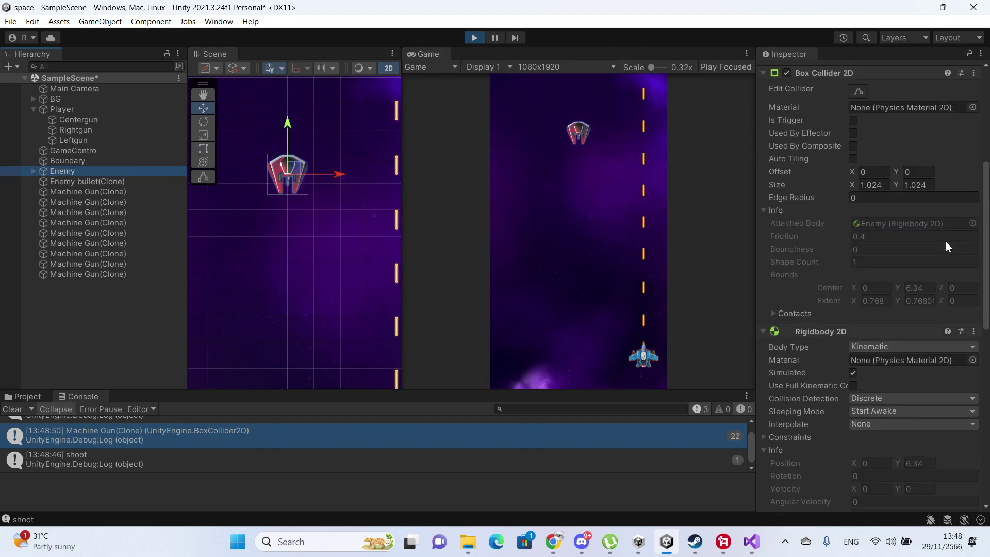
scroll(946, 242, "down", 5)
scroll(945, 241, "down", 6)
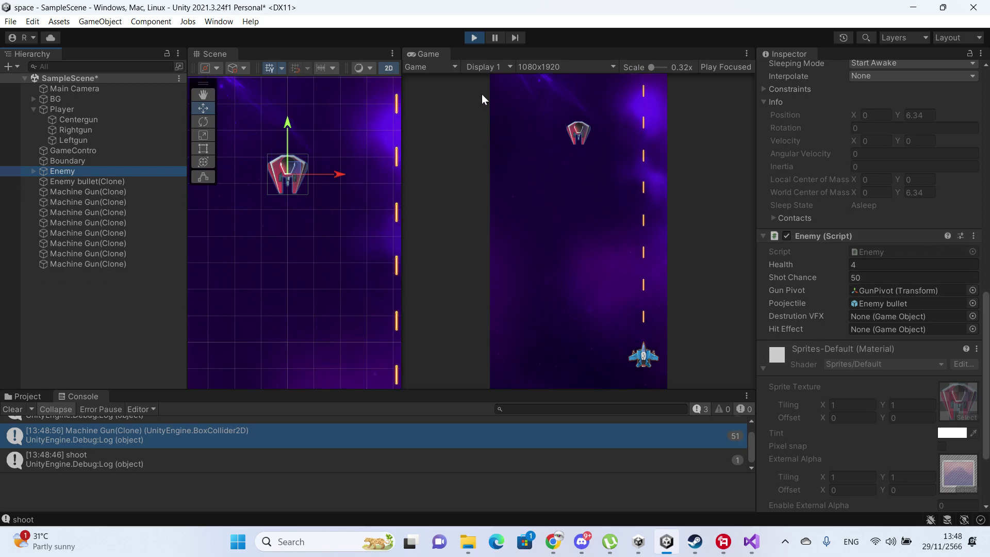
left_click(475, 37)
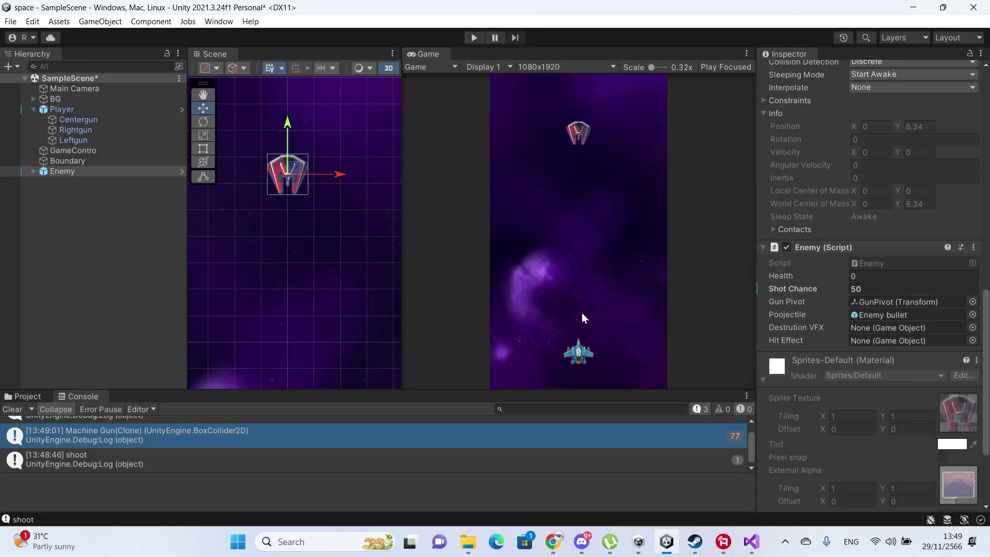
left_click(747, 538)
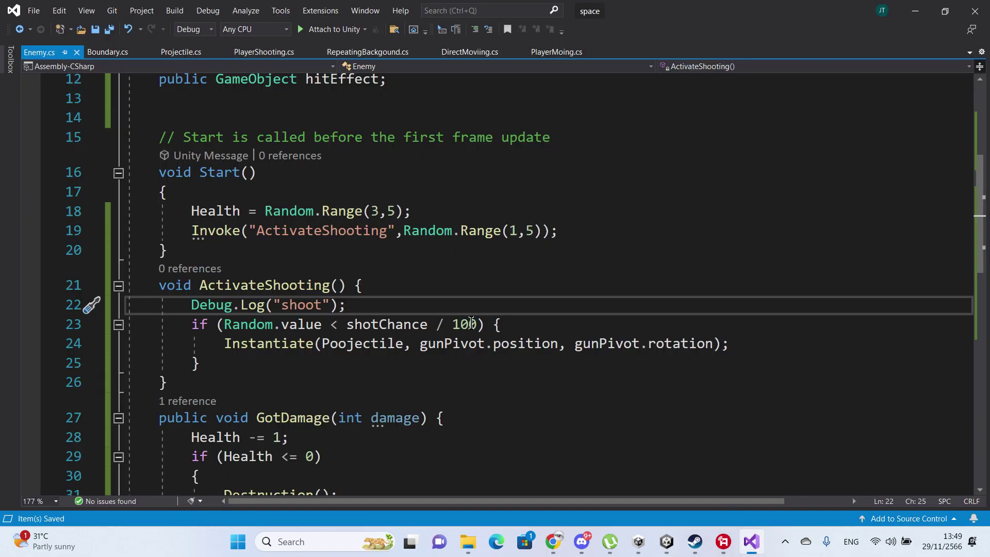
- Change the Invoke call on line 19 to InvokeRepeating
double_click(215, 232)
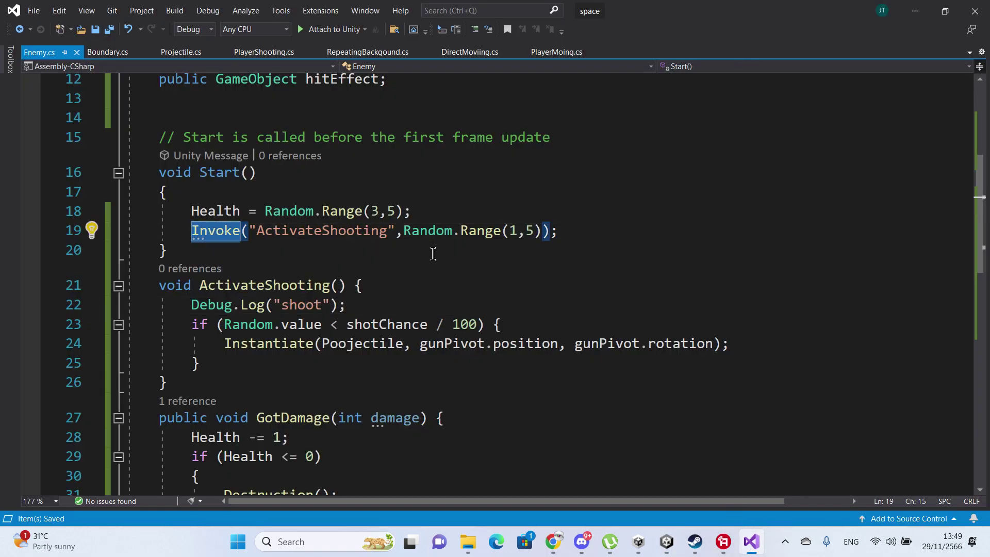
type("In")
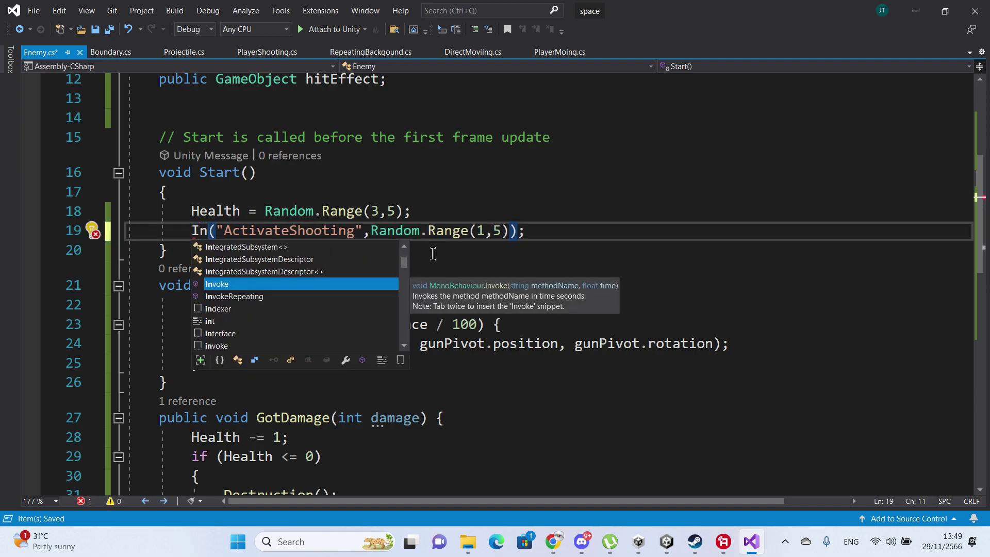
key("Tab")
key("ctrl+shift+Left")
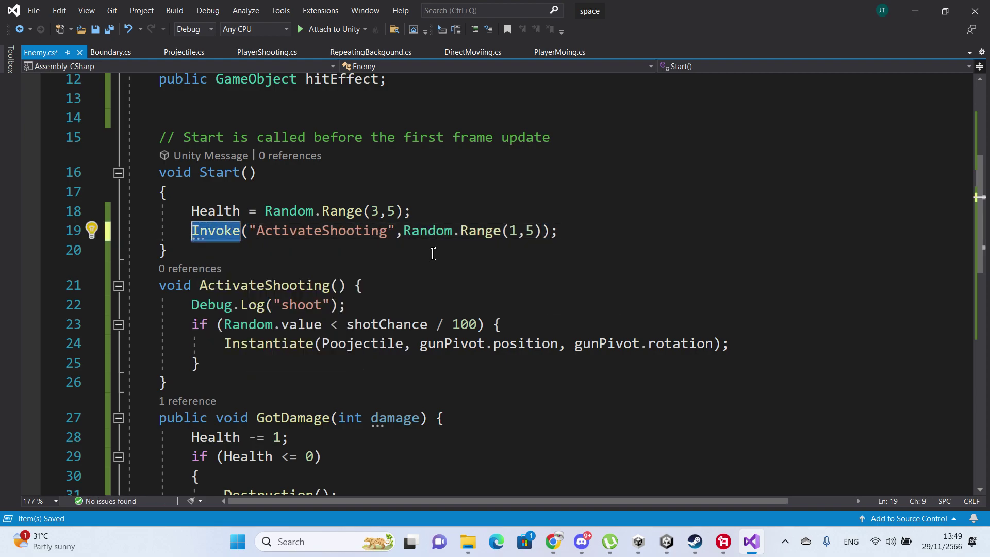
type("Inv")
key("Down")
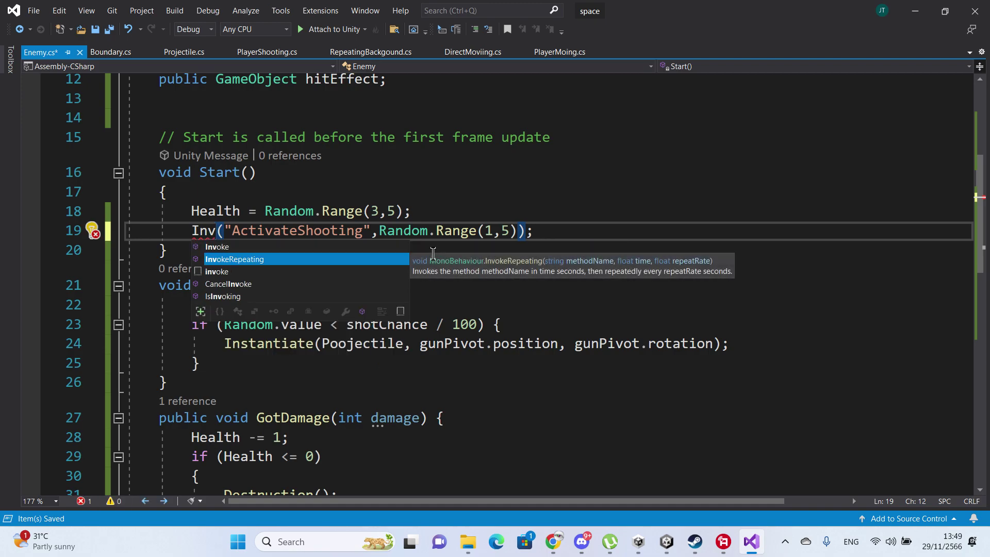
key("Tab")
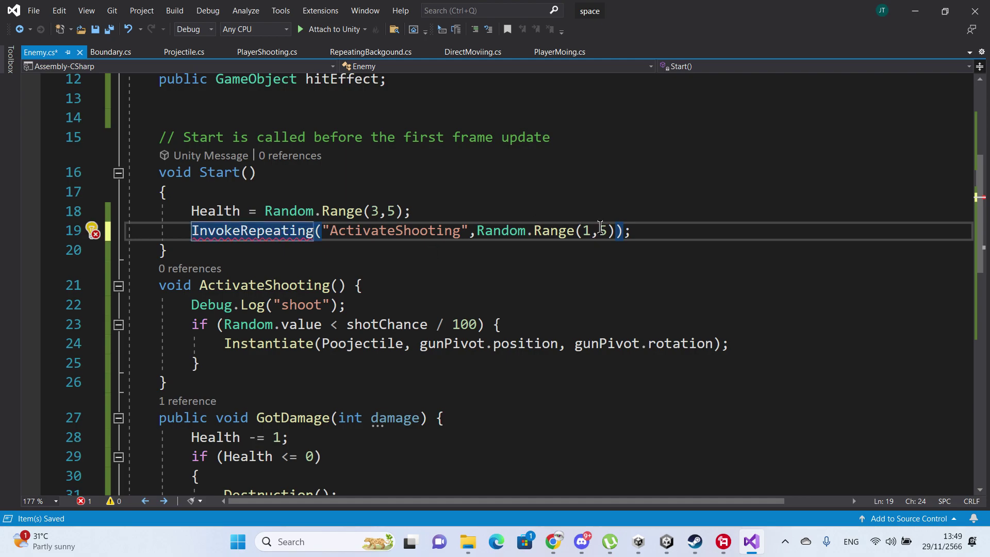
- Add a second Random.Range(1, 5) argument as the repeat rate and save
left_click(613, 230)
type(",")
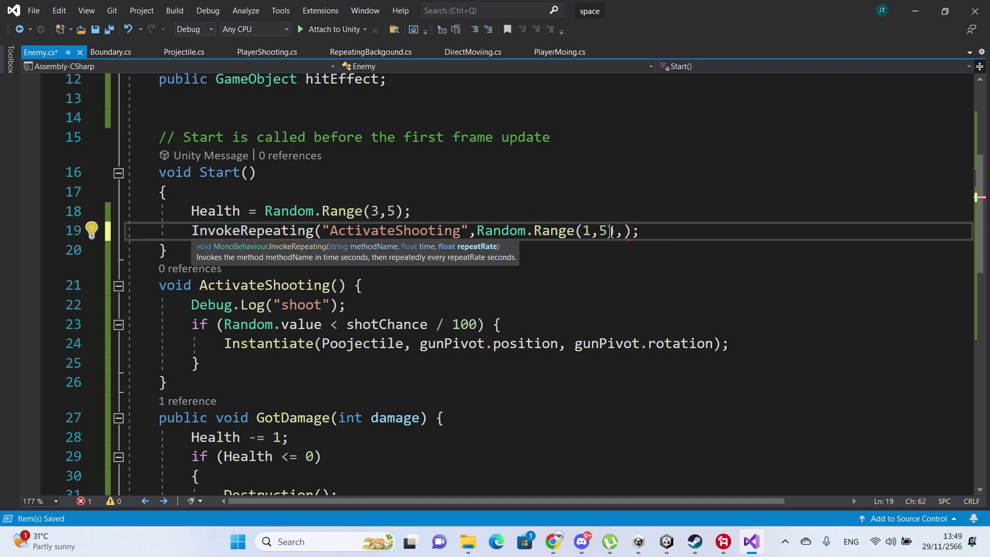
left_click(609, 231)
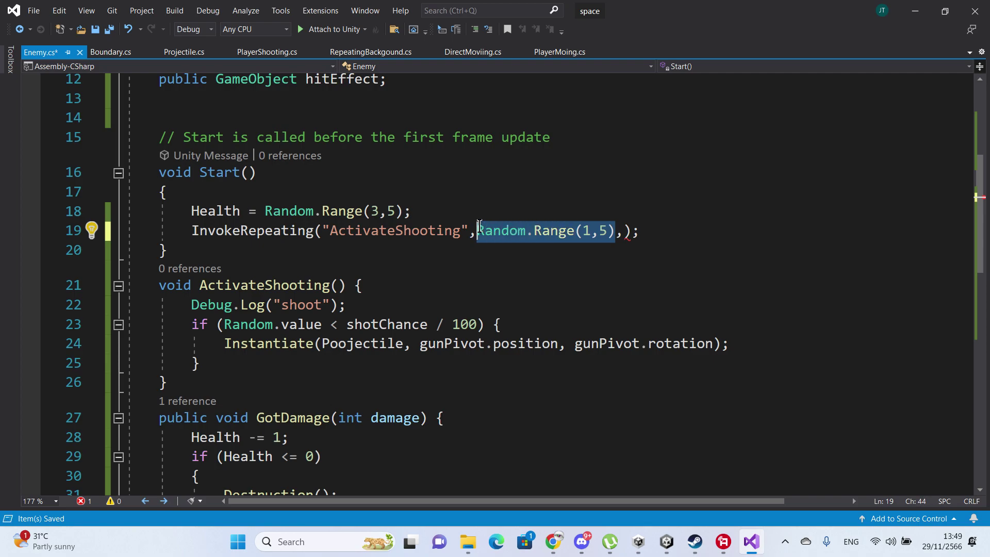
left_click(620, 231)
type("Random.Range(1, 5)")
key("ctrl+s")
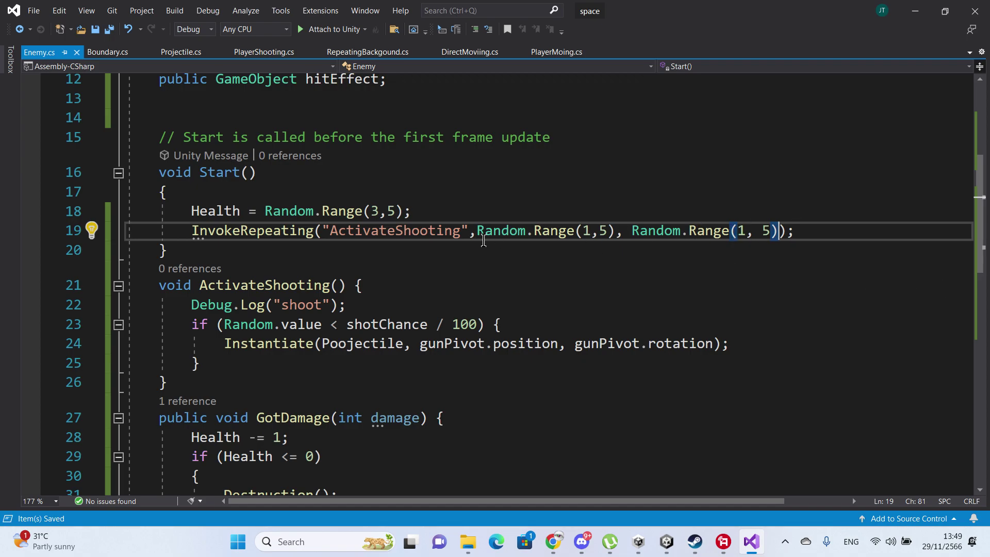
- Change both Random.Range upper limits from 5 to 3, save, and return to Unity
left_click(748, 227)
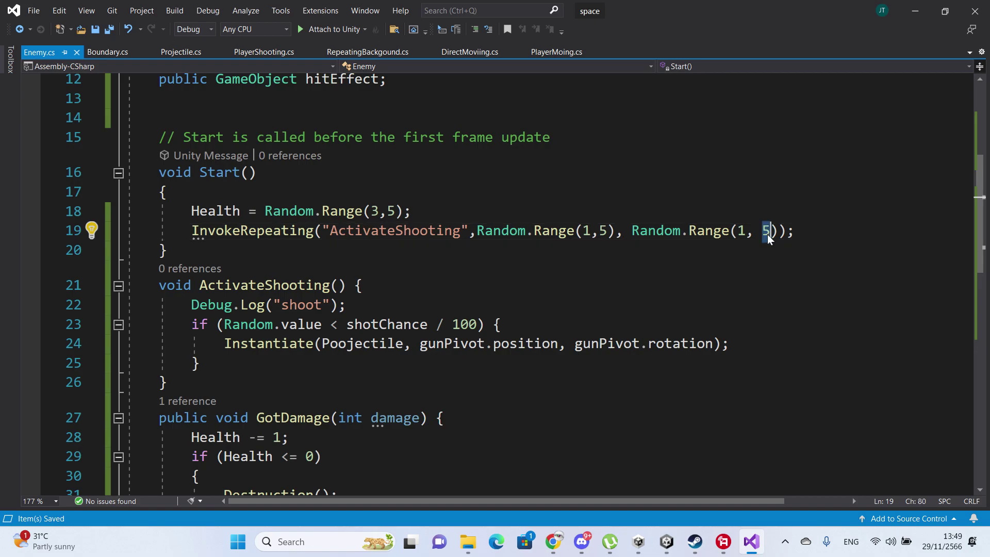
key("Delete")
type("3")
left_click(598, 228)
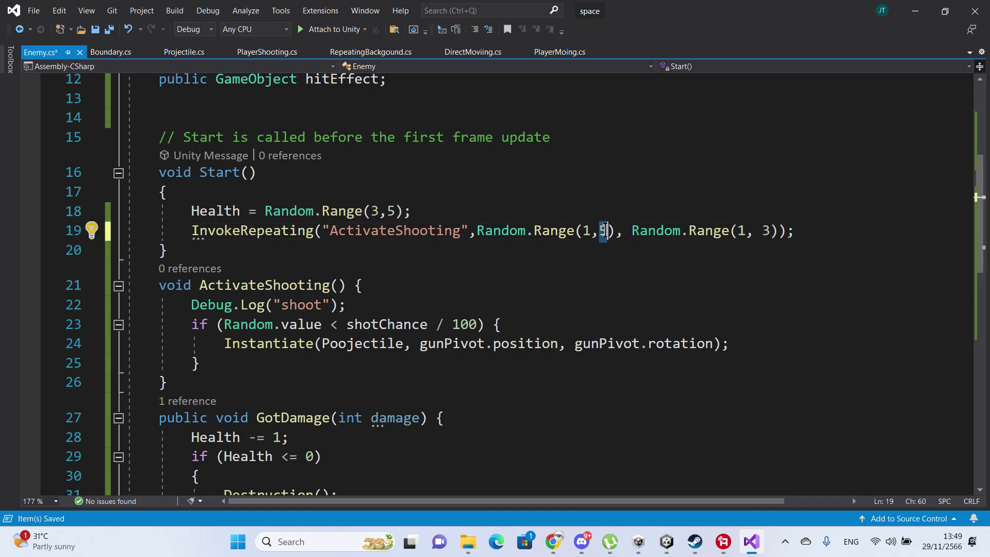
key("Delete")
type("3")
key("ctrl+s")
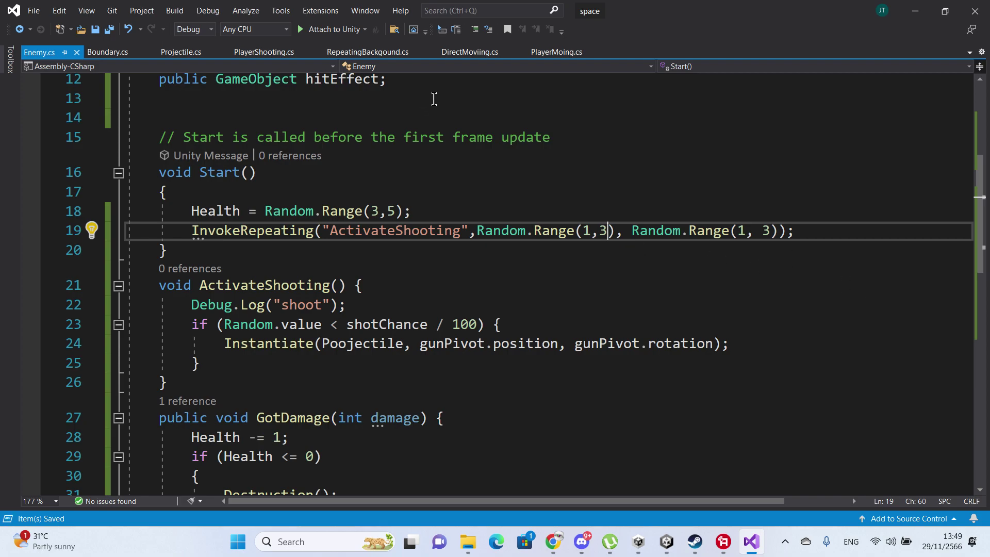
key("alt+Tab")
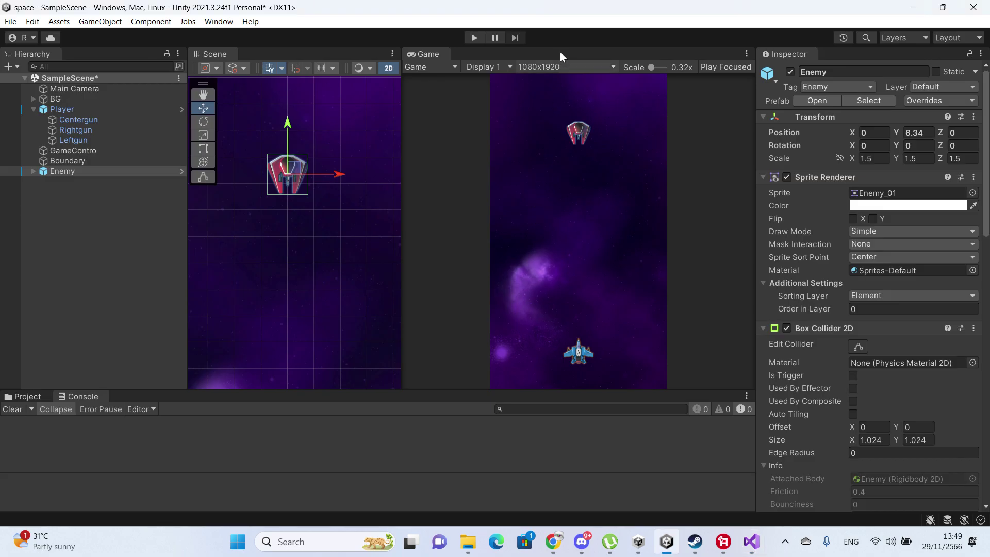
- Play-test while flying the ship up-right, see 13 repeated shoot logs, then stop and return to Enemy.cs
left_click(472, 38)
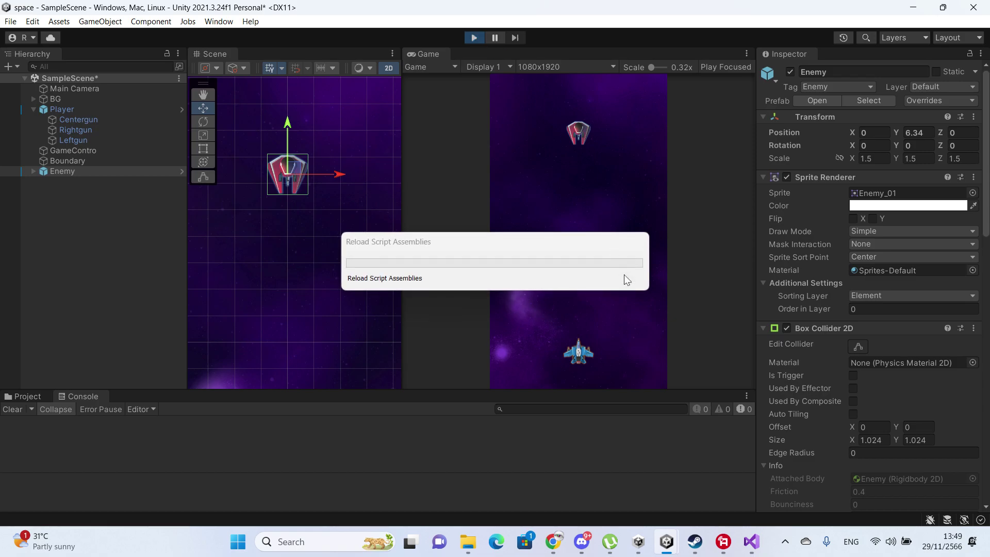
left_click_drag(639, 329, 661, 319)
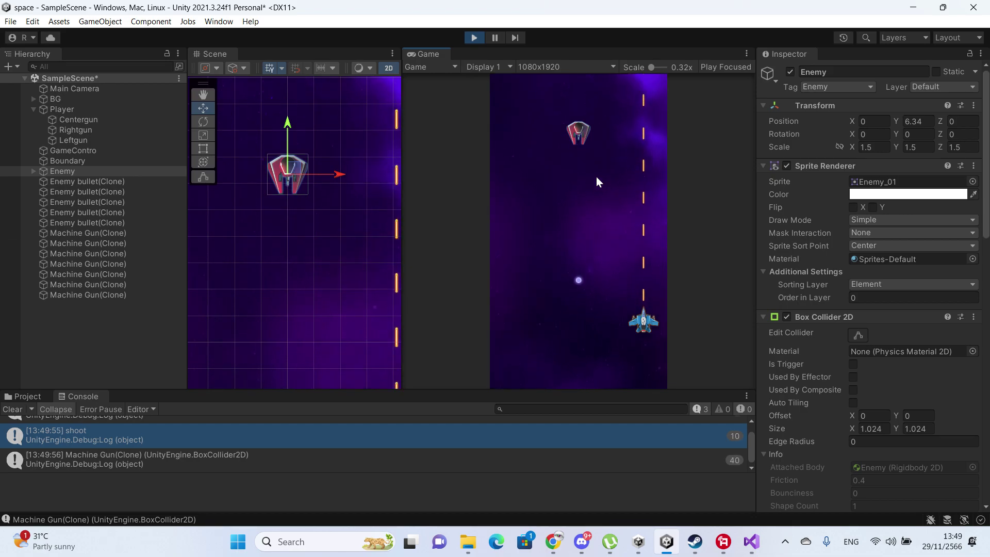
left_click(474, 42)
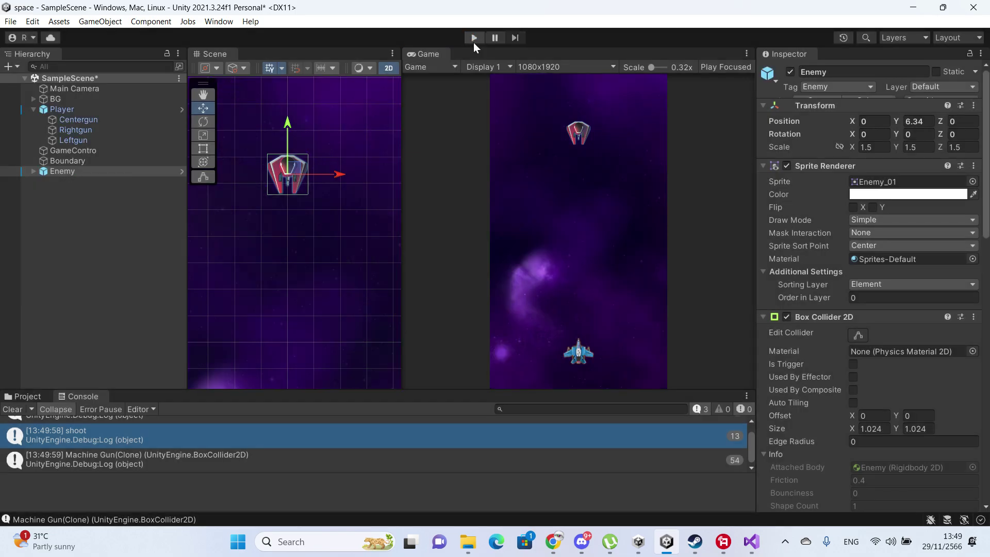
left_click(751, 532)
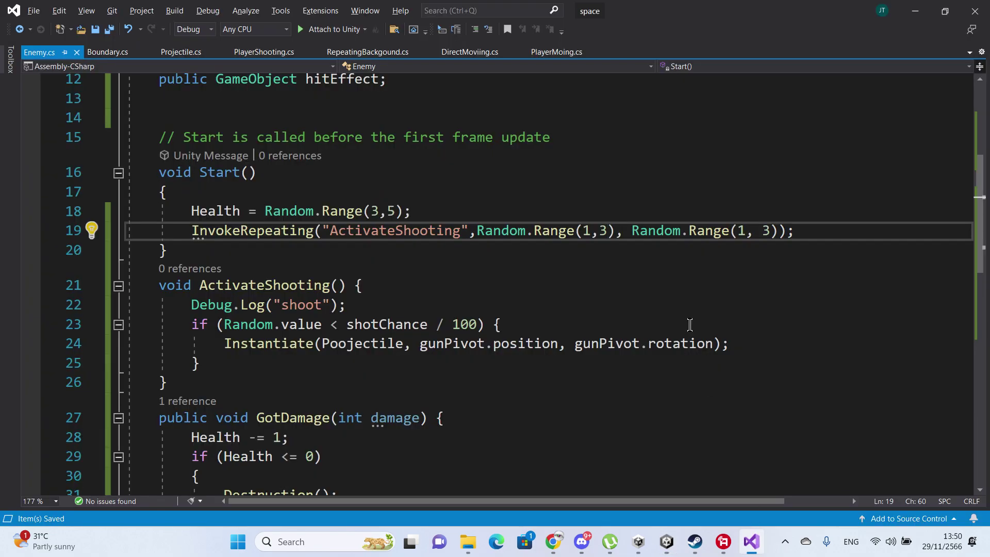